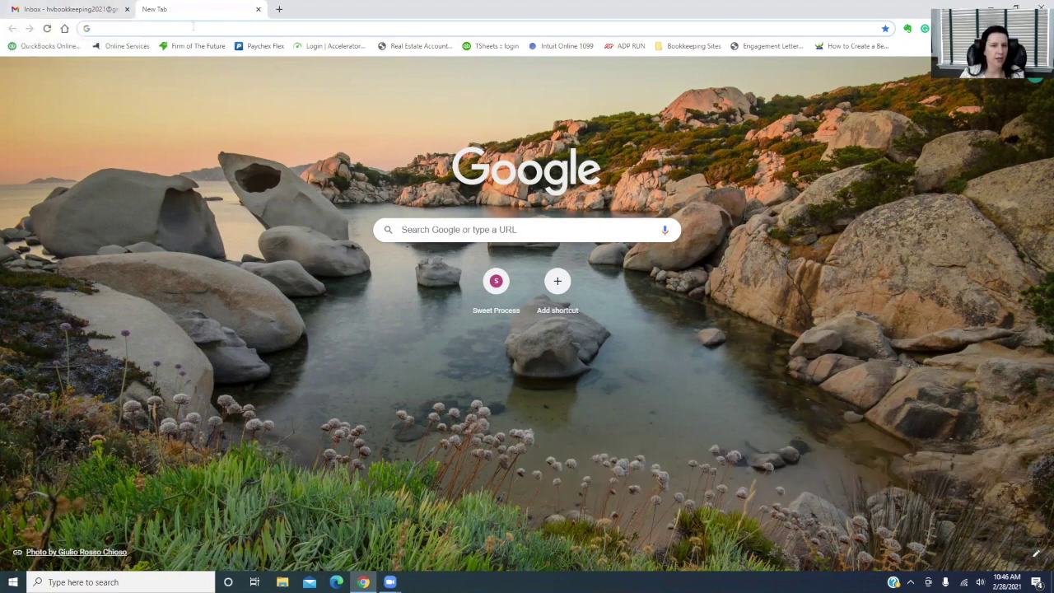
Search Google for 'quickbooks online'
click(424, 229)
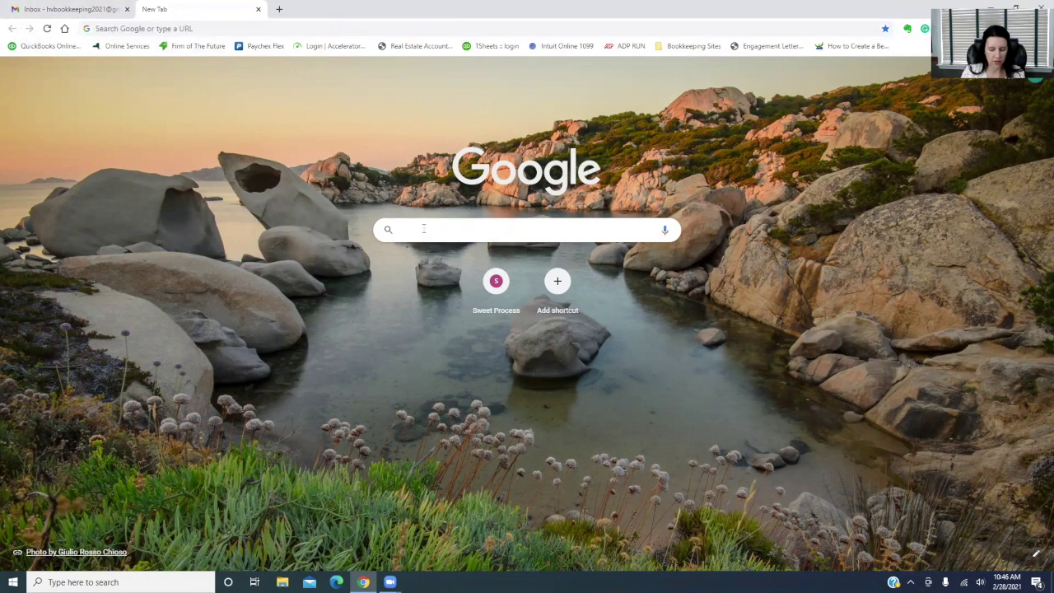
text(quickbooks online)
key(Return)
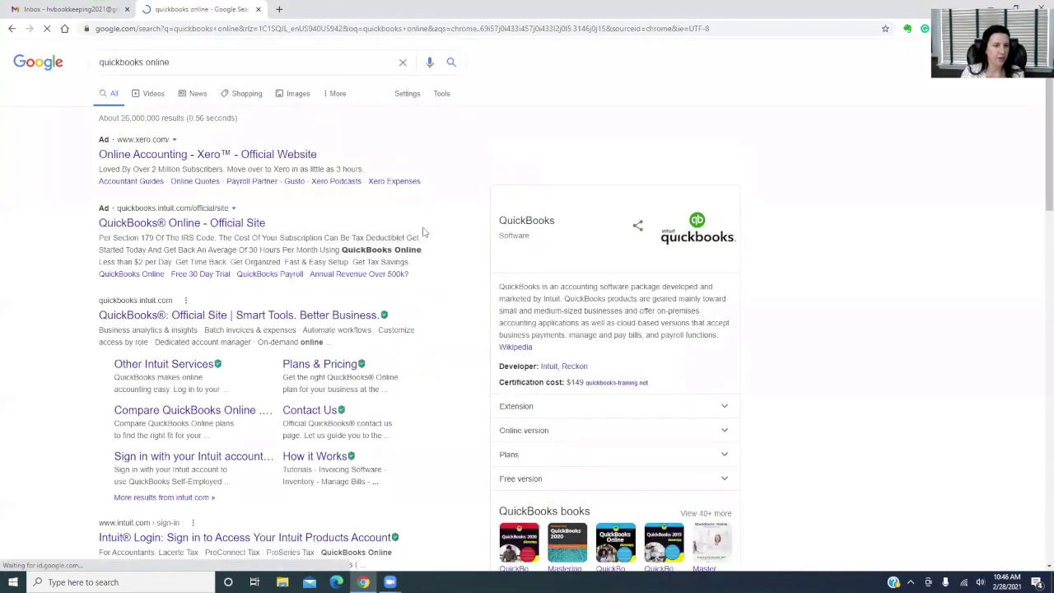
Go from the QuickBooks official site to its Plans & Pricing page, glancing at sales contact info
click(152, 318)
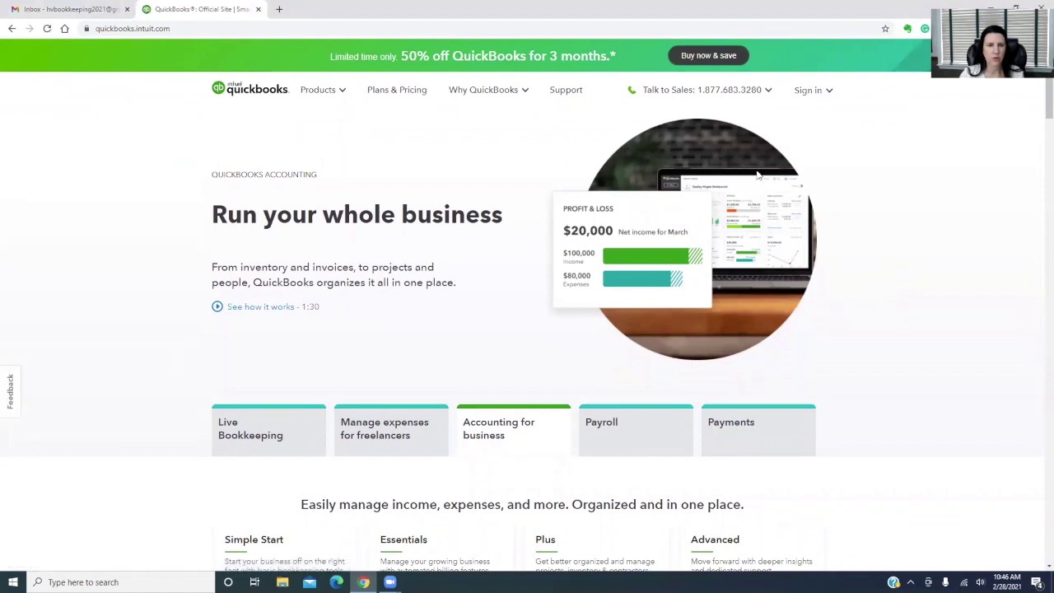
click(386, 92)
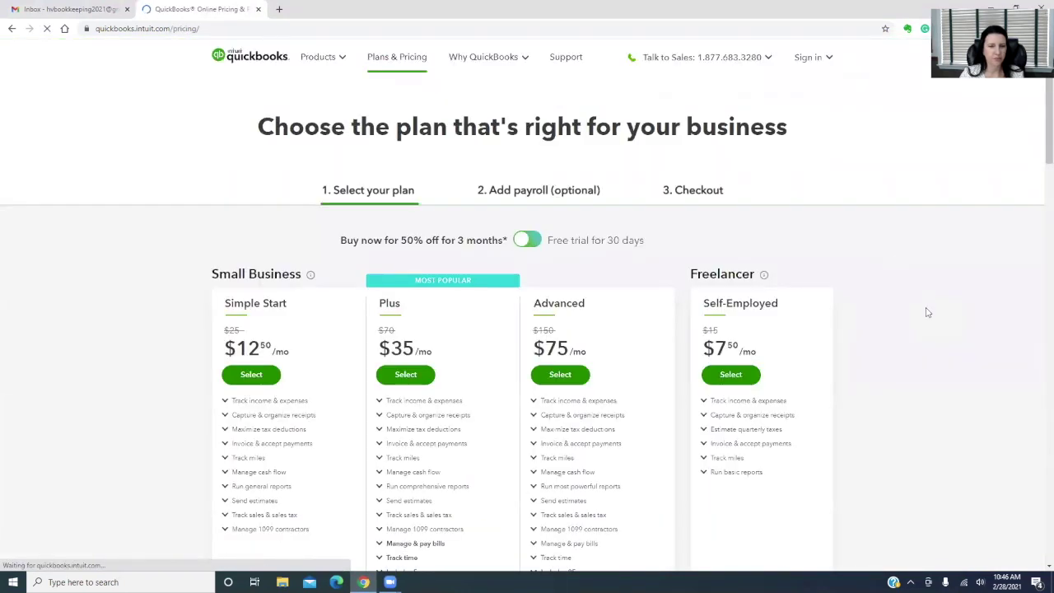
scroll(926, 309, down, 2)
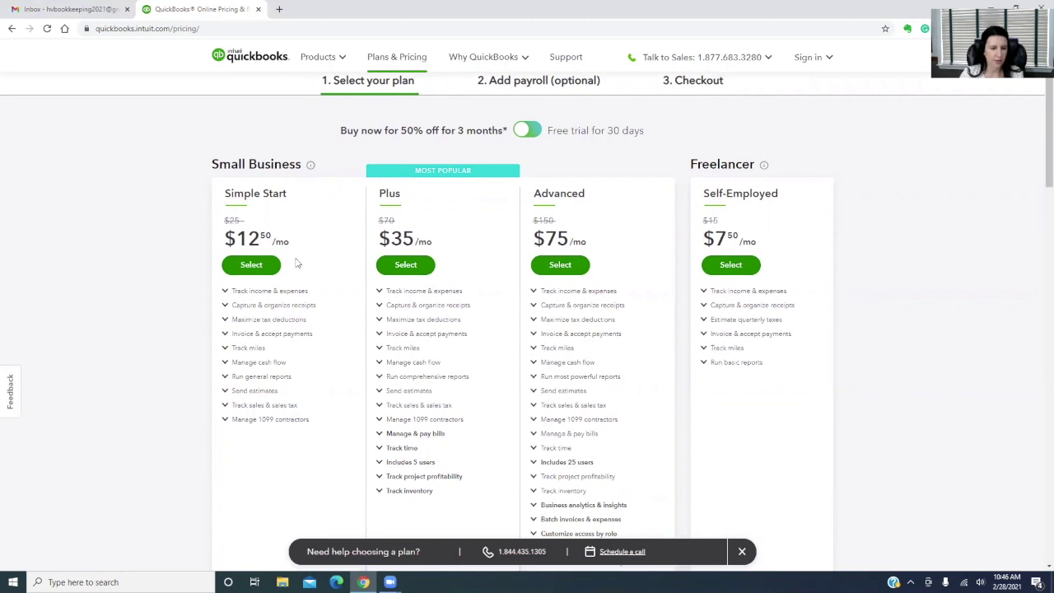
click(732, 72)
click(972, 241)
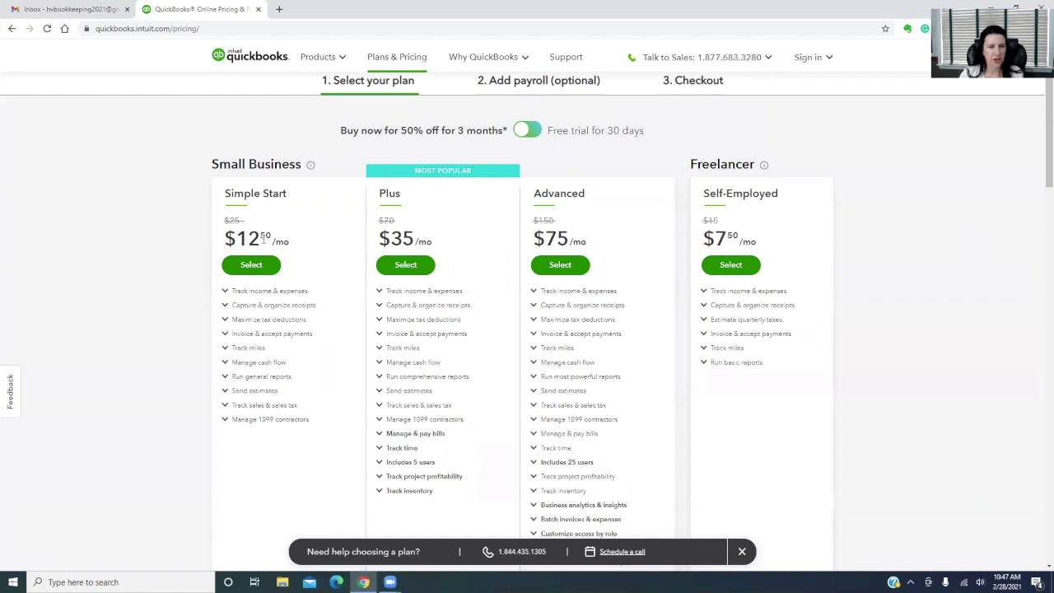
Pick Simple Start without payroll and check out at $12.50/mo
click(249, 265)
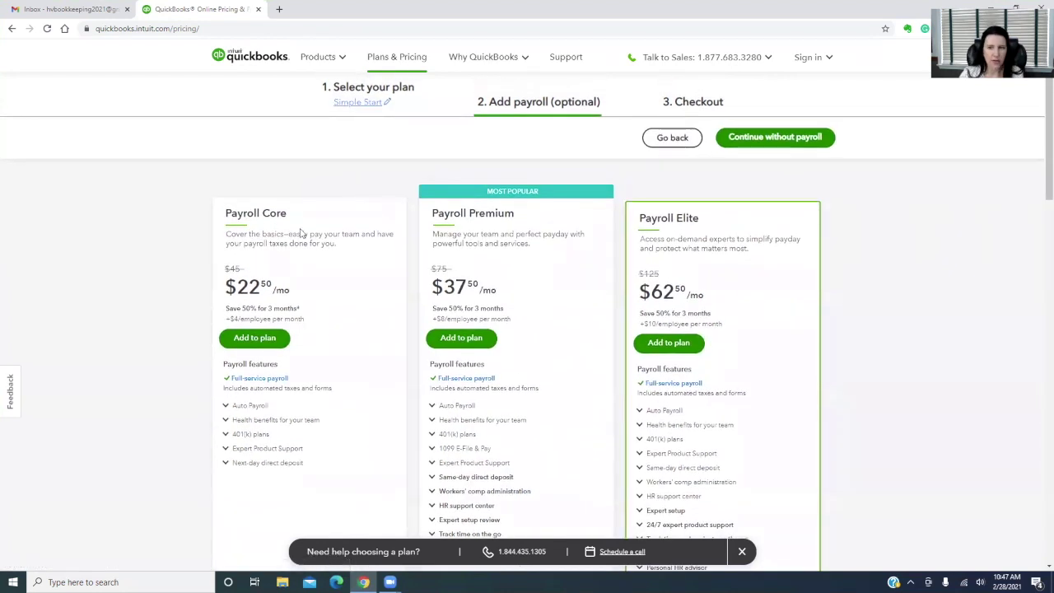
click(781, 139)
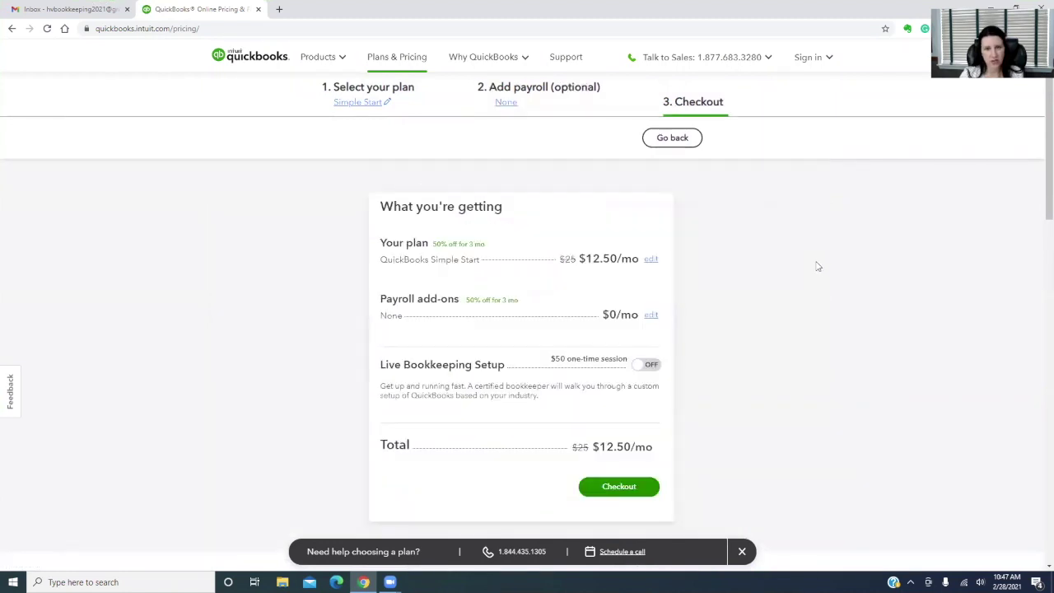
scroll(817, 272, down, 2)
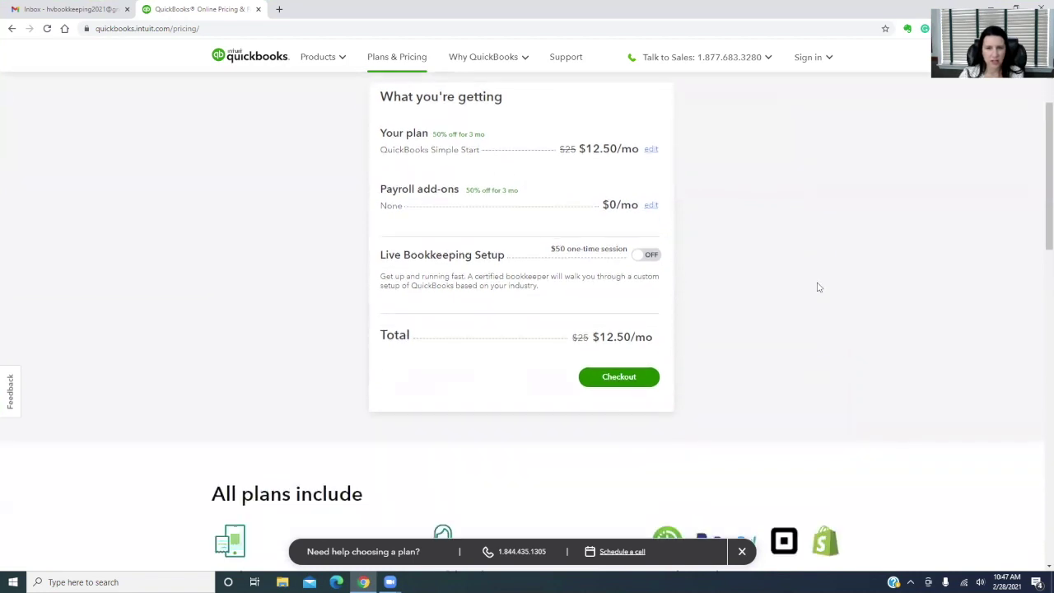
scroll(819, 286, up, 1)
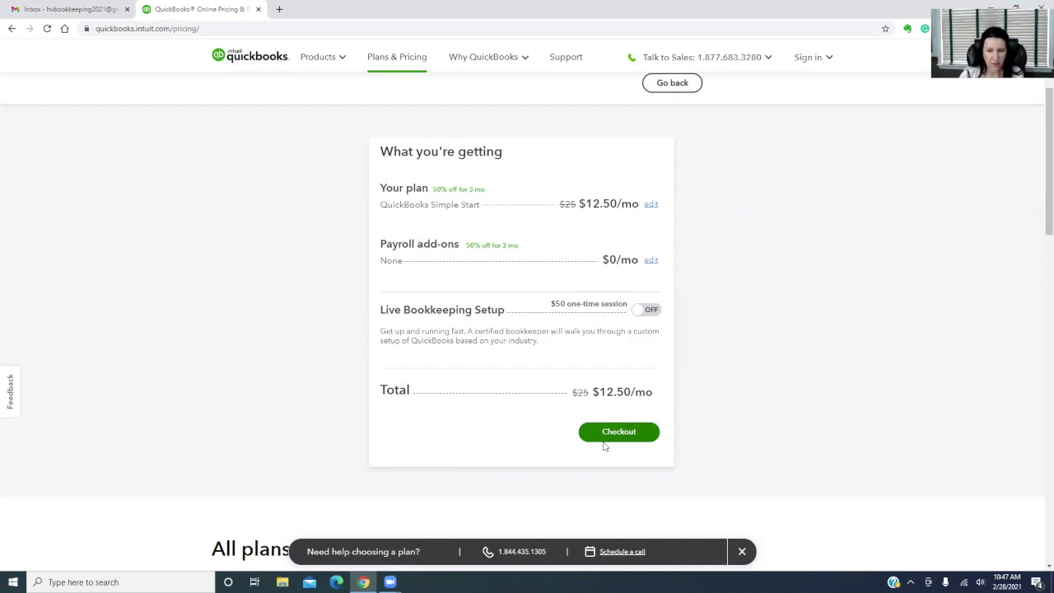
click(627, 436)
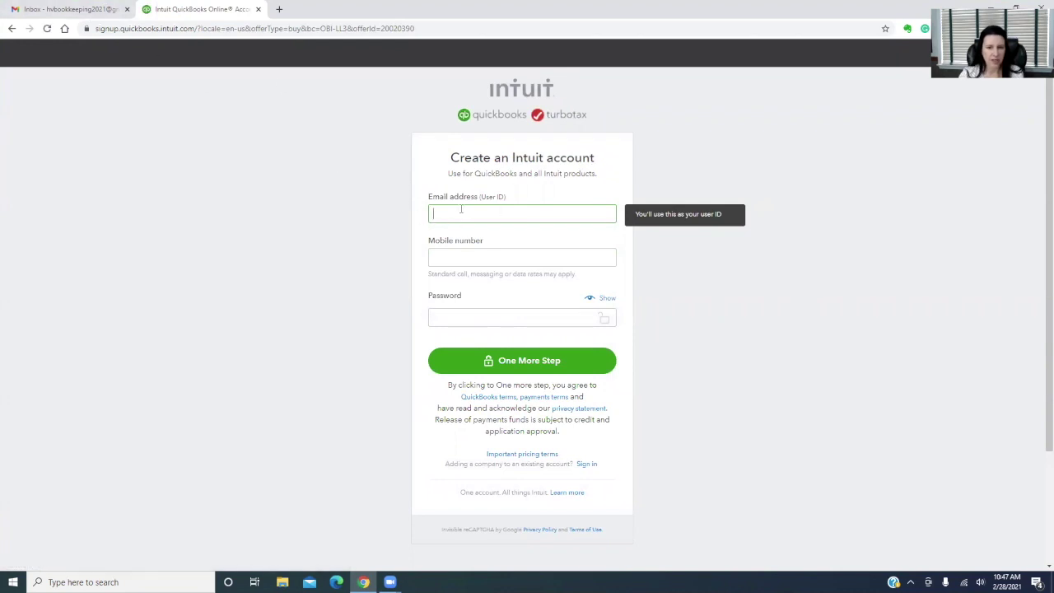
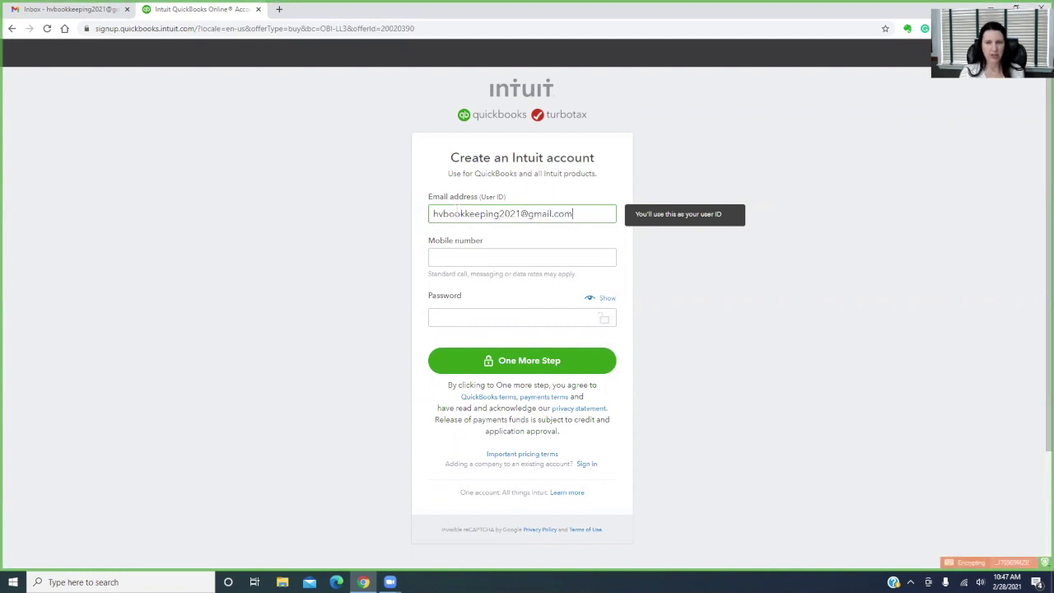
Create the Intuit account using the e-mail address, mobile number and a password
key(Tab)
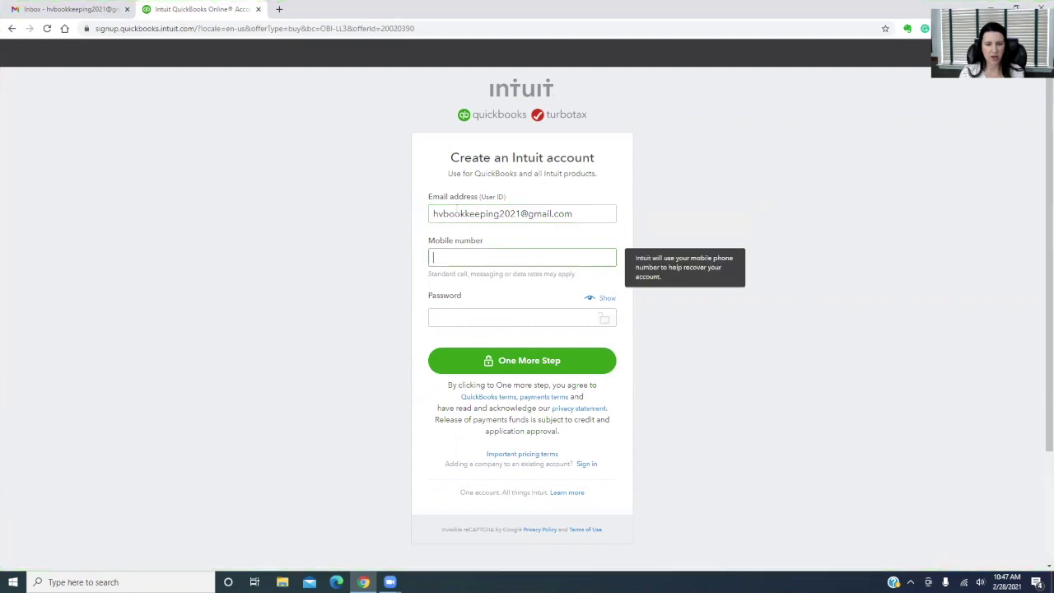
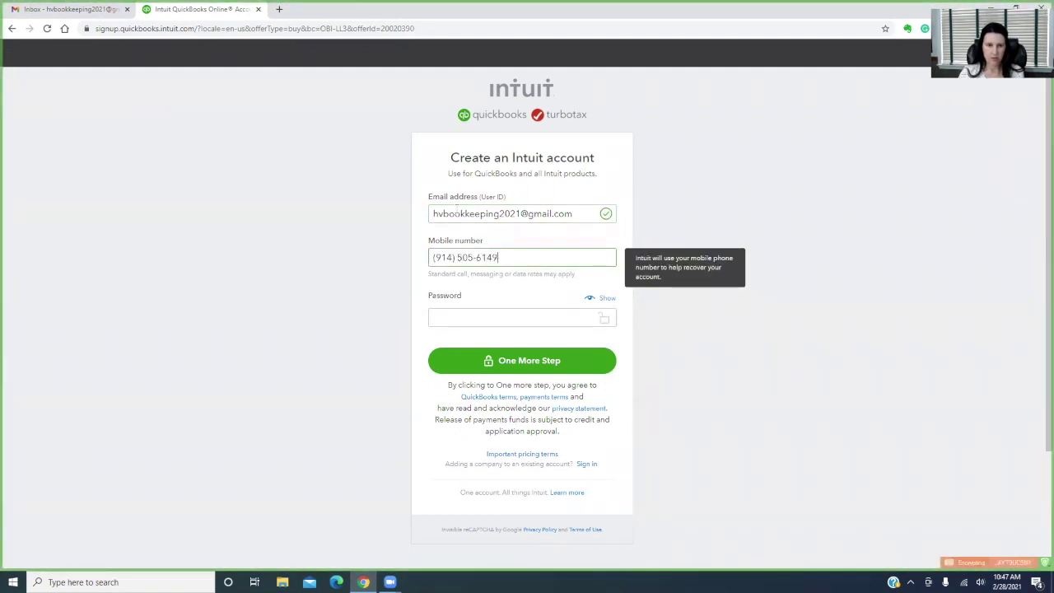
click(482, 317)
text(•••••••••)
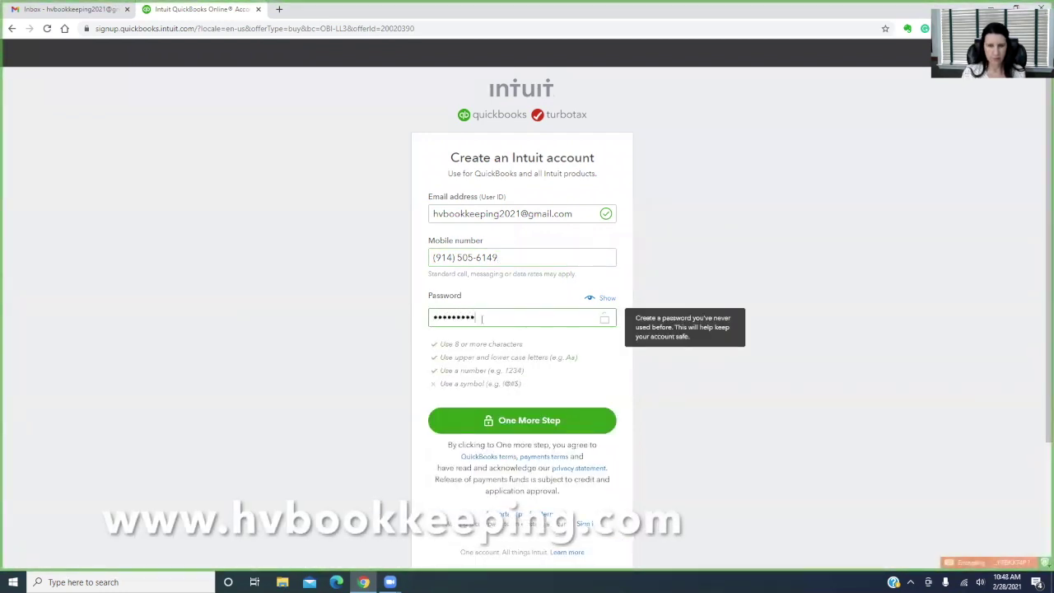
text(•)
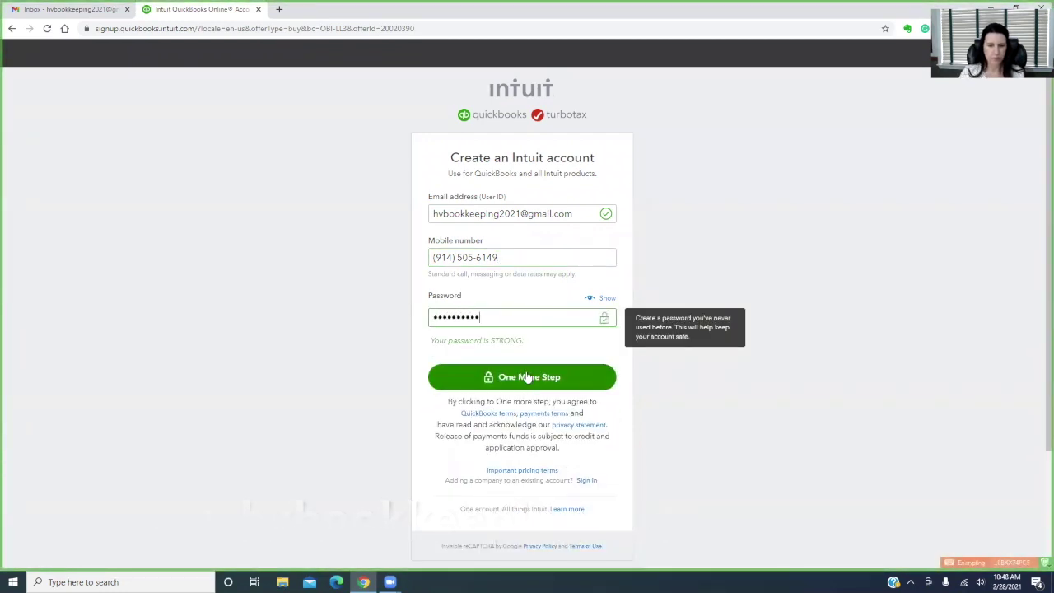
click(526, 376)
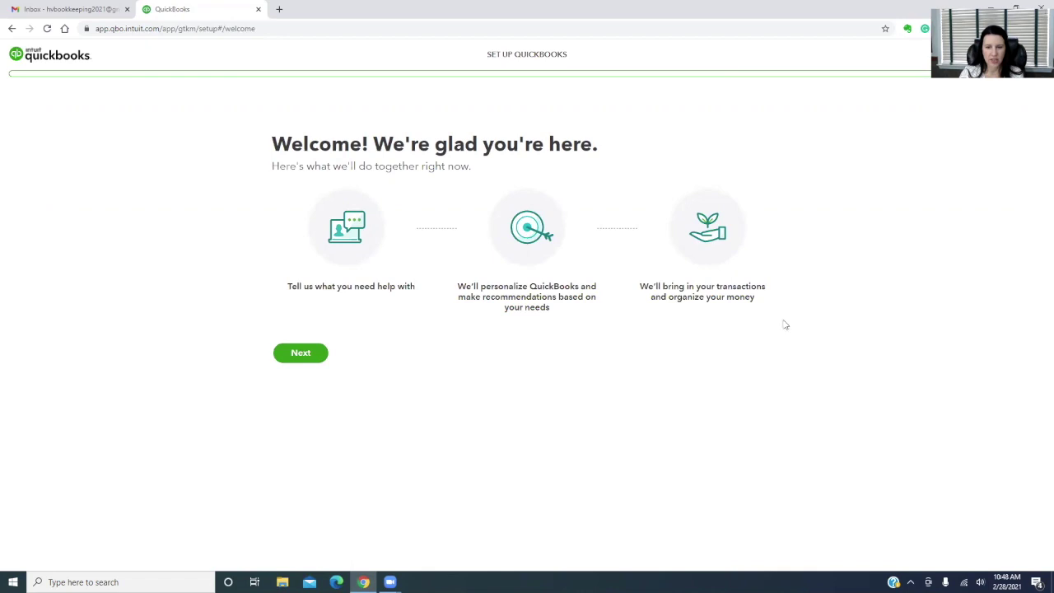
Begin company setup and enter 'Landlord, LLC' as the legal business name
click(302, 354)
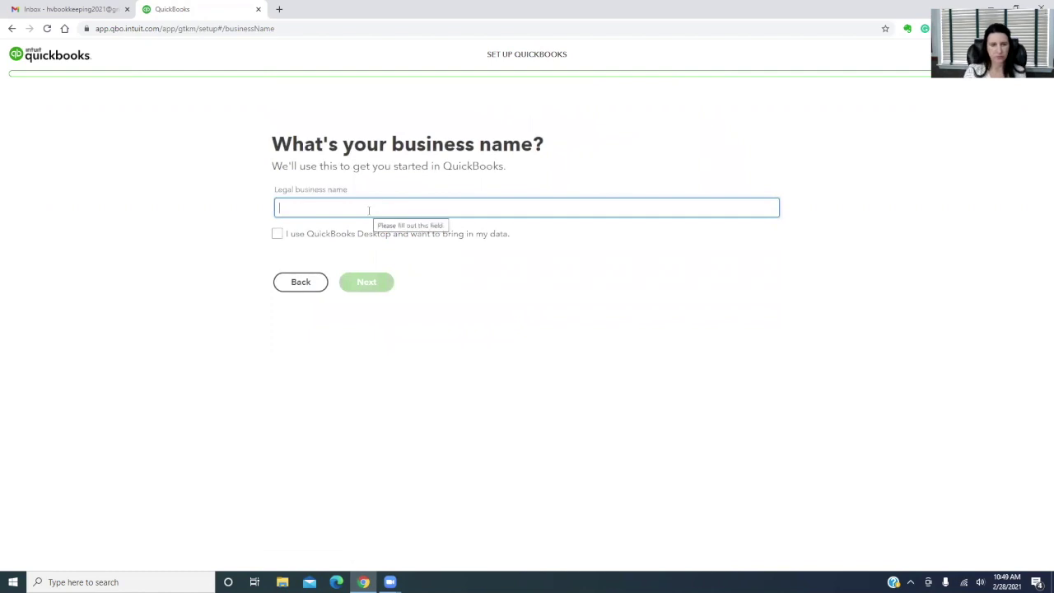
text(Landlord, LLC)
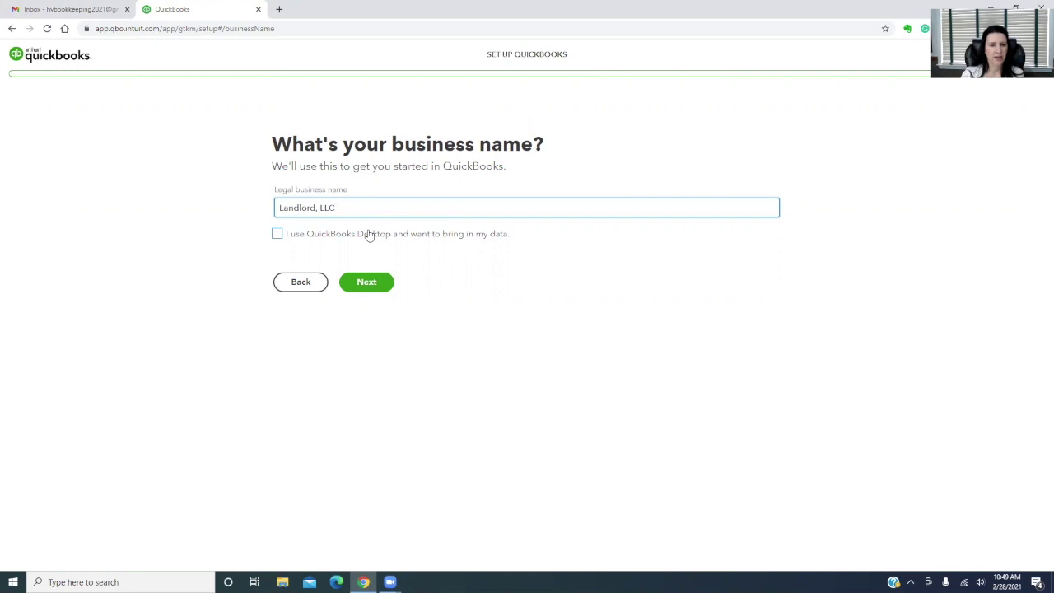
Submit the business name, choose the Owner or Partner role, and say you keep the books yourself
click(367, 284)
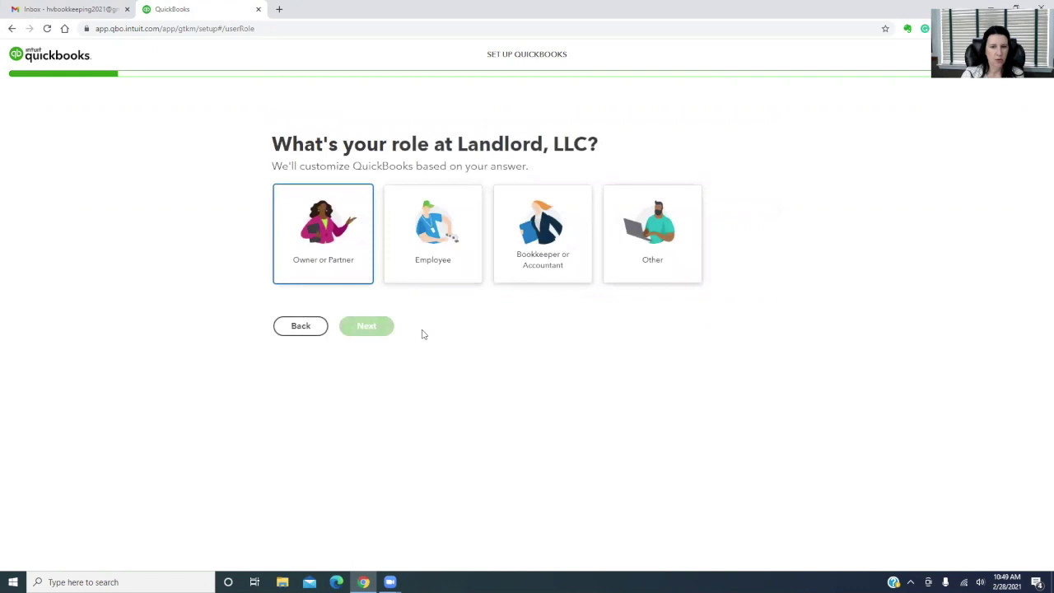
click(329, 241)
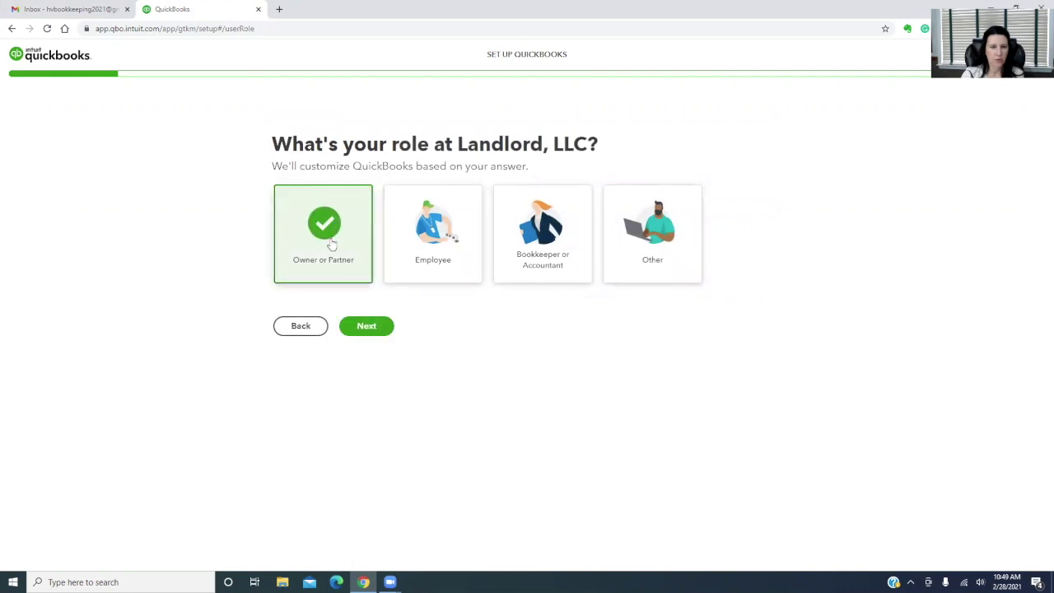
click(376, 331)
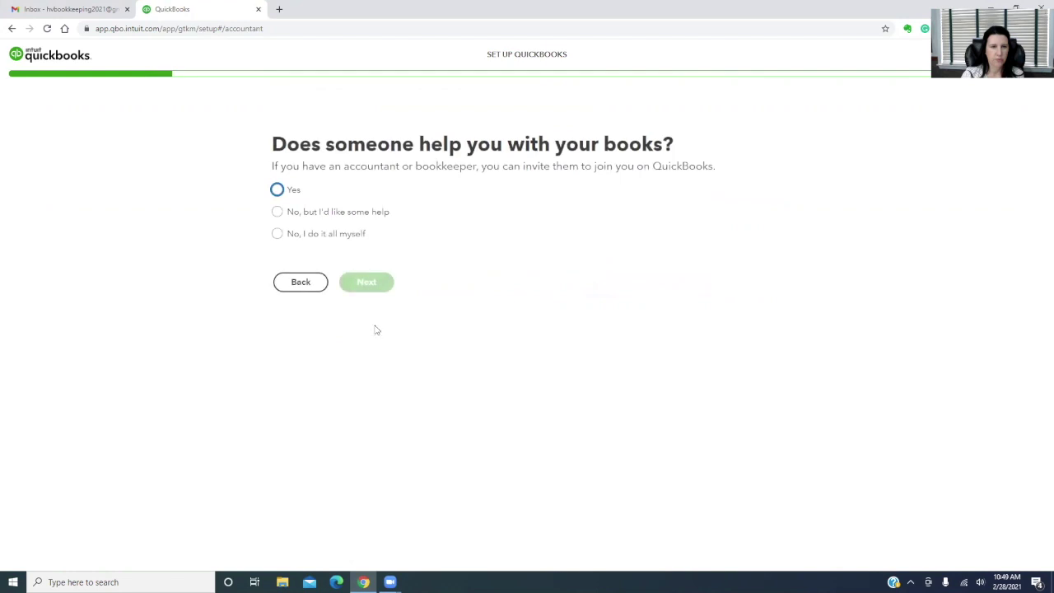
click(278, 237)
click(368, 293)
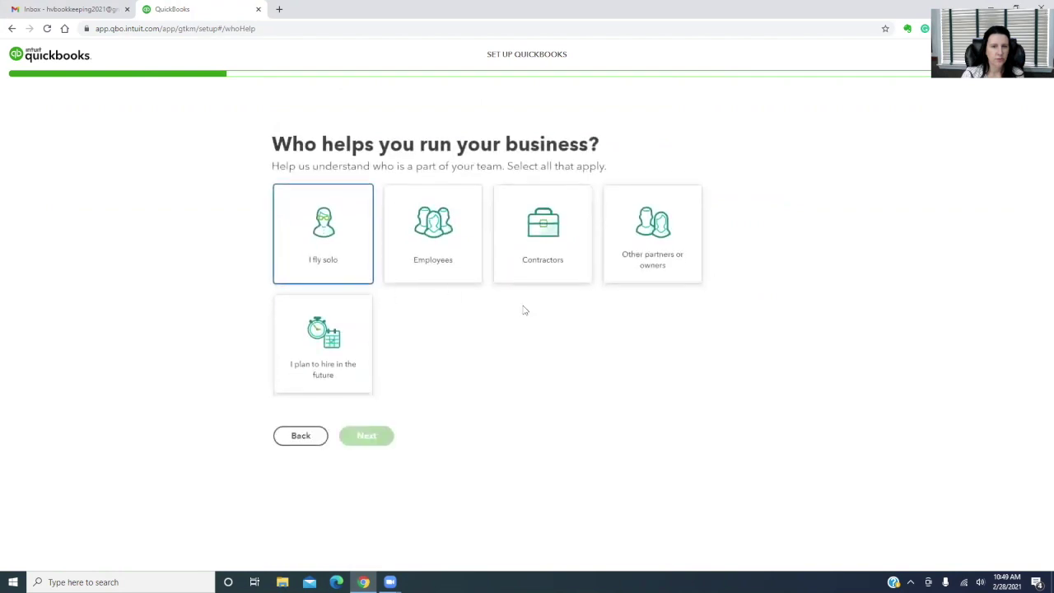
Indicate you run the business solo, set up right away, and skip bank linking
click(308, 228)
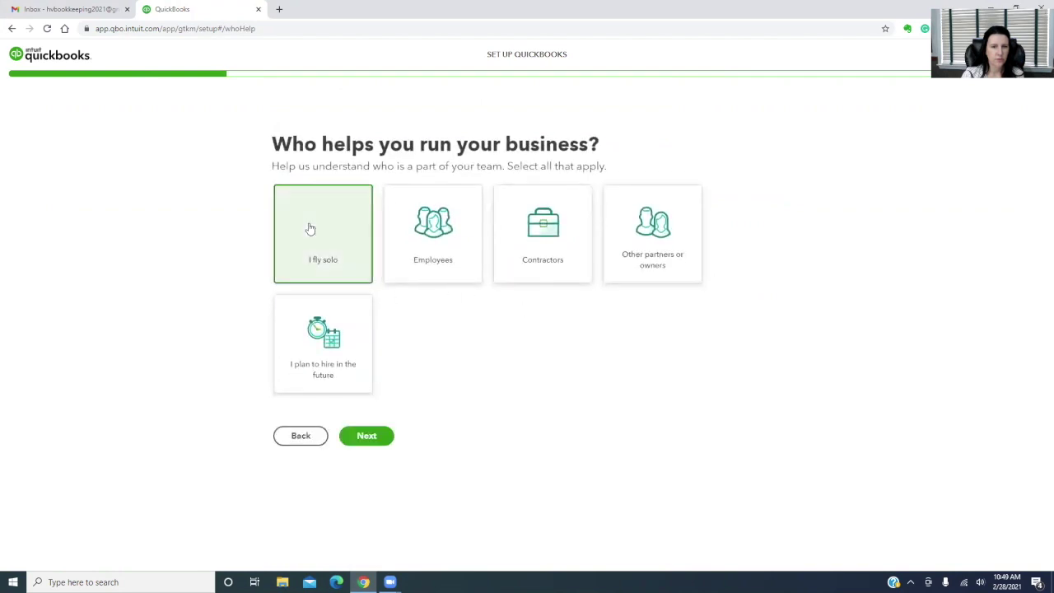
click(372, 438)
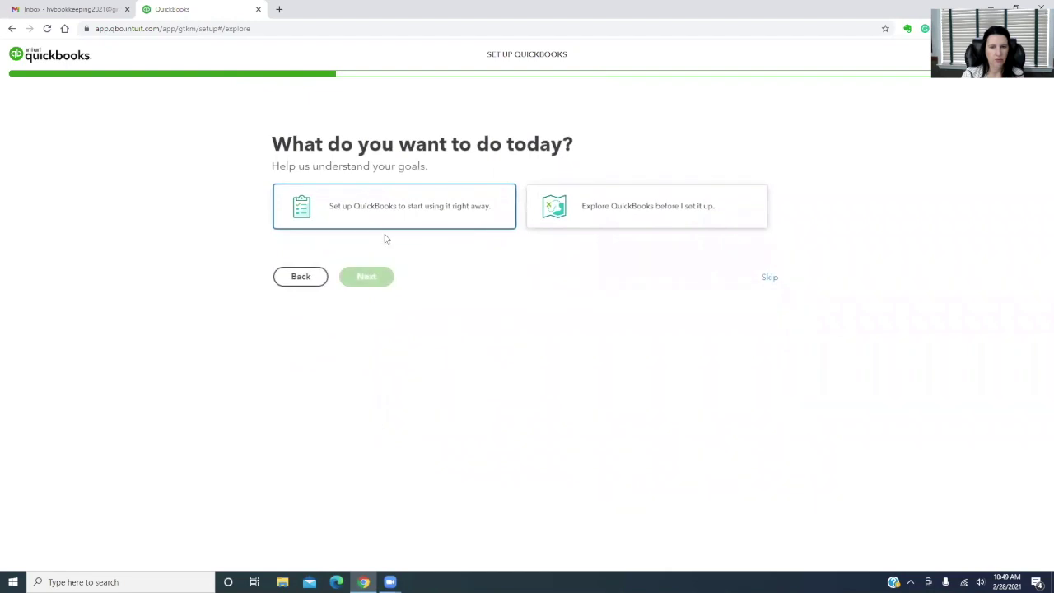
click(369, 207)
click(374, 290)
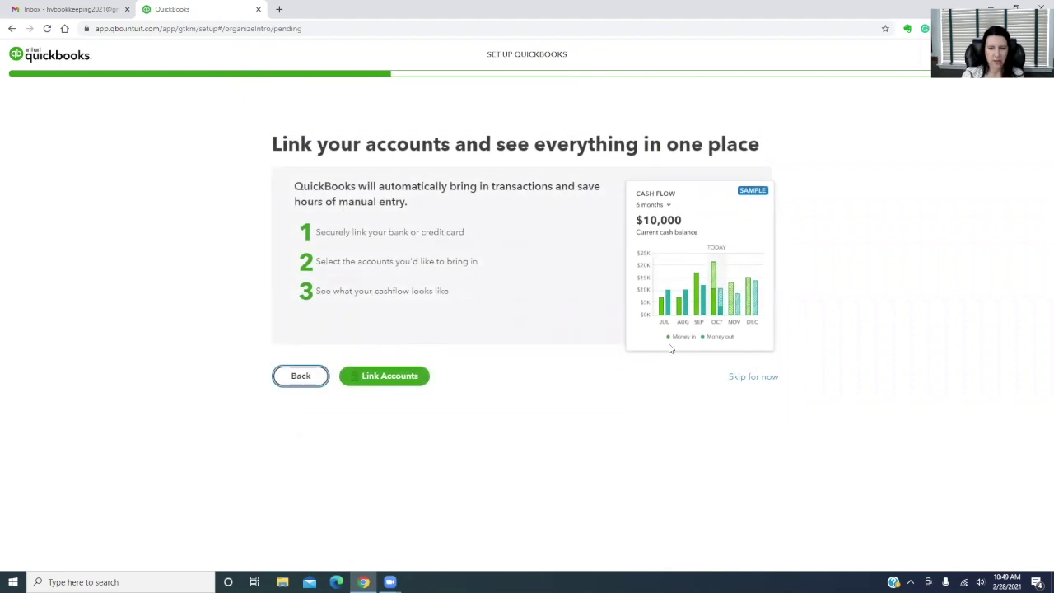
click(762, 381)
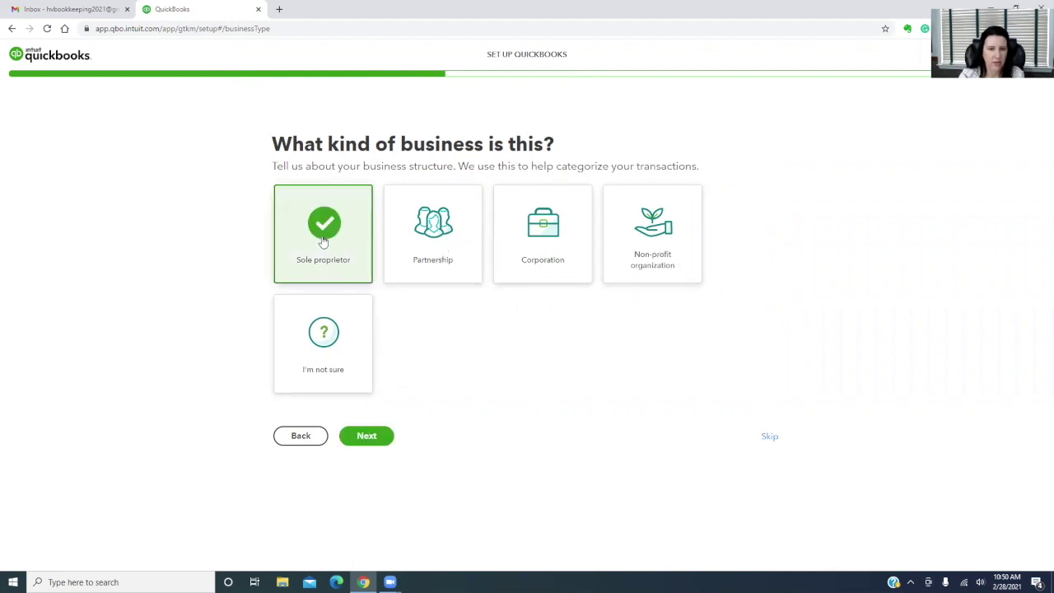
Confirm sole proprietor and say the business earns money some other way
click(366, 436)
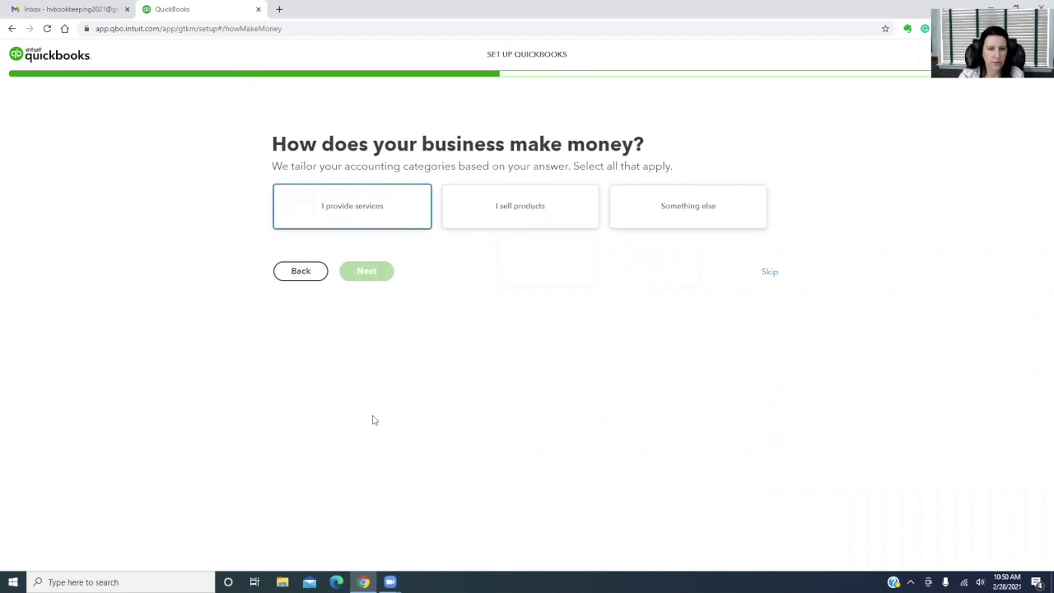
click(694, 212)
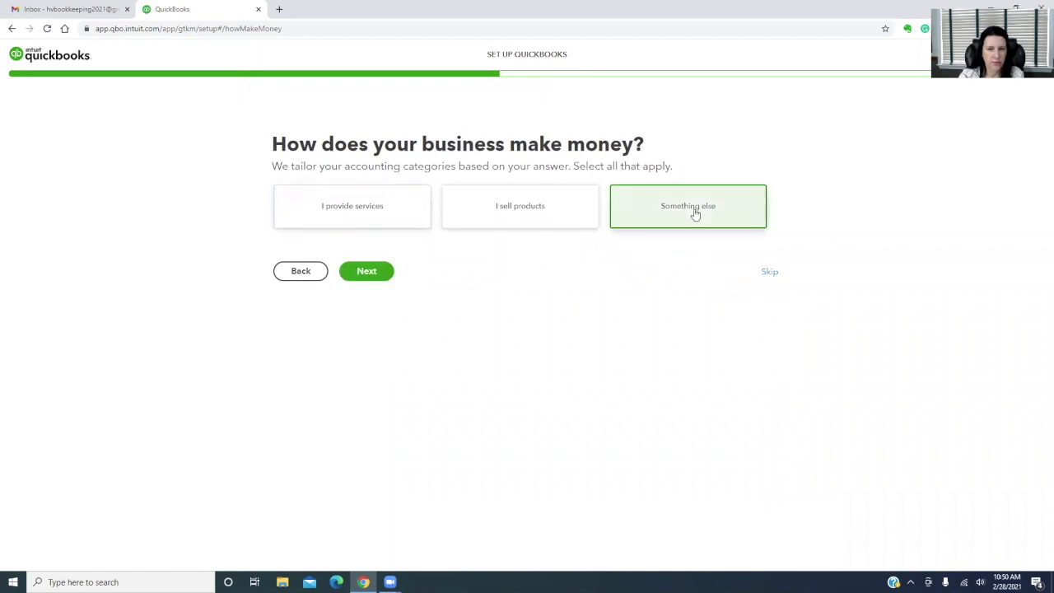
click(366, 271)
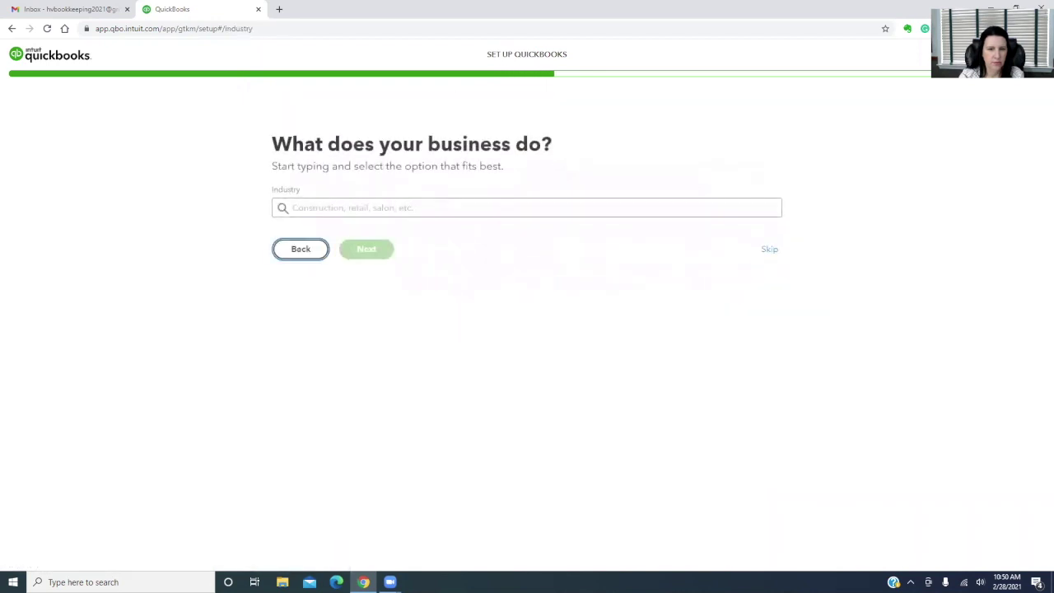
Set the industry to 'Other activities related to real estate'
click(328, 207)
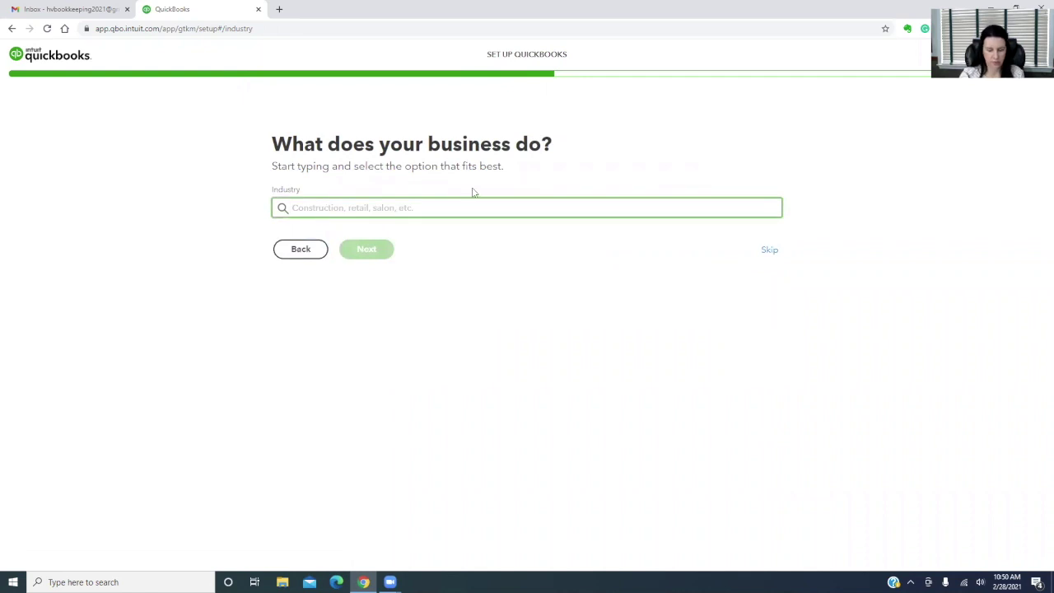
text(rental)
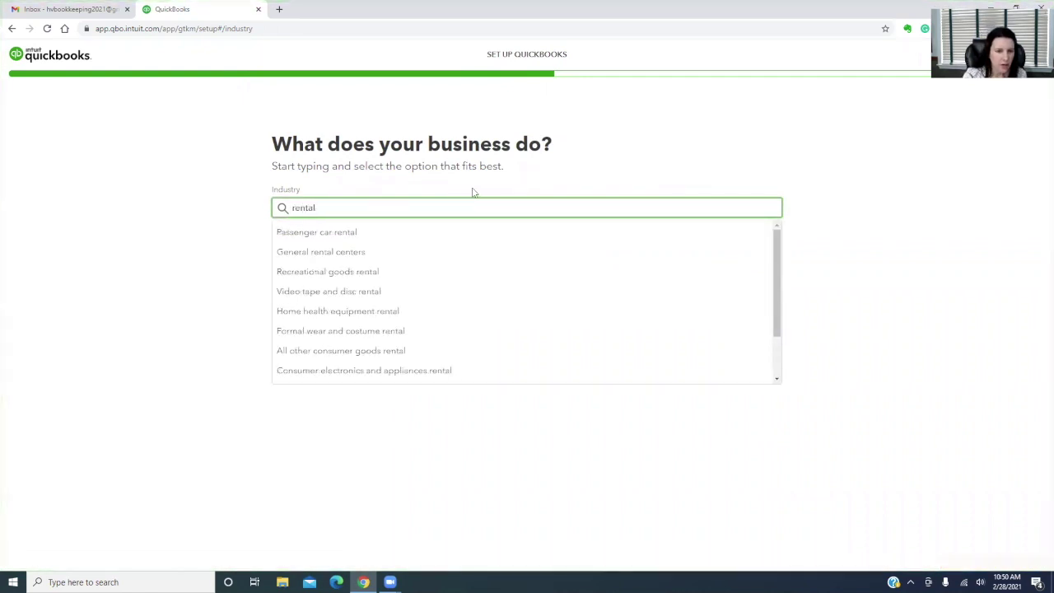
key(BackSpace)
key(BackSpace)
key(BackSpace)
key(BackSpace)
text(al e)
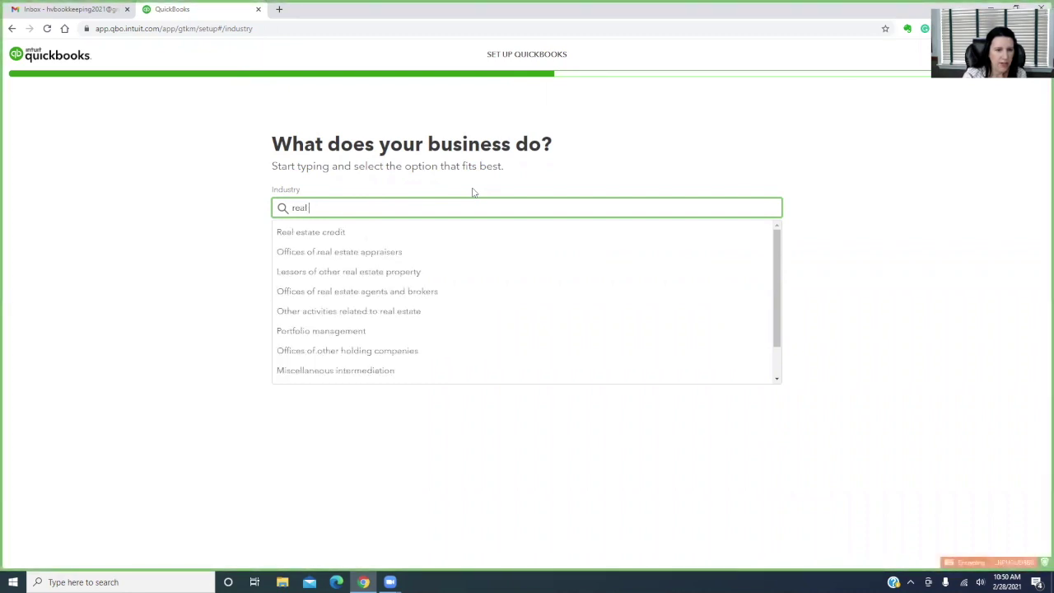
text(s)
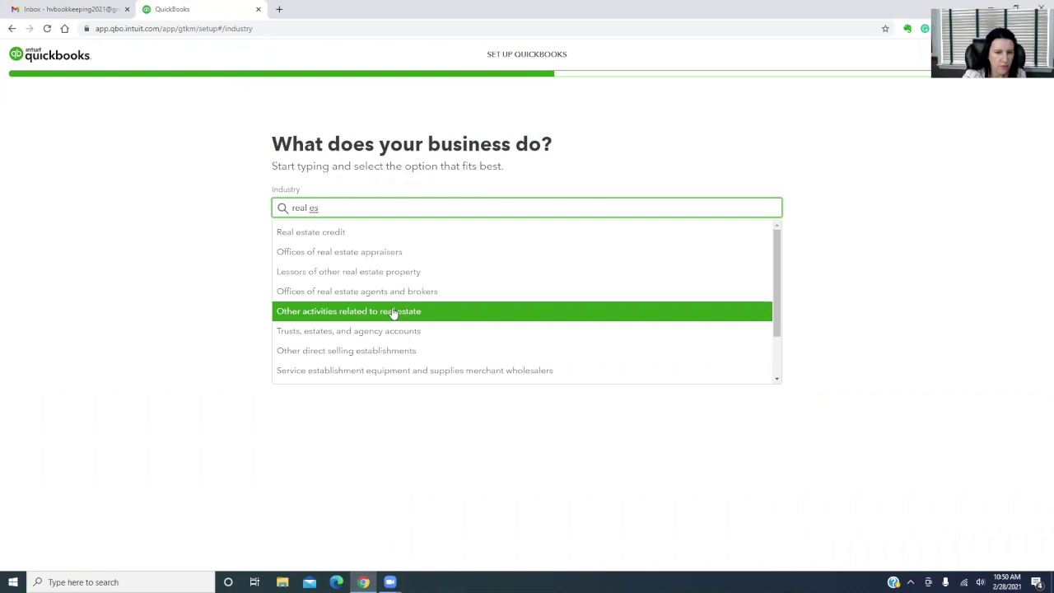
click(396, 312)
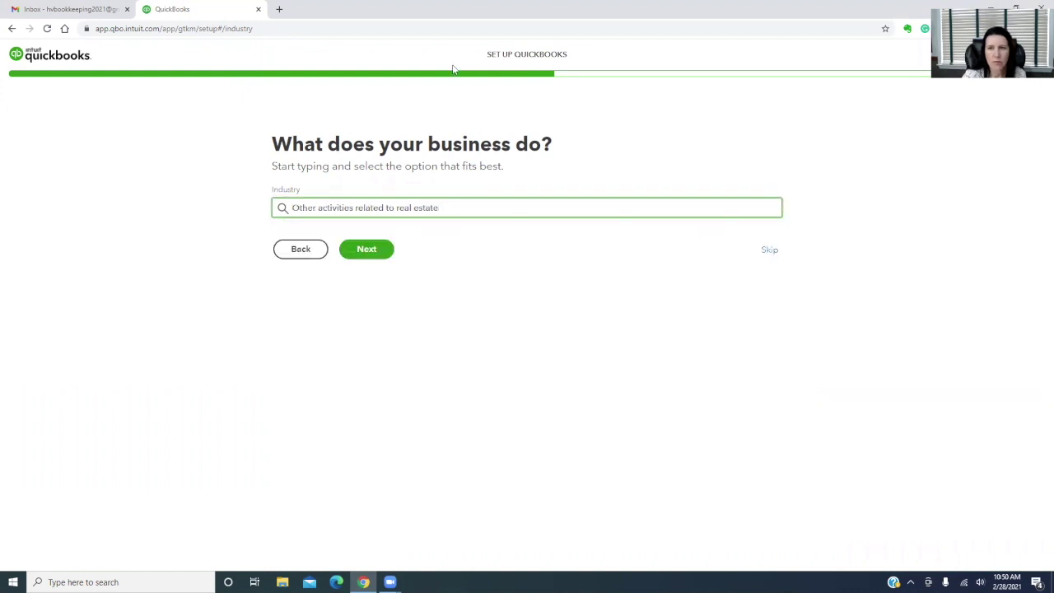
click(367, 250)
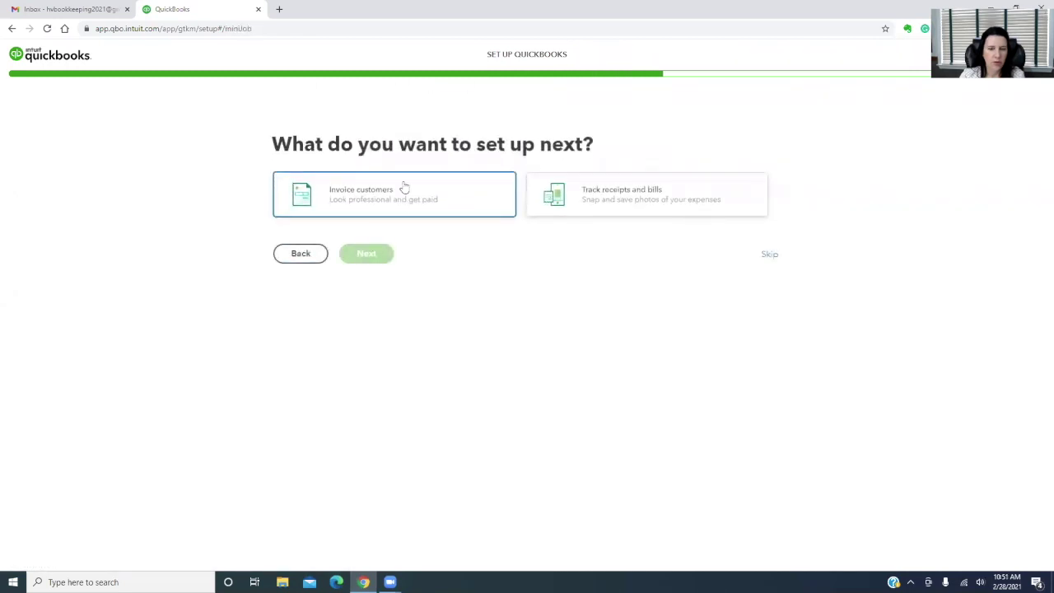
Choose invoicing customers with looking professional as the priority, skipping the mobile app offer
click(353, 196)
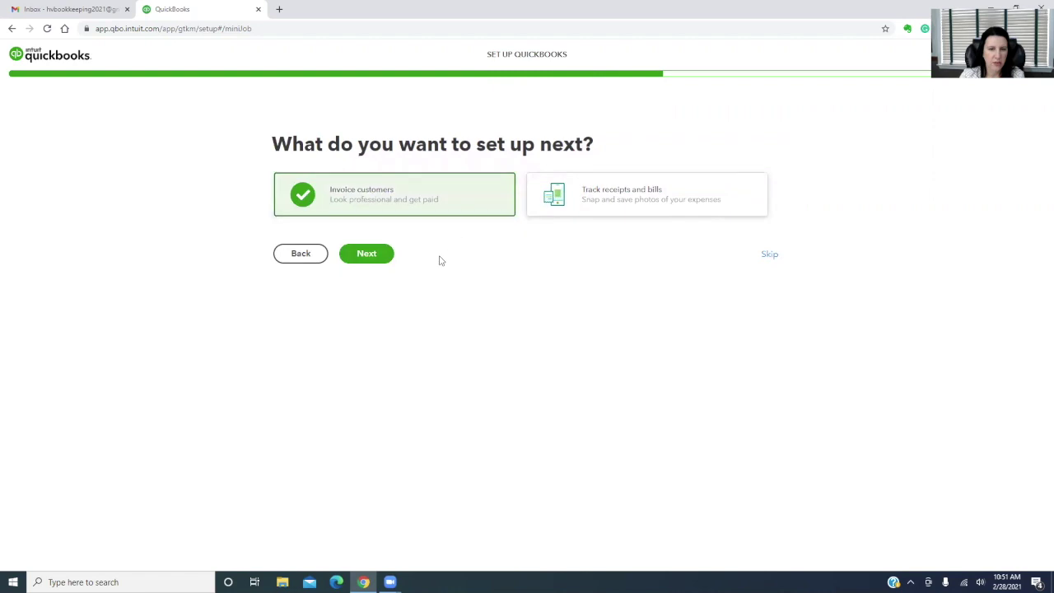
click(368, 256)
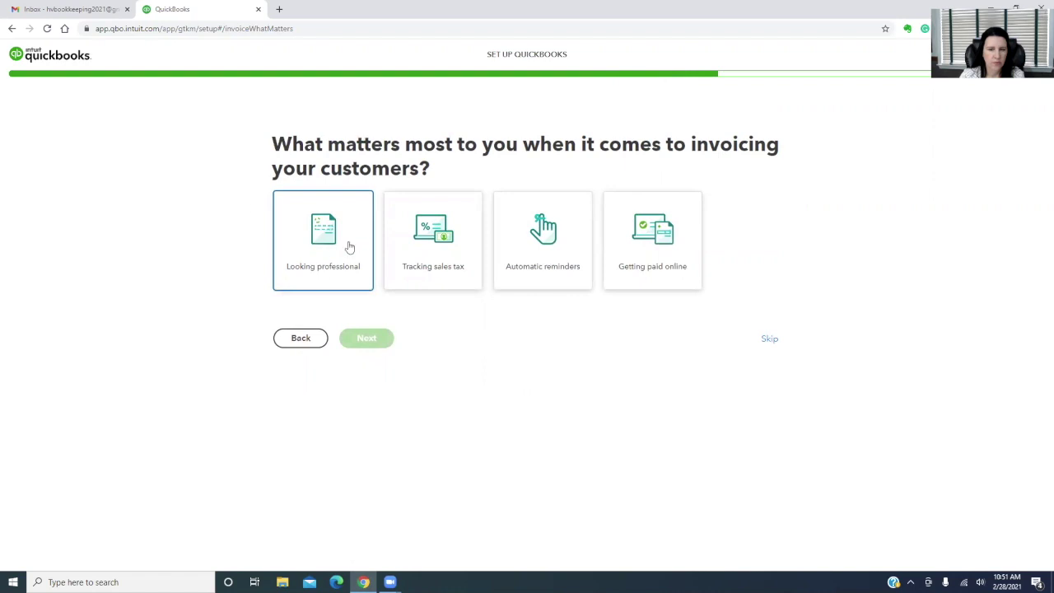
click(307, 243)
click(367, 352)
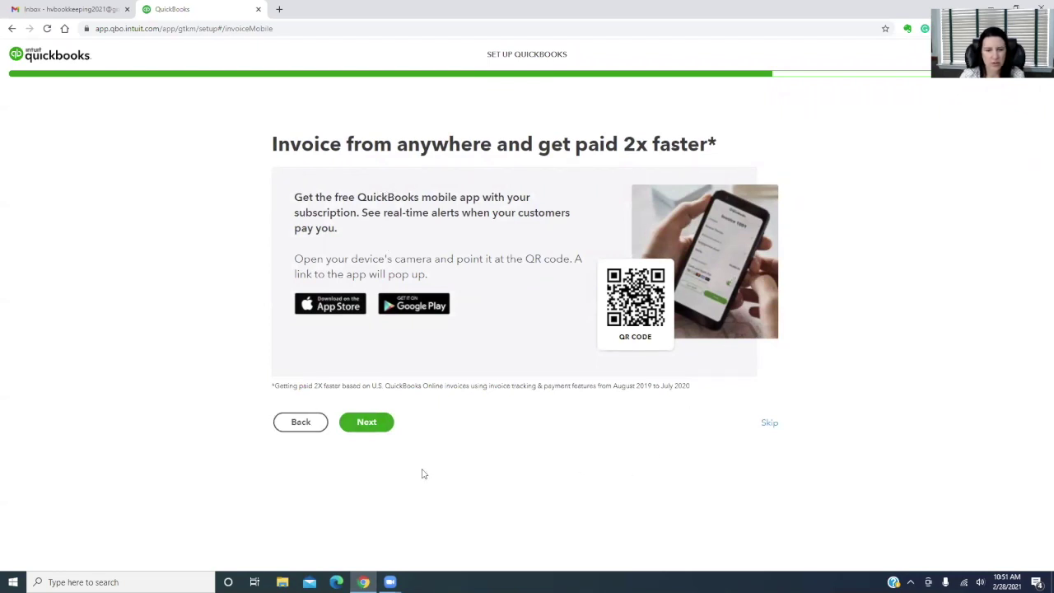
click(368, 424)
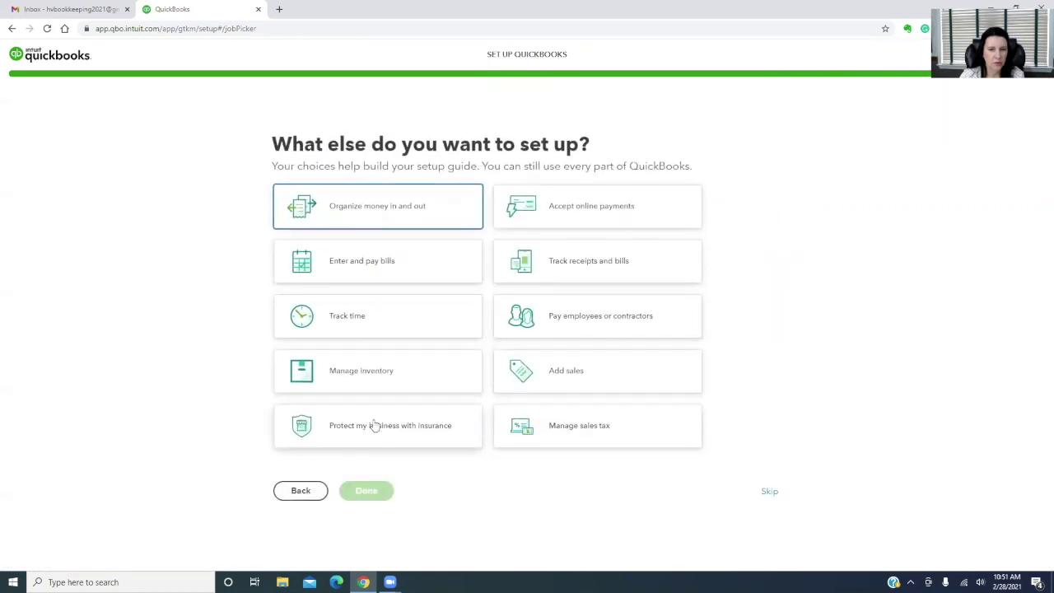
Also add organizing money, tracking receipts and bills, and sales, then finish setup
click(379, 207)
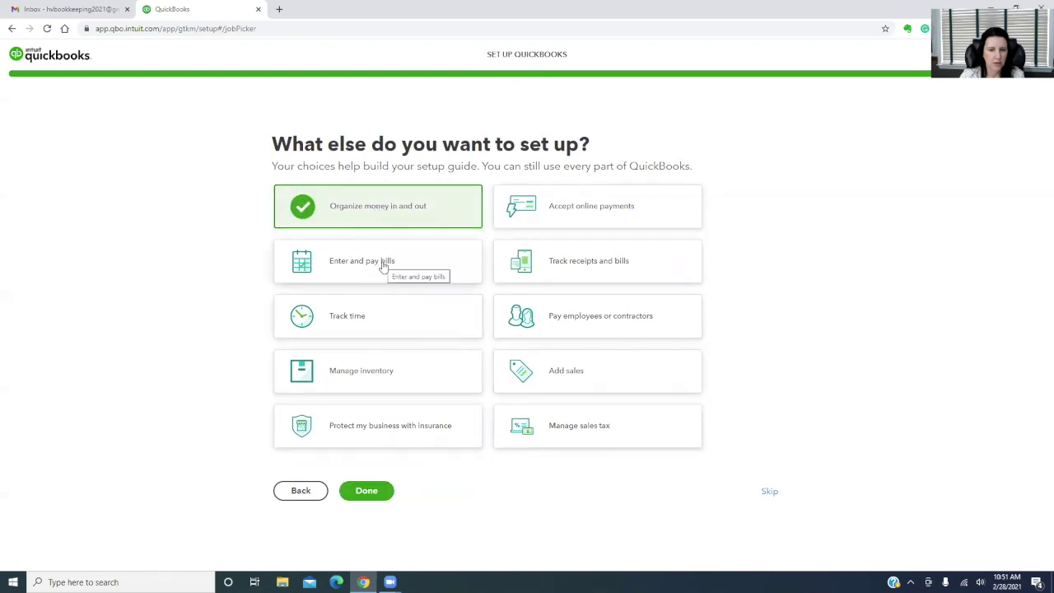
click(555, 264)
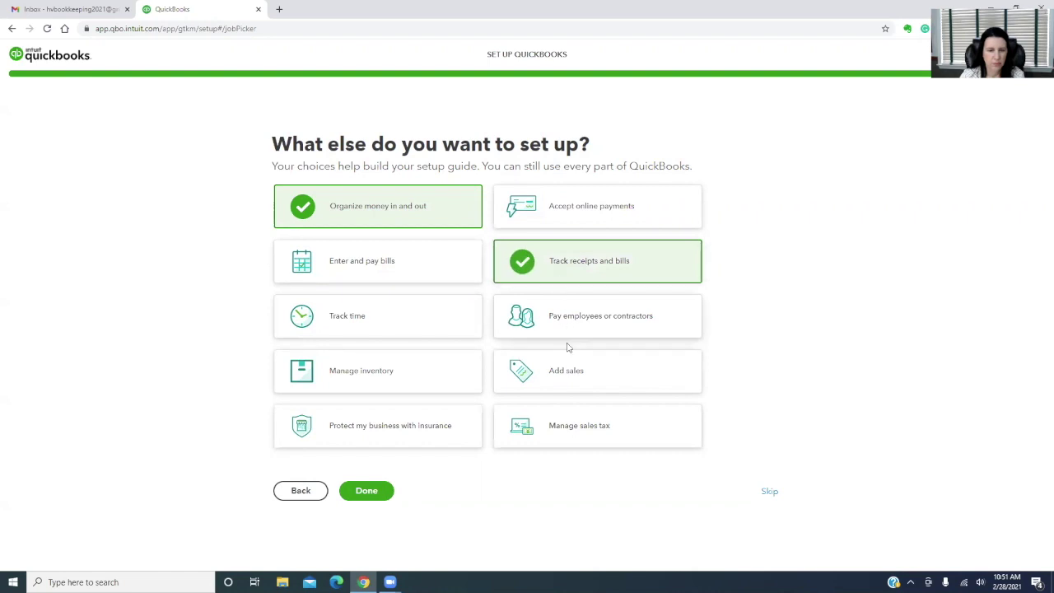
click(568, 372)
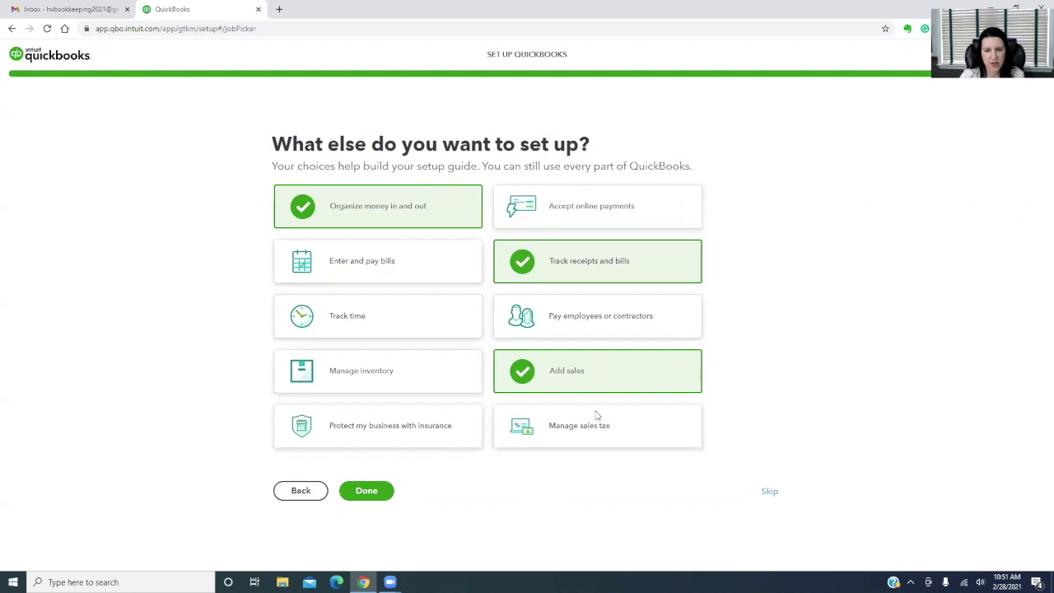
click(368, 492)
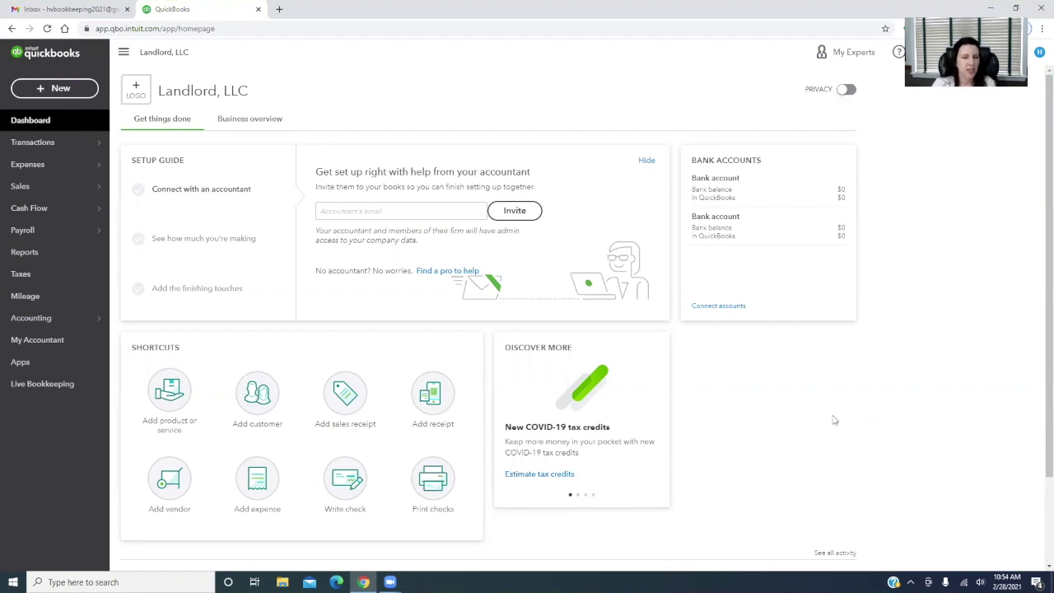
Wait for setup to finish and the Landlord, LLC dashboard to load
mouse_move(47, 317)
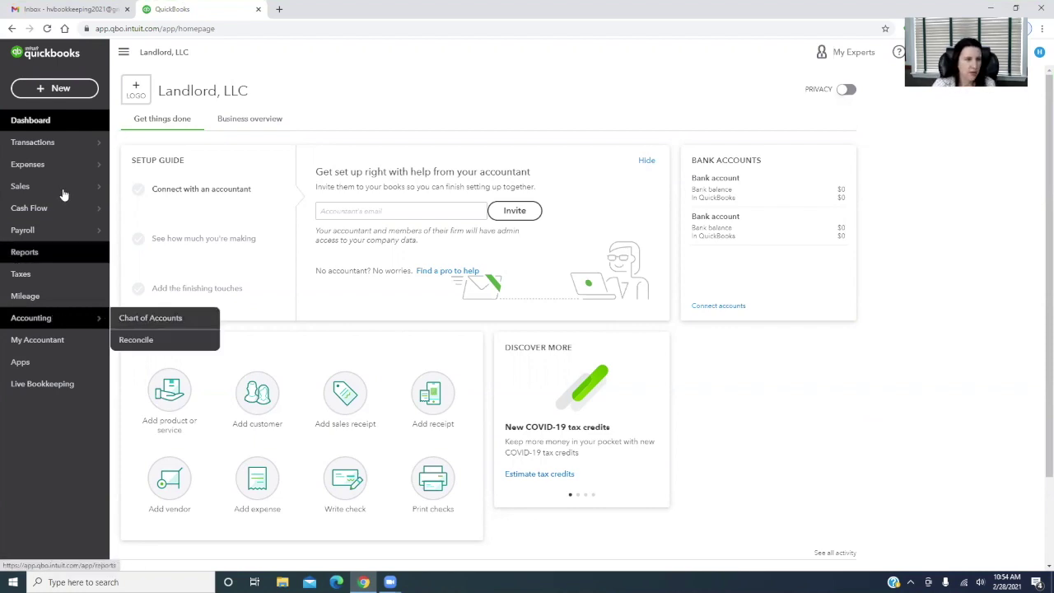
Open the Chart of Accounts and dismiss the account usage notice
mouse_move(94, 319)
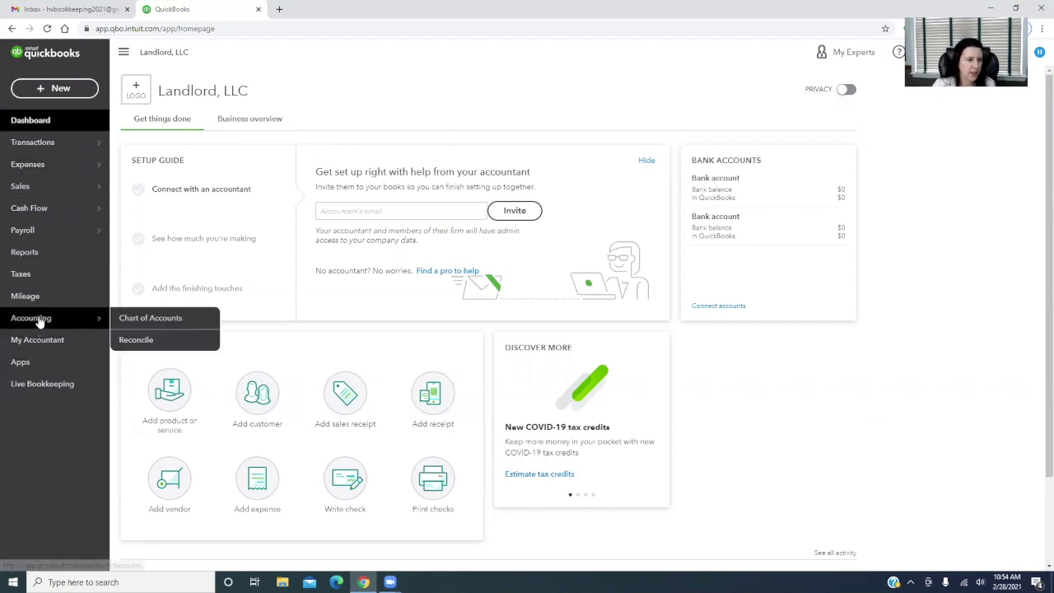
click(151, 318)
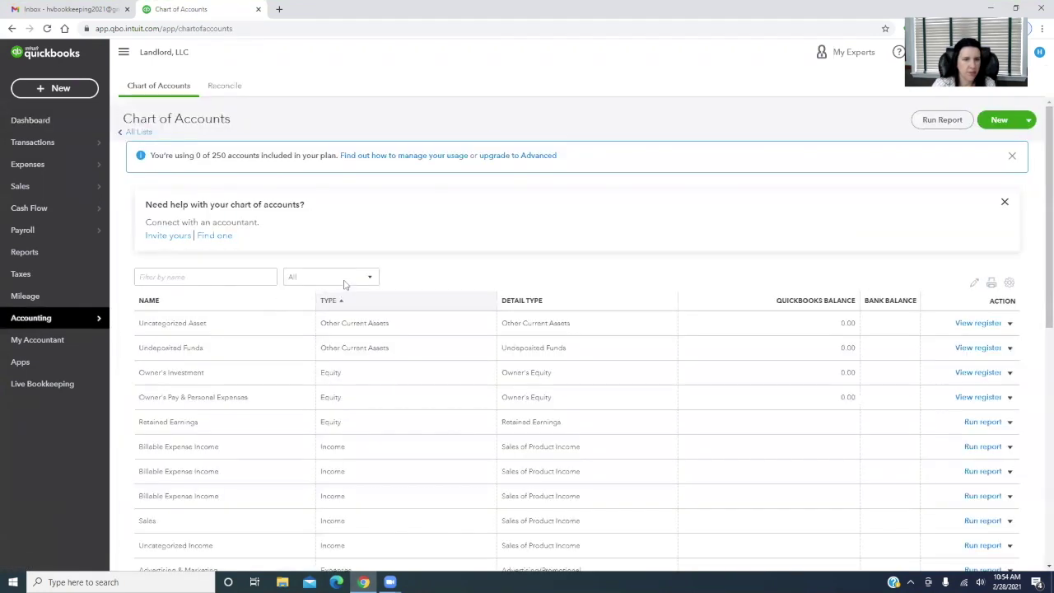
click(1012, 155)
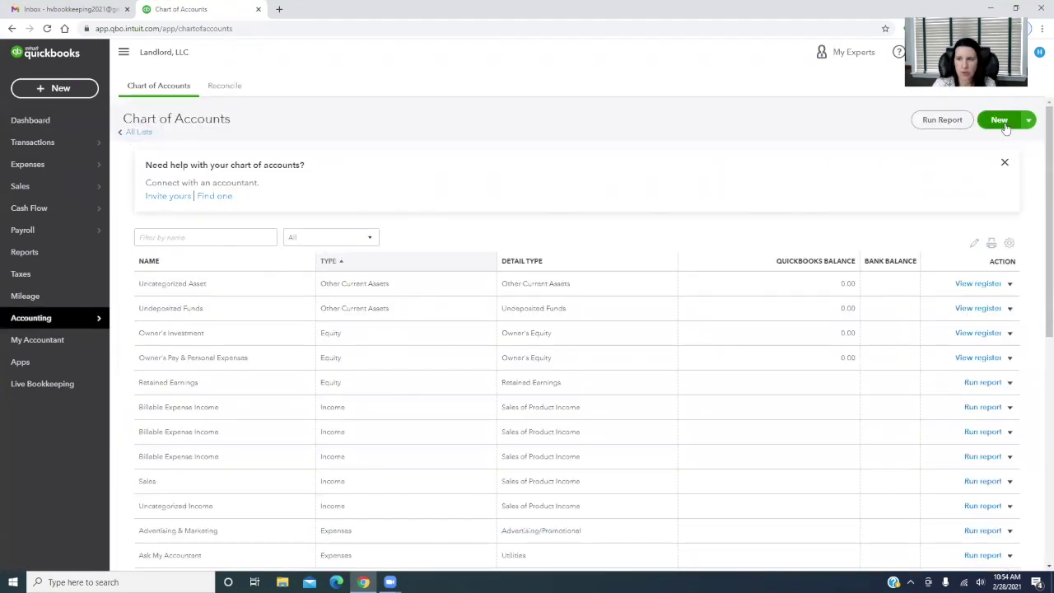
scroll(601, 428, down, 2)
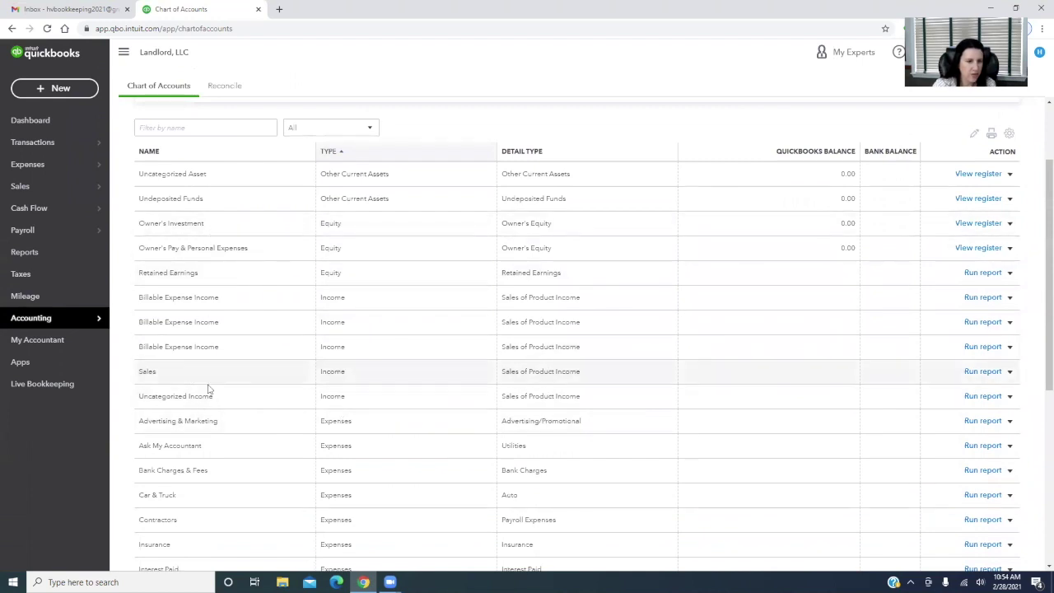
scroll(494, 387, up, 2)
Create Income account 'Rental Income - Main Street' with detail type Other Primary Income
click(998, 121)
click(425, 184)
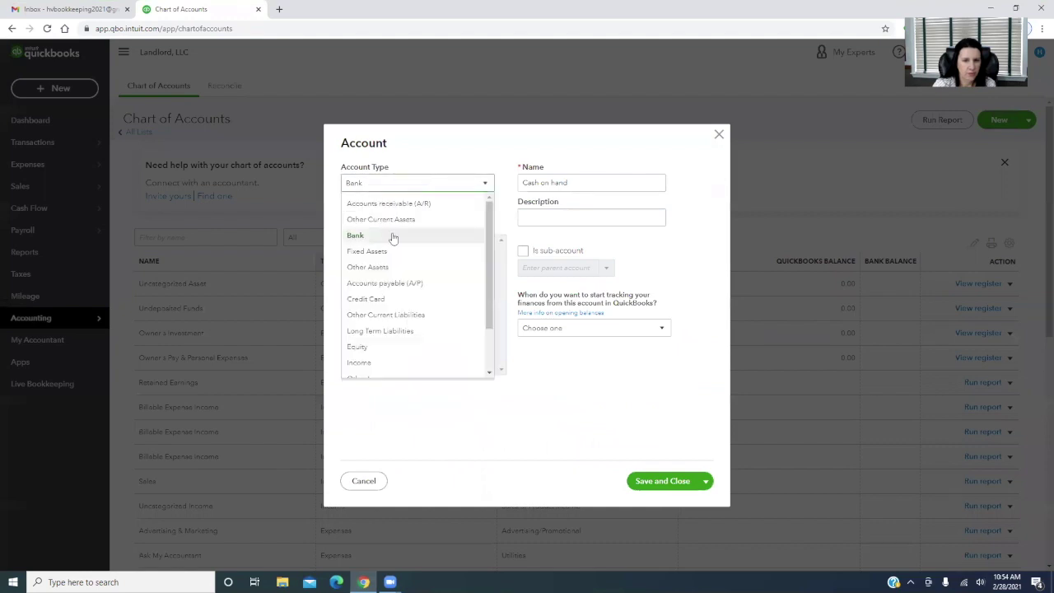
click(385, 363)
click(411, 217)
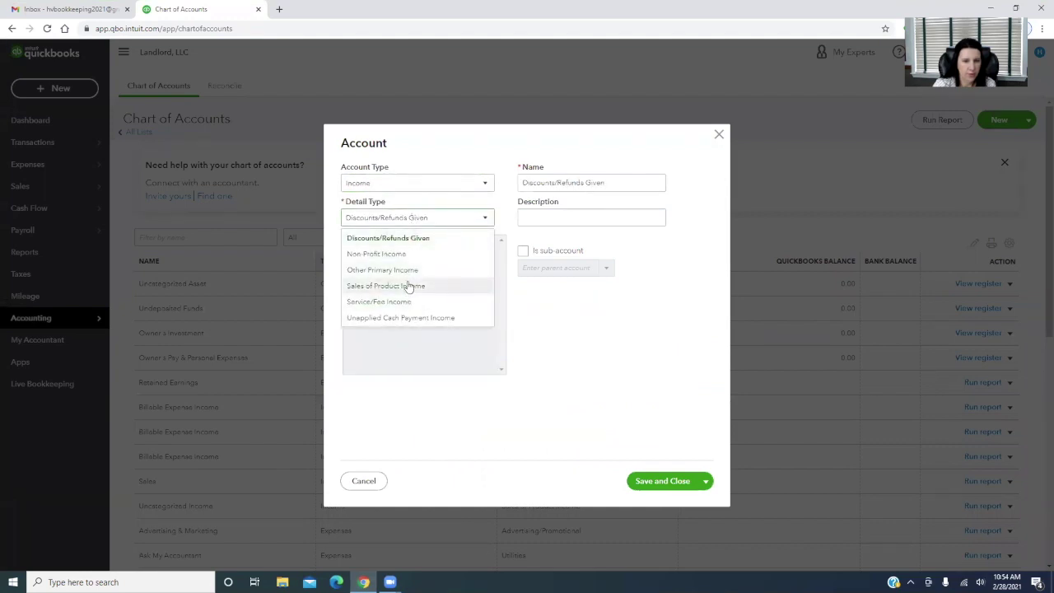
click(382, 270)
click(609, 177)
triple_click(609, 177)
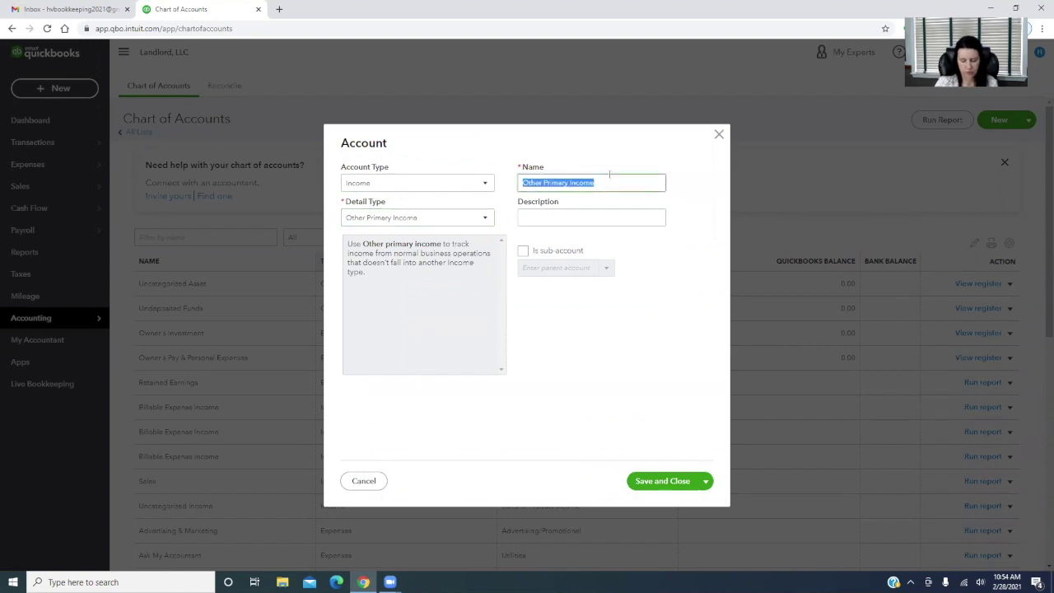
text(Rental Income - Main Street)
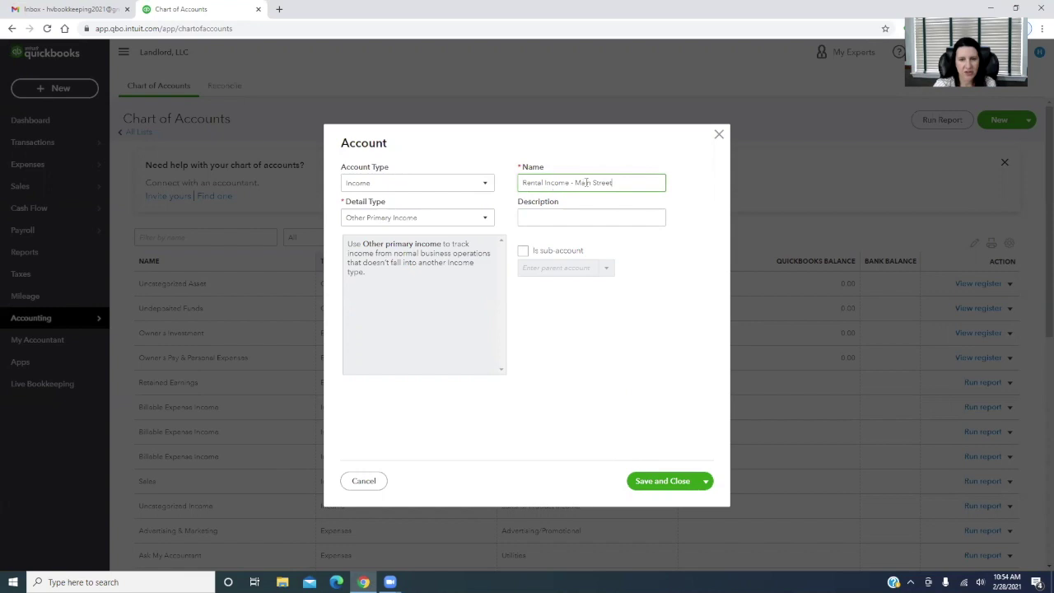
click(667, 482)
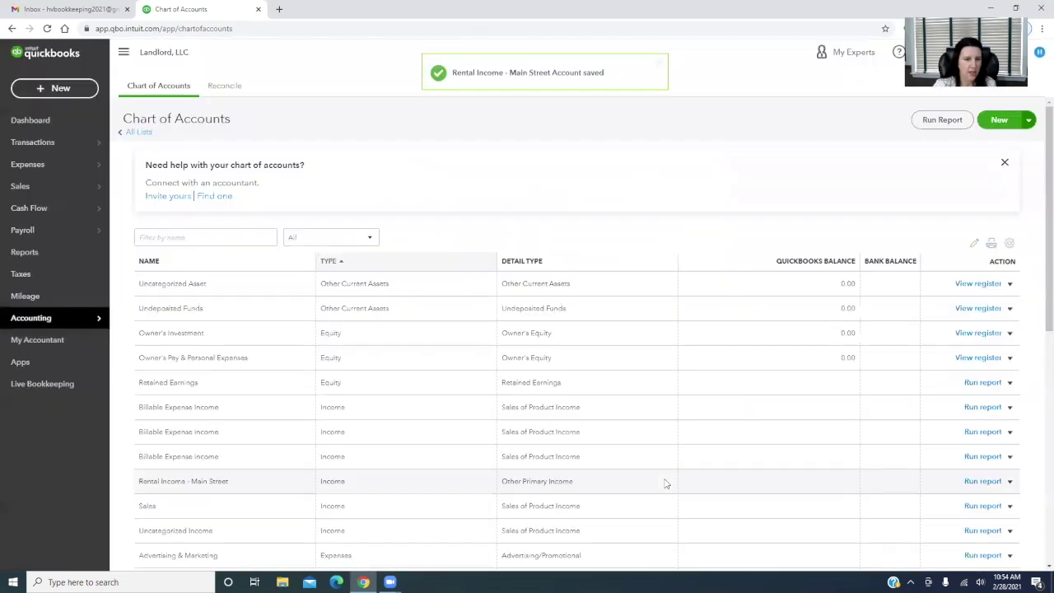
scroll(299, 486, down, 2)
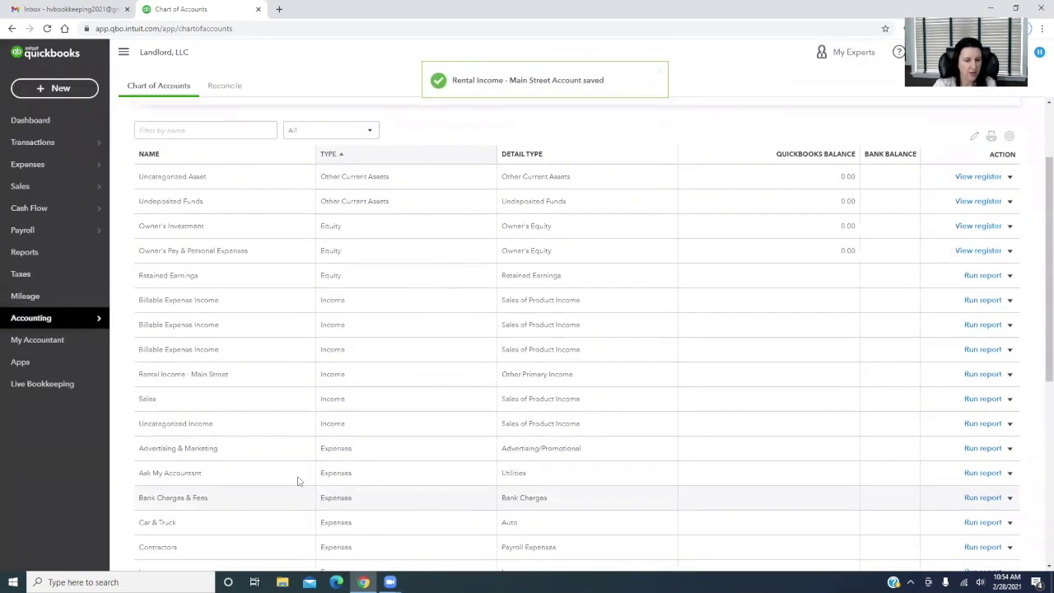
scroll(475, 487, up, 2)
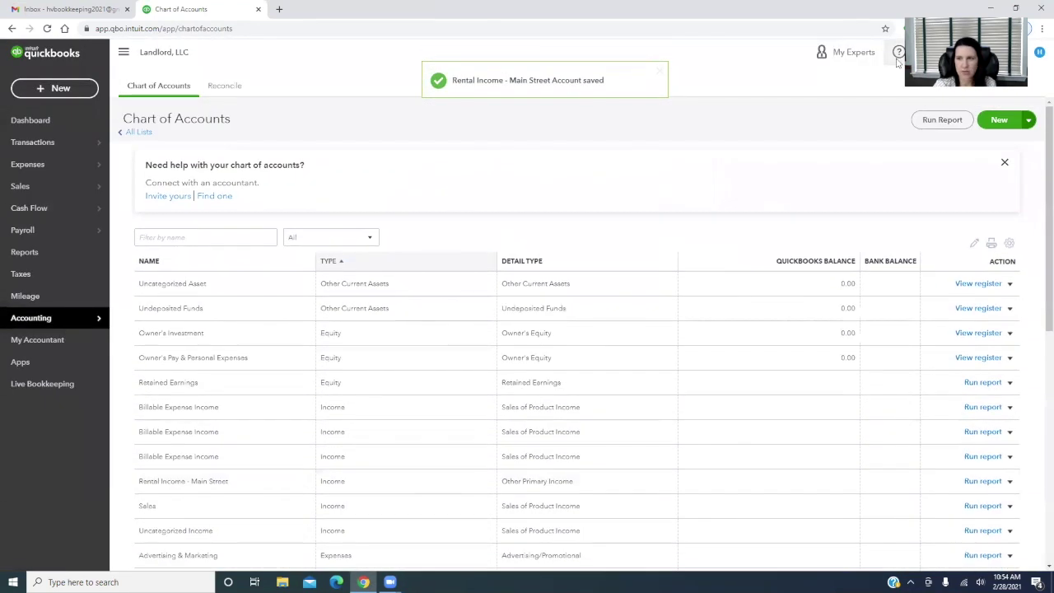
click(999, 119)
Create Income sub-account Apt A, Other Primary Income, under Rental Income - Main Street
click(407, 188)
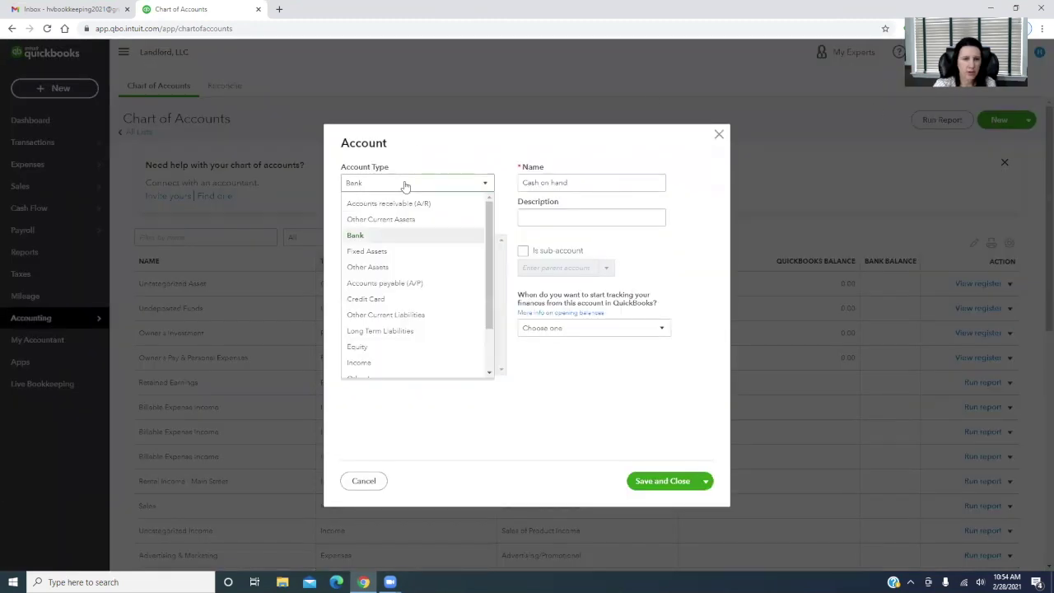
click(390, 364)
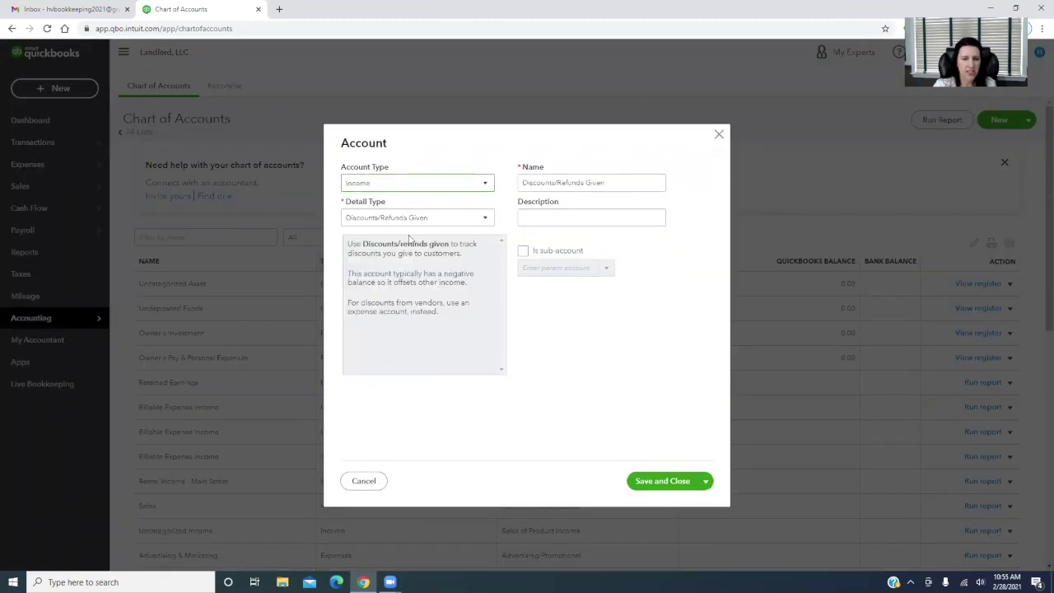
click(417, 219)
click(415, 267)
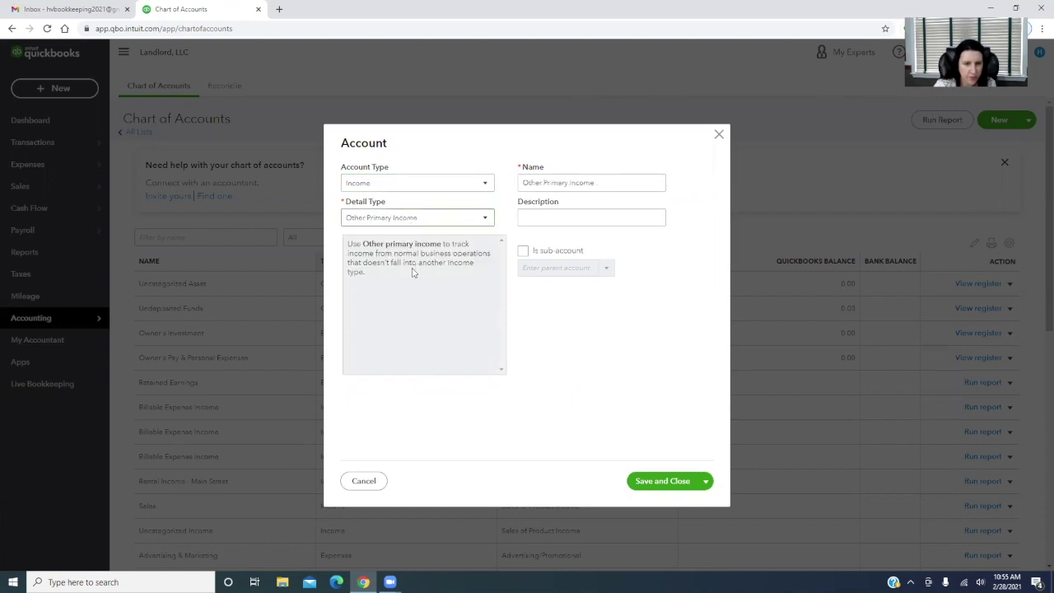
click(522, 252)
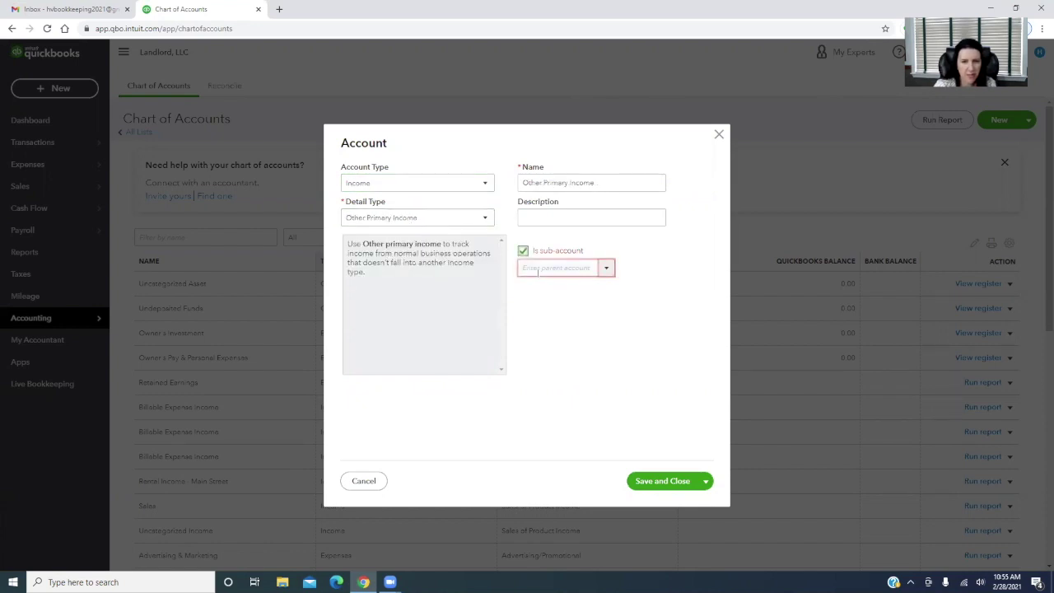
text(mai)
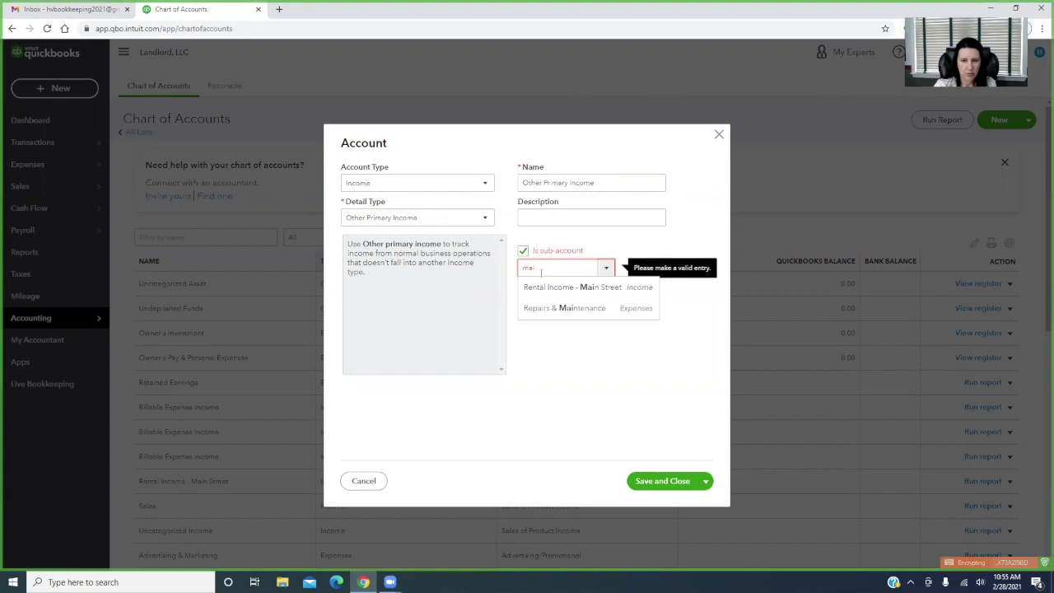
click(566, 289)
triple_click(605, 182)
text(Apt A)
click(706, 482)
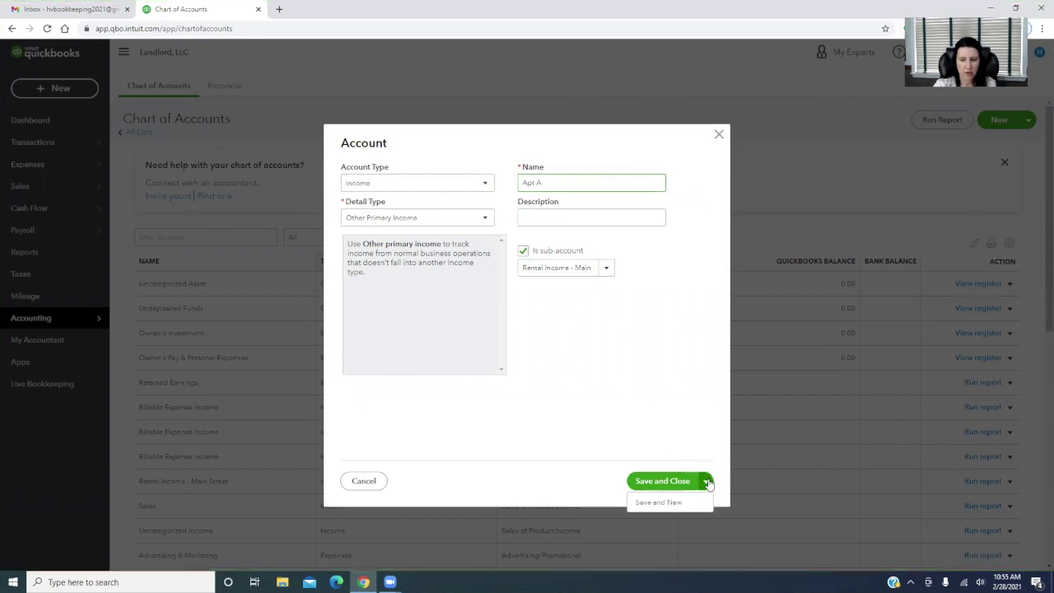
click(669, 502)
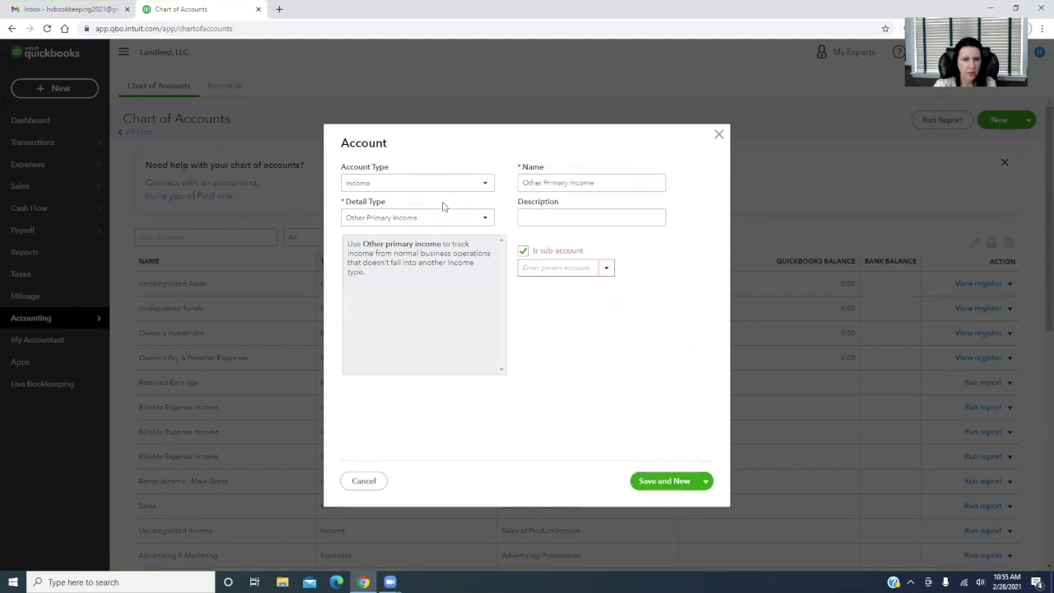
Add Apartment B as a sub-account under Rental Income - Main Street
click(535, 266)
text(m)
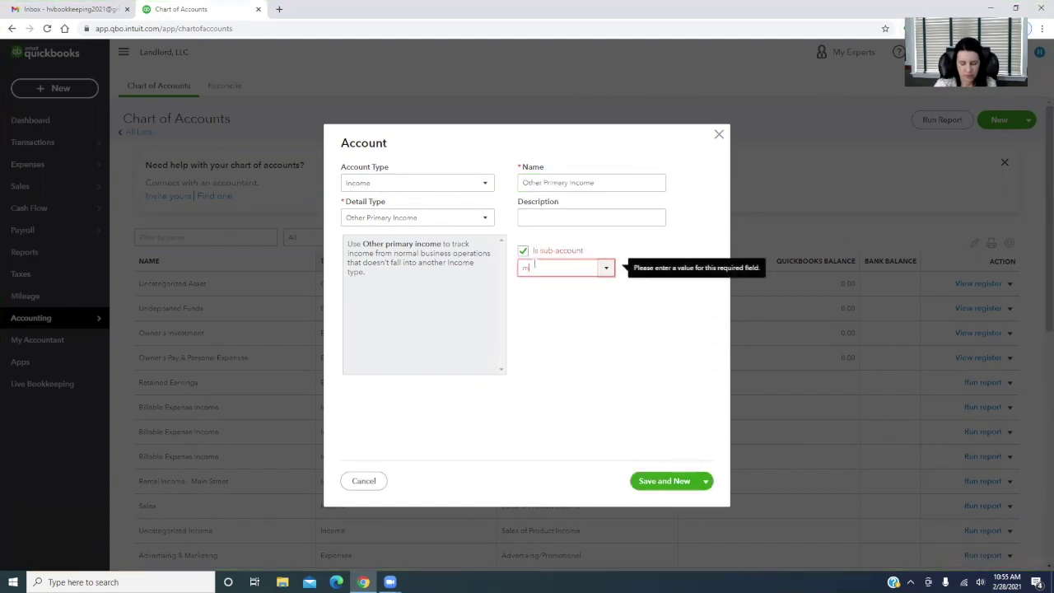
text(ai)
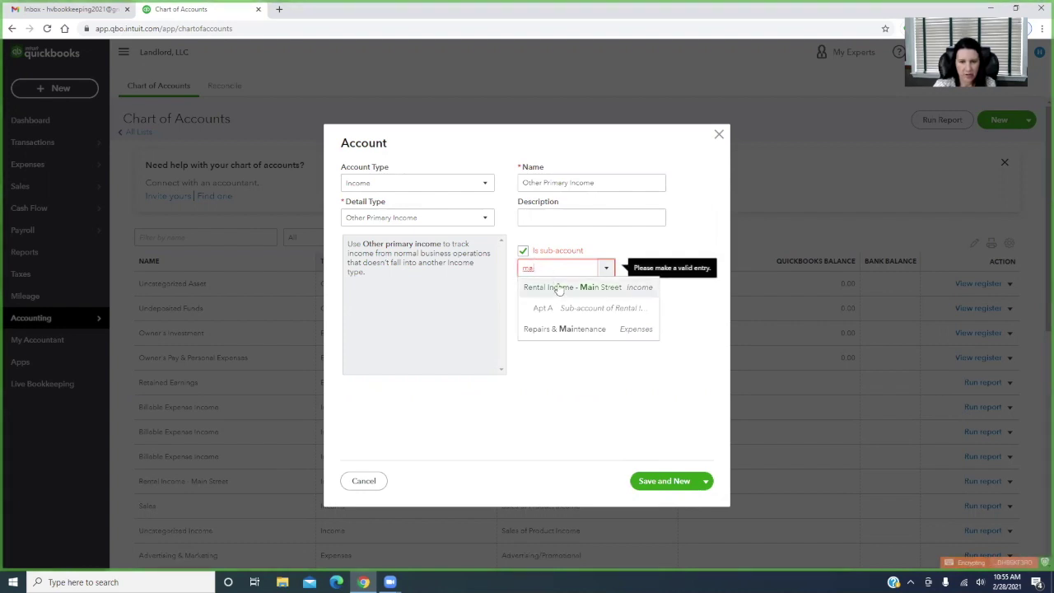
click(572, 287)
triple_click(636, 182)
text(A)
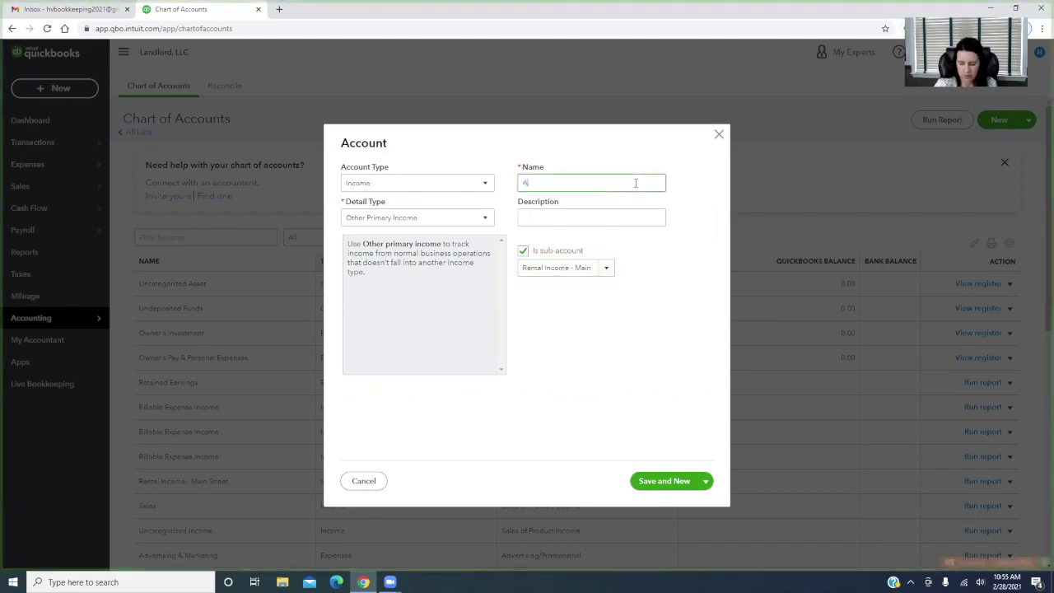
text(partment B)
click(661, 481)
Add Apt. C under Rental Income - Main Street and close the form
click(531, 267)
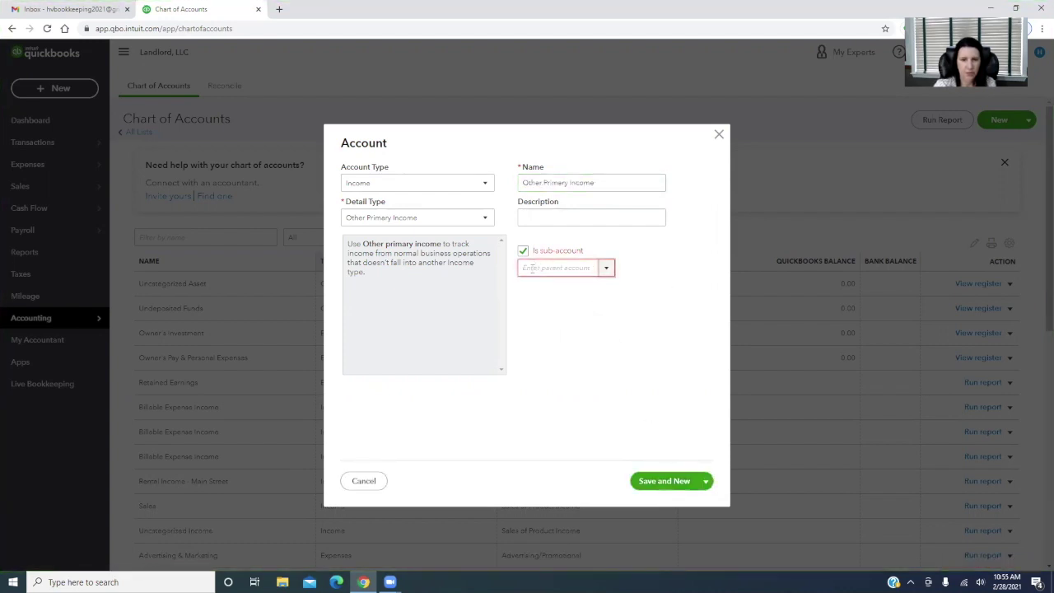
text(main)
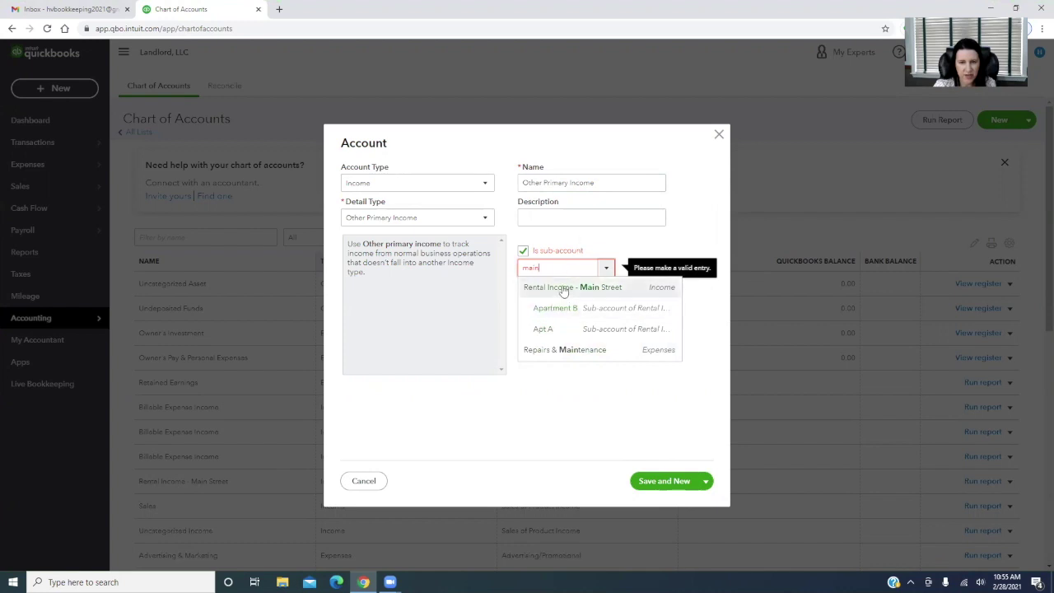
click(555, 286)
click(617, 182)
triple_click(617, 181)
text(Apt. C)
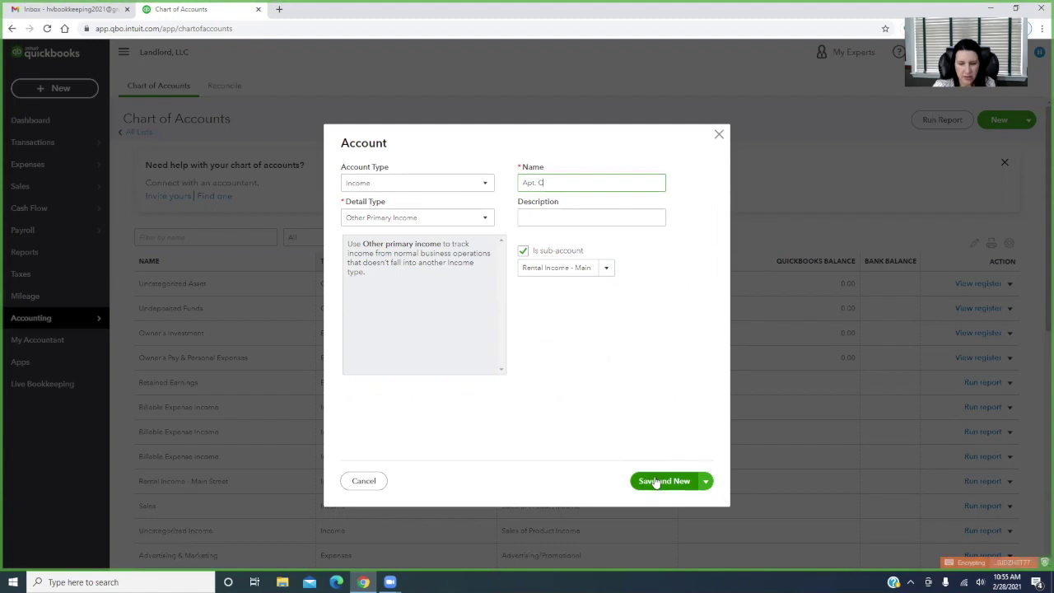
click(706, 481)
click(664, 501)
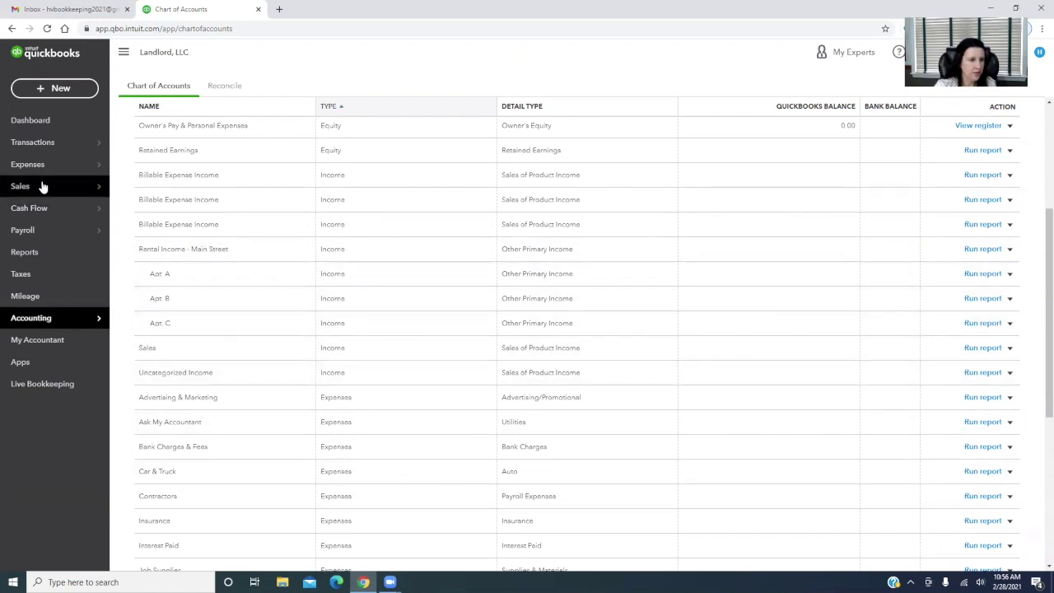
Go to the Sales Customers page and start adding a customer manually
mouse_move(30, 187)
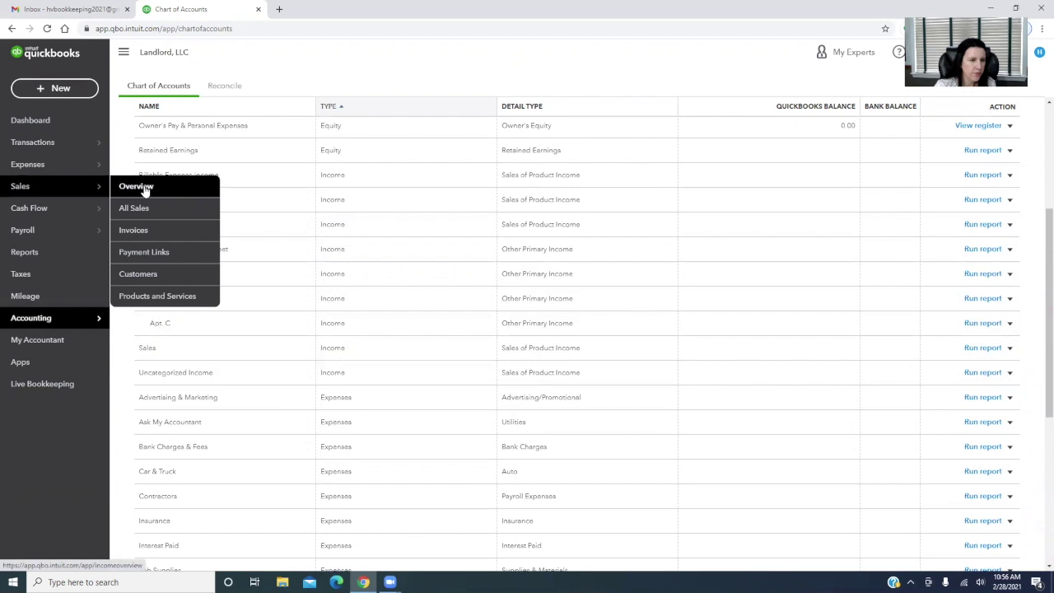
click(143, 188)
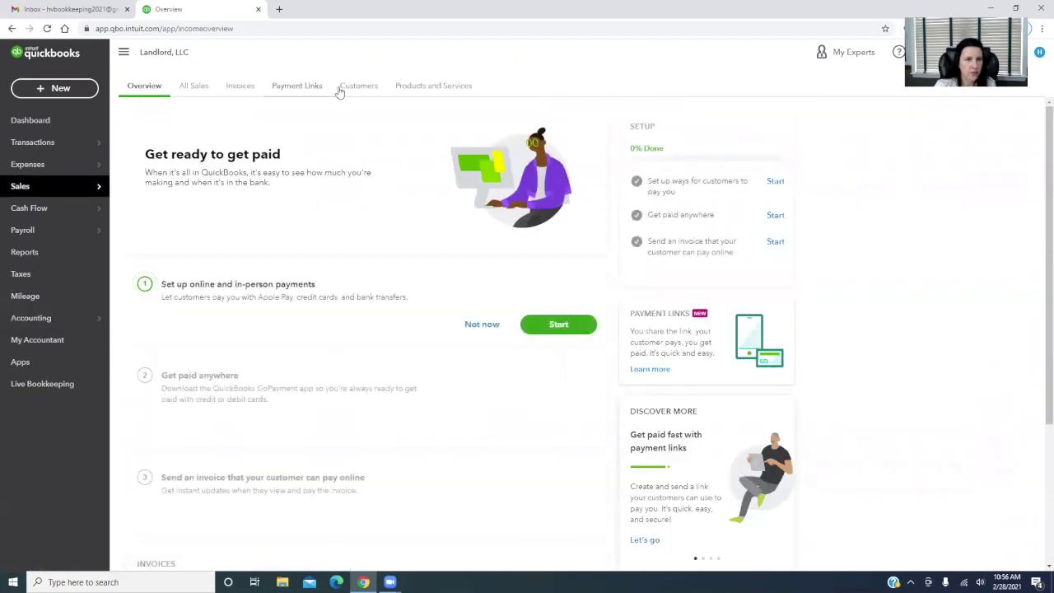
click(370, 88)
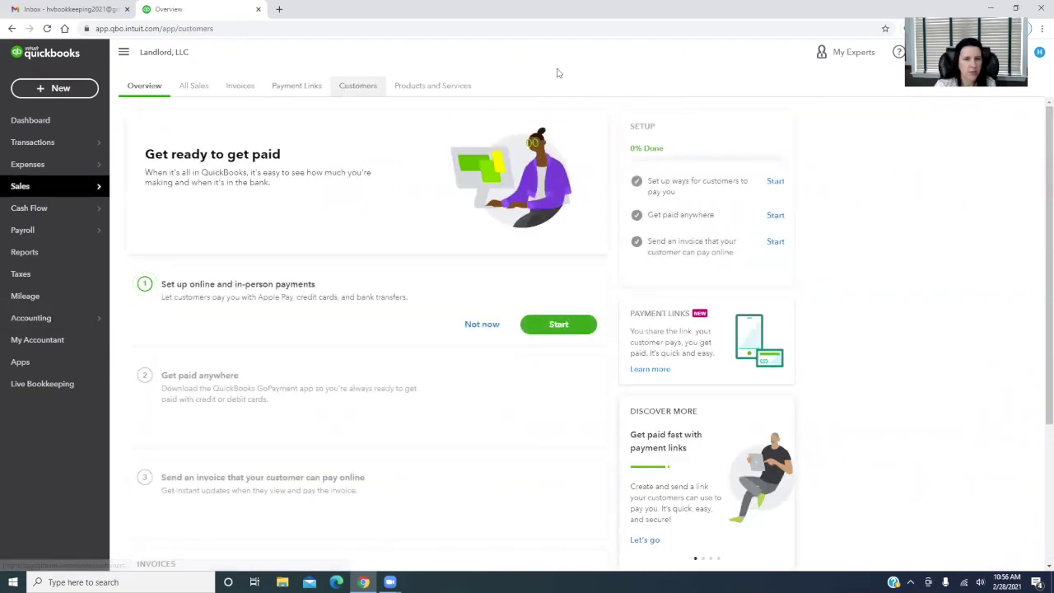
click(354, 88)
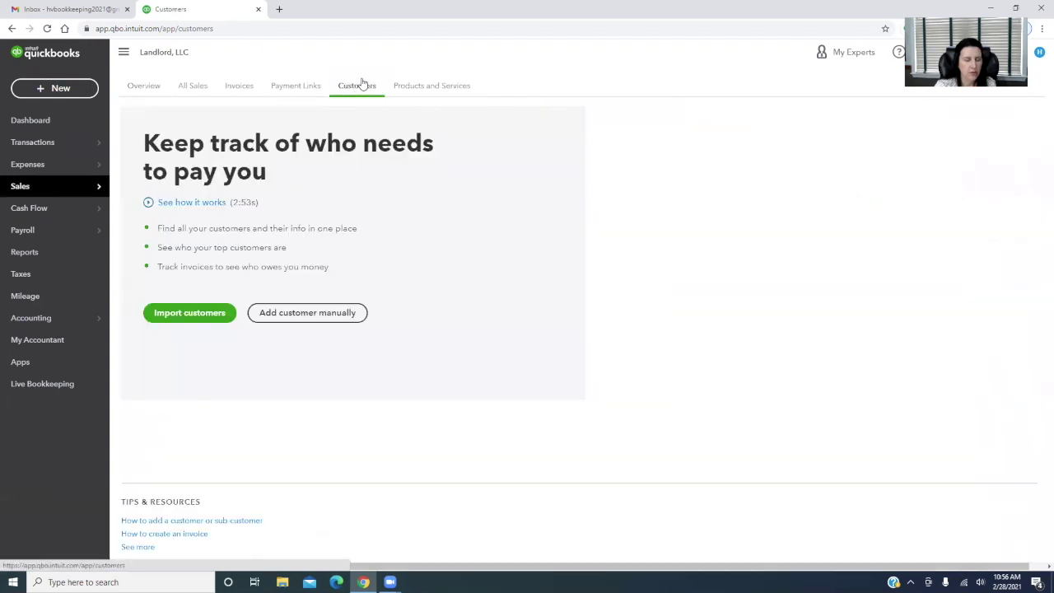
click(336, 311)
click(362, 231)
Enter the tenant's first and last name and the Apt. A lease note, then save
click(347, 199)
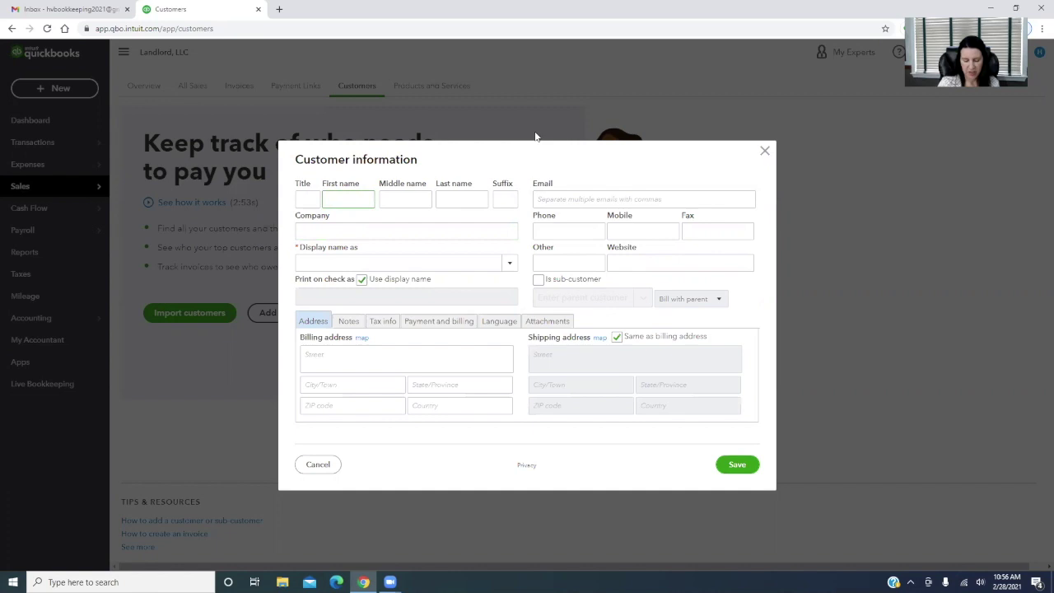
text(Jane)
key(Tab)
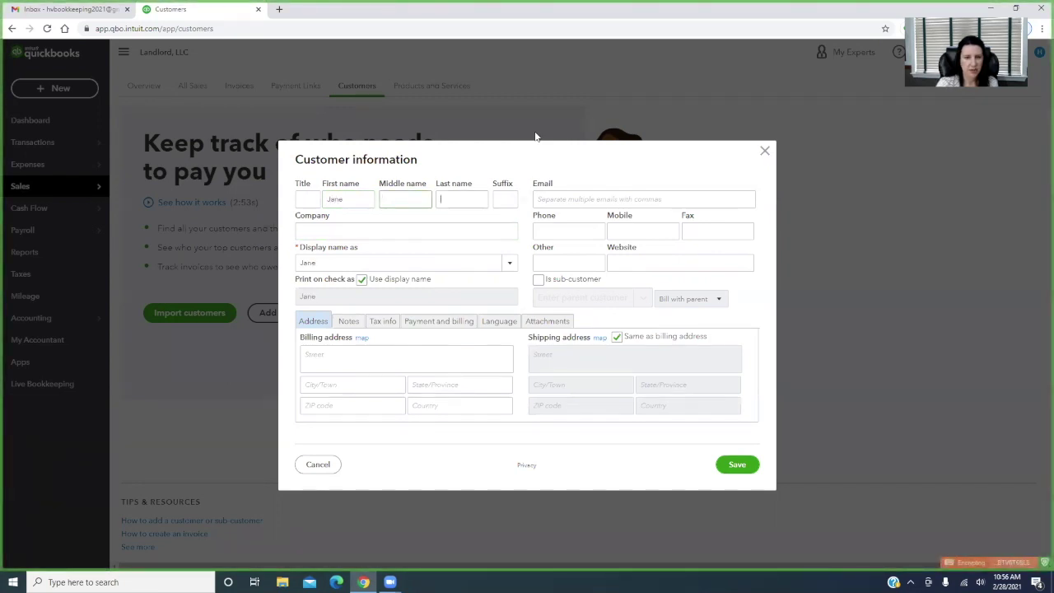
text(Smith)
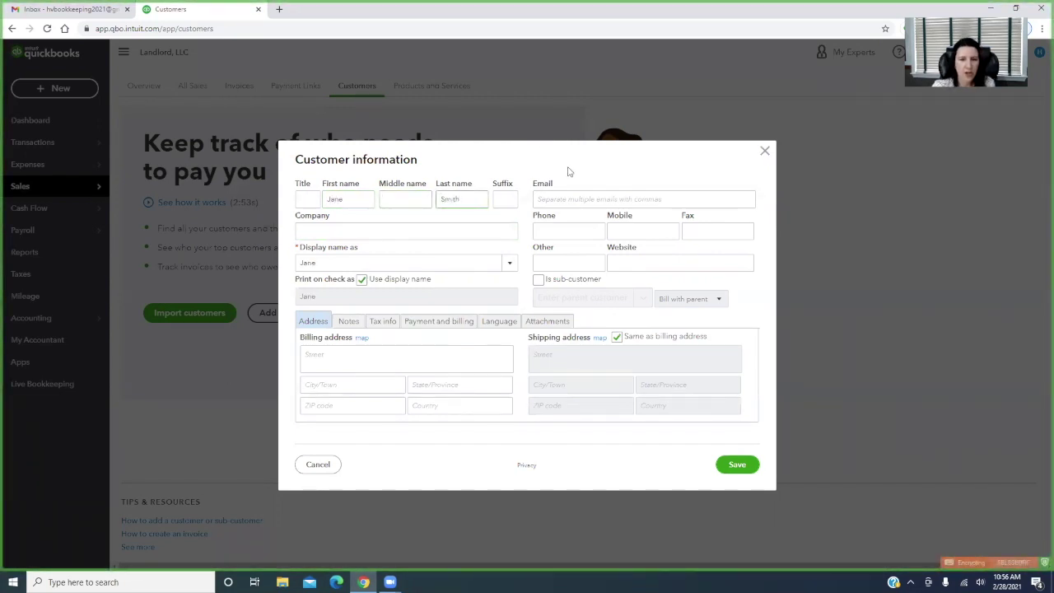
click(547, 200)
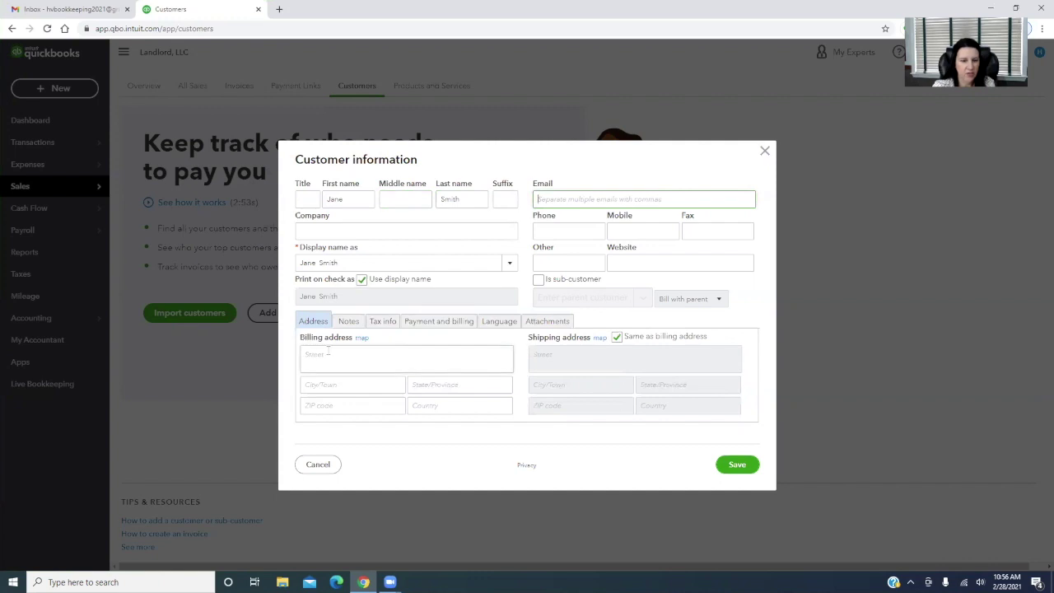
click(348, 321)
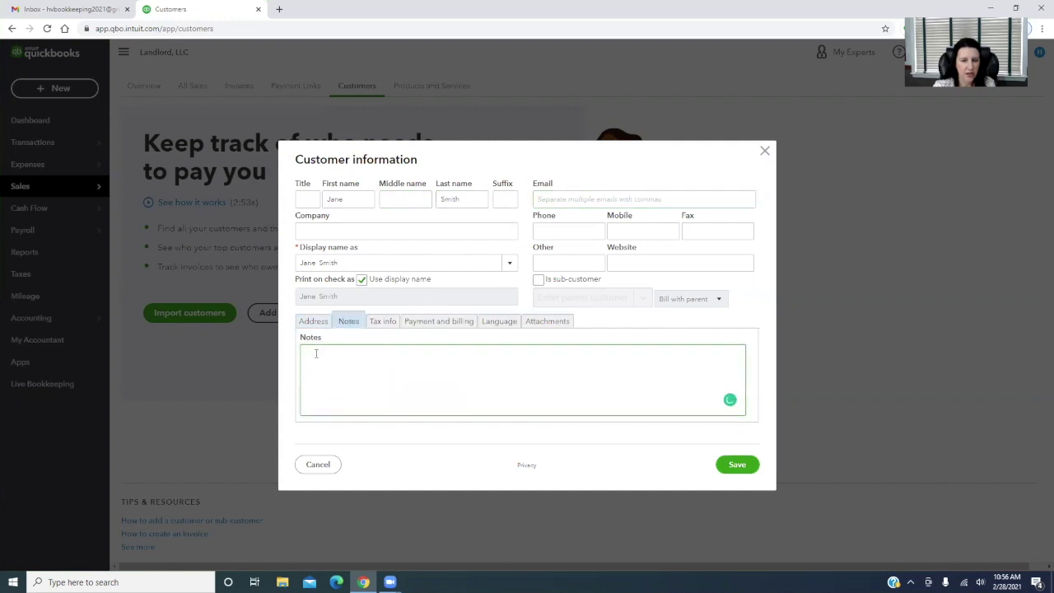
text(Leased Apt)
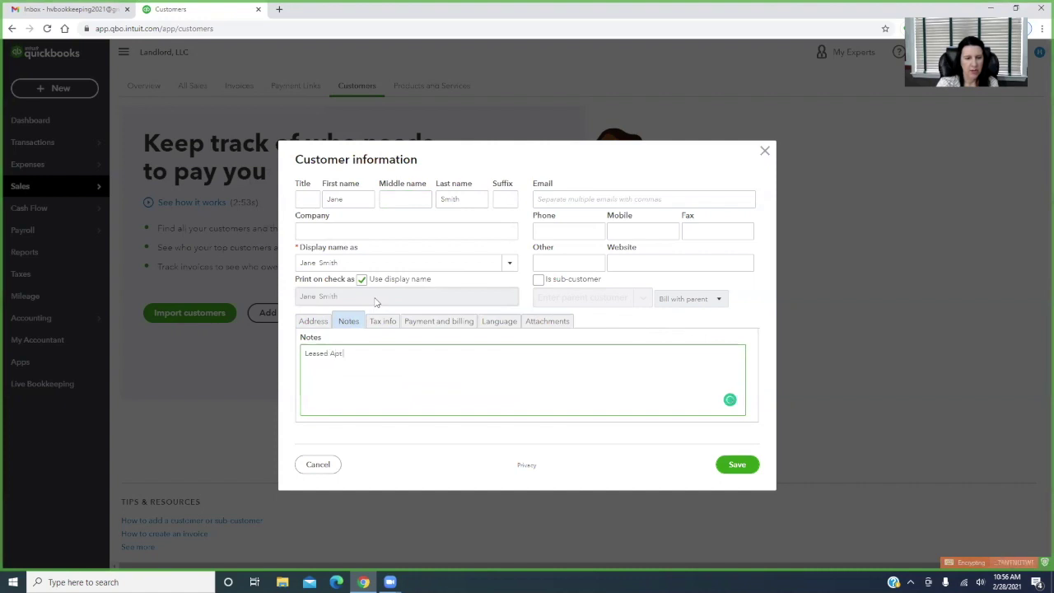
text(. A on 1/1/21)
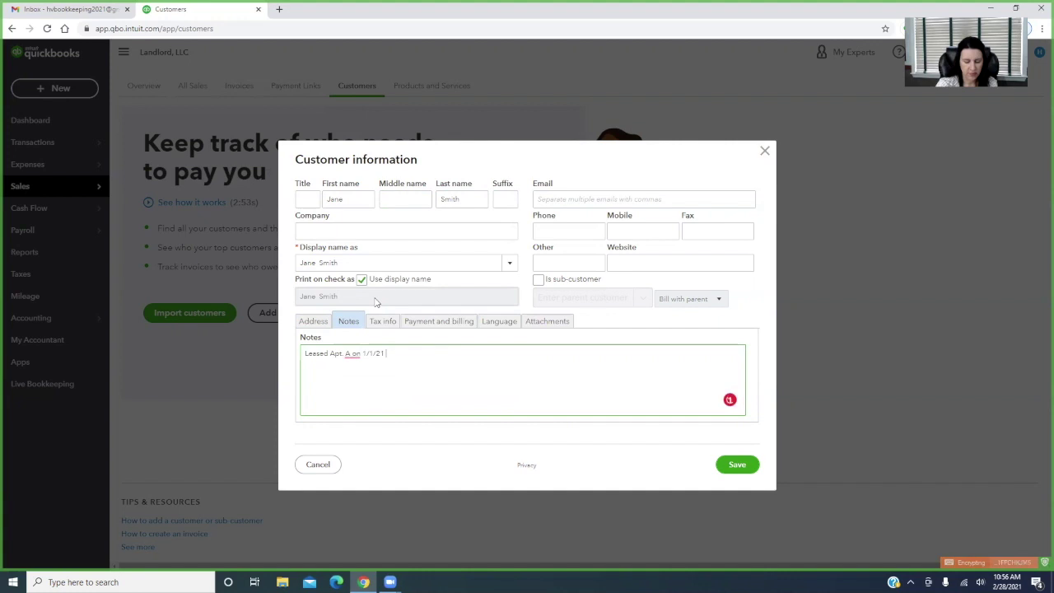
text( $1,200.00 per month.  Leas)
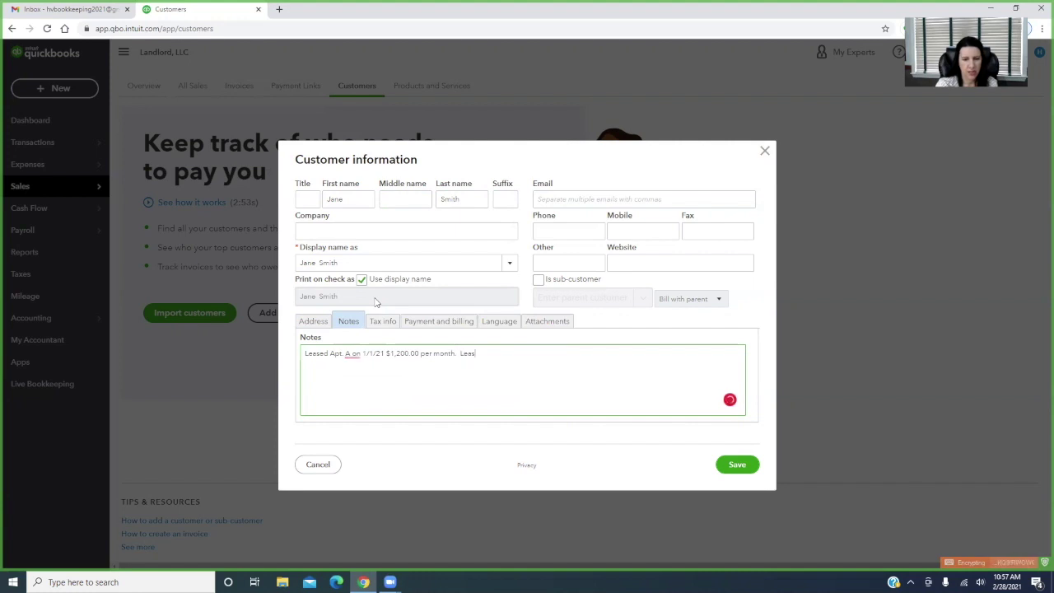
text(e expires 12/31)
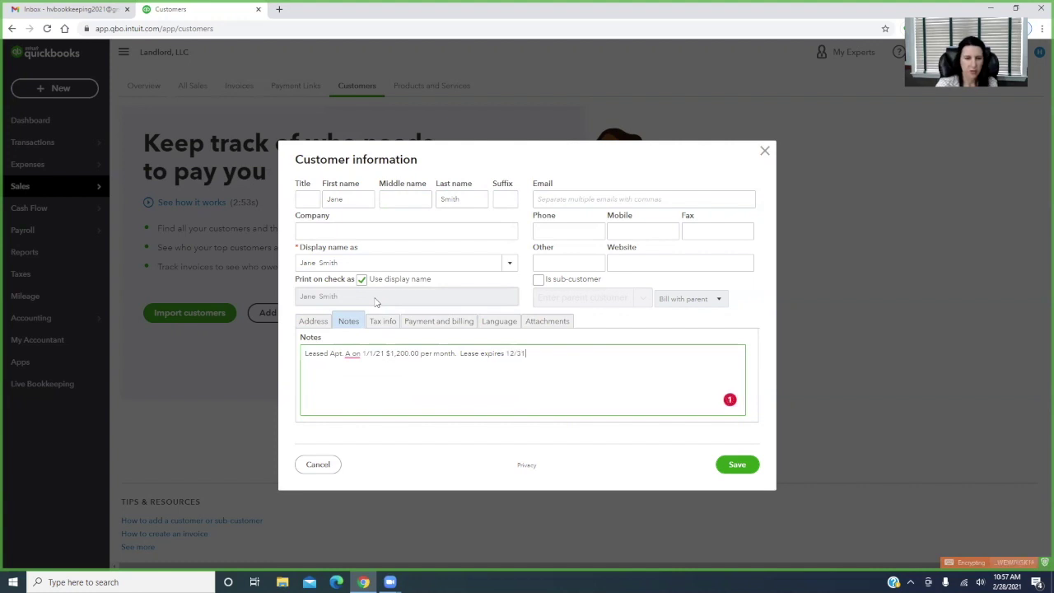
text(/21.)
click(736, 466)
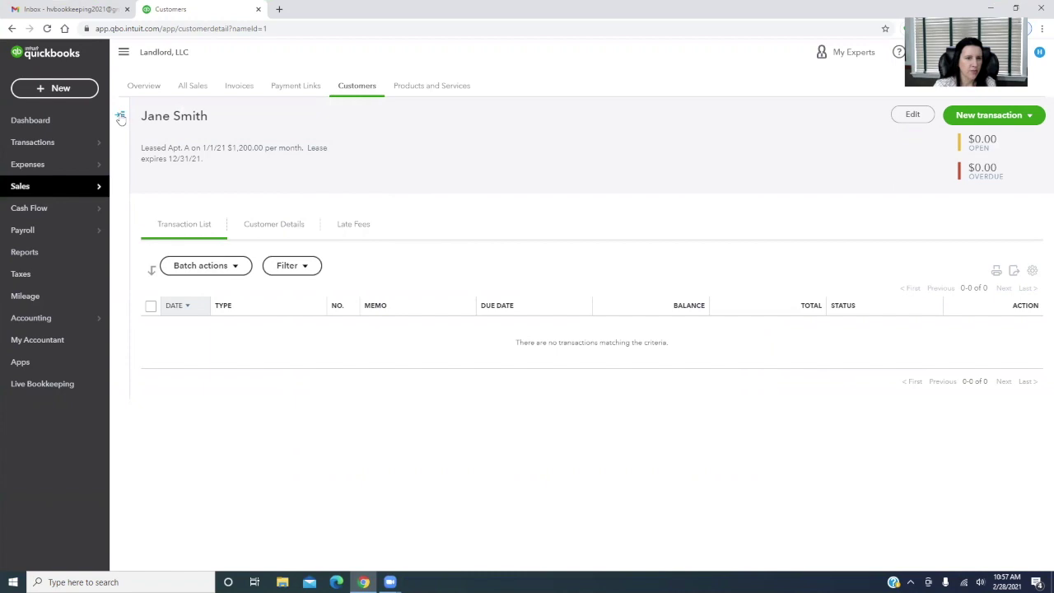
Return to the Customers list via the Sales Overview
click(141, 86)
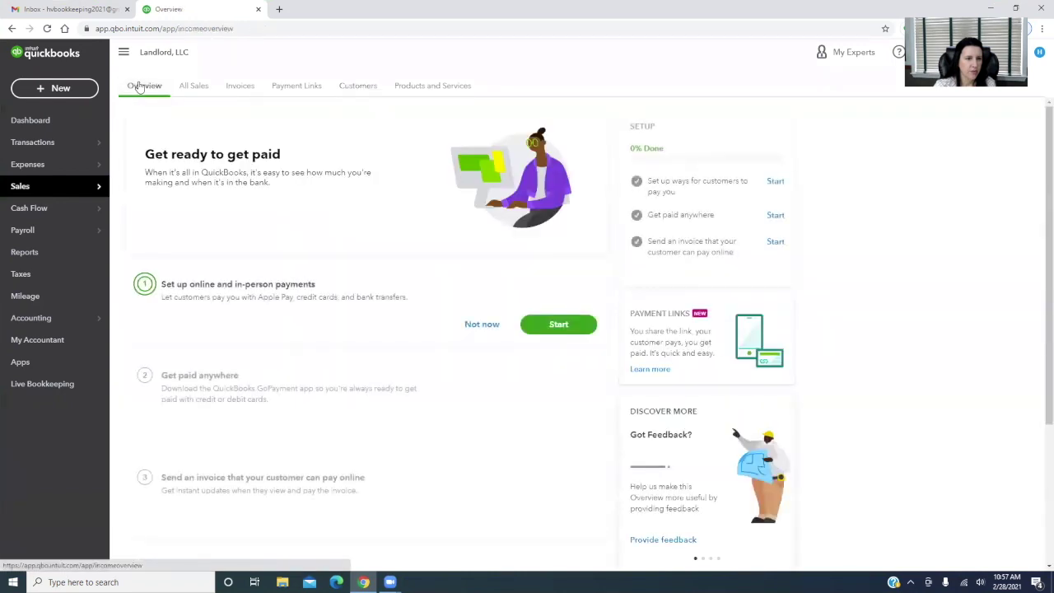
click(359, 86)
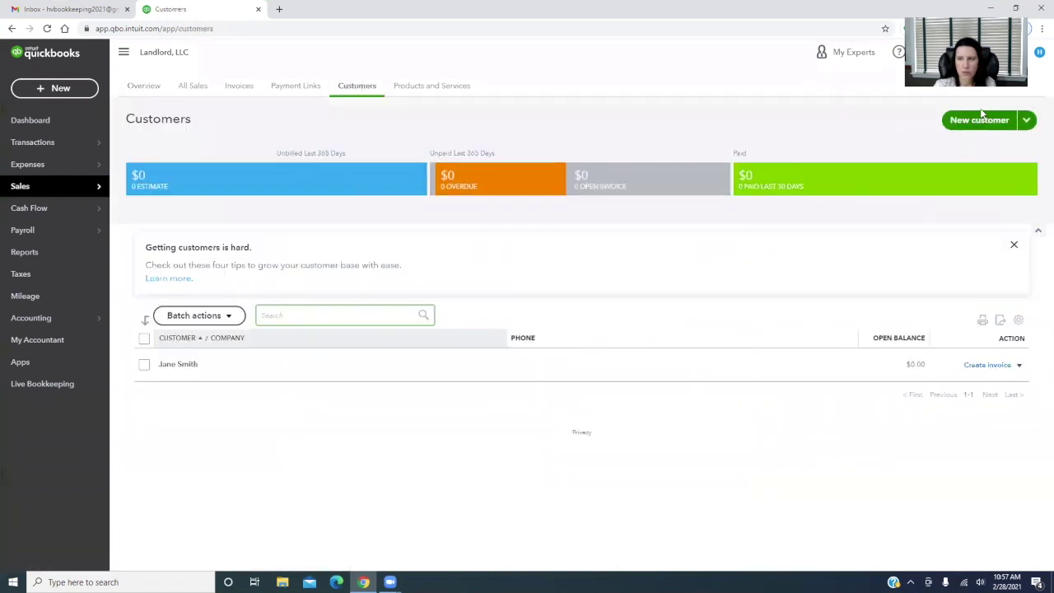
Save a new customer with the tenant's name and note 'Leased Apt. B on 1/1/21 $1,800.00 per month.'
click(977, 120)
key(Tab)
key(Tab)
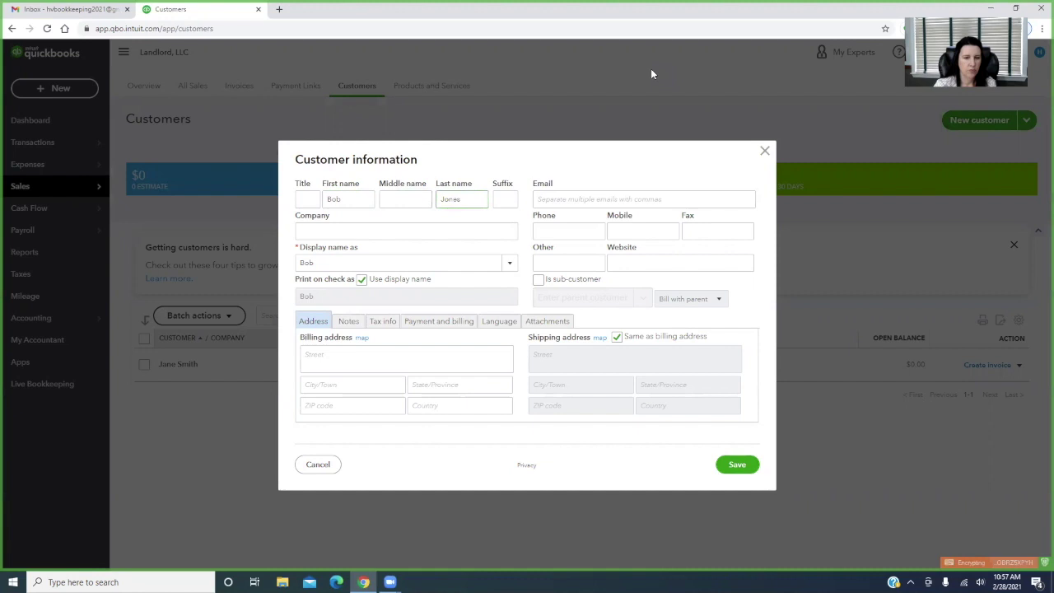
click(390, 353)
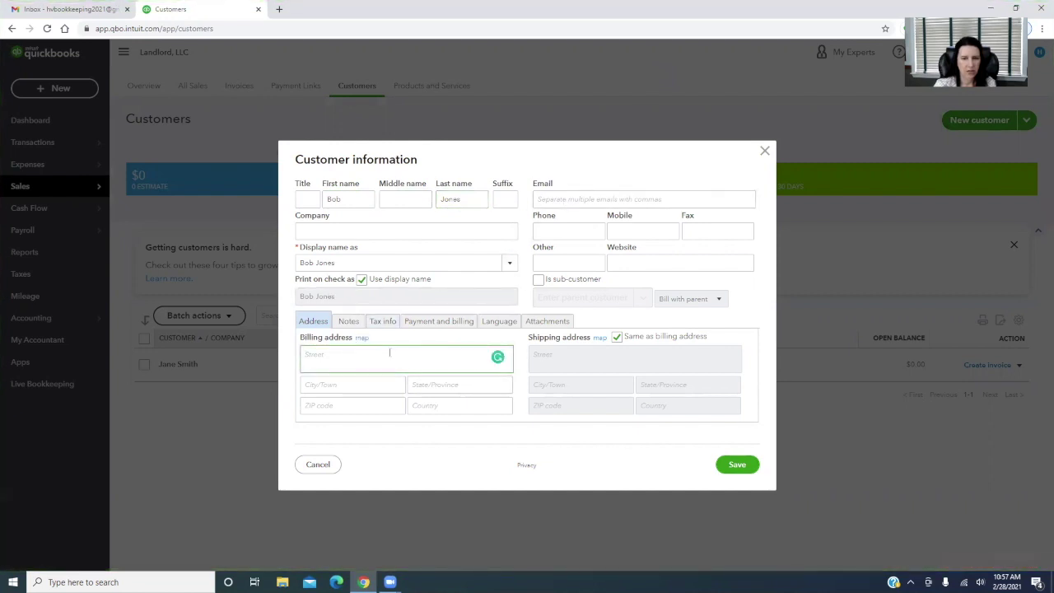
click(348, 321)
text(Apt. B )
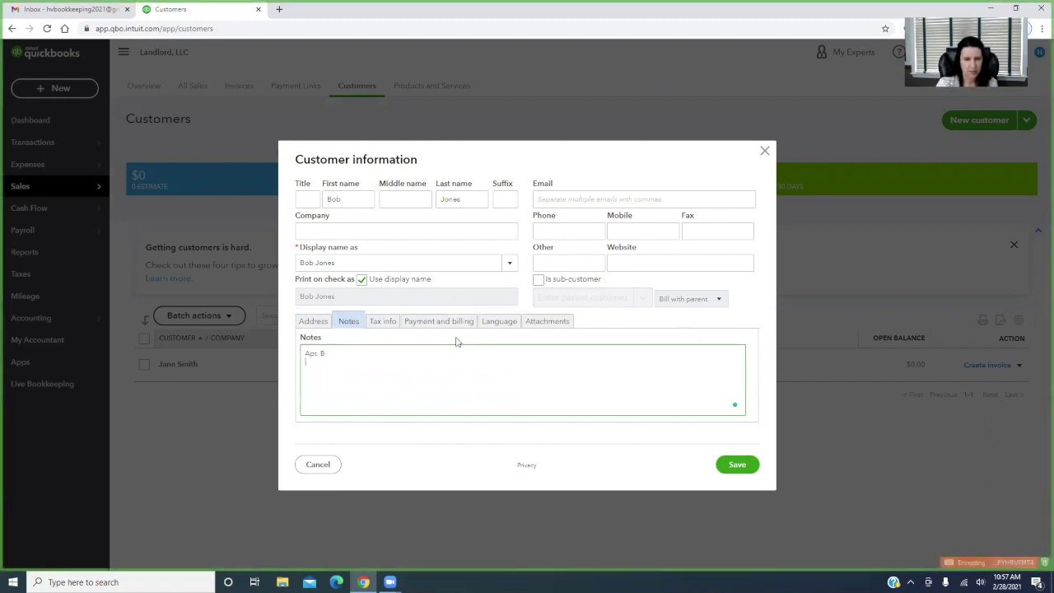
text(Leased Apt. B)
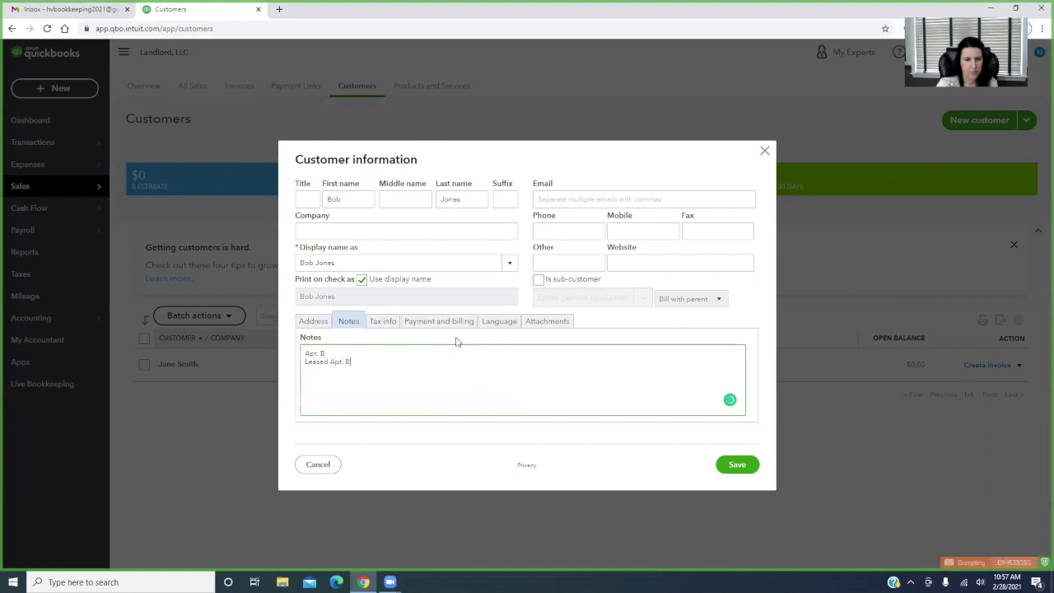
text( on 1/1/21)
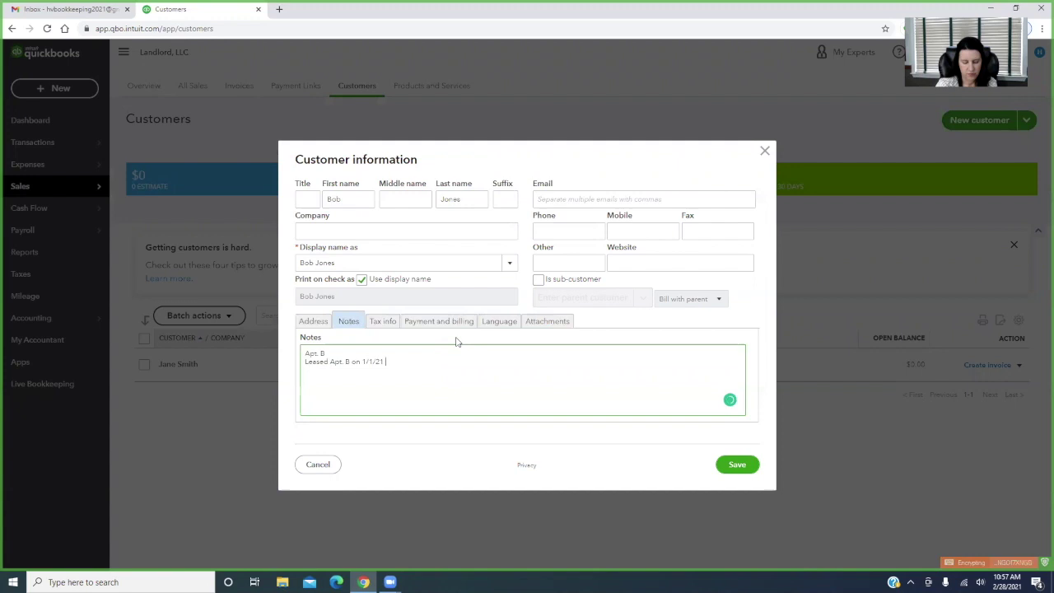
text( $1,800.00 per month)
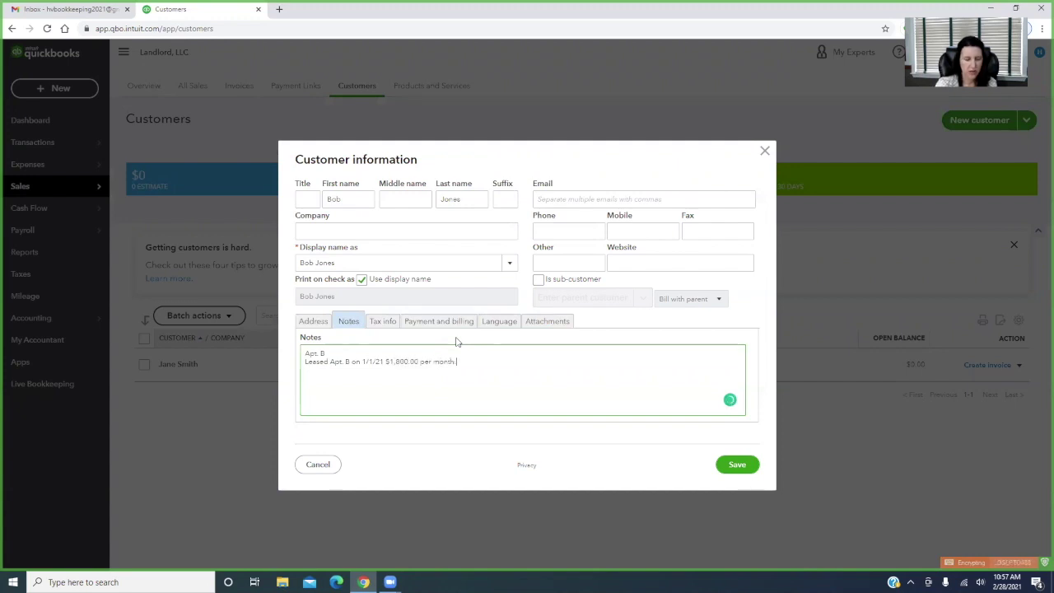
text(.)
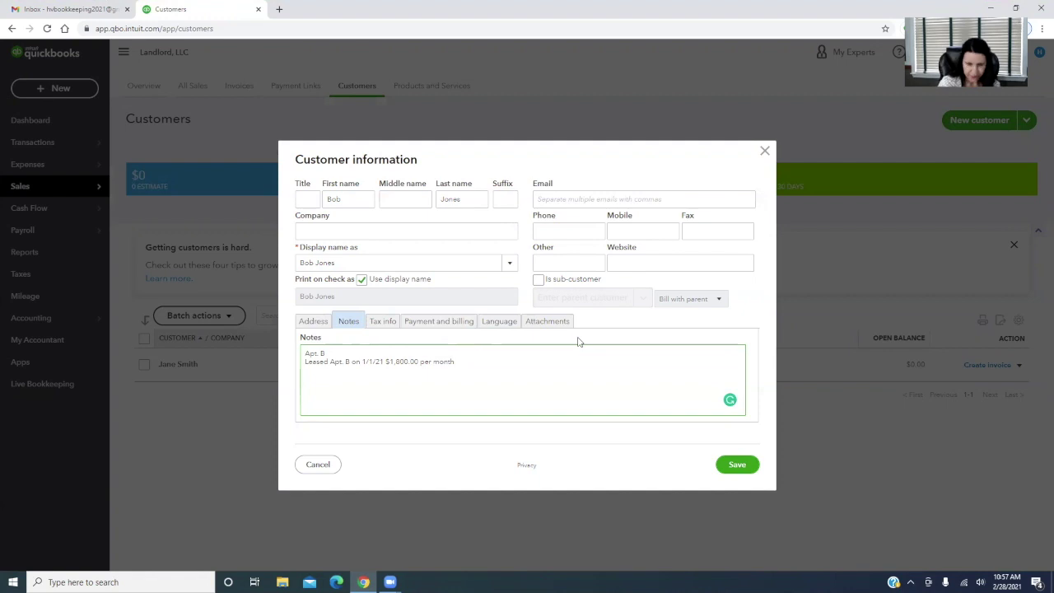
click(737, 464)
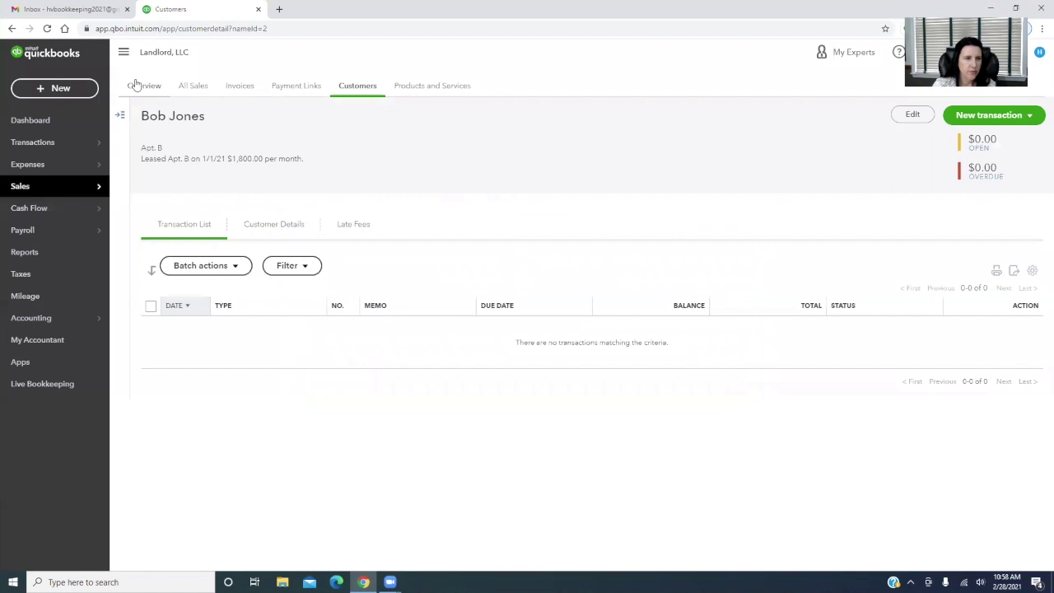
Check the Apt. A tenant's customer details and notes, then go back to Customers
click(120, 115)
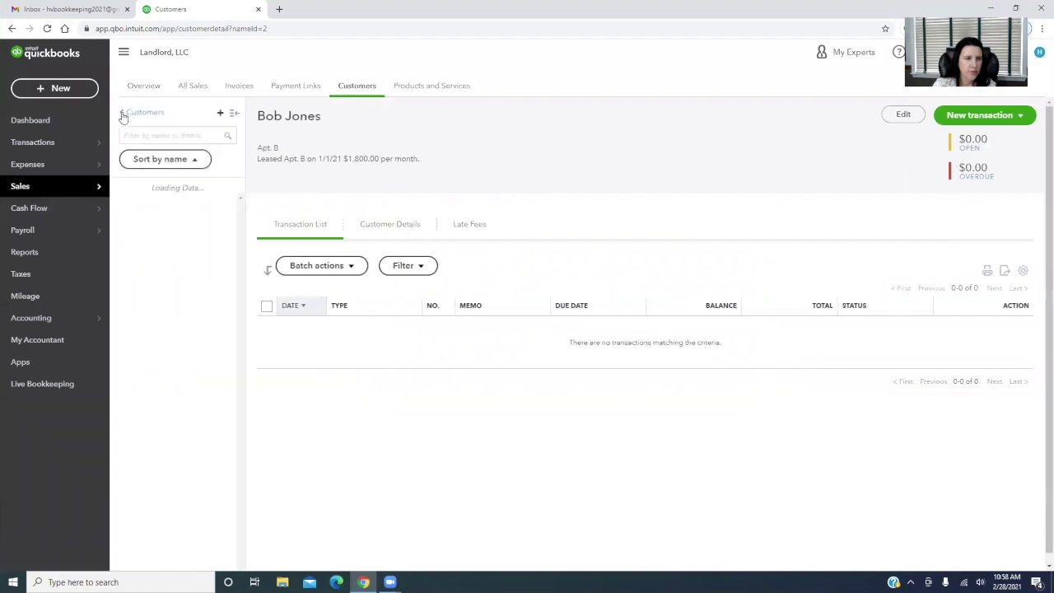
click(145, 220)
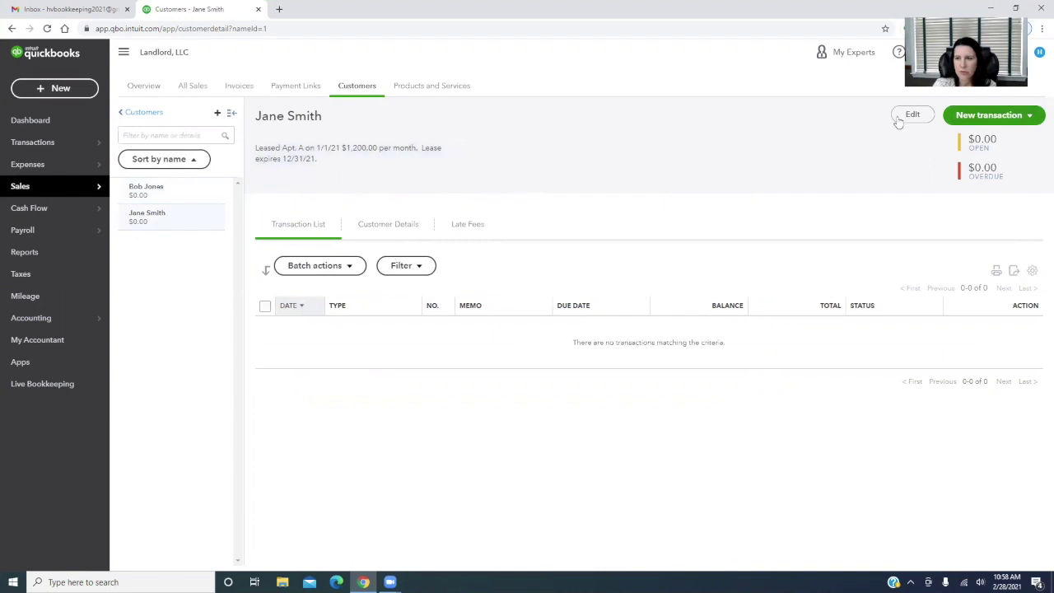
click(394, 226)
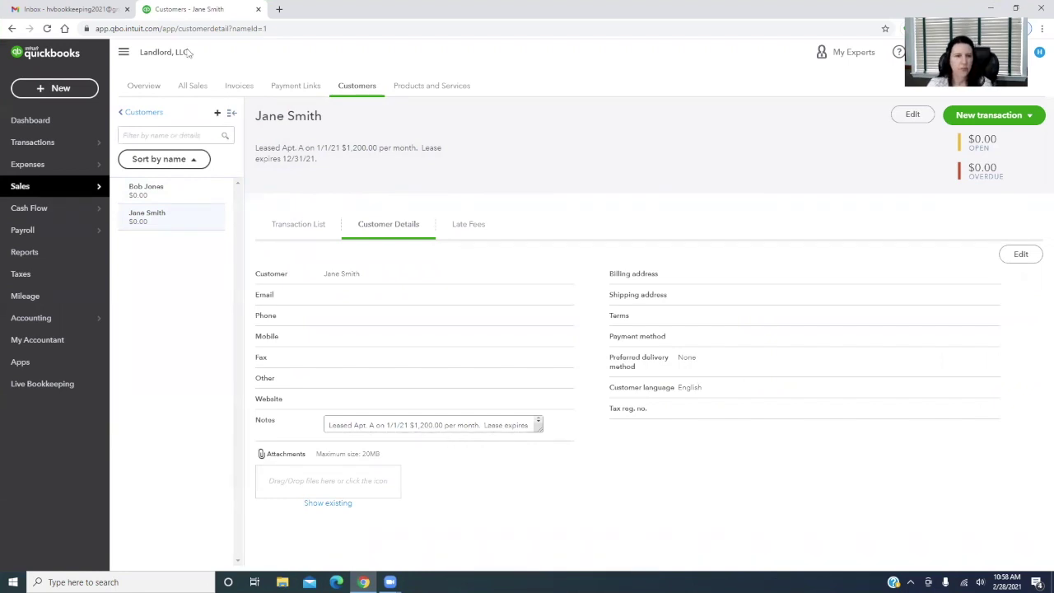
click(138, 112)
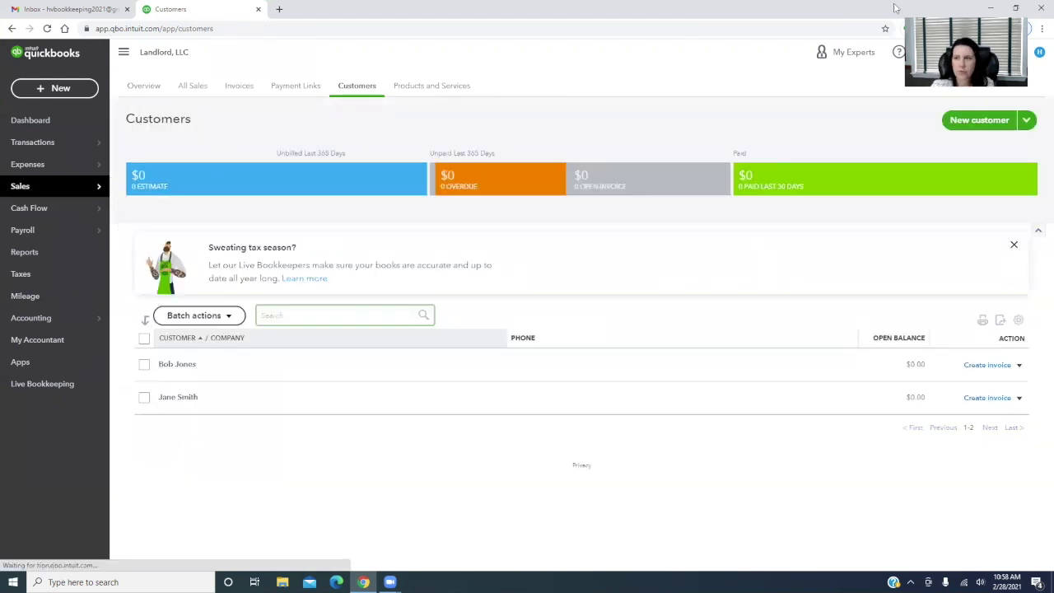
Save a new customer with the tenant's name and note 'Leased Apt. C 1/1/21 - 12/31/21 $1,500.00'
click(986, 121)
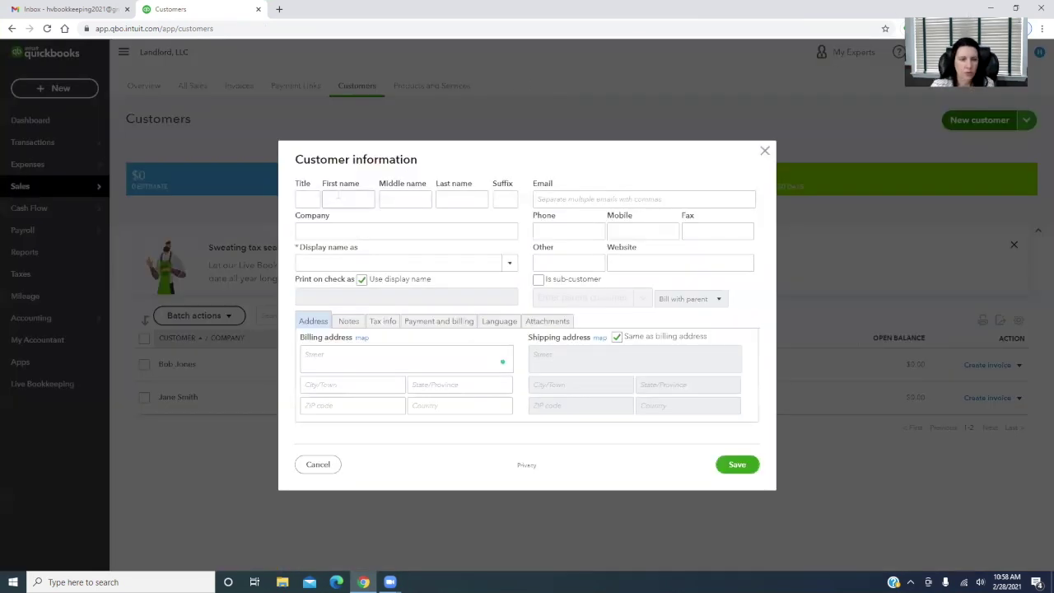
click(338, 199)
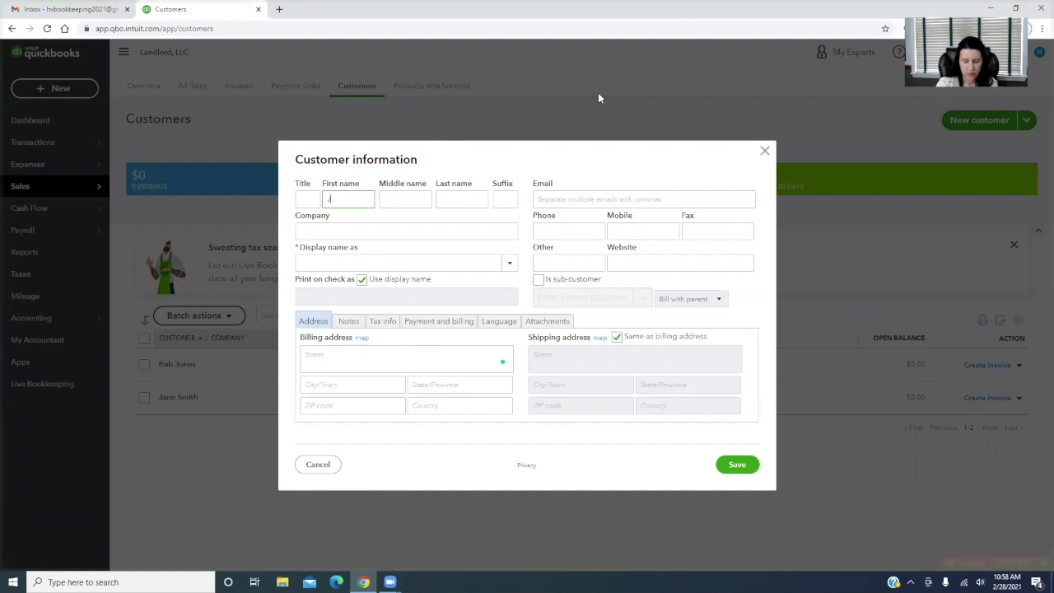
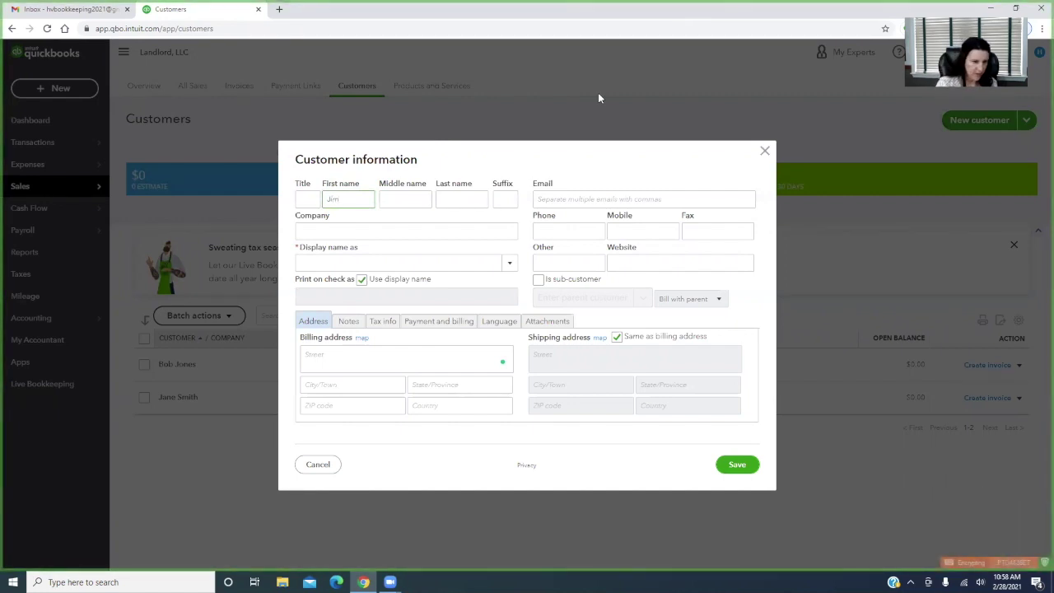
key(Tab)
key(Tab)
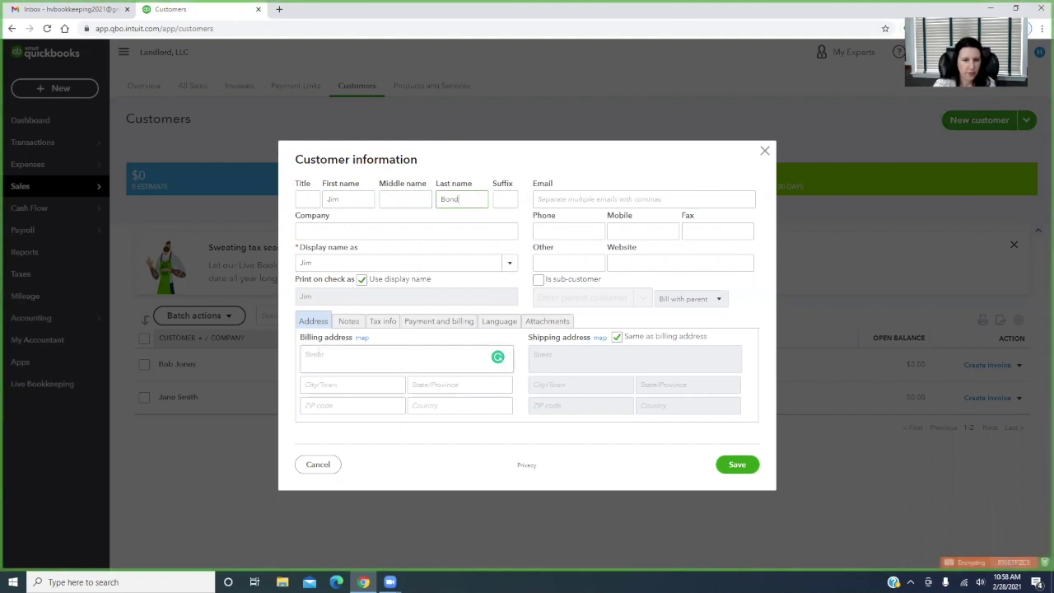
click(348, 321)
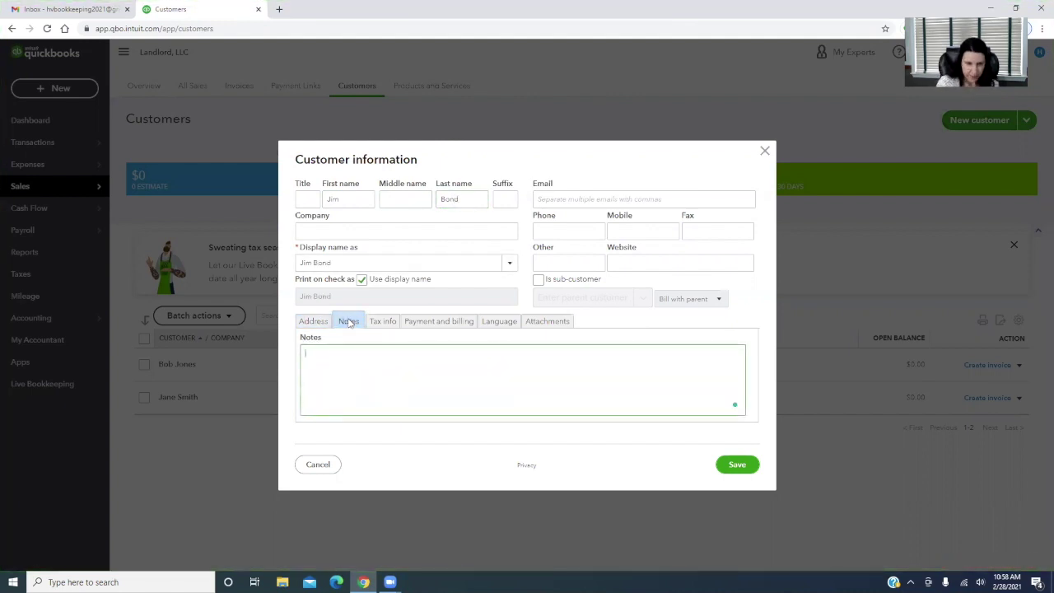
text(Le)
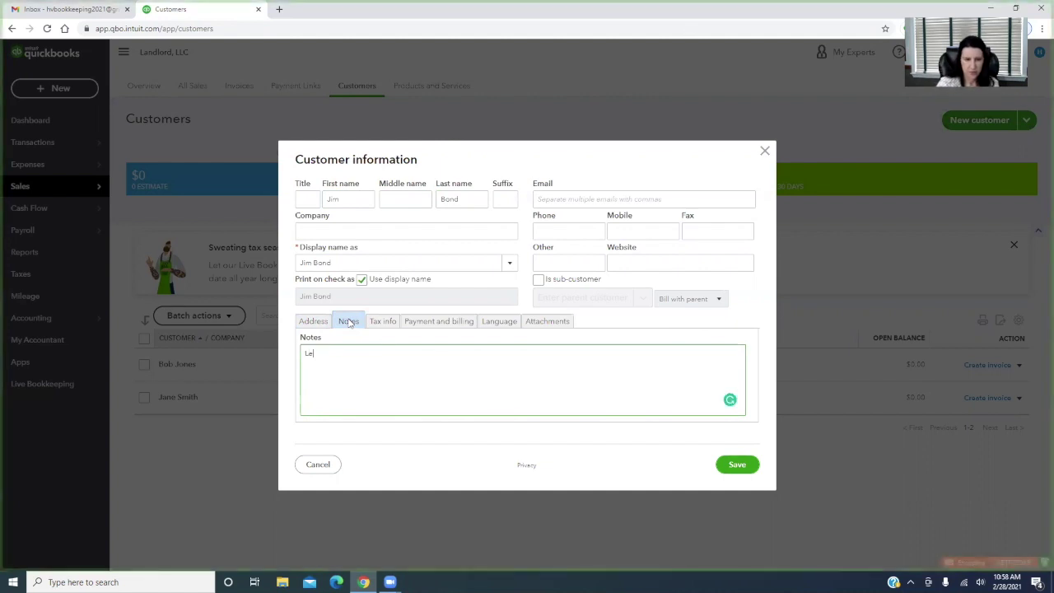
text(ased Apt. C 1)
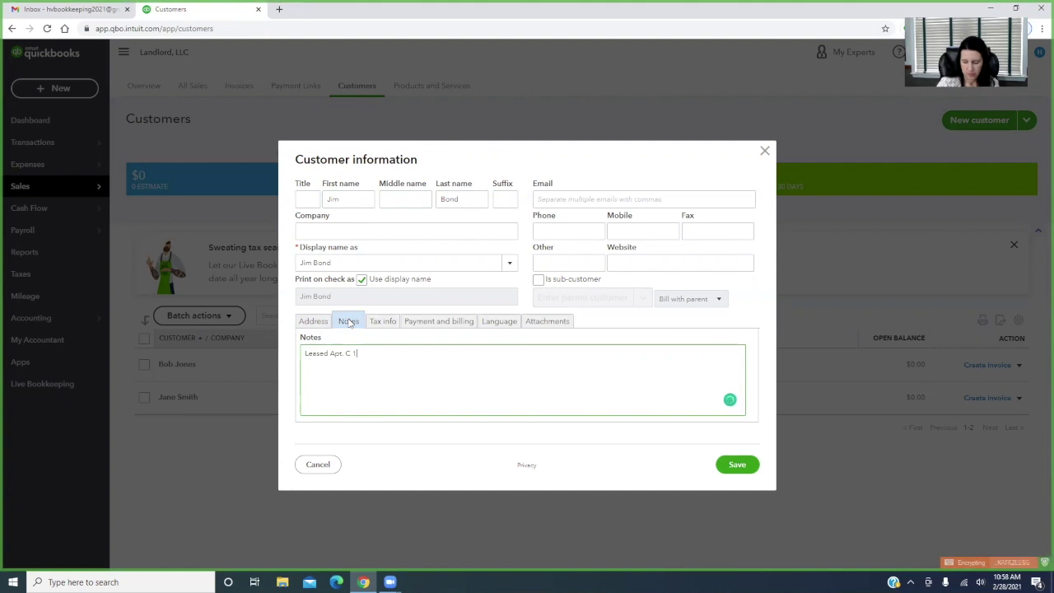
text(/1/21)
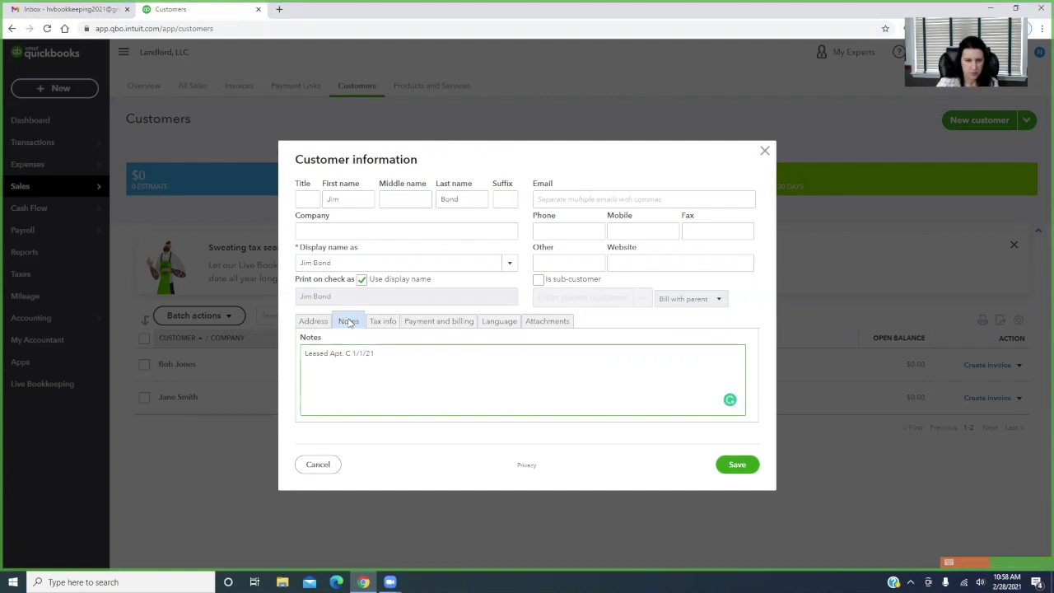
text( - 12/31/)
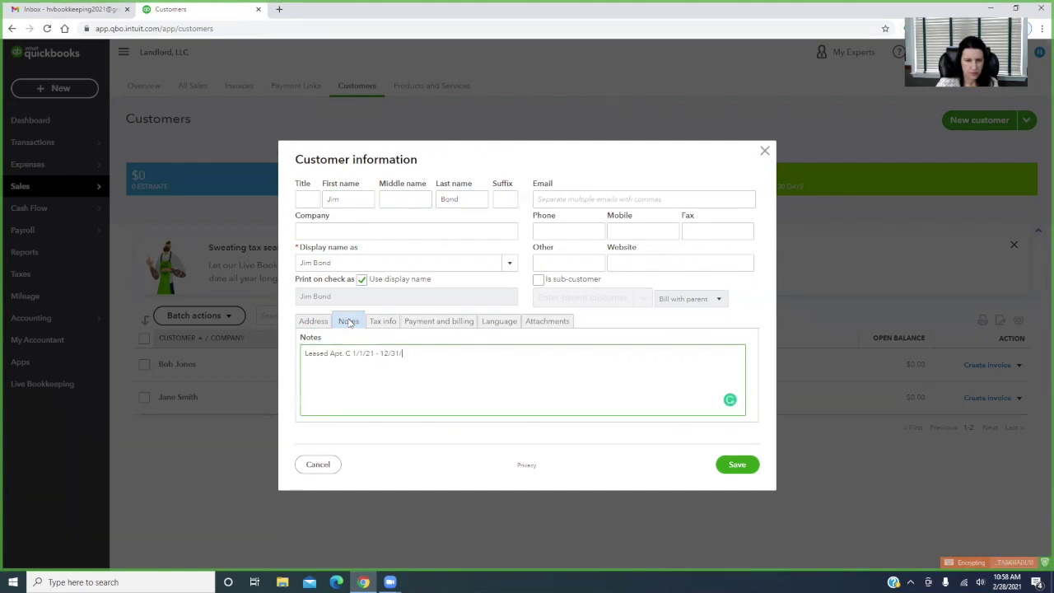
text(21)
text( S)
text(1,500.00)
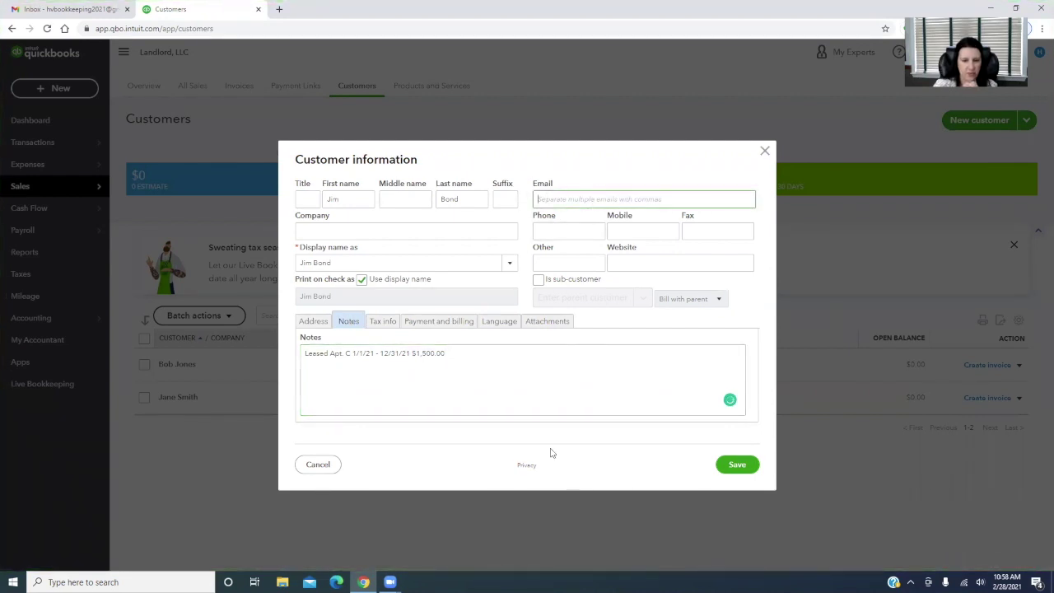
click(744, 466)
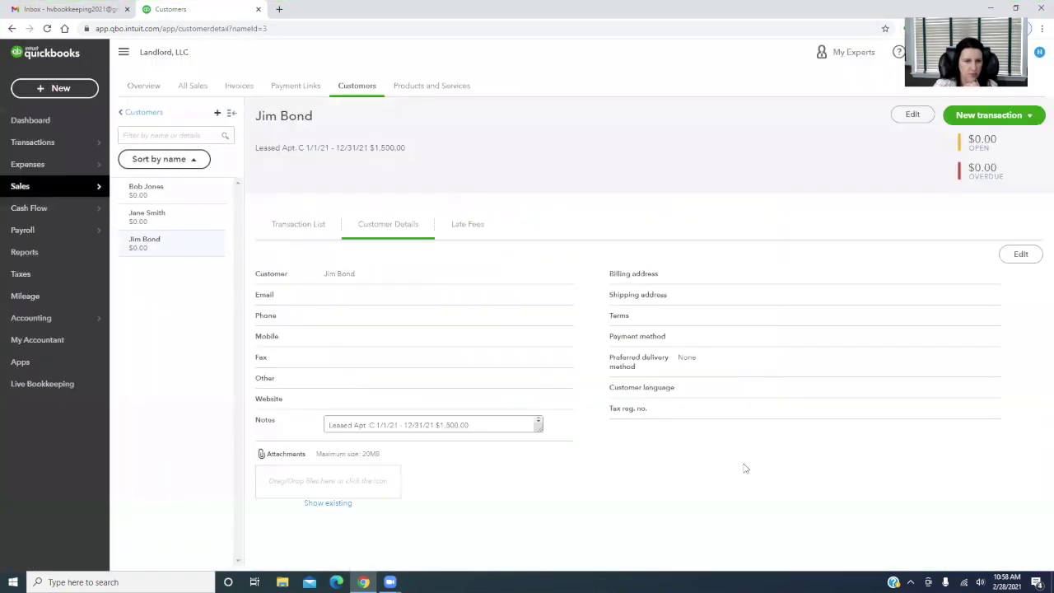
Open the Apt. B tenant's customer record from the Customers list
click(147, 115)
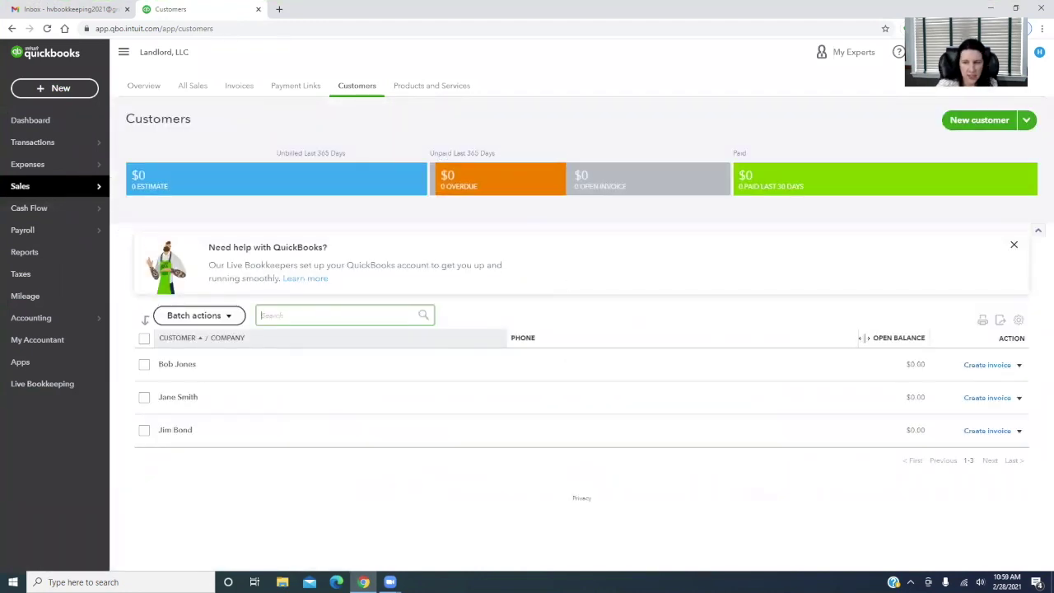
click(1018, 365)
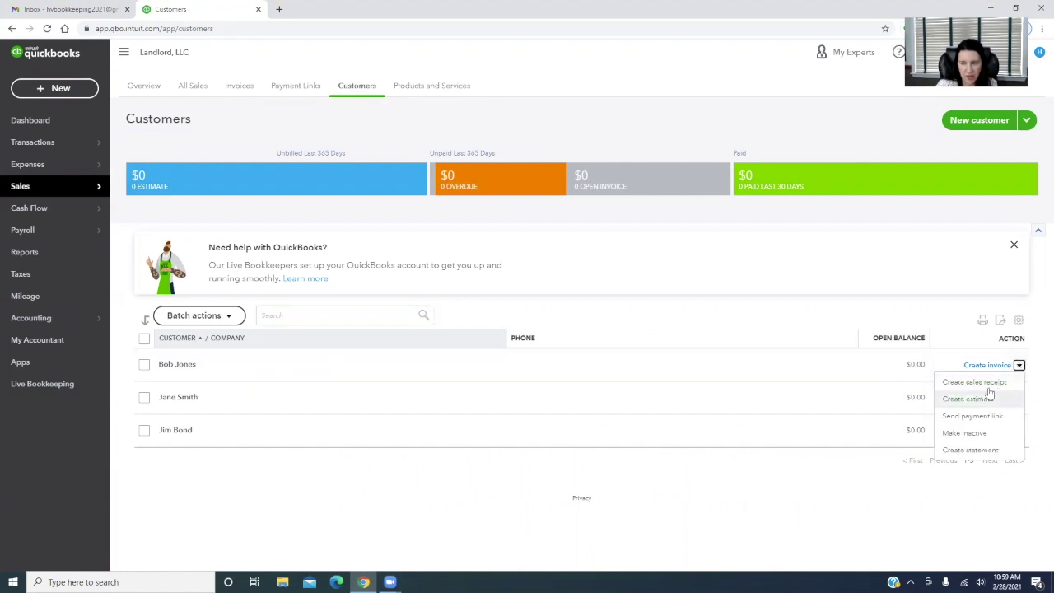
click(173, 363)
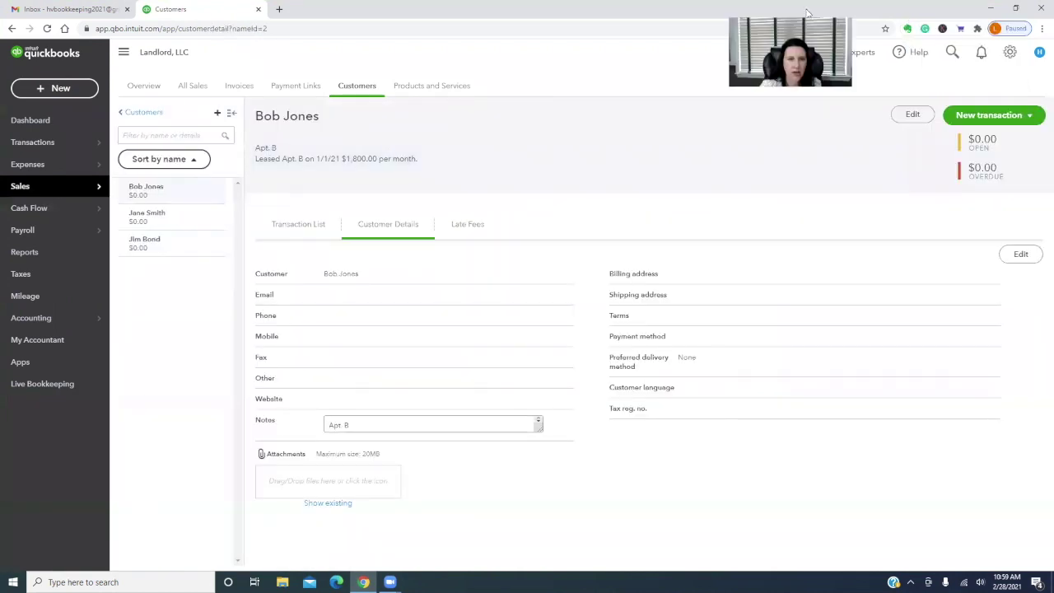
Set the Apt. B tenant's Company field to 12-31-21 plus the tenant's name, and save
click(912, 115)
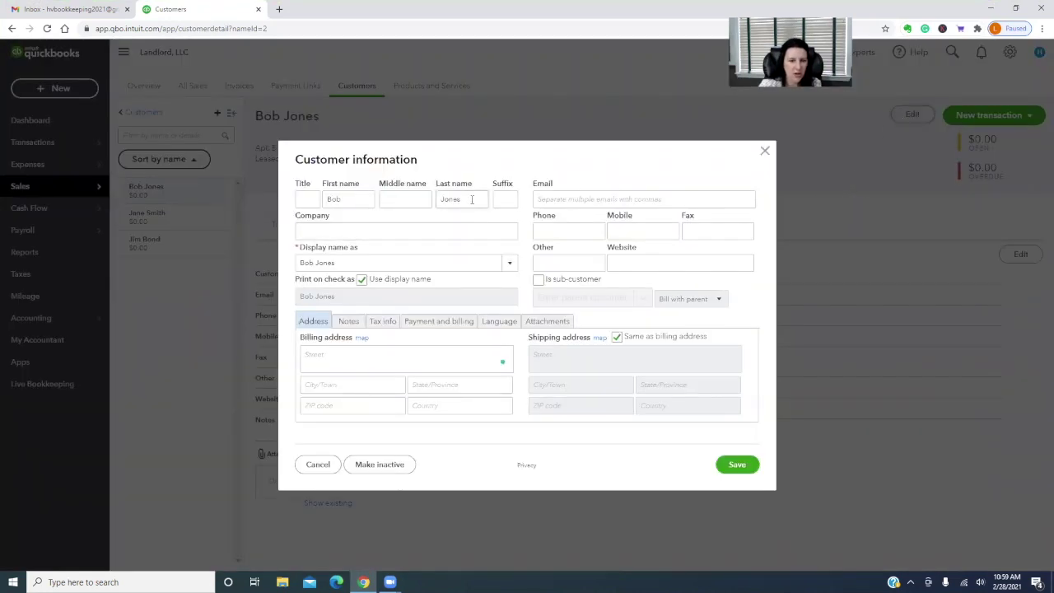
click(315, 235)
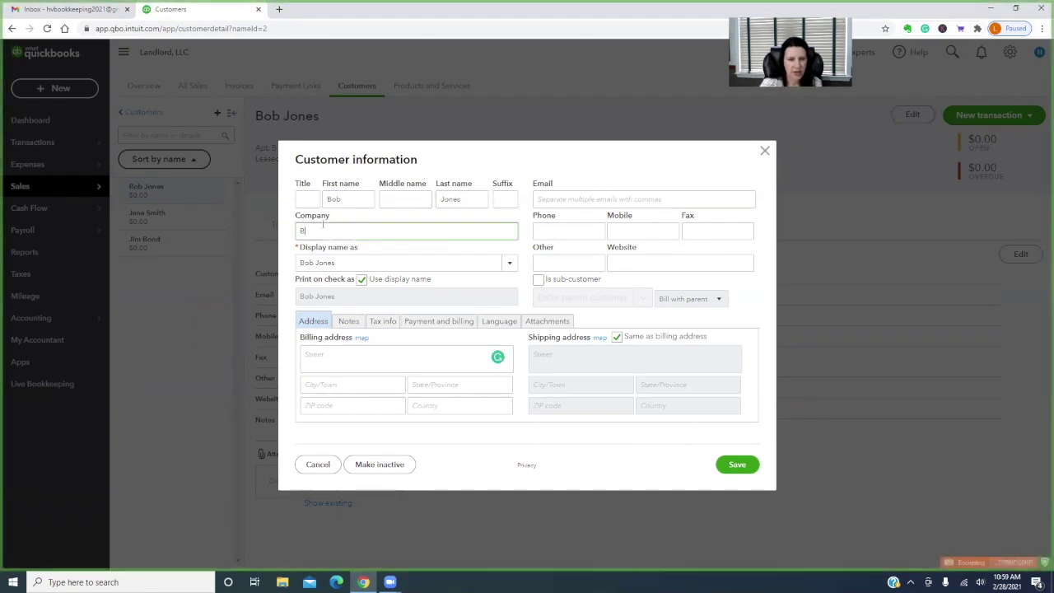
text(12-21-21)
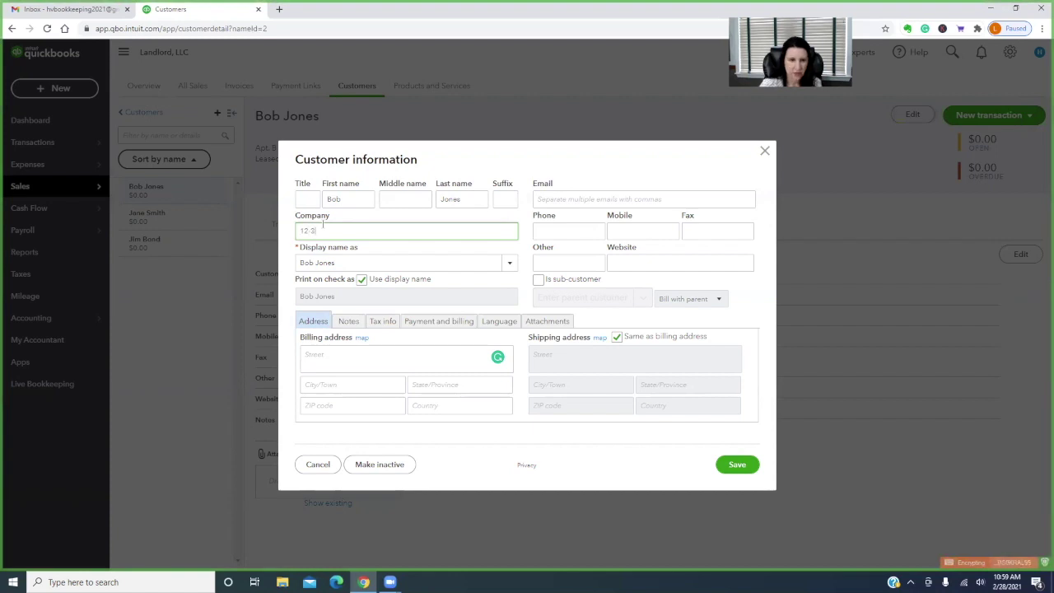
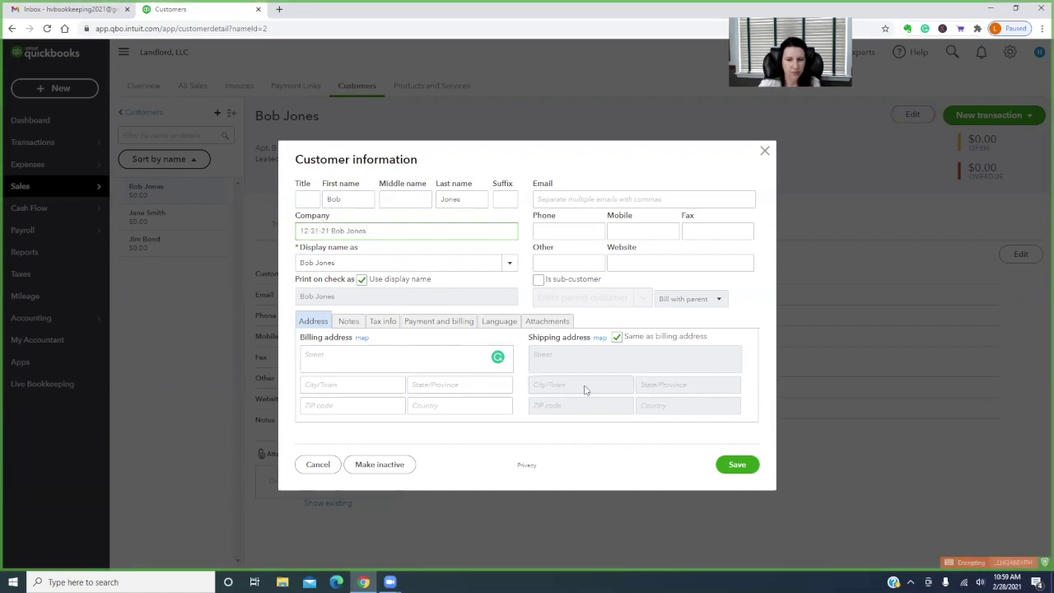
click(738, 464)
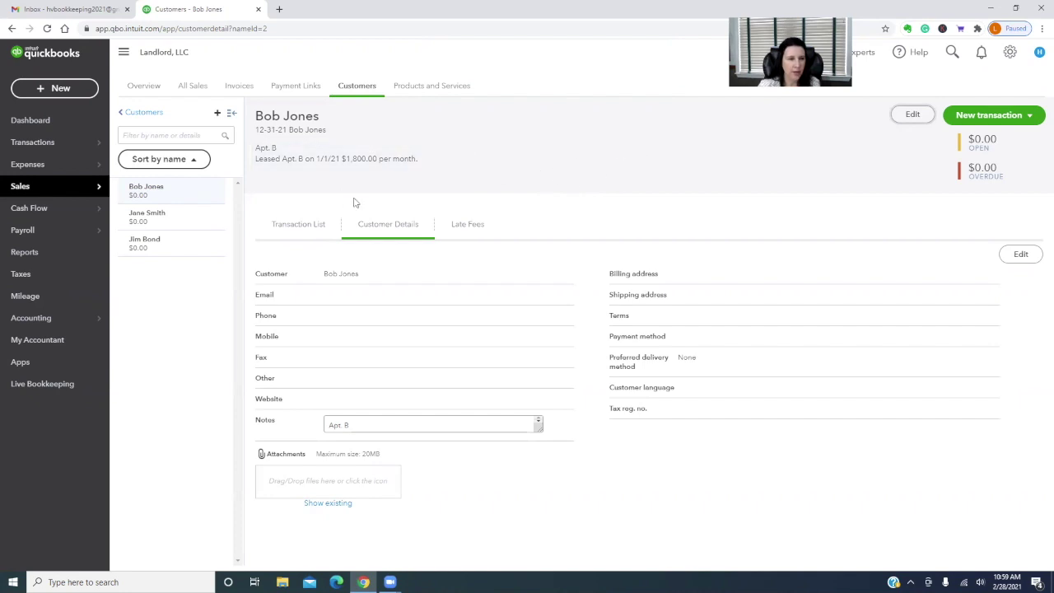
mouse_move(50, 324)
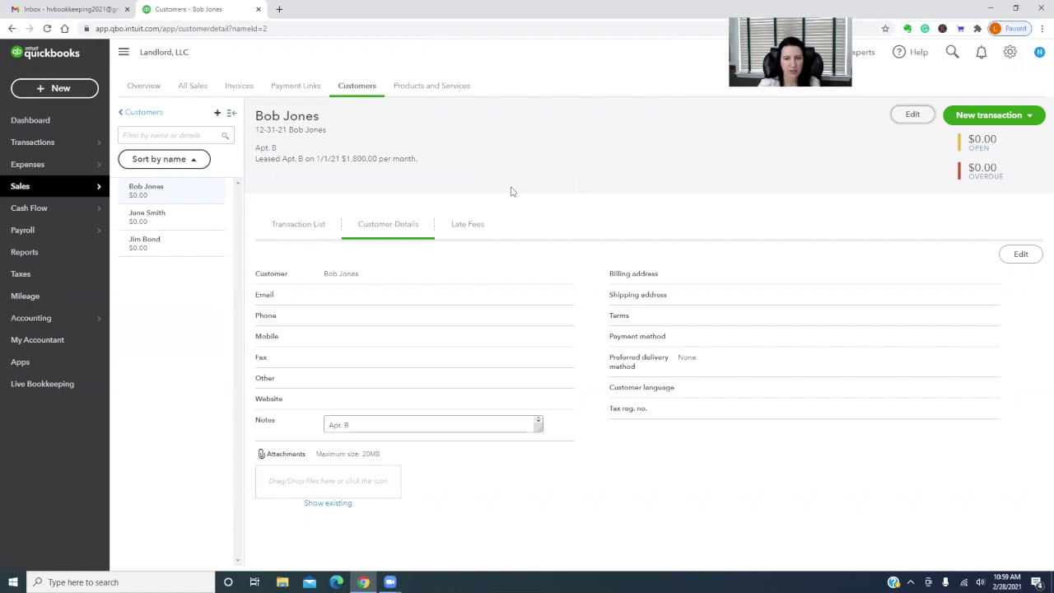
Create service item Apt. A posting to income account Rental Income - Main Street:Apt. A
click(1010, 53)
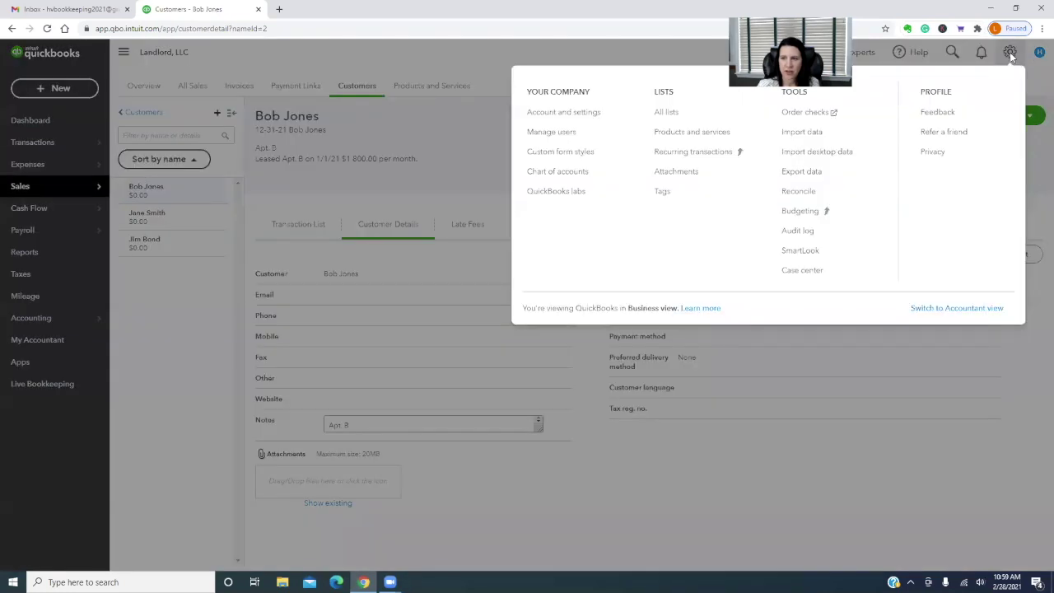
click(679, 131)
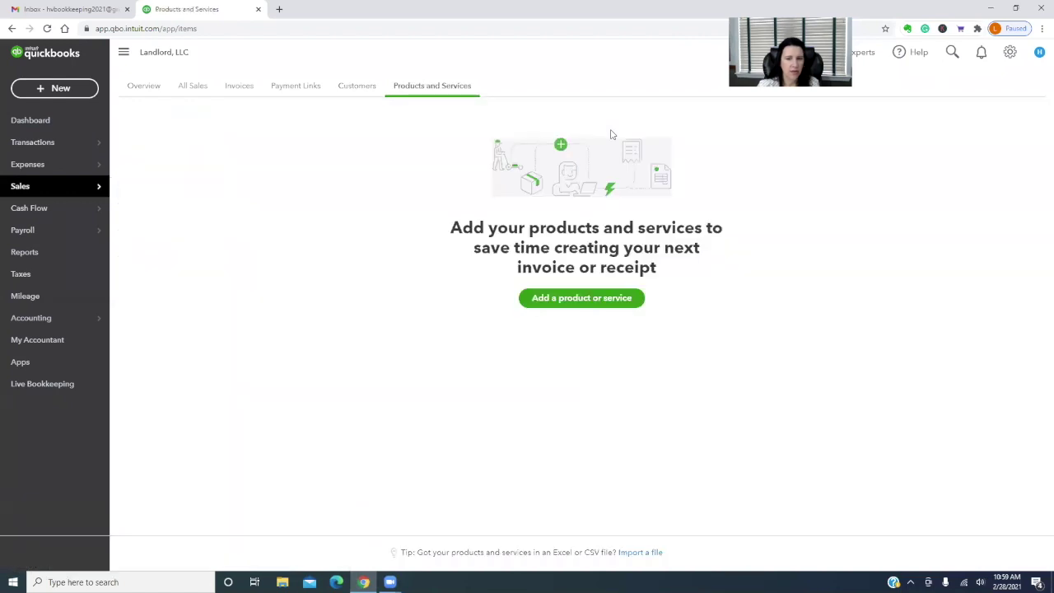
click(588, 301)
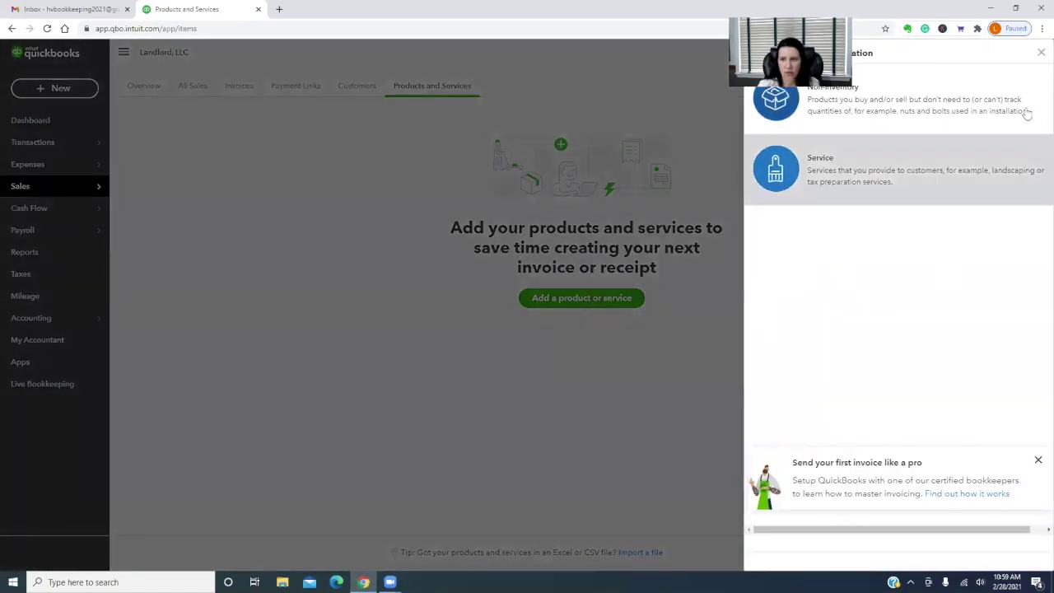
click(886, 183)
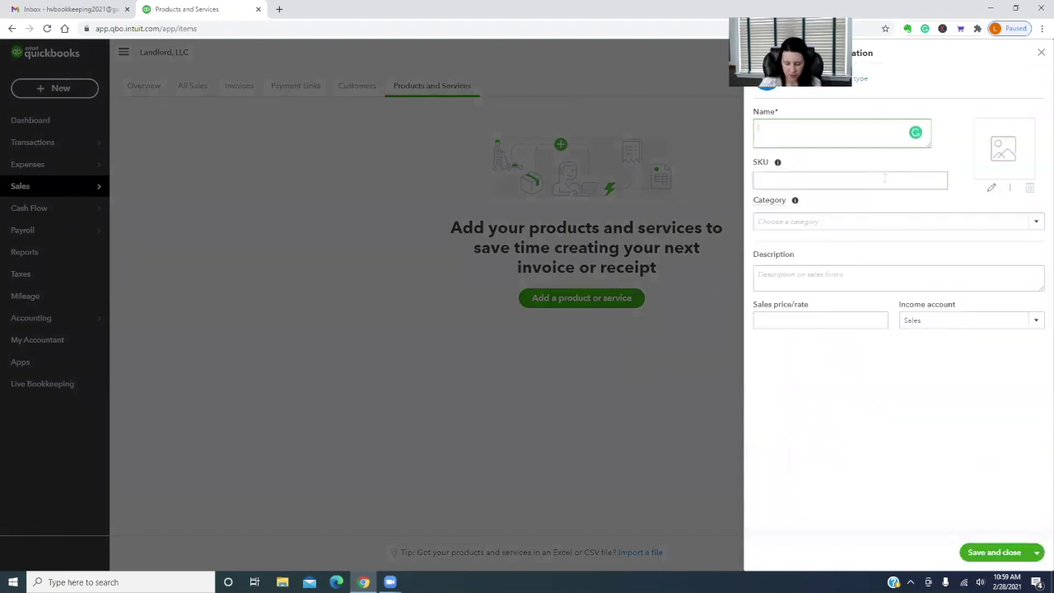
text(A)
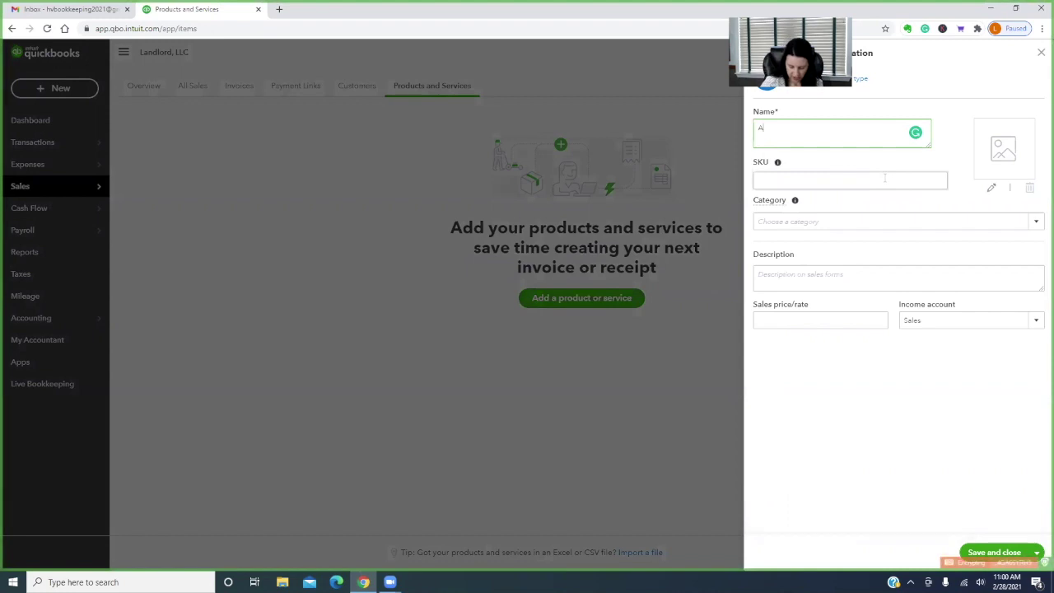
text(pt. A)
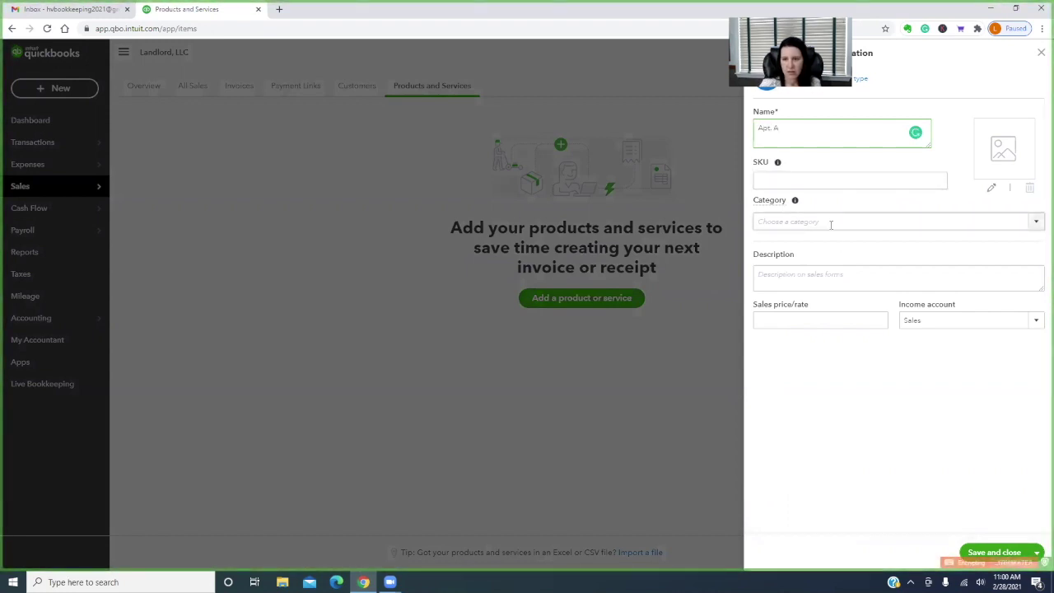
click(1036, 222)
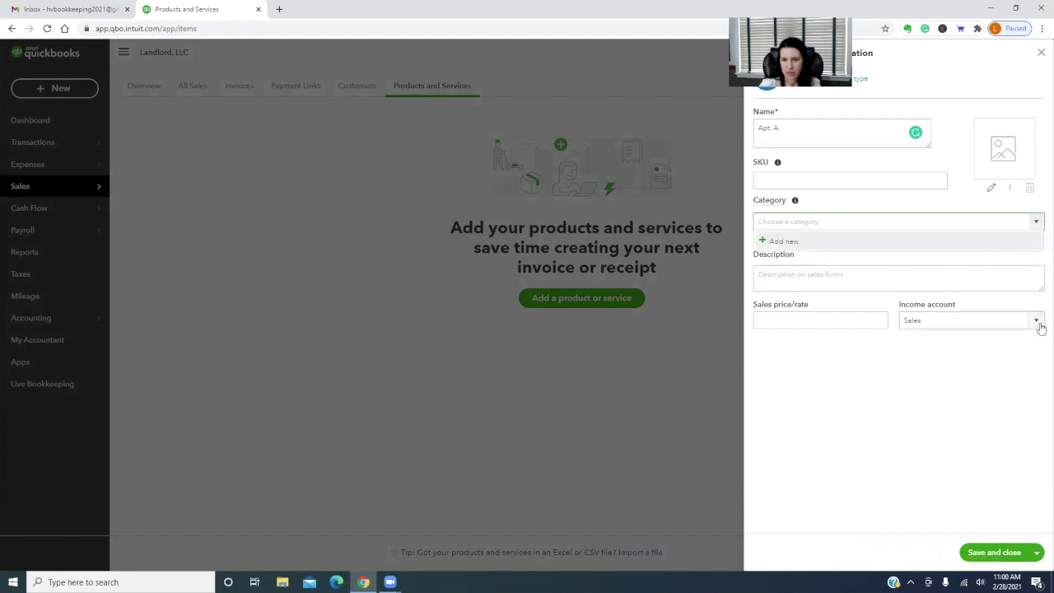
click(796, 201)
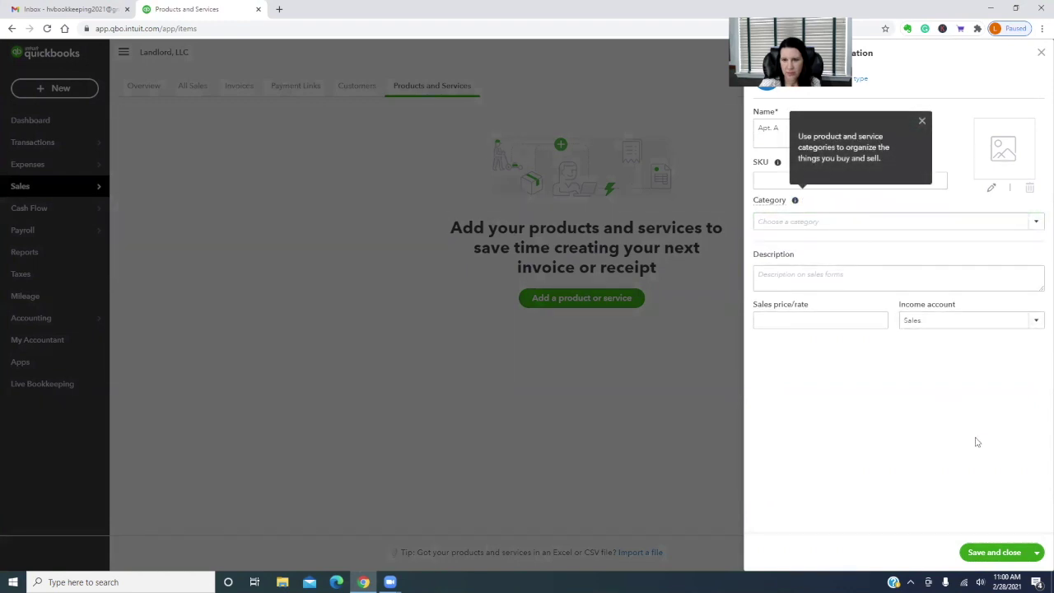
click(1035, 320)
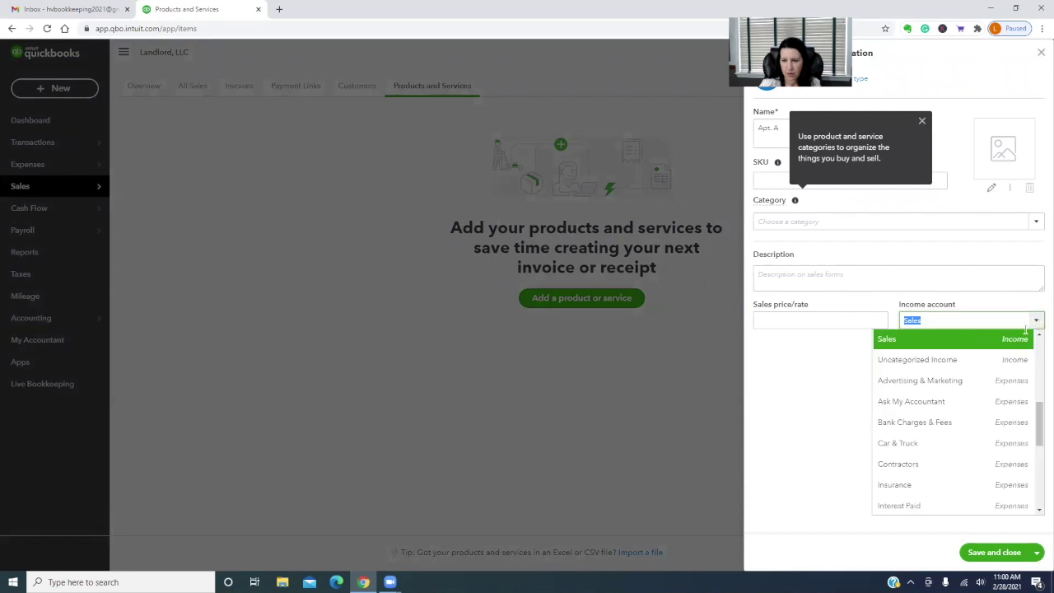
scroll(1008, 444, up, 3)
click(903, 384)
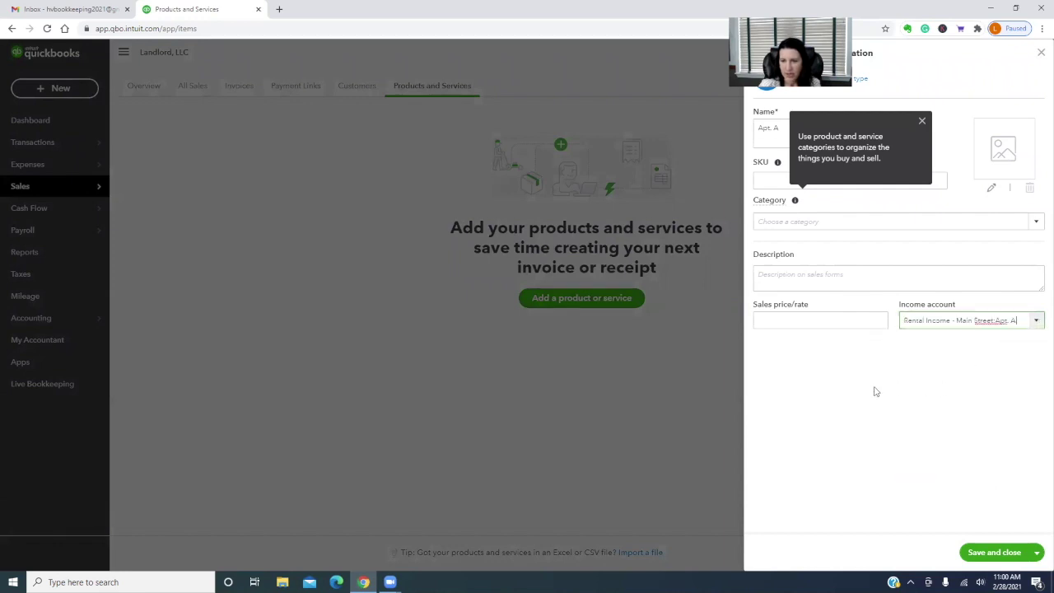
click(920, 120)
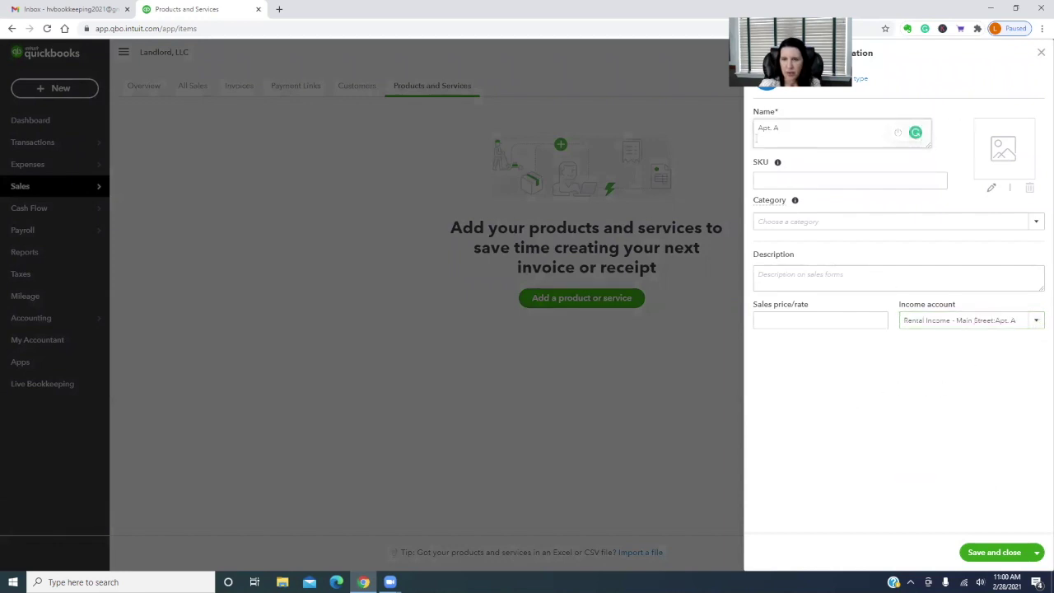
click(784, 127)
click(840, 130)
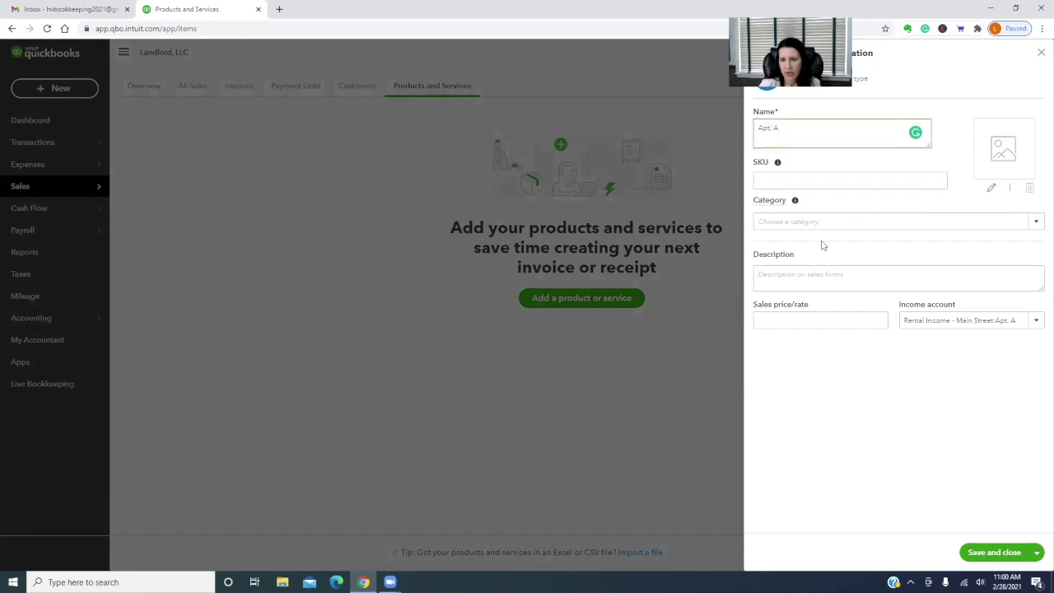
Give Apt. A sales price 1,200.00 and description Monthly Rent - Apt. A, then Save and new
click(801, 320)
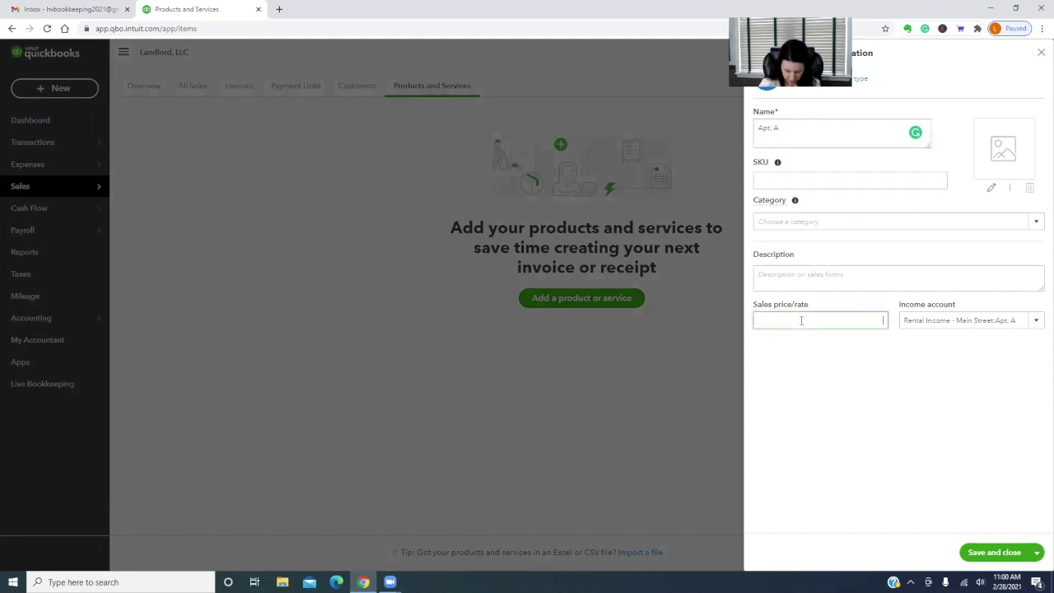
text(1200.00)
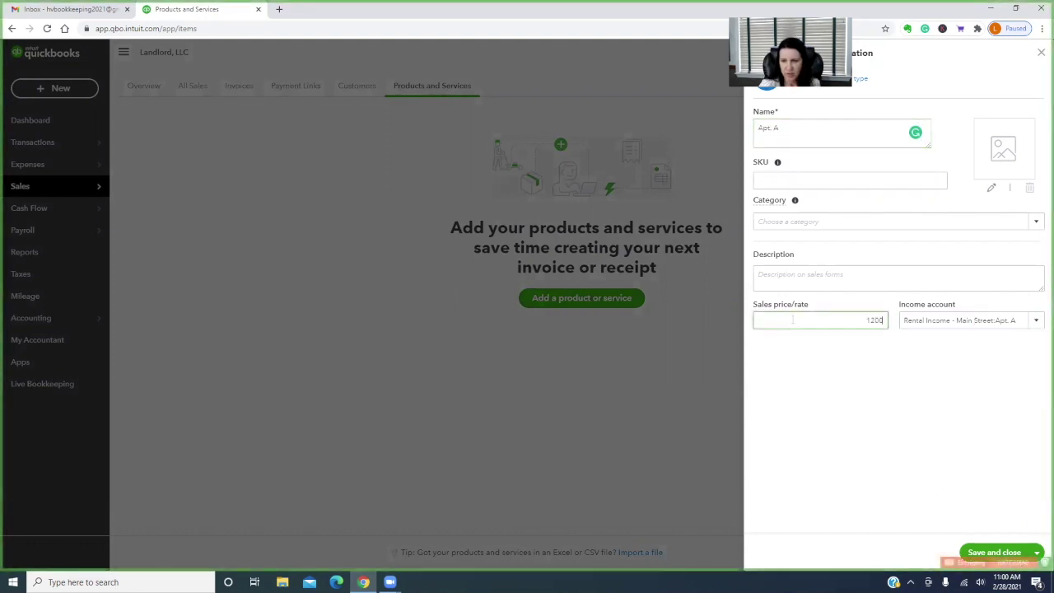
click(791, 274)
text(Monthly Rent - Apt. A)
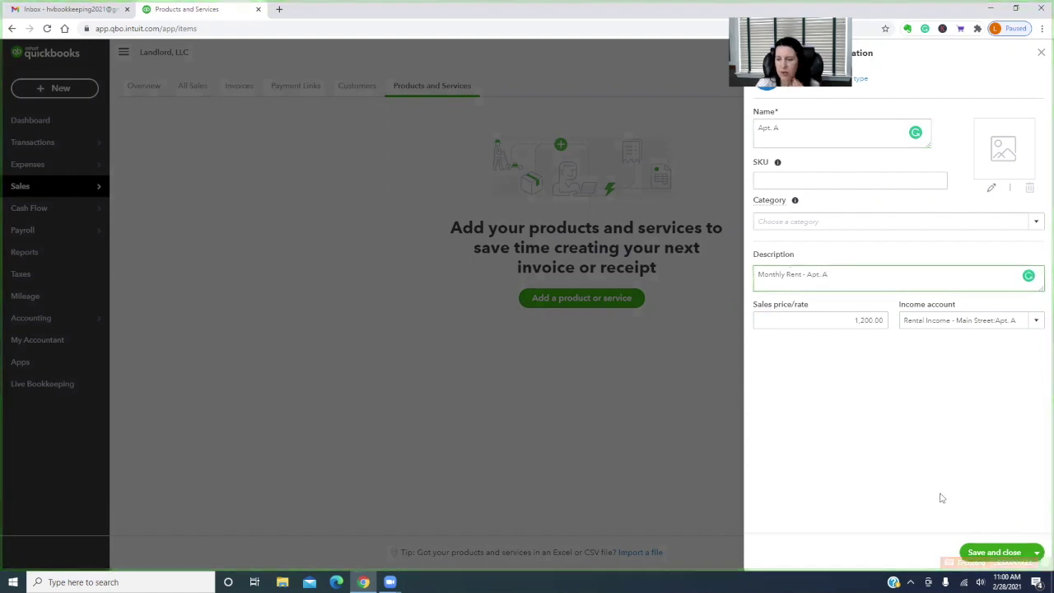
click(1039, 554)
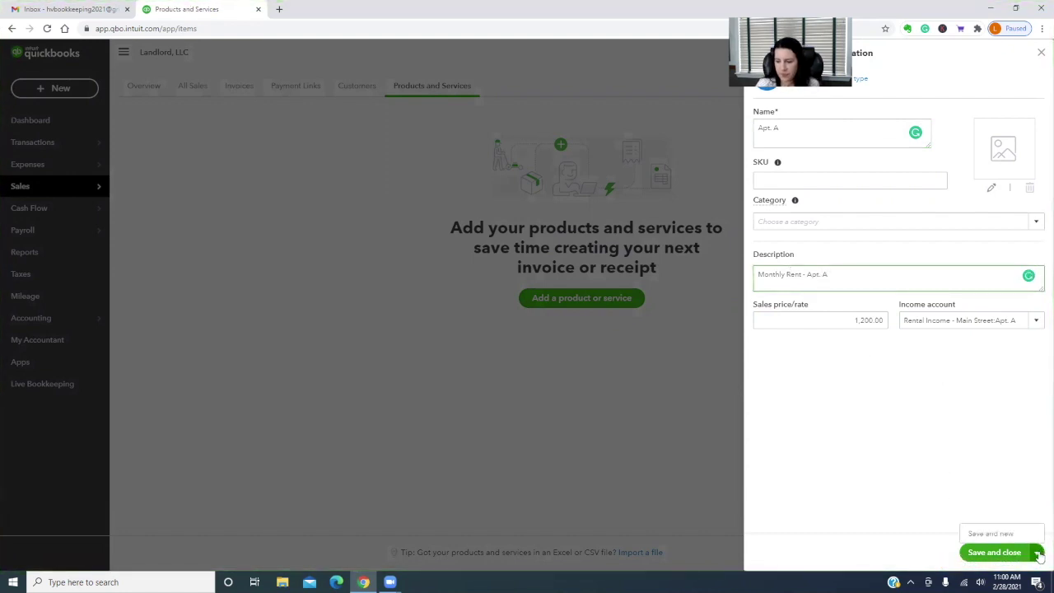
click(996, 536)
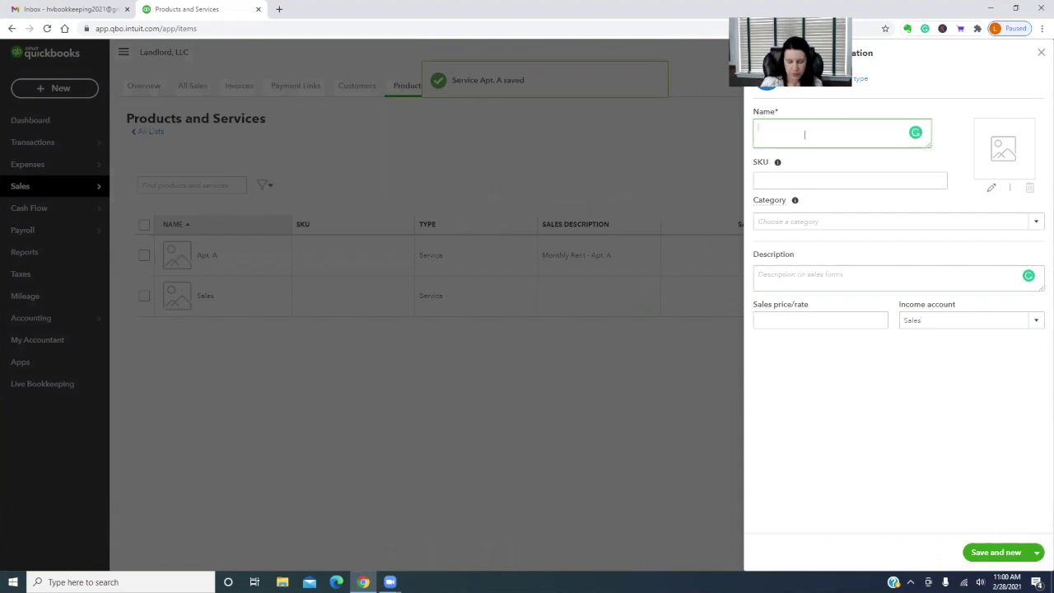
Save service Apt. B, described Apt. B Monthly Rent, posting to Rental Income - Main Street:Apt. B
text(Apt. B)
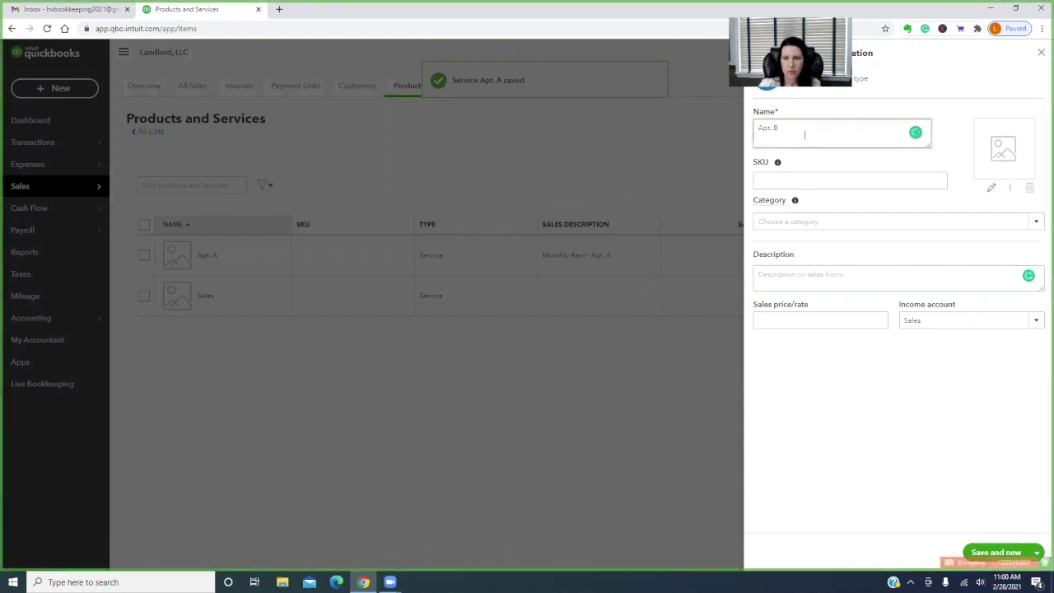
click(775, 274)
text(Apt. B Monthly Rent)
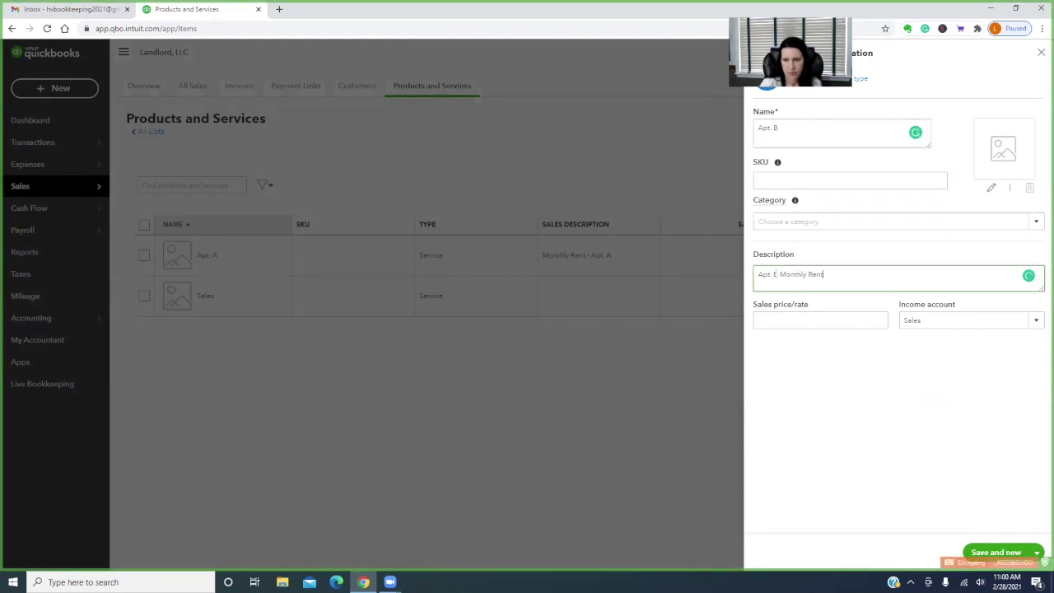
click(1035, 319)
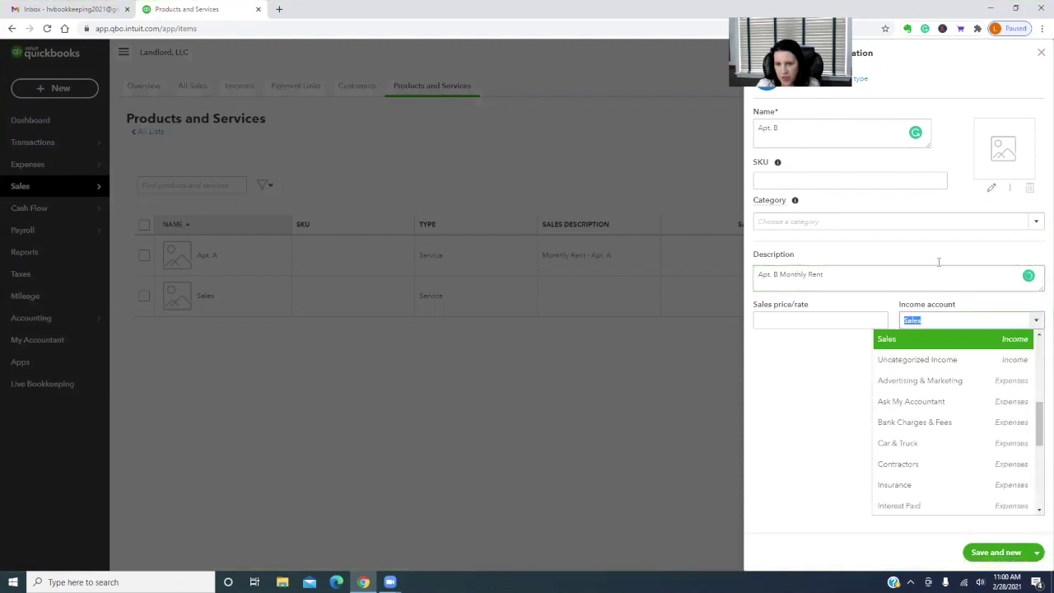
click(791, 128)
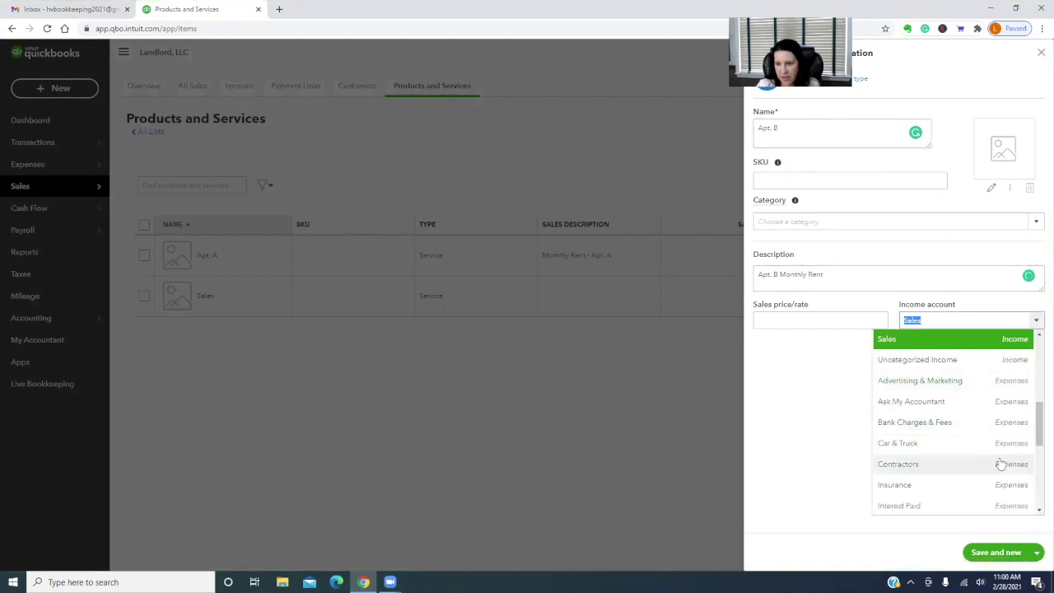
scroll(998, 463, up, 2)
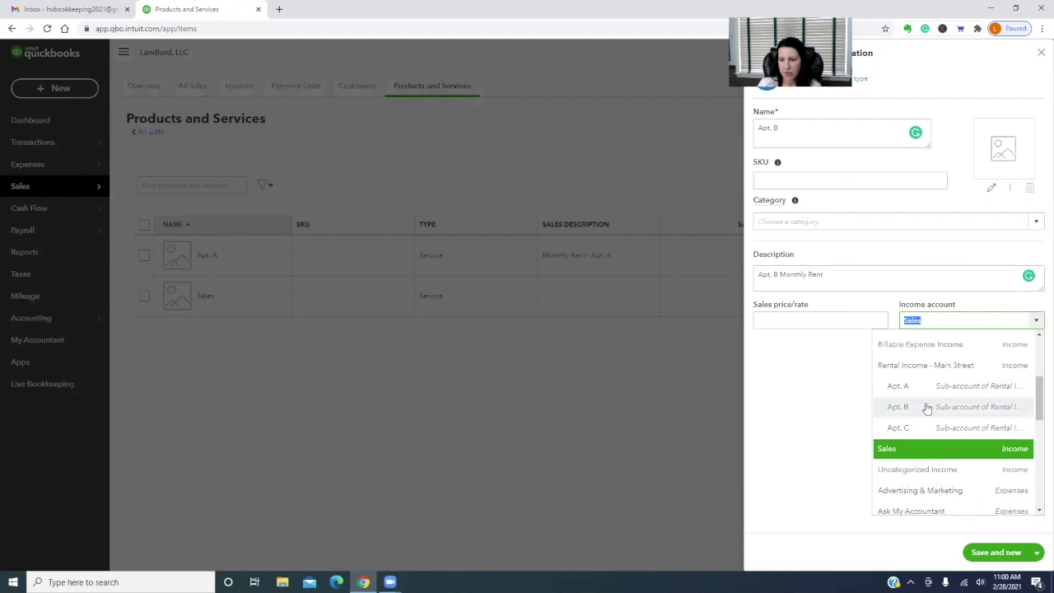
click(926, 409)
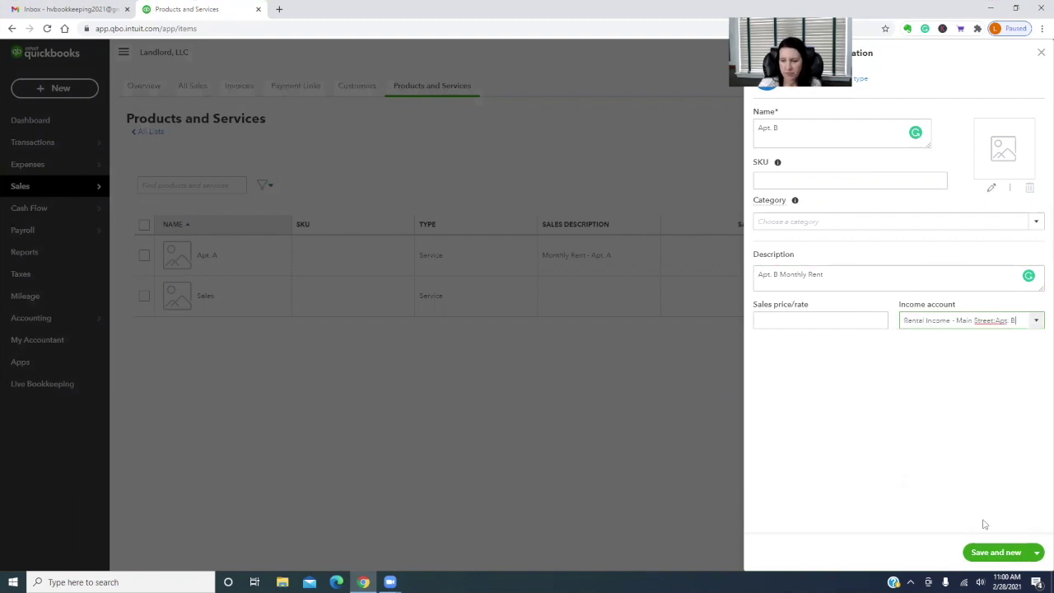
click(1005, 559)
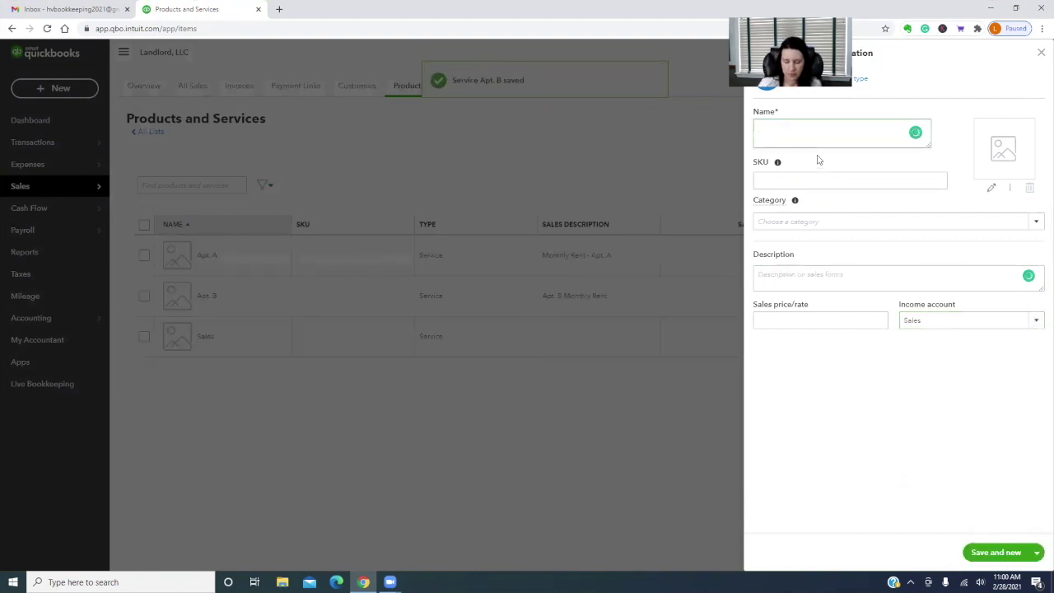
Create service item Apt. C, described 'Apt. C Monthly Rent', posting to Rental Income - Main Street:Apt. C
text(Apt. C)
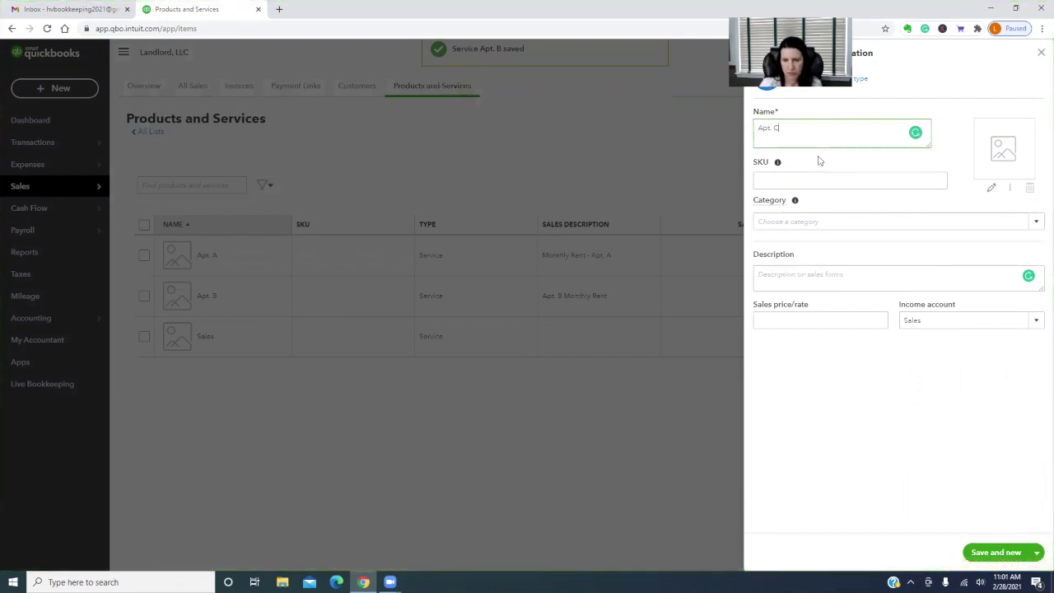
click(763, 276)
text(Apt)
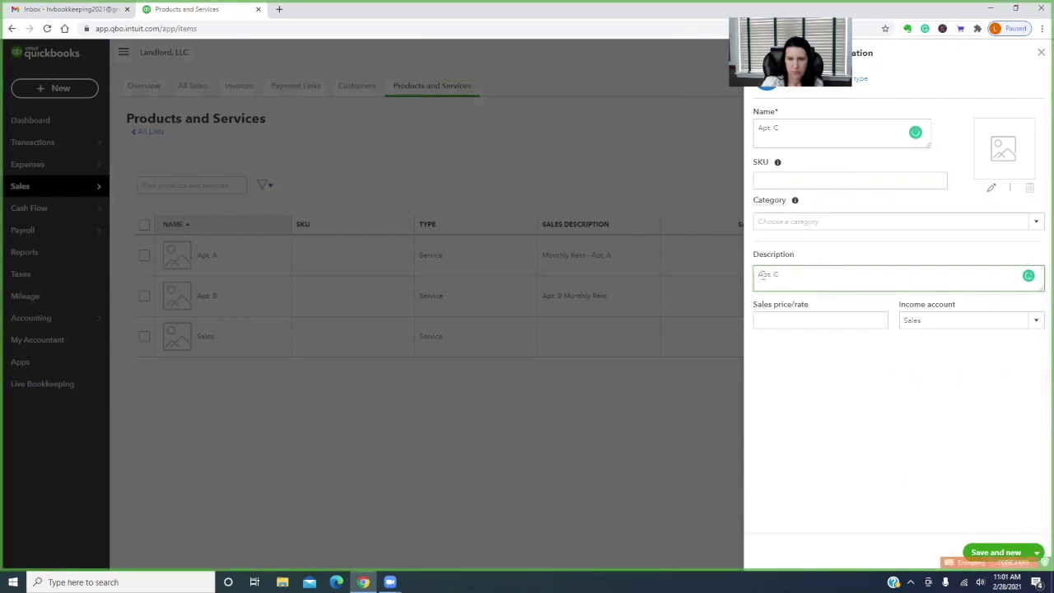
text(. C Monthly Rent)
click(1040, 327)
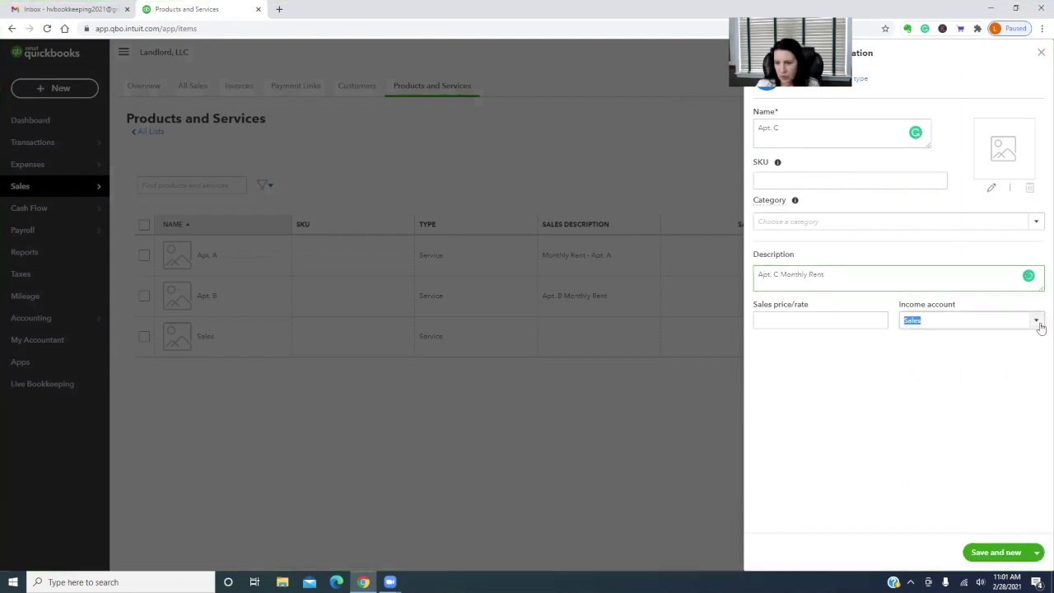
scroll(960, 412, up, 2)
click(960, 425)
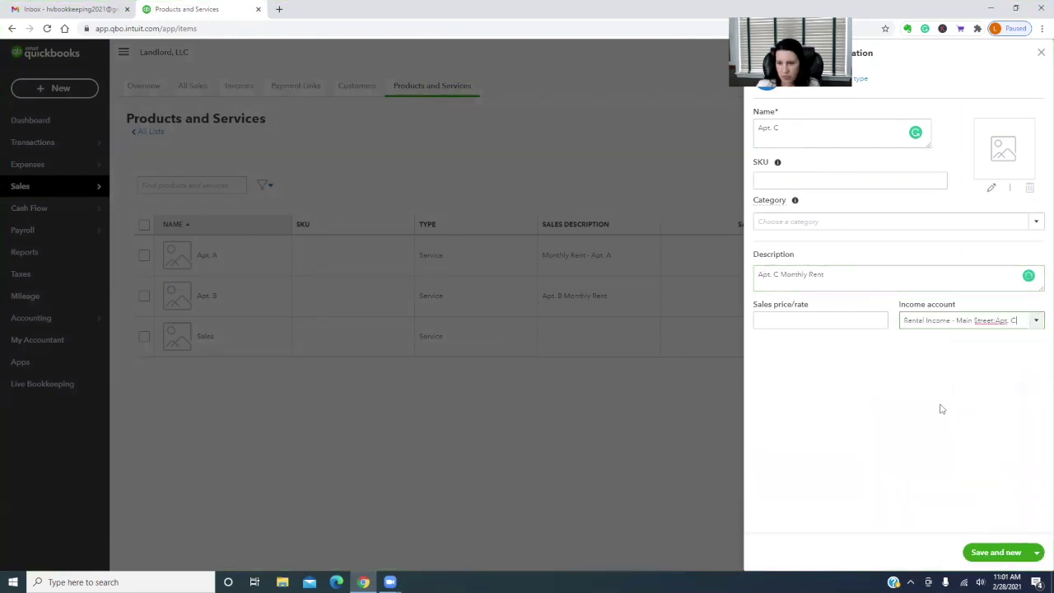
click(1037, 552)
click(998, 534)
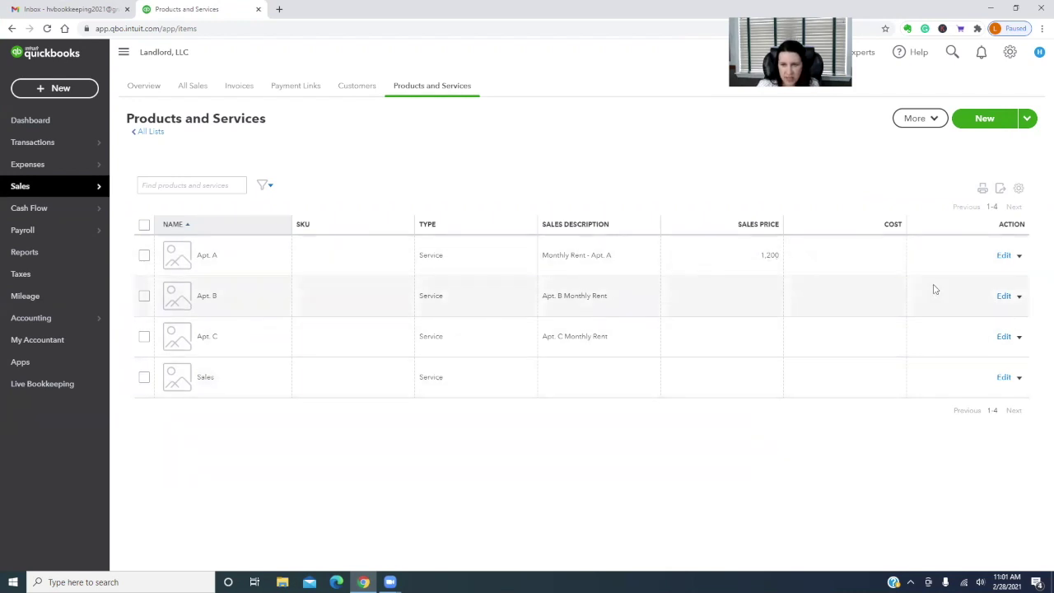
click(1004, 298)
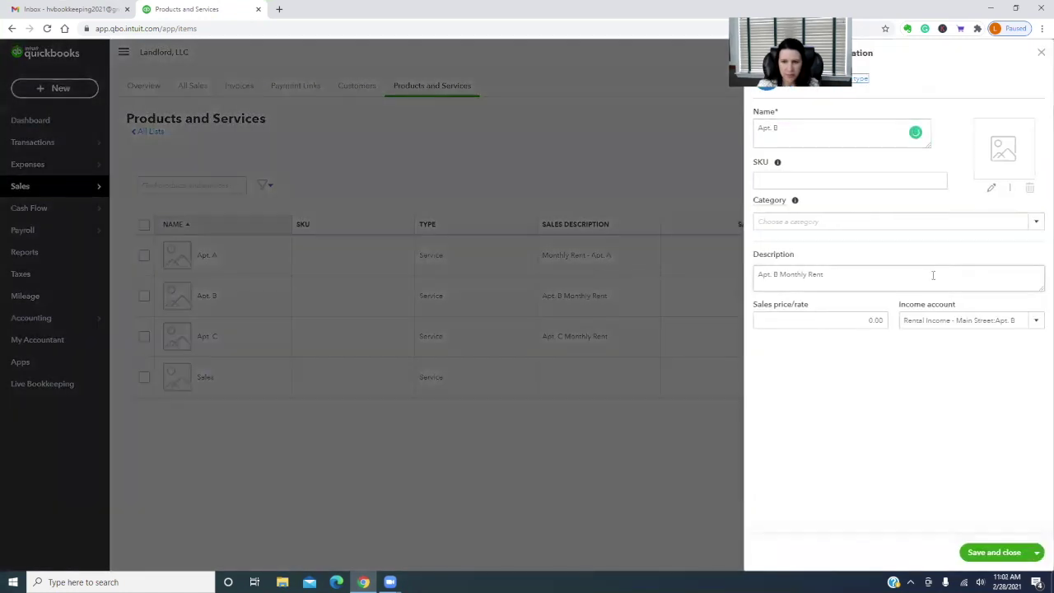
click(770, 320)
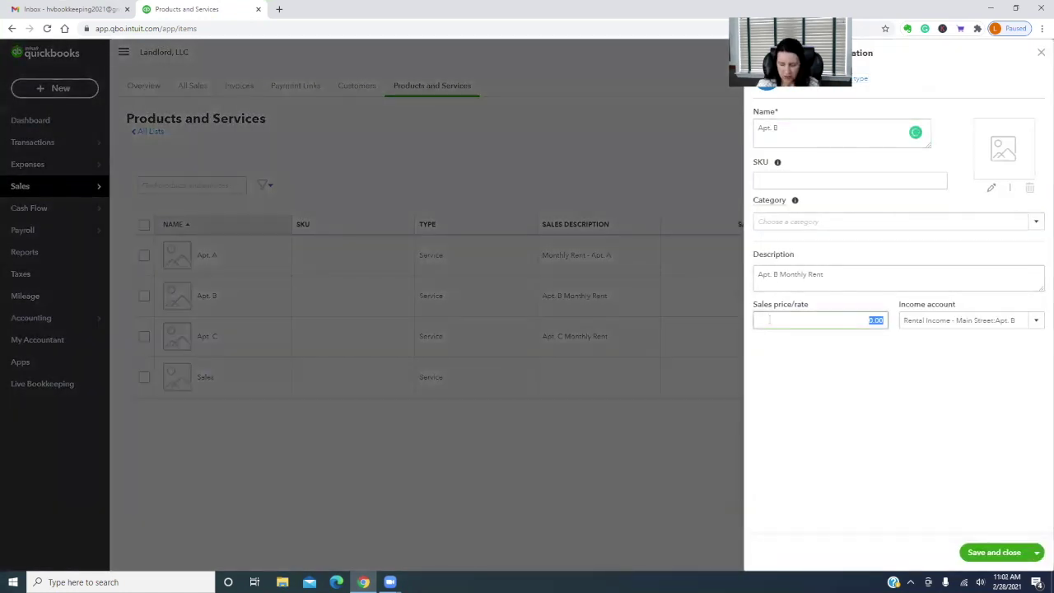
text(1800)
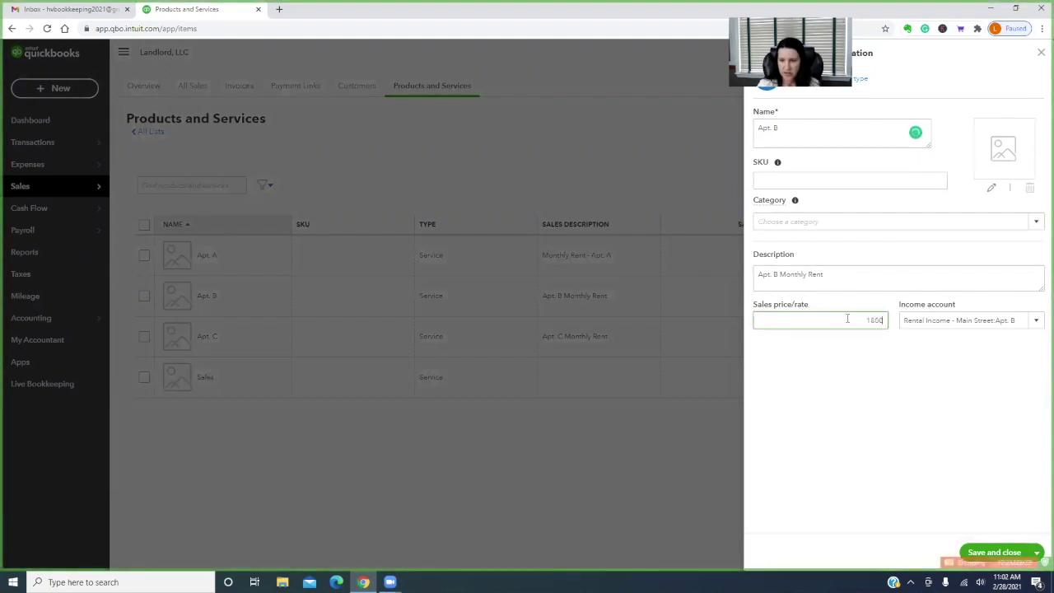
click(995, 552)
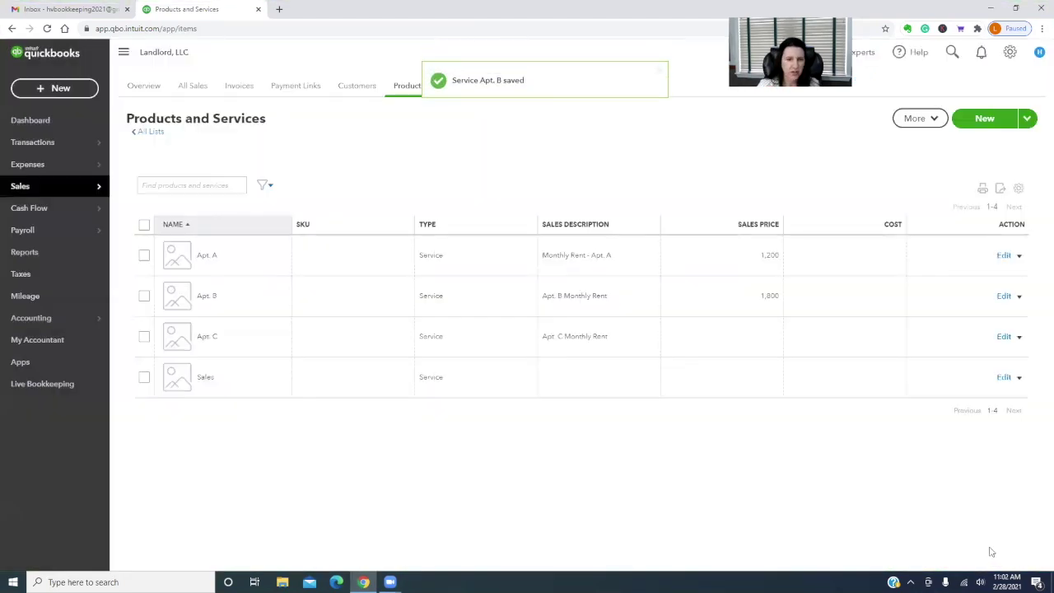
click(1004, 338)
click(851, 320)
text(1500)
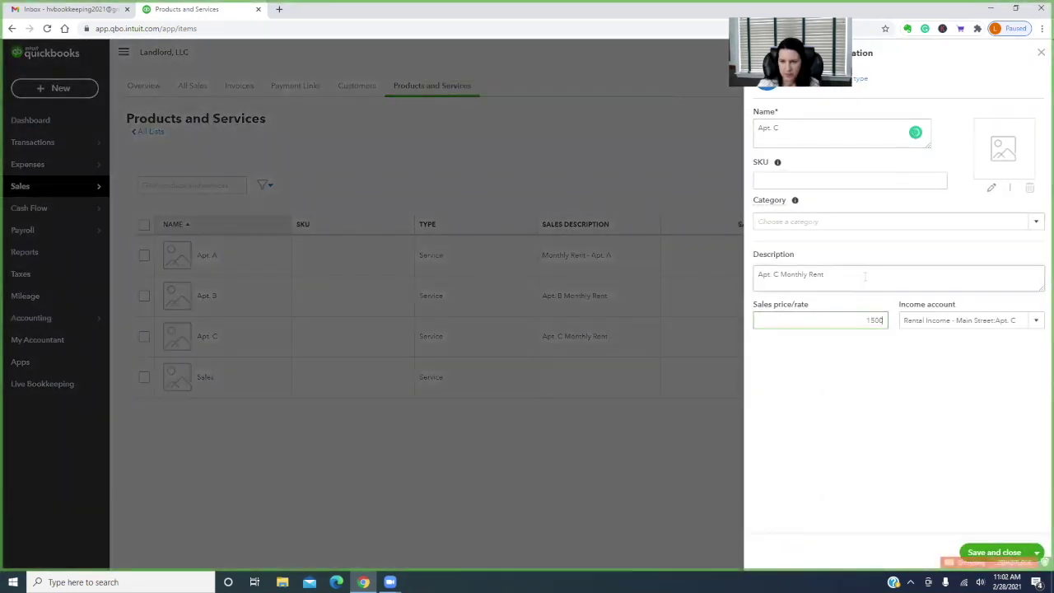
triple_click(875, 282)
click(996, 552)
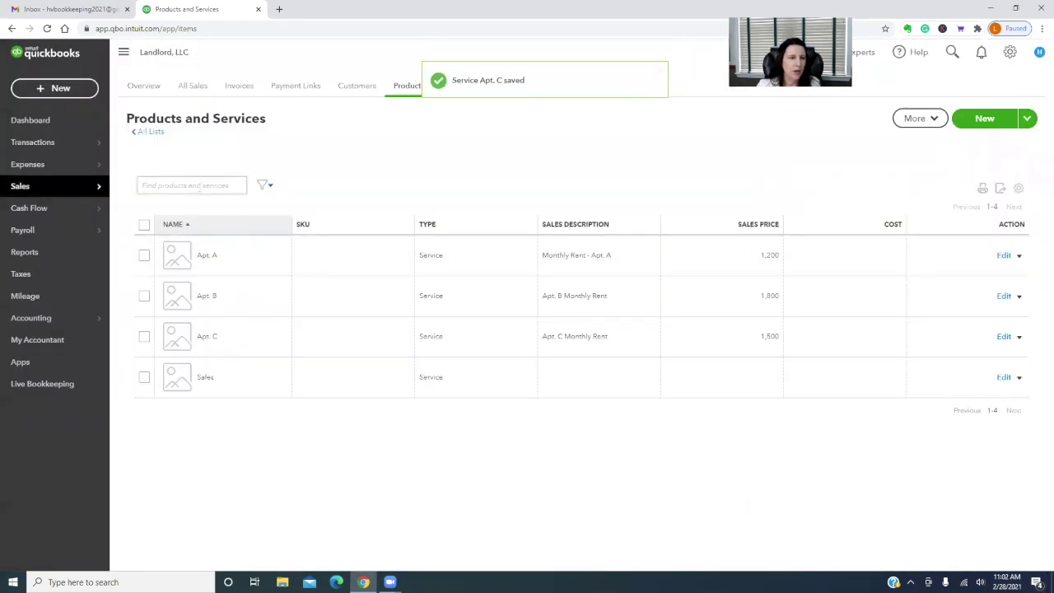
Choose Invoice from the + New menu to reach the invoicing setup welcome page
click(43, 89)
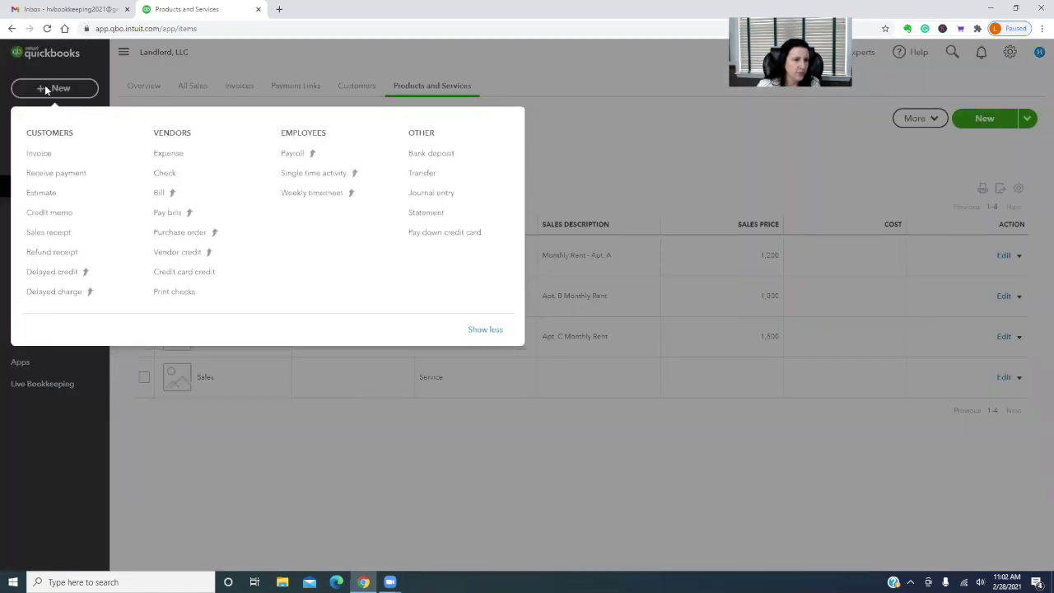
click(39, 154)
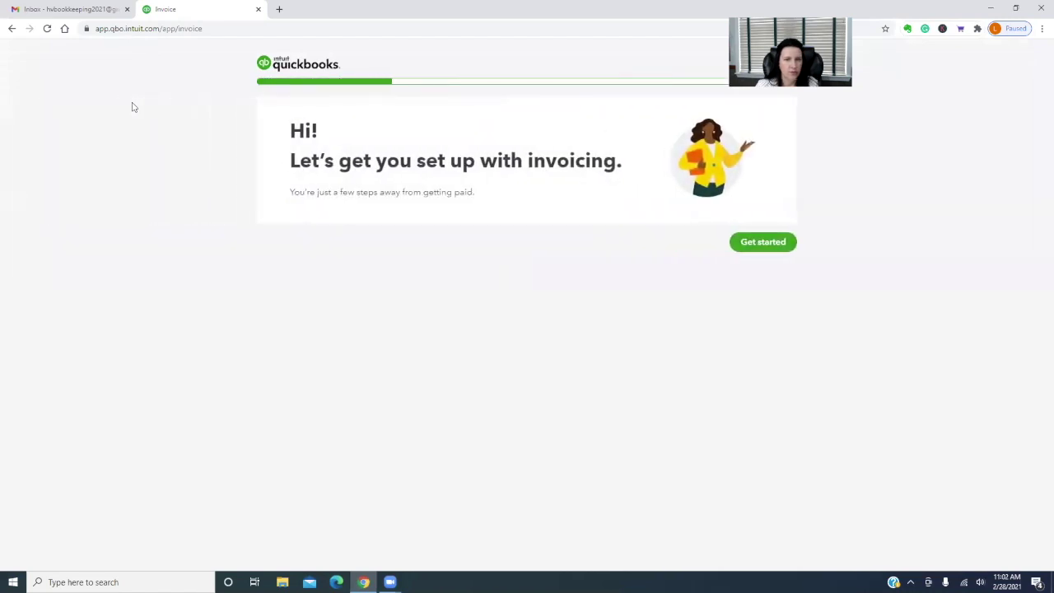
Set invoices to be emailed from QuickBooks and sent as PDFs, accepting check payments
click(762, 242)
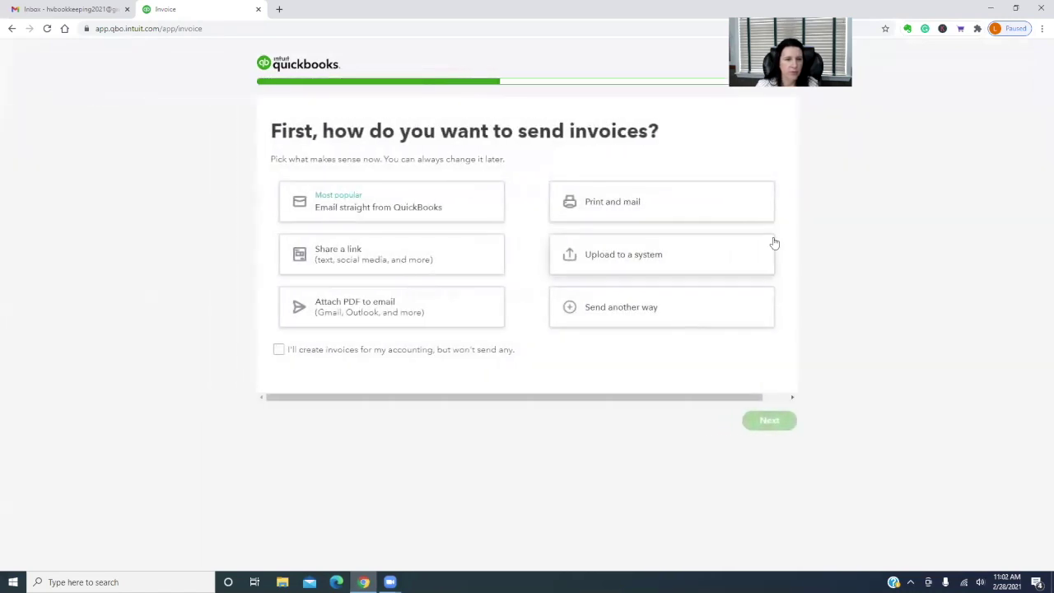
click(438, 211)
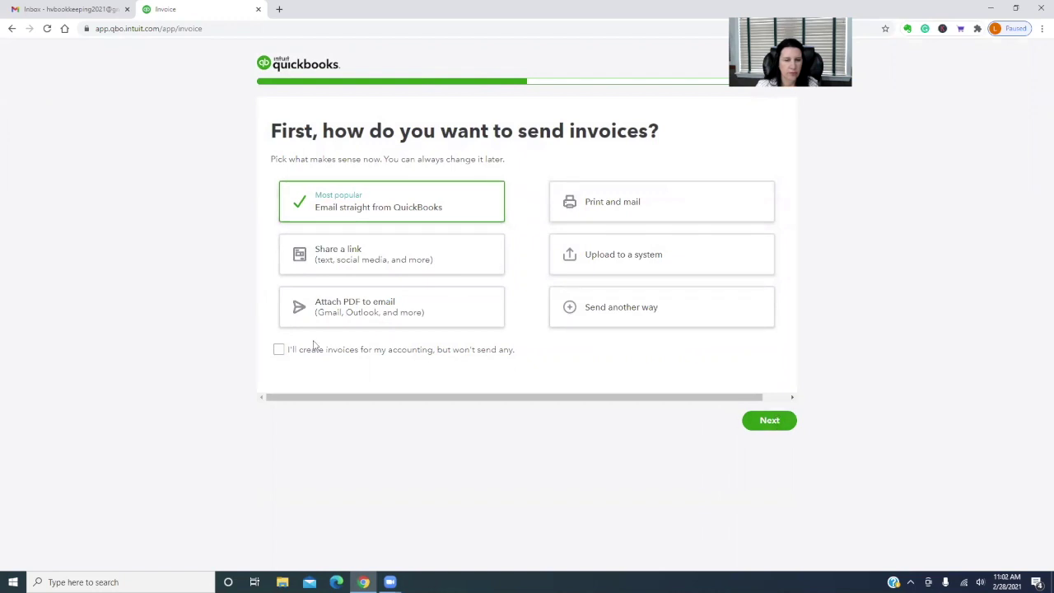
click(298, 307)
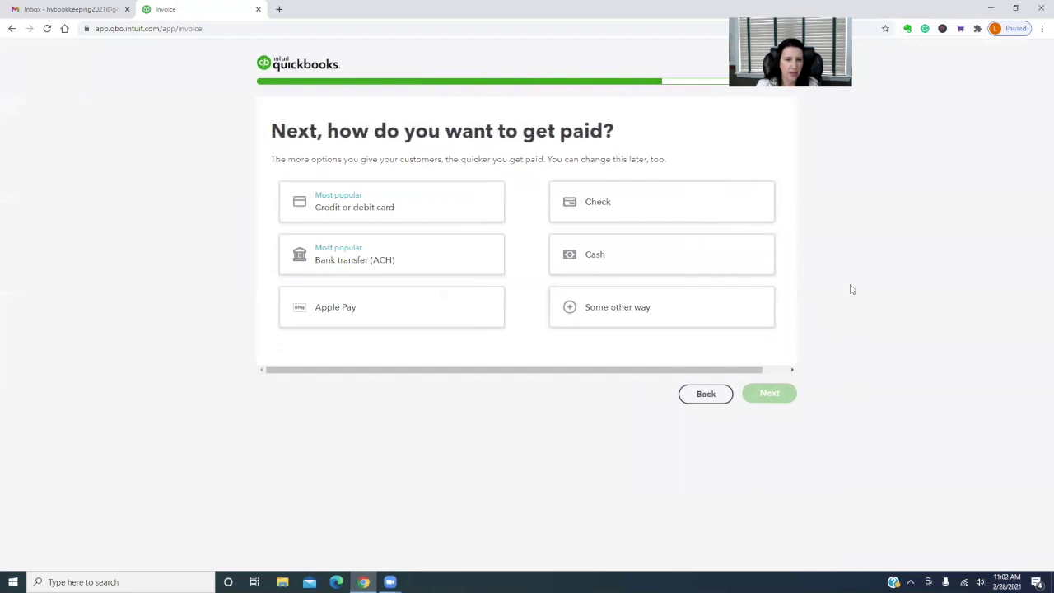
click(585, 205)
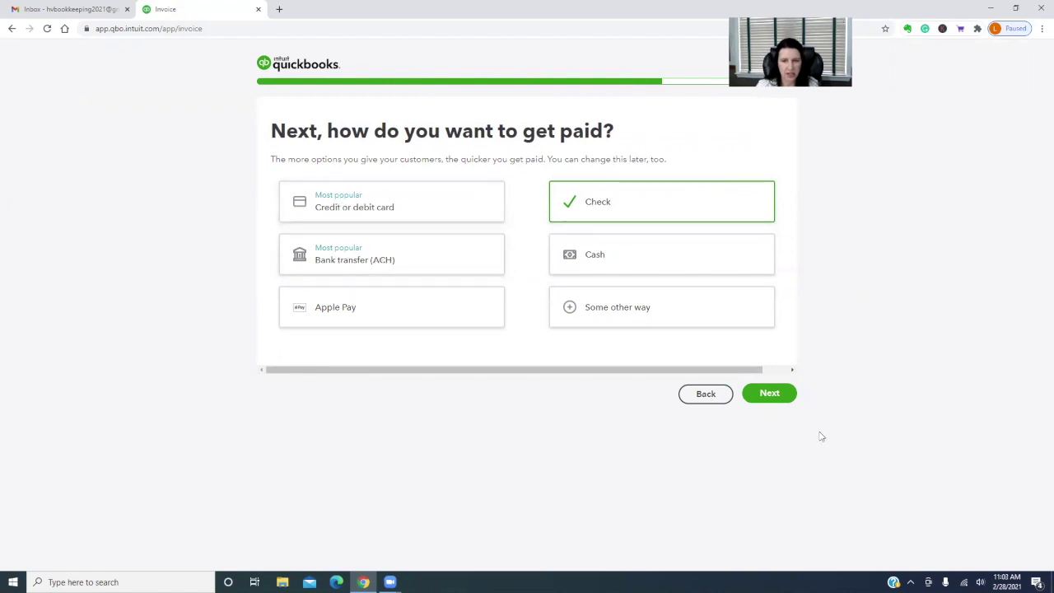
click(768, 394)
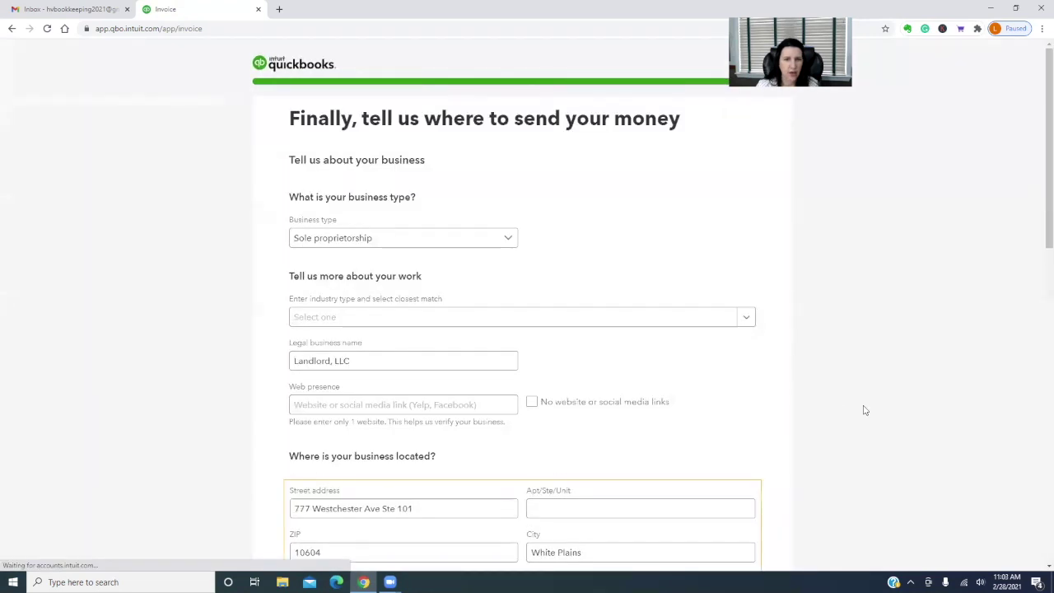
Skip the payment account details and quit setup, landing on blank Invoice #1001
scroll(865, 410, down, 4)
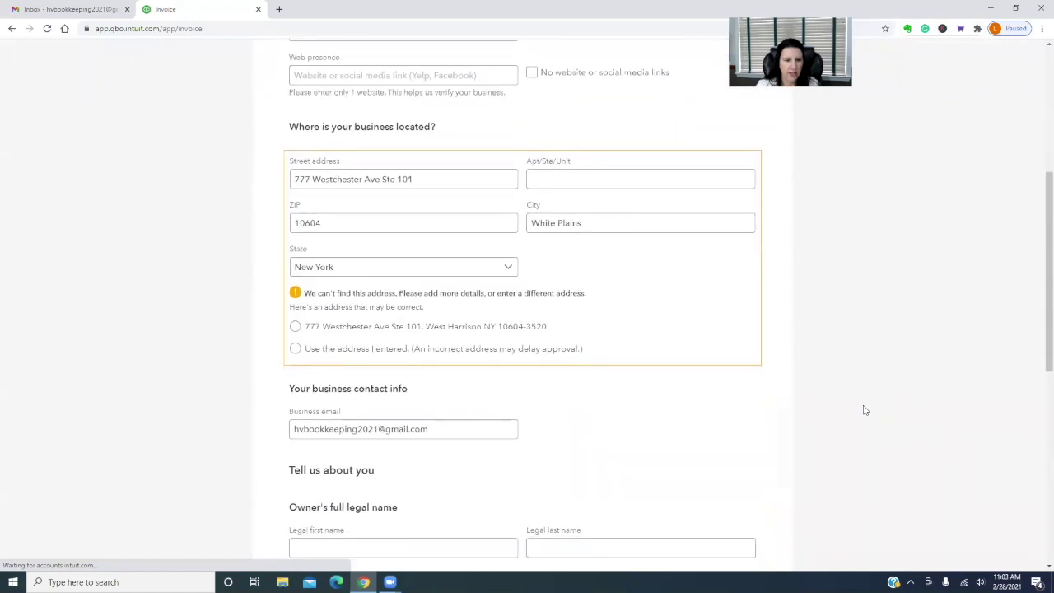
scroll(865, 410, down, 2)
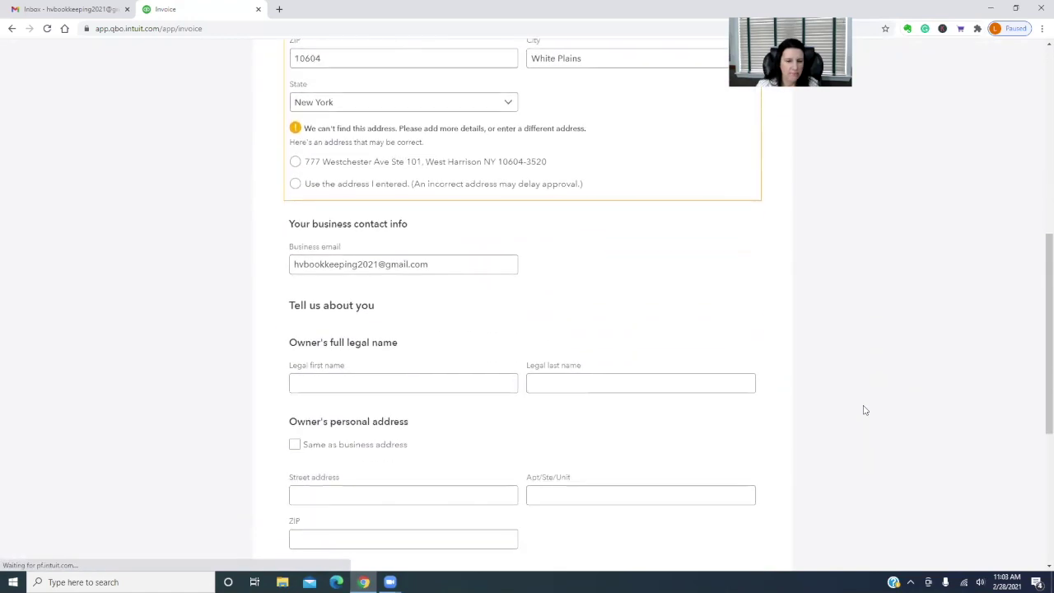
scroll(865, 411, down, 4)
scroll(865, 410, up, 5)
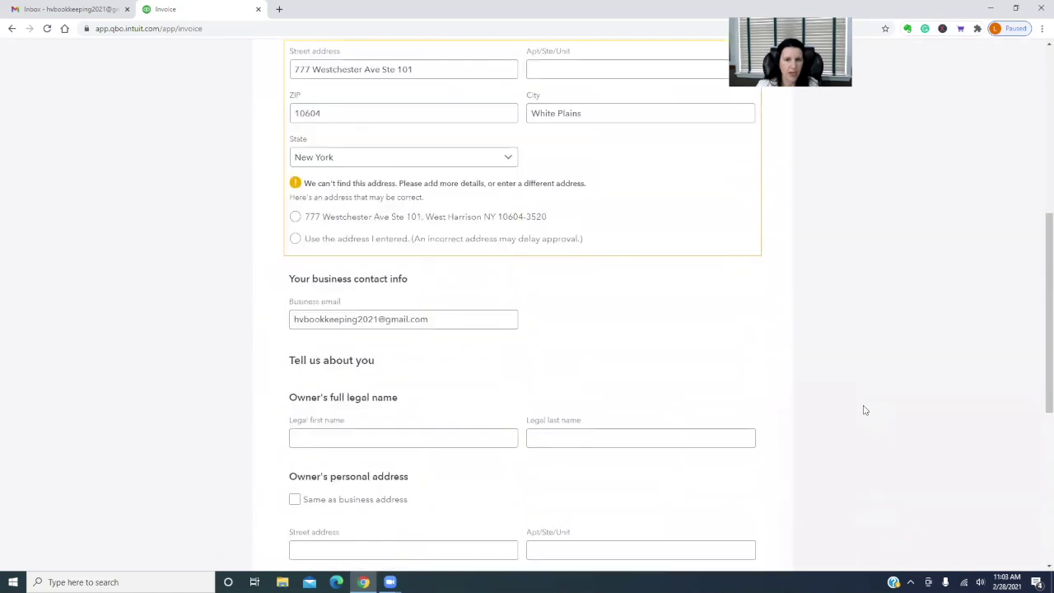
scroll(864, 410, up, 5)
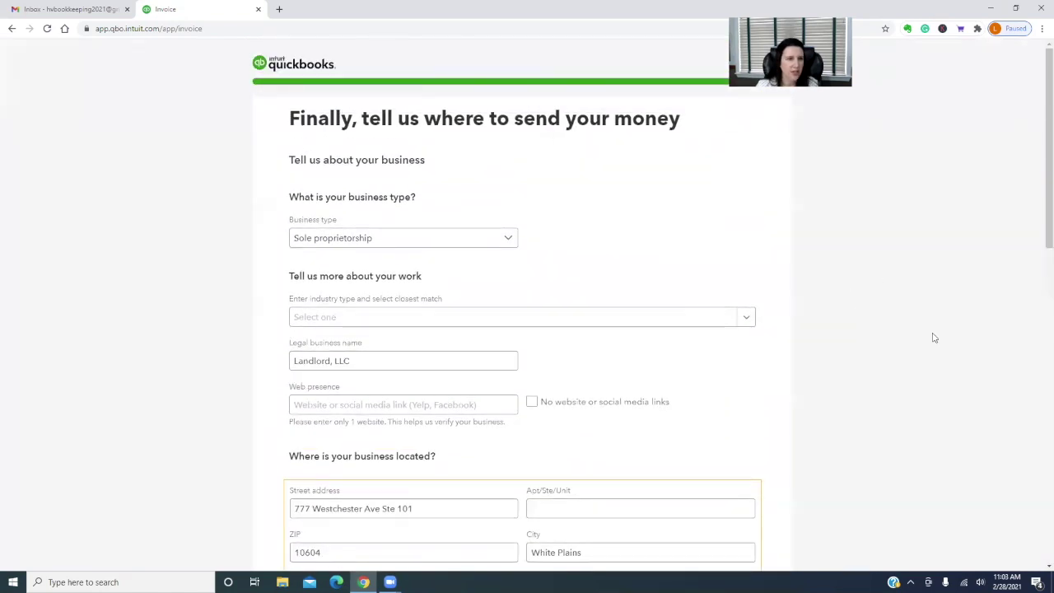
scroll(874, 517, down, 10)
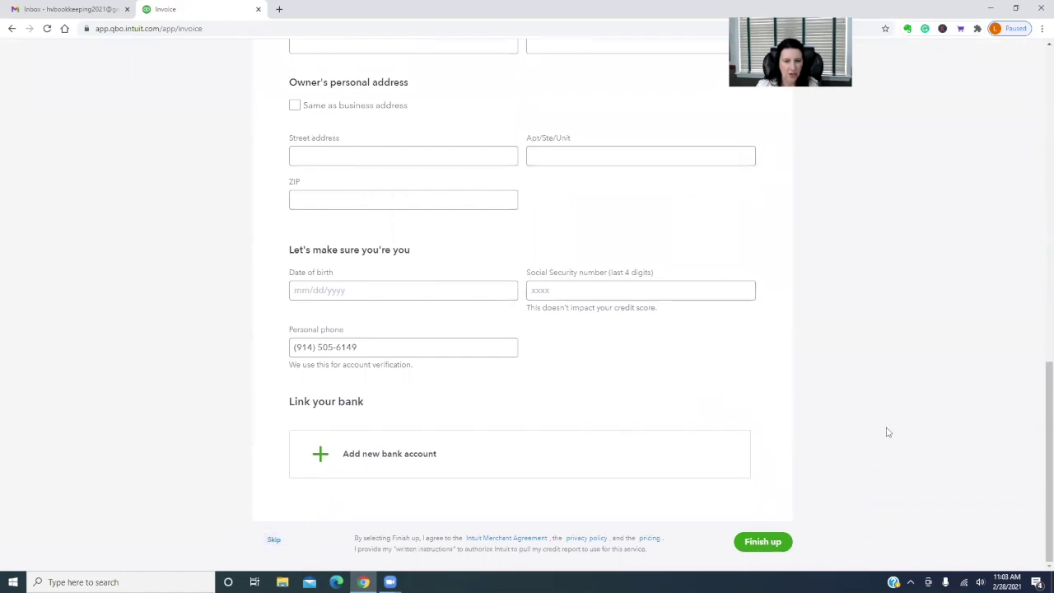
click(273, 540)
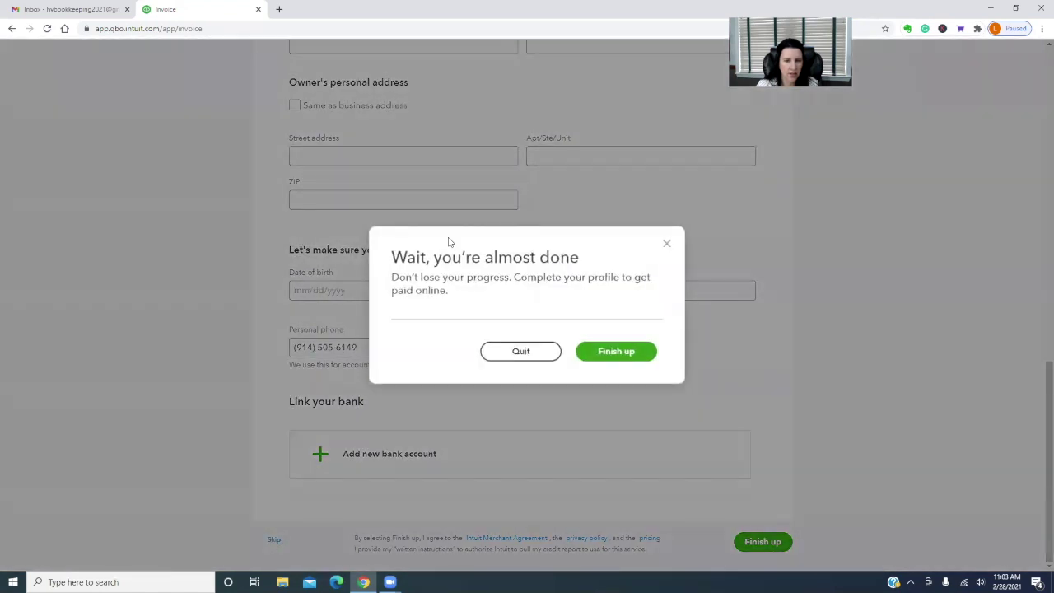
click(520, 351)
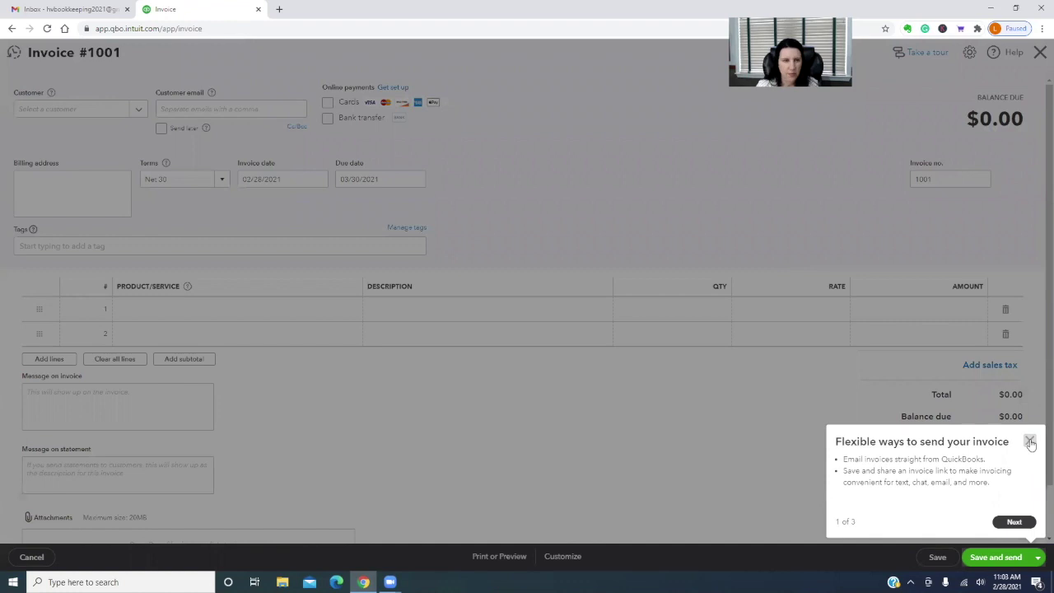
Dismiss the tour tip, cancel the blank invoice and go to Sales > Customers
click(1030, 443)
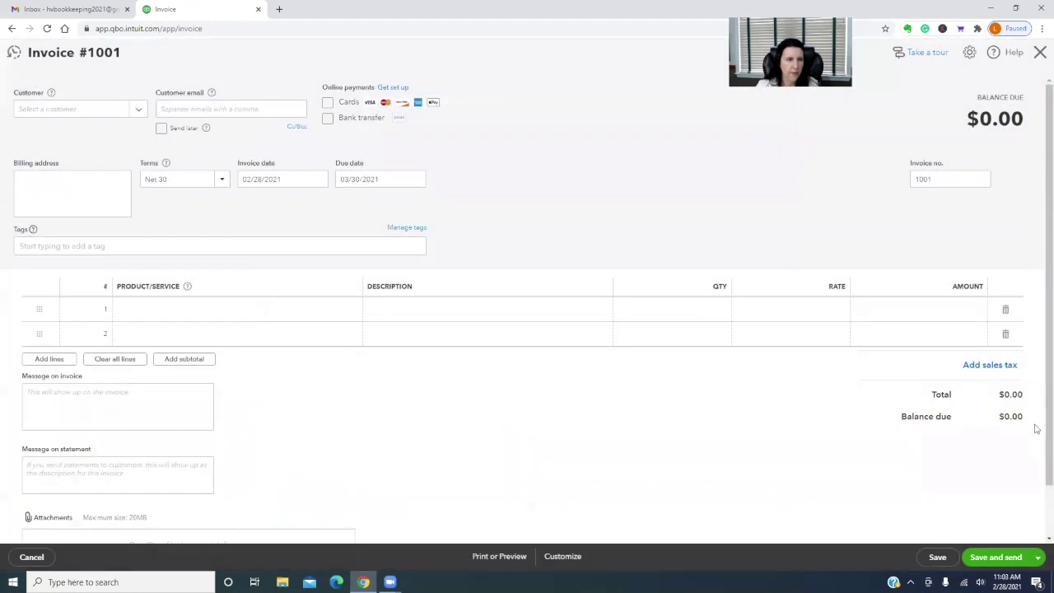
click(31, 558)
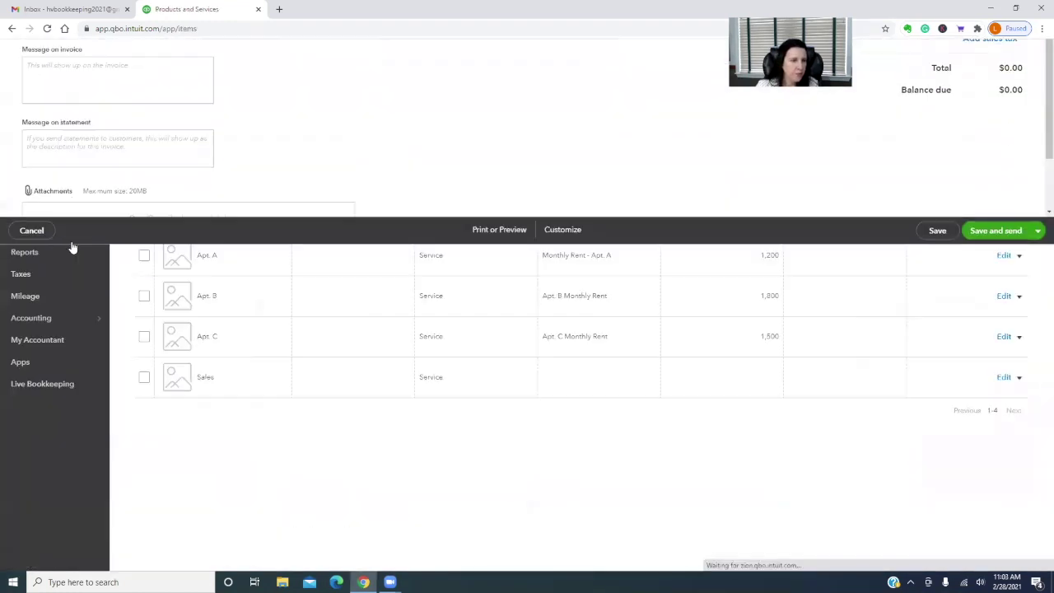
mouse_move(32, 187)
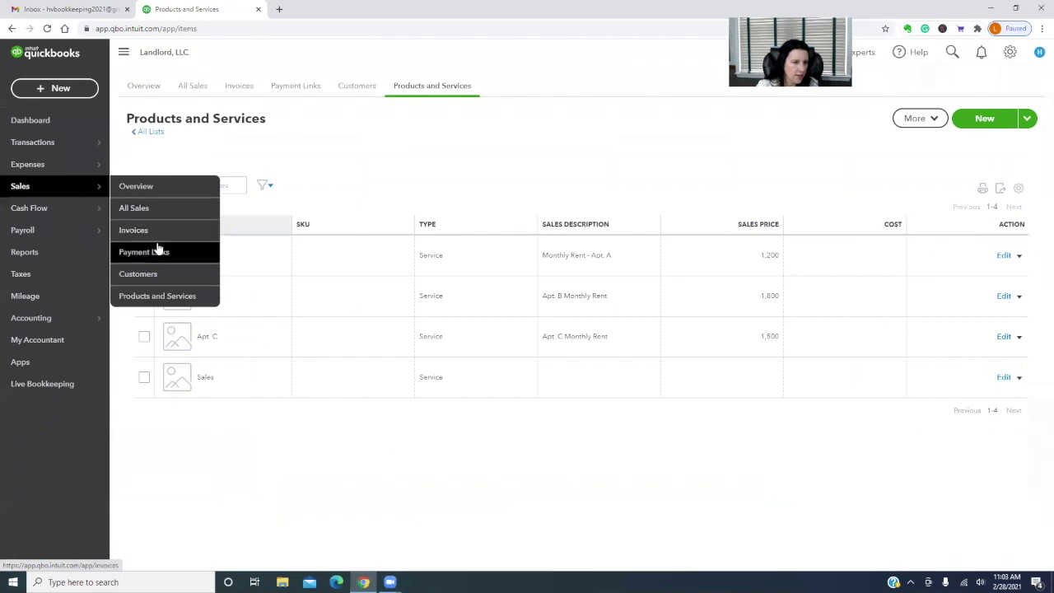
click(147, 275)
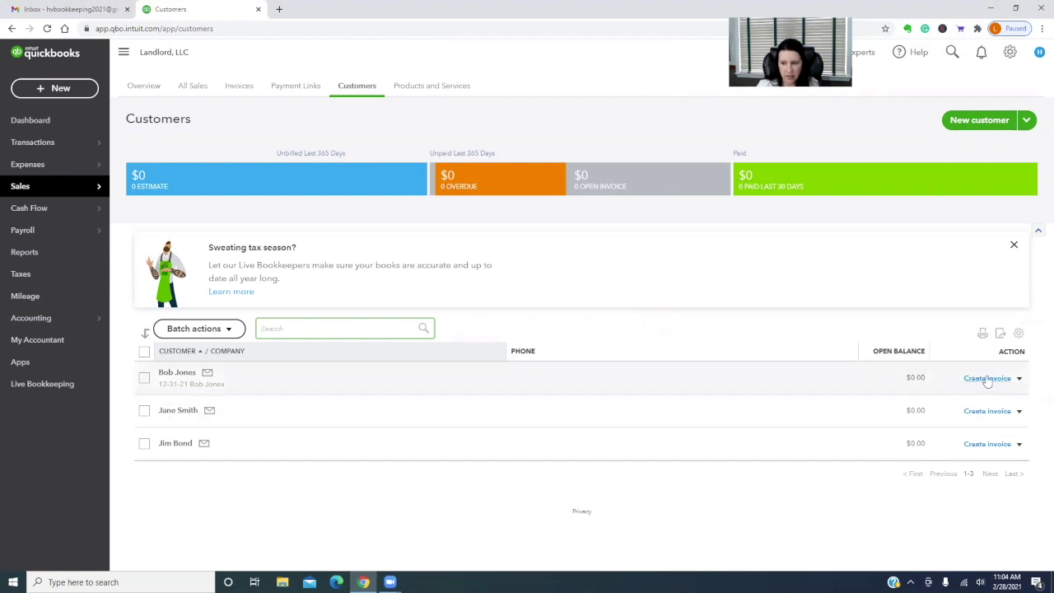
Start and cancel an invoice for the Apt. B tenant, then open that customer's details
click(987, 378)
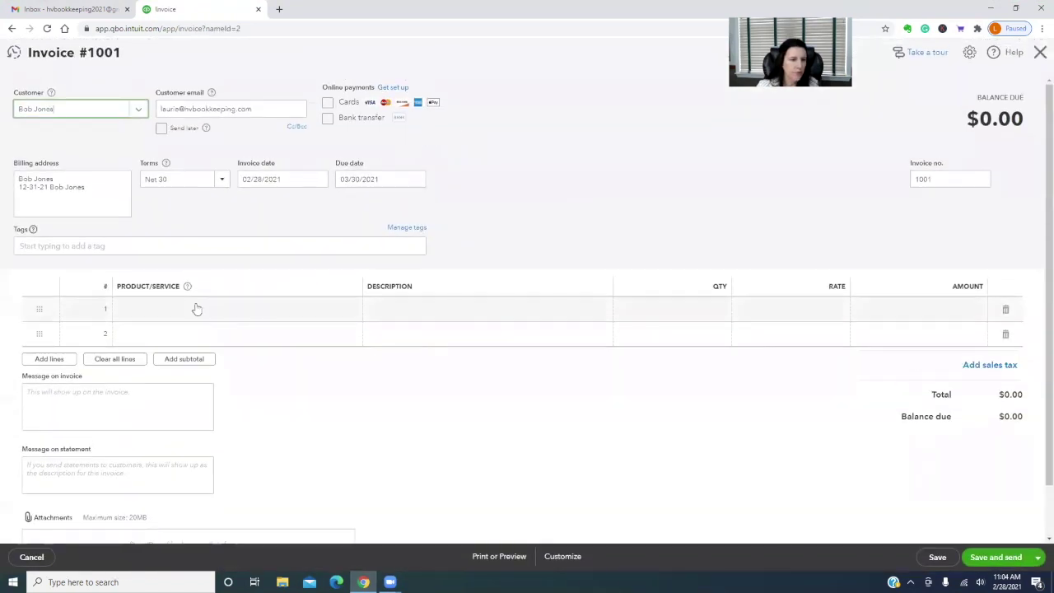
click(197, 309)
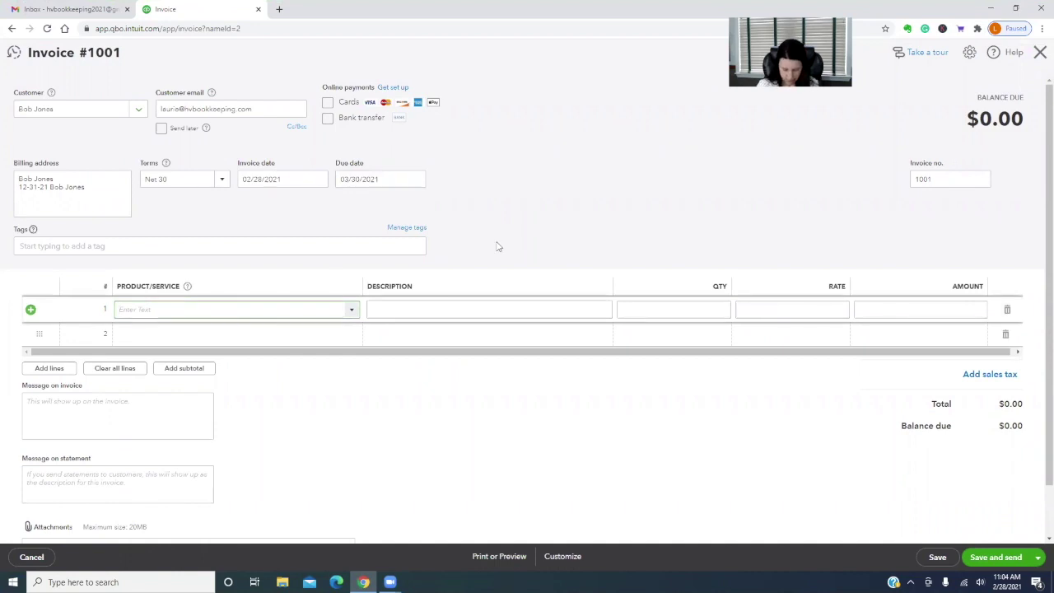
click(29, 558)
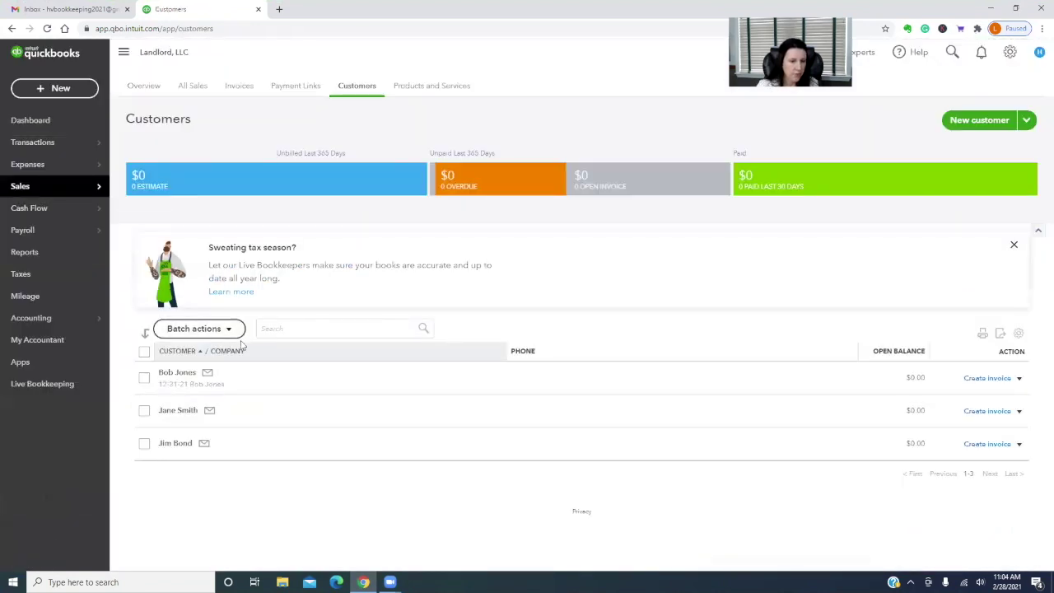
click(176, 372)
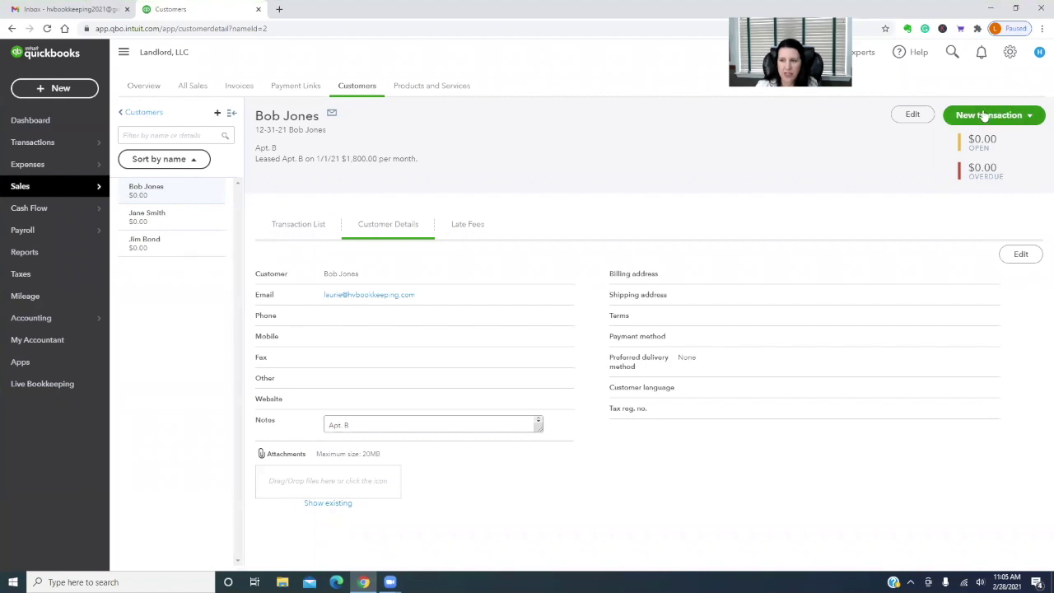
click(984, 117)
Start an invoice for the Apt. B tenant with Apt. B rent on line 1
click(968, 140)
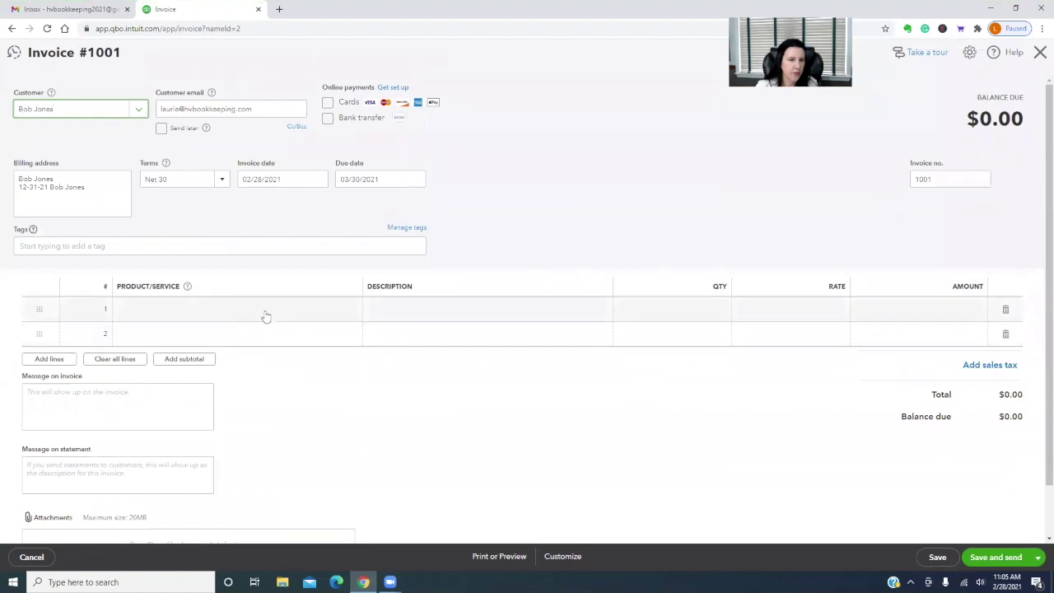
click(266, 316)
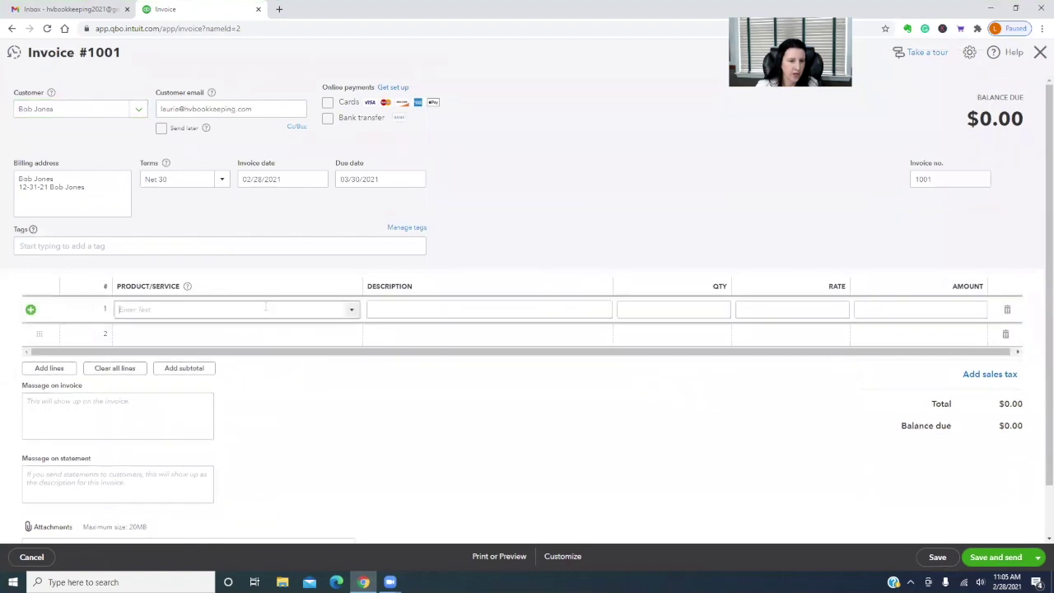
text(apt)
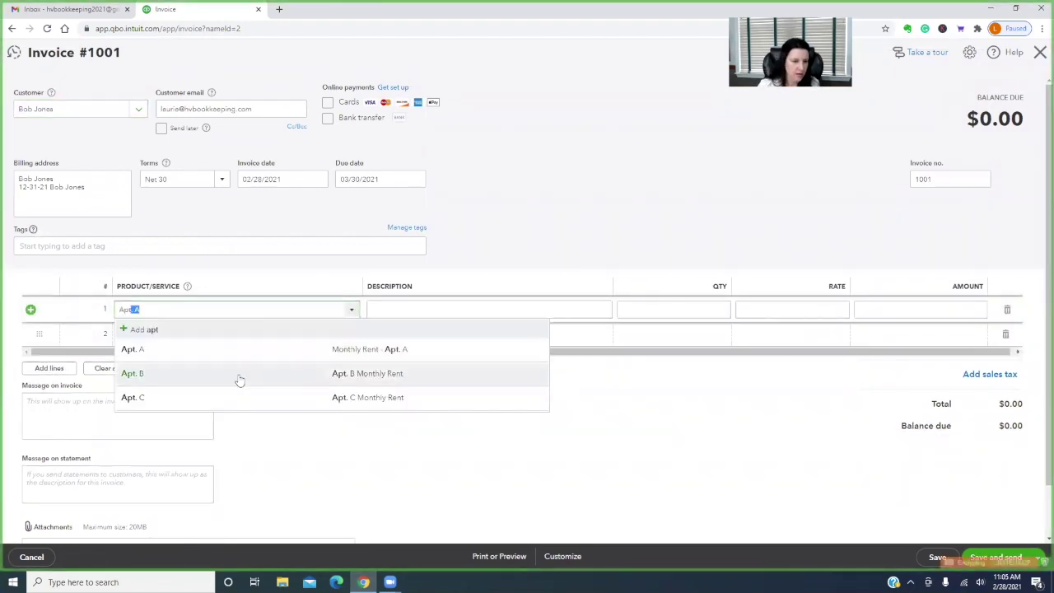
click(239, 376)
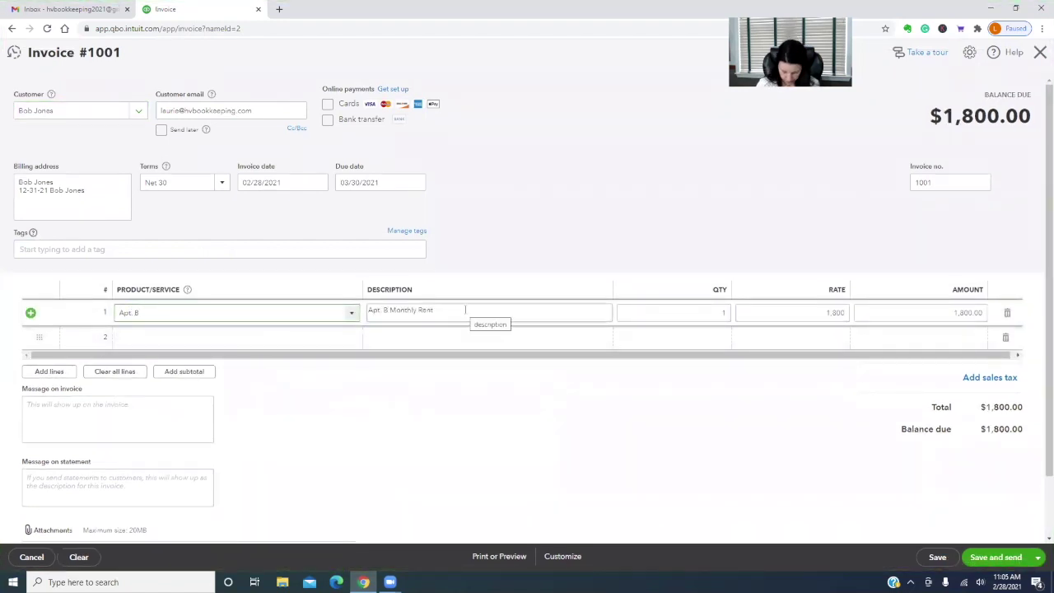
click(464, 310)
click(476, 309)
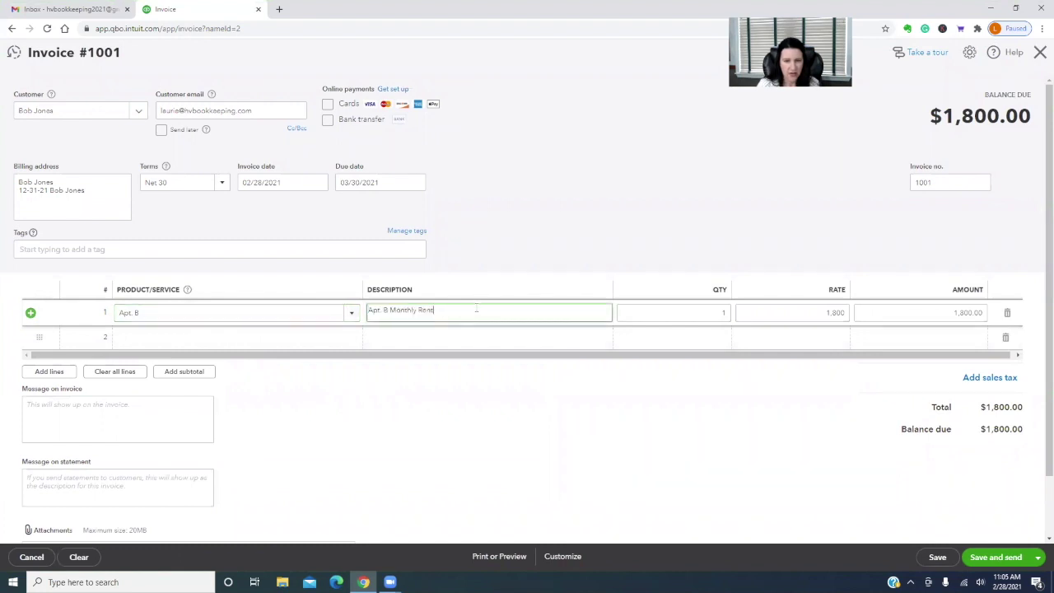
key(Tab)
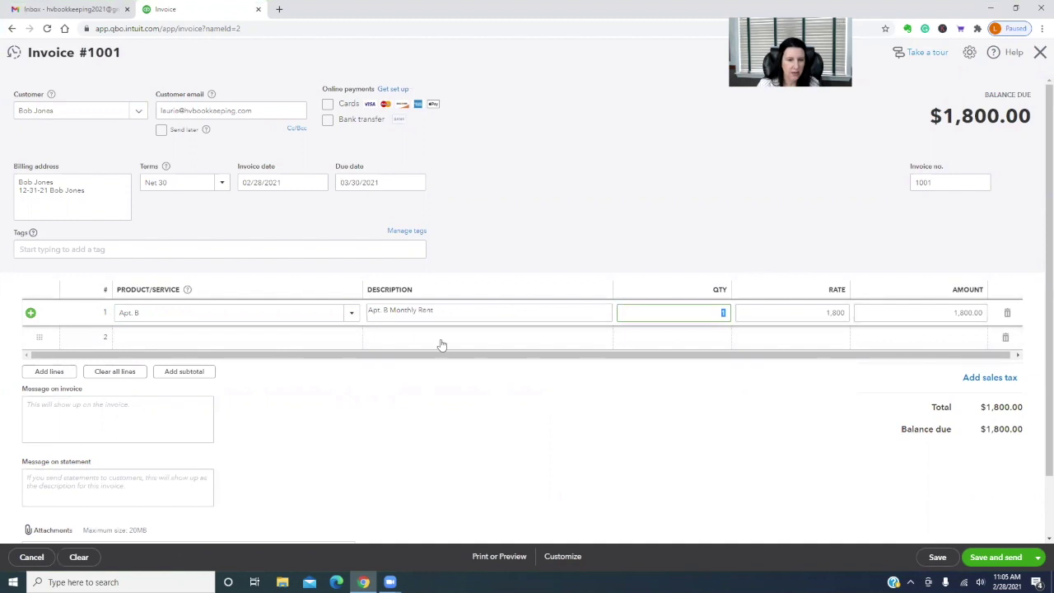
Date the invoice January 1, 2021 and briefly check the Customize options
click(324, 186)
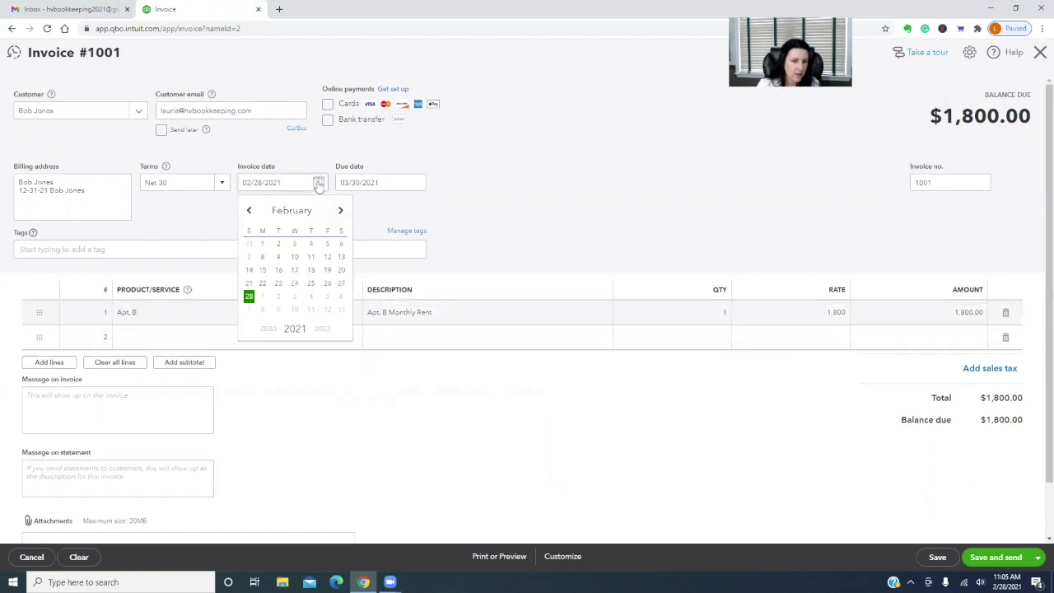
click(249, 212)
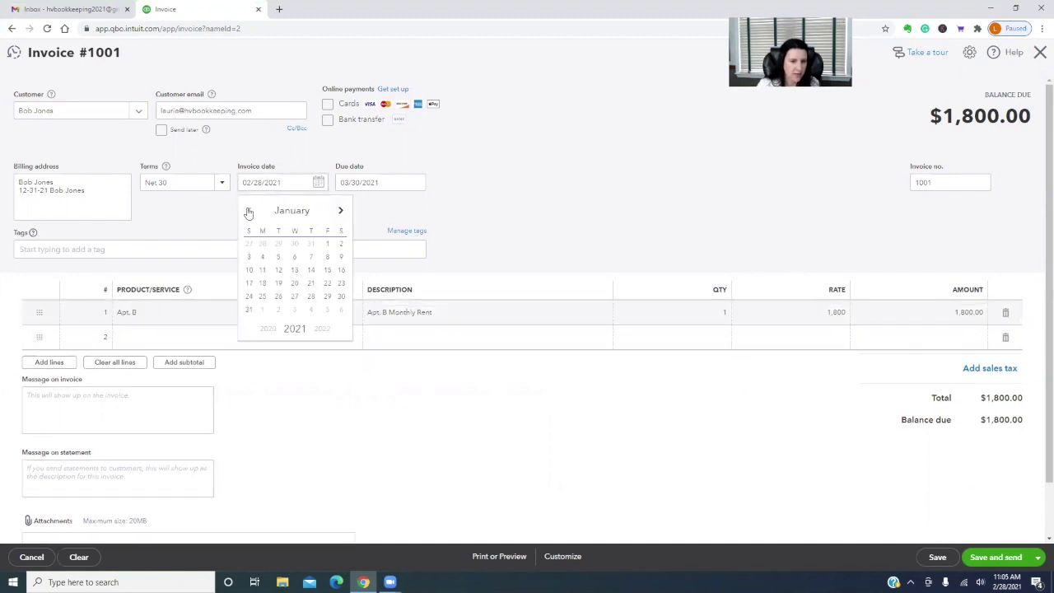
click(327, 245)
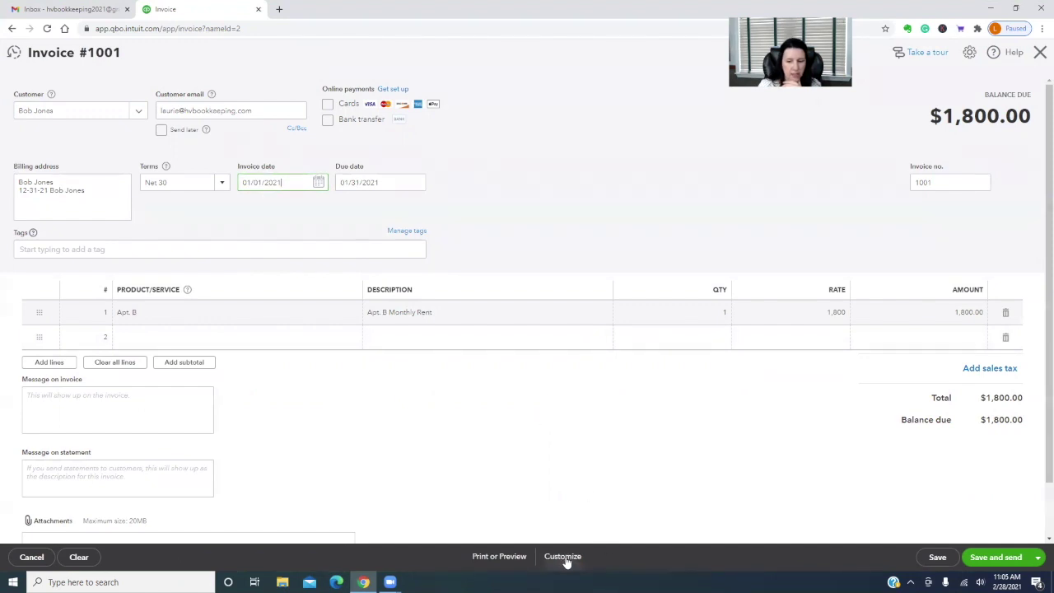
click(566, 562)
click(644, 522)
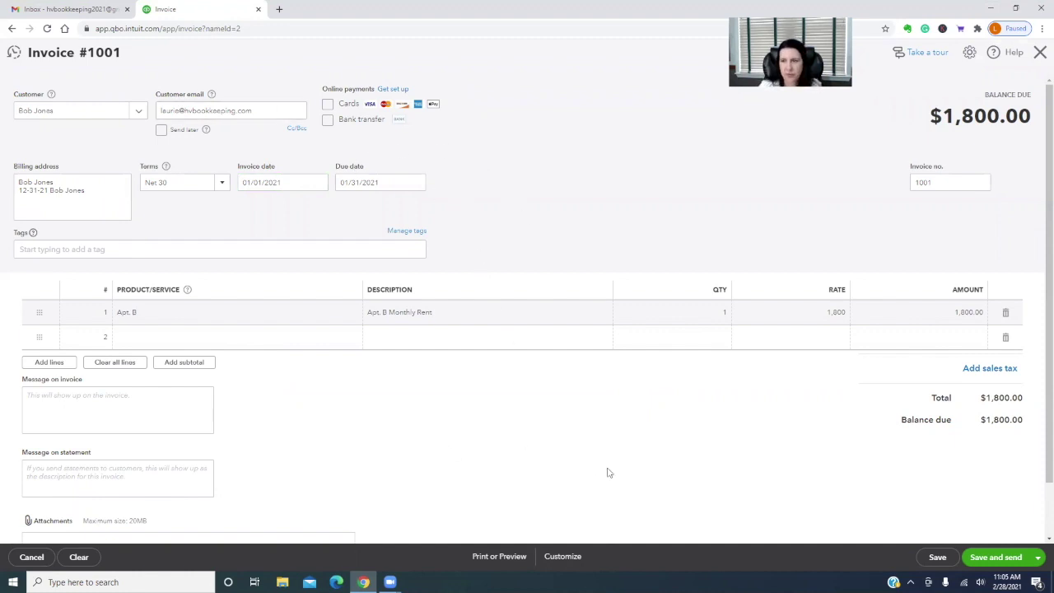
scroll(607, 470, down, 2)
scroll(607, 470, up, 2)
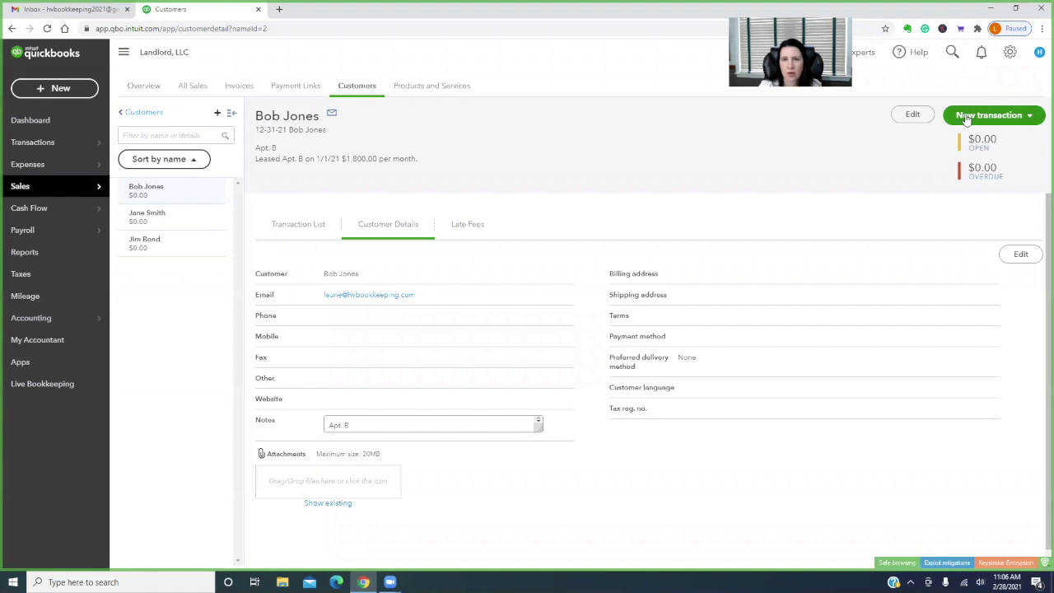
Upgrade to the Essentials plan via Account and settings > Billing & Subscription
click(1010, 52)
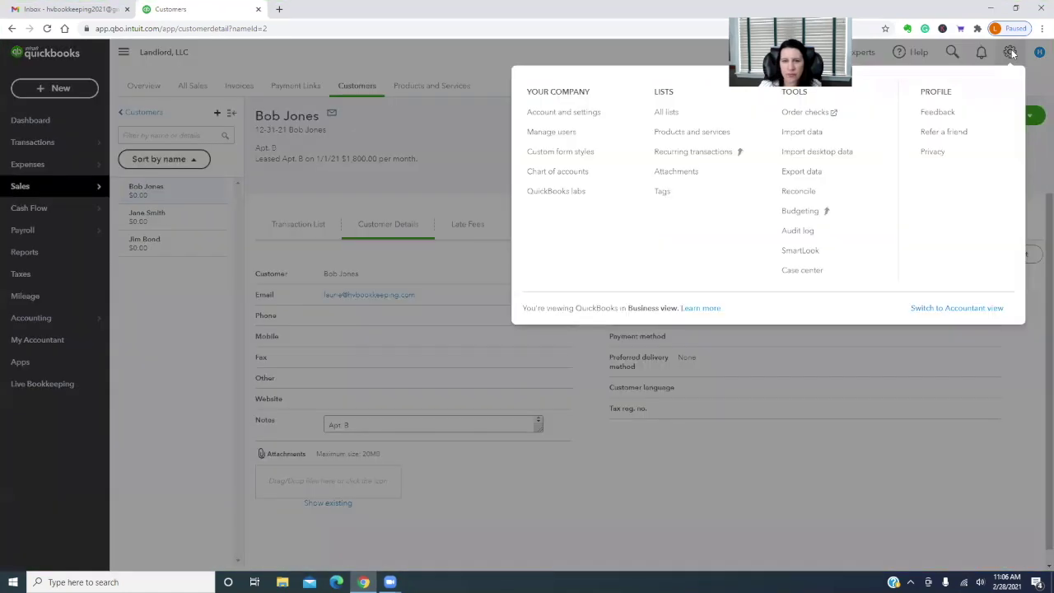
click(565, 112)
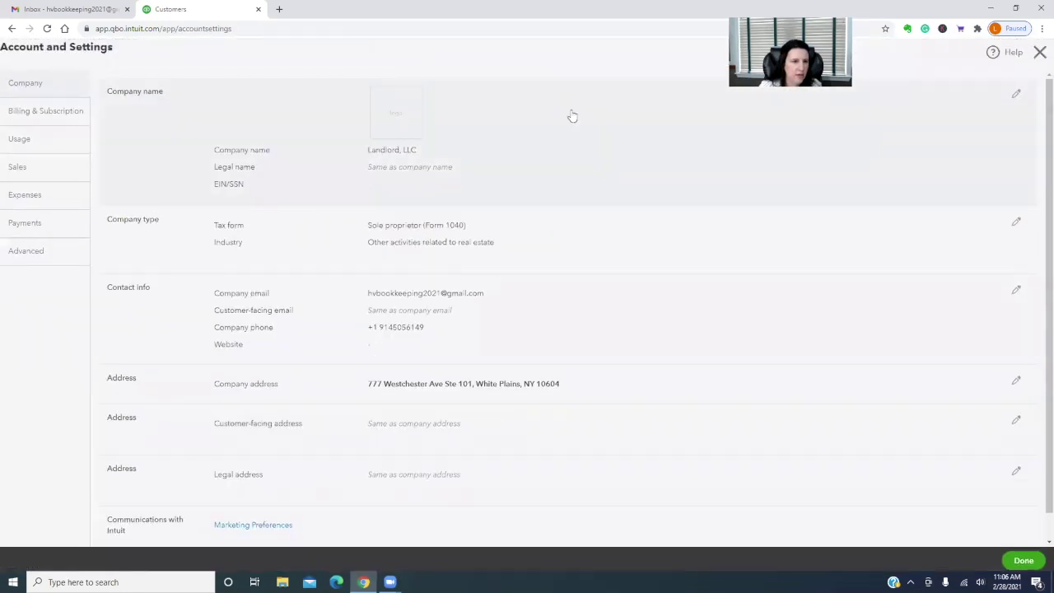
click(45, 111)
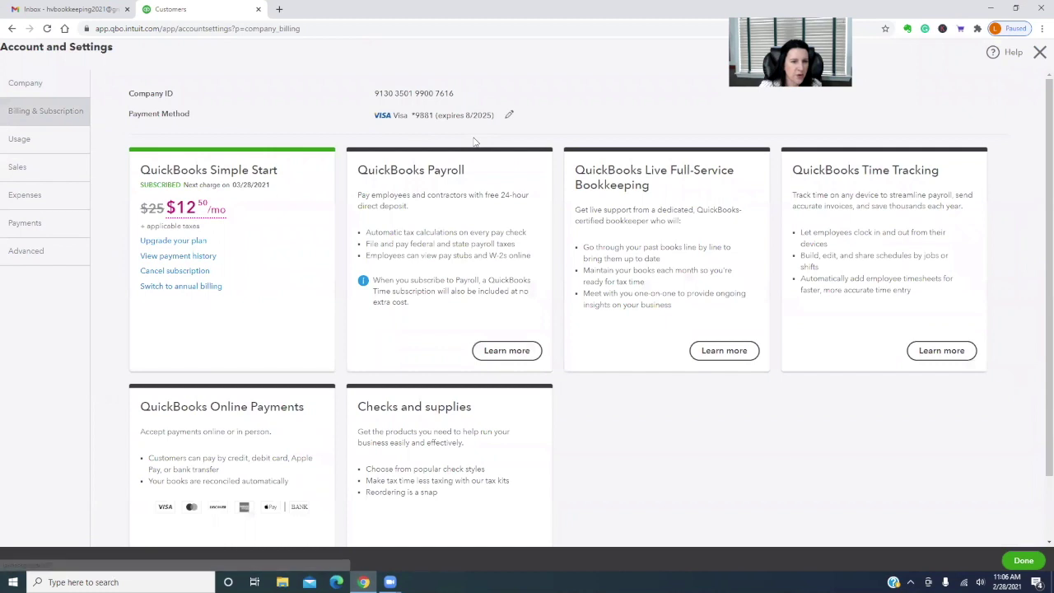
click(170, 242)
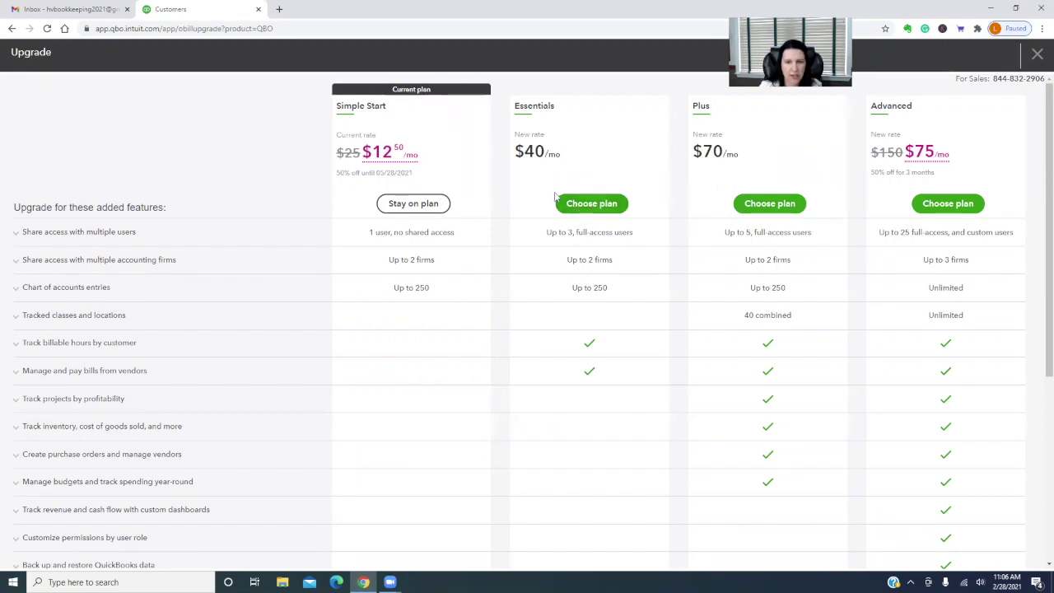
click(588, 204)
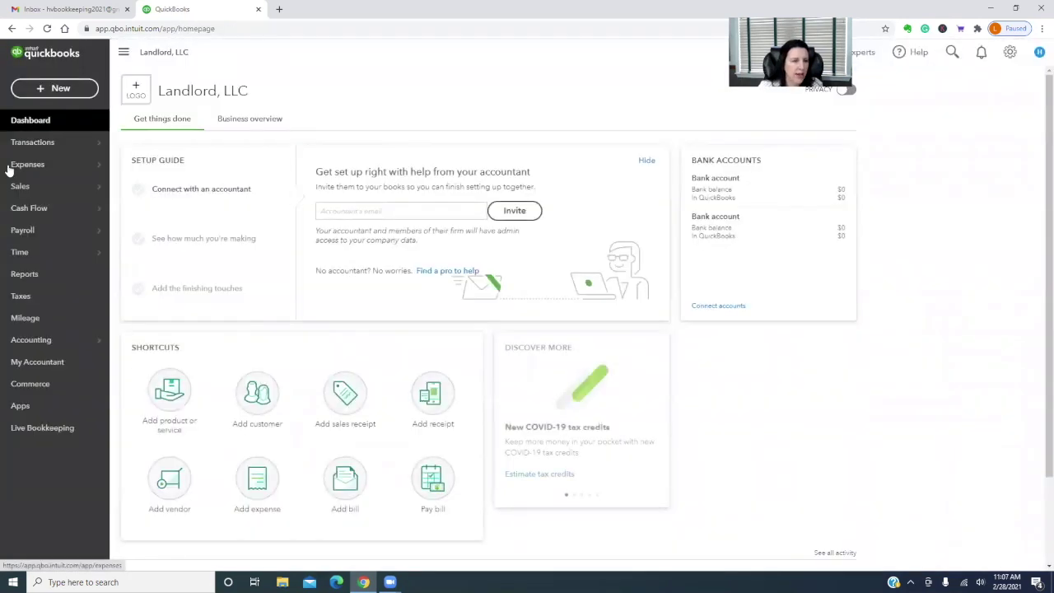
From Sales > Customers, start an invoice for the Apt. A tenant billing Apt. A
mouse_move(24, 186)
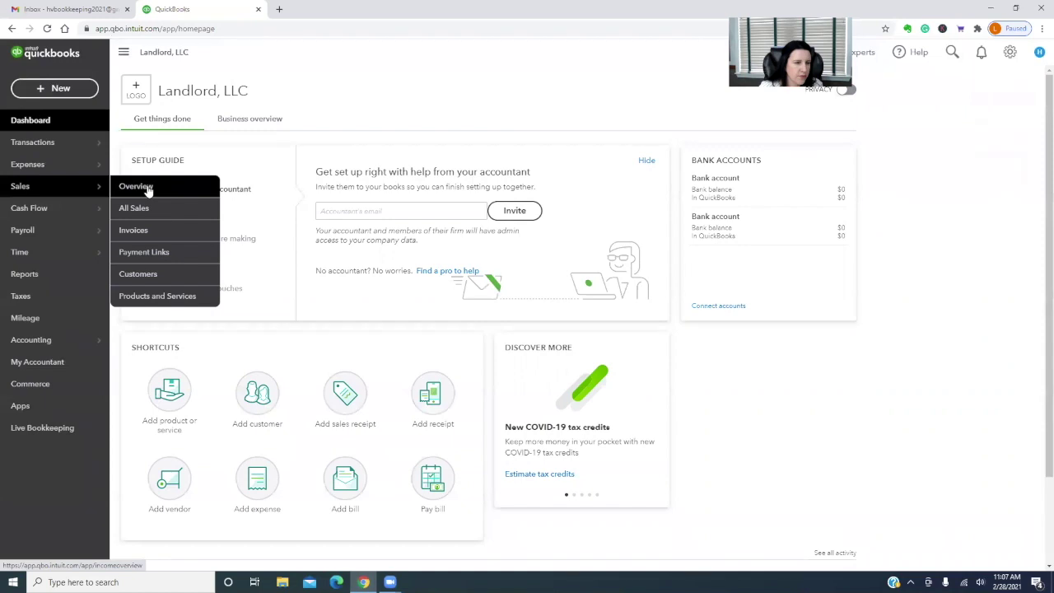
click(137, 273)
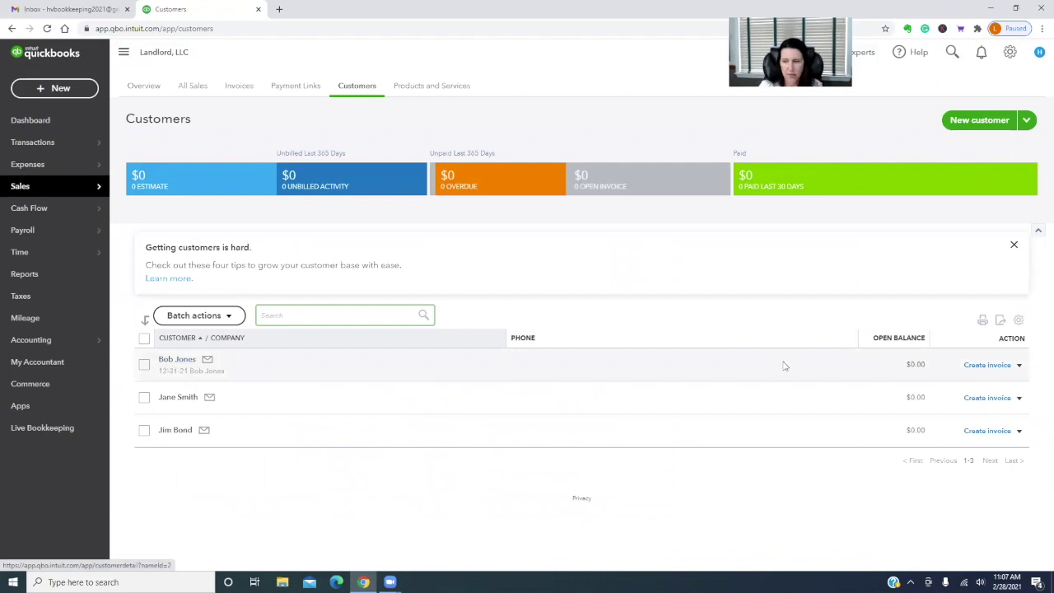
click(998, 365)
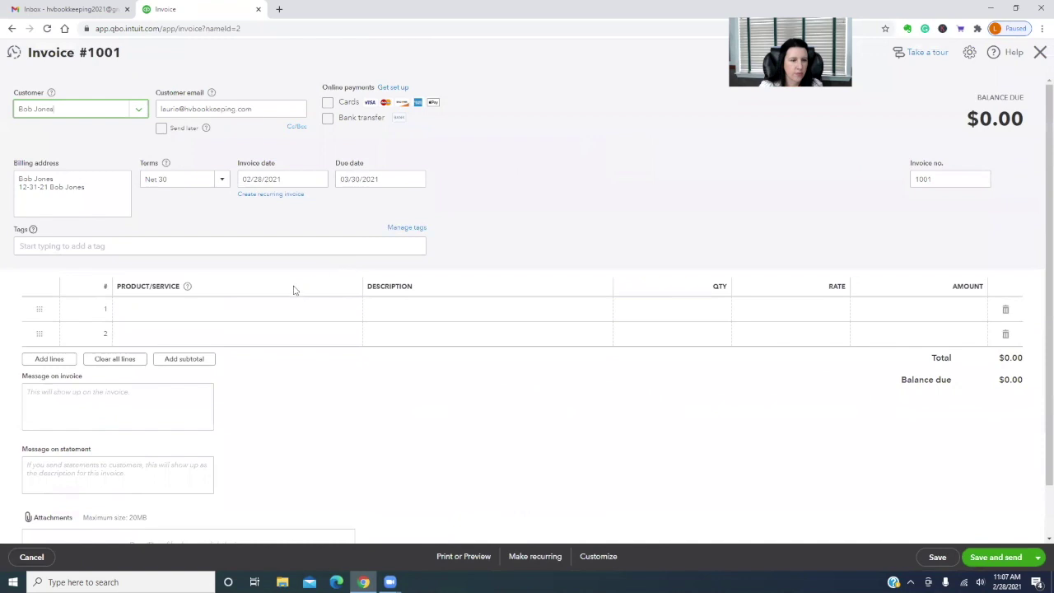
click(280, 309)
text(a)
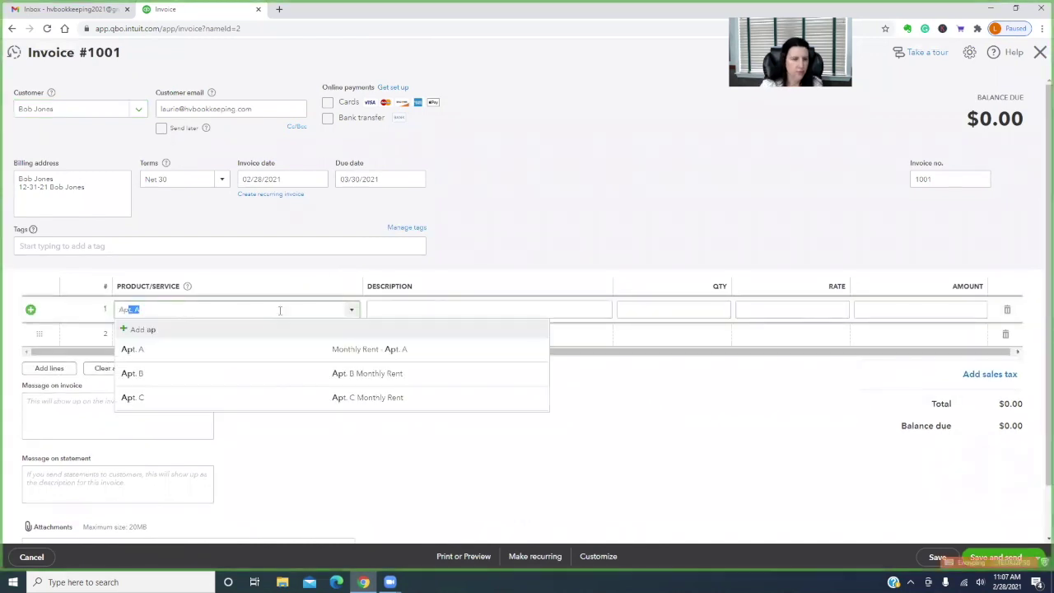
click(265, 346)
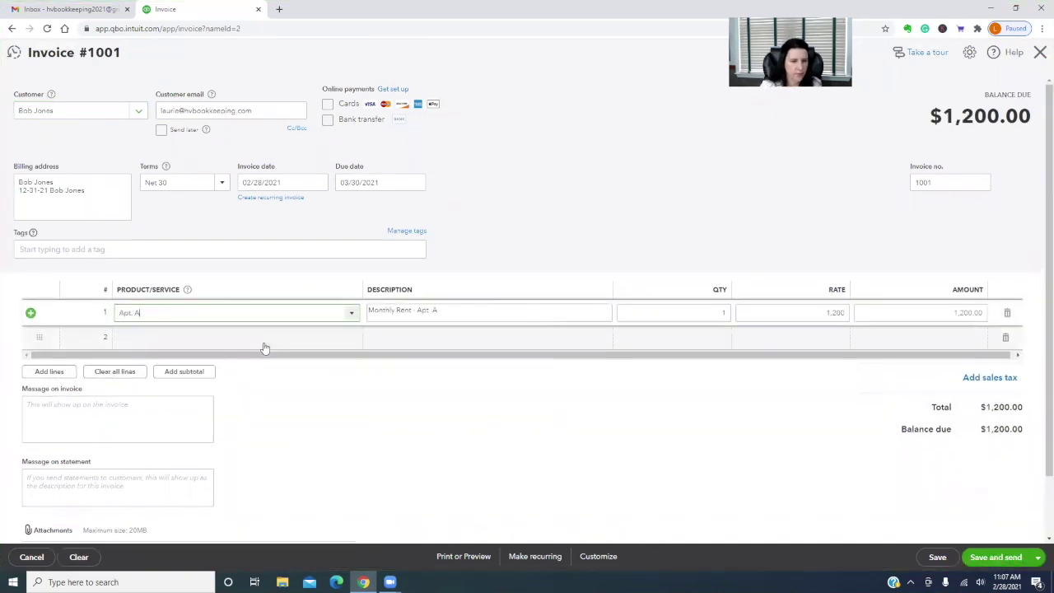
Set the invoice date to 01/01/2021
click(318, 182)
click(249, 210)
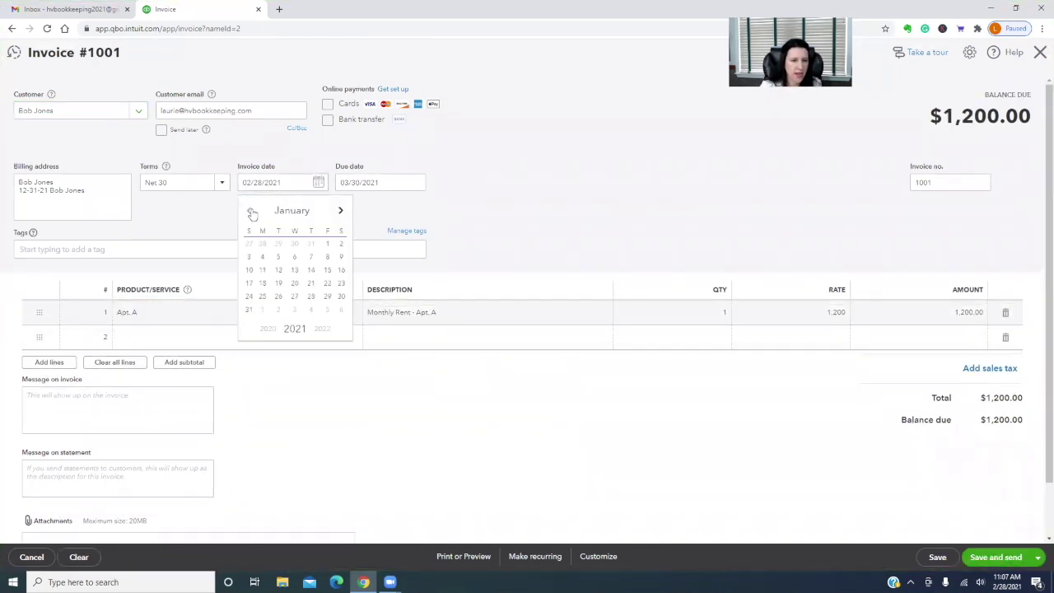
click(327, 244)
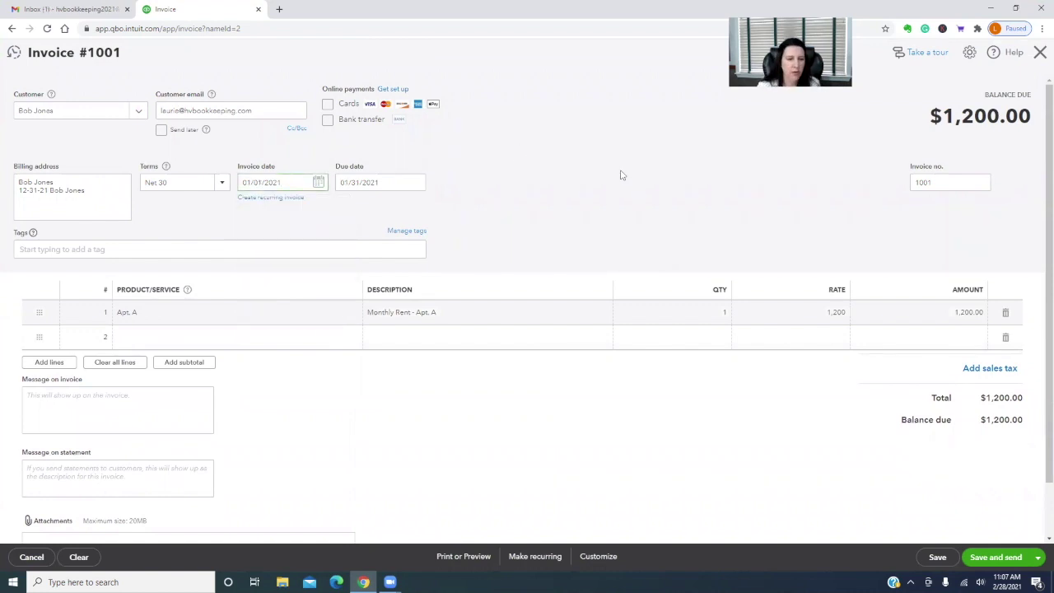
scroll(520, 425, down, 1)
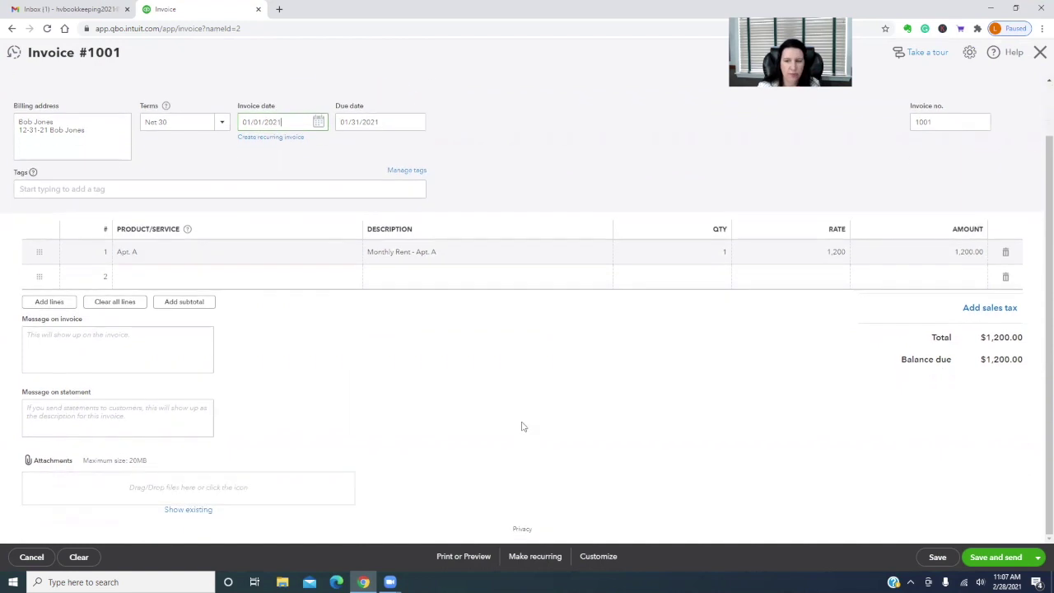
Make the $1,200 Apt. A invoice a recurring template starting 03/01/2021, created 1 day ahead
click(537, 557)
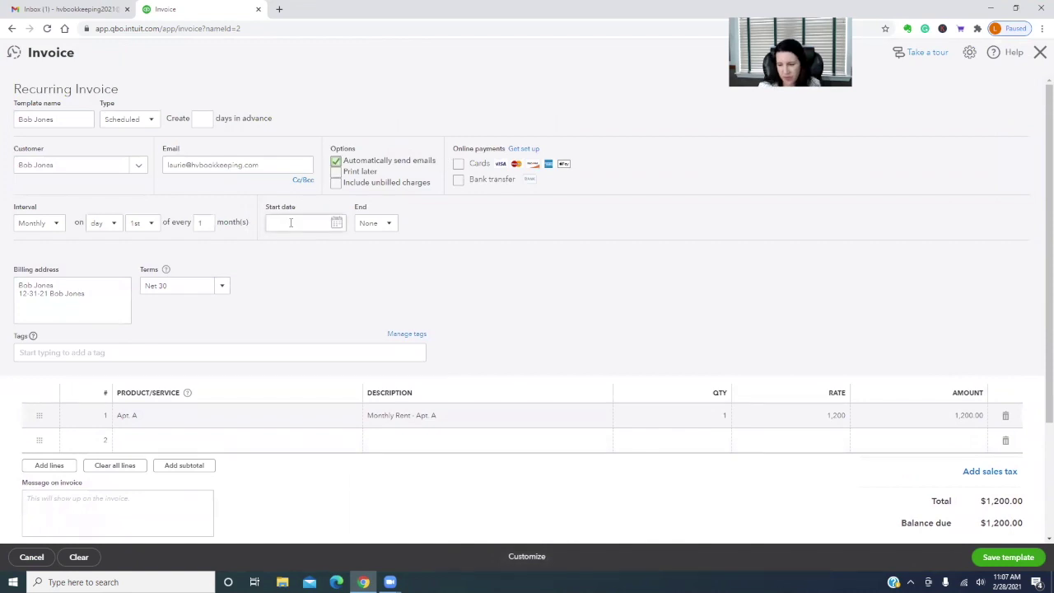
click(336, 223)
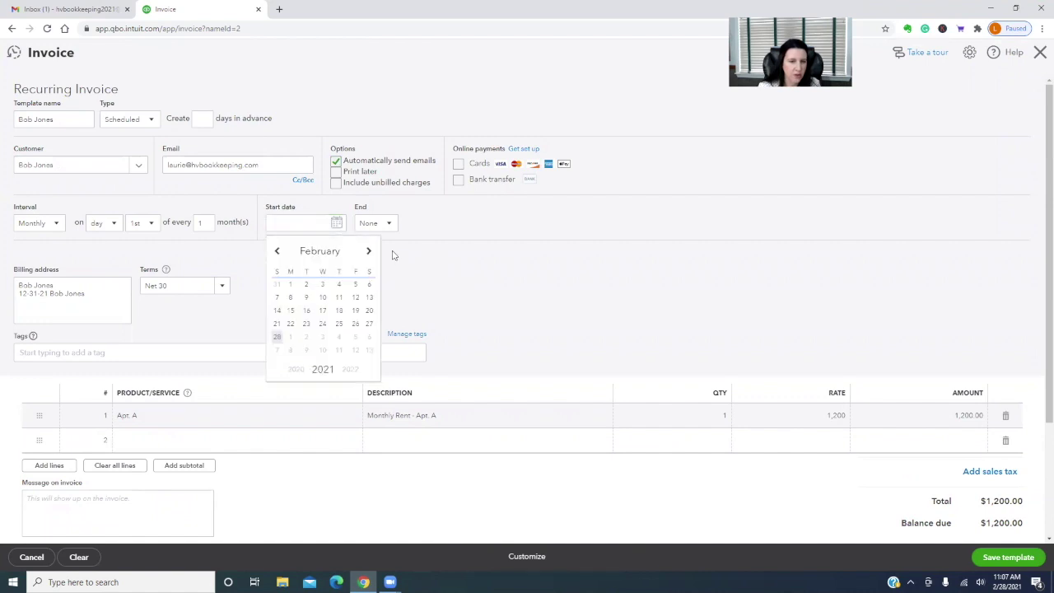
click(289, 337)
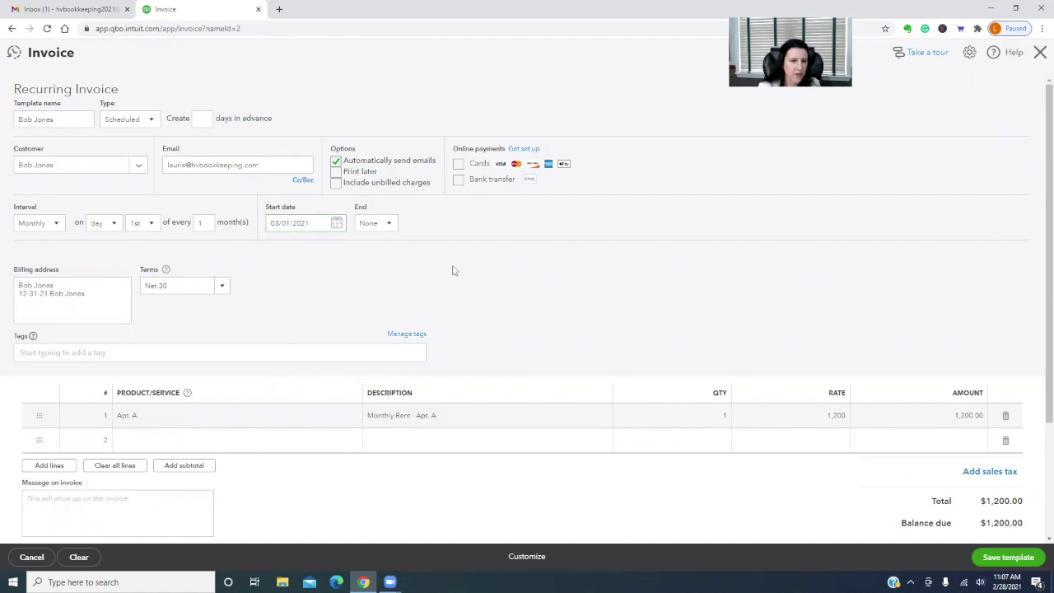
click(202, 119)
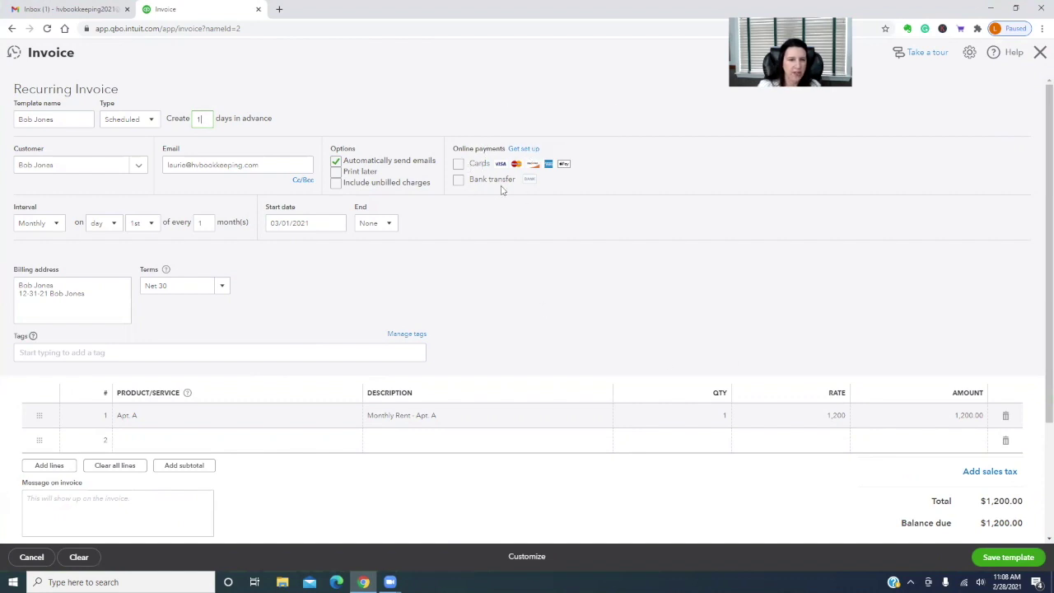
scroll(497, 256, down, 3)
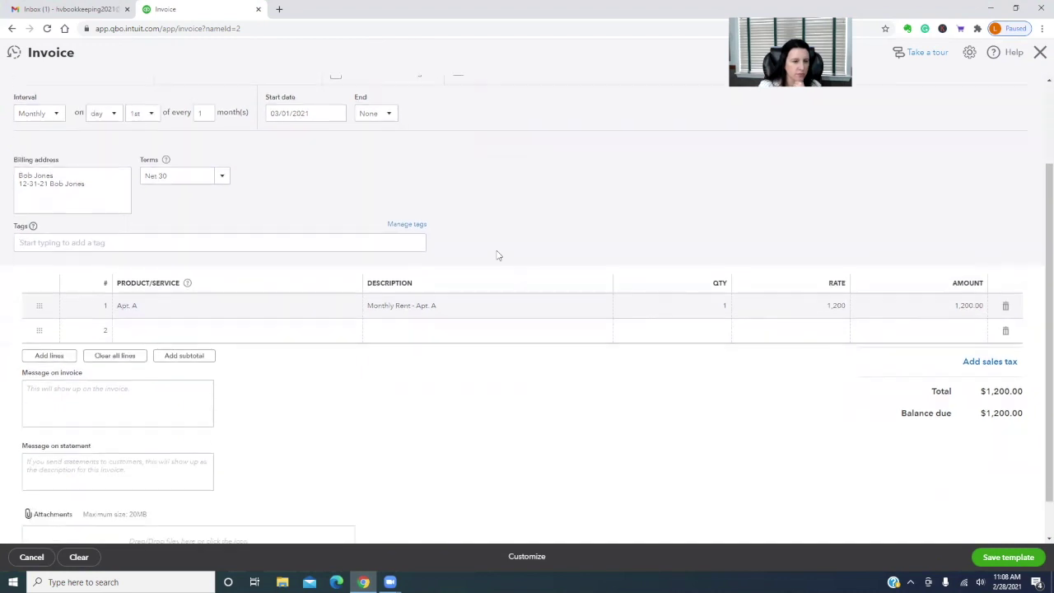
scroll(567, 399, up, 3)
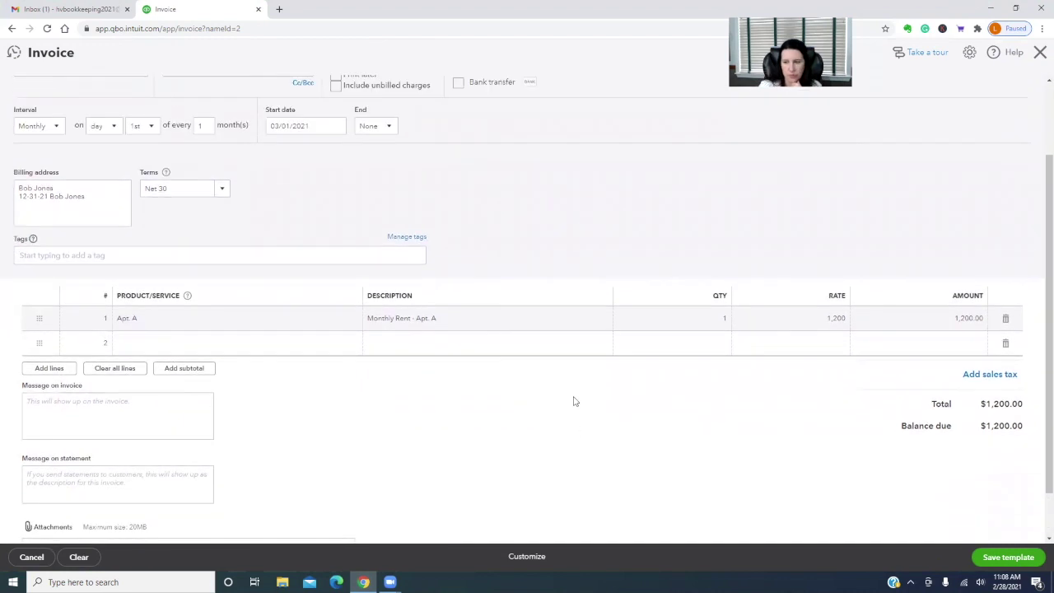
click(1013, 563)
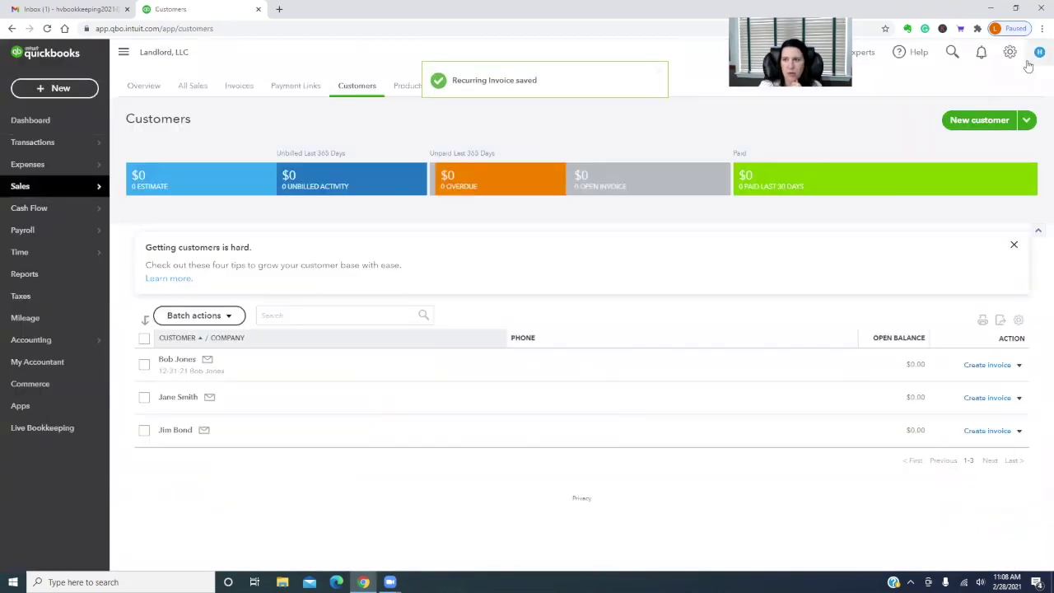
Edit the monthly rent recurring template so it ends after 10 occurrences, then save the template
click(1010, 52)
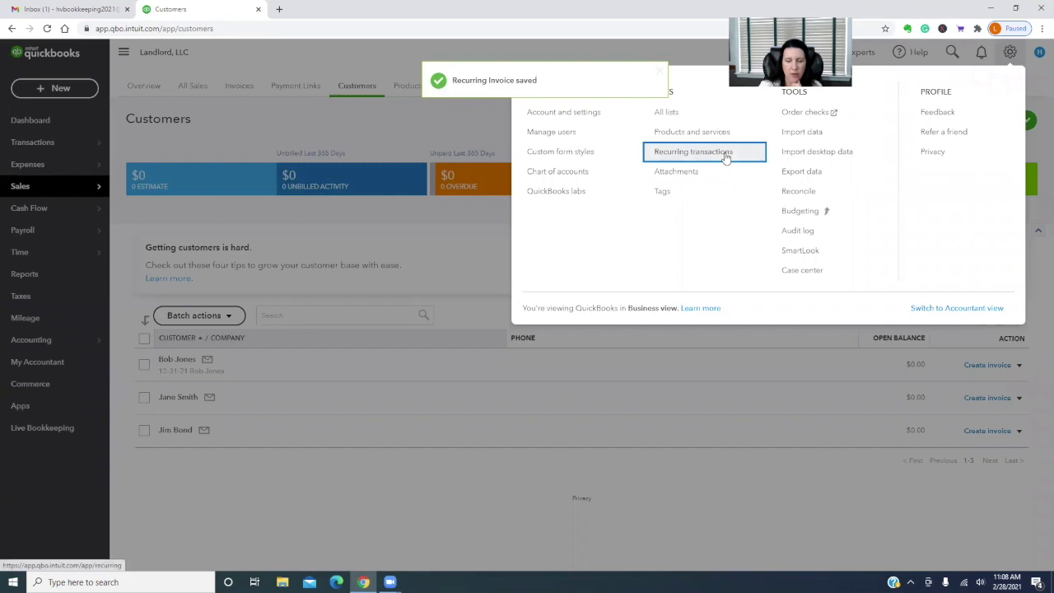
click(725, 152)
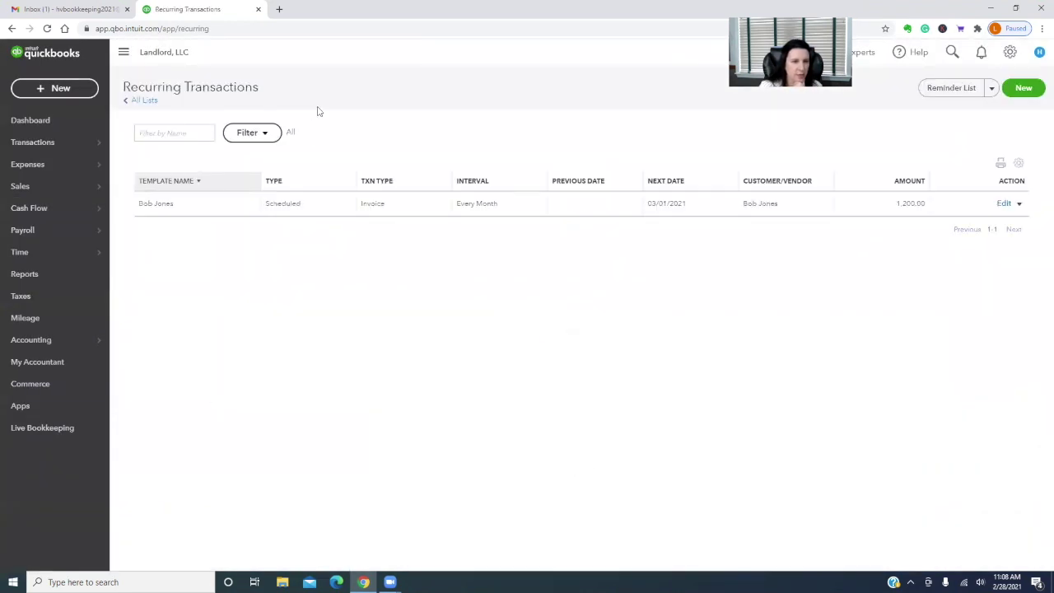
click(1003, 203)
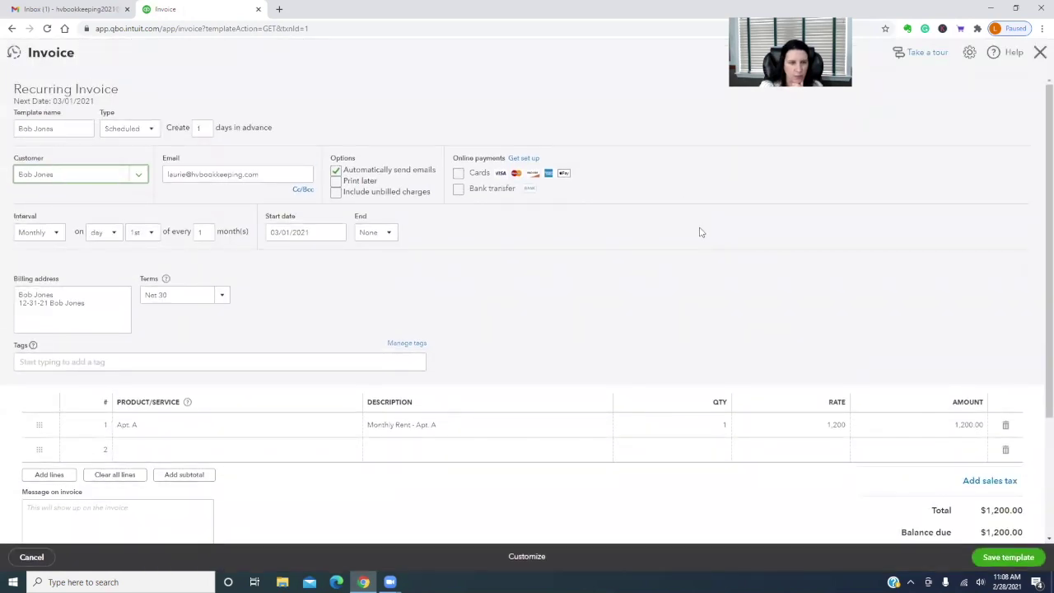
click(388, 233)
click(380, 285)
click(415, 232)
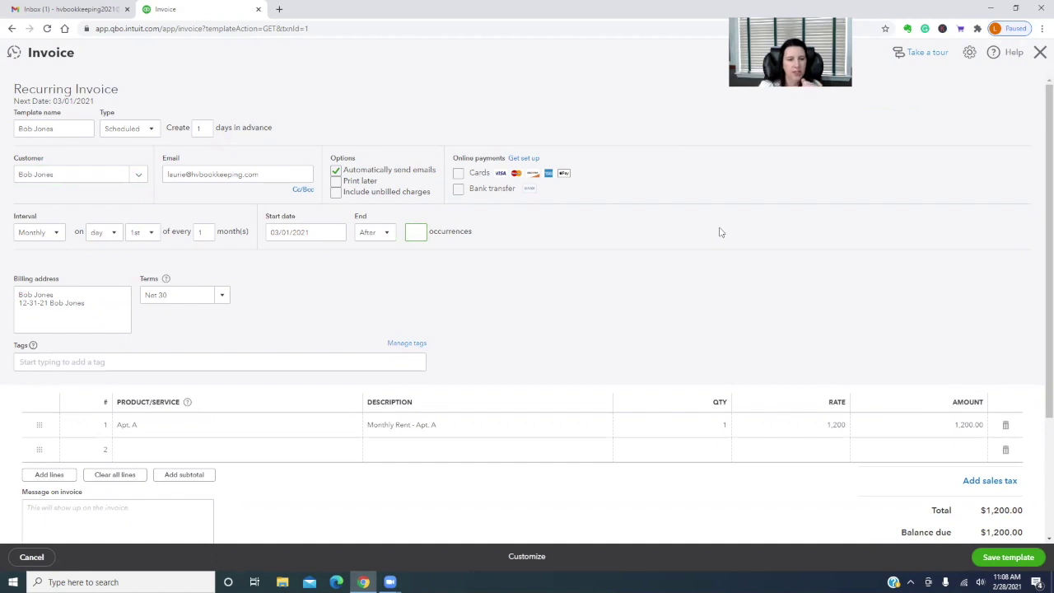
text(1)
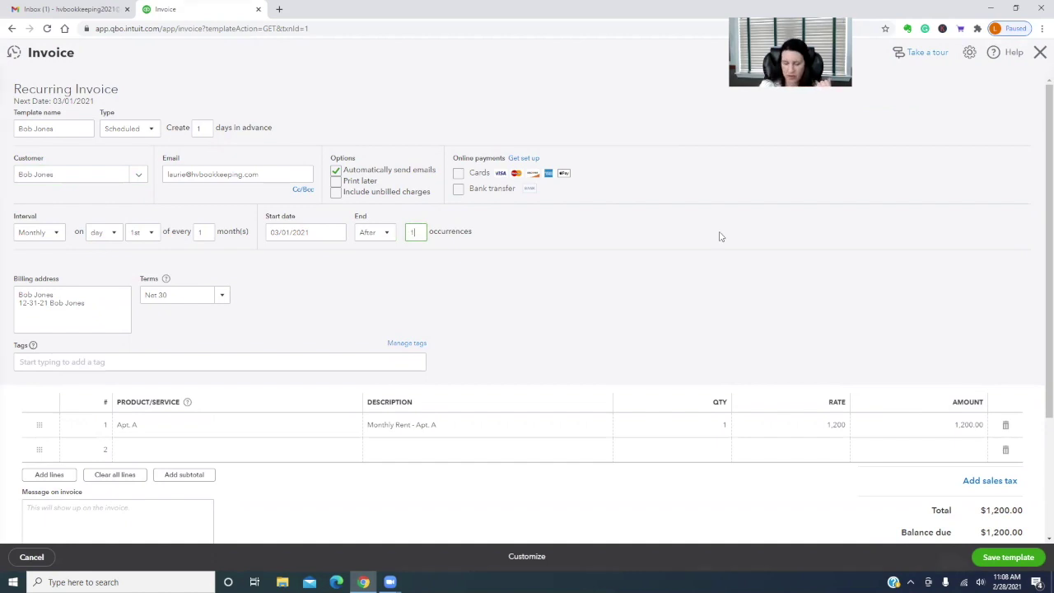
text(0)
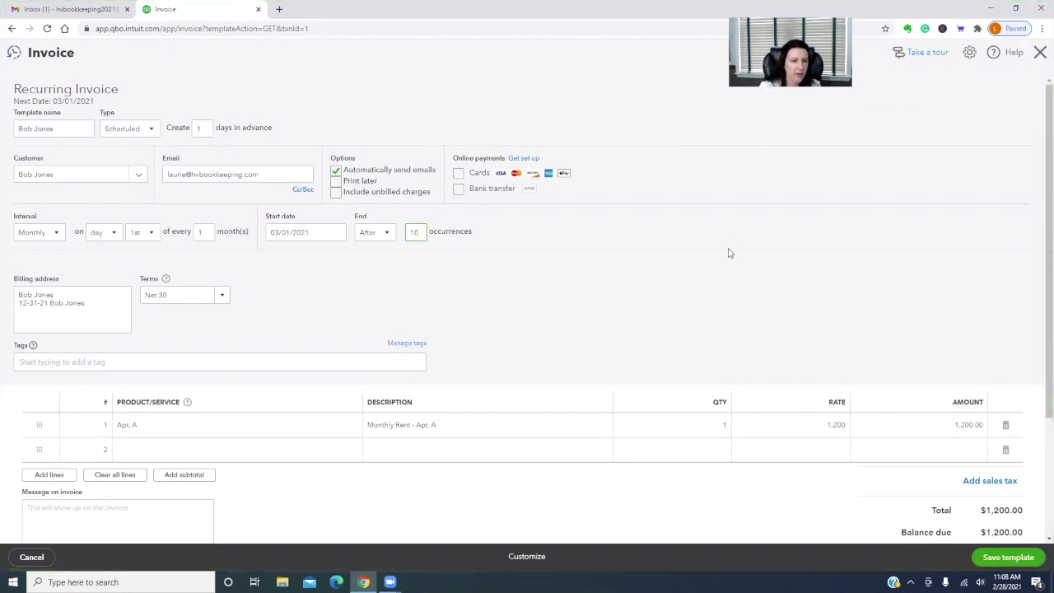
scroll(587, 253, down, 3)
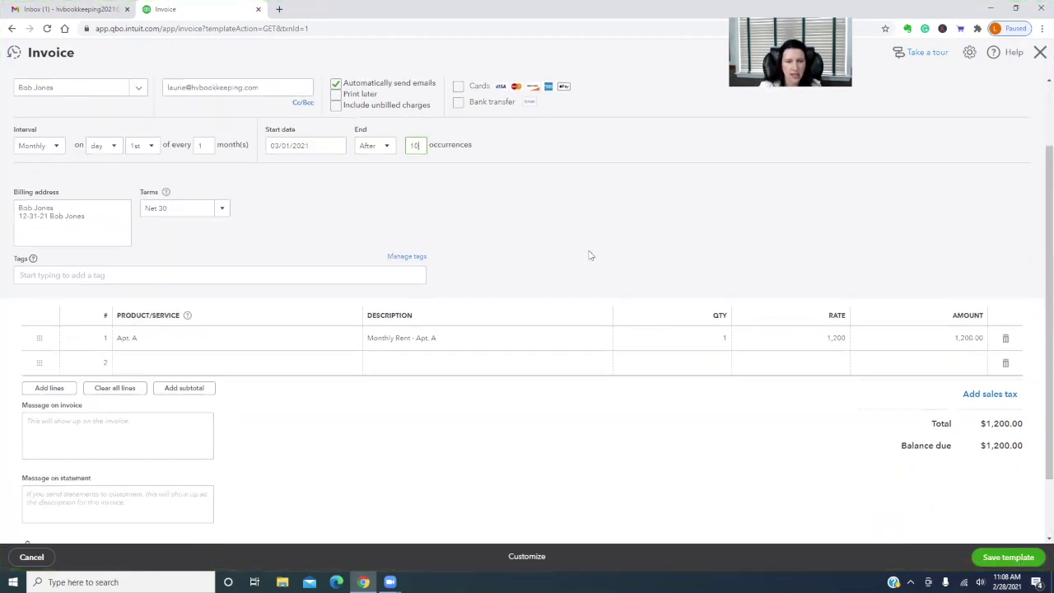
click(1006, 557)
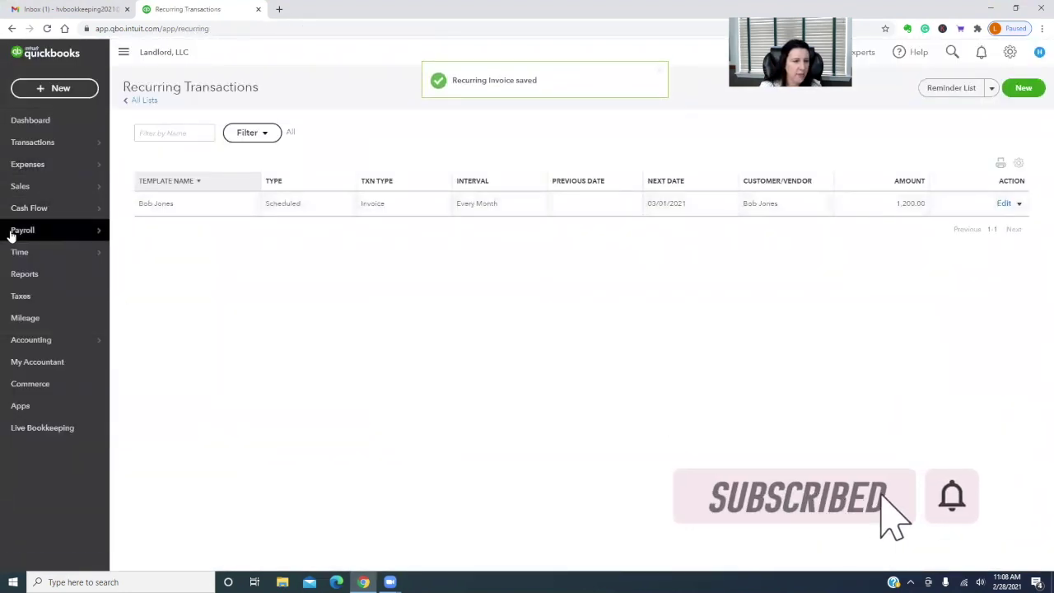
Start a new invoice from the tenant's customer page
mouse_move(75, 191)
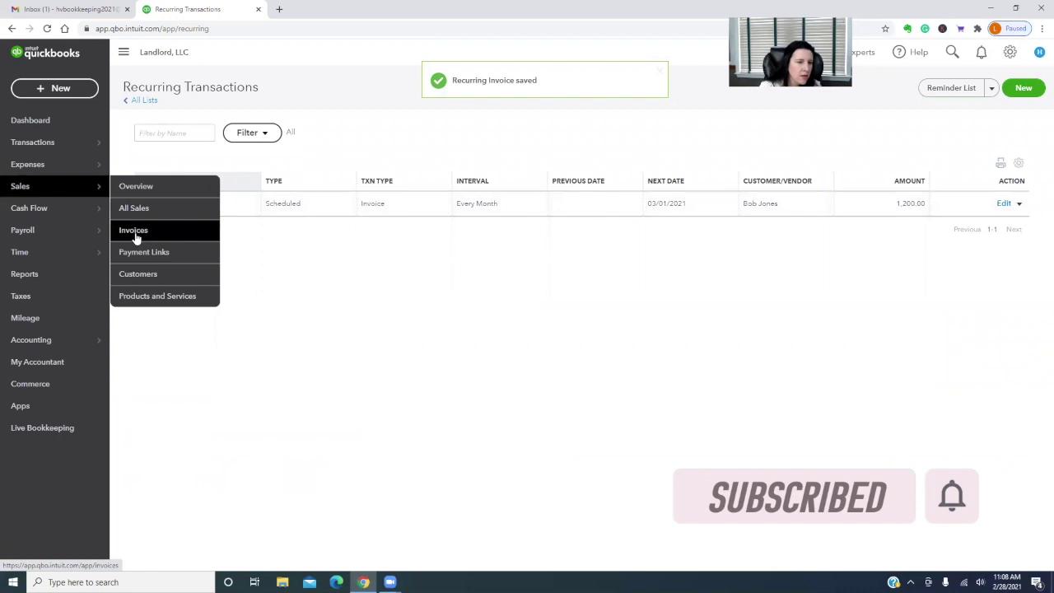
click(138, 273)
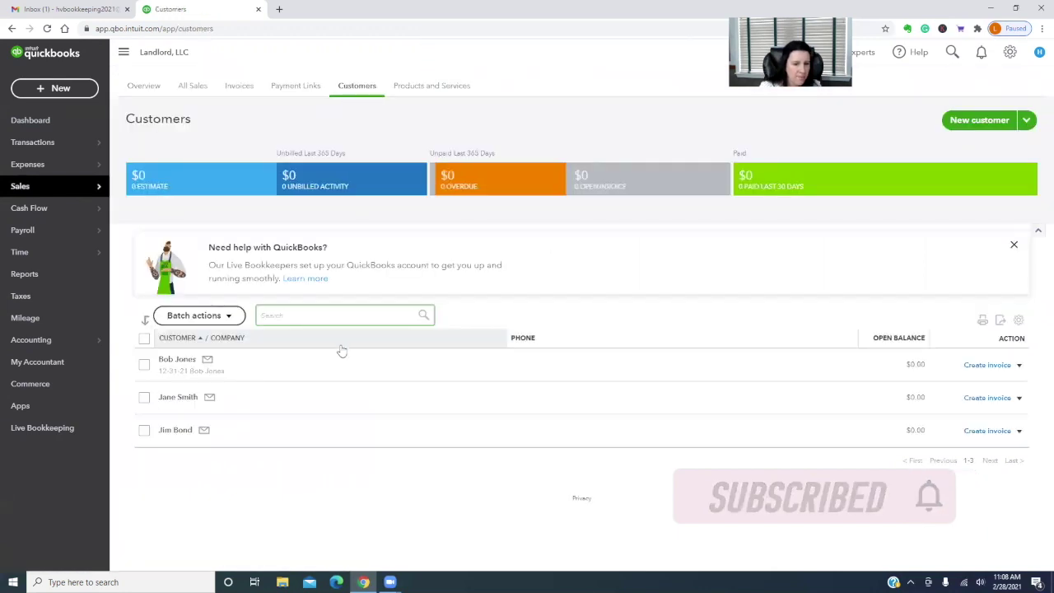
click(164, 360)
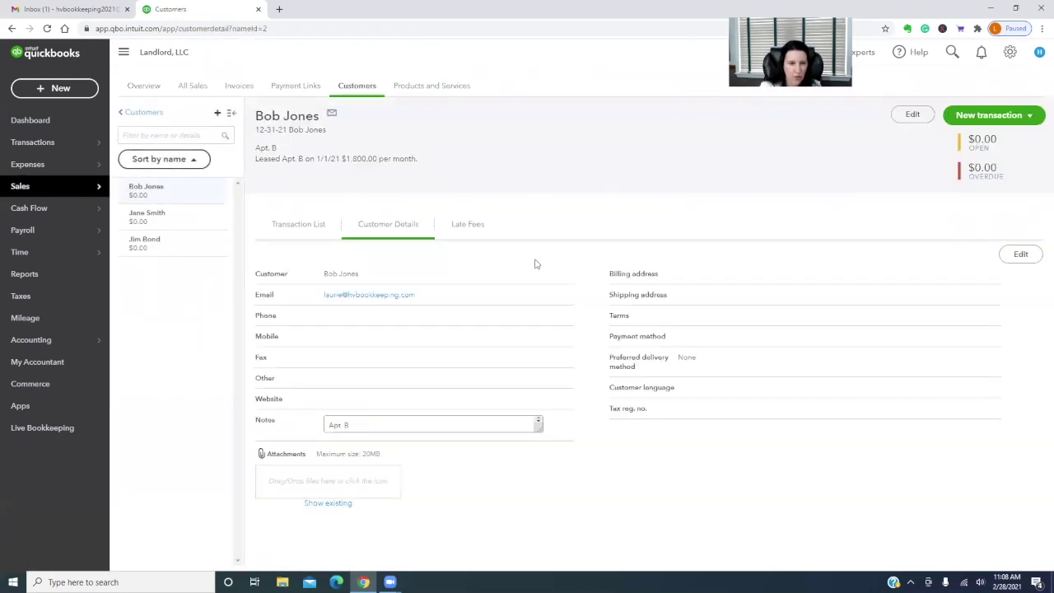
click(313, 226)
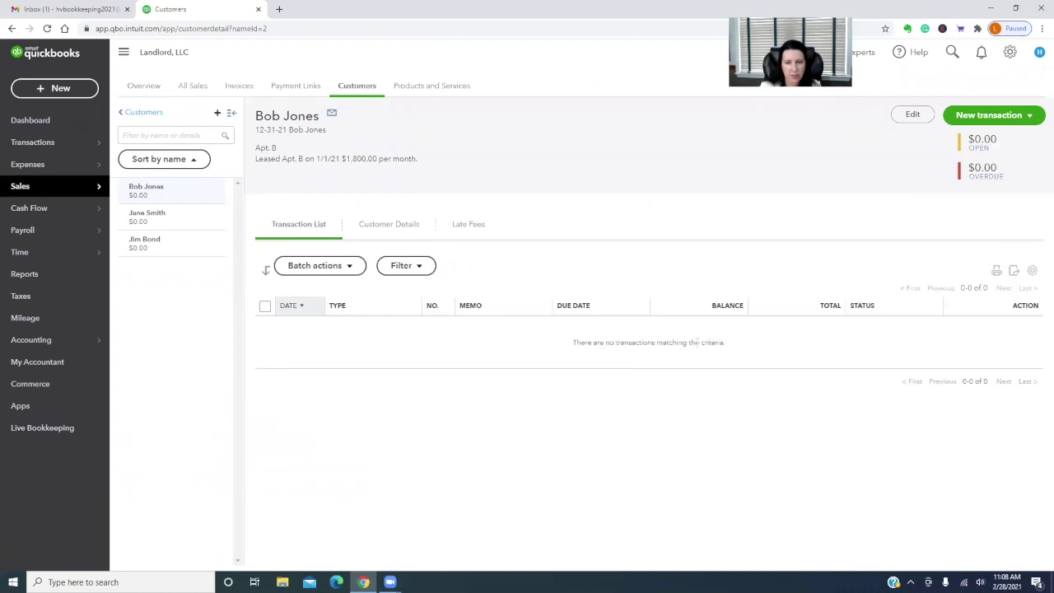
click(984, 115)
click(963, 136)
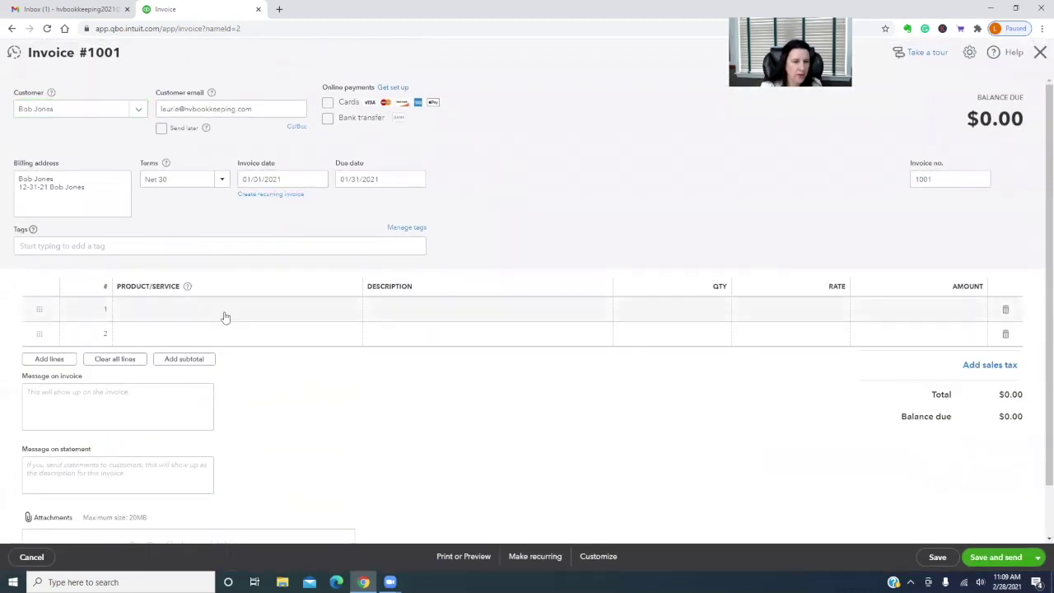
Add an Apt. A rent line for $1,200.00, then save invoice 1001 and reopen it
click(224, 311)
text(apt)
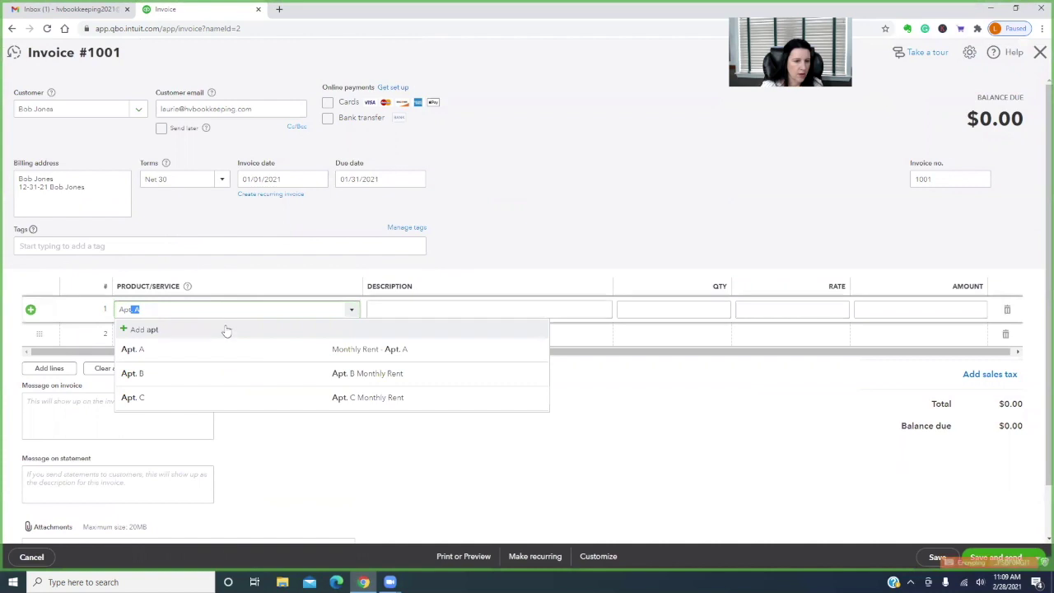
click(219, 353)
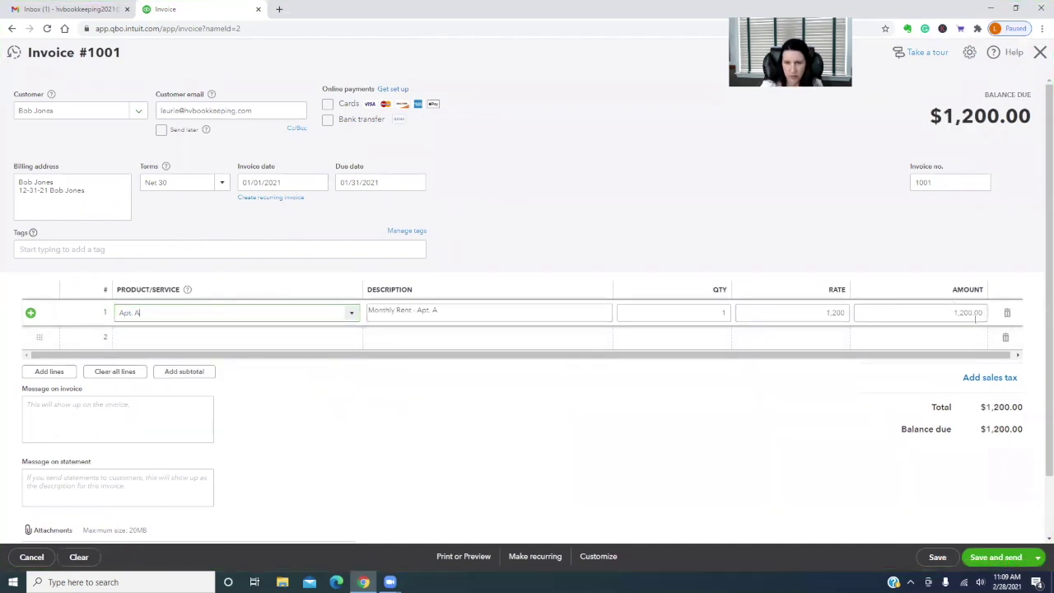
click(1037, 557)
click(972, 521)
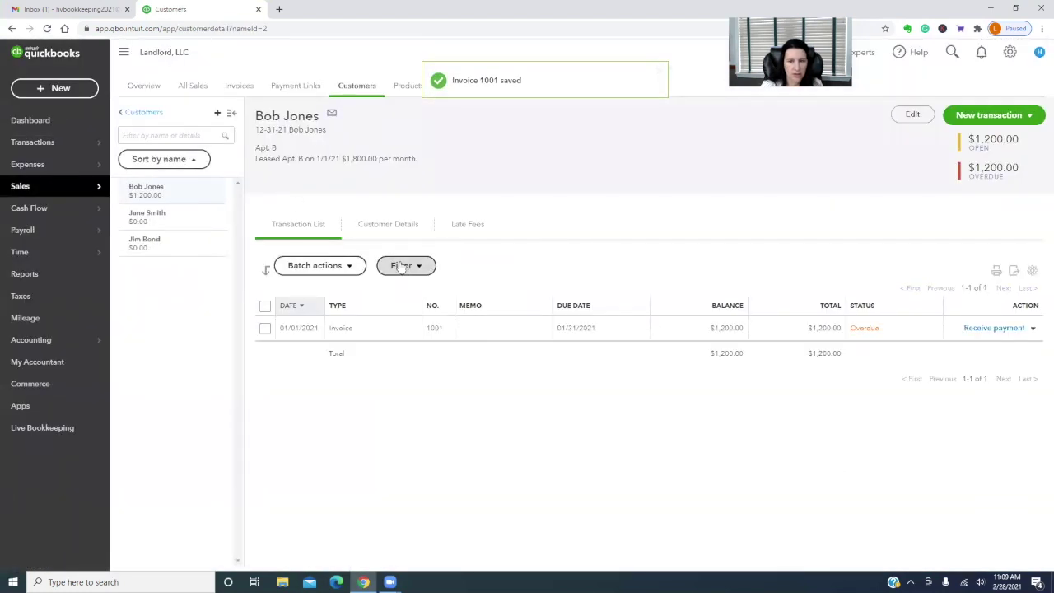
click(358, 329)
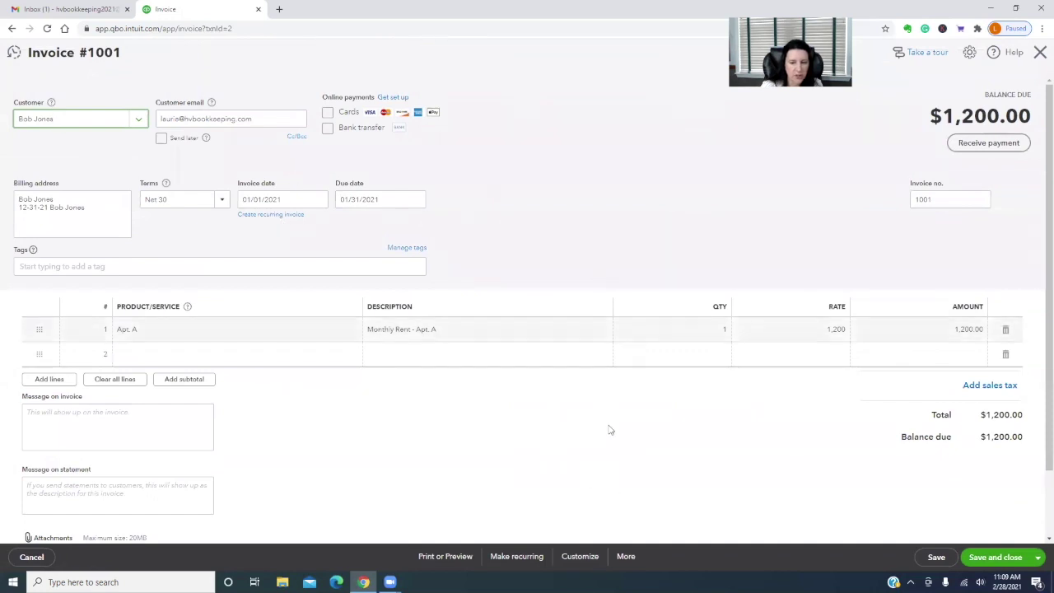
Copy invoice 1001, set the copy's date to 02/01/2021, and save it as invoice 1002
click(626, 557)
click(606, 448)
click(317, 241)
click(340, 269)
click(262, 304)
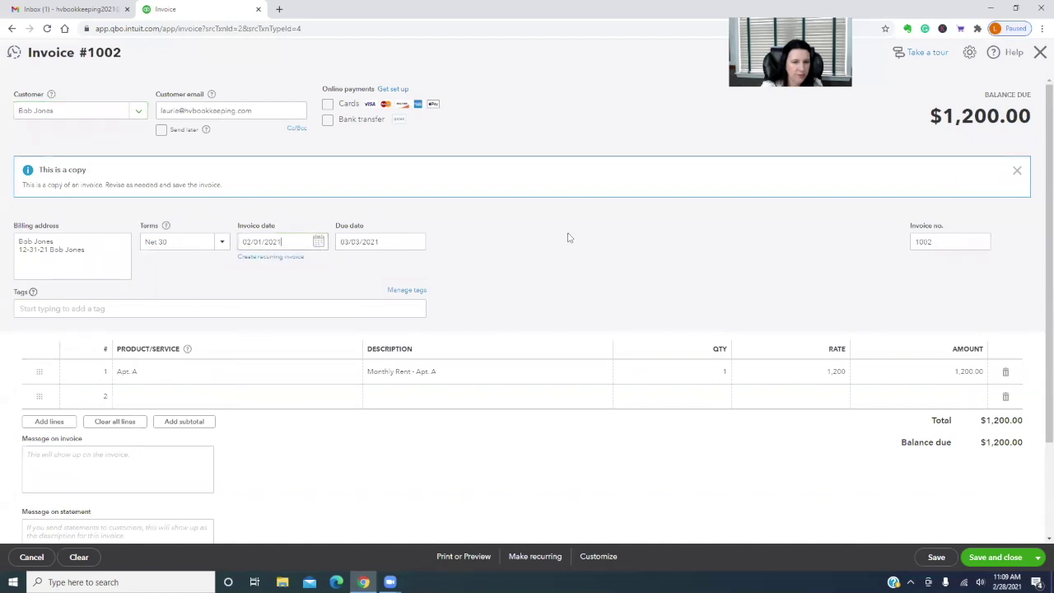
click(1000, 558)
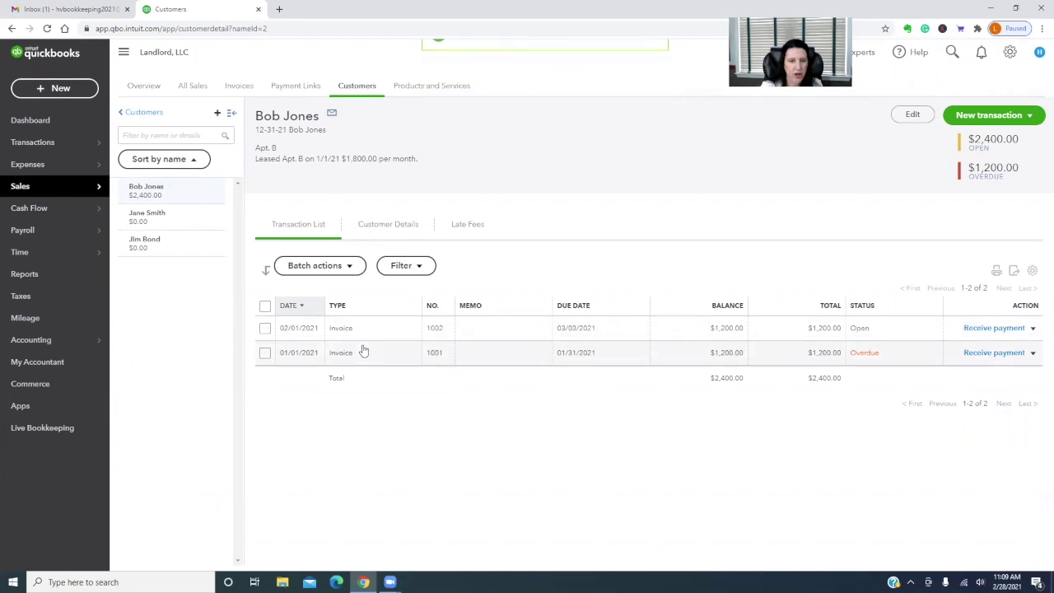
Switch the monthly rent template's terms from Net 30 to Due on receipt and save the template
click(1011, 52)
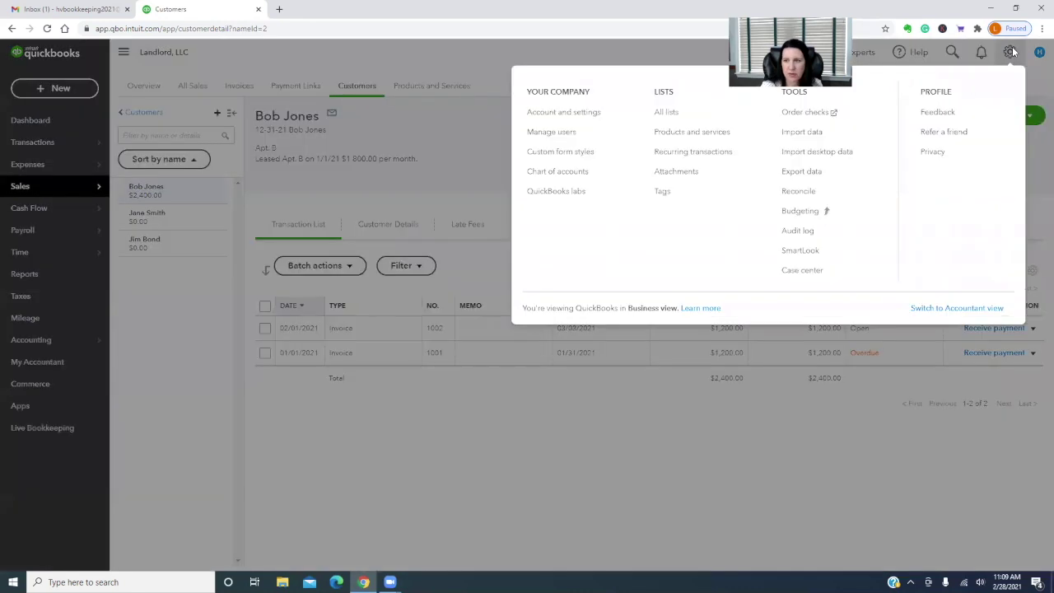
click(701, 155)
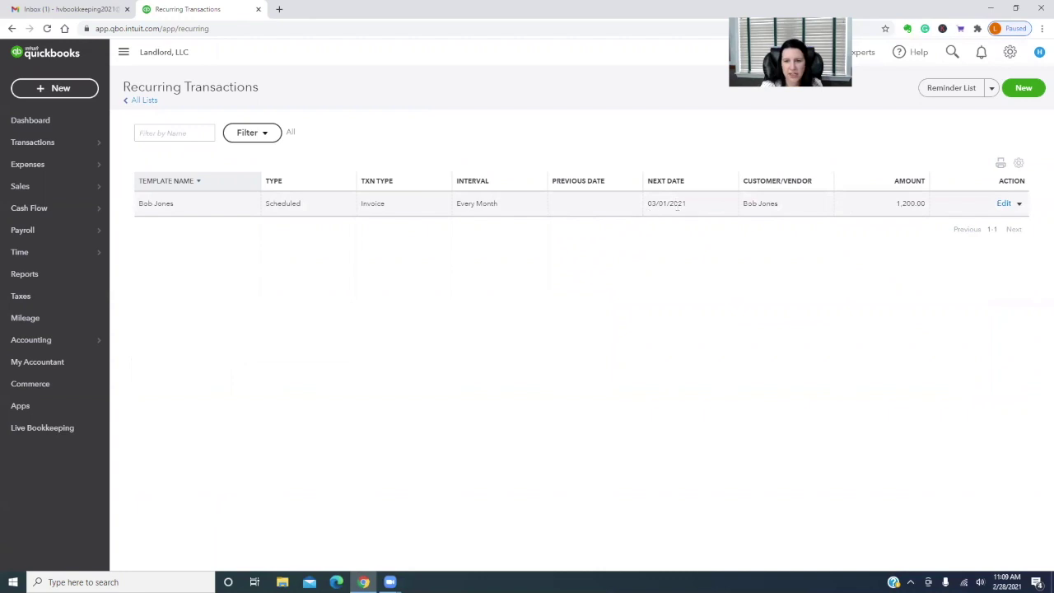
click(1003, 204)
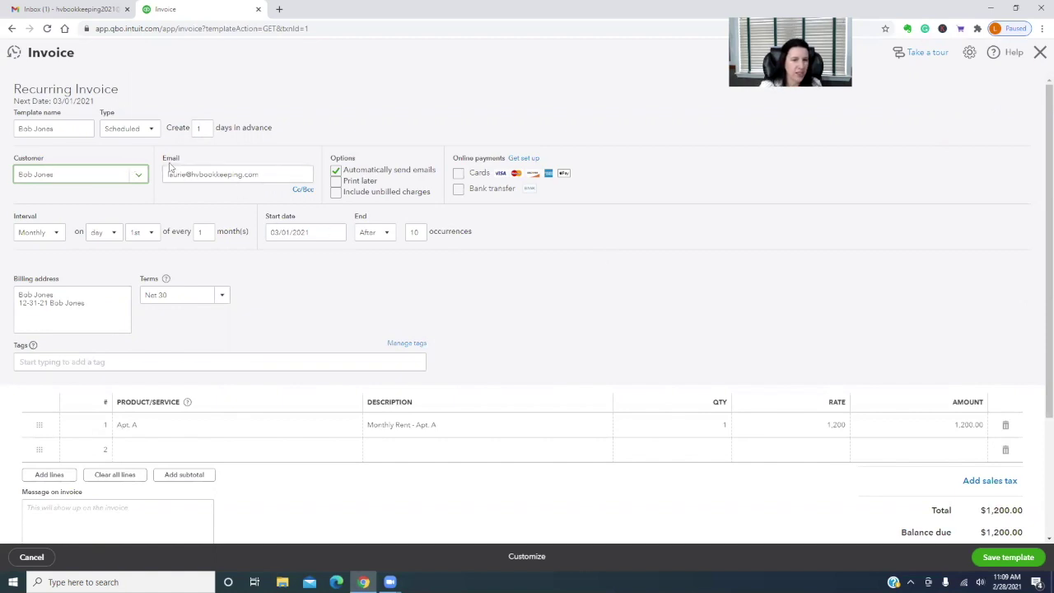
click(302, 190)
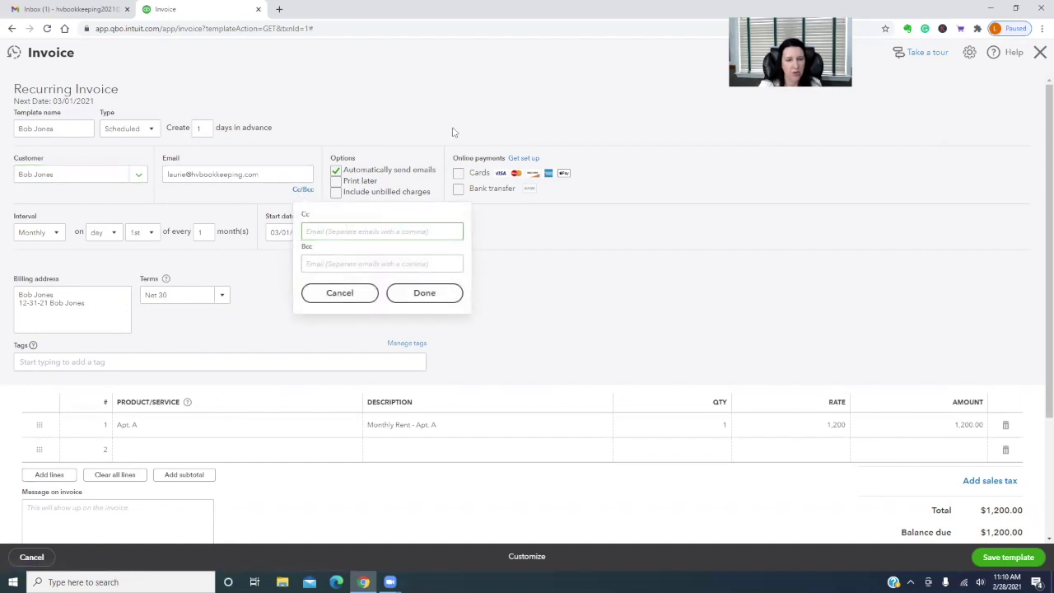
click(565, 236)
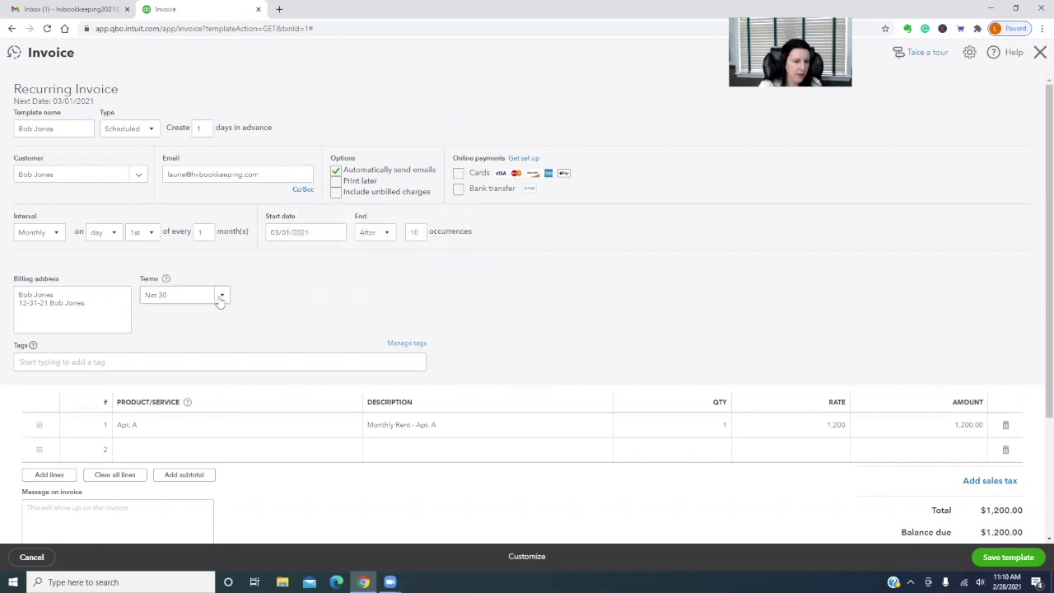
click(221, 297)
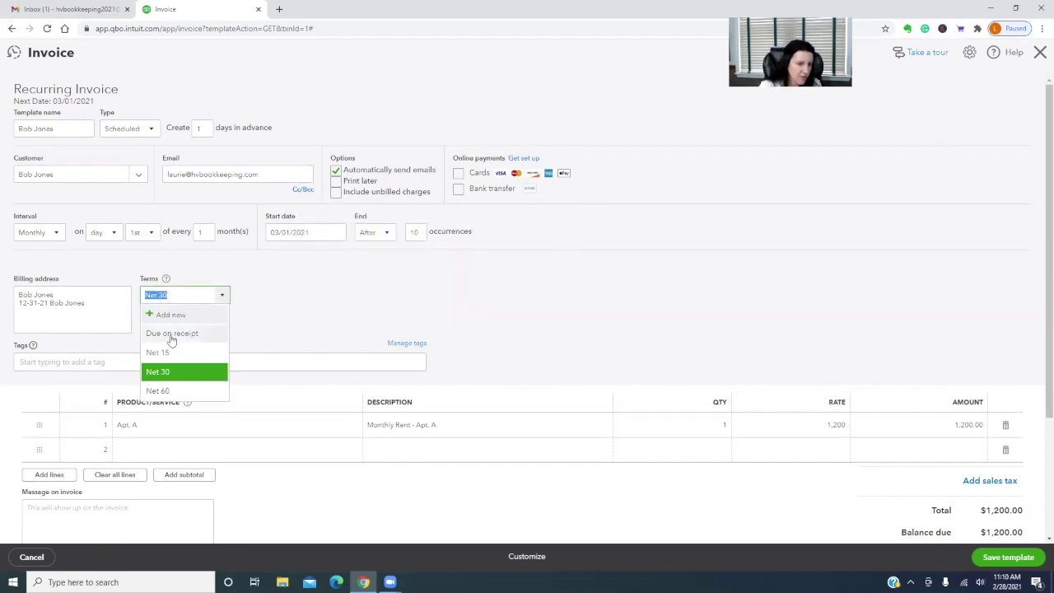
click(170, 334)
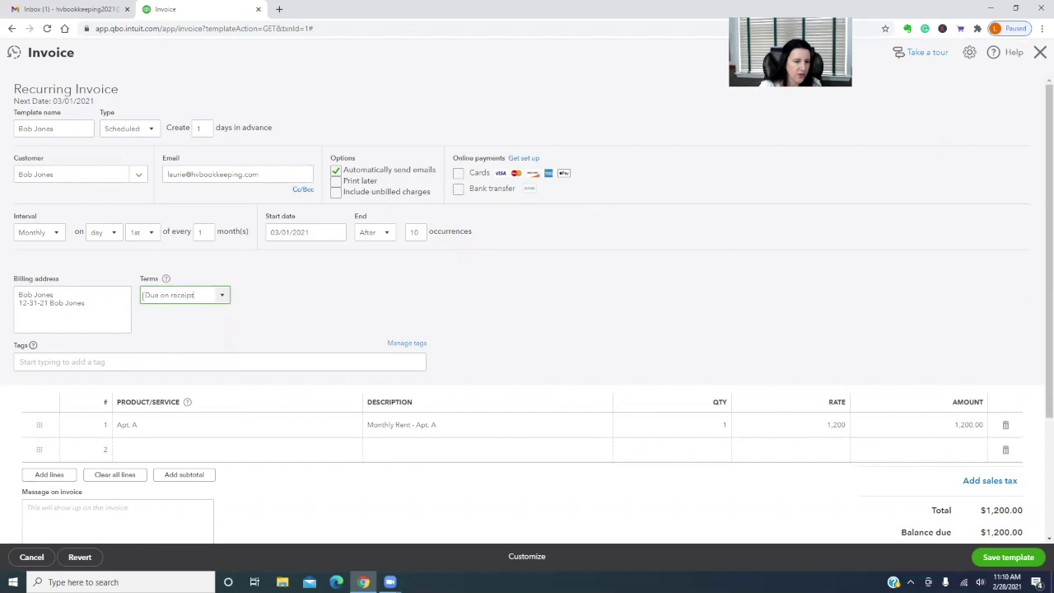
click(1010, 558)
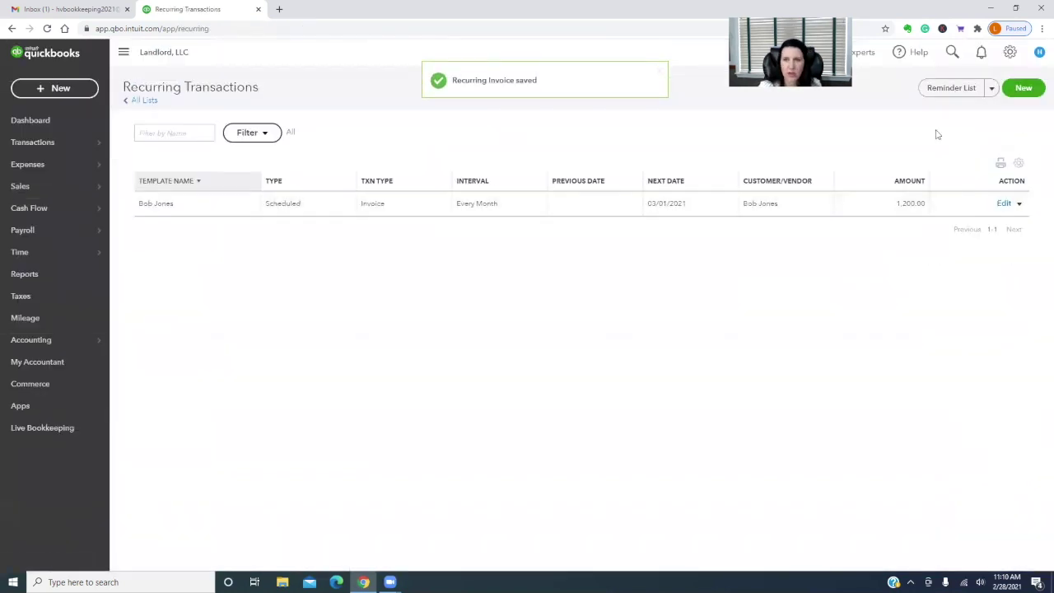
Set Due on receipt as the tenant's default terms, leave delivery method as None, and save the record
mouse_move(31, 186)
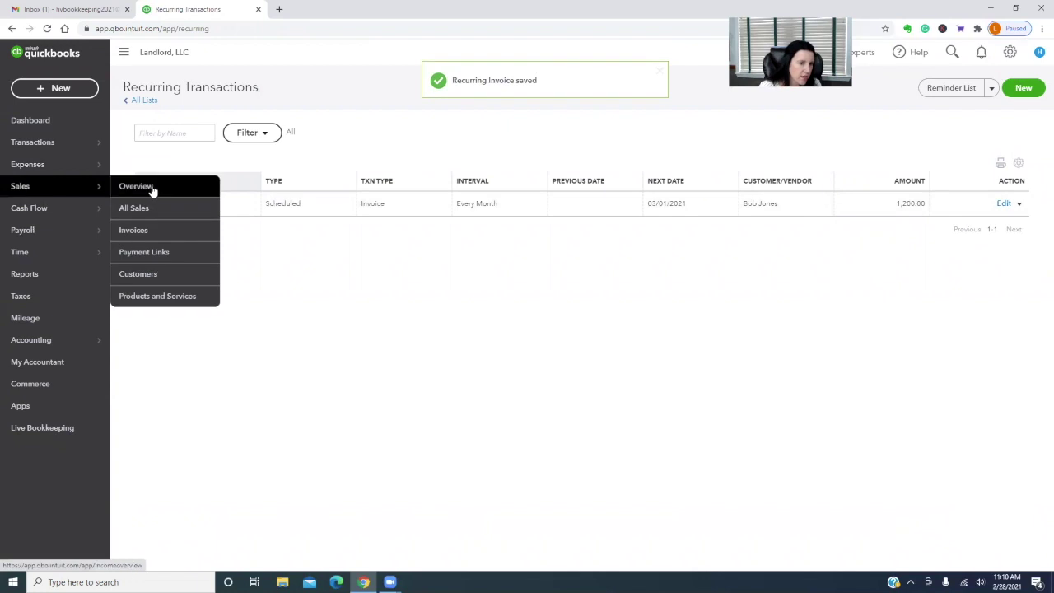
click(140, 273)
click(177, 372)
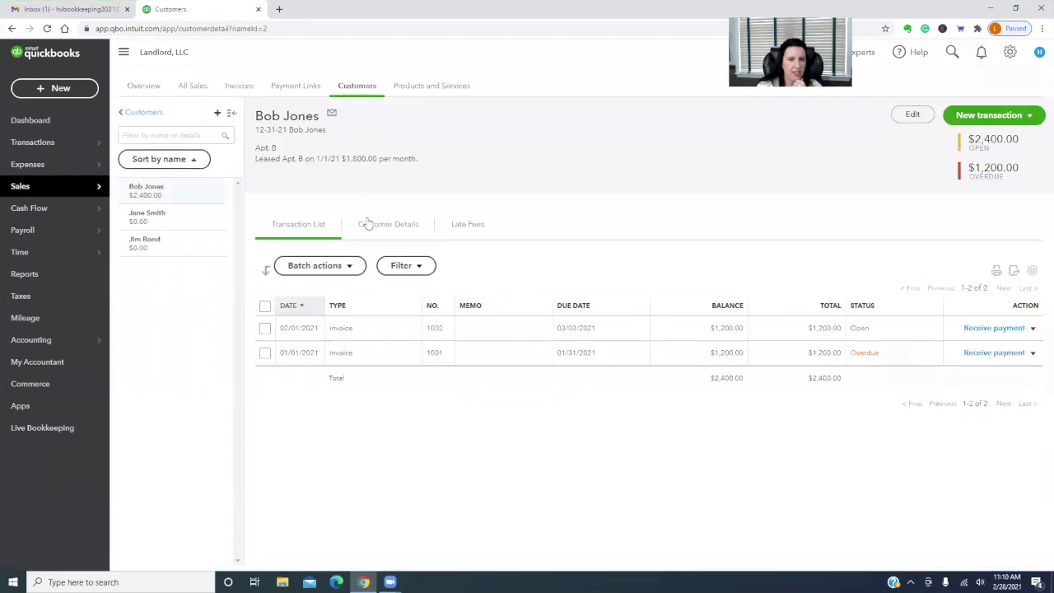
click(912, 116)
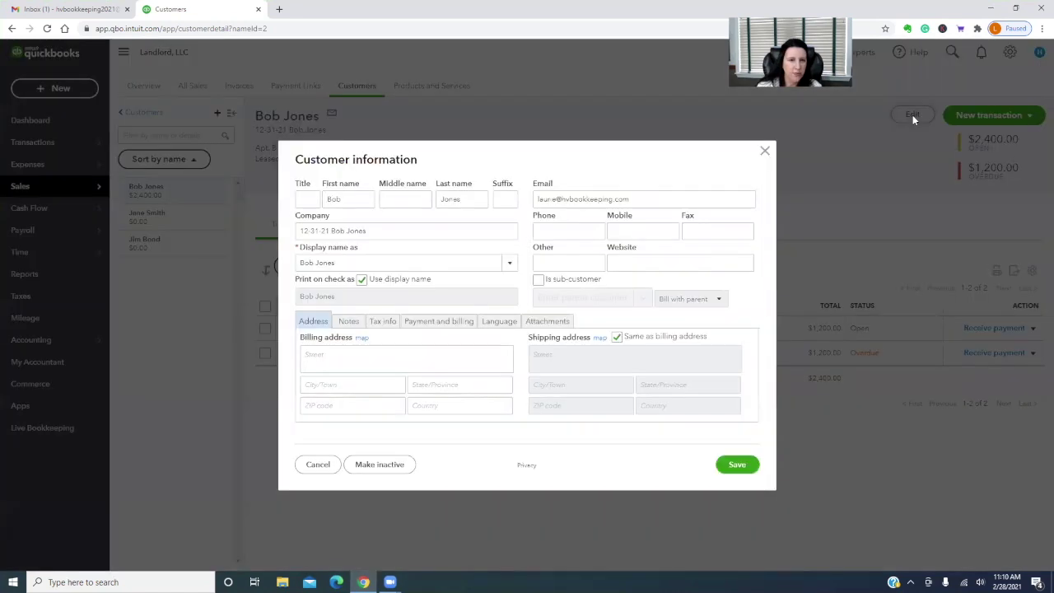
click(439, 321)
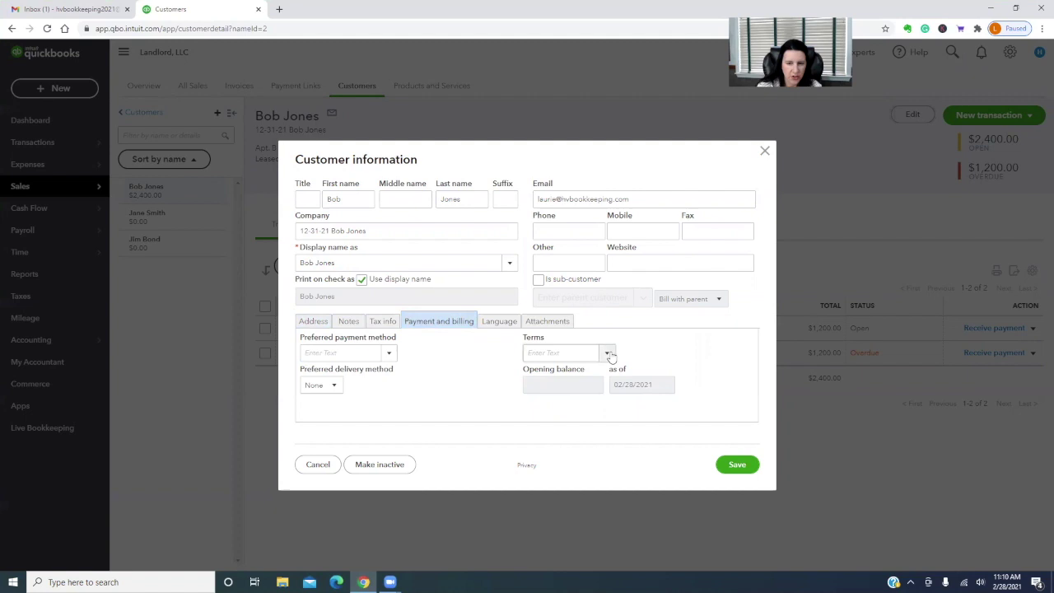
click(607, 353)
click(554, 392)
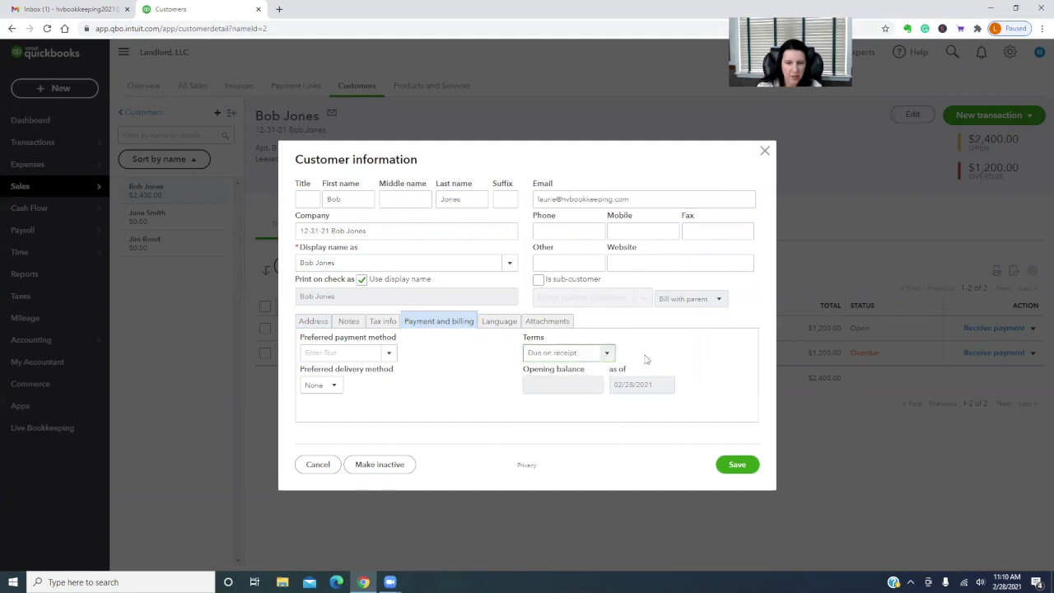
click(334, 385)
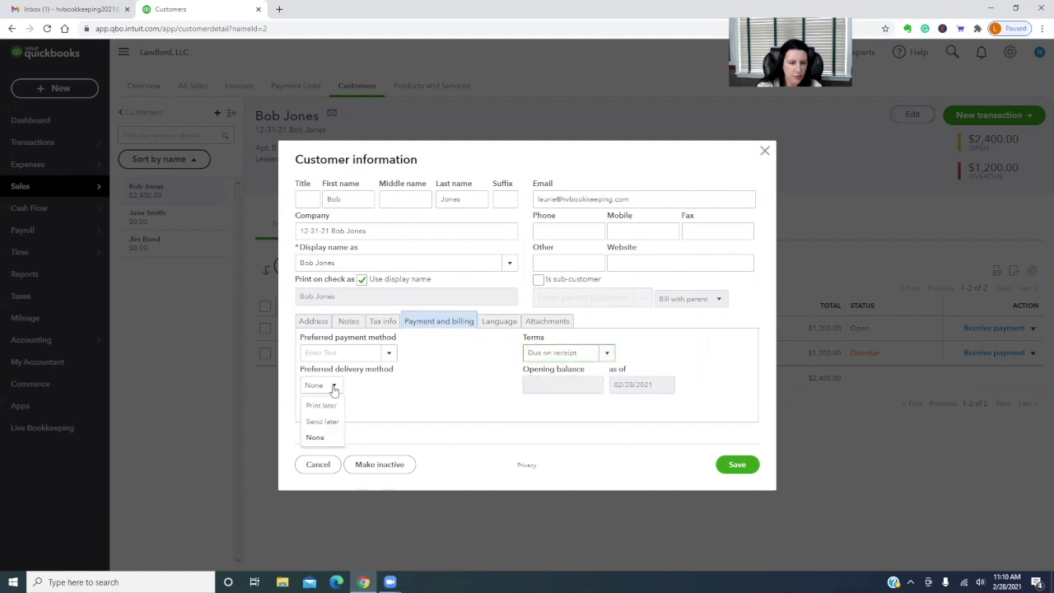
click(381, 397)
click(735, 464)
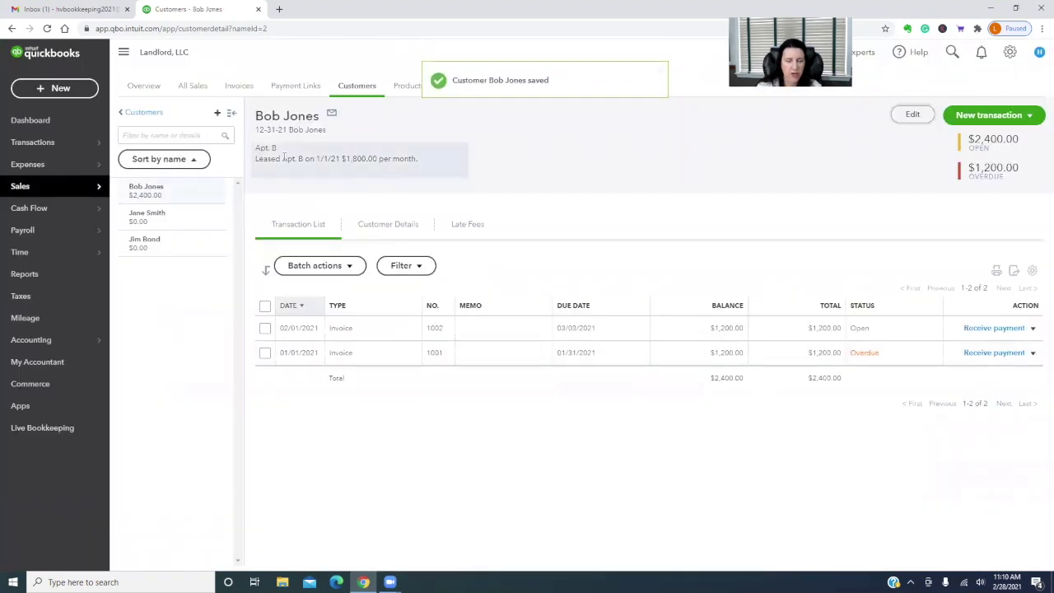
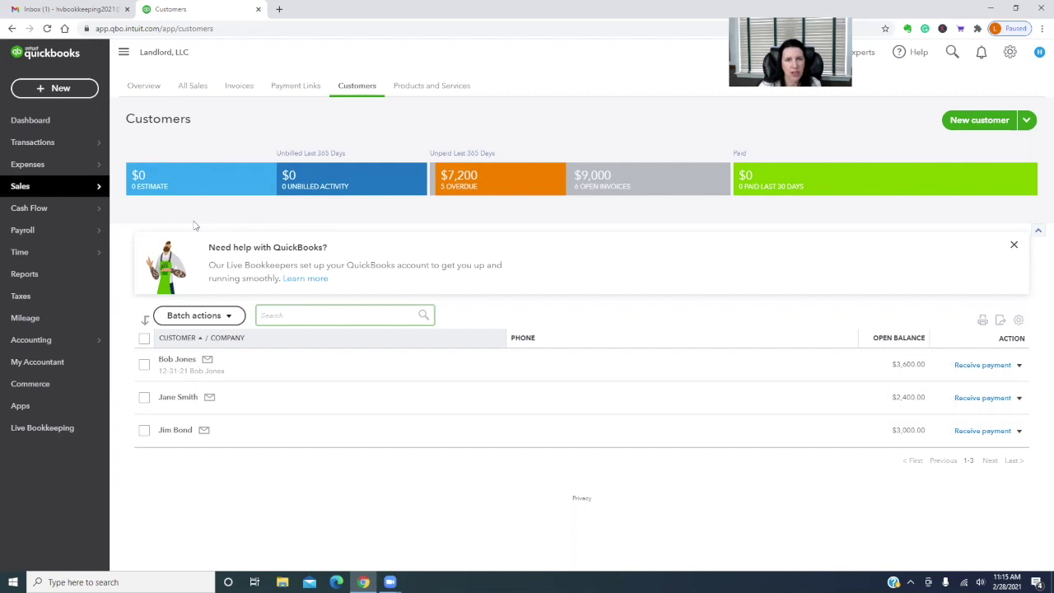
Open the Chart of Accounts and scroll through all 37 accounts, then back to the top
mouse_move(58, 342)
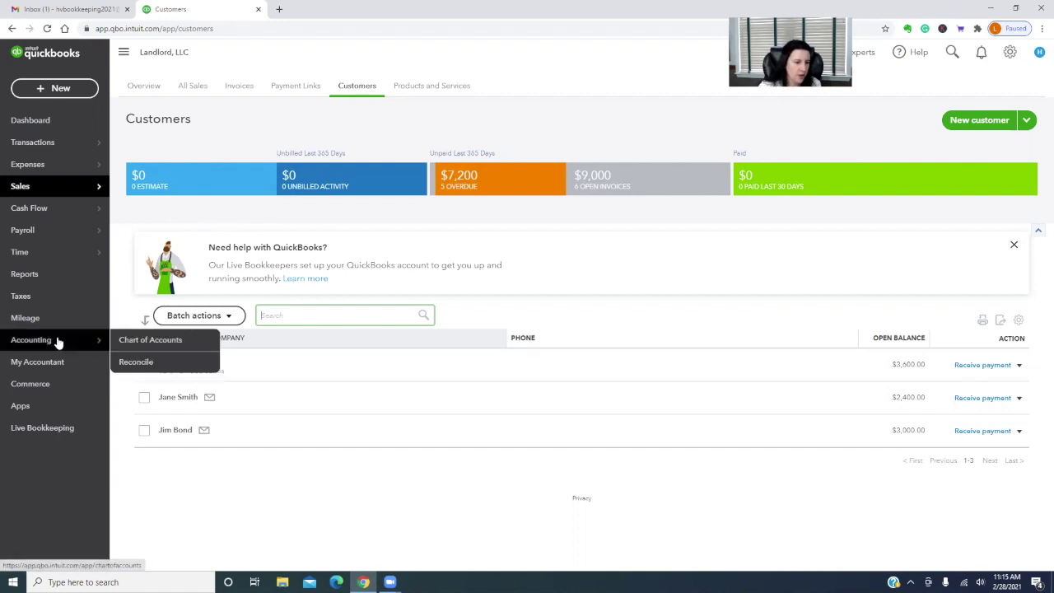
click(149, 339)
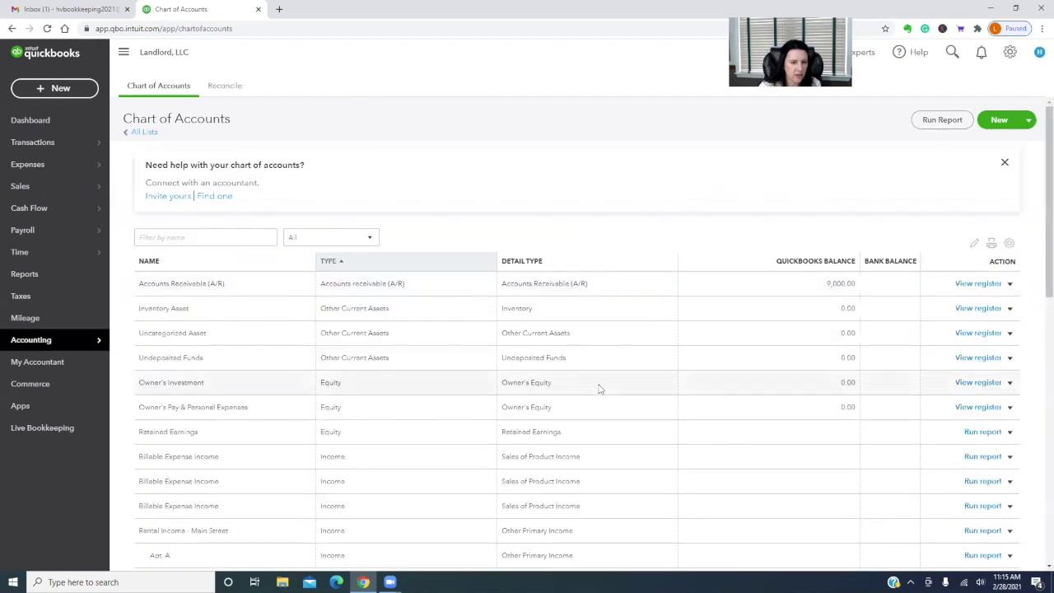
scroll(600, 389, down, 5)
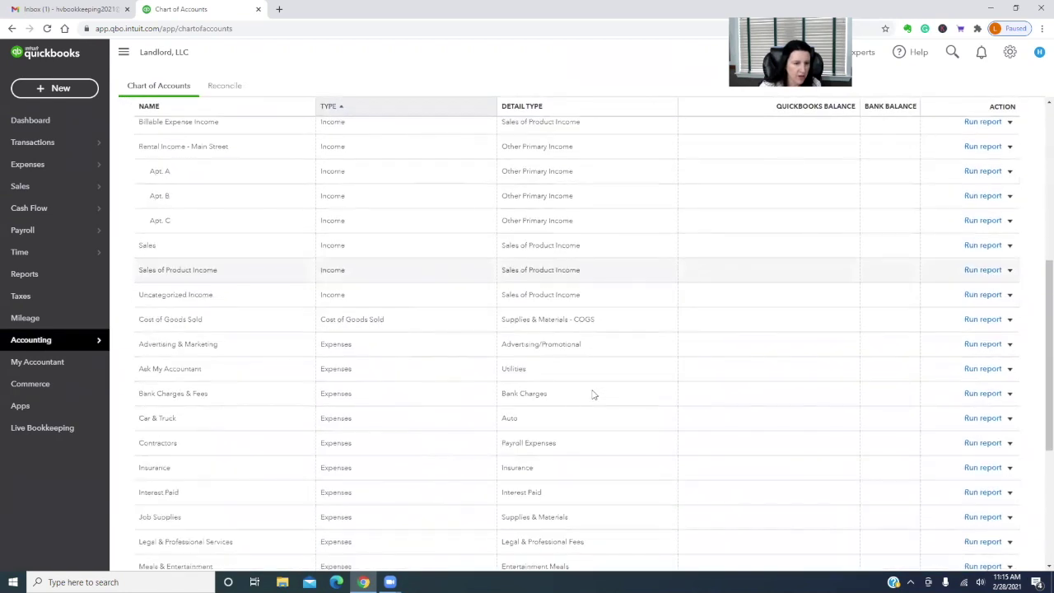
scroll(593, 394, down, 2)
scroll(593, 394, down, 2)
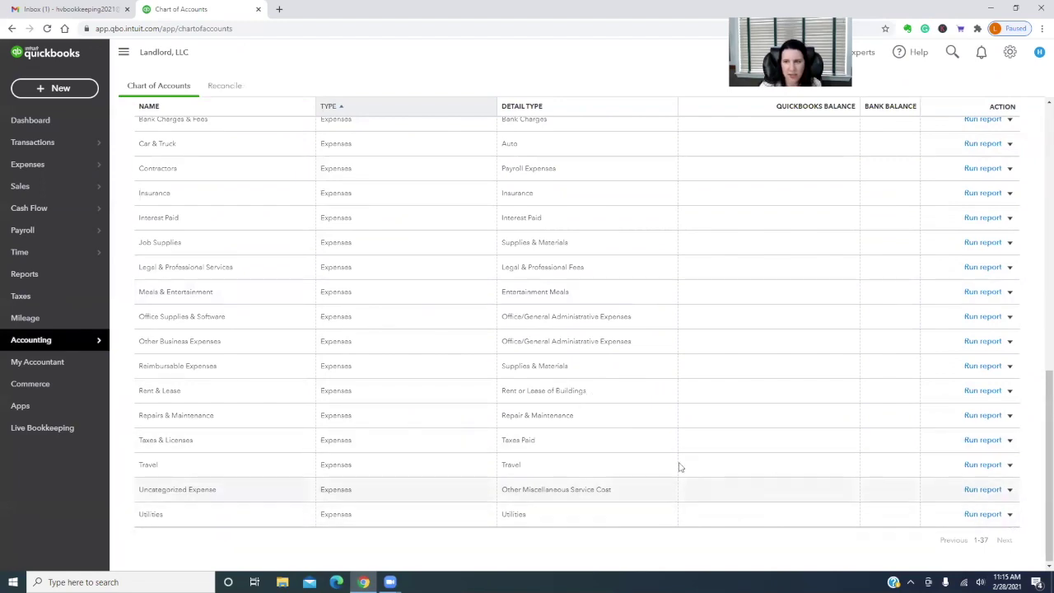
scroll(677, 461, up, 1)
scroll(678, 461, up, 8)
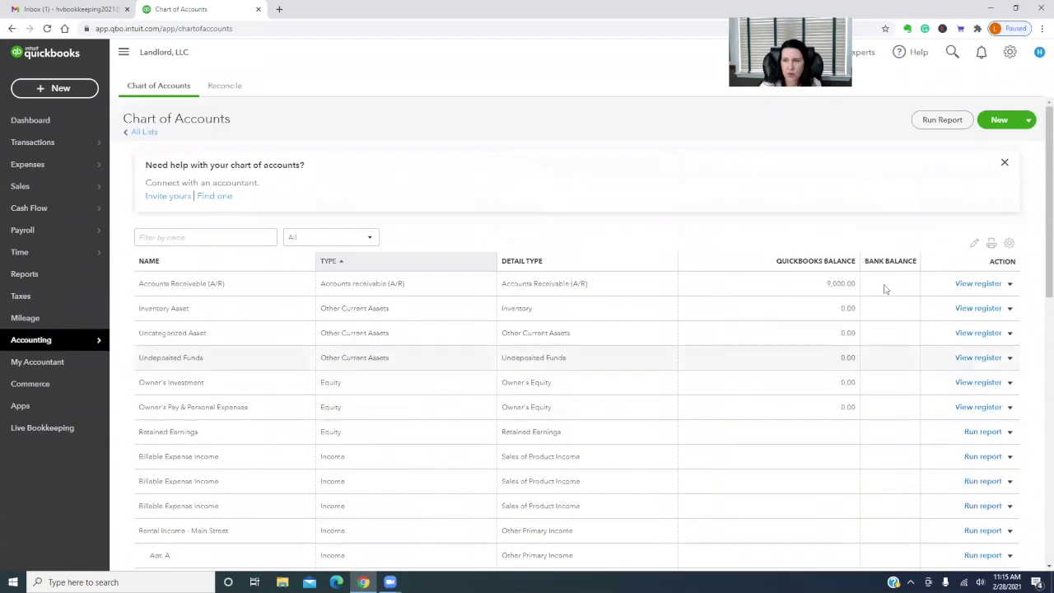
click(1000, 122)
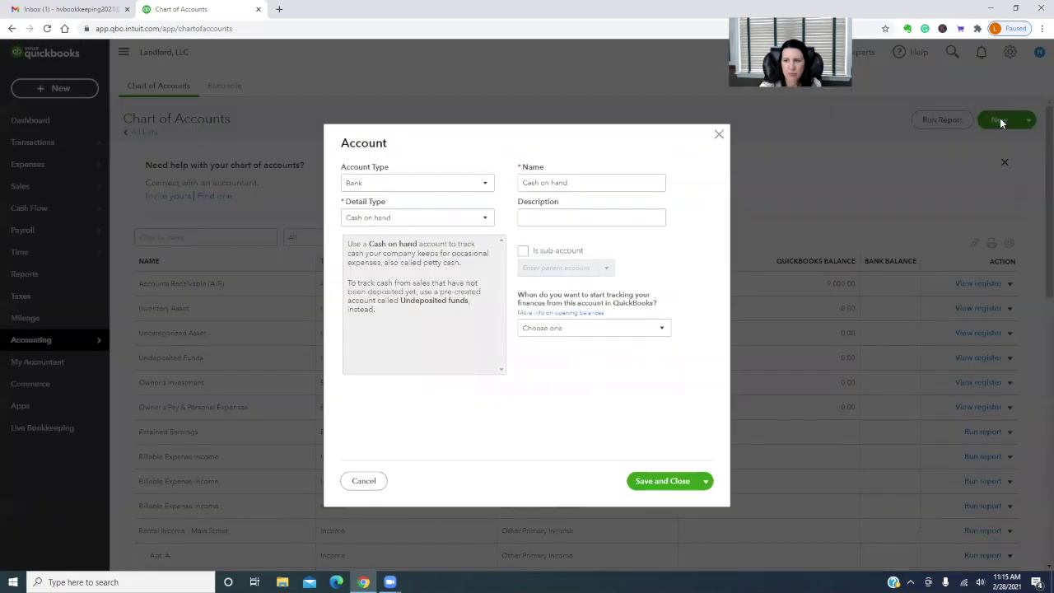
click(428, 183)
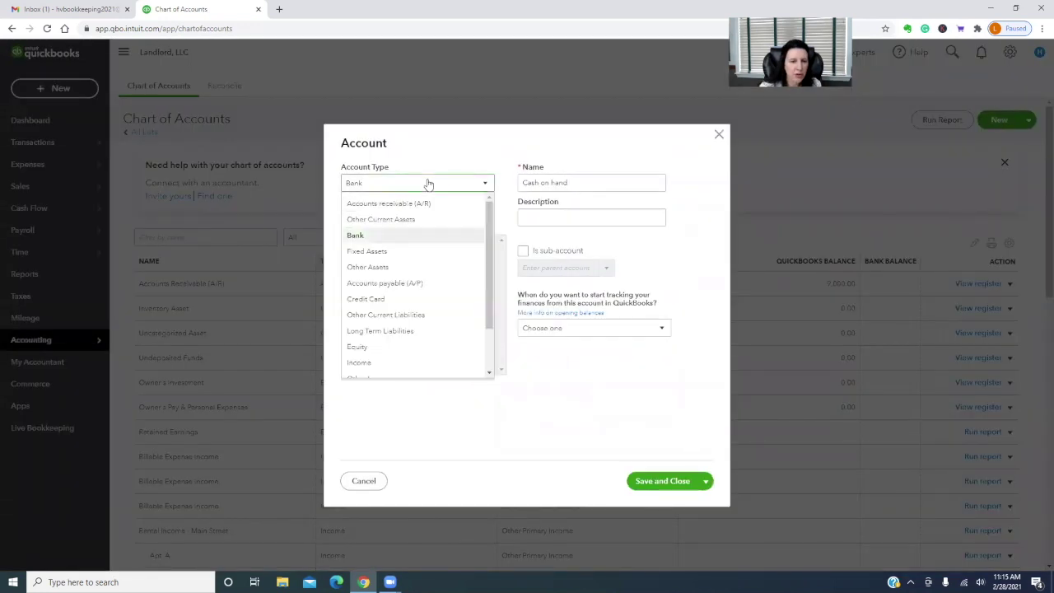
scroll(424, 319, down, 2)
click(370, 353)
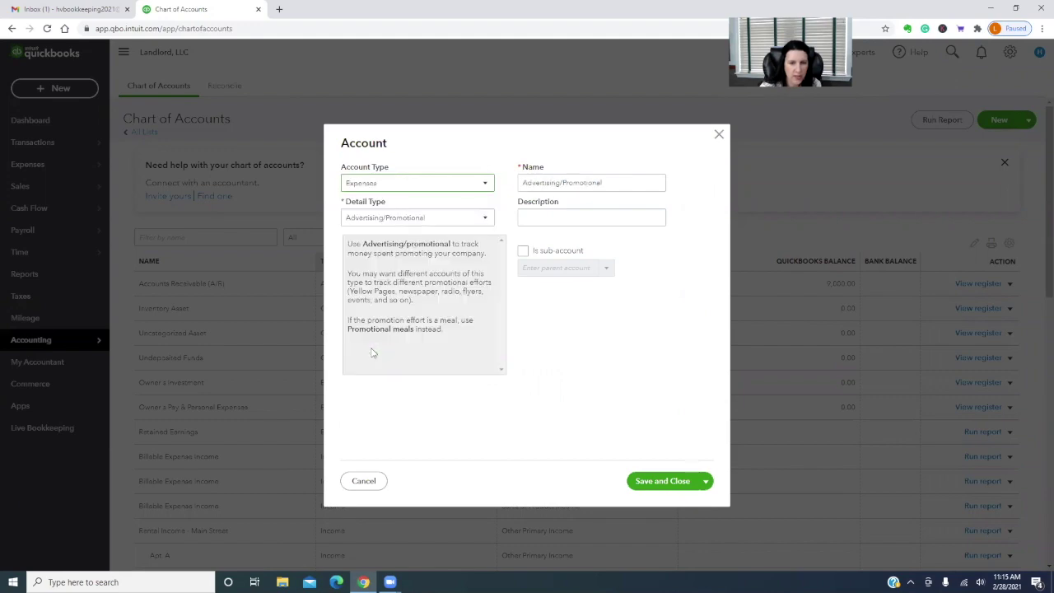
click(441, 216)
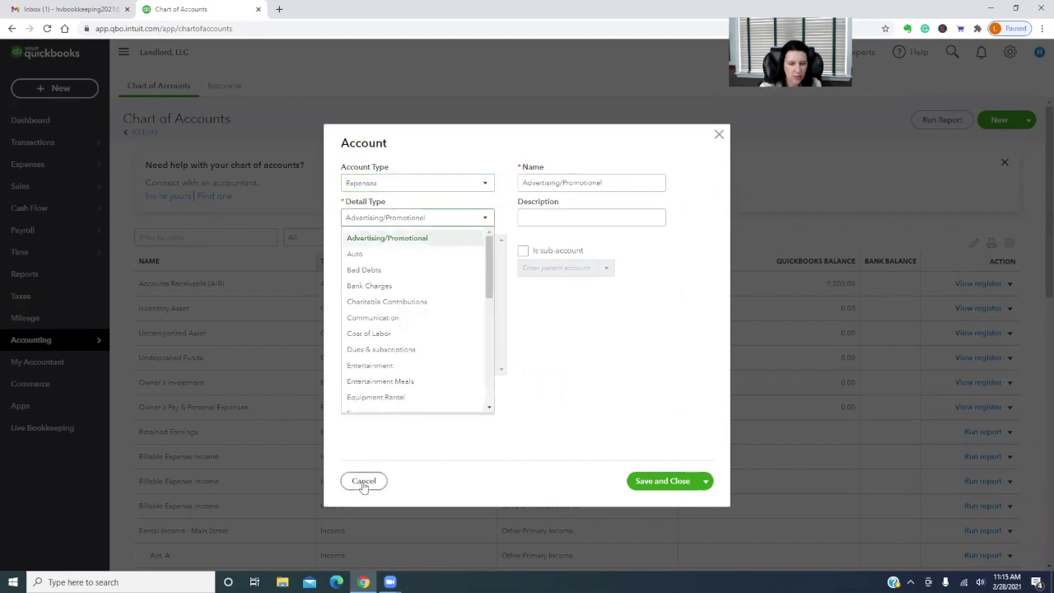
click(364, 480)
scroll(587, 475, down, 3)
scroll(587, 475, down, 5)
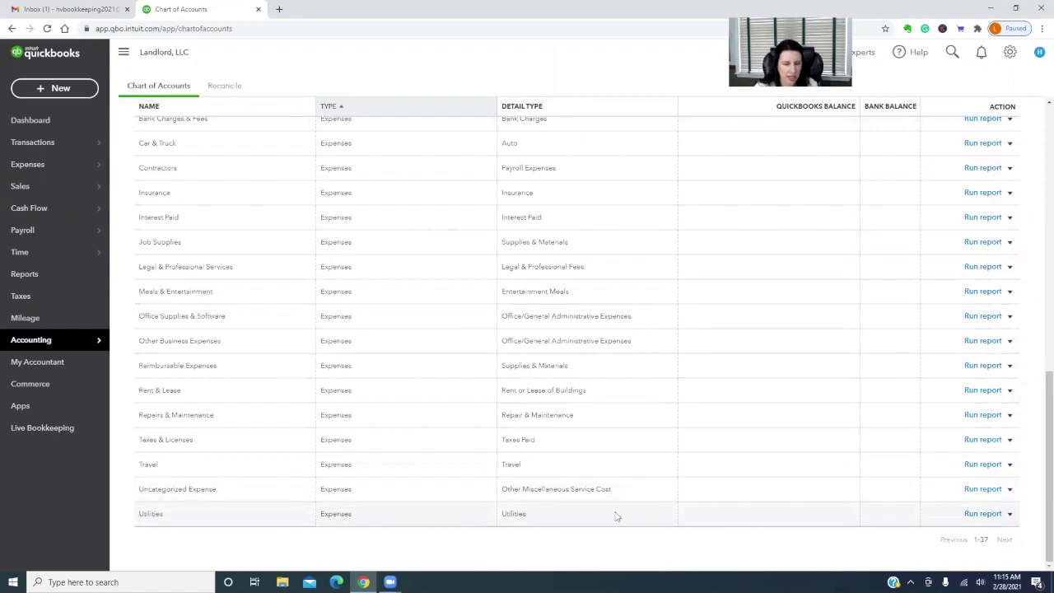
scroll(616, 515, up, 1)
scroll(616, 515, up, 10)
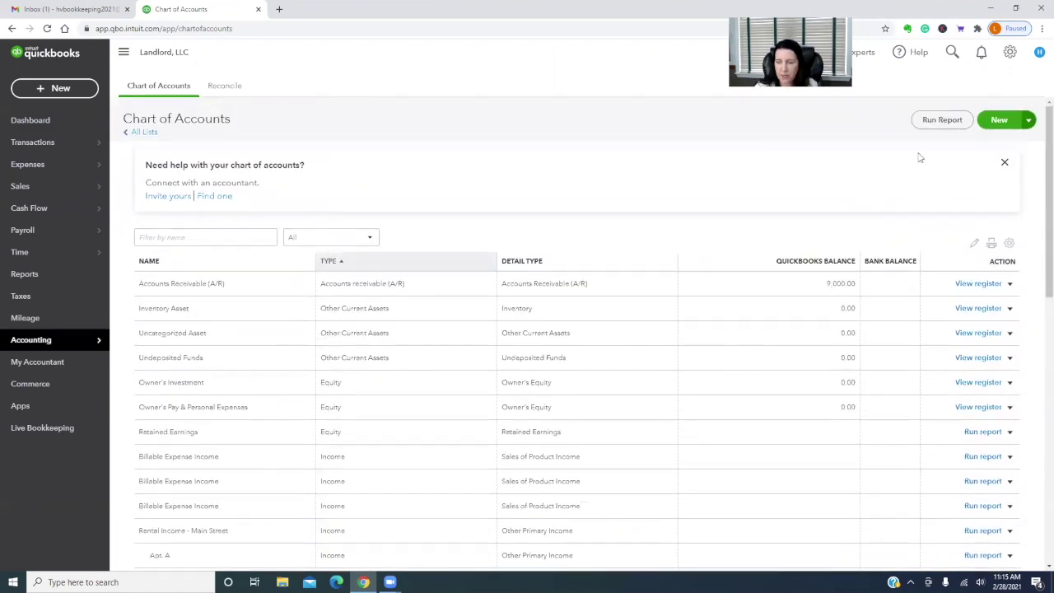
Create an Apt A - Utilities expense account with Utilities detail type, as a sub-account of Utilities
click(997, 121)
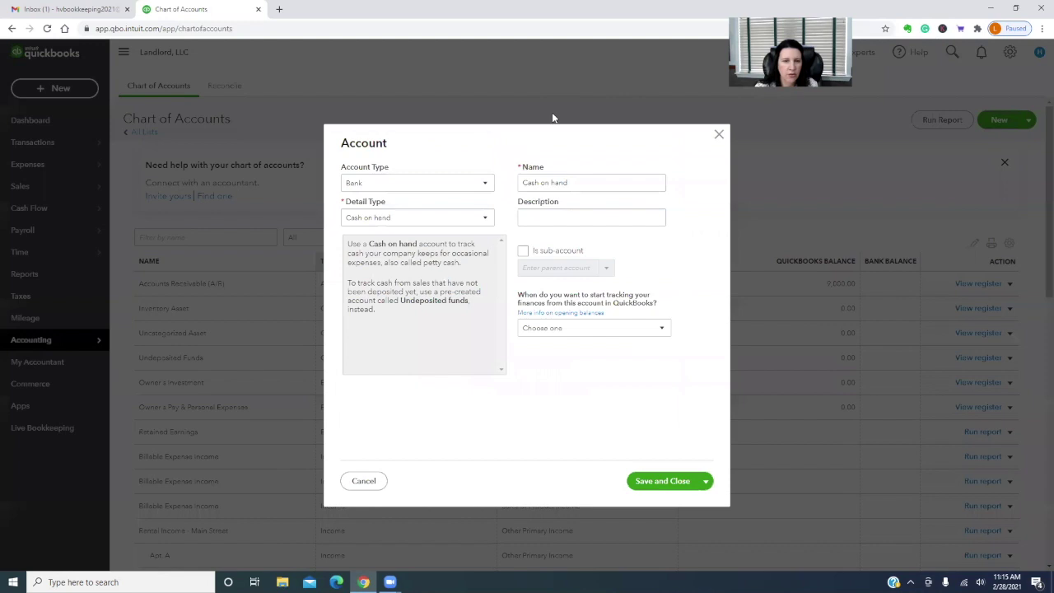
click(439, 184)
scroll(420, 305, down, 2)
click(378, 360)
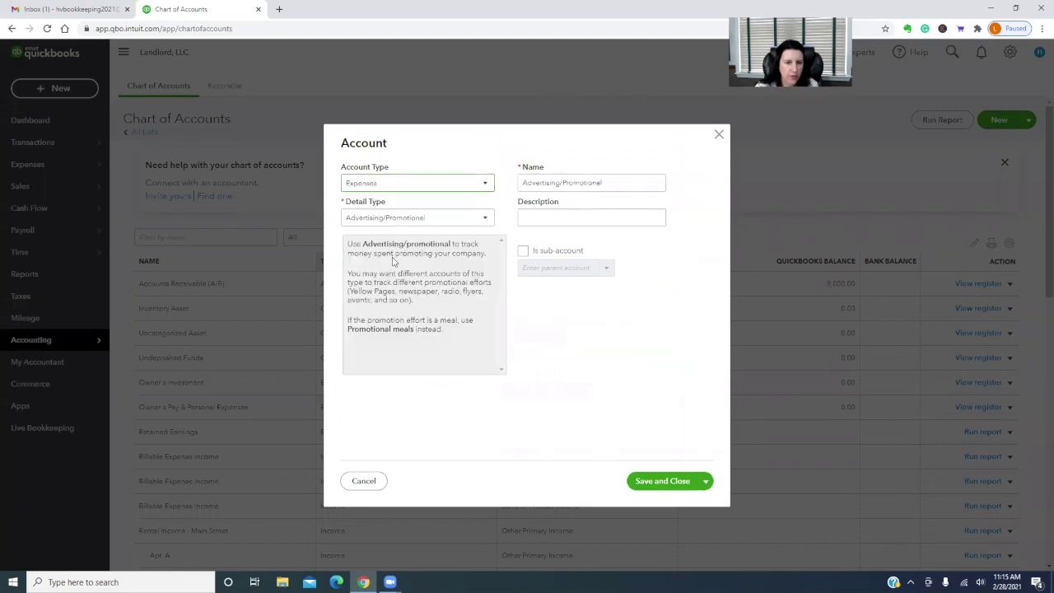
click(416, 219)
scroll(415, 333, down, 10)
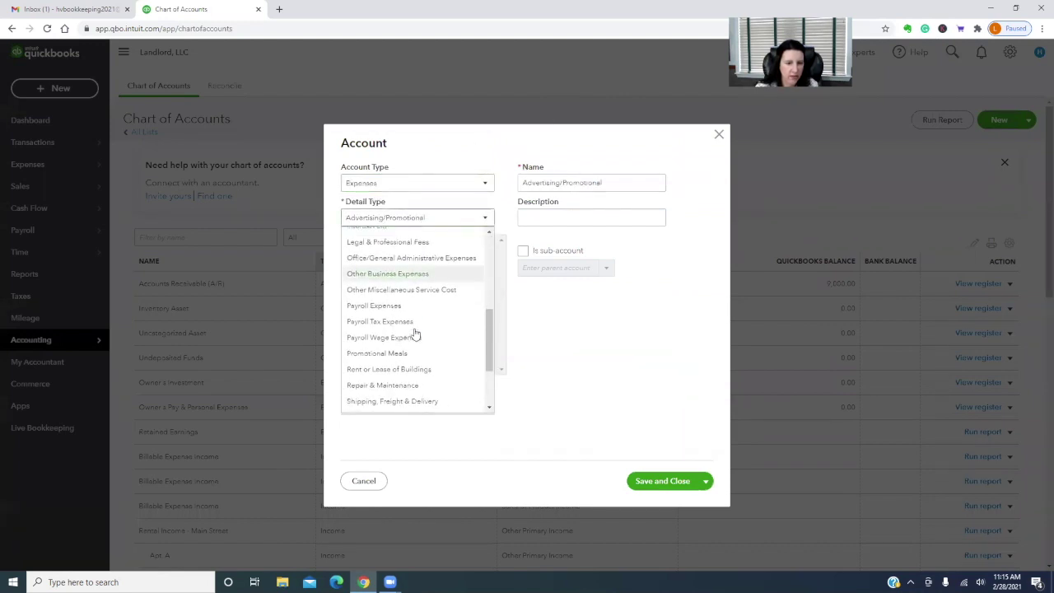
click(362, 402)
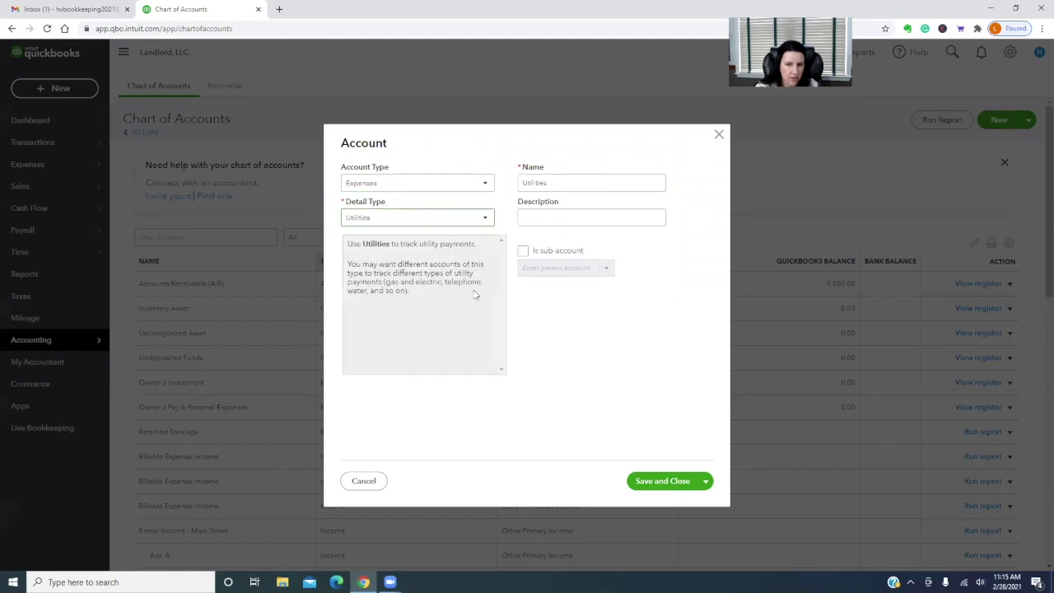
click(523, 251)
text(util)
click(536, 288)
double_click(561, 183)
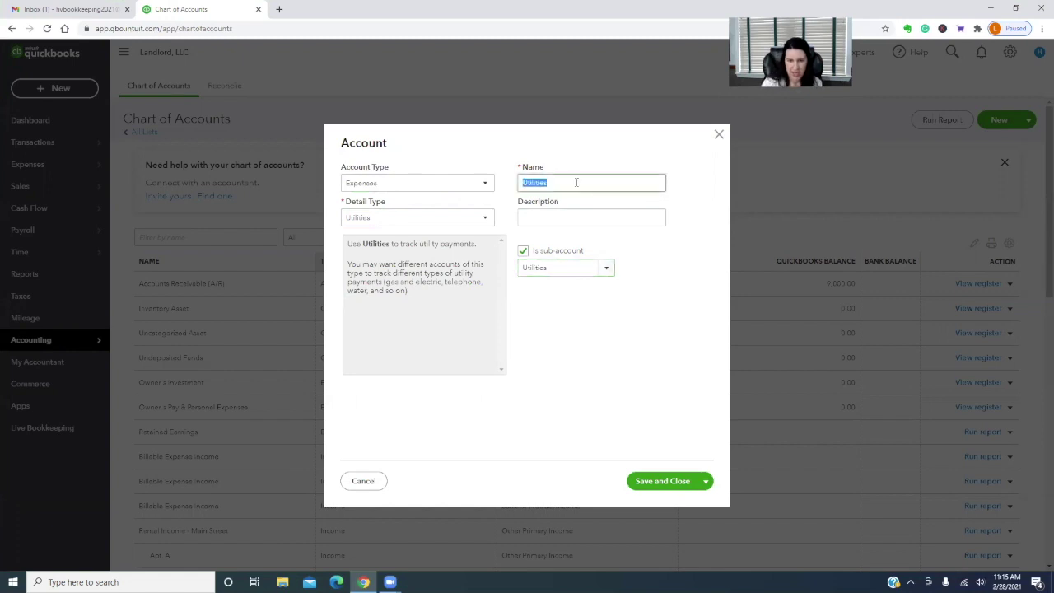
text(Apt A)
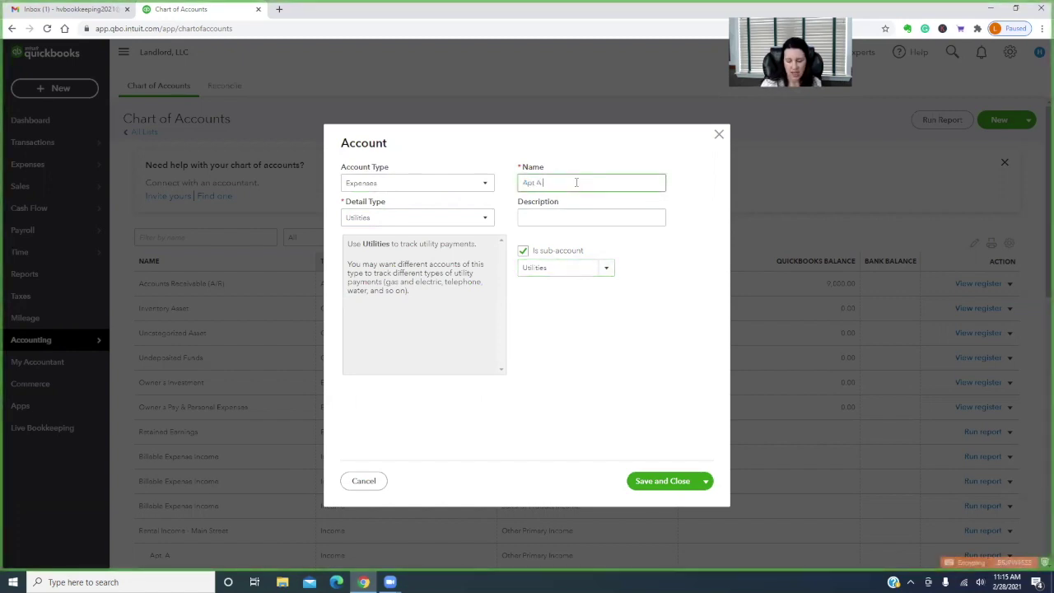
text( - Utilities Expense)
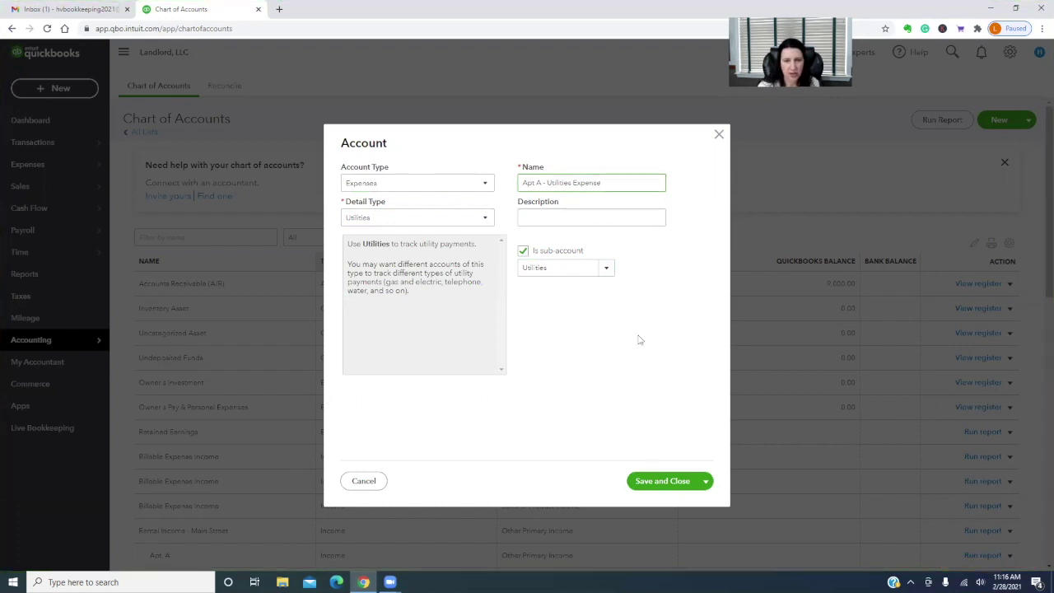
click(706, 482)
click(682, 502)
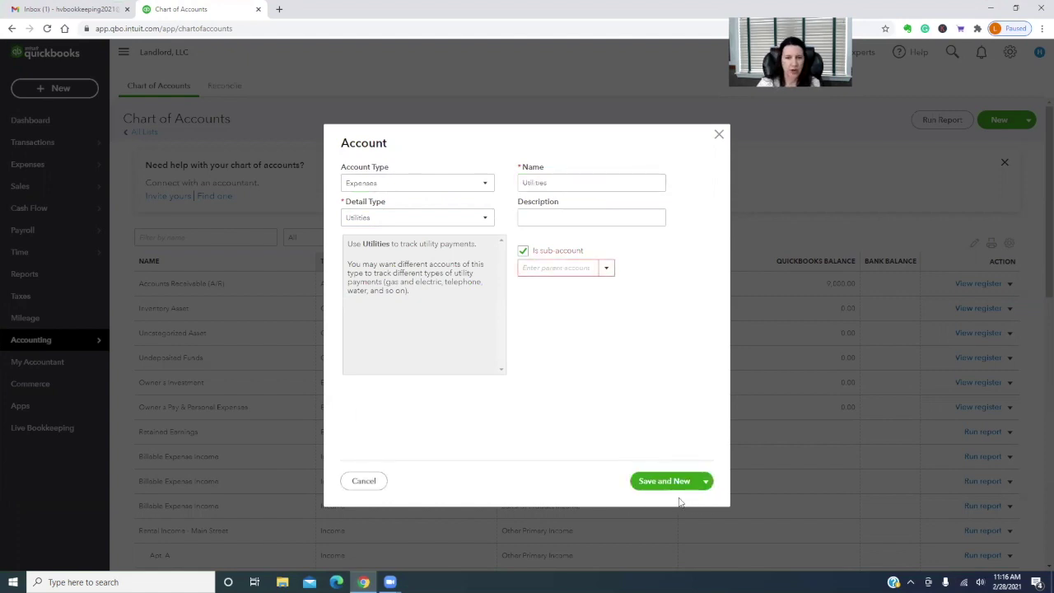
Add Apt. B - Utilities Expense as another sub-account of Utilities
click(538, 263)
text(ut)
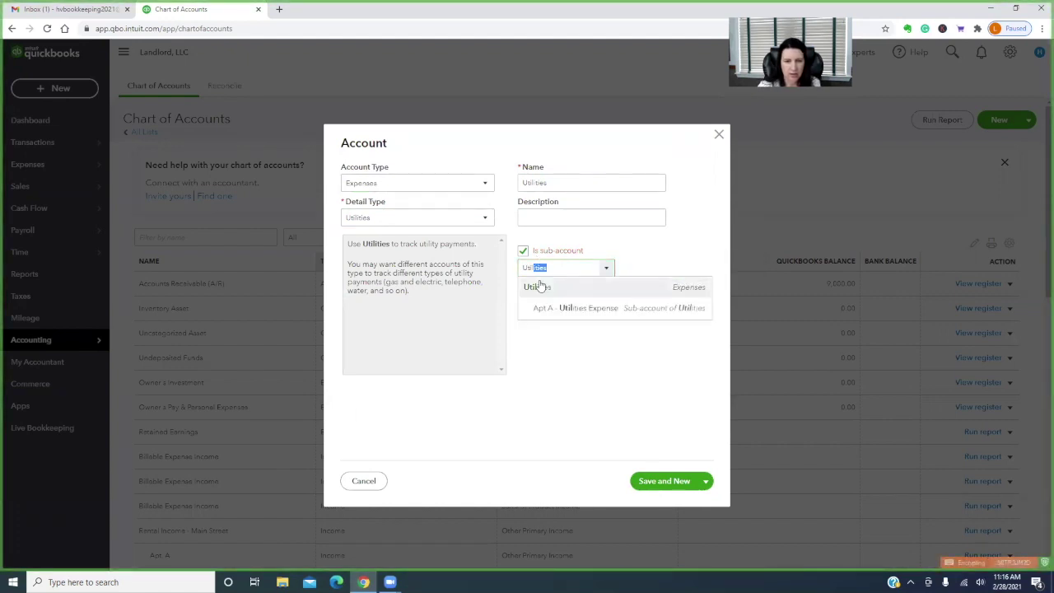
click(536, 285)
double_click(576, 182)
text(Apt)
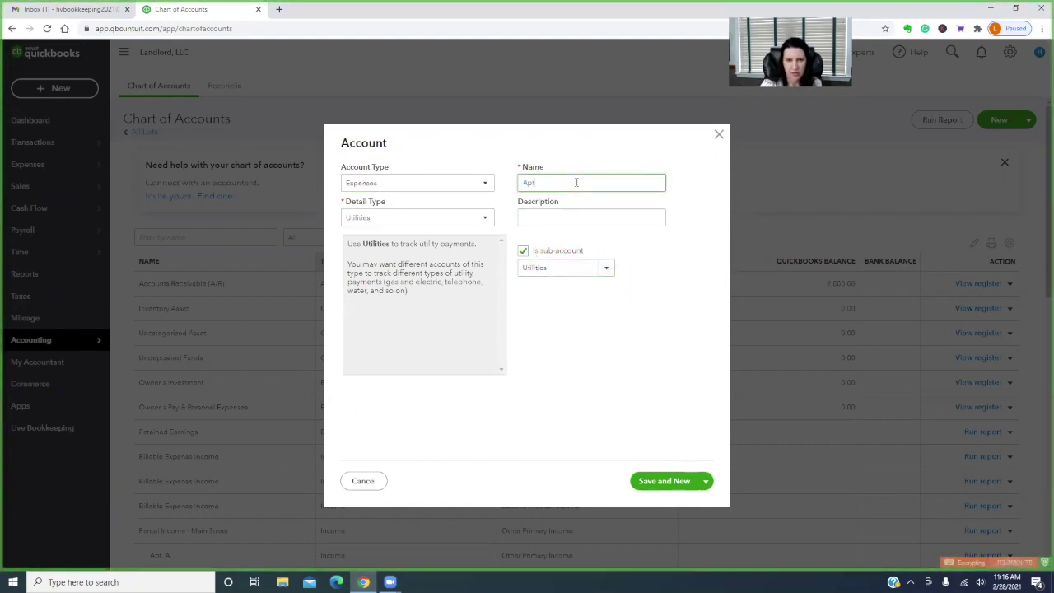
text(. B - Utilities Expense)
click(665, 481)
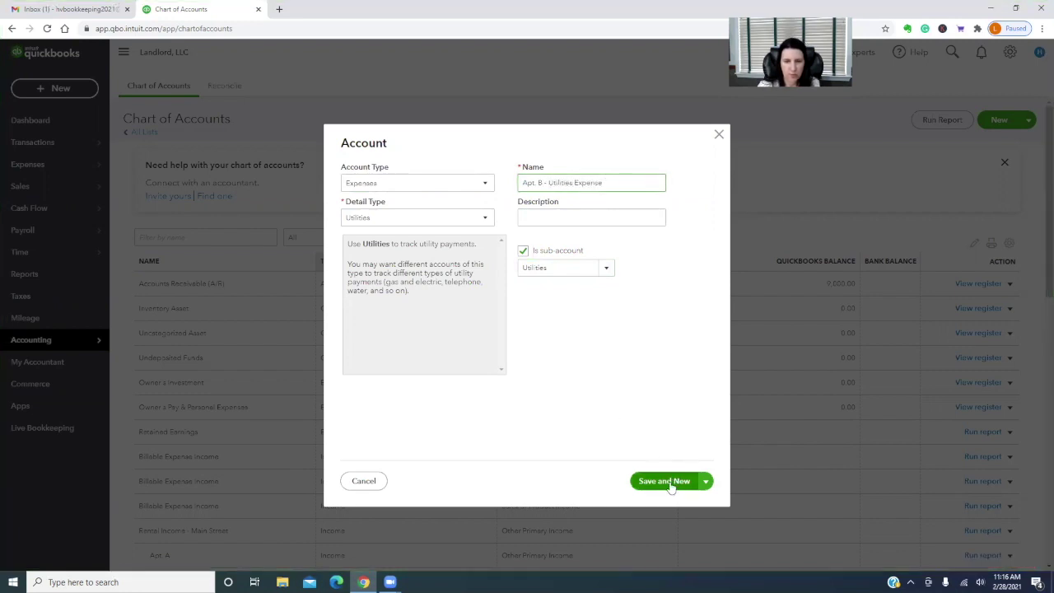
Add Apt C. - Utilities Exp as a Utilities sub-account and close the form
click(523, 266)
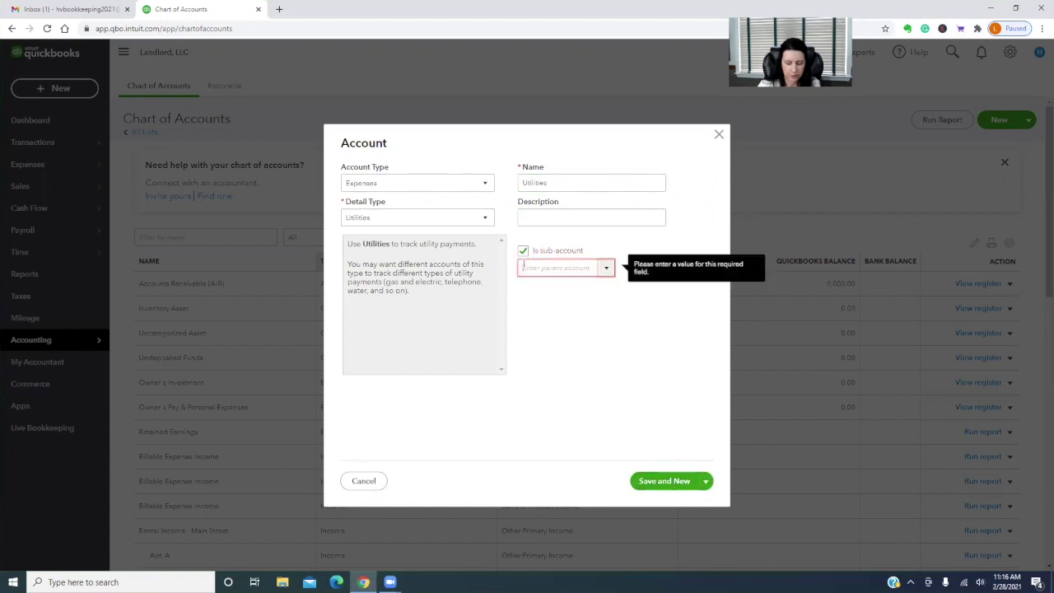
text(Utilities)
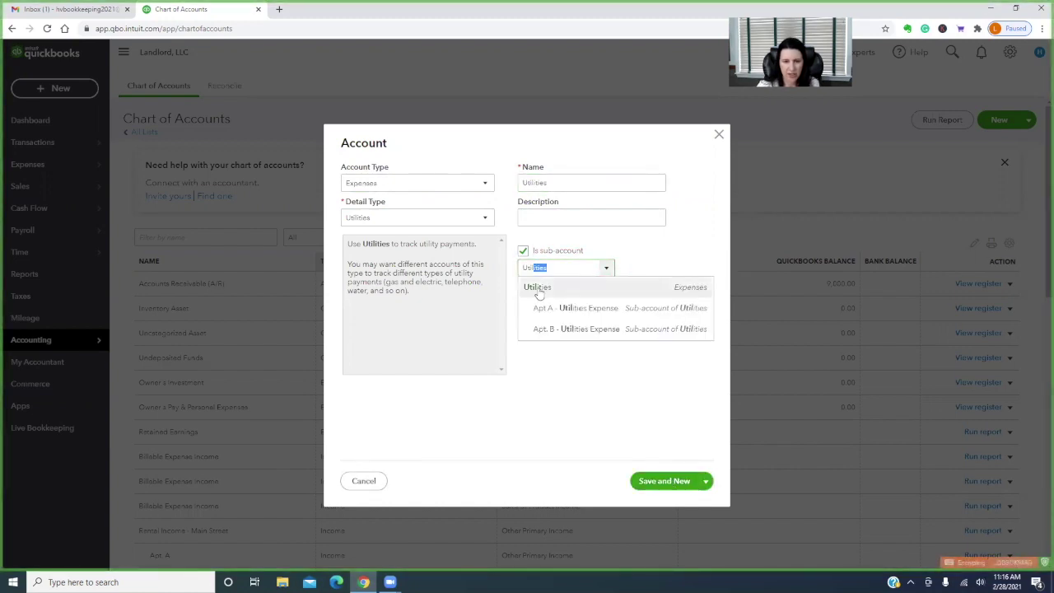
click(540, 292)
double_click(560, 182)
text(Apt C.)
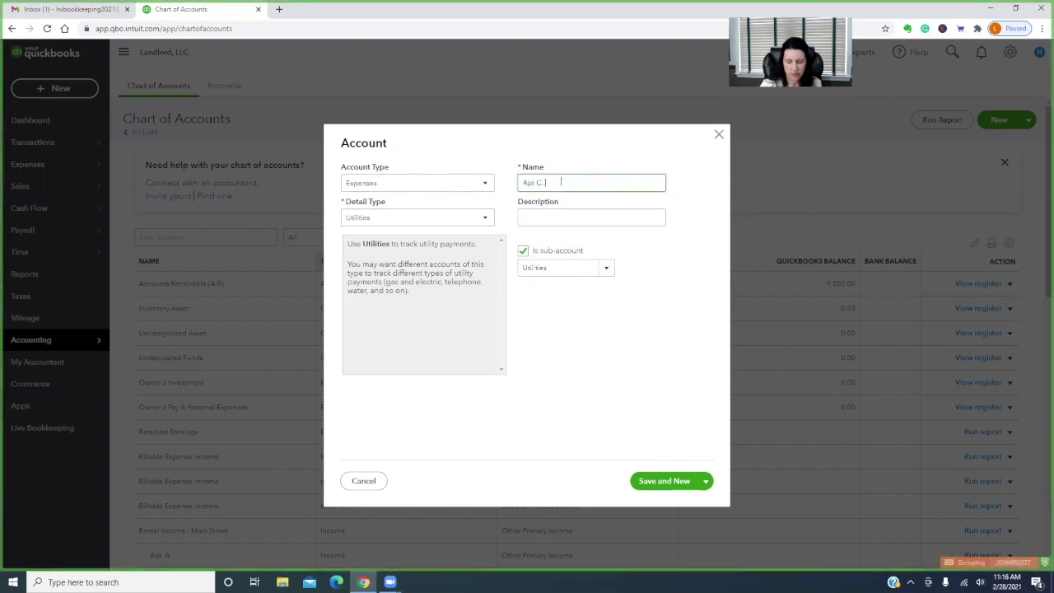
text( - Utilities Expense)
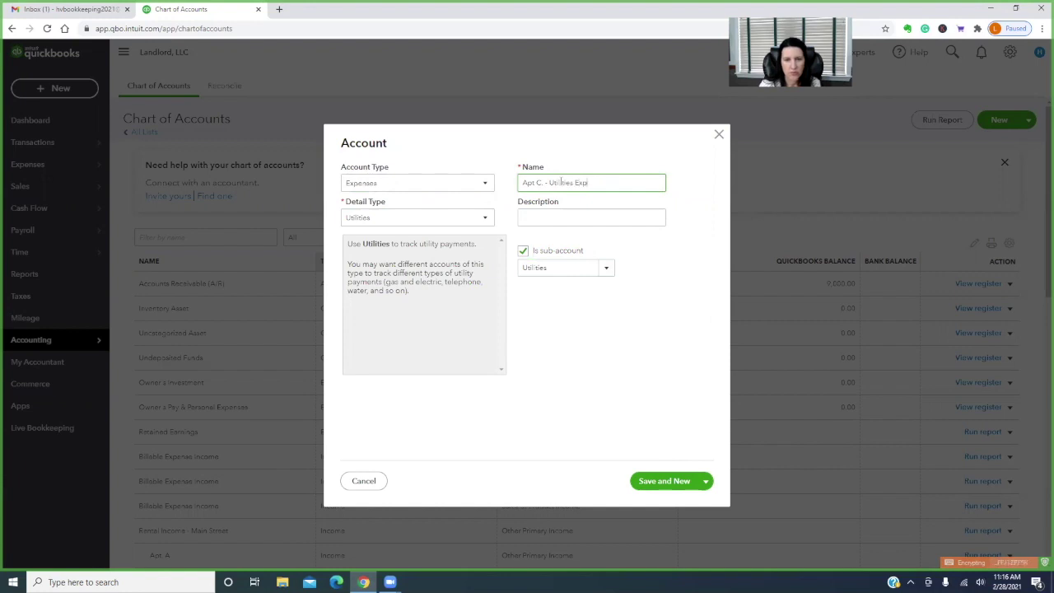
click(674, 483)
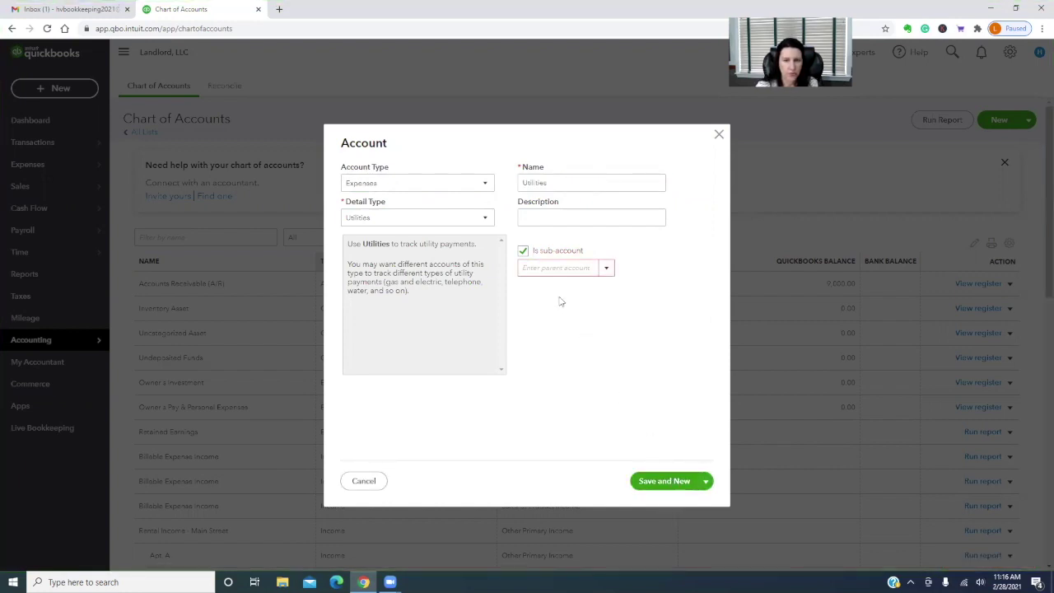
click(356, 481)
Reload the Chart of Accounts and scroll down to the new utilities sub-accounts
scroll(470, 436, down, 7)
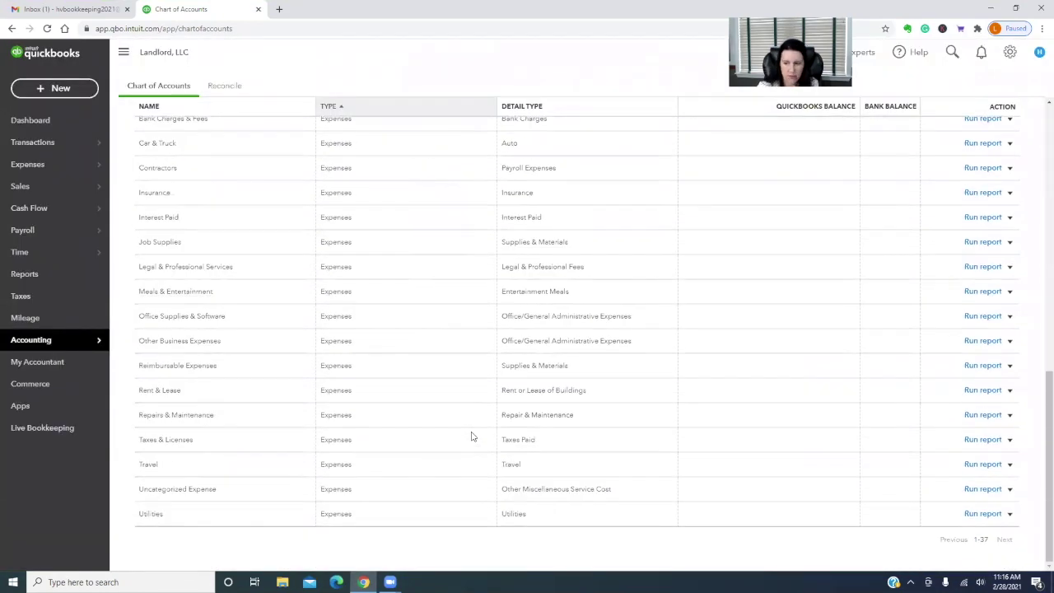
scroll(472, 437, up, 8)
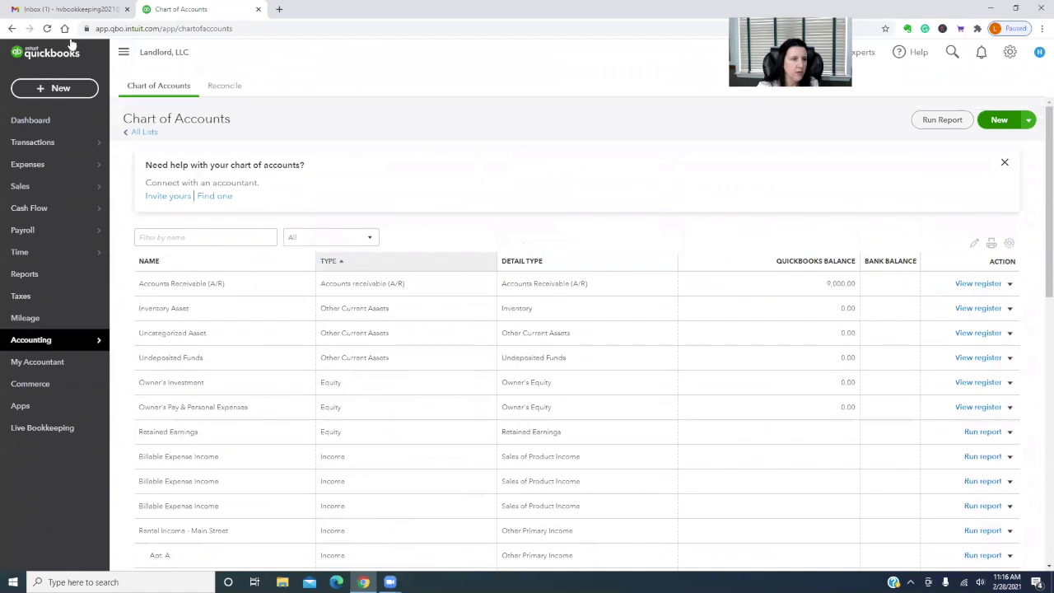
click(47, 29)
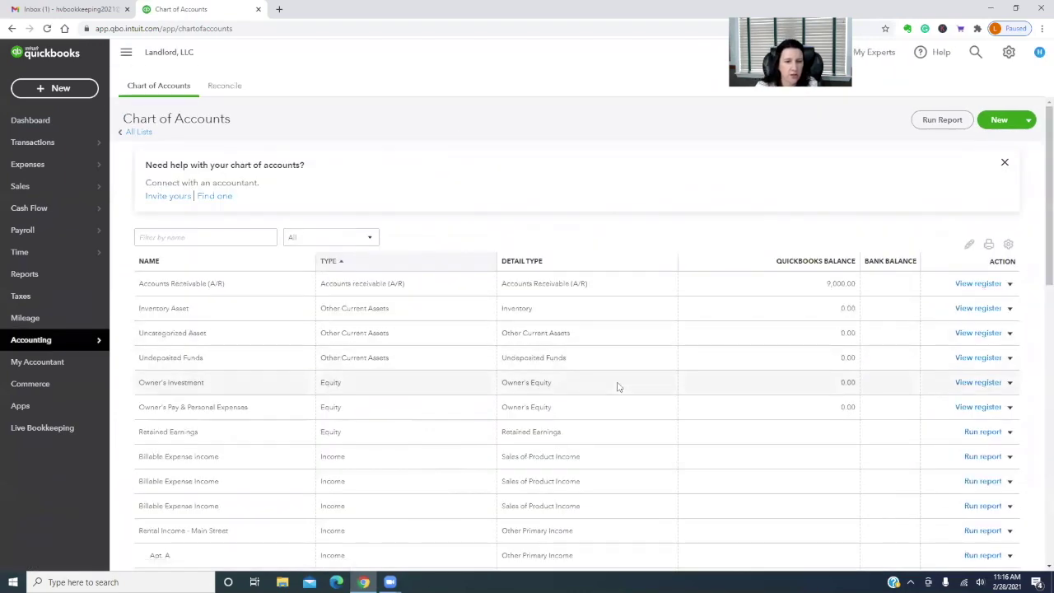
scroll(618, 386, down, 5)
scroll(619, 387, down, 5)
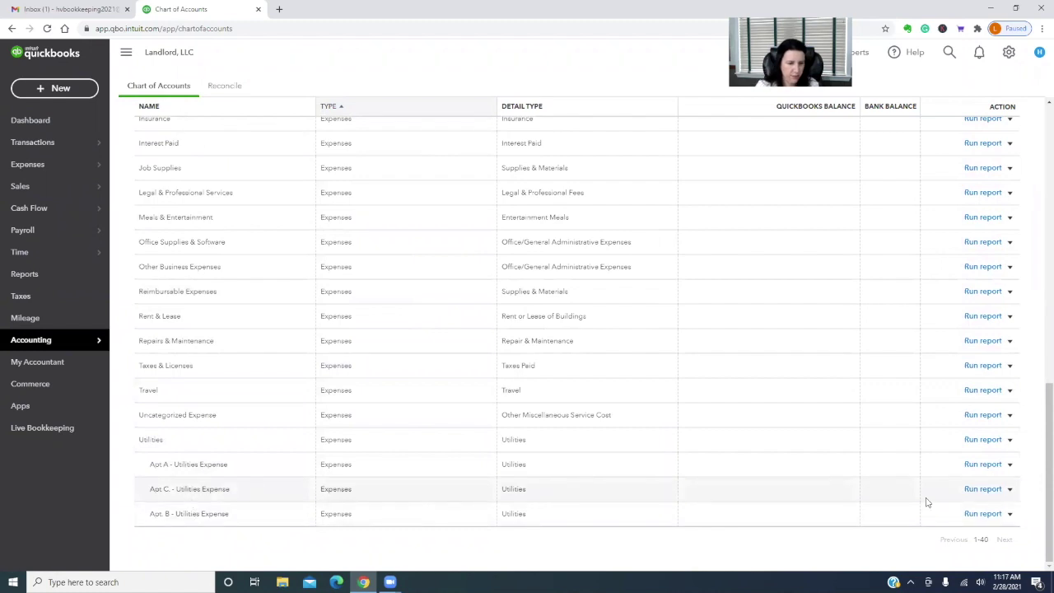
Edit the Apt. B utilities account, removing the period after 'Apt', and save it
click(1011, 514)
click(962, 532)
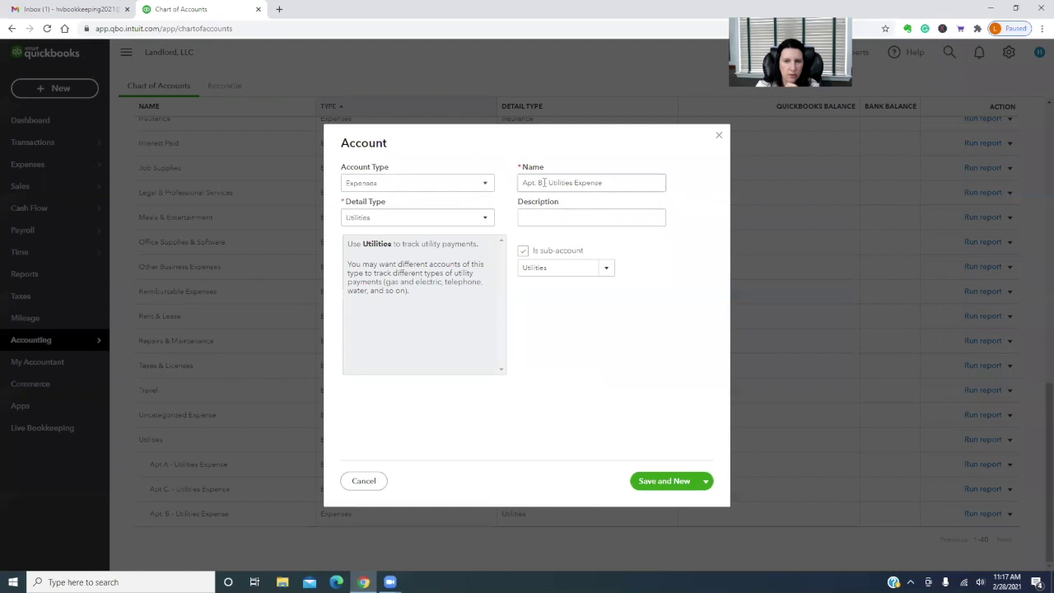
triple_click(519, 183)
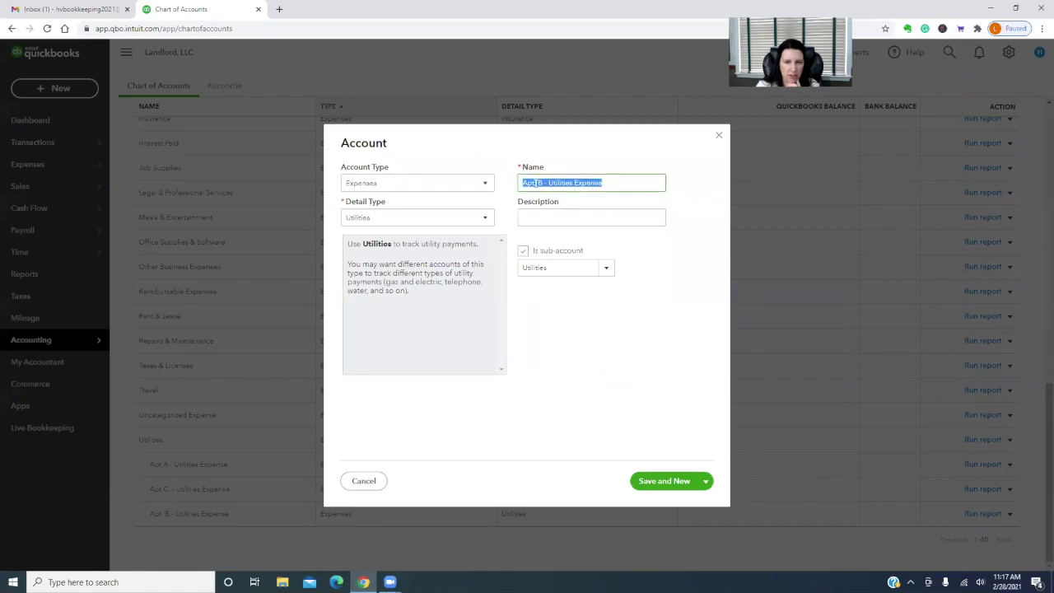
click(534, 183)
key(Delete)
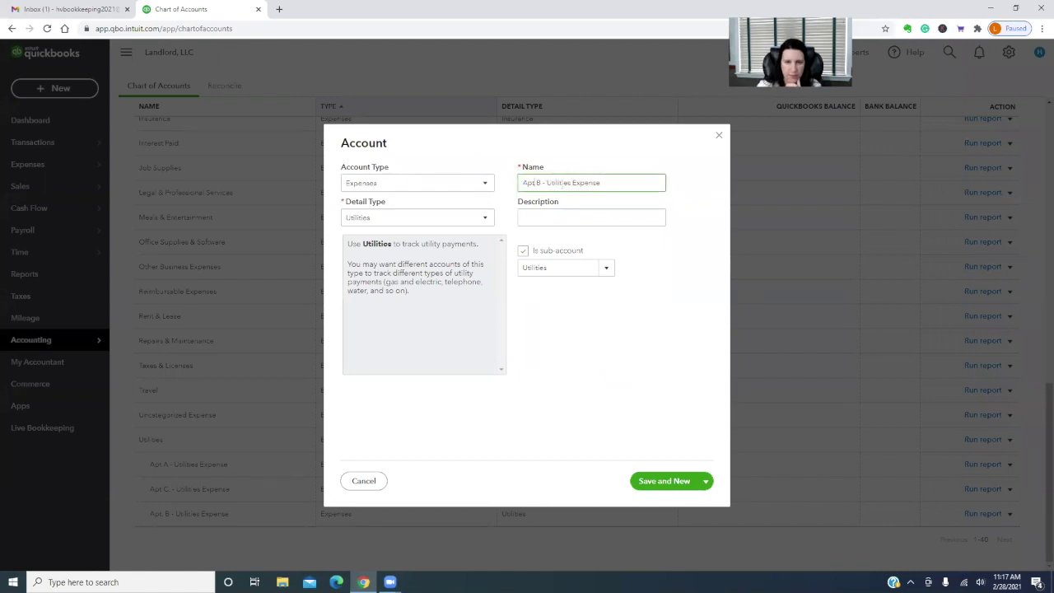
click(705, 481)
click(662, 501)
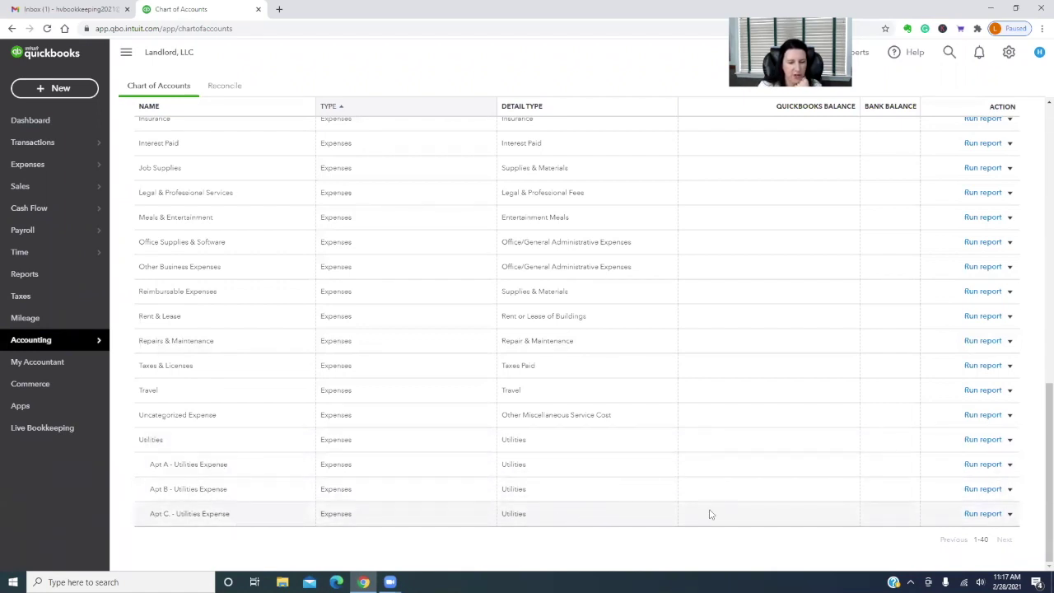
scroll(719, 514, up, 12)
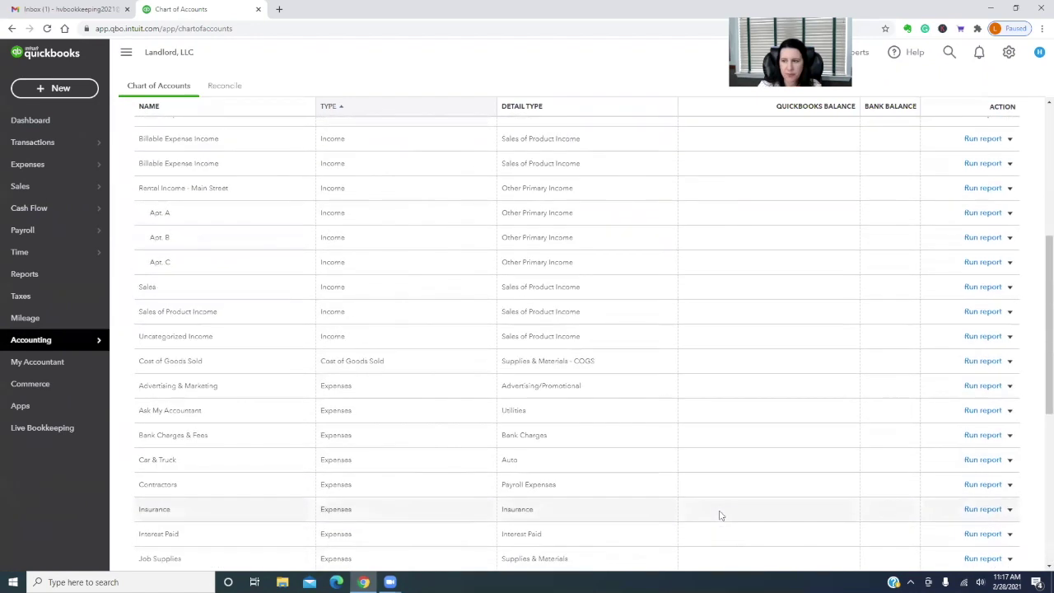
Create the Building Utilities - General expense account, Utilities detail type, under the Utilities parent
click(999, 120)
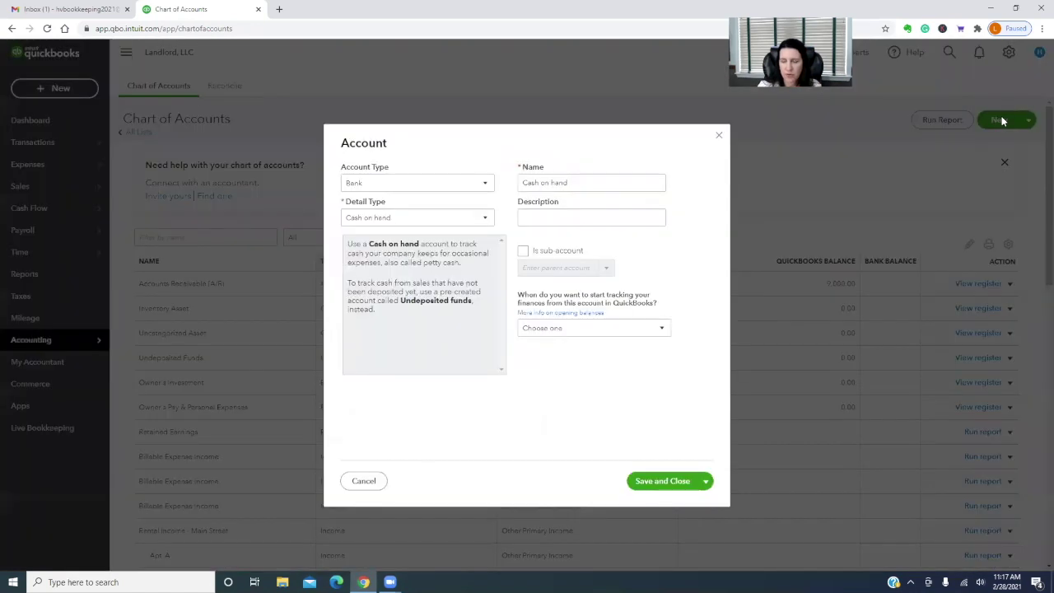
click(449, 184)
scroll(420, 346, down, 2)
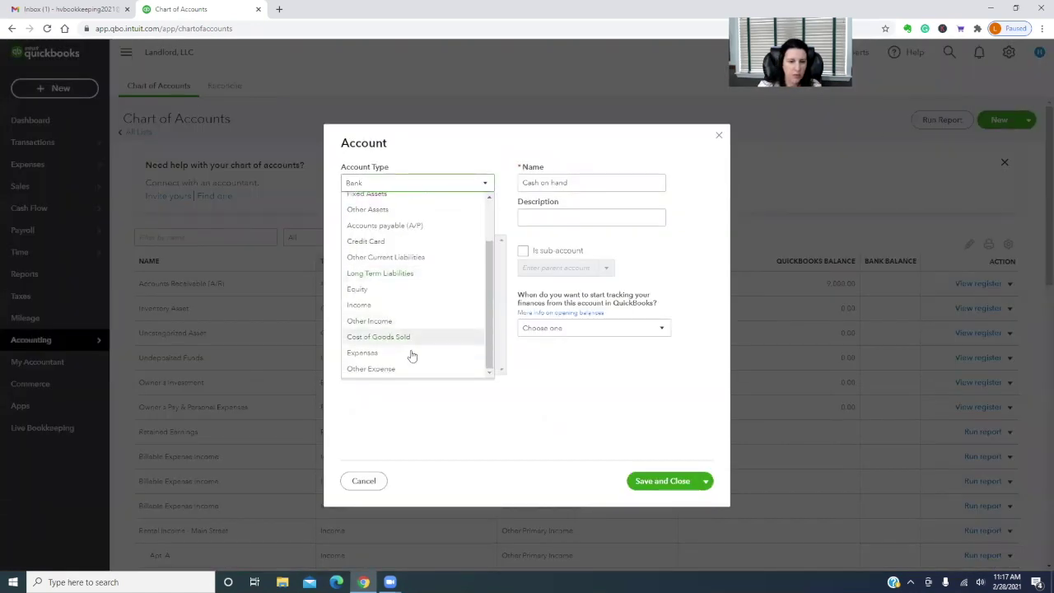
click(408, 355)
click(463, 218)
scroll(462, 345, down, 5)
click(406, 402)
click(522, 250)
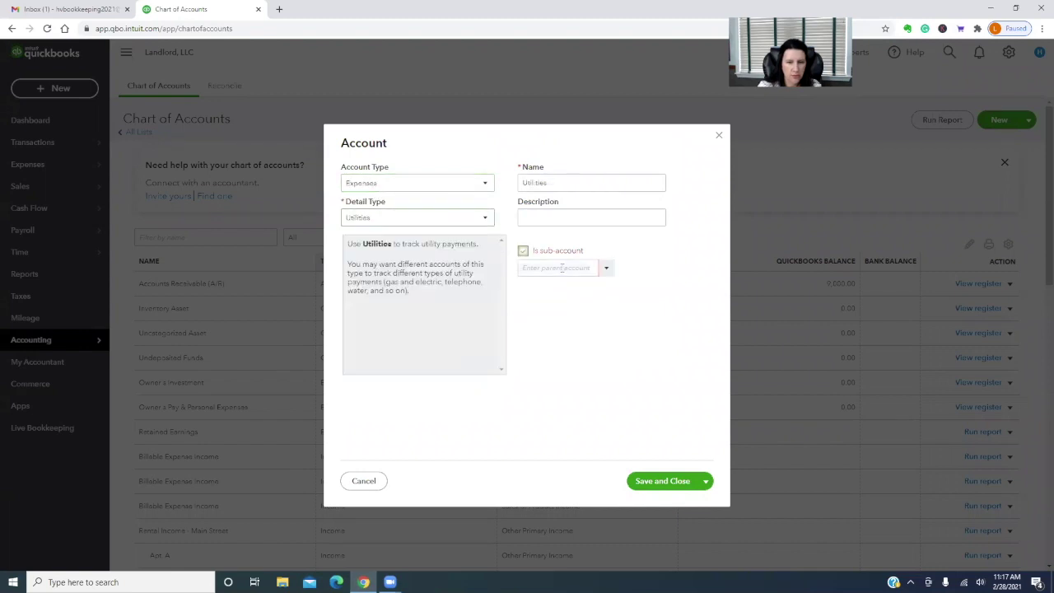
text(uti)
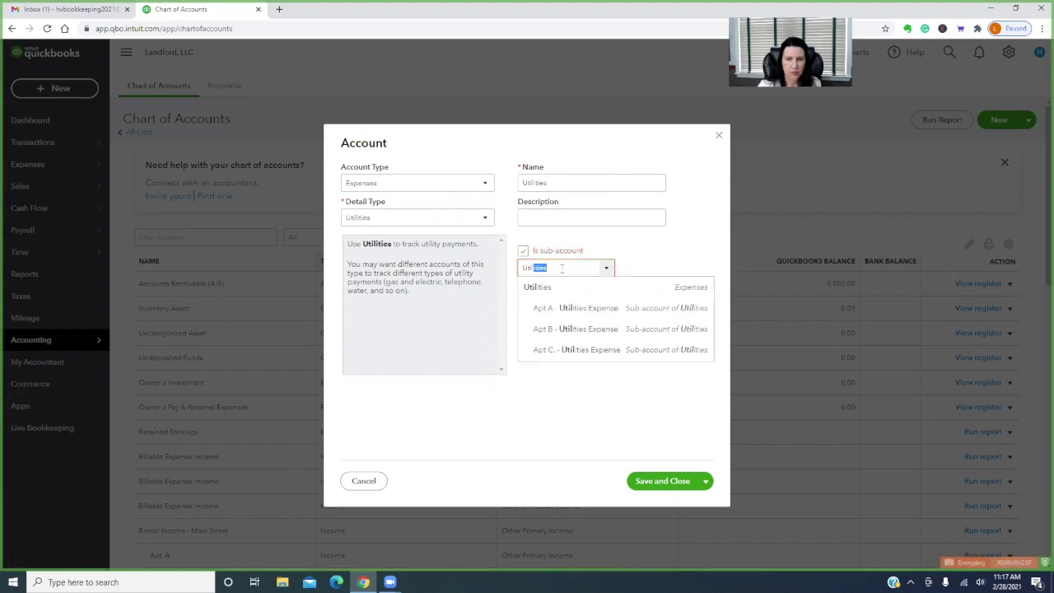
click(555, 288)
double_click(570, 180)
text(Building Uti)
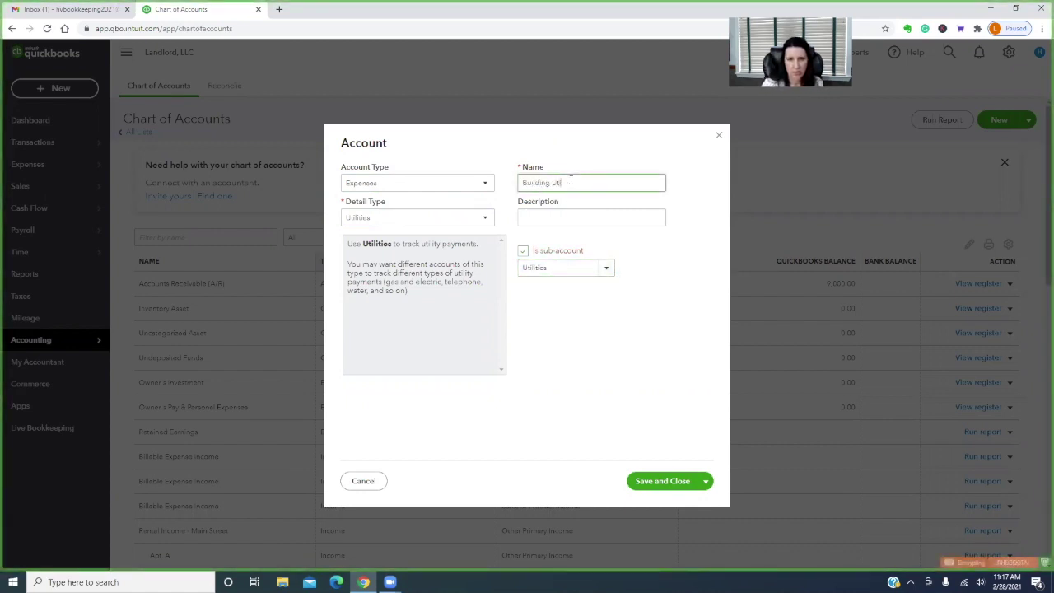
text(lities - General)
click(633, 483)
Scroll the Chart of Accounts to check the new sub-account under Utilities
scroll(702, 466, down, 10)
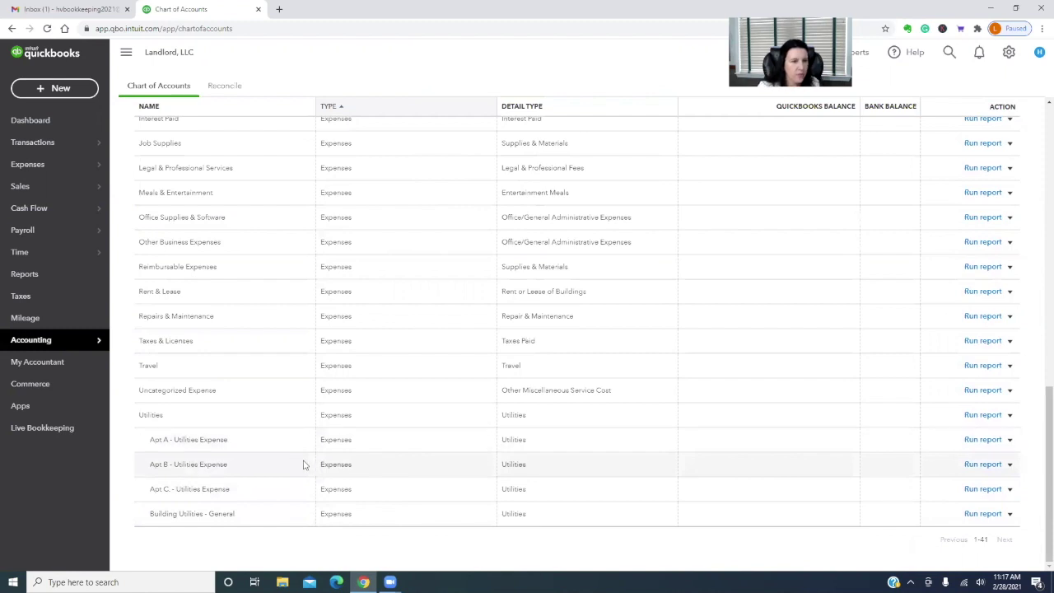
scroll(303, 466, up, 2)
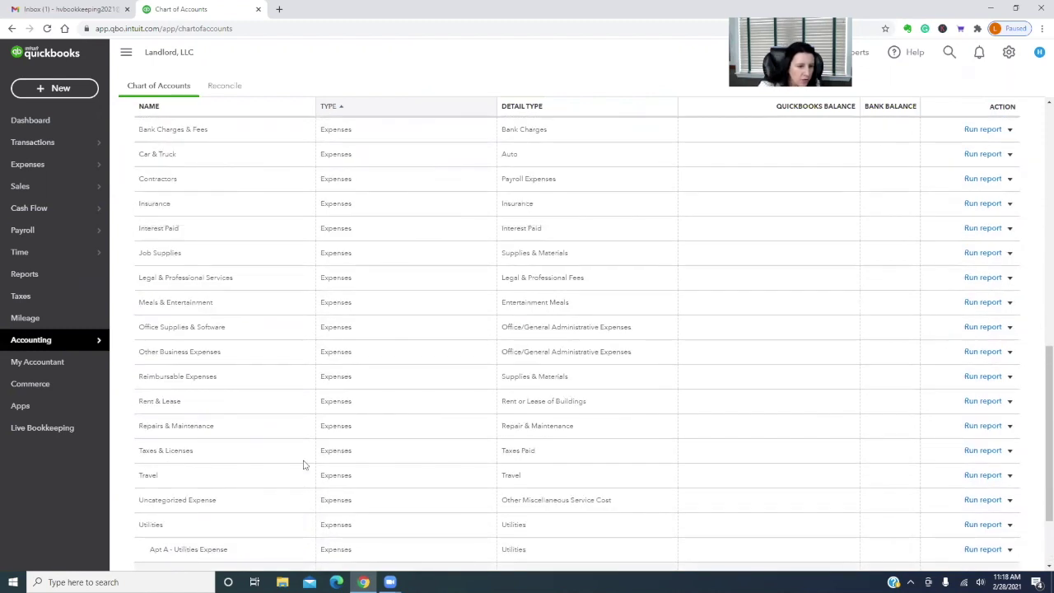
scroll(303, 466, up, 1)
scroll(303, 464, down, 1)
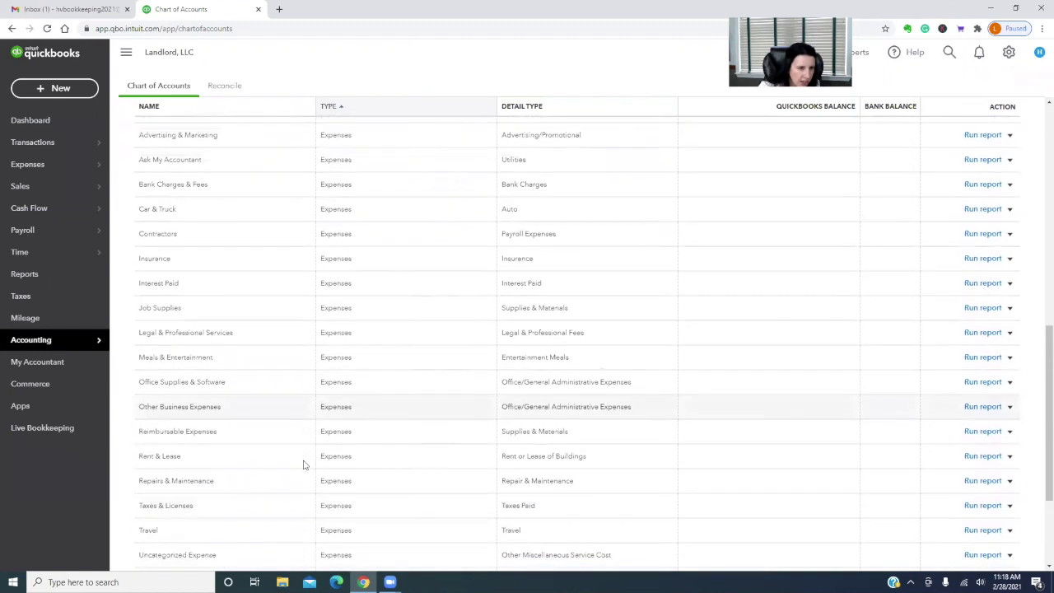
scroll(303, 465, down, 2)
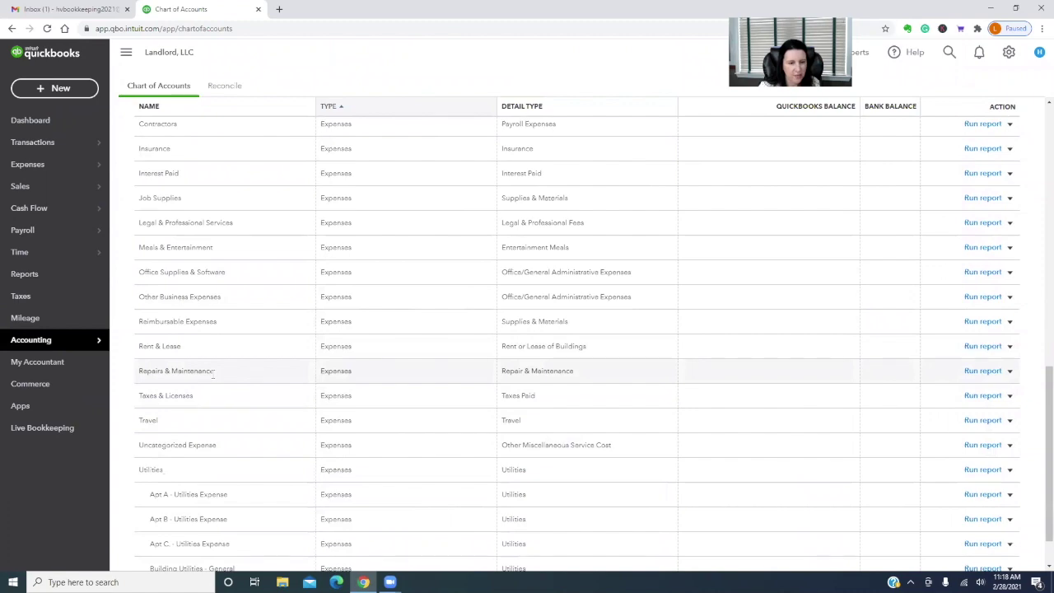
scroll(430, 480, up, 3)
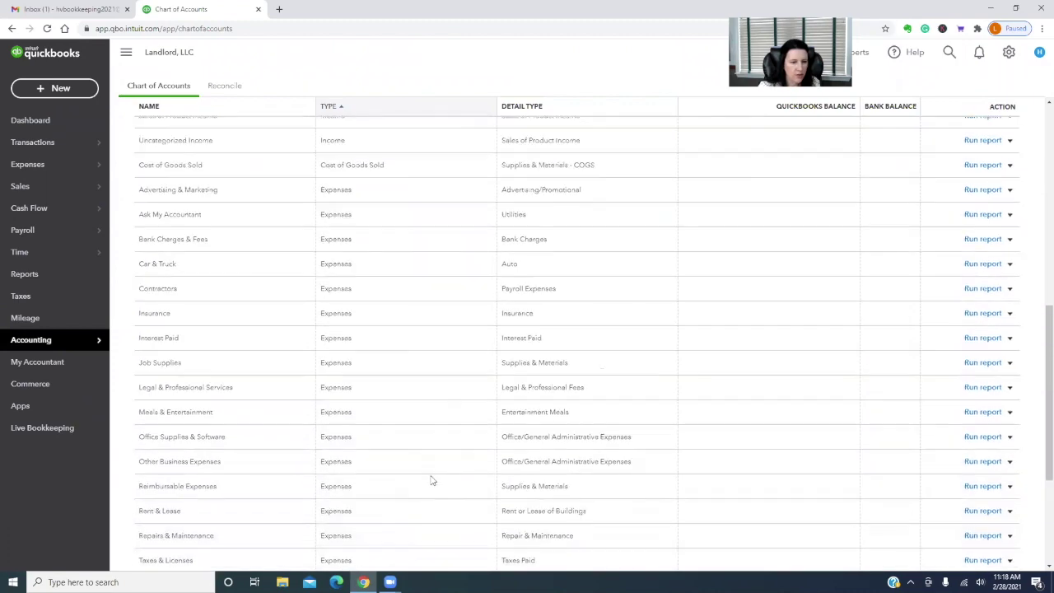
scroll(431, 480, up, 8)
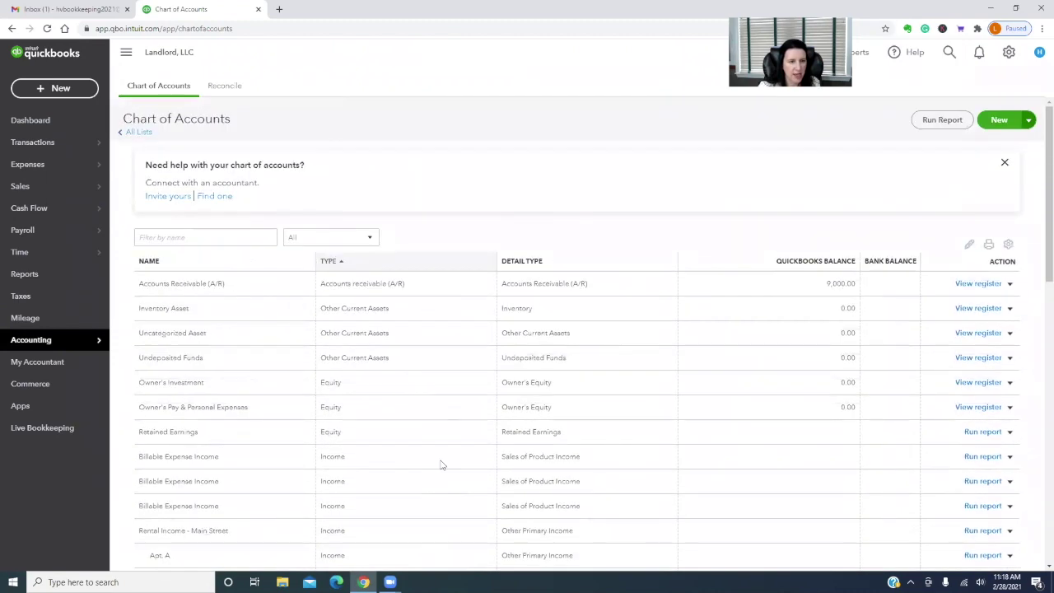
Add a Landscaping Expenses account using the Office/General Administrative Expenses detail type
click(1002, 121)
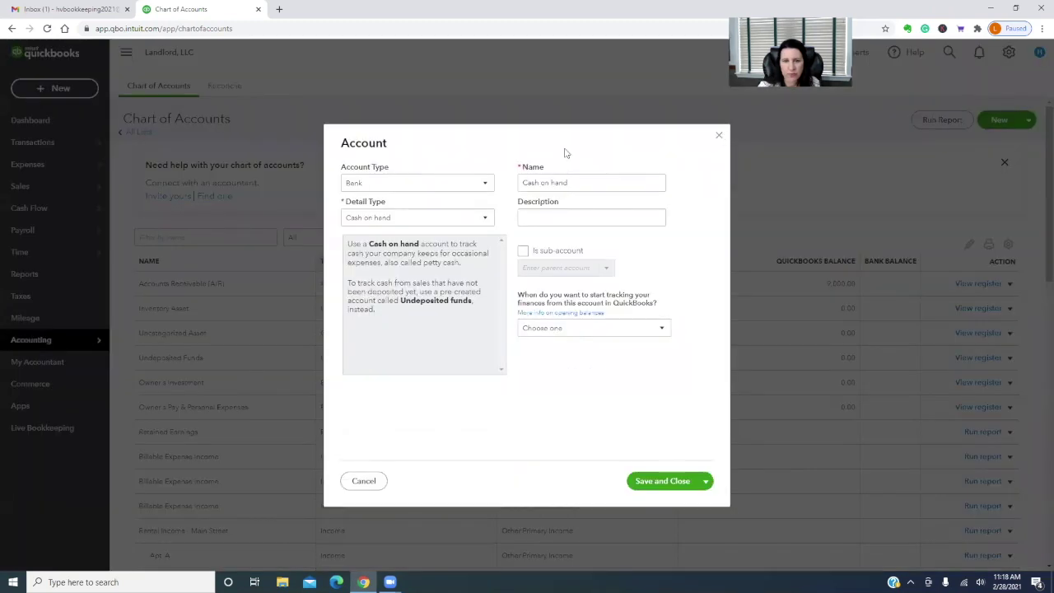
click(480, 183)
scroll(441, 278, down, 2)
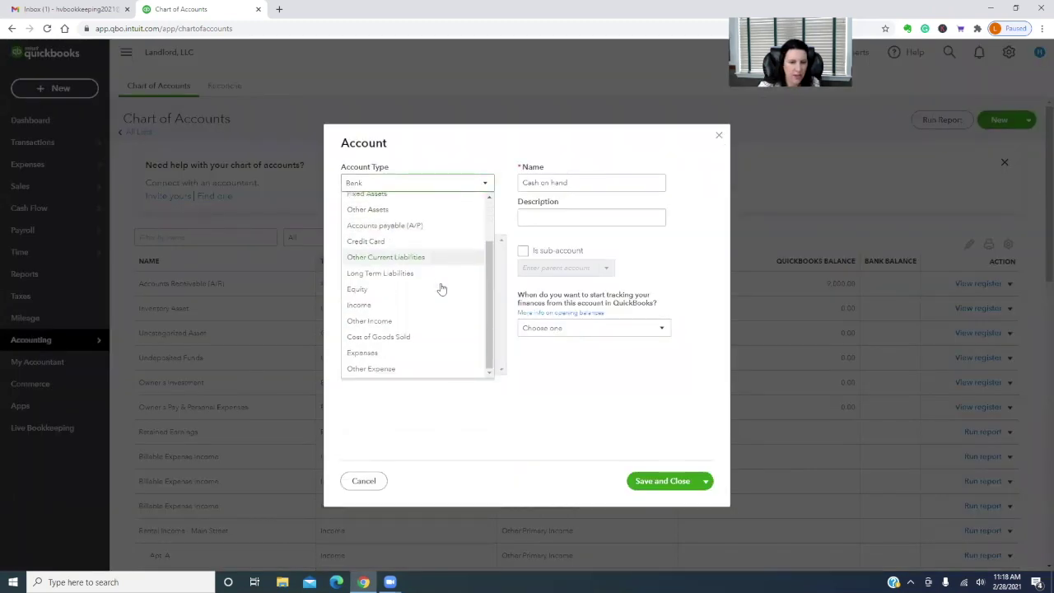
click(404, 356)
click(459, 219)
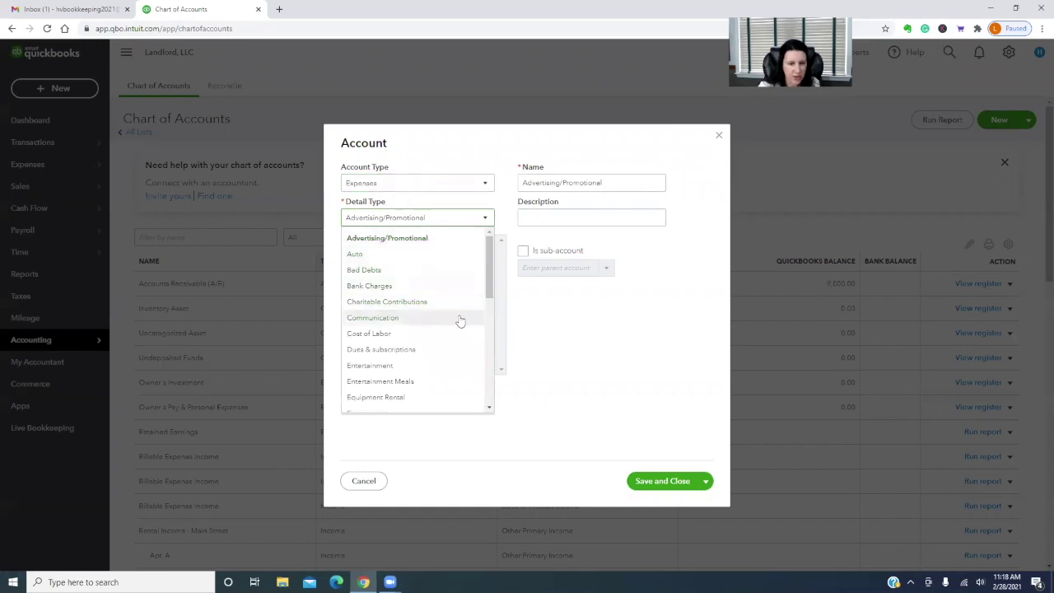
scroll(461, 320, down, 2)
click(370, 312)
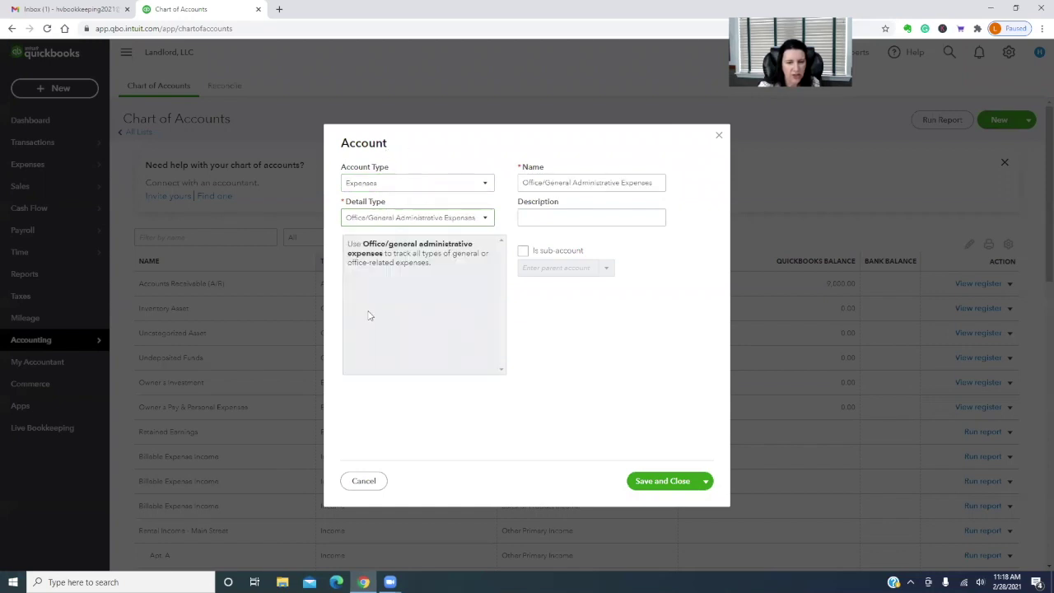
drag(656, 182, 239, 201)
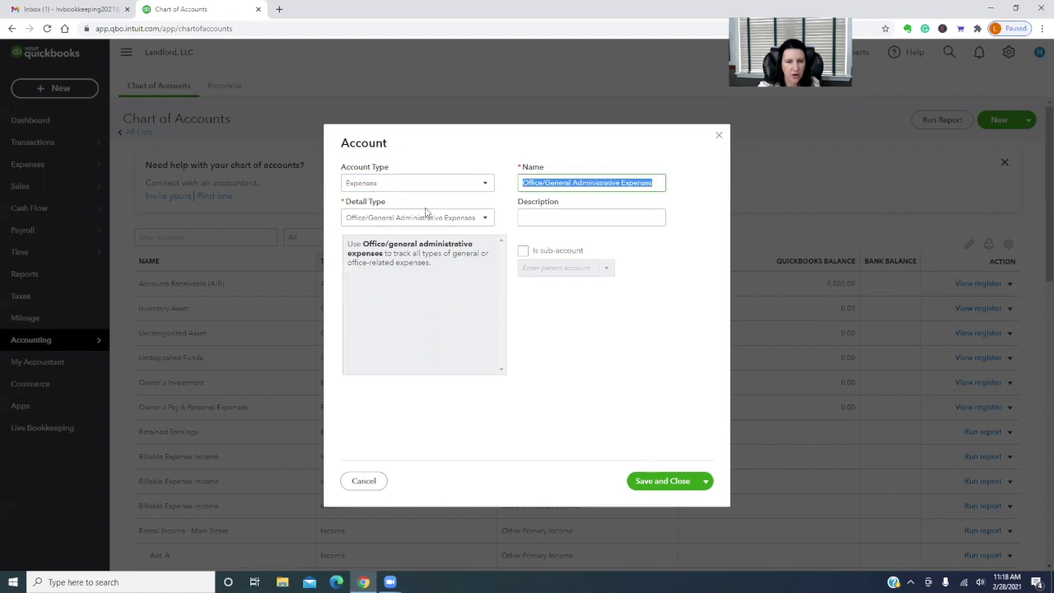
text(Landscaping)
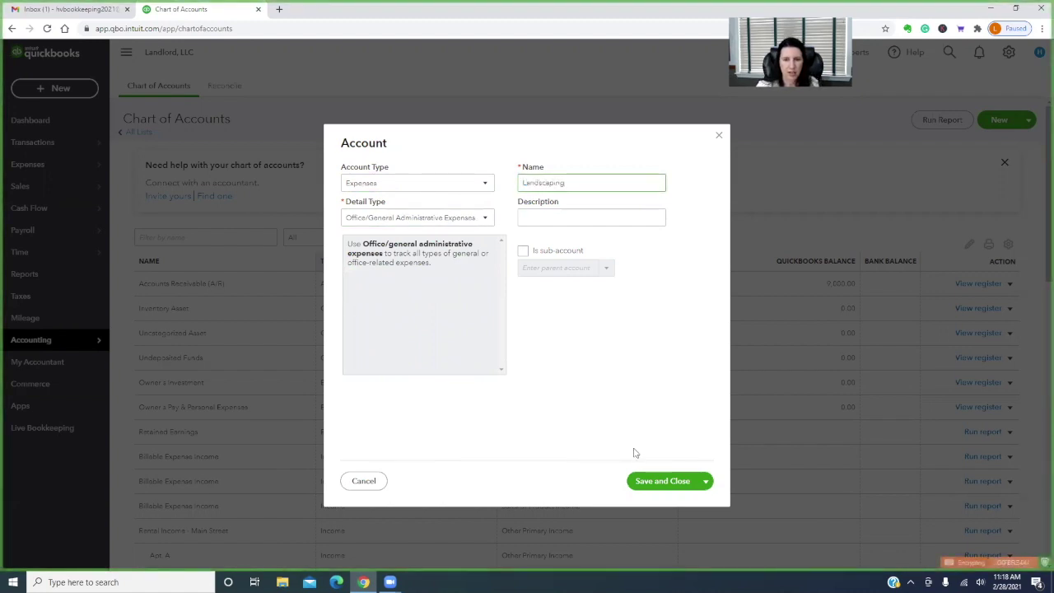
click(663, 482)
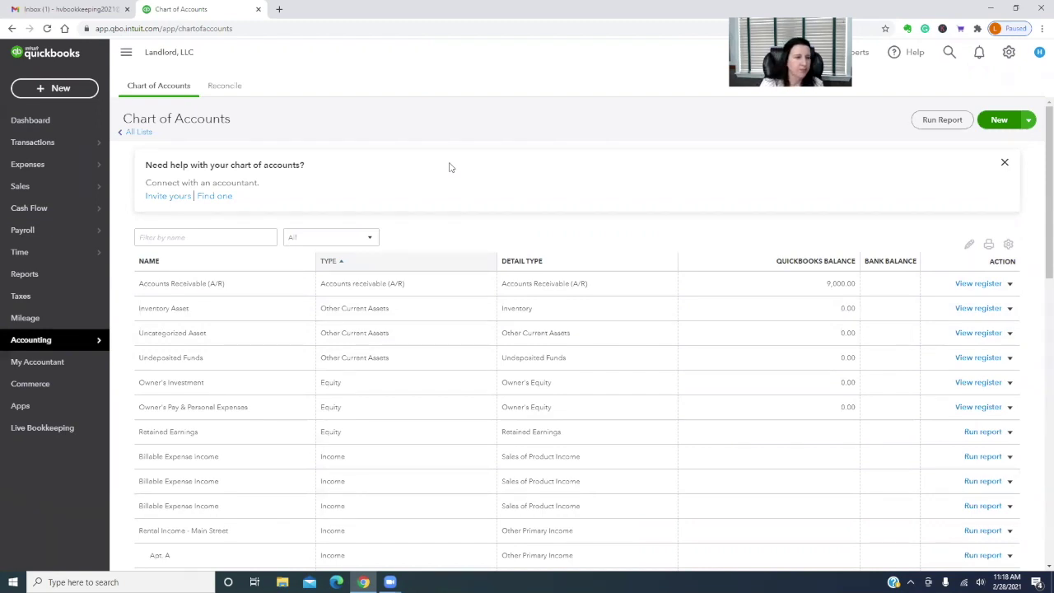
Reopen the Chart of Accounts and scroll through the account list
mouse_move(82, 346)
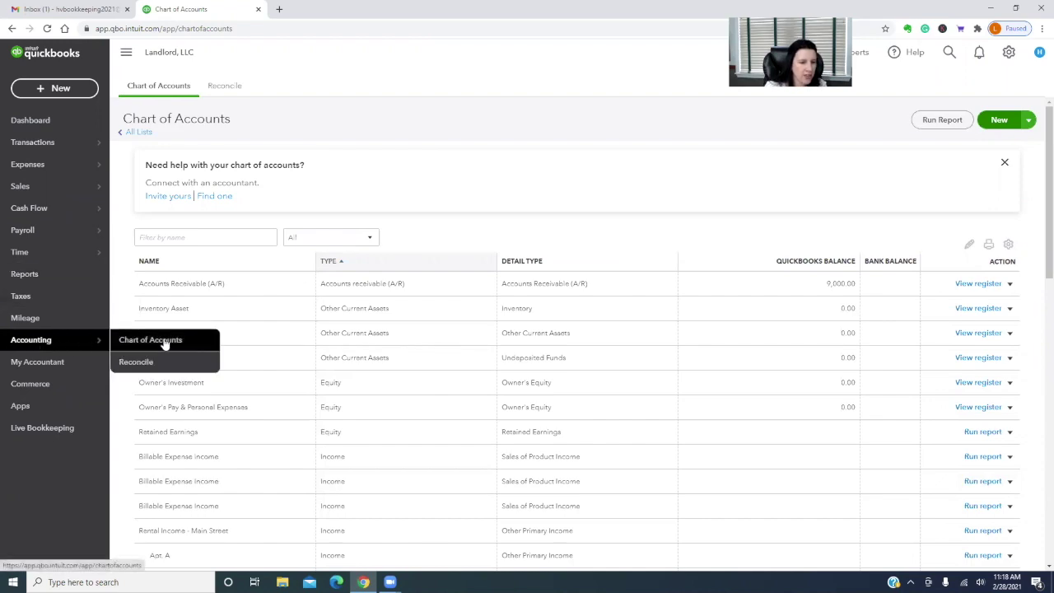
click(169, 340)
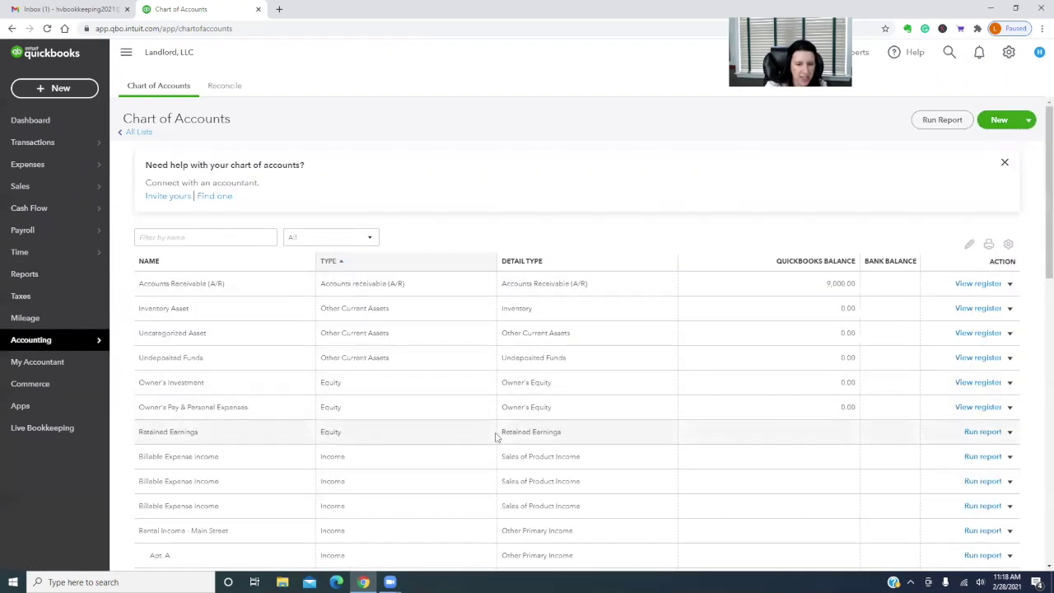
scroll(494, 435, down, 2)
scroll(495, 437, down, 1)
scroll(494, 435, up, 4)
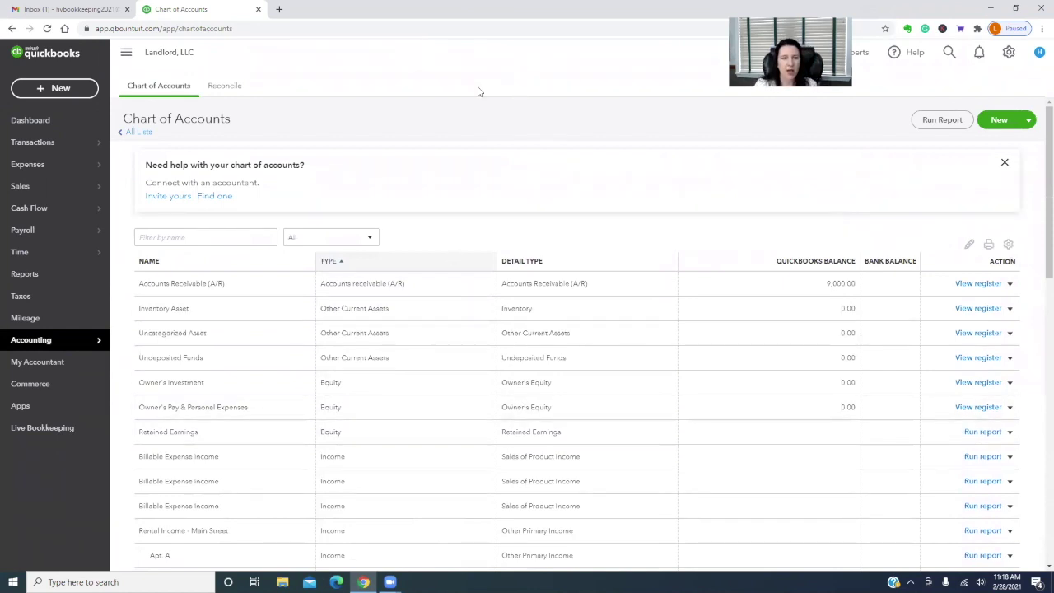
Create a Chase Checking bank account with the default Cash on hand detail type
click(998, 121)
click(596, 184)
text(Chase)
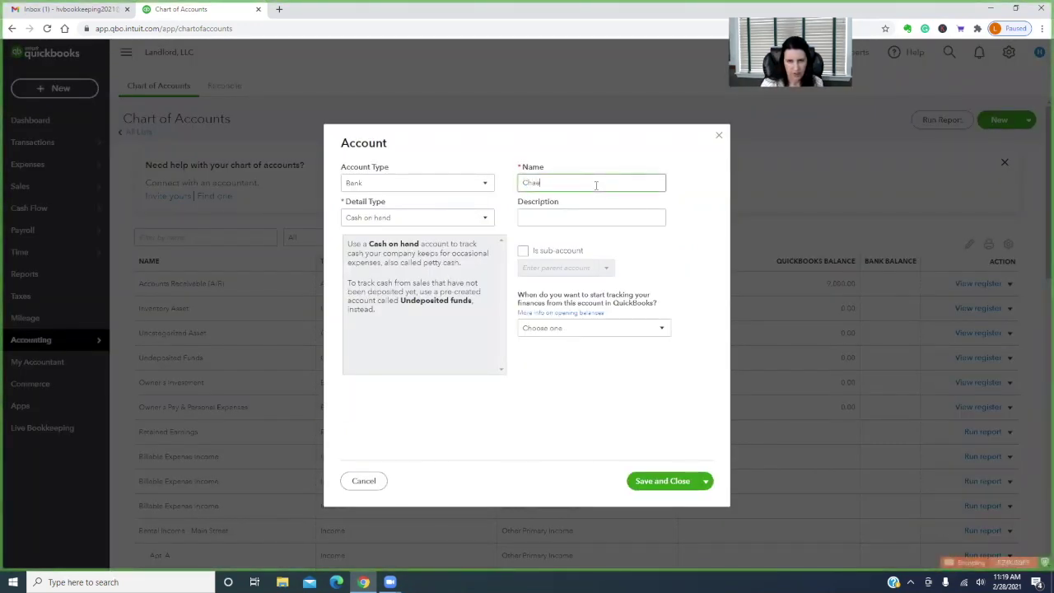
text( Checking)
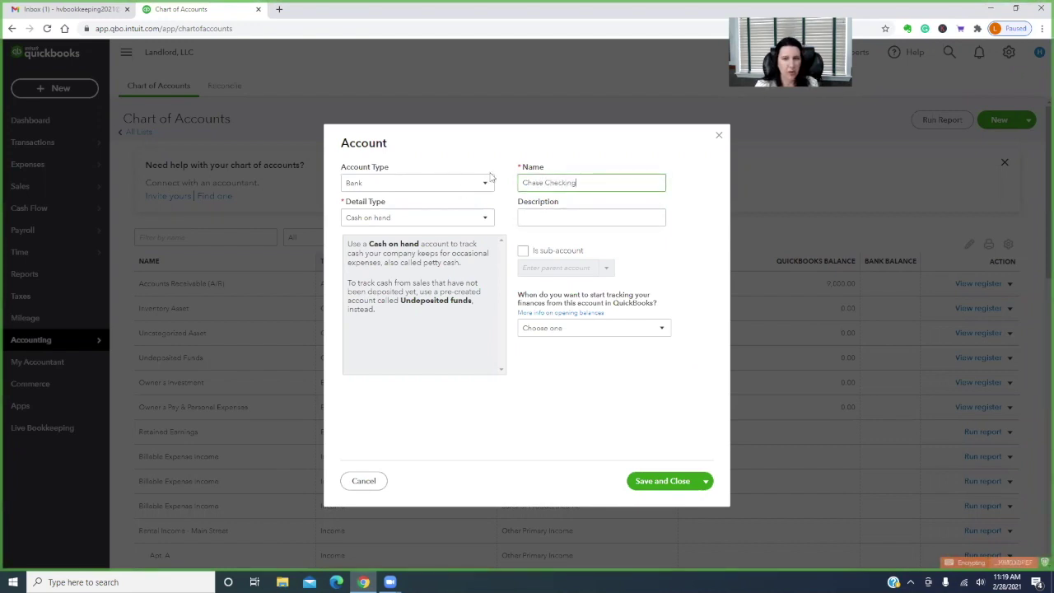
click(676, 480)
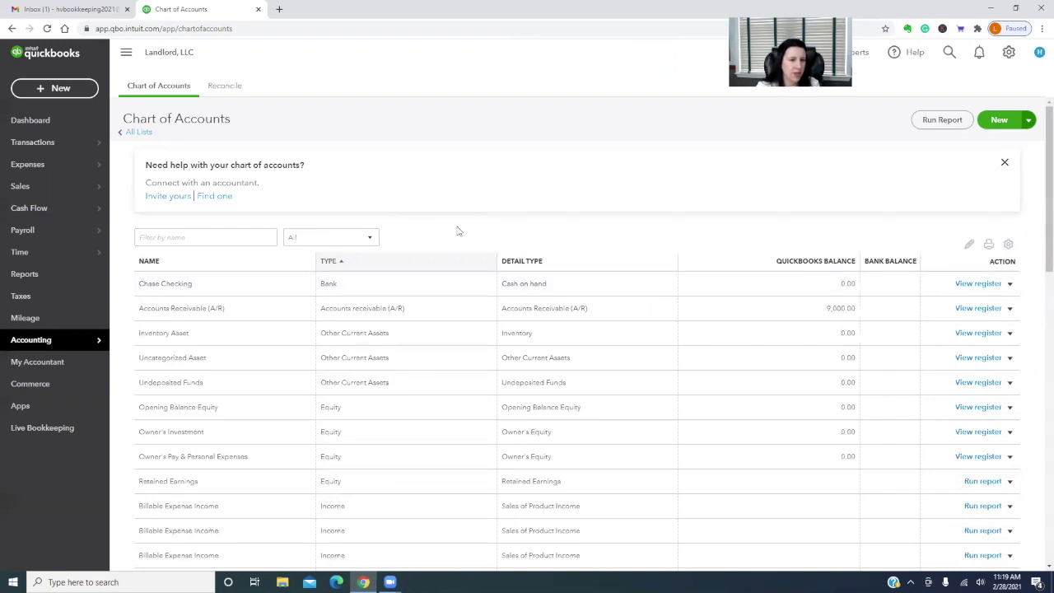
Go to Transactions > Banking to view the bank transactions page
mouse_move(36, 239)
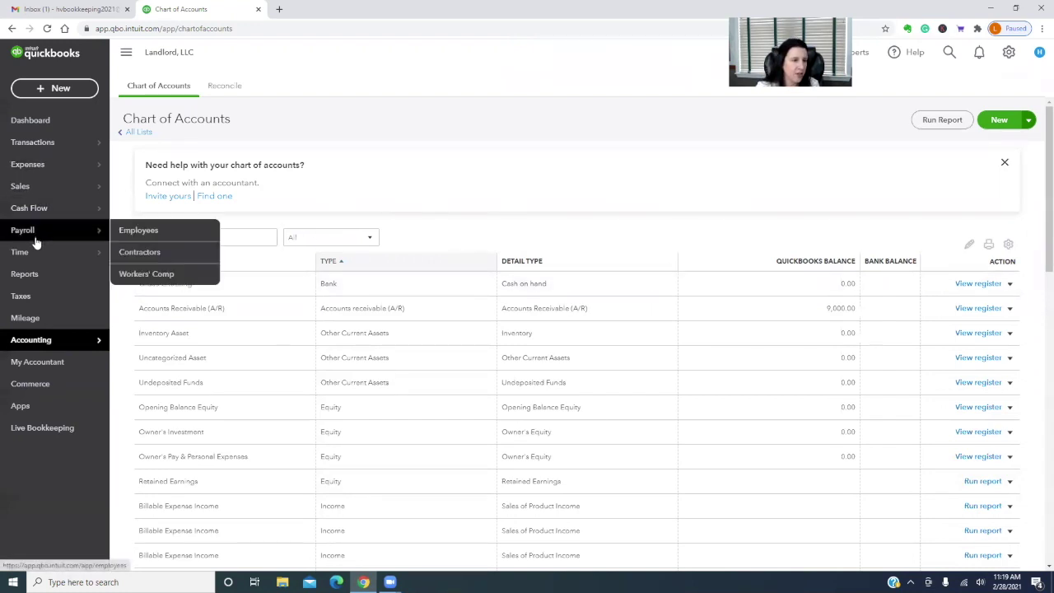
mouse_move(38, 143)
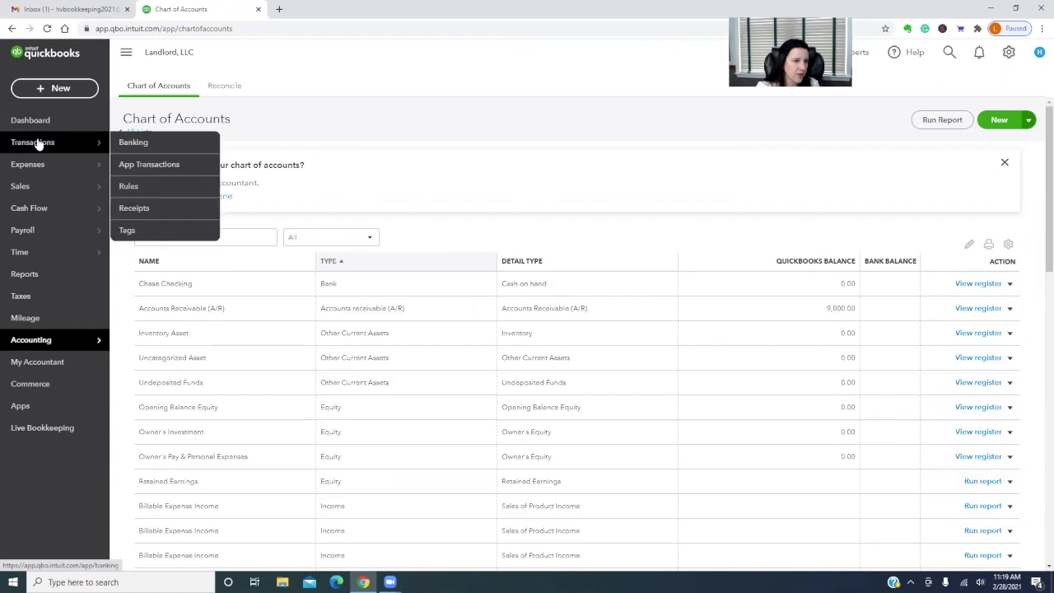
click(123, 143)
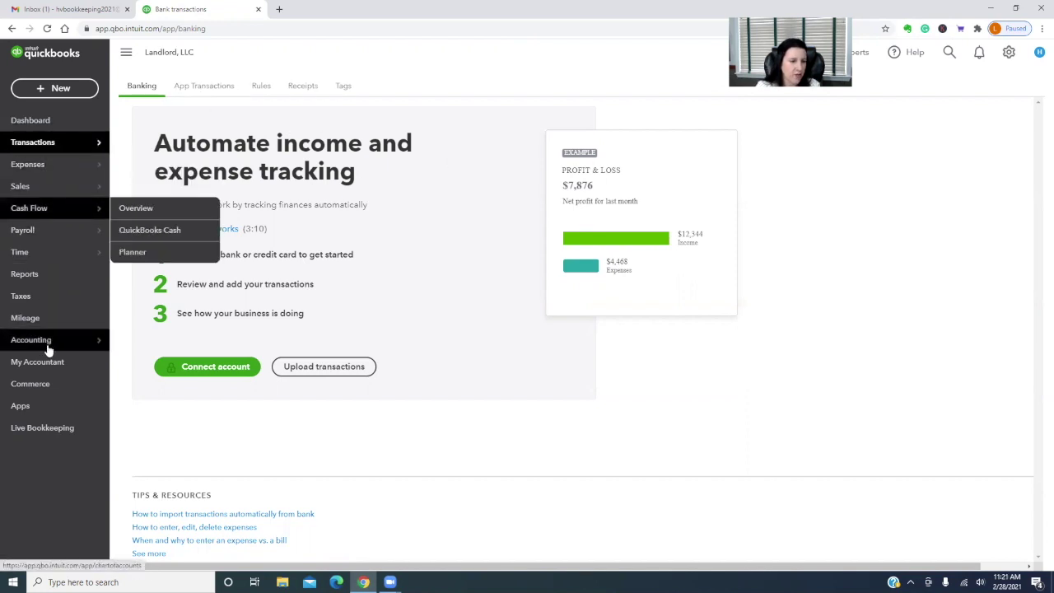
Return to the Chart of Accounts and scroll through all 44 accounts and back up
mouse_move(50, 344)
click(147, 339)
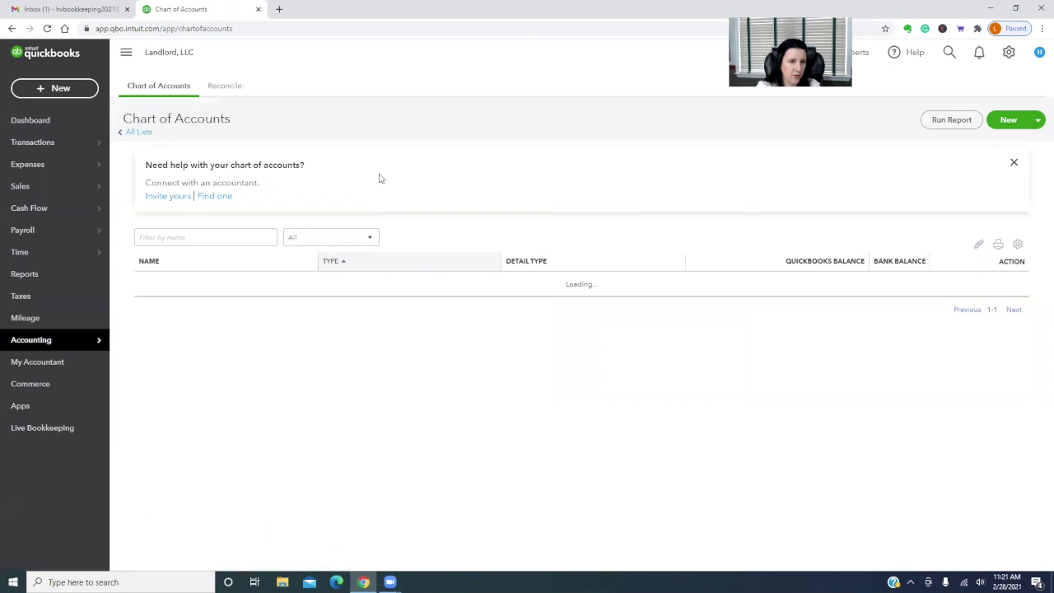
scroll(659, 458, down, 1)
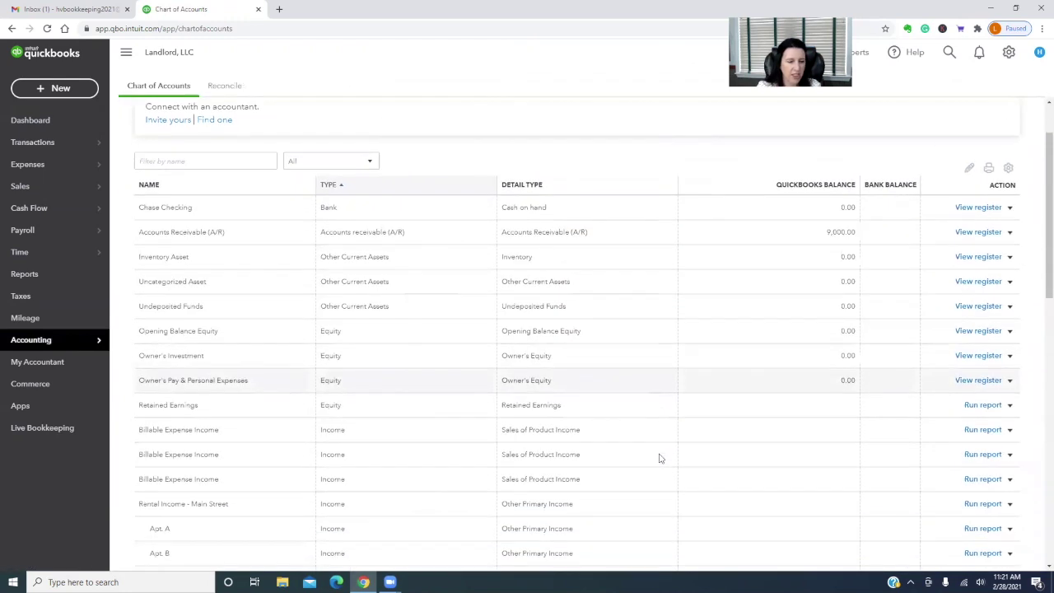
scroll(659, 458, down, 3)
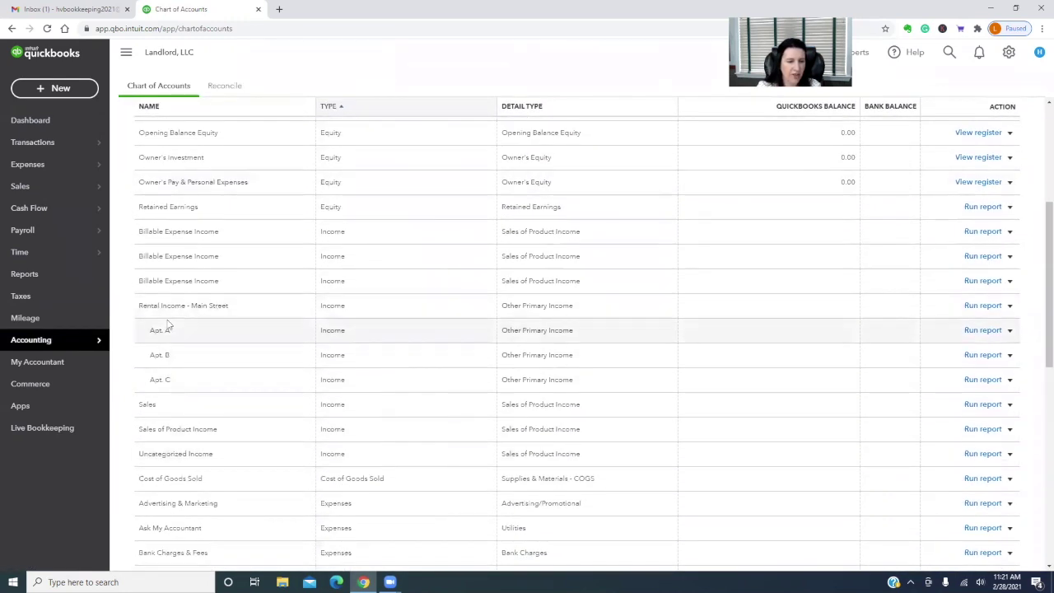
scroll(247, 394, down, 3)
scroll(251, 395, down, 4)
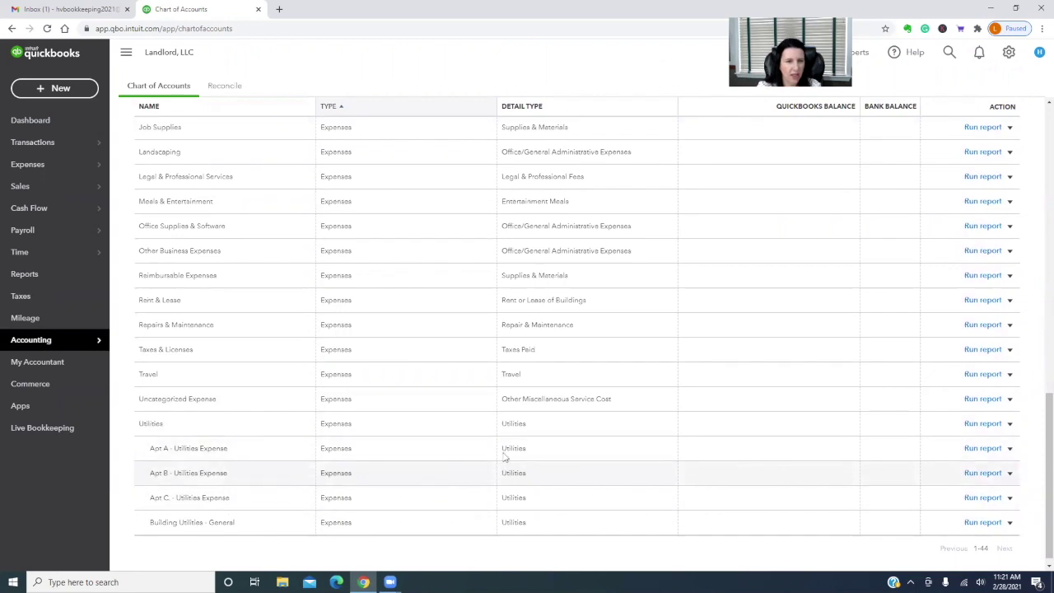
scroll(505, 457, up, 12)
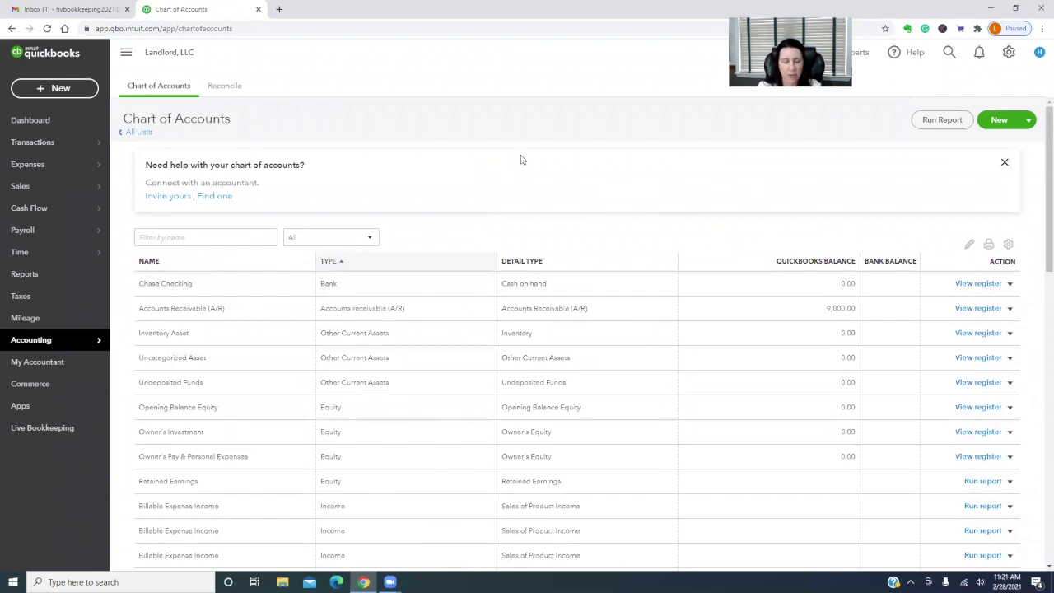
Create Tenant Security Deposits Payable with Other Current Liabilities as account and detail type
click(998, 121)
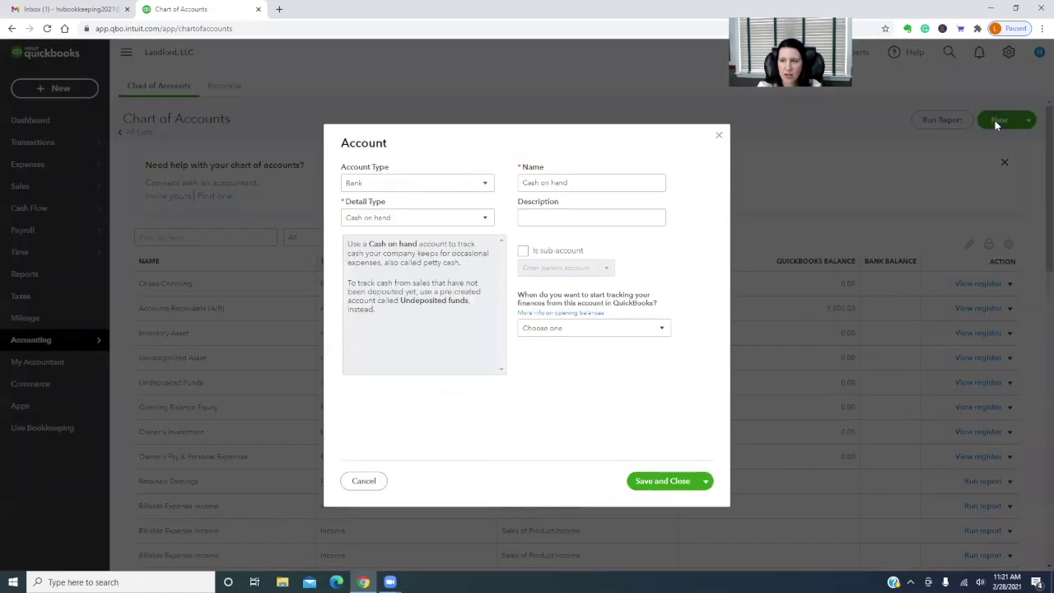
click(478, 185)
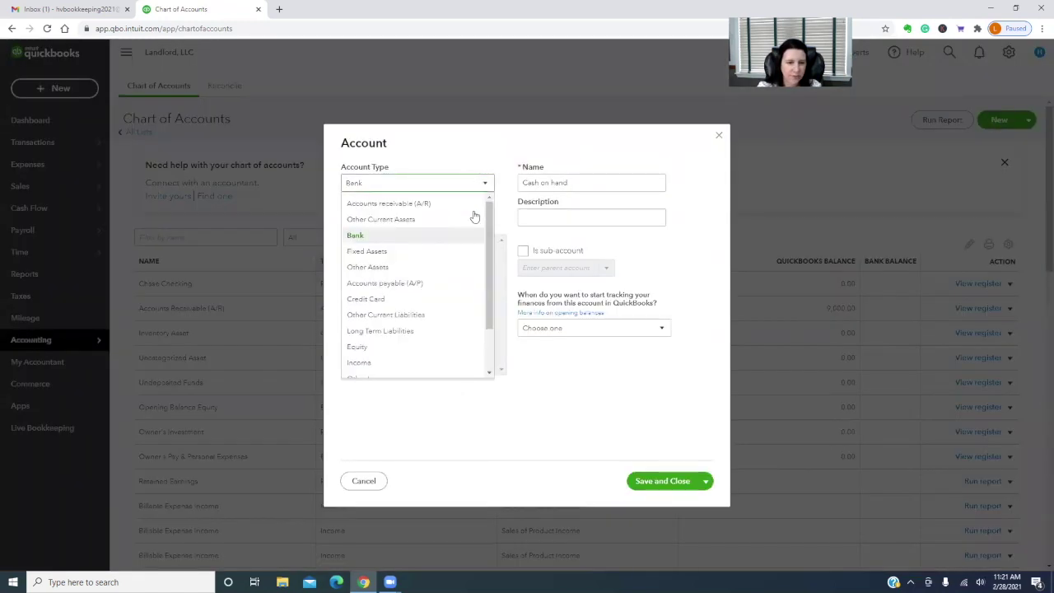
click(412, 316)
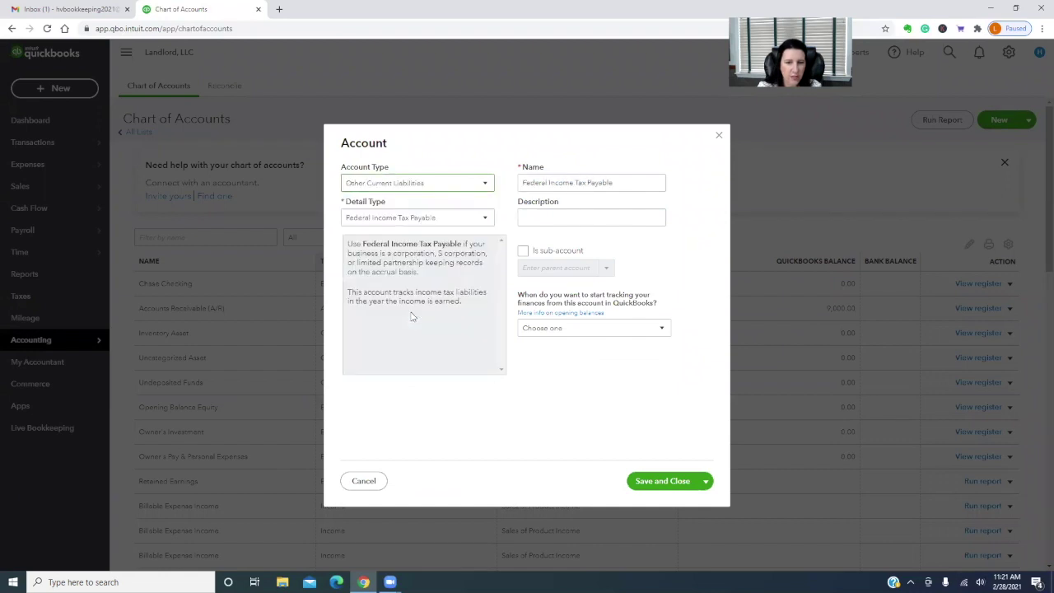
click(445, 218)
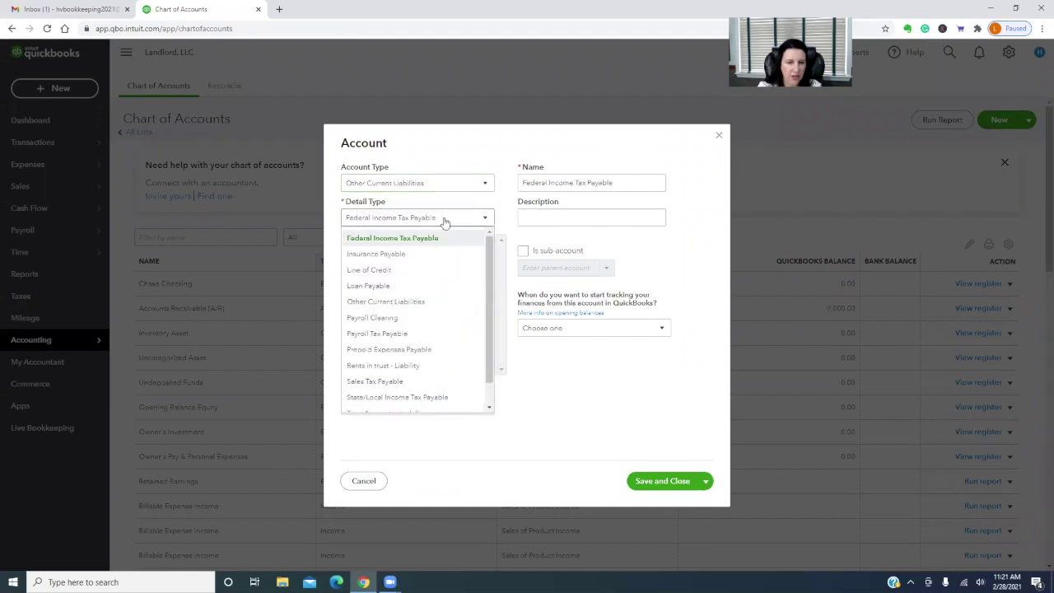
click(437, 302)
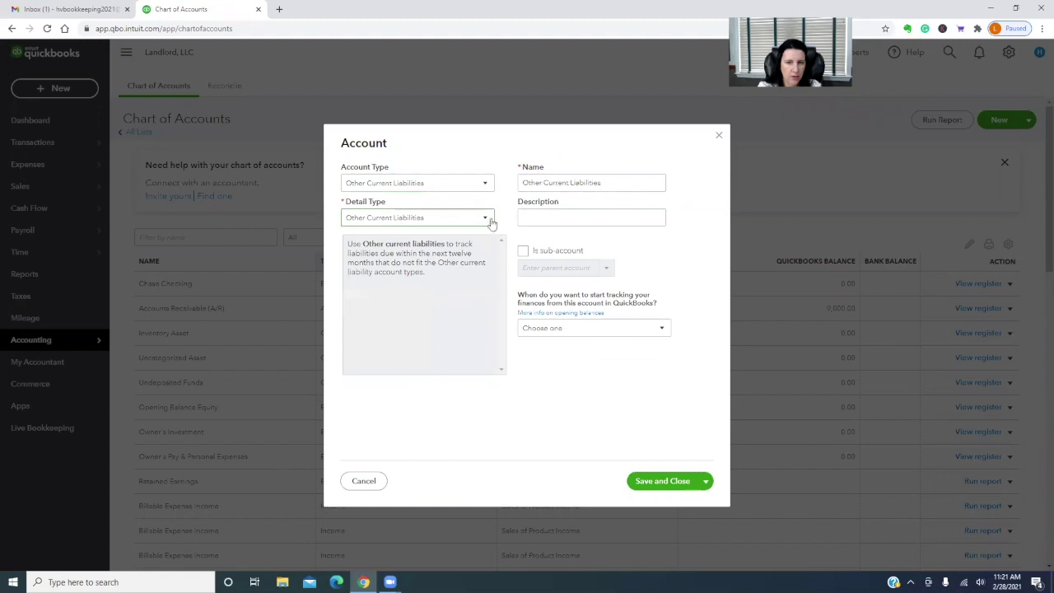
triple_click(622, 185)
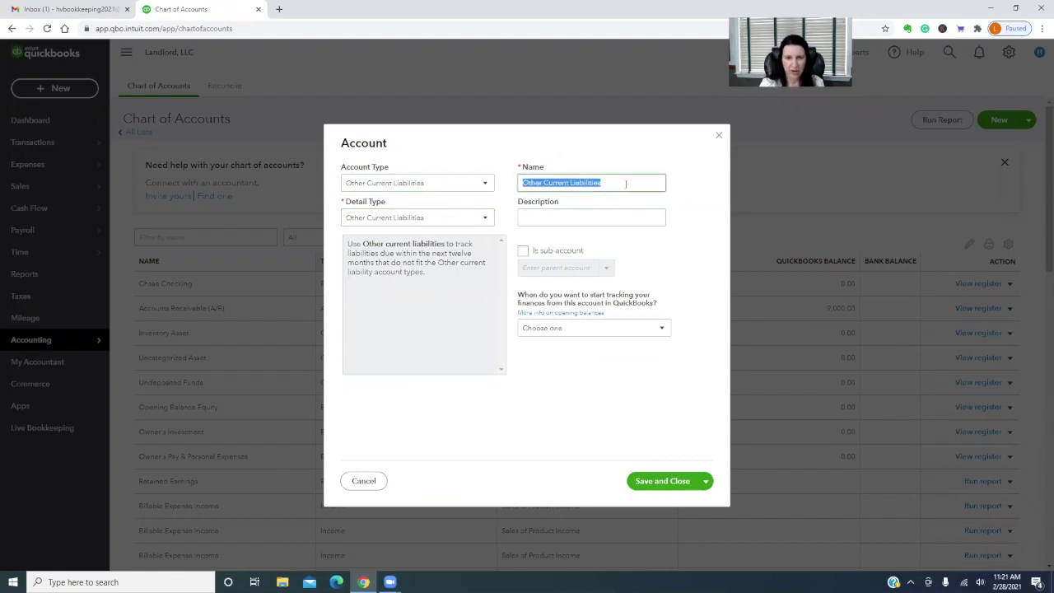
text(Tenant Secu)
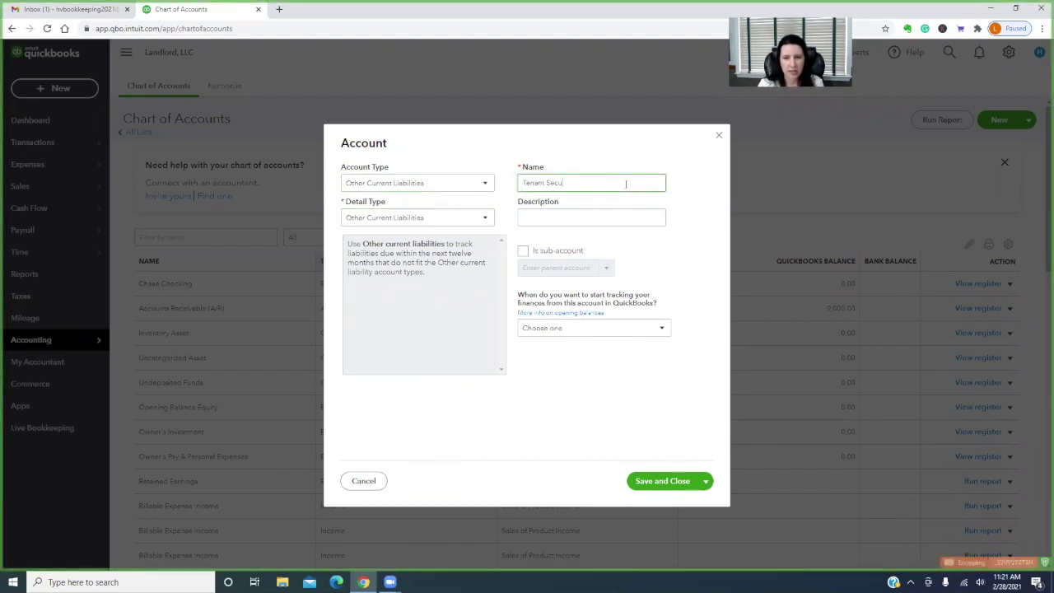
text(rity Deposits Payable)
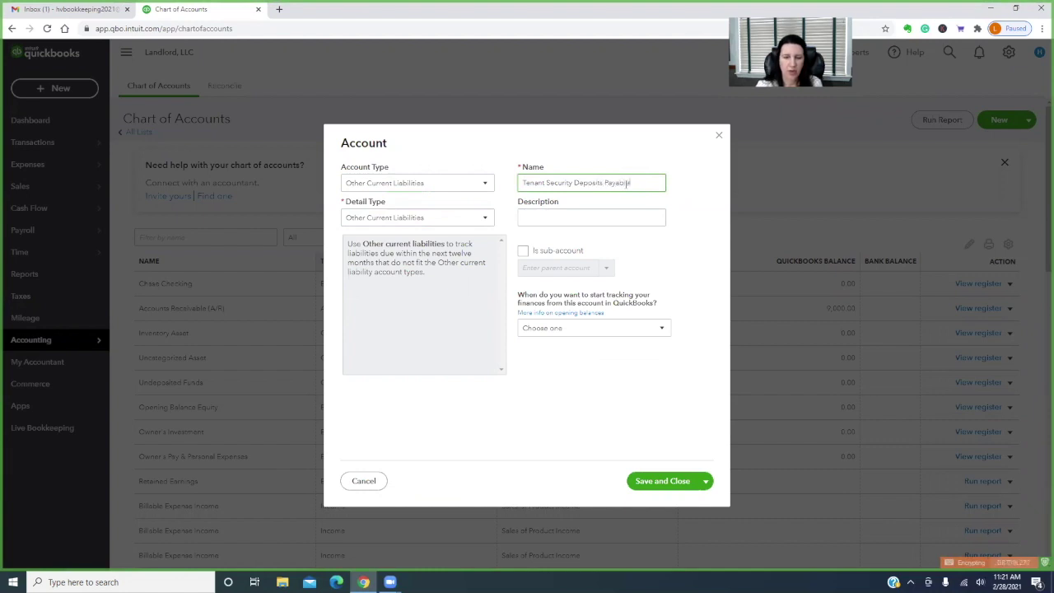
click(708, 484)
click(667, 504)
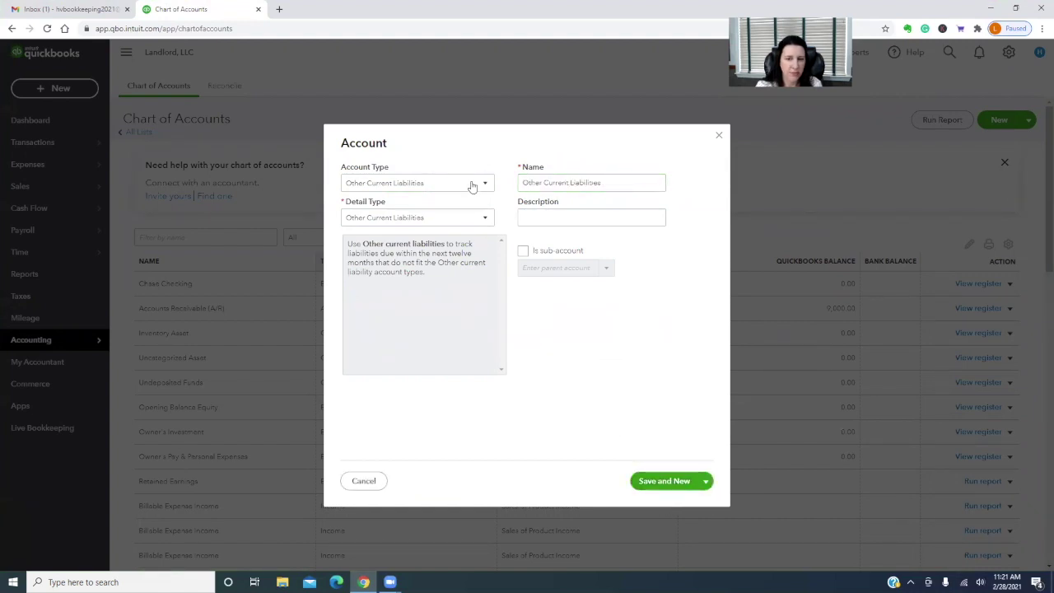
Add Apt. A Security Deposit as a sub-account of Tenant Security Deposits Payable
click(523, 251)
click(551, 269)
text(ten)
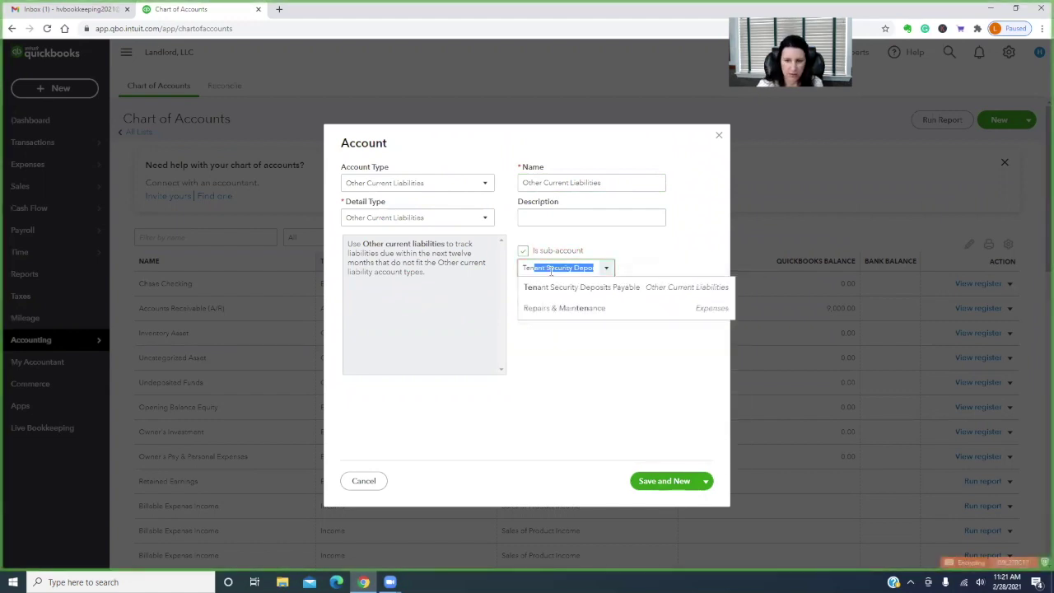
click(604, 288)
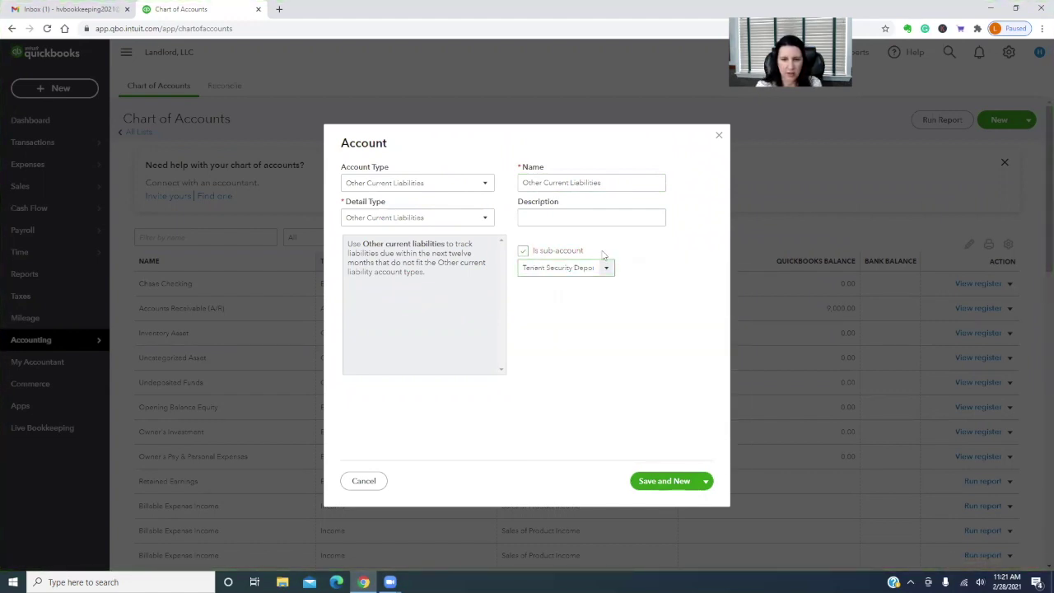
triple_click(618, 181)
text(Apt)
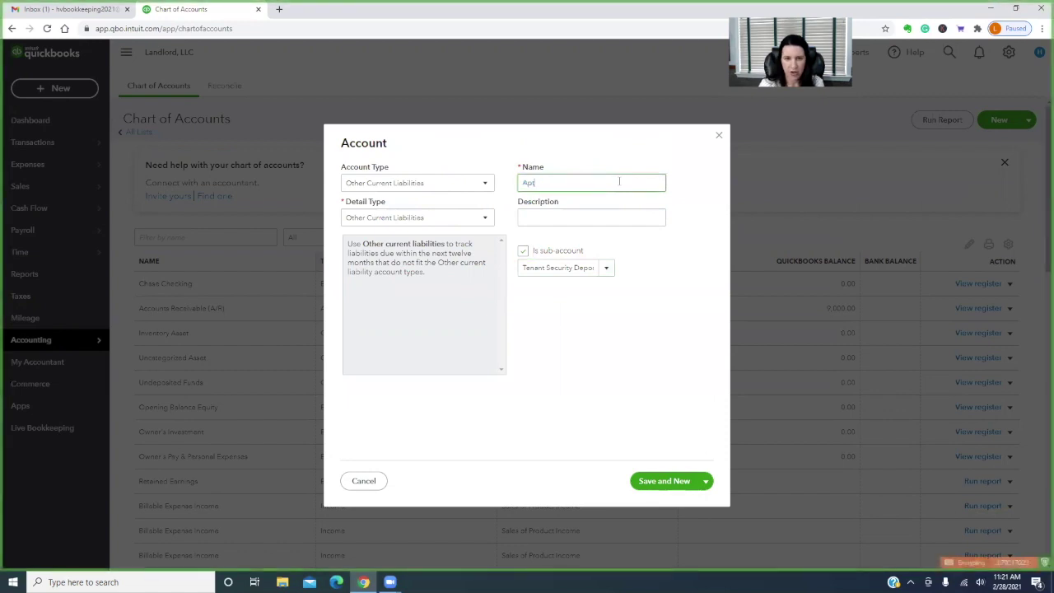
text(. )
text(A-B)
text(ecu)
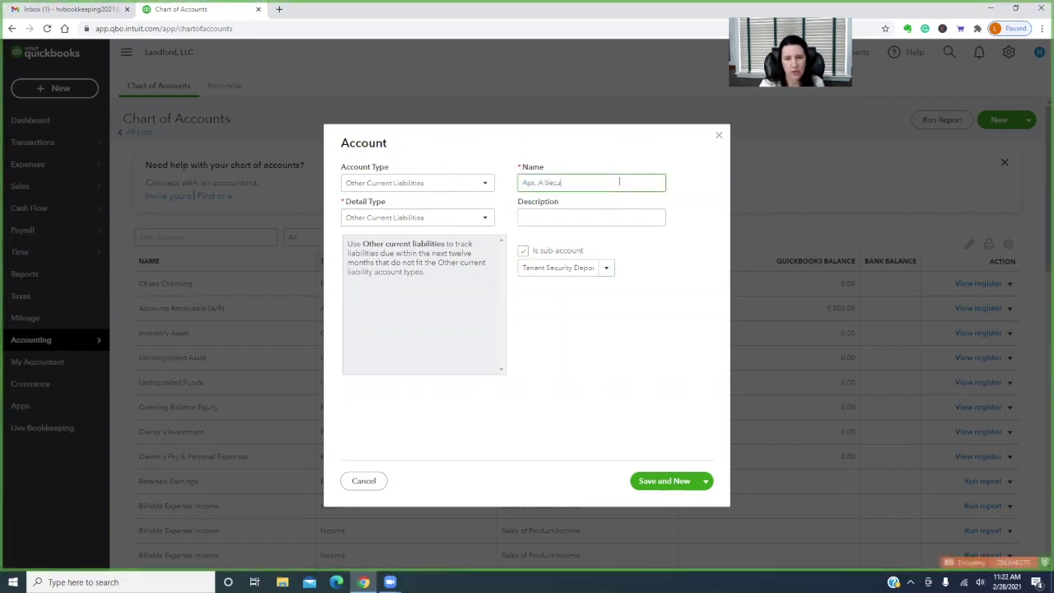
text(rity Deposit)
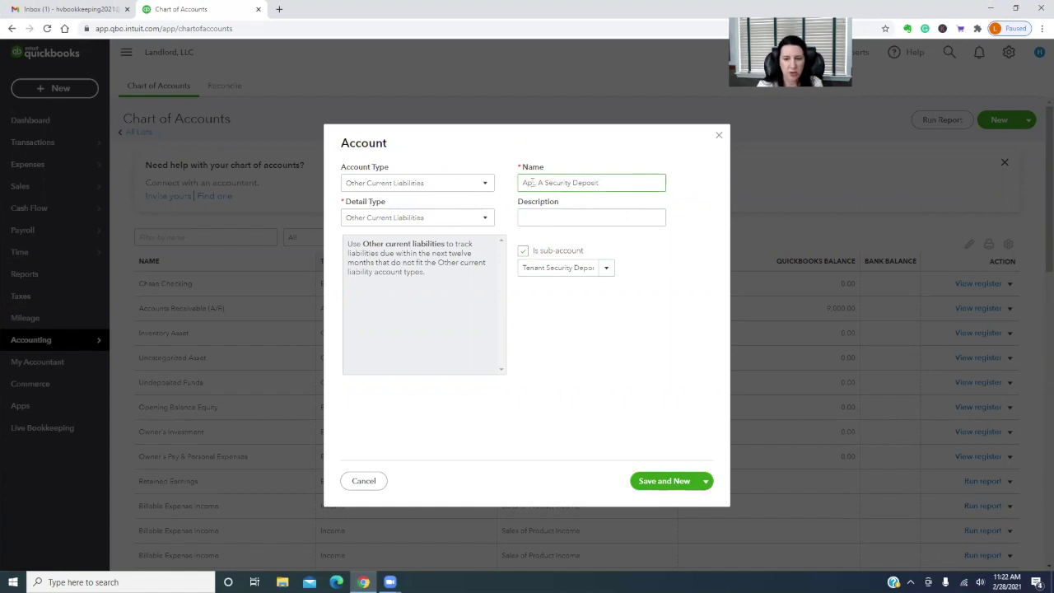
click(665, 481)
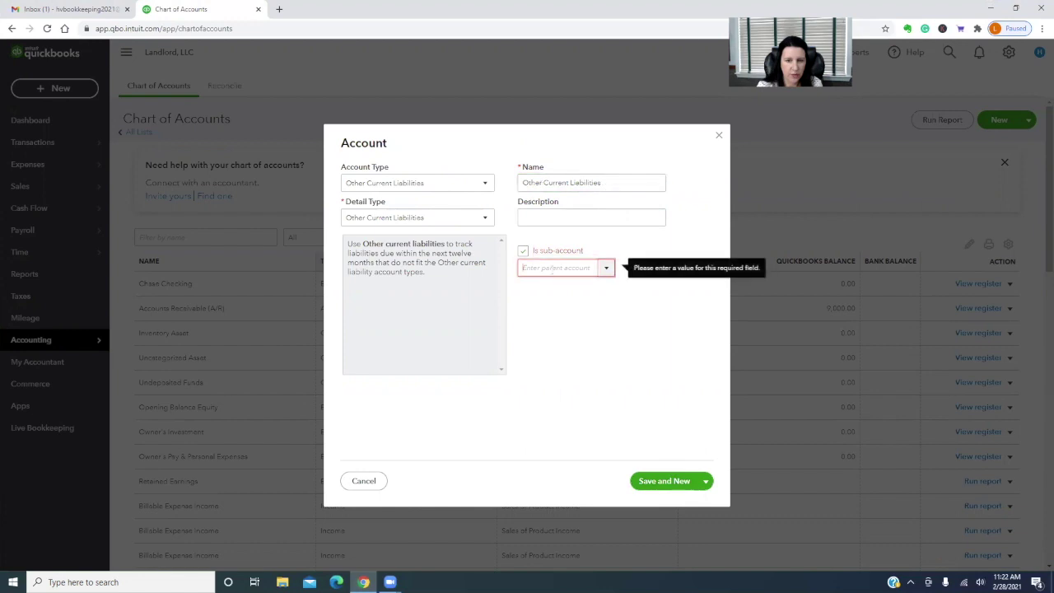
Add Apt. B Tenant Security Deposit under the same Tenant Security Deposits Payable parent
text(Tenant Security Depo)
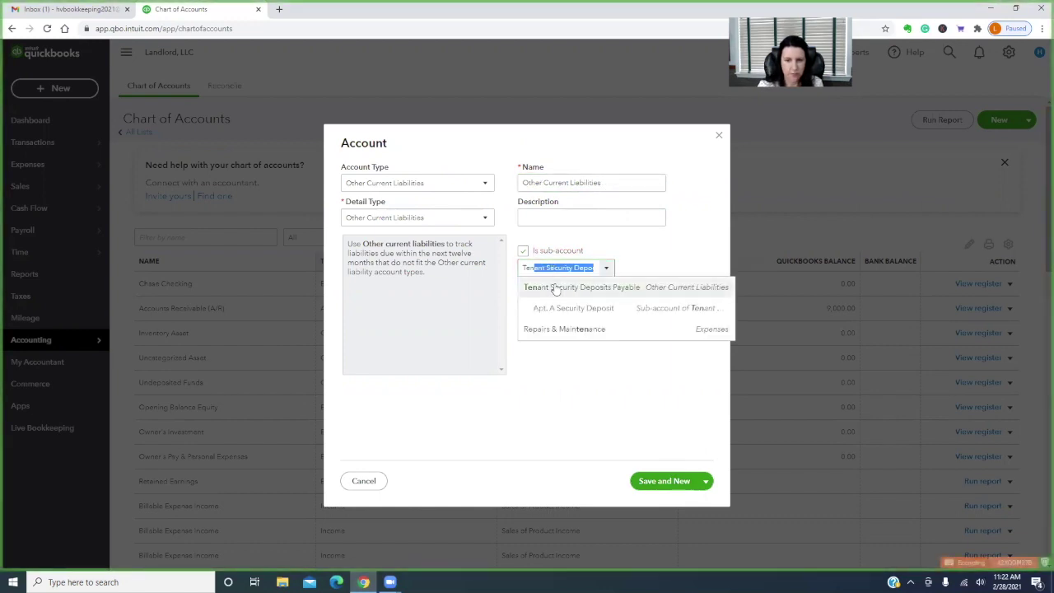
click(555, 288)
triple_click(608, 183)
text(Apt. B Tenant Security Deposit)
click(671, 485)
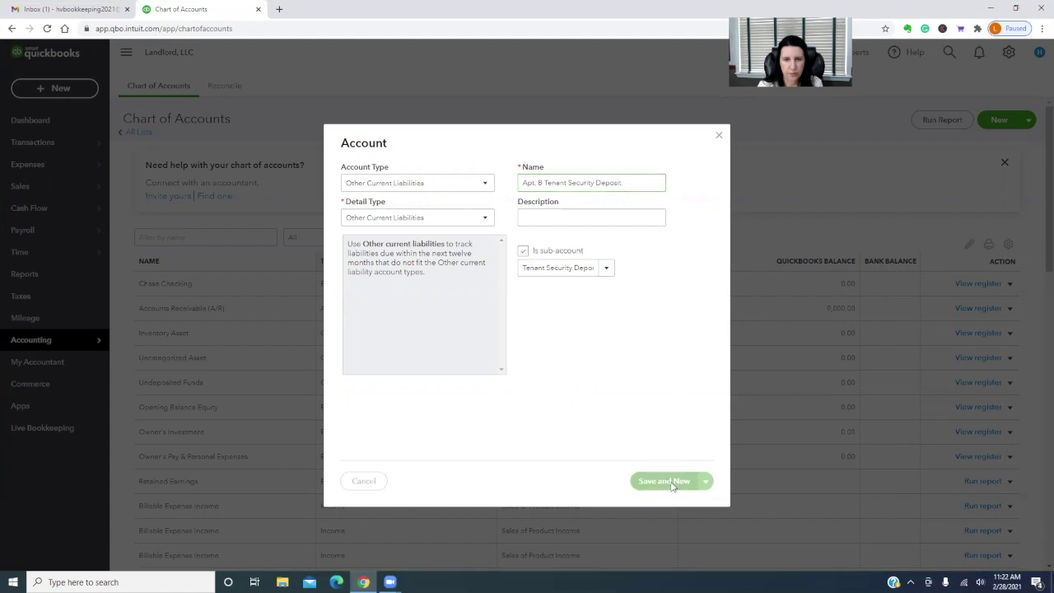
Set Tenant Security Deposits Payable as the parent account
click(560, 267)
text(Apt)
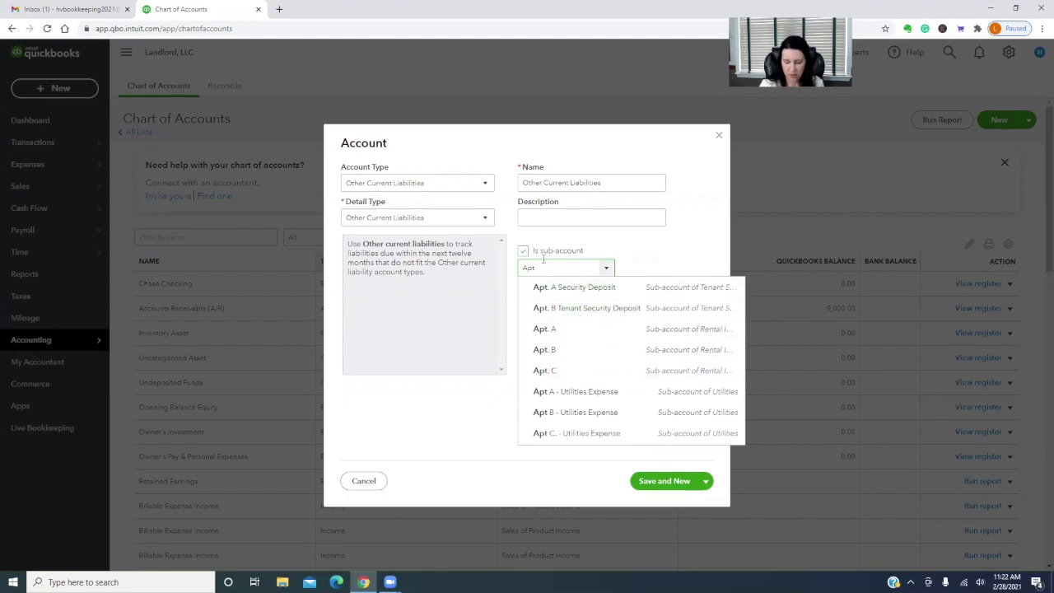
key(BackSpace)
key(BackSpace)
key(BackSpace)
text(secur)
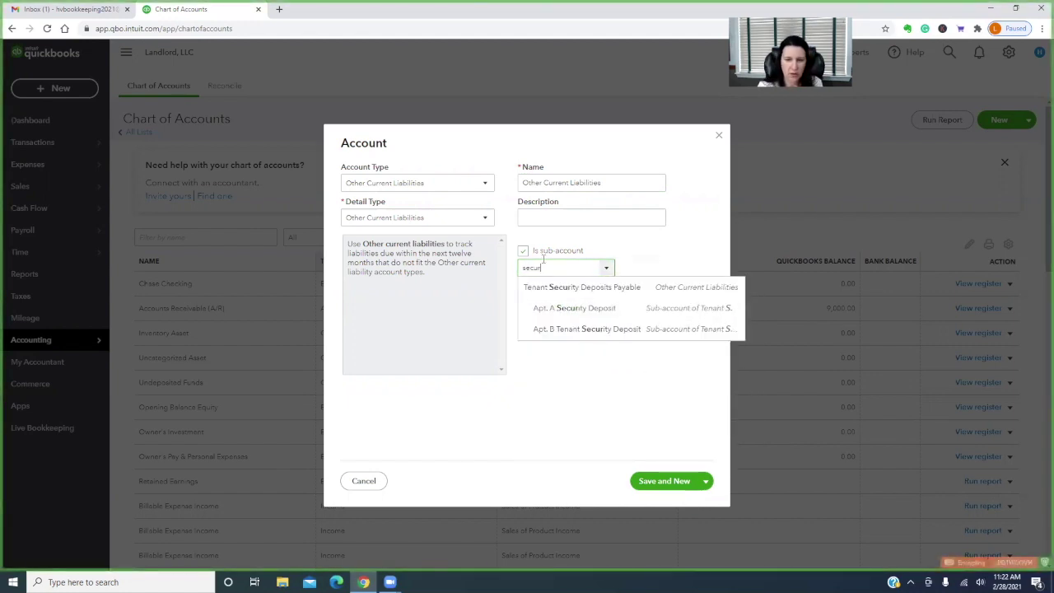
click(567, 286)
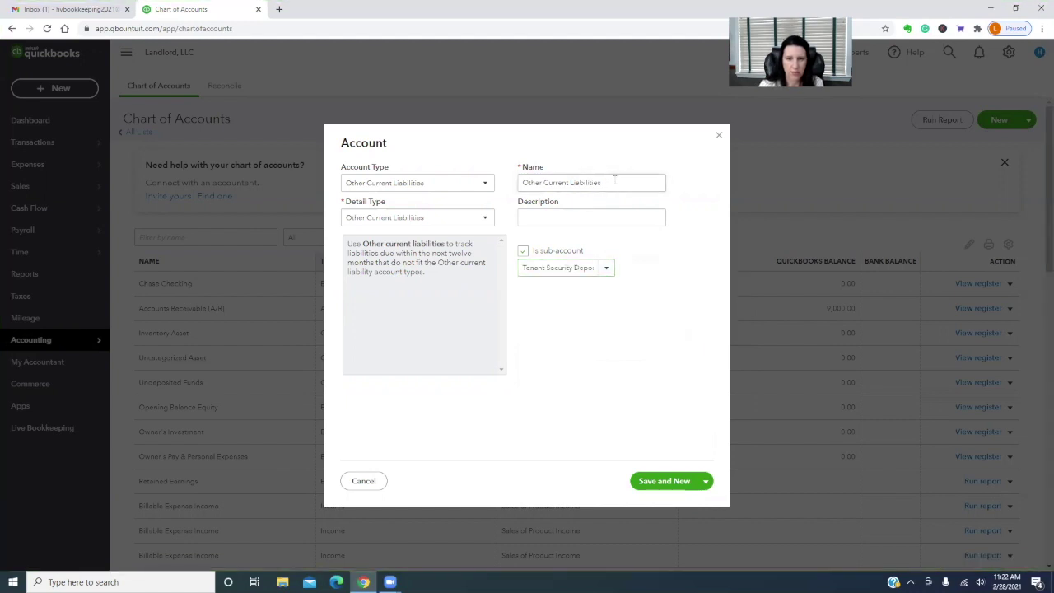
Name the sub-account 'Apt. C Tenant Security Deposit Payable' and save and close it
triple_click(614, 182)
text(Apt)
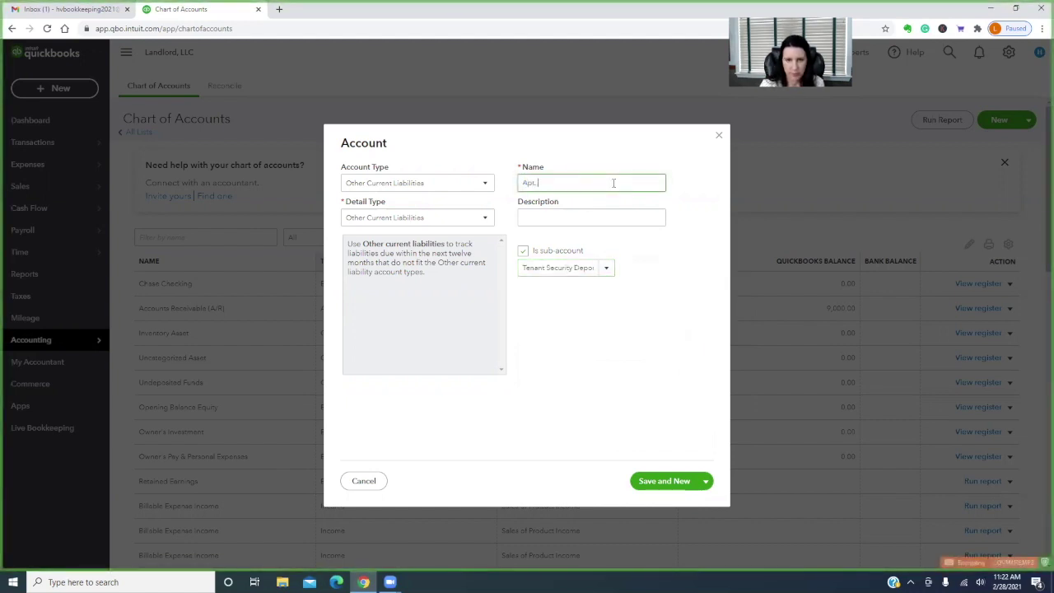
text(. C Tenant )
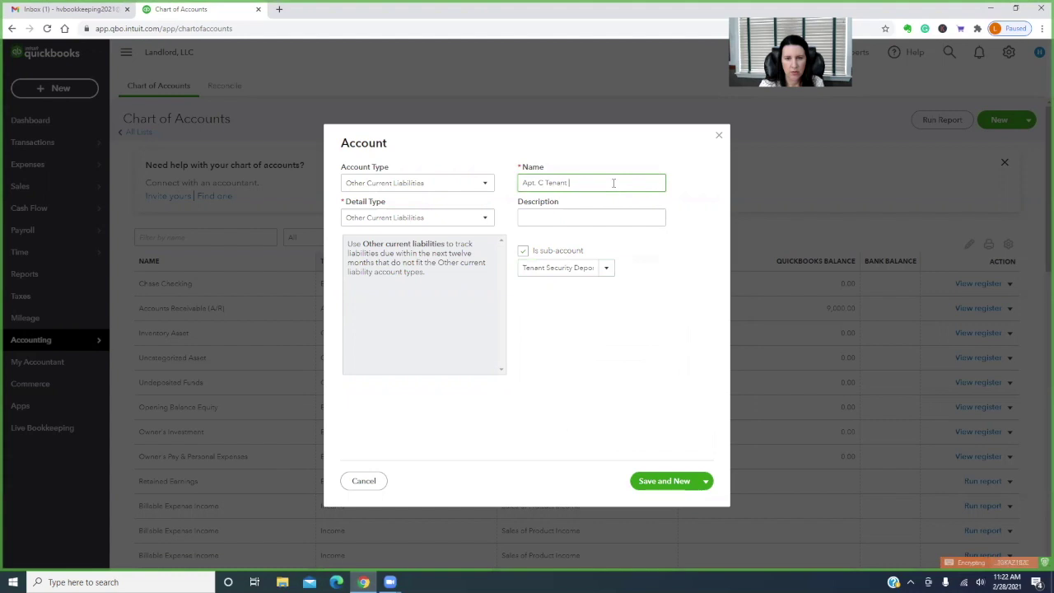
text(Security Deposit Payable)
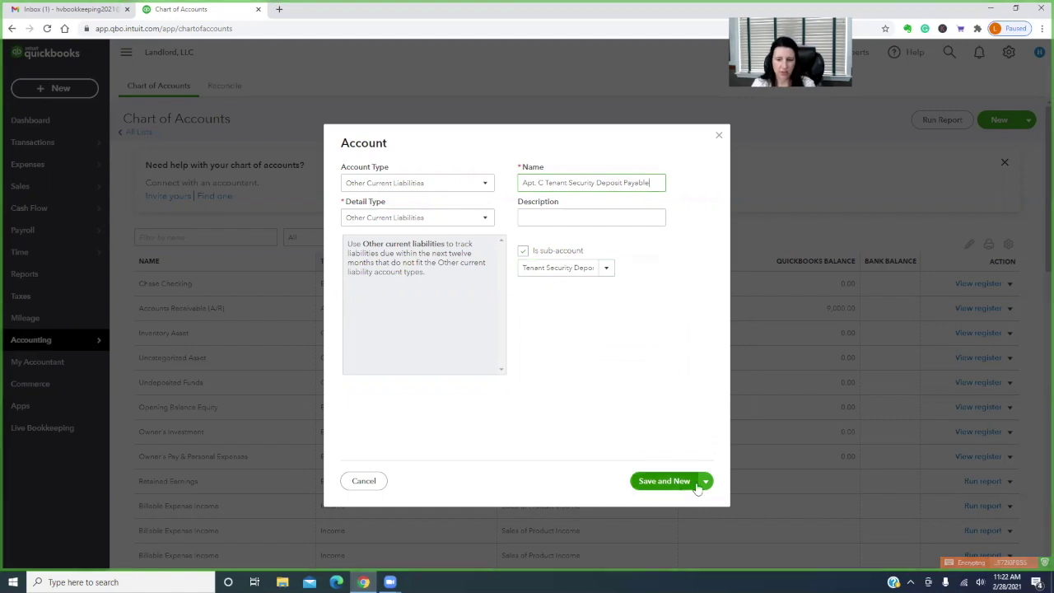
click(705, 482)
click(667, 502)
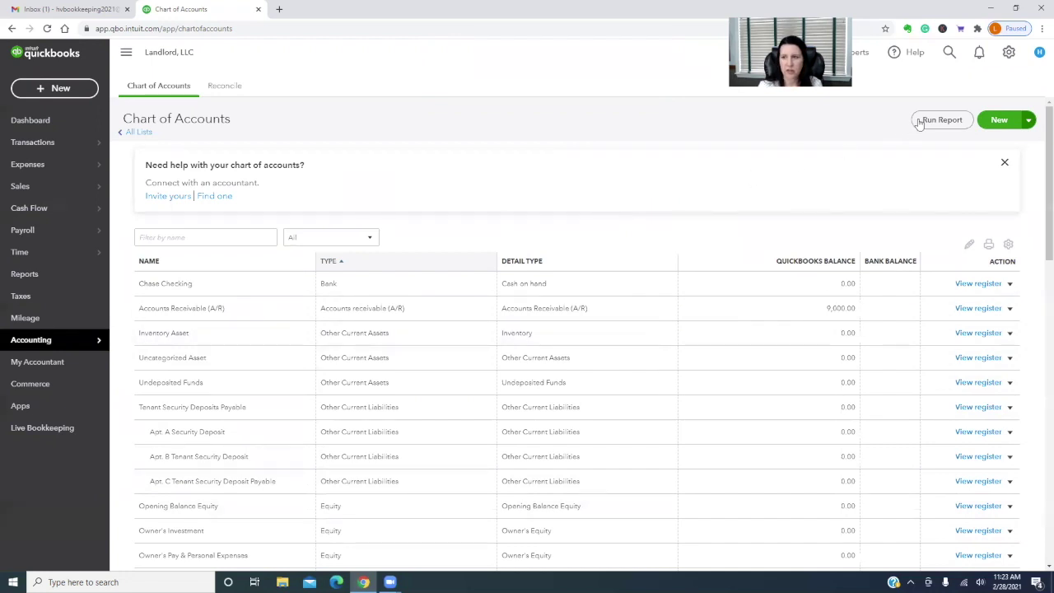
Start a new service item from the Products and services list
click(1009, 53)
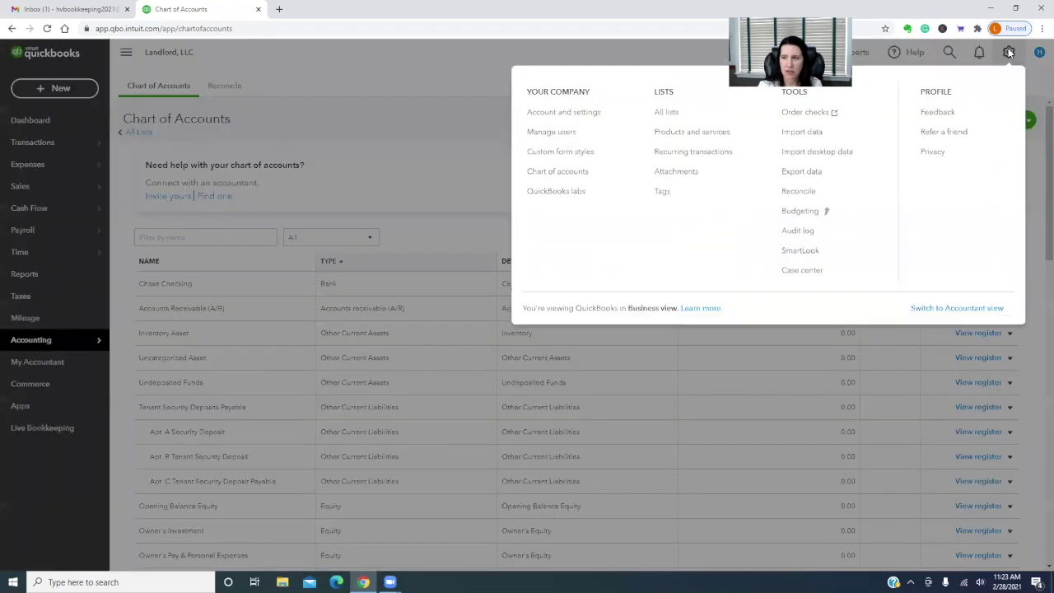
click(684, 133)
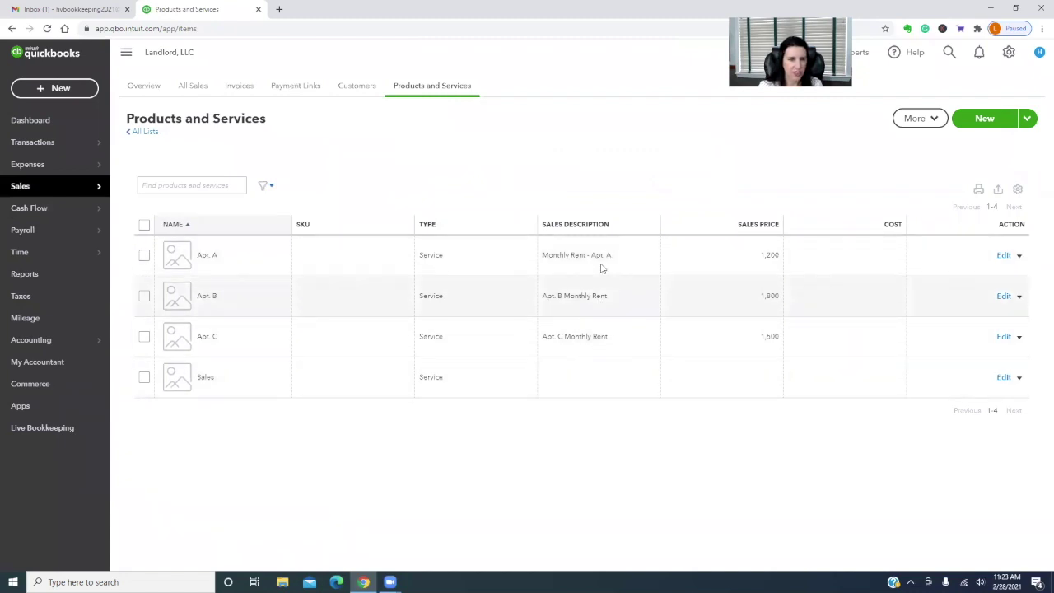
click(985, 118)
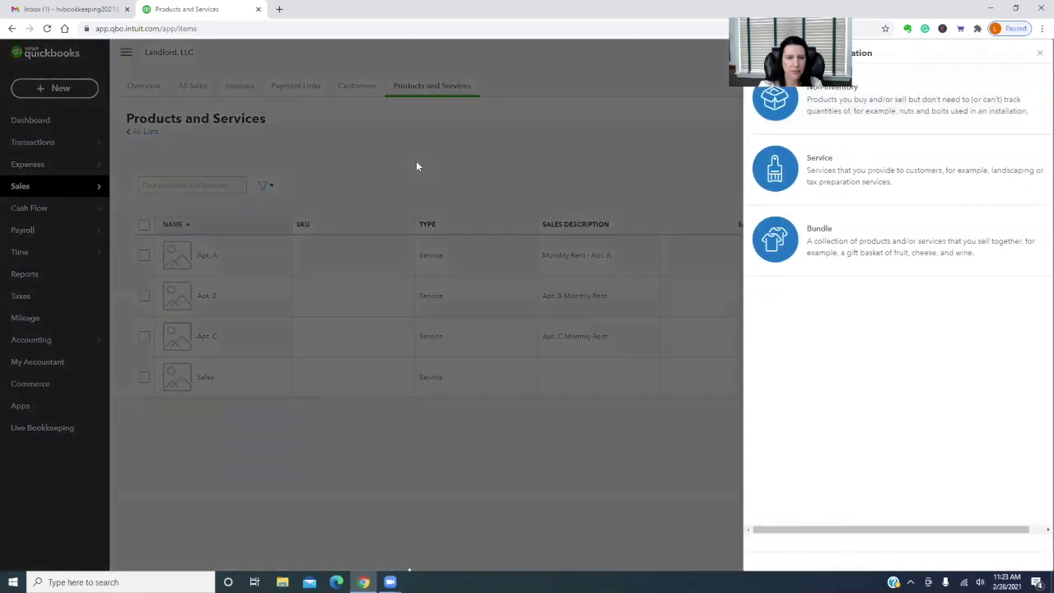
click(816, 163)
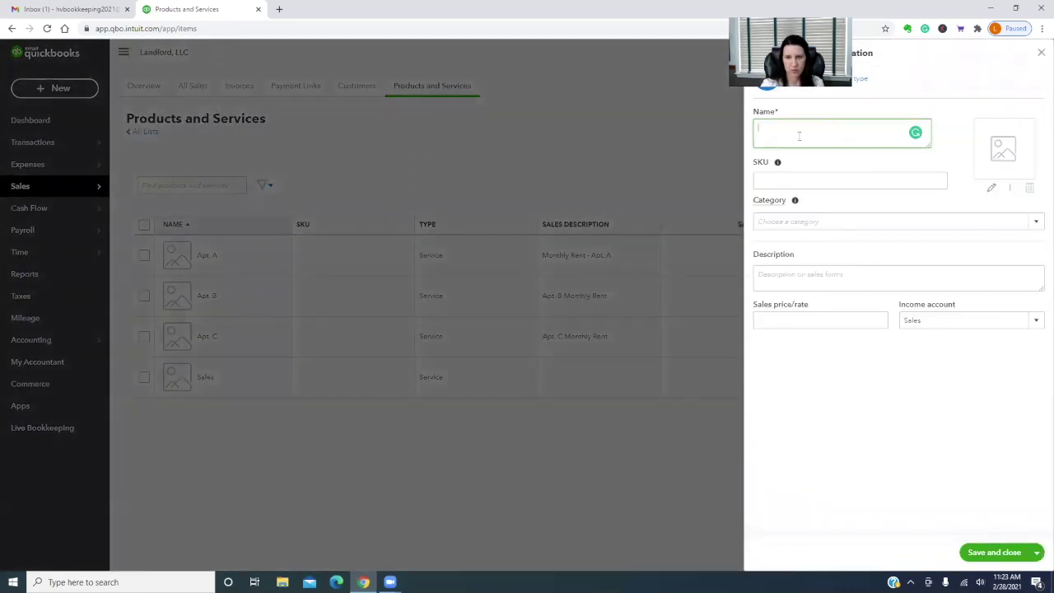
Create service 'Security - Apt A' posting to Apt. A Security Deposit, described 'Security Deposit - Apt', and save
text(Security -)
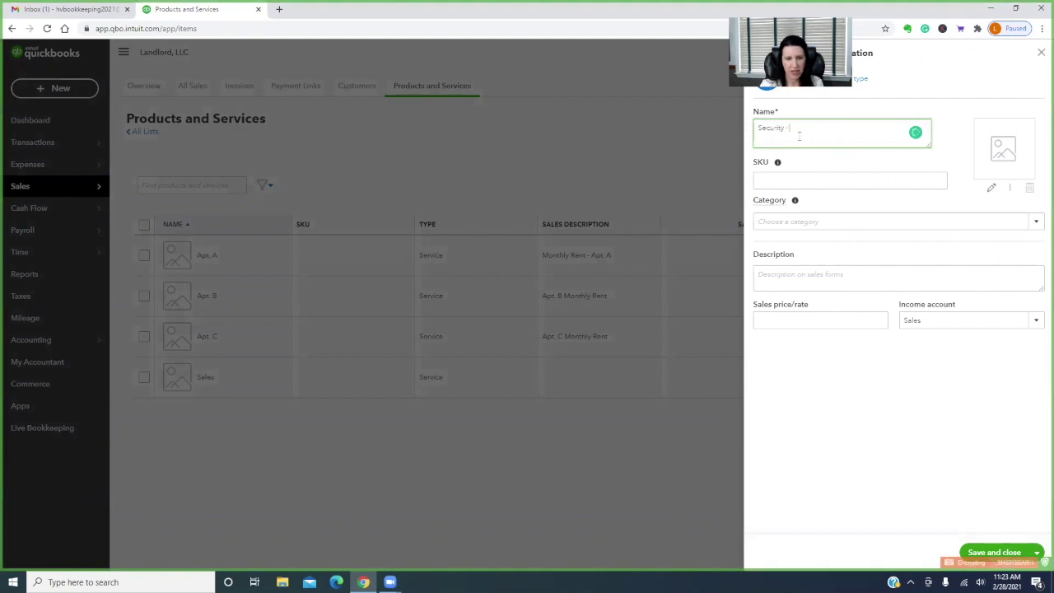
text( Apt A)
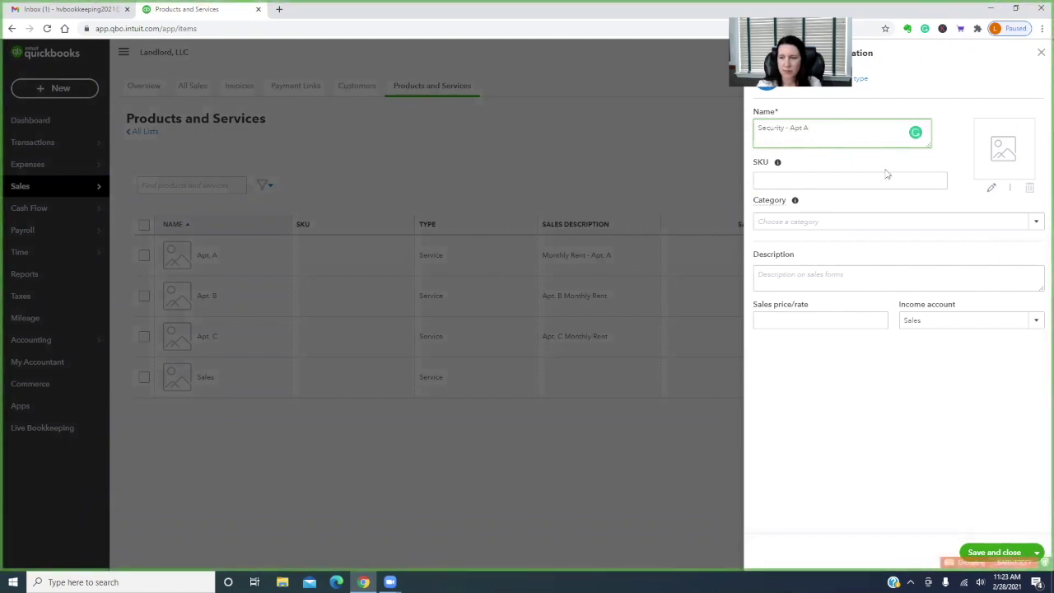
click(1036, 321)
scroll(988, 432, up, 5)
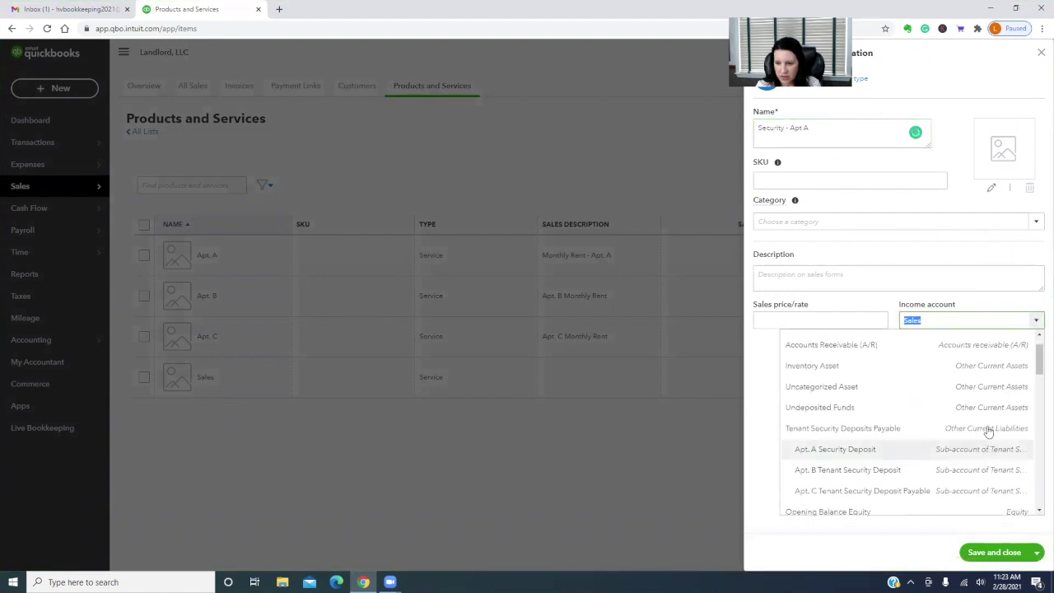
scroll(988, 433, down, 3)
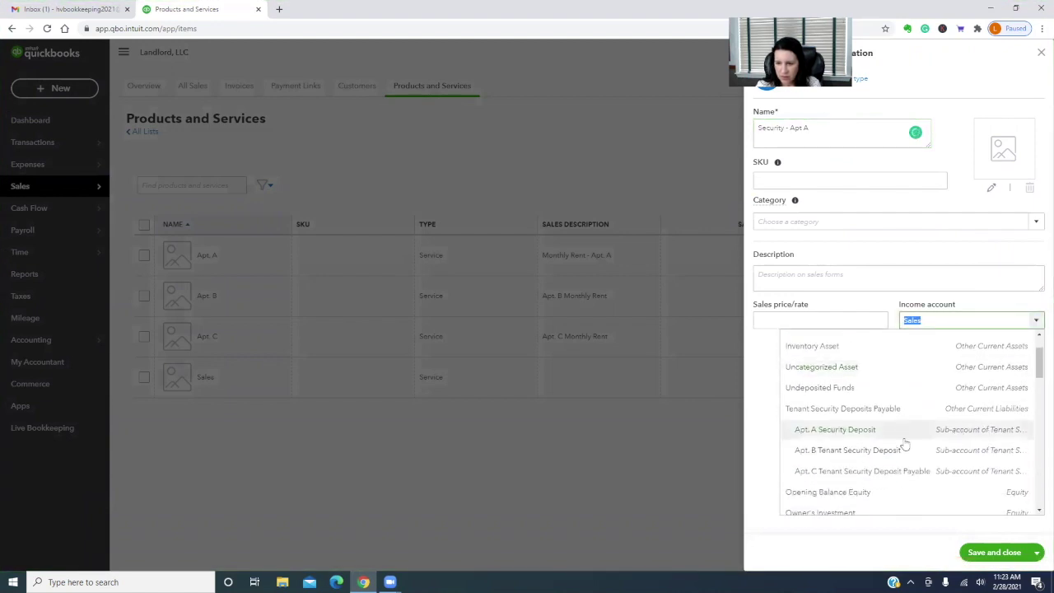
click(842, 431)
click(764, 274)
text(Security Deposit)
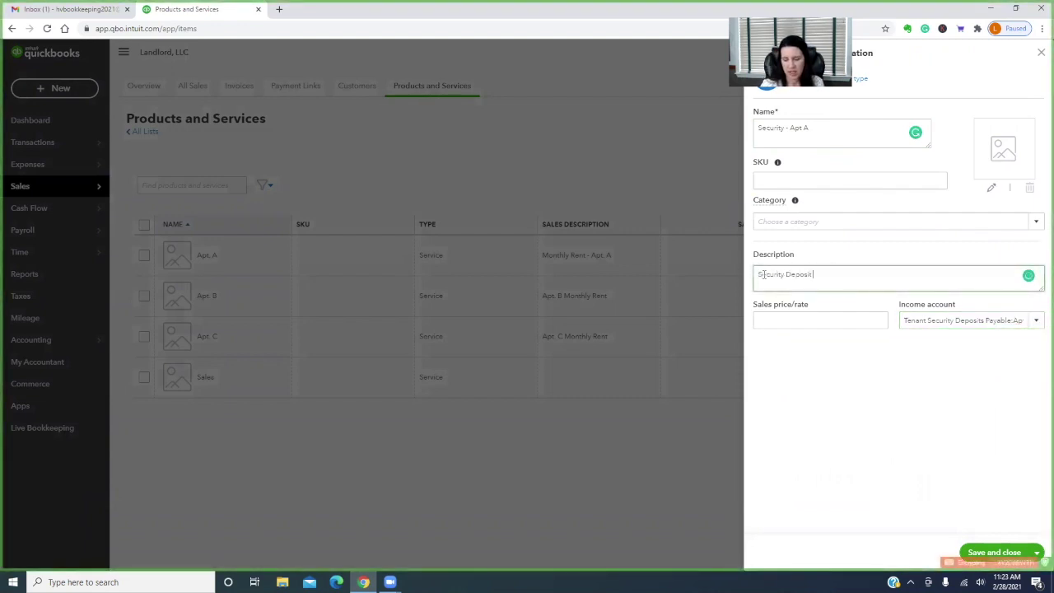
text( - Apt A)
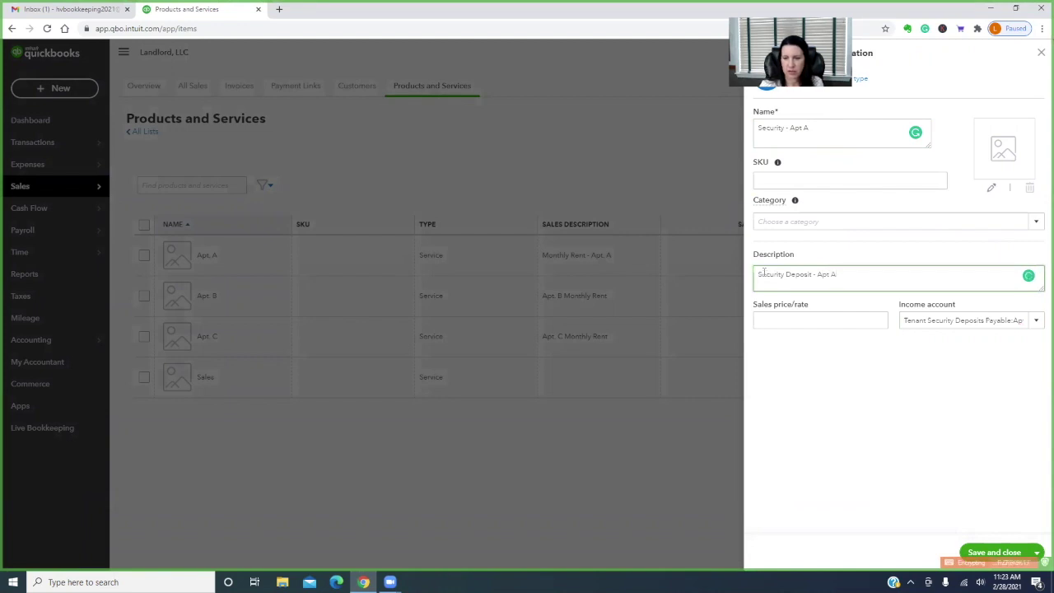
click(1038, 552)
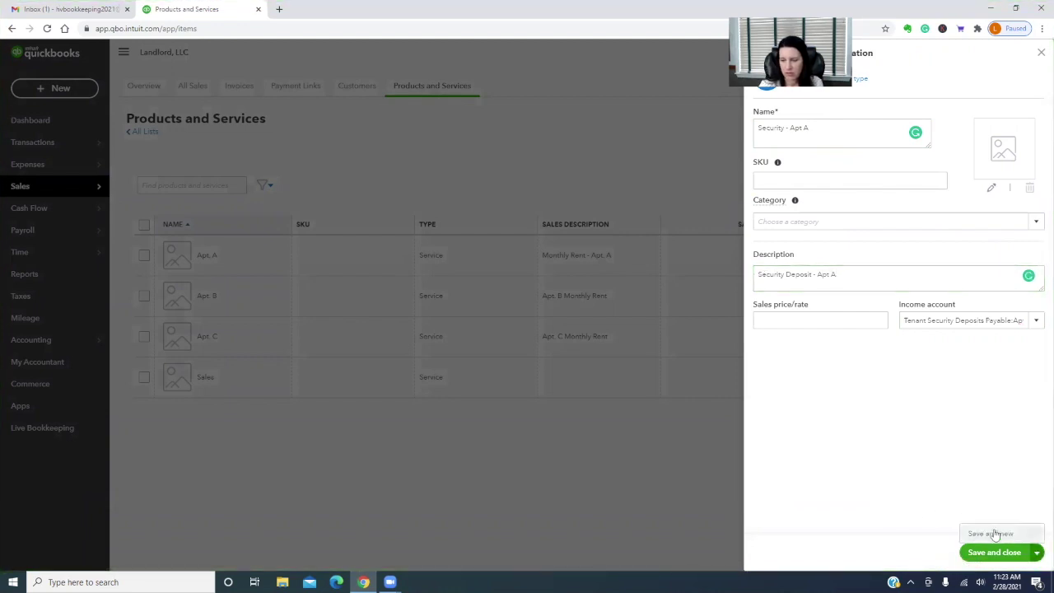
click(994, 533)
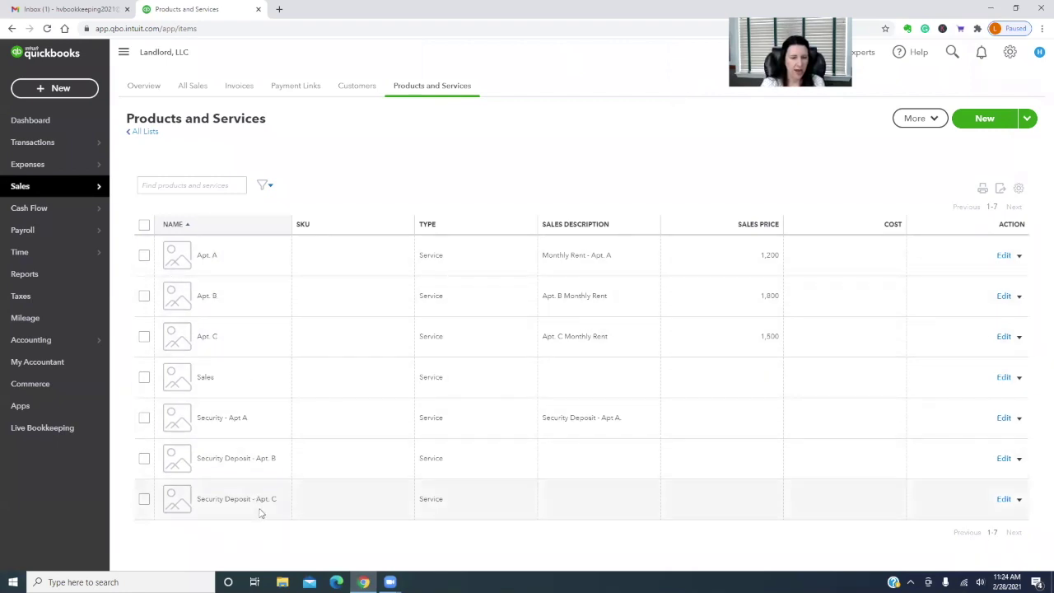
Try to make the Sales item inactive, dismiss the default-item error, and go to Customers
click(1020, 381)
click(931, 394)
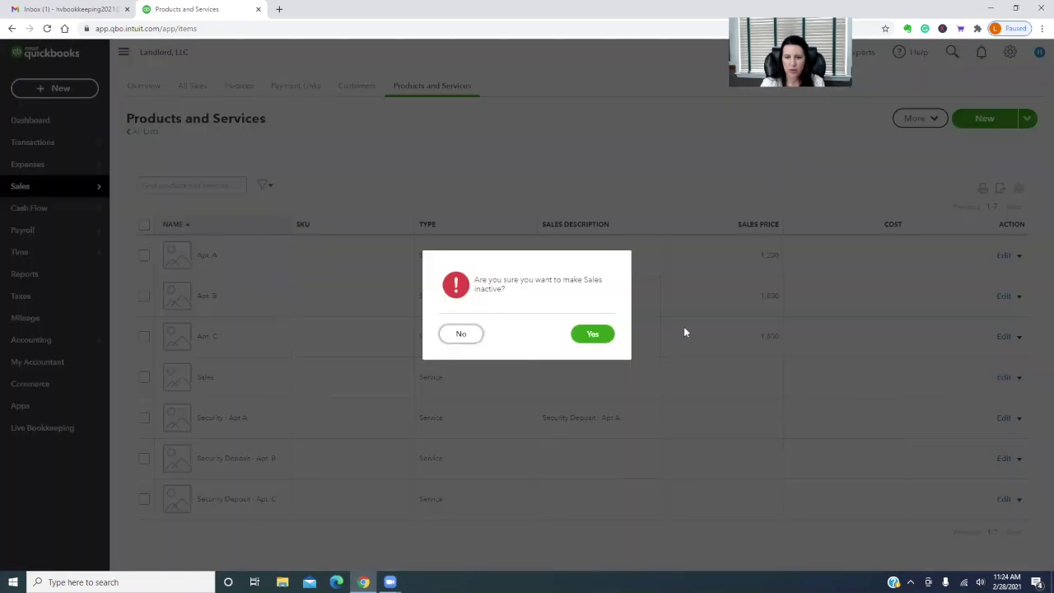
click(584, 334)
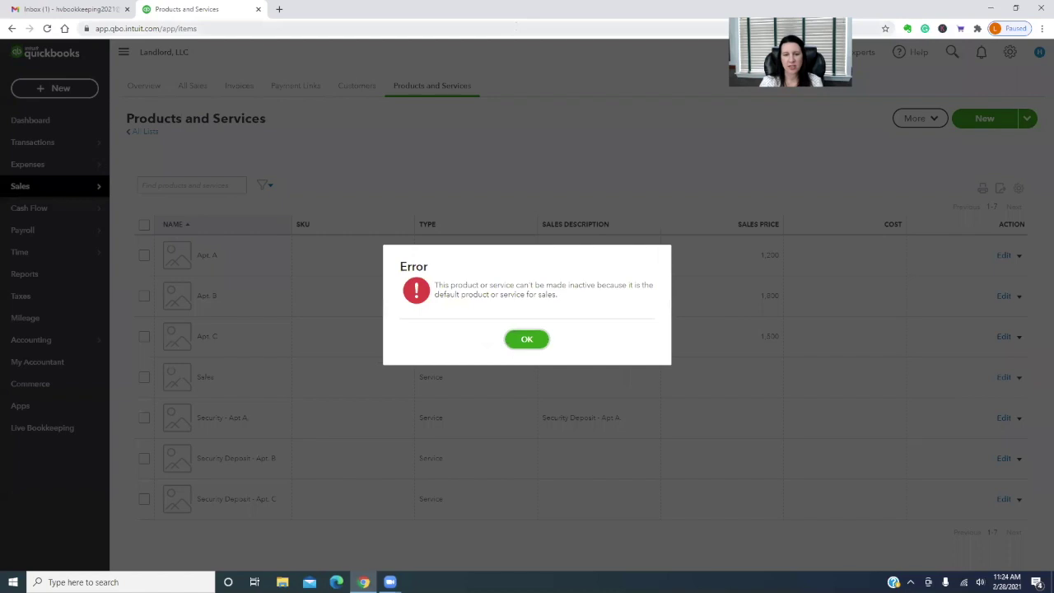
click(525, 344)
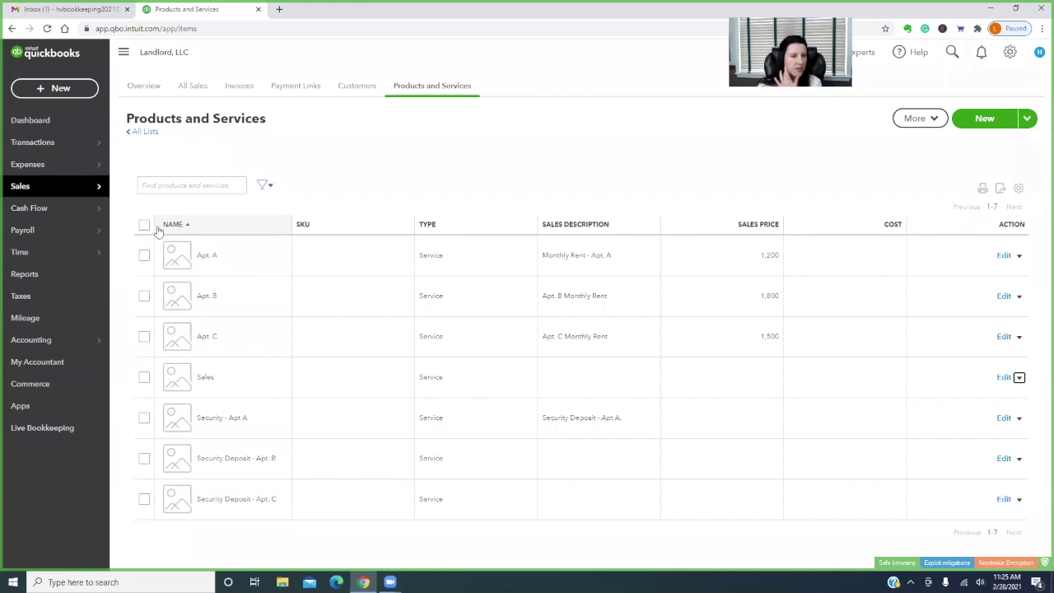
click(357, 85)
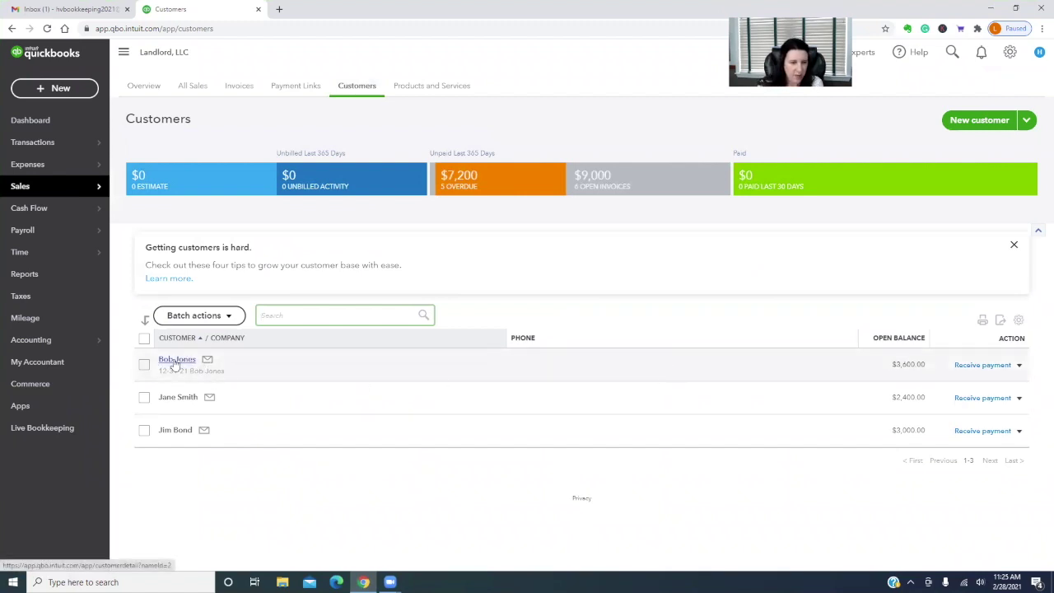
Append the apartment to the Apt. B tenant's 12-31-21 company name and save
click(174, 362)
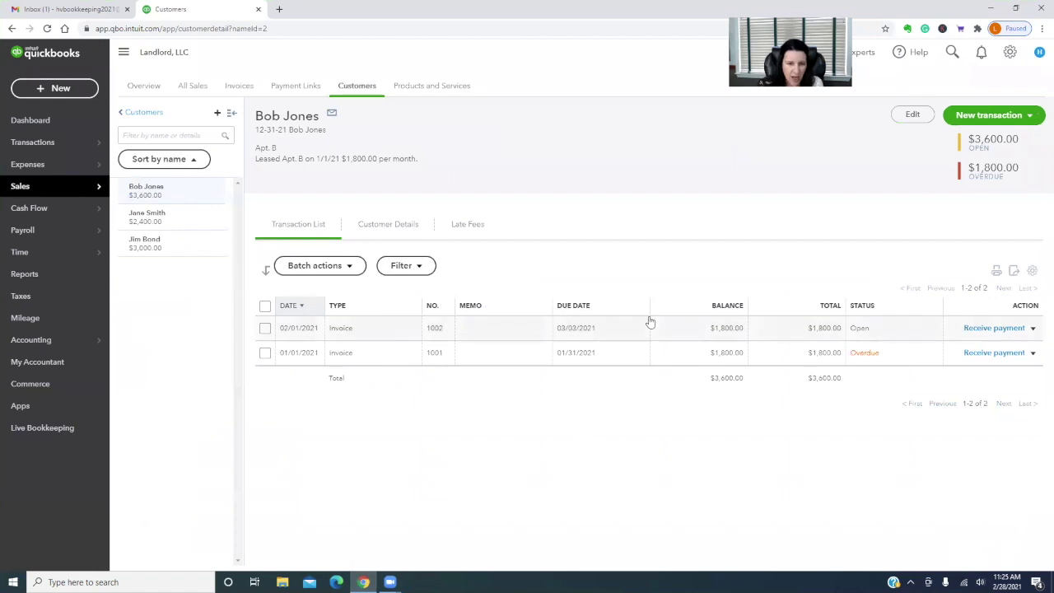
click(912, 114)
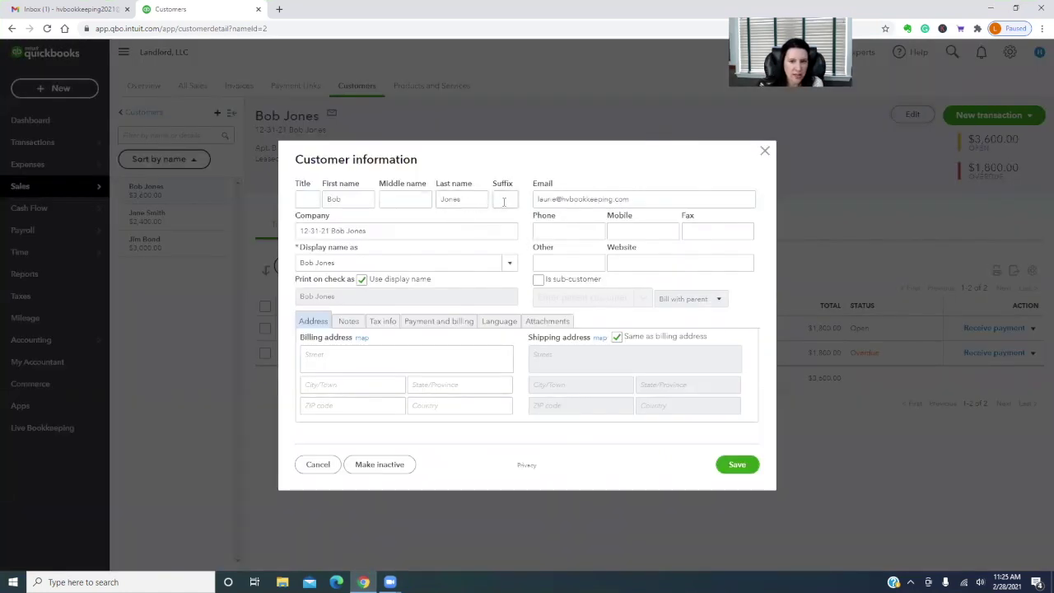
triple_click(362, 232)
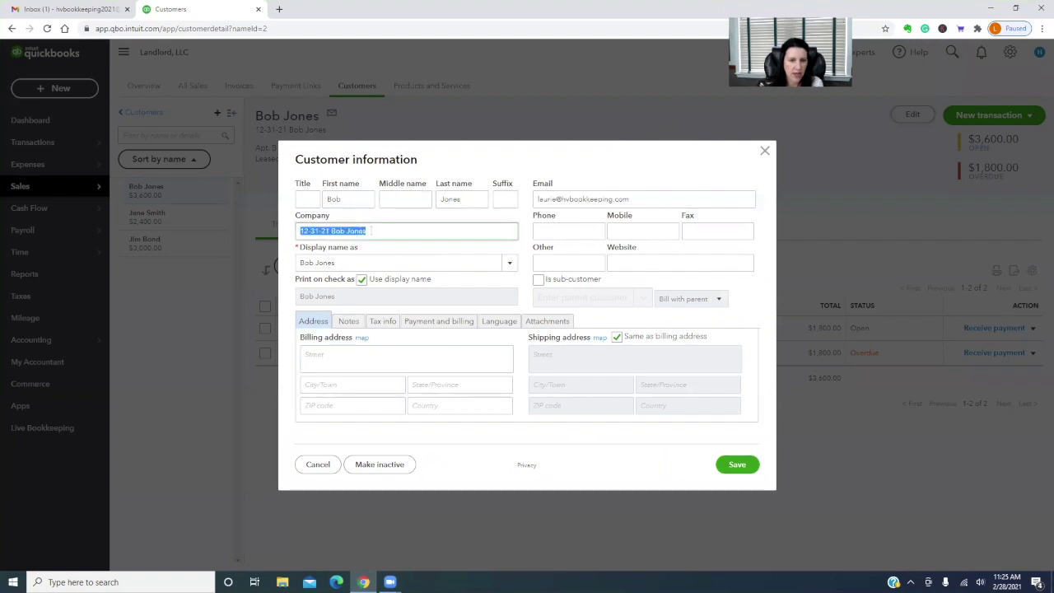
click(370, 231)
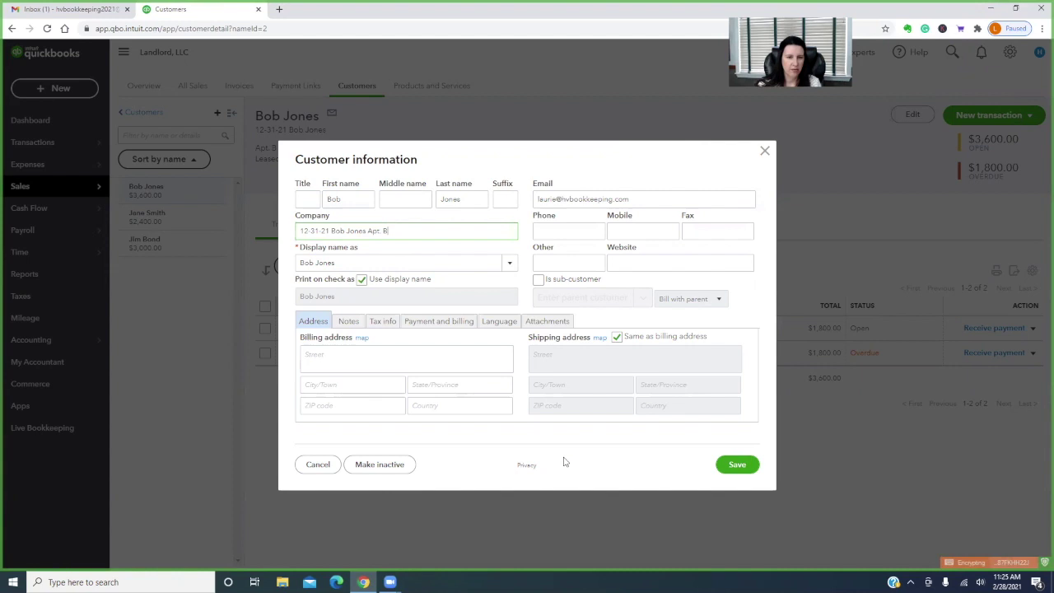
click(745, 465)
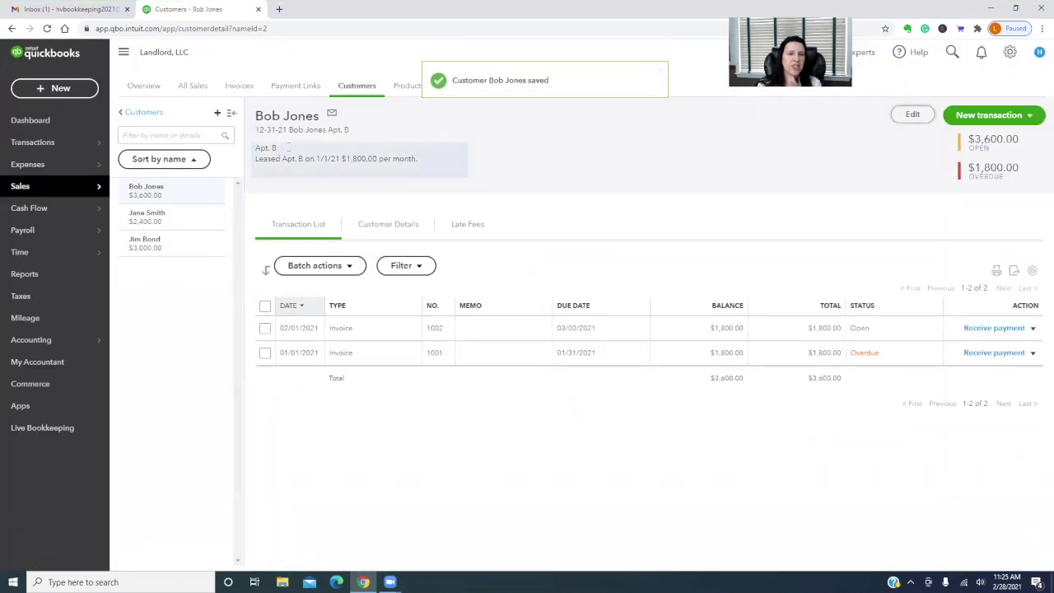
Make the customer's display name match its 12-31-21 company name and save
click(195, 221)
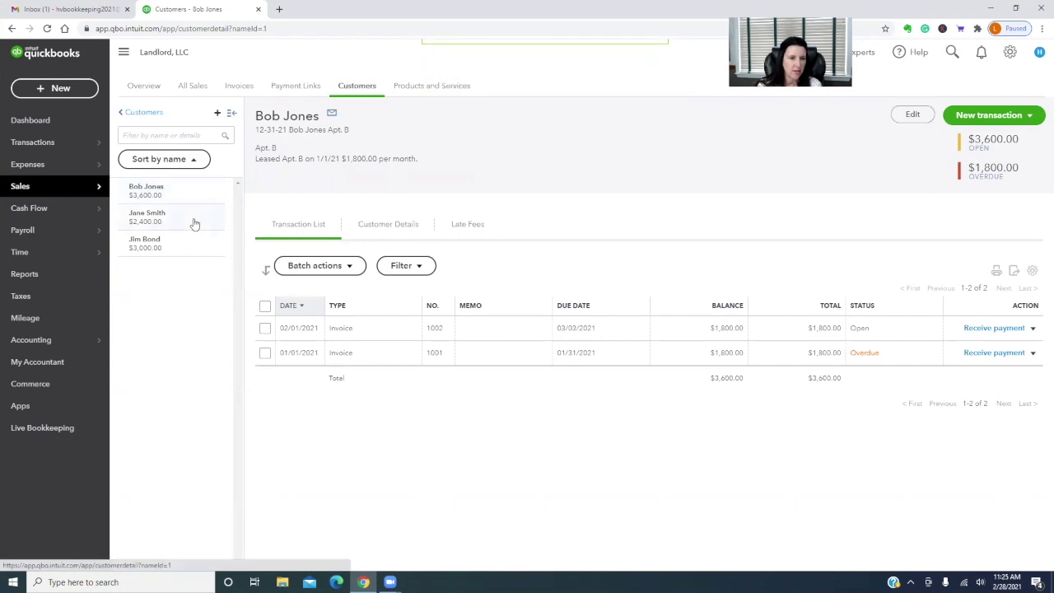
click(884, 109)
triple_click(407, 231)
key(ctrl+c)
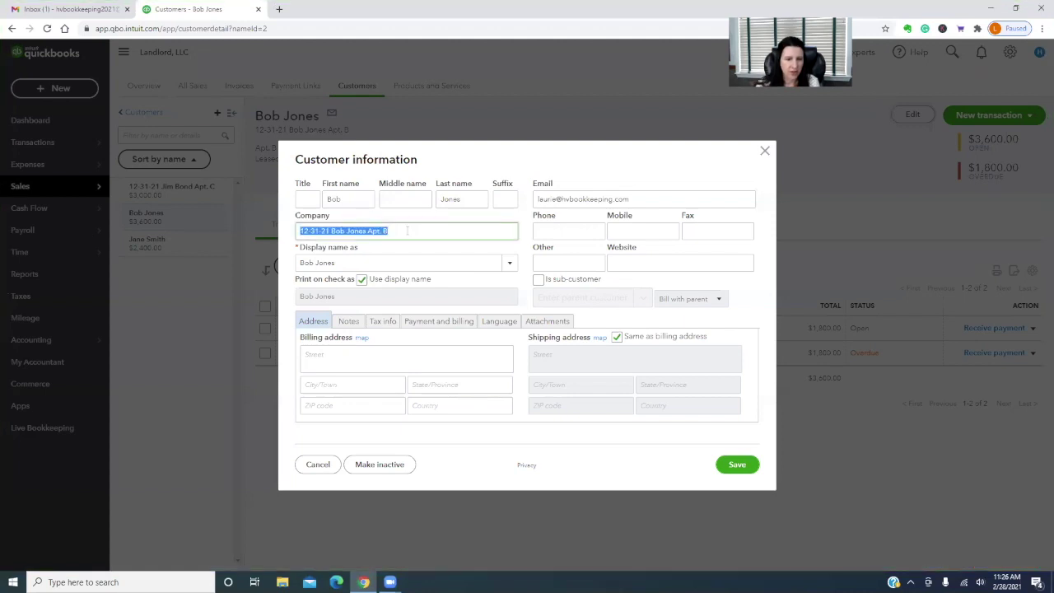
triple_click(359, 262)
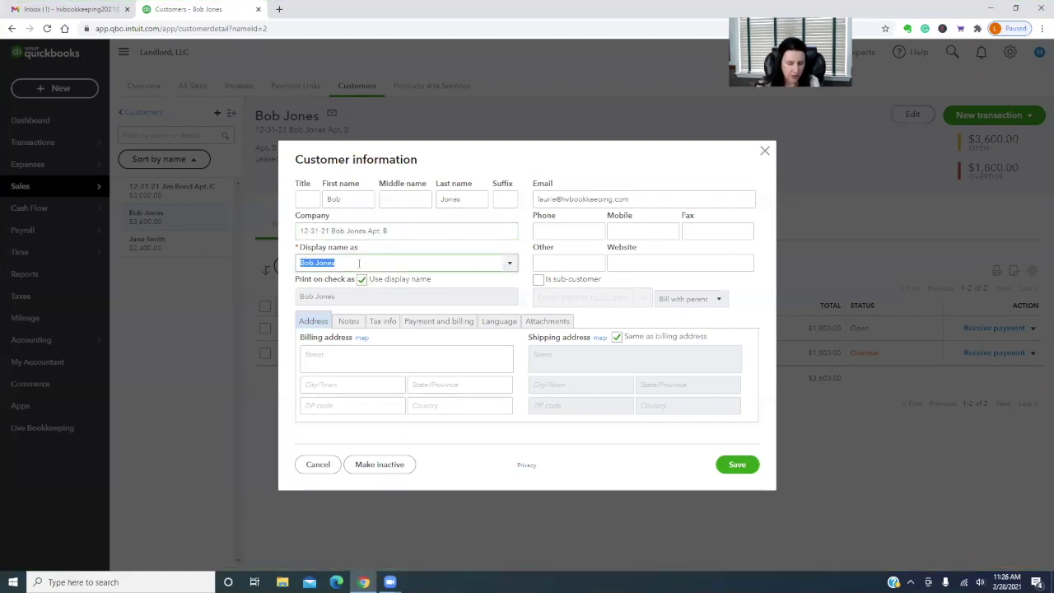
key(ctrl+v)
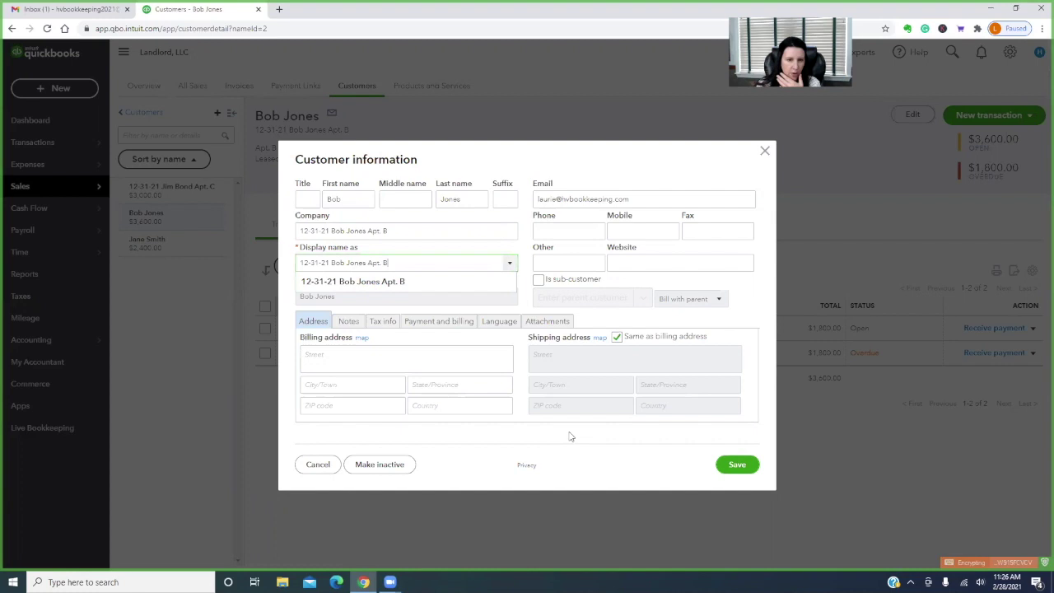
click(591, 439)
click(738, 467)
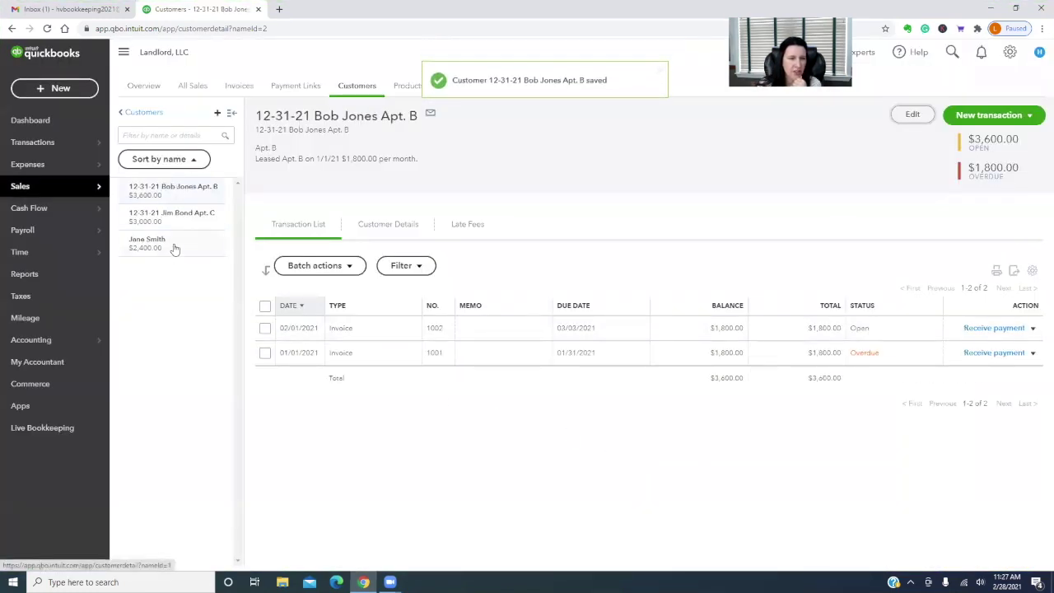
click(177, 244)
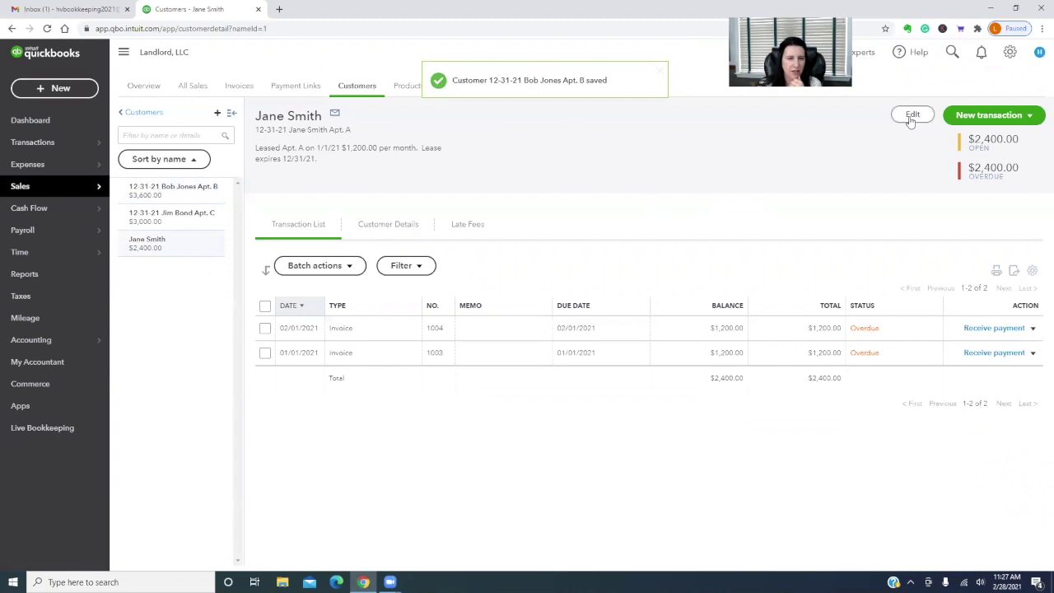
Copy the Apt. A tenant's 12-31-21 company name into its display name and save
click(911, 120)
triple_click(400, 231)
key(ctrl+c)
key(Tab)
key(ctrl+v)
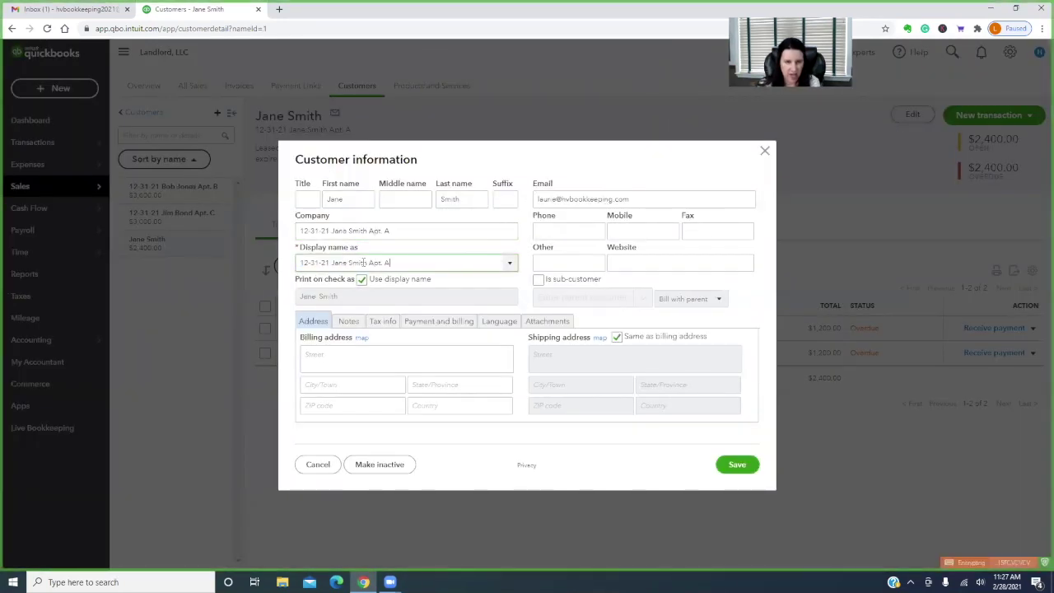
click(616, 455)
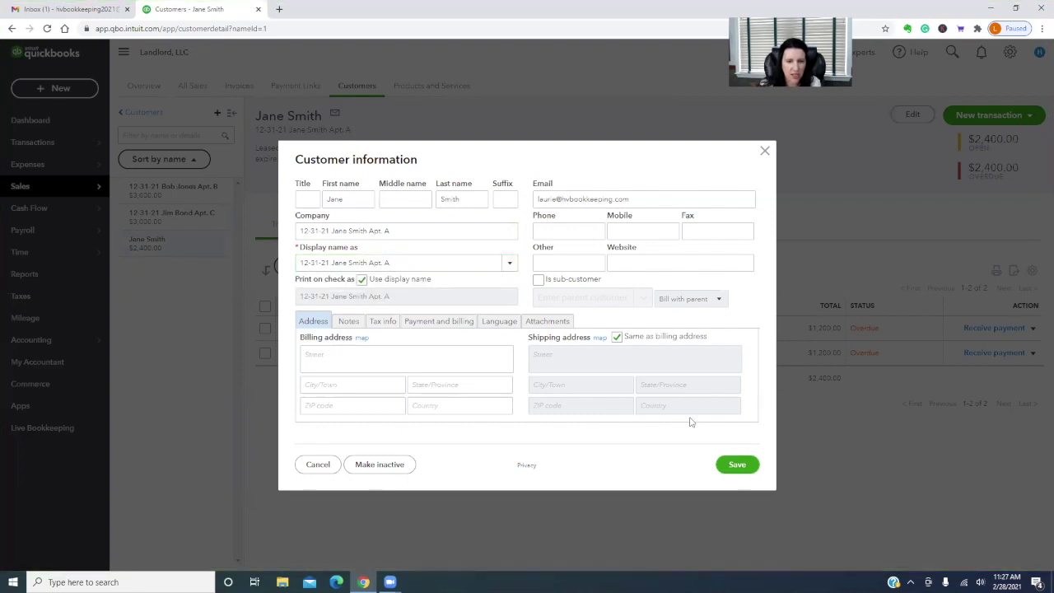
click(738, 466)
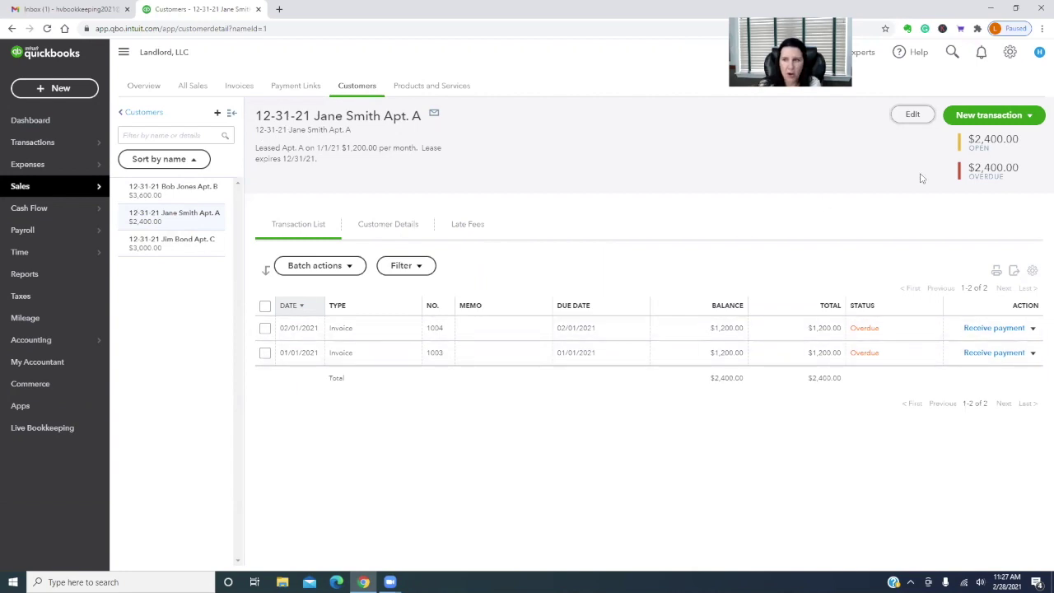
click(977, 124)
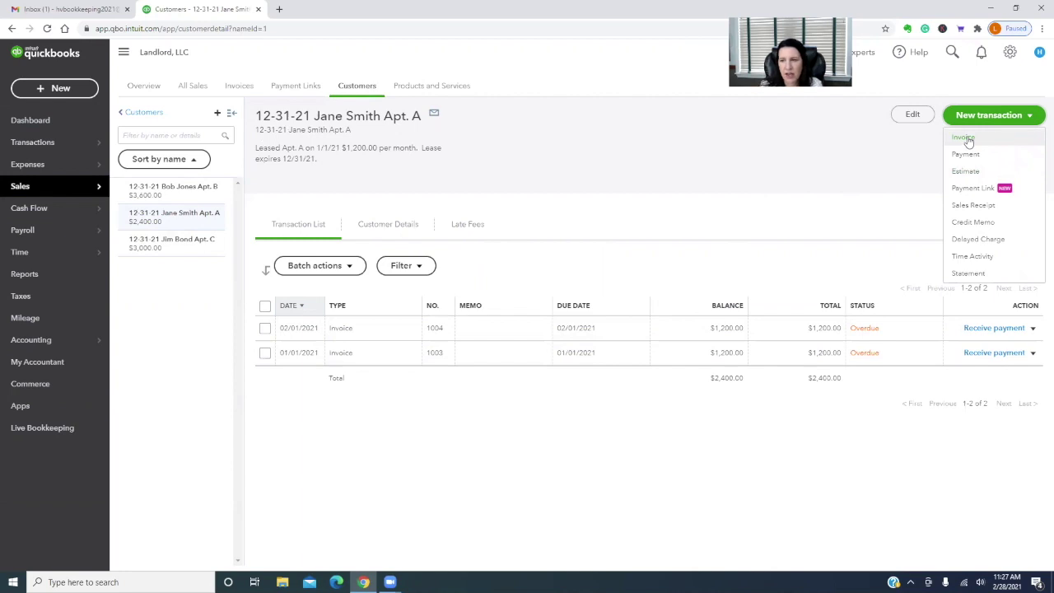
Add a Security - Apt A invoice line described '1.5 m $1,200.00' at rate 1,800
click(964, 138)
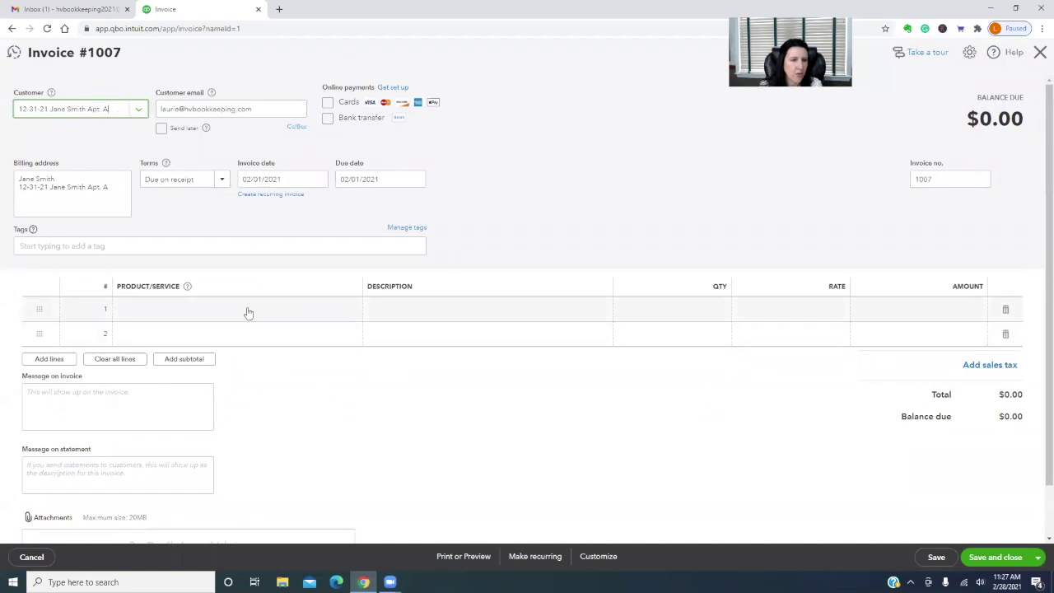
click(198, 307)
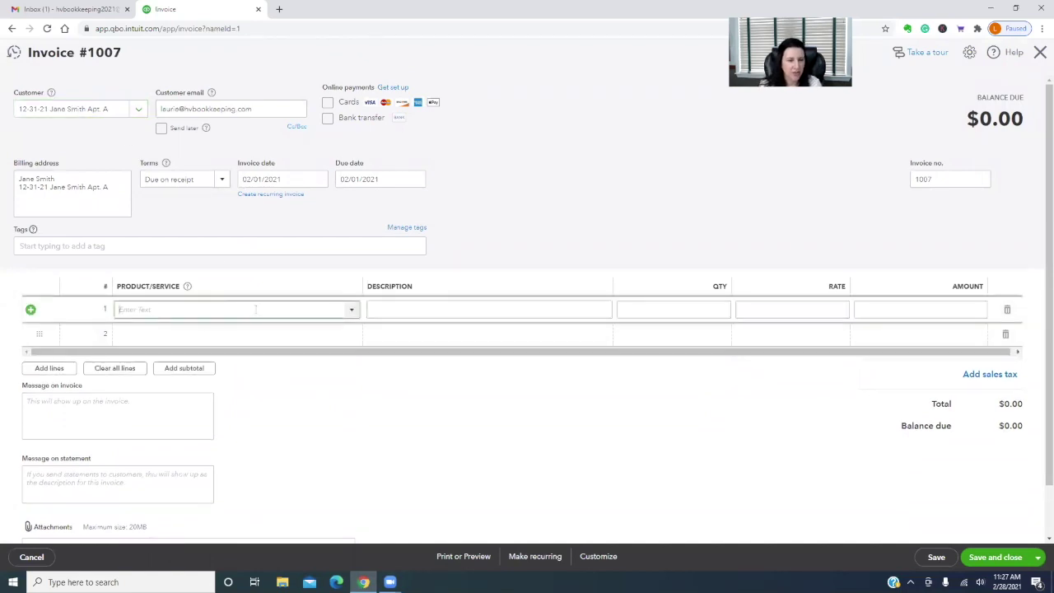
text(apt)
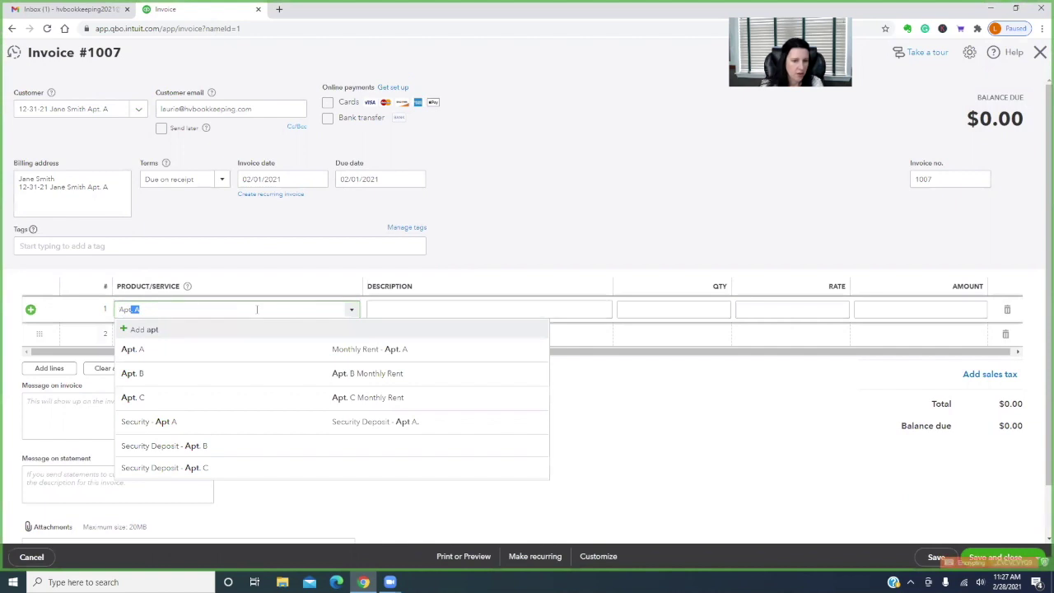
click(205, 424)
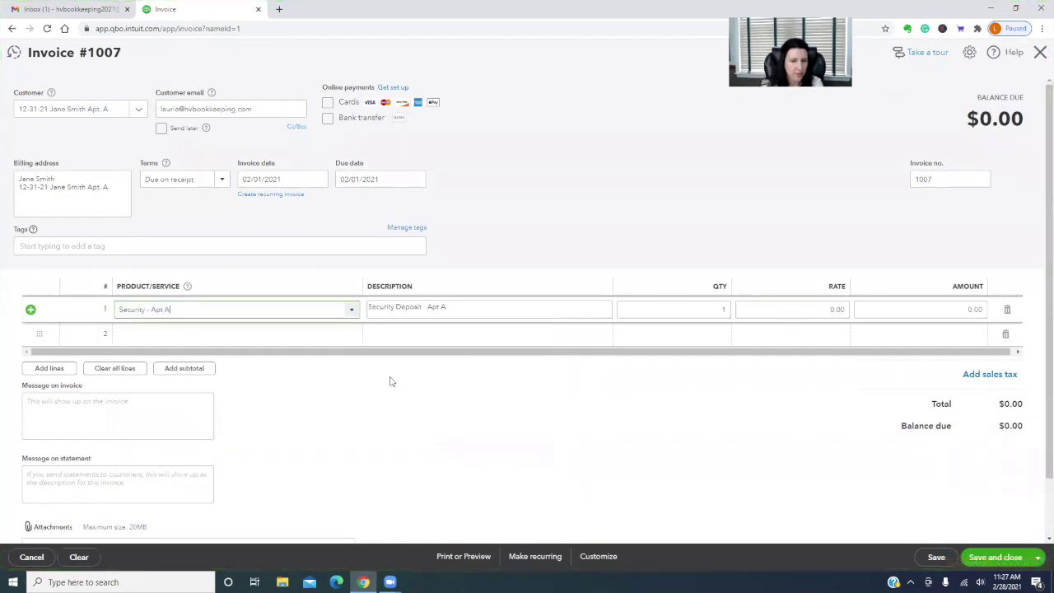
click(508, 305)
click(463, 311)
text(1.5 )
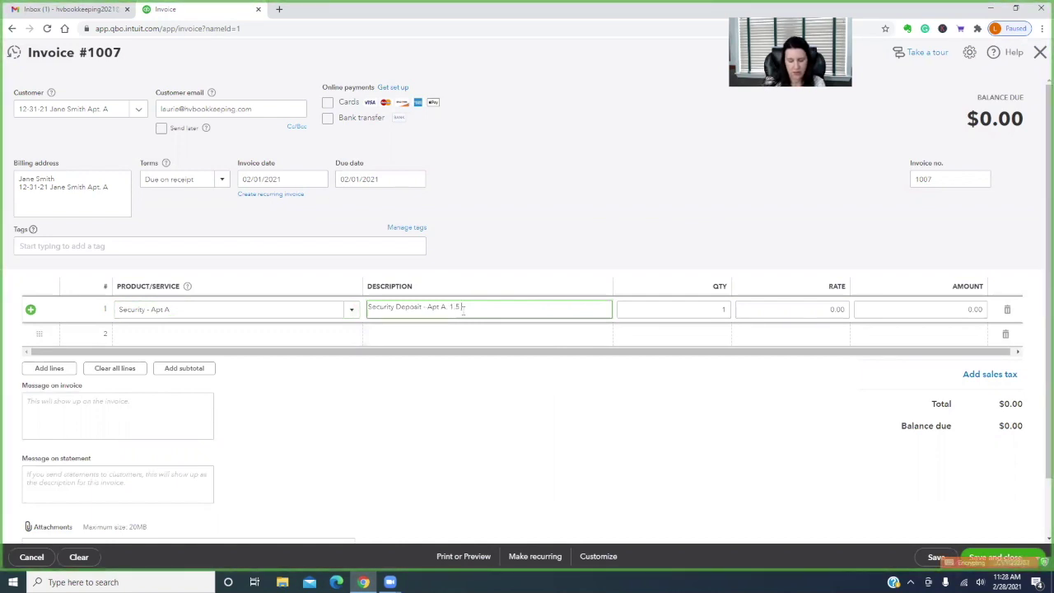
text(m )
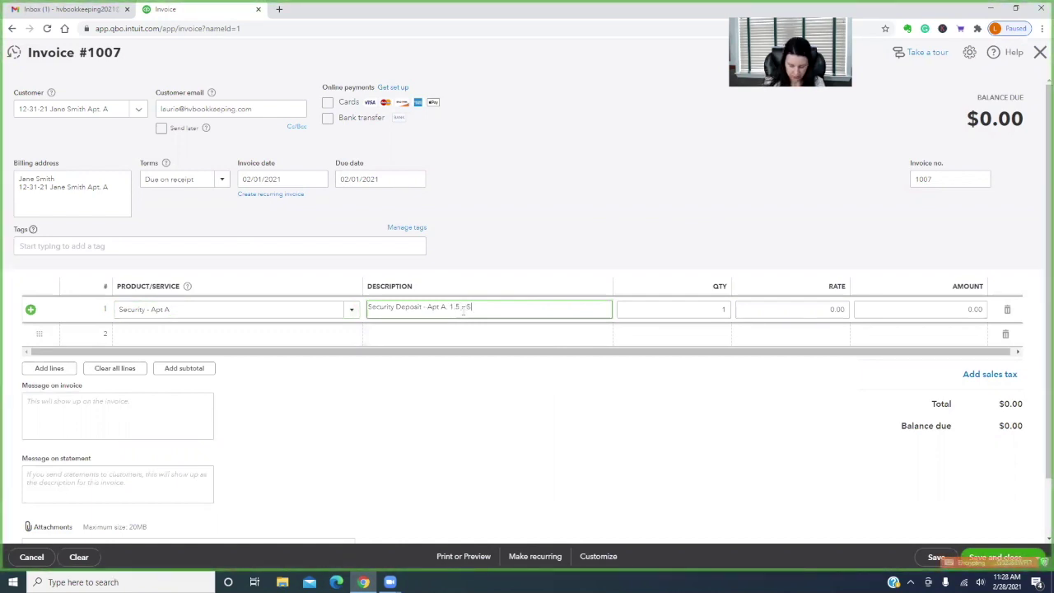
text($1)
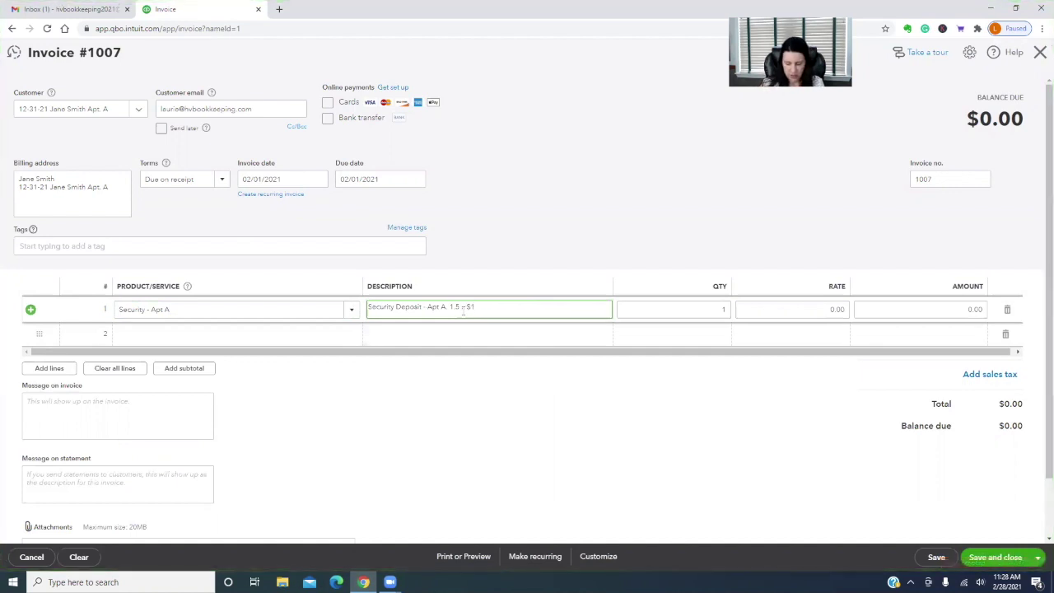
text(,200.00)
key(Tab)
key(Tab)
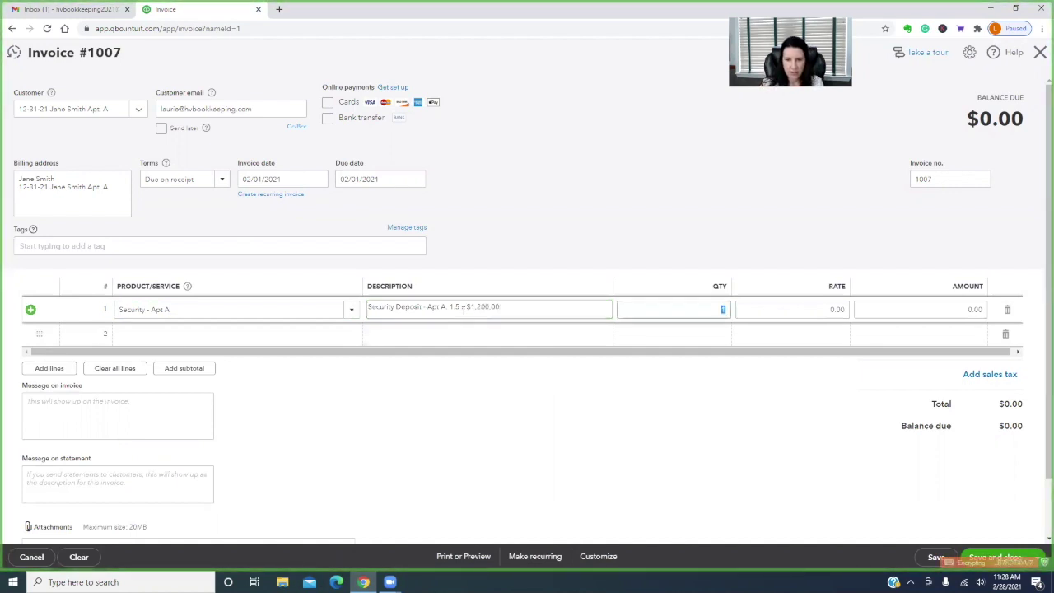
text(1,800)
key(Tab)
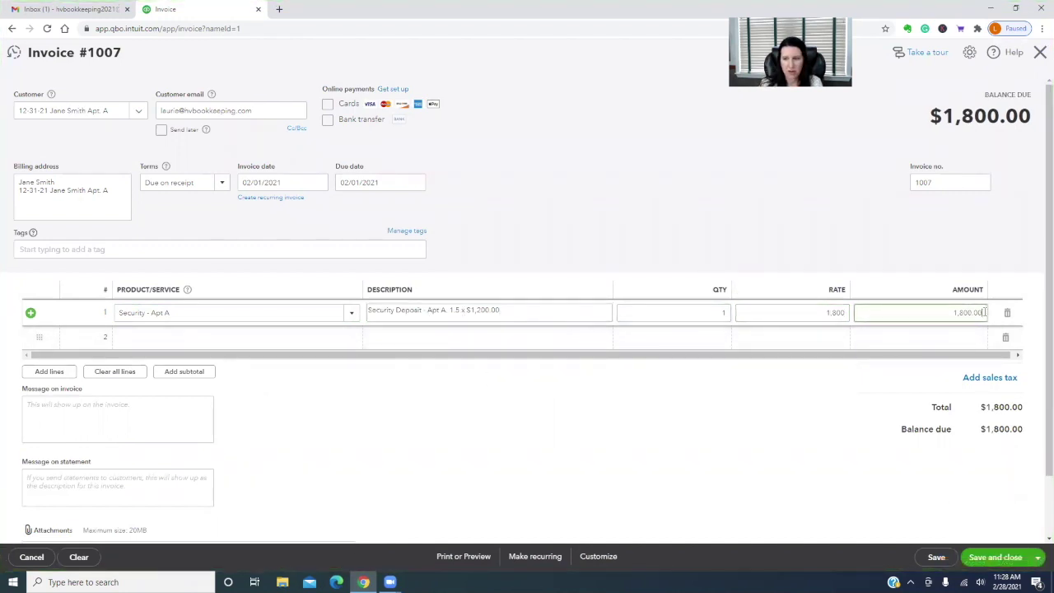
Date invoice 1007 January 1, 2021 and save and close it
click(318, 182)
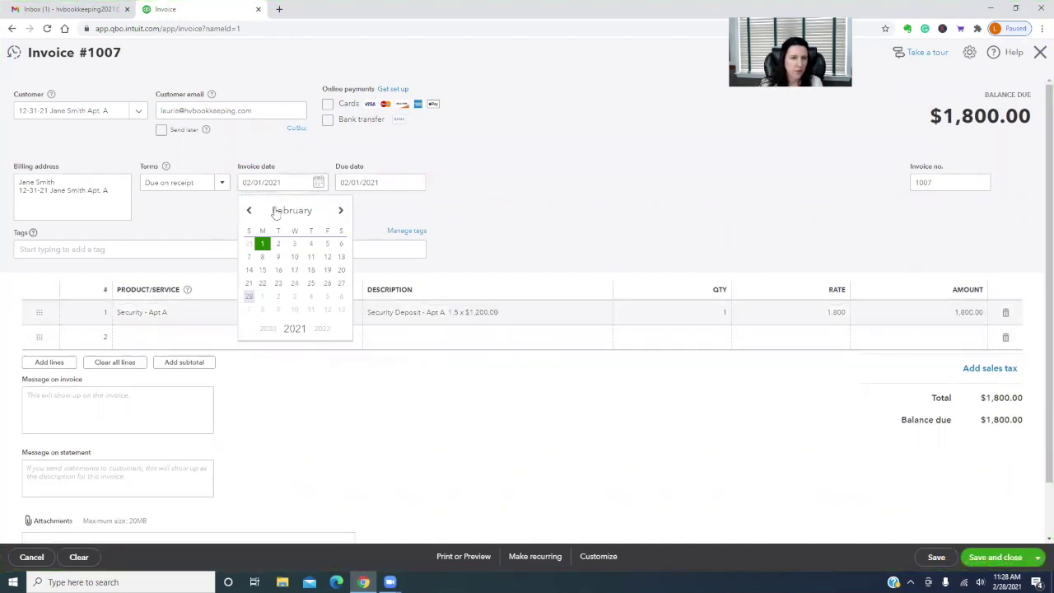
click(249, 211)
click(327, 242)
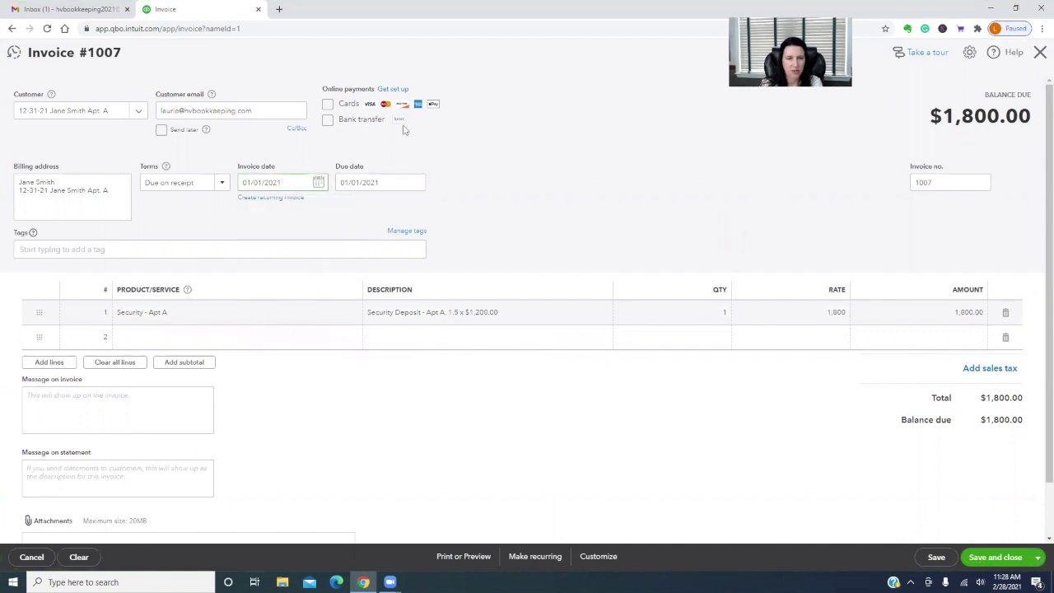
scroll(662, 440, down, 1)
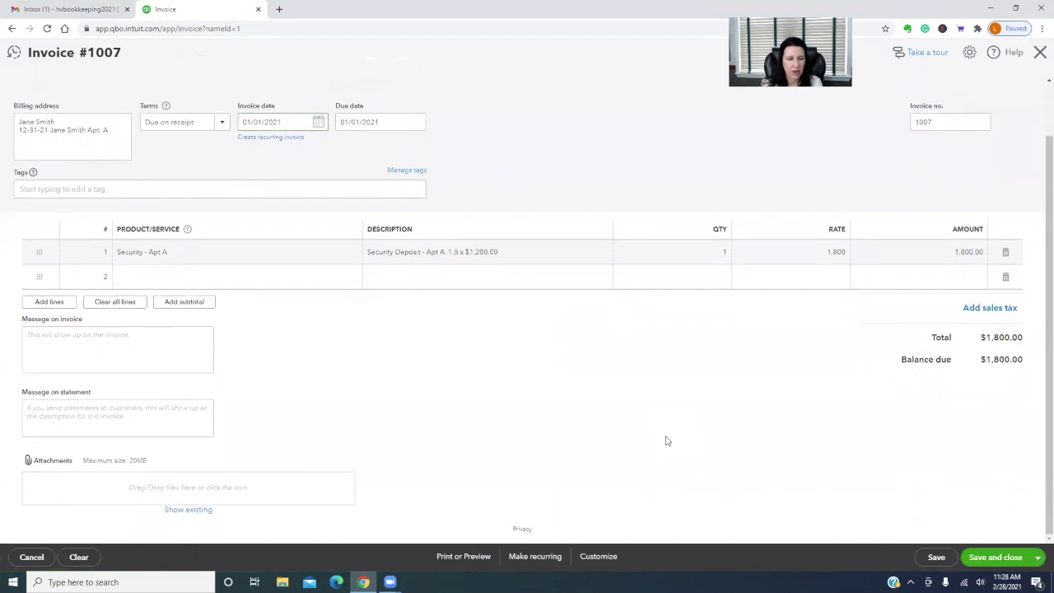
click(1037, 558)
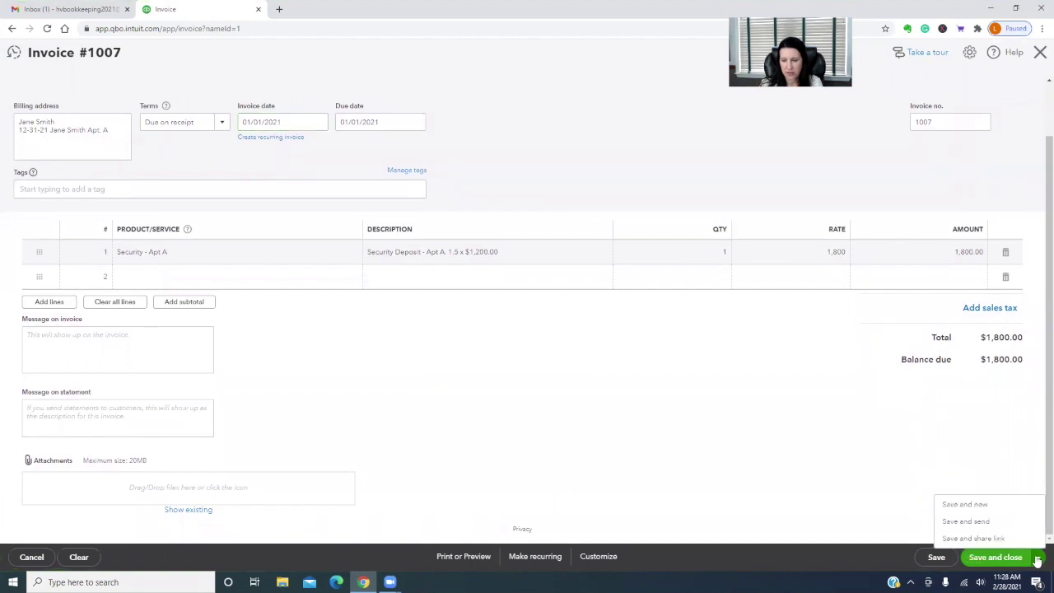
click(1019, 559)
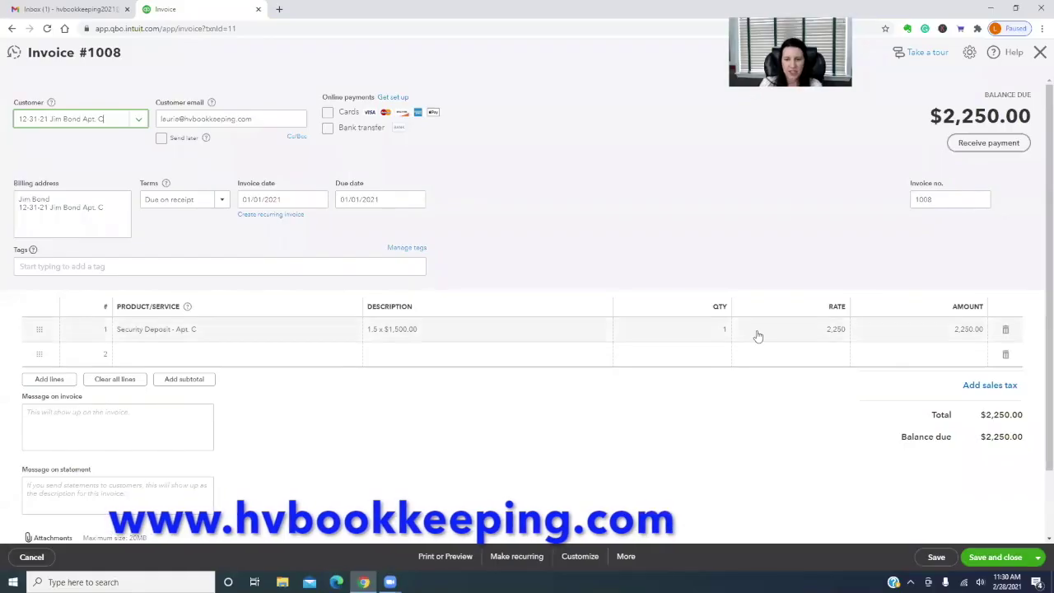
Set invoice 1008's line to quantity 1.5 at rate 1500 ($2,250) and save and close
click(718, 329)
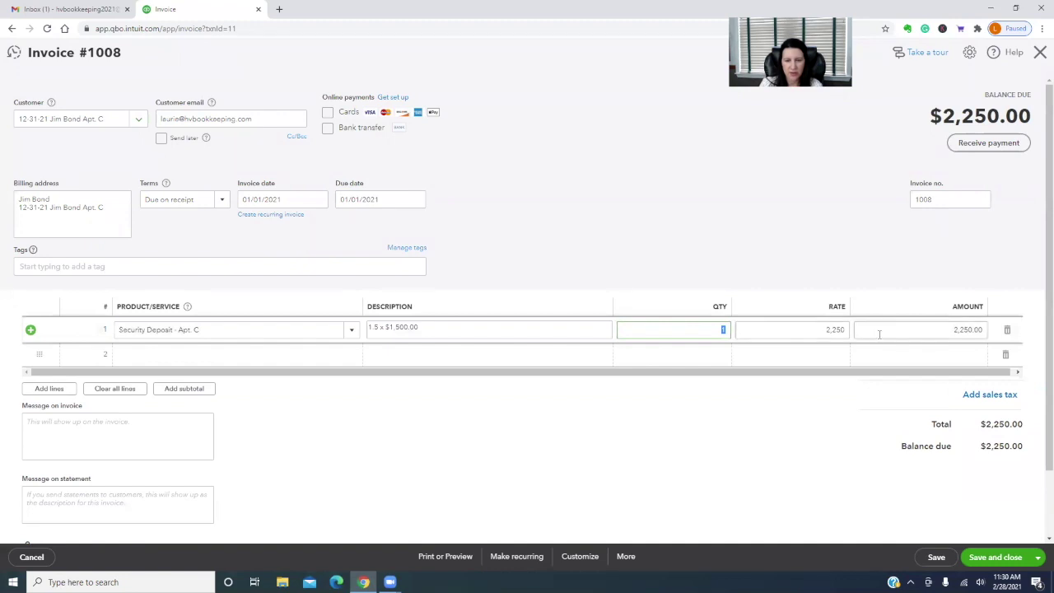
text(1.5)
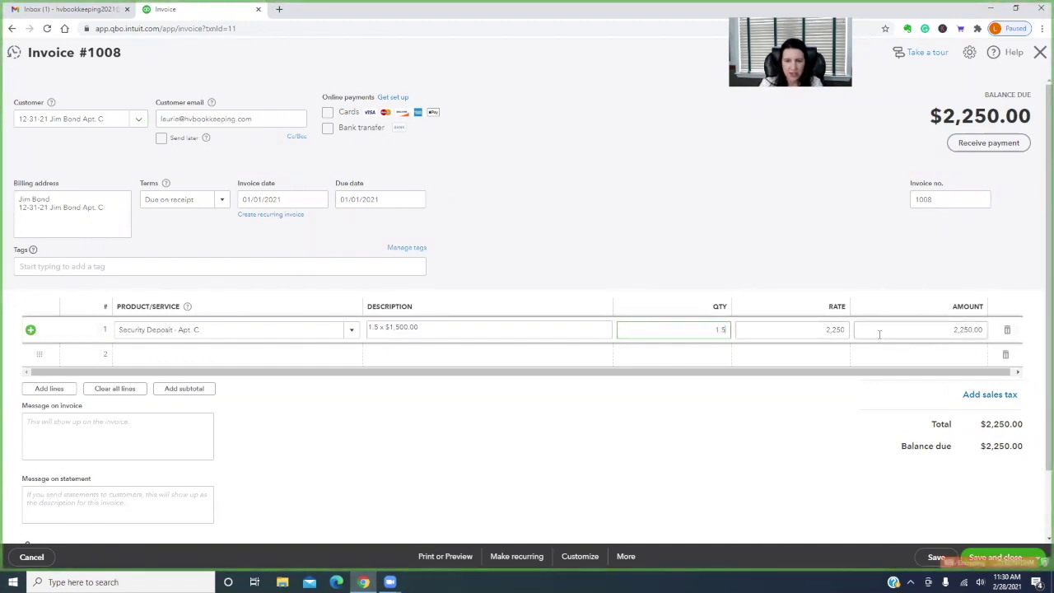
key(Tab)
text(1500)
click(879, 333)
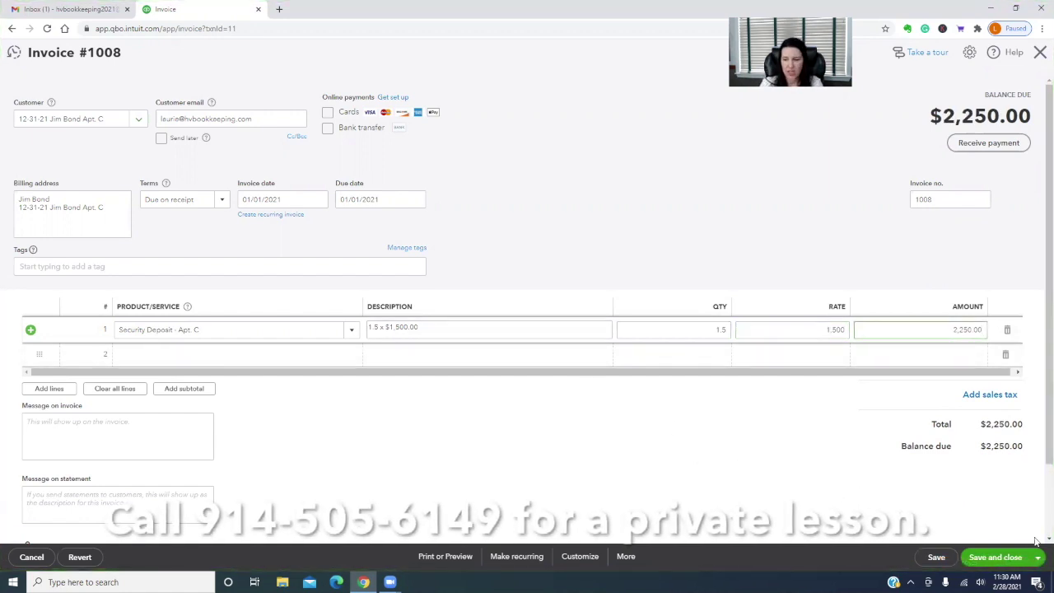
click(890, 478)
click(996, 557)
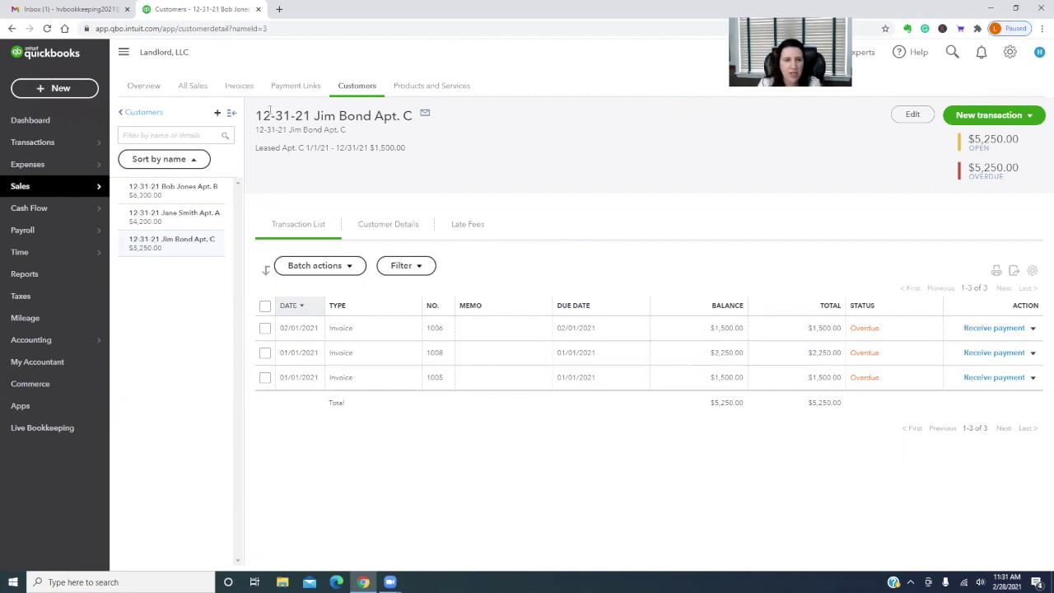
Start a payment from the Apt. C tenant, paid by check with reference 123
click(998, 117)
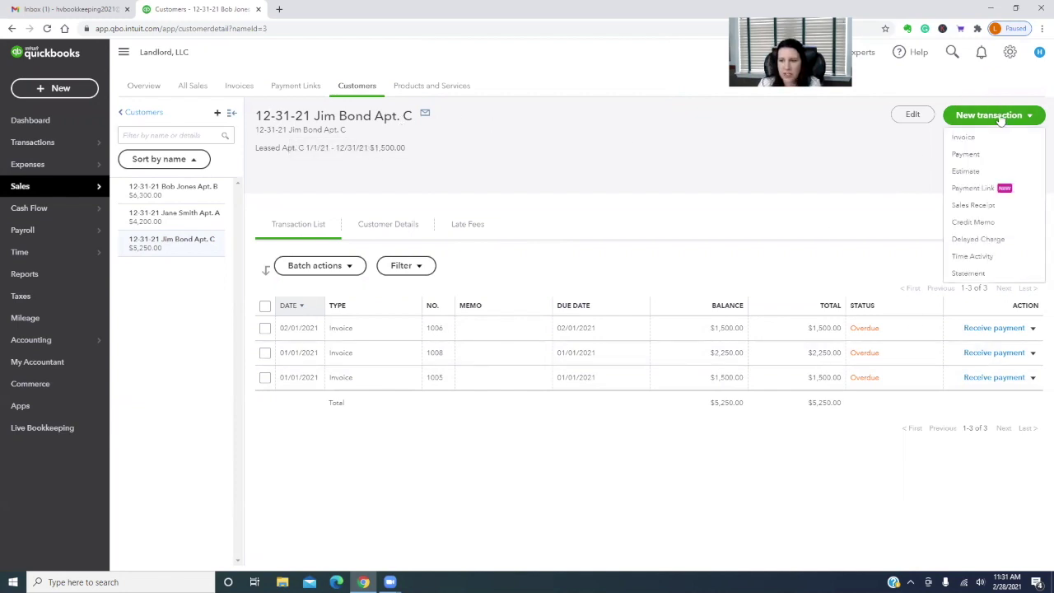
click(966, 154)
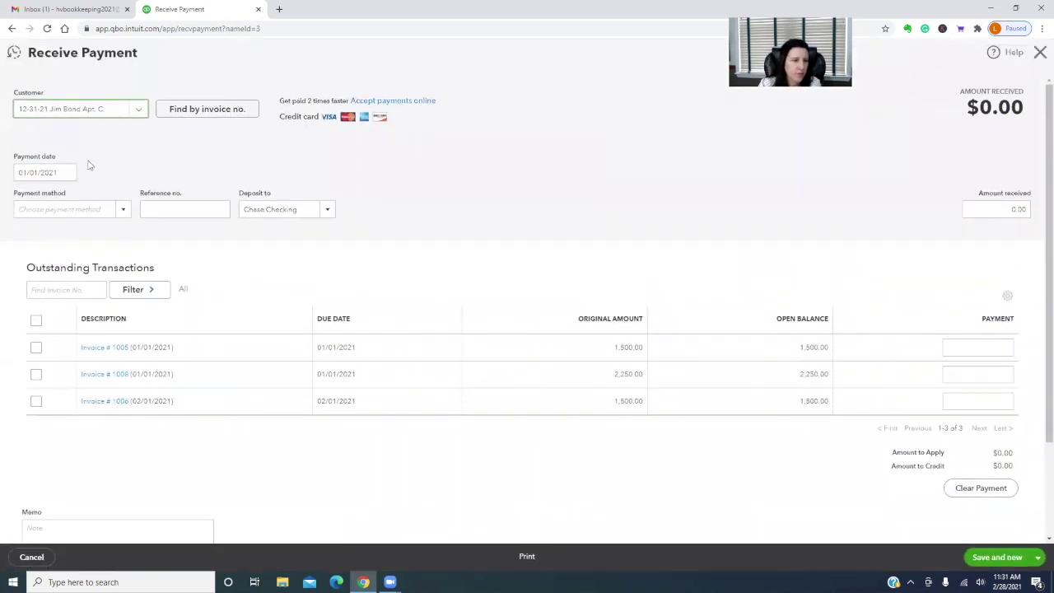
click(124, 211)
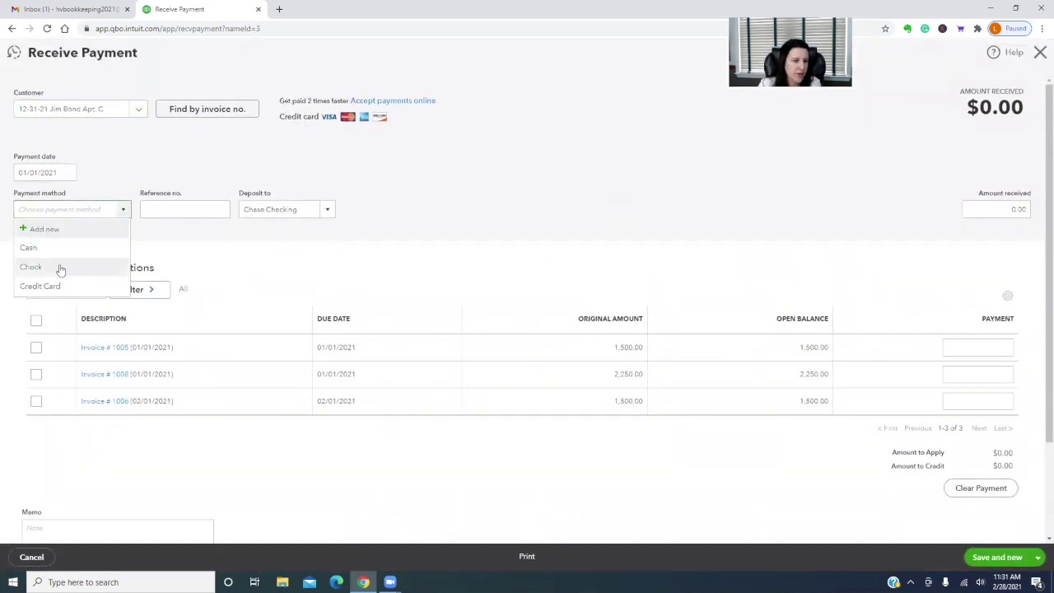
click(33, 267)
click(165, 208)
text(123)
click(225, 248)
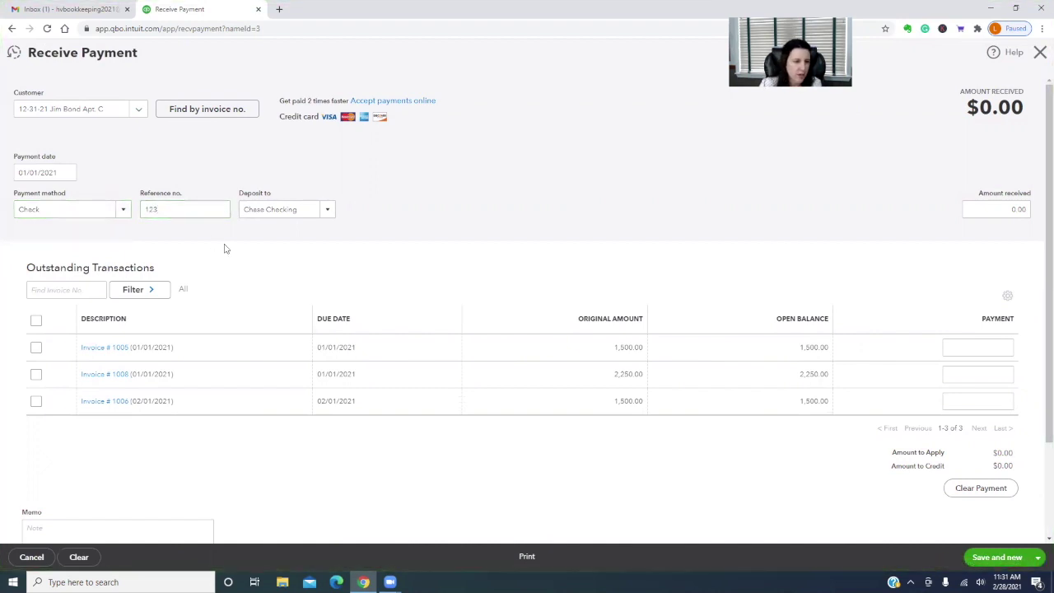
Apply the payment to invoices 1005 and 1008, deposit to Undeposited Funds, and save and close
click(36, 348)
click(37, 374)
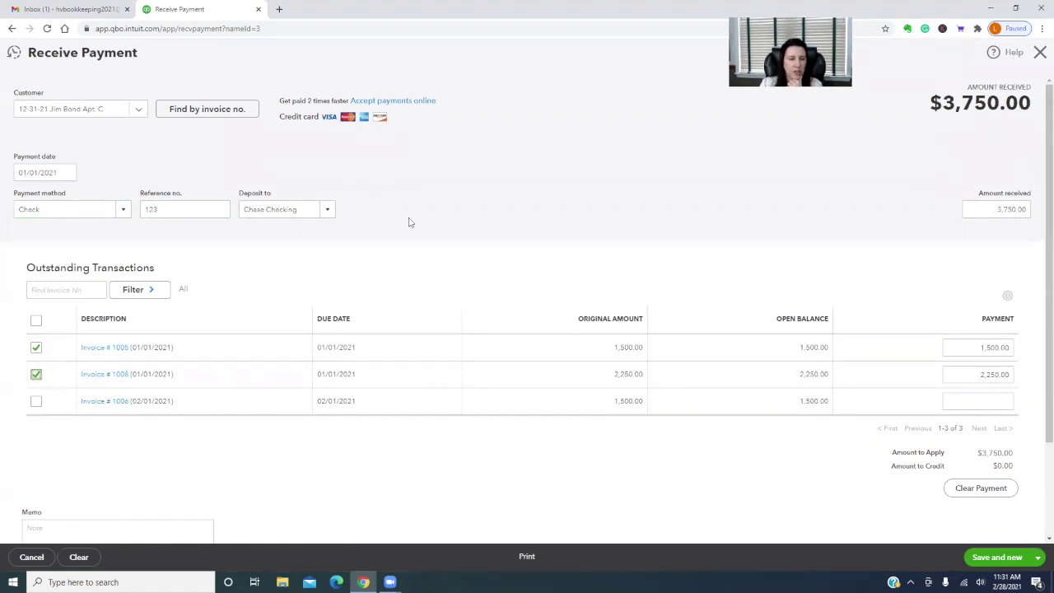
click(327, 212)
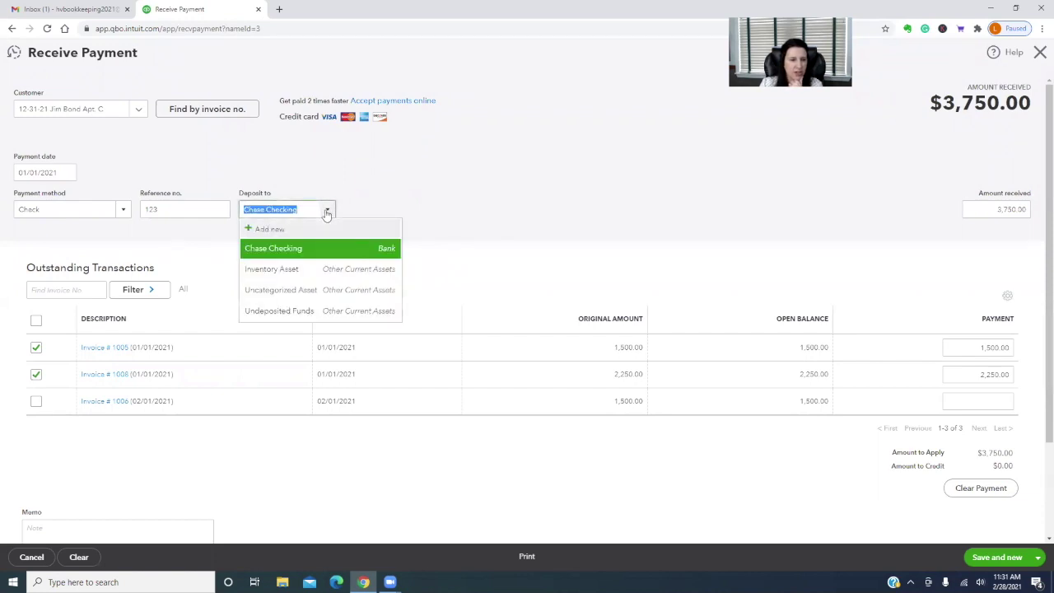
scroll(511, 215, down, 1)
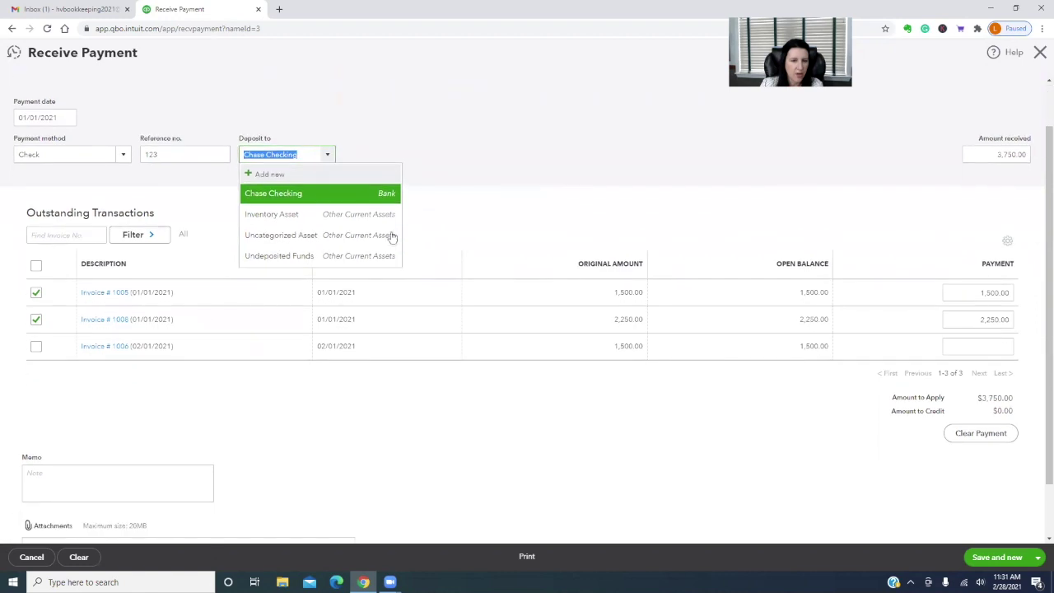
click(277, 255)
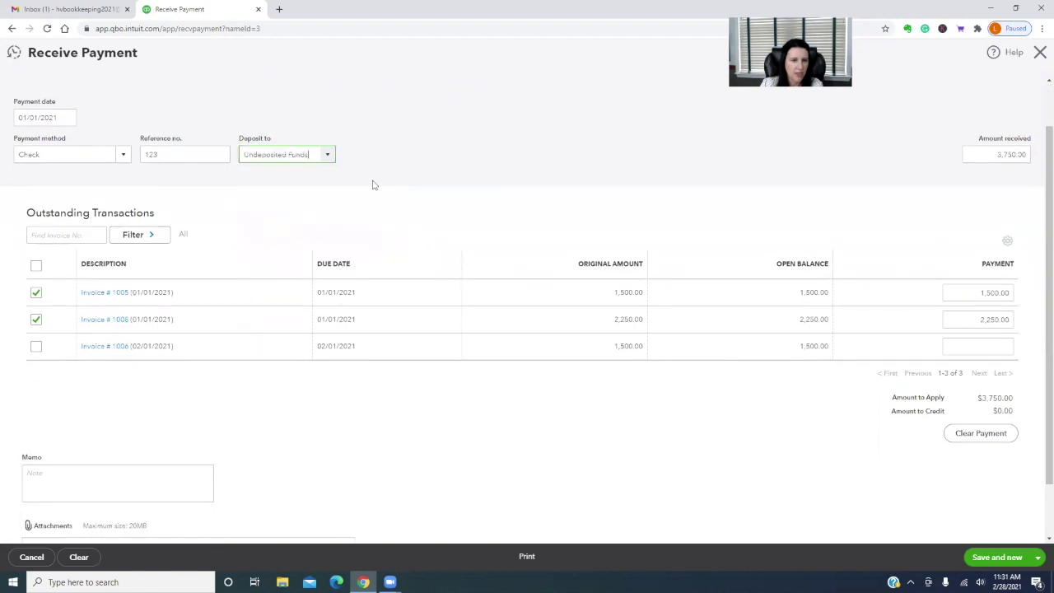
scroll(461, 169, up, 1)
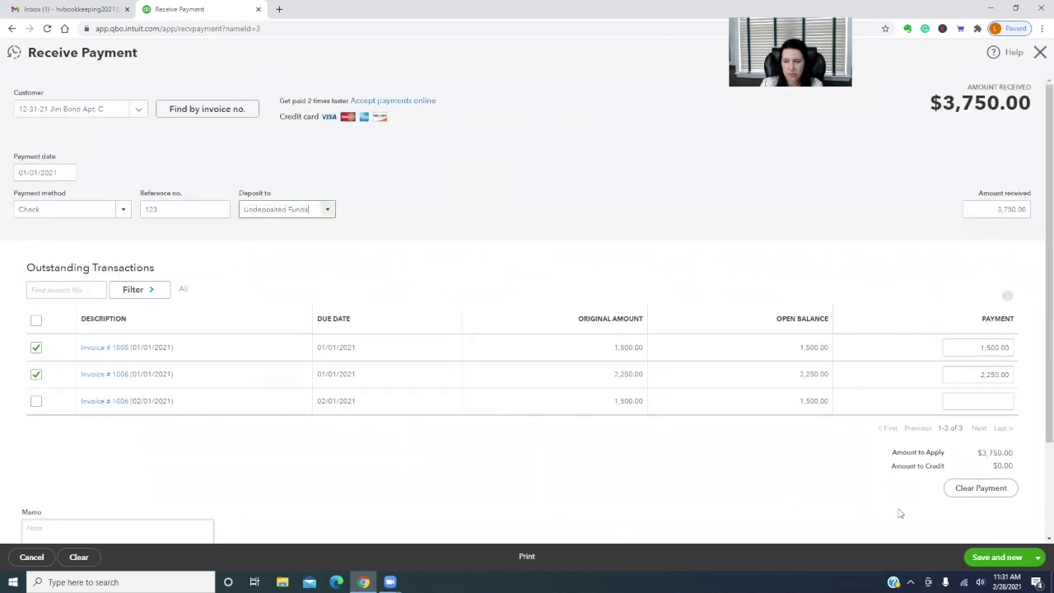
click(1038, 556)
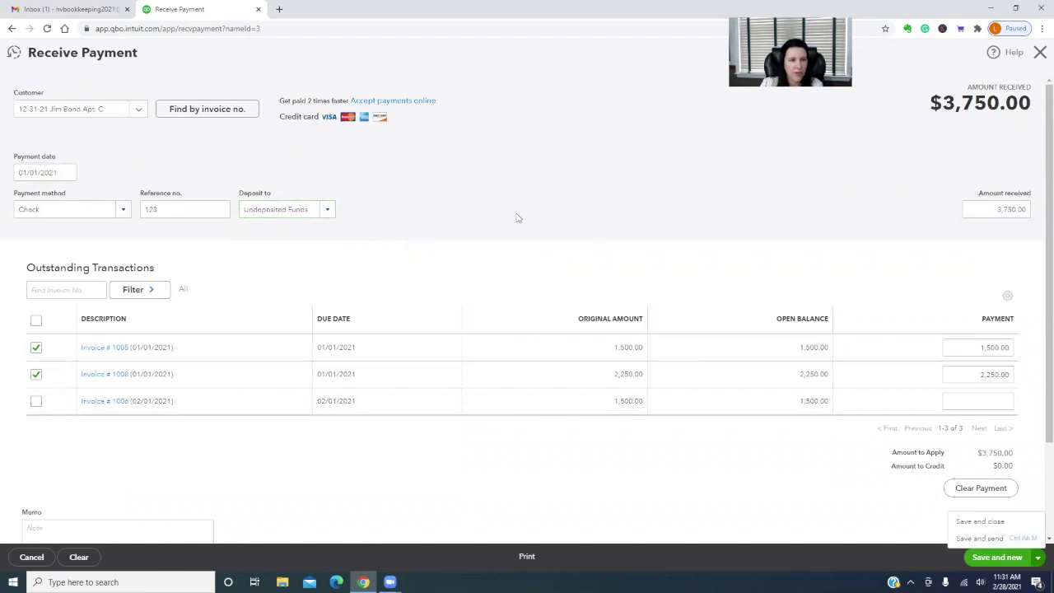
scroll(515, 218, down, 1)
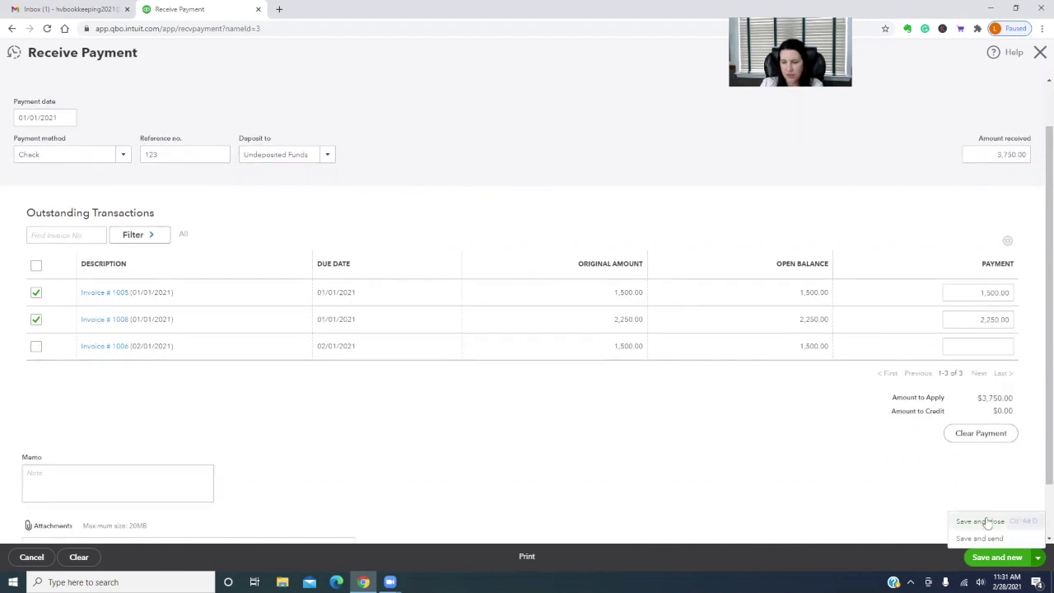
click(988, 522)
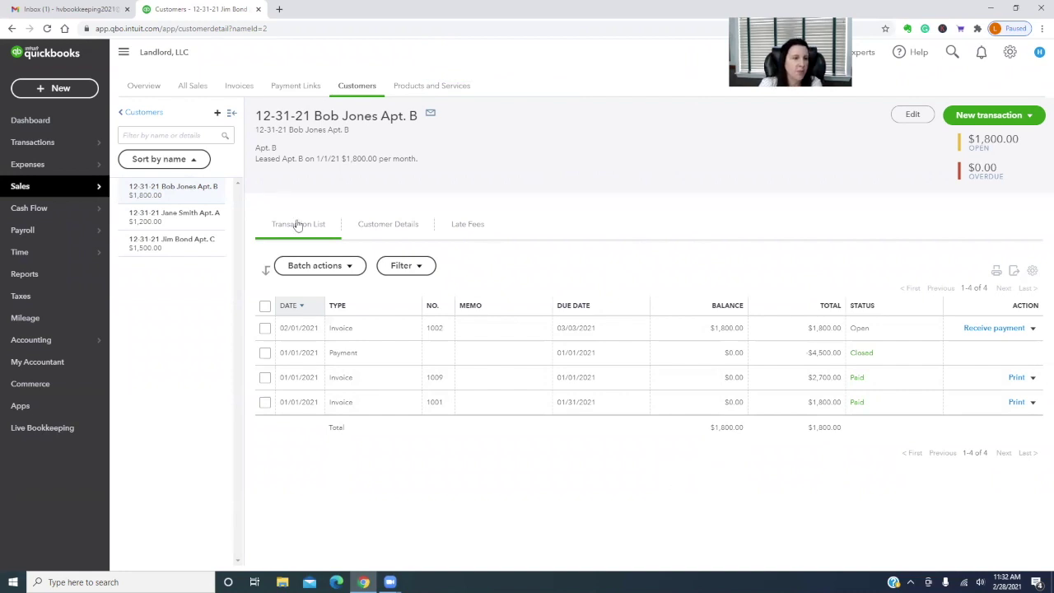
click(50, 88)
Include all three tenant payments ($11,250) in a deposit dated 01/02/2021, then save and close
click(431, 152)
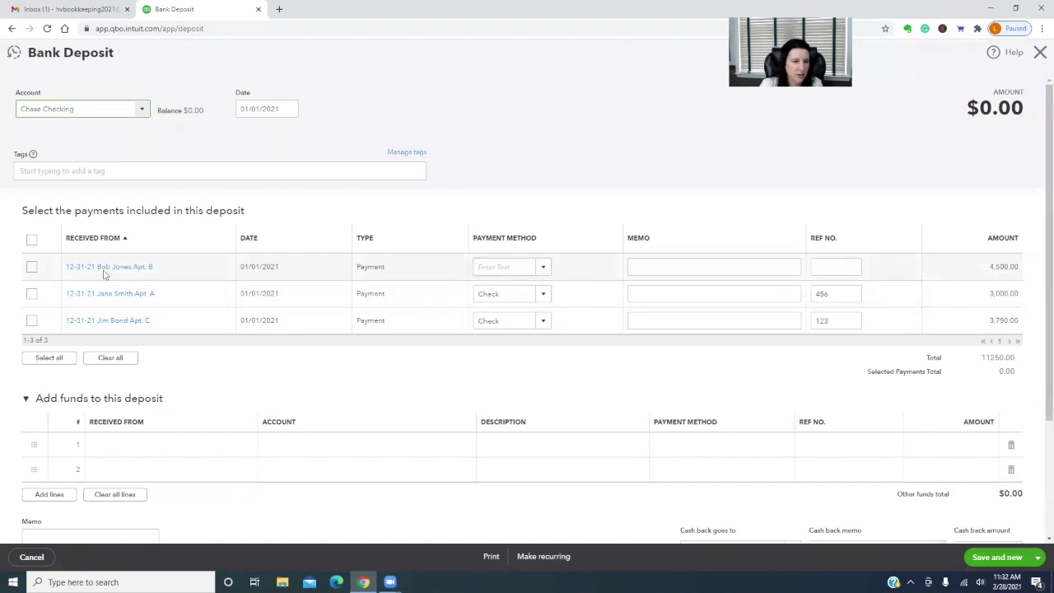
click(31, 266)
click(32, 321)
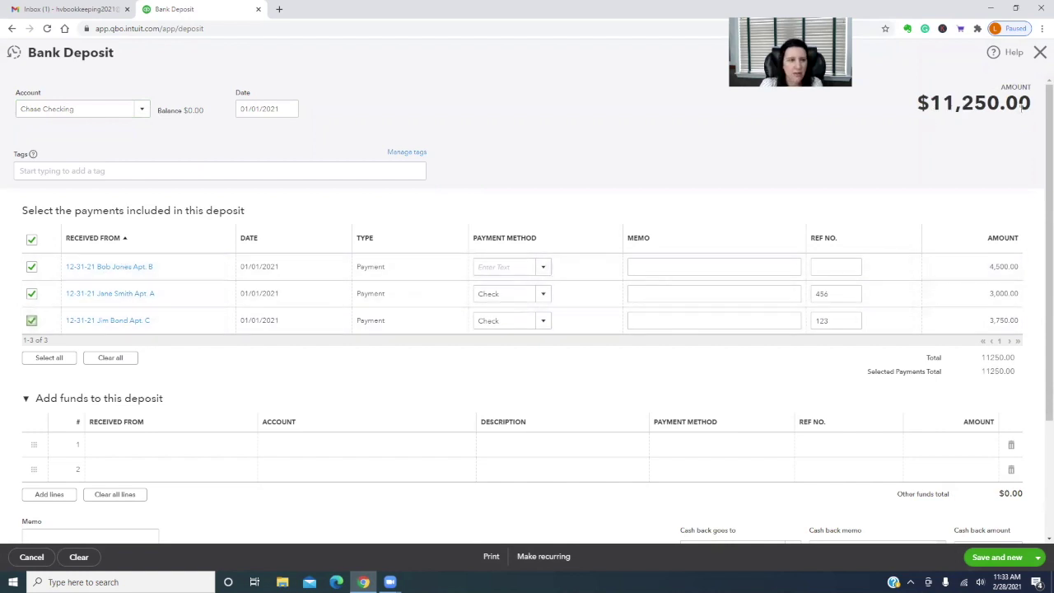
click(288, 110)
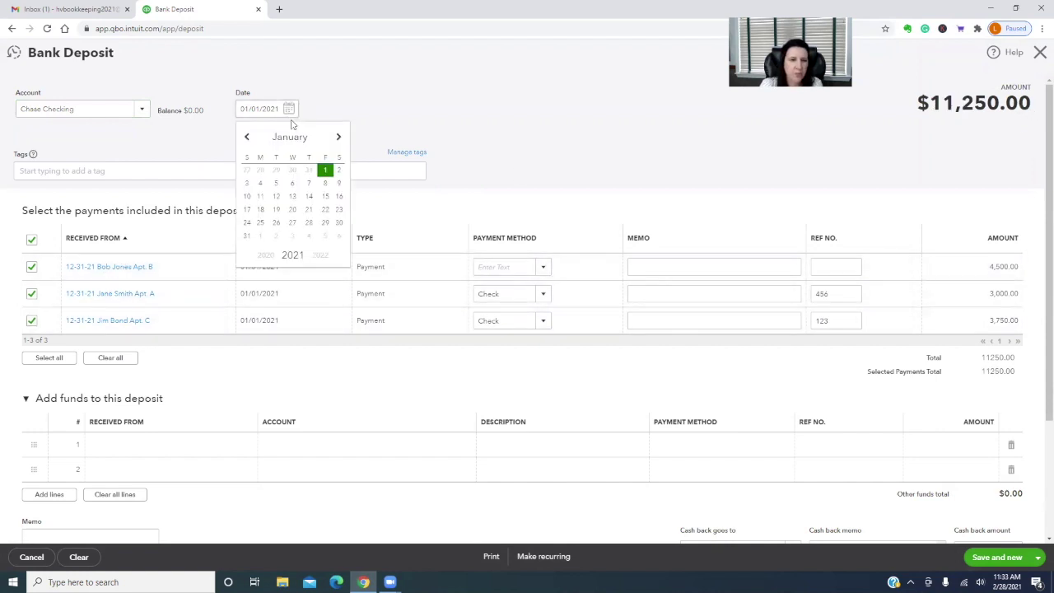
click(338, 169)
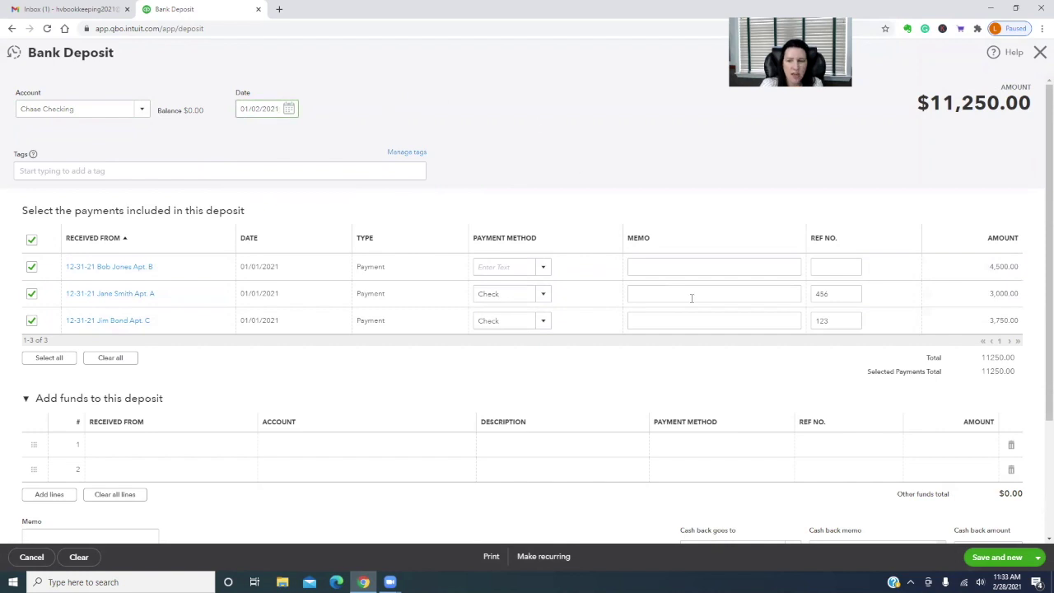
scroll(716, 453, down, 3)
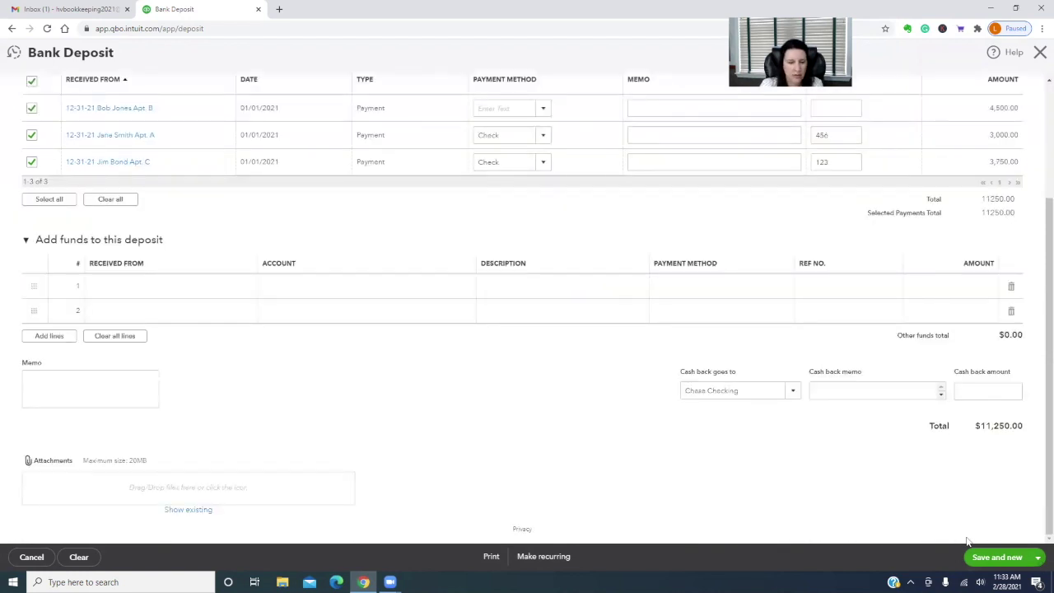
click(1040, 559)
click(991, 539)
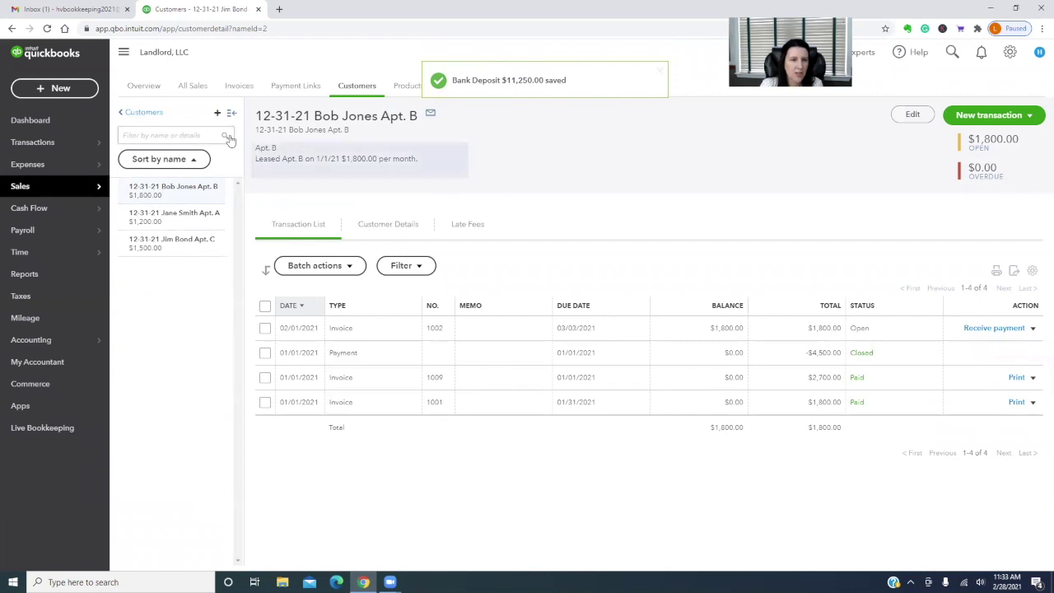
Open the Profit and Loss report from Reports
click(24, 274)
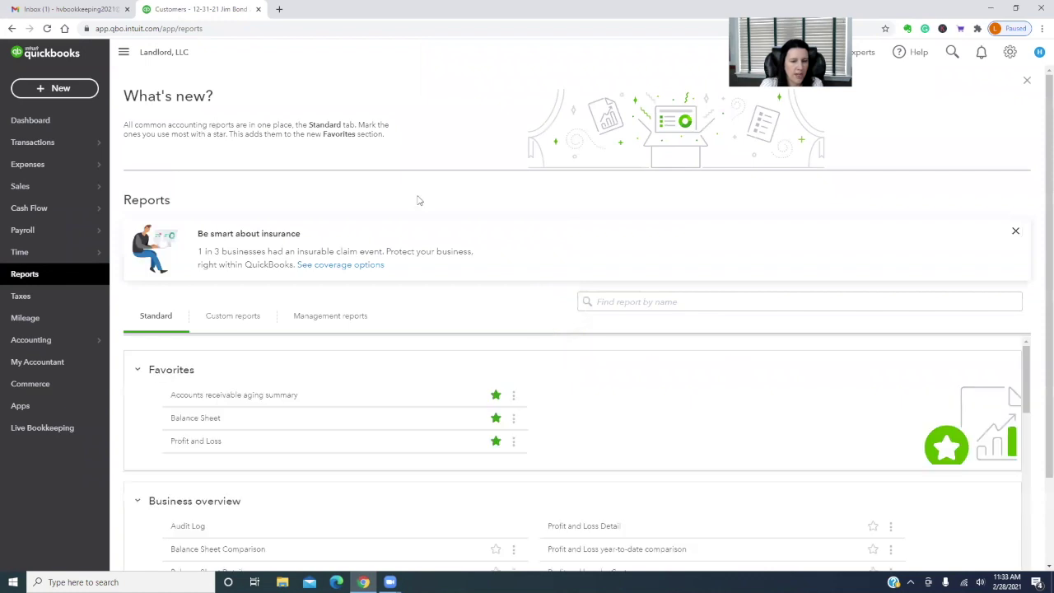
scroll(690, 377, down, 2)
scroll(894, 461, up, 2)
scroll(1039, 222, down, 2)
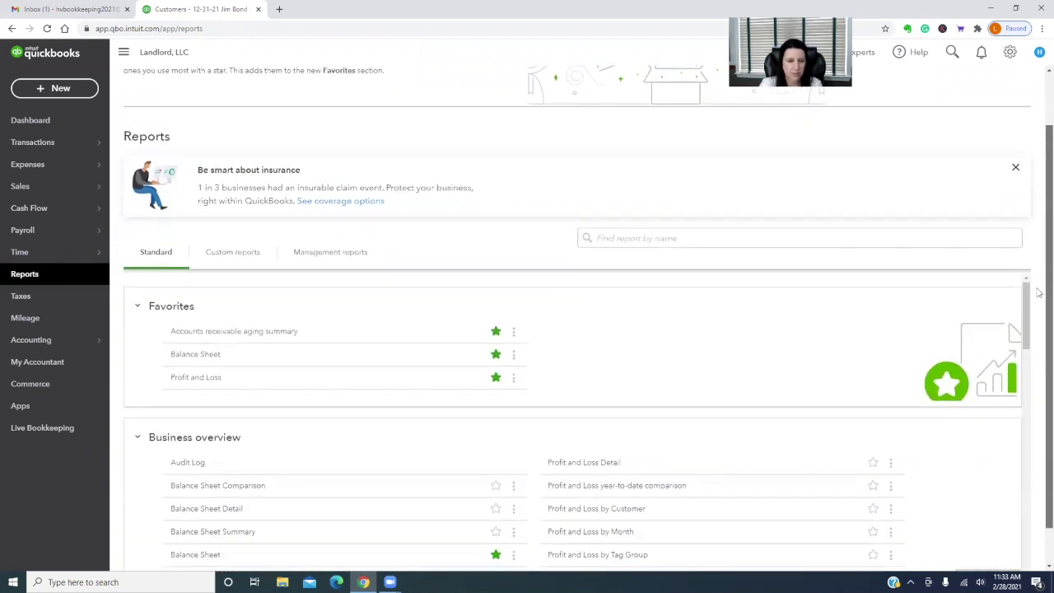
click(183, 337)
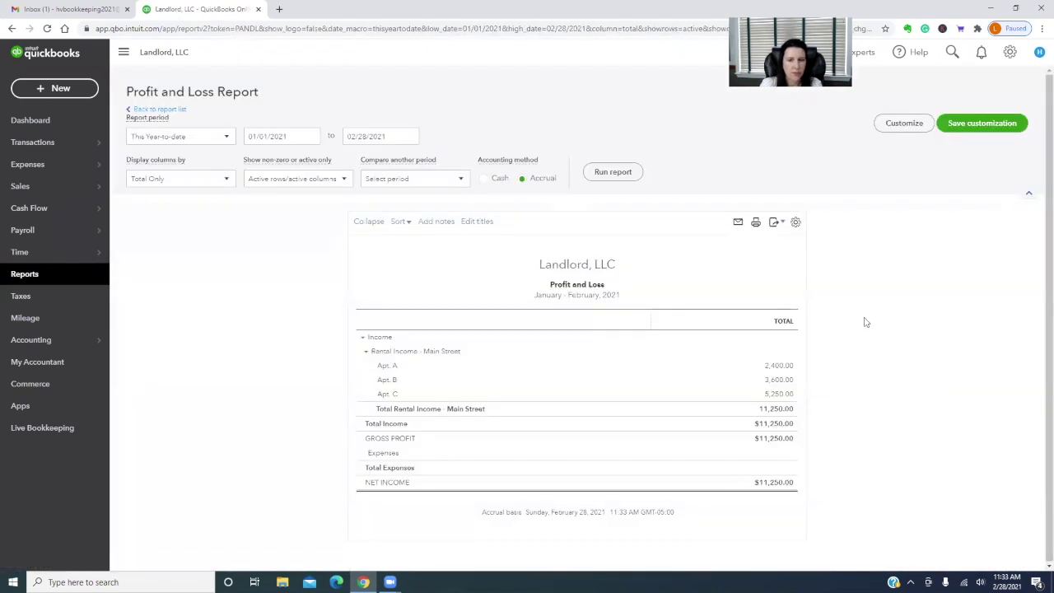
Run the report ending 01/31/2021 on a cash basis
click(409, 139)
click(354, 164)
click(353, 265)
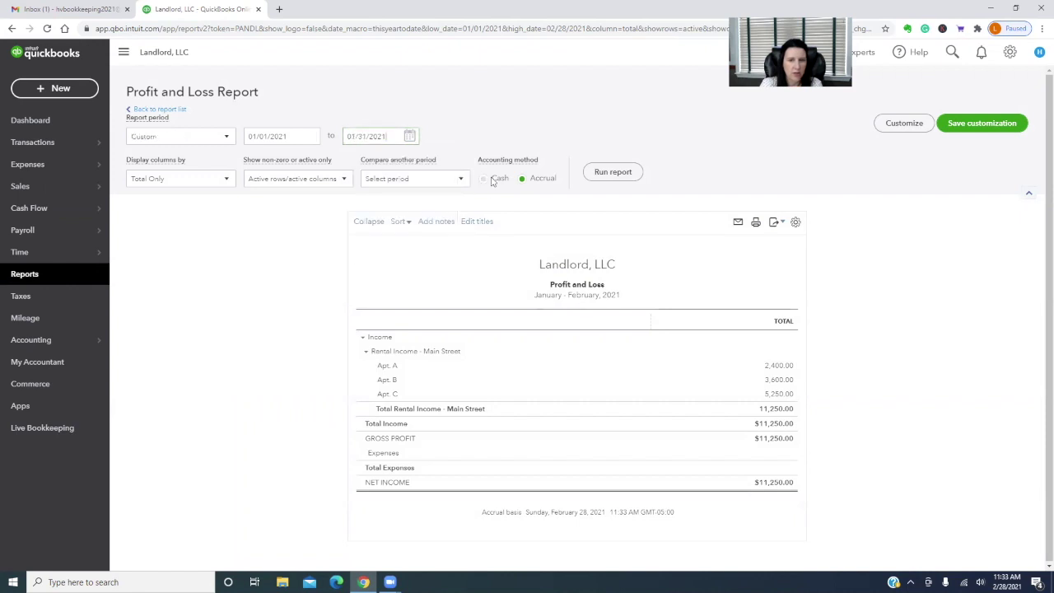
click(484, 180)
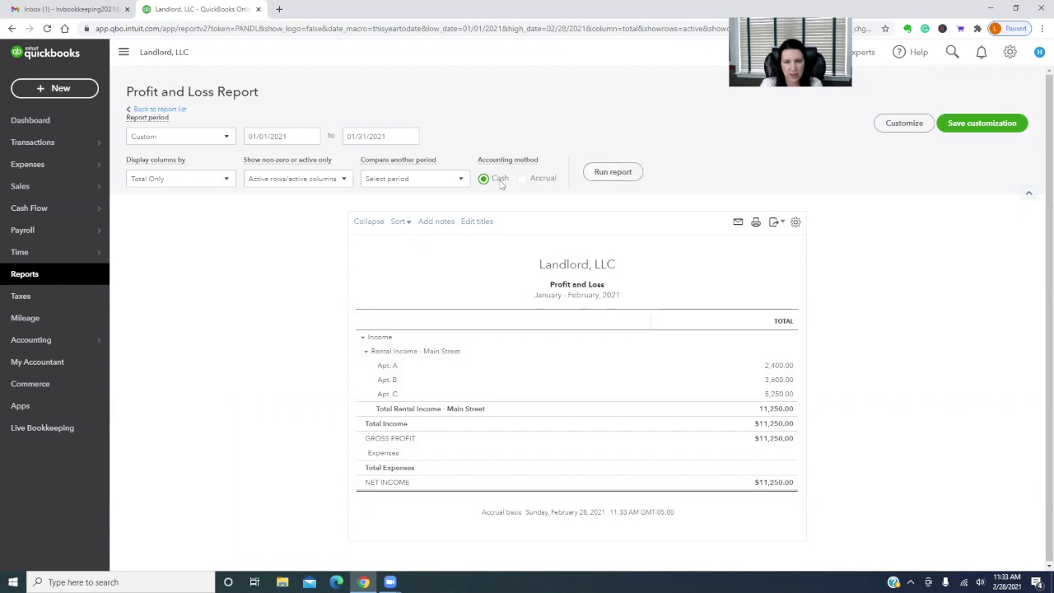
click(613, 173)
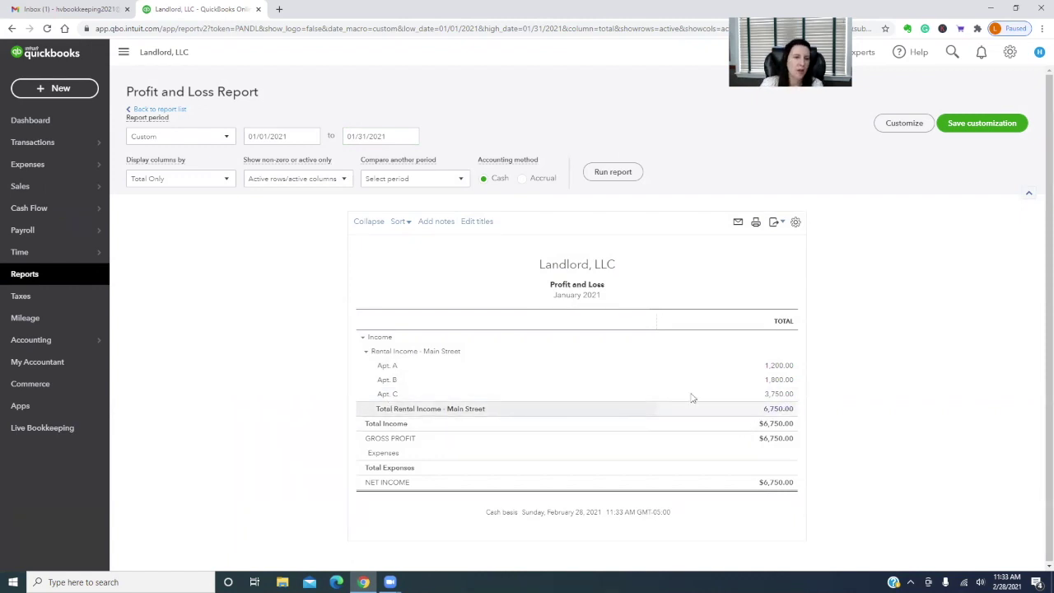
Rerun the cash-basis Profit and Loss ending 12/31/2021 with columns displayed by Months
click(407, 136)
triple_click(389, 137)
text(12/31/2)
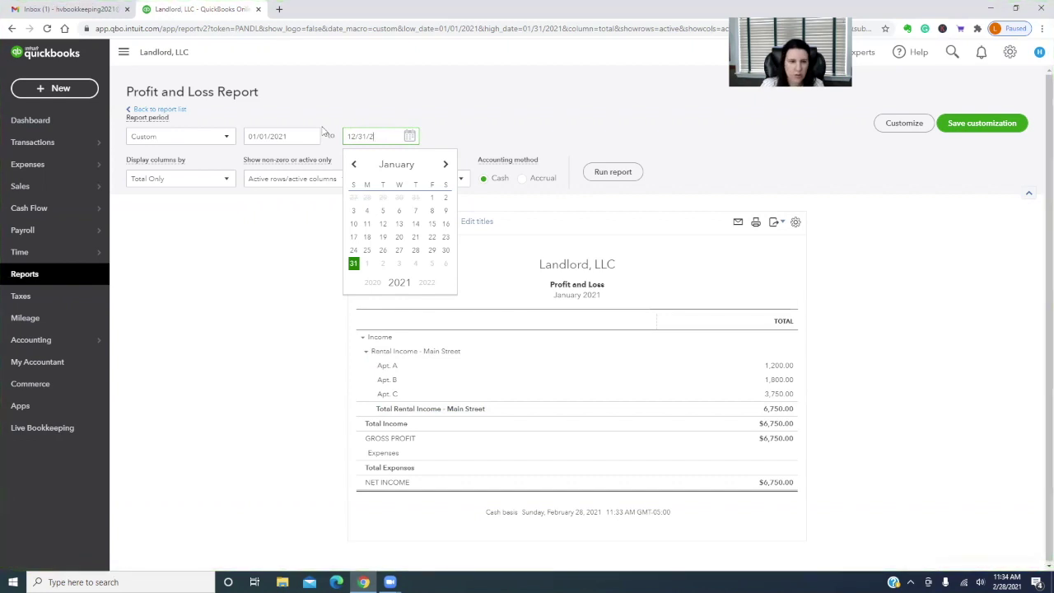
text(021)
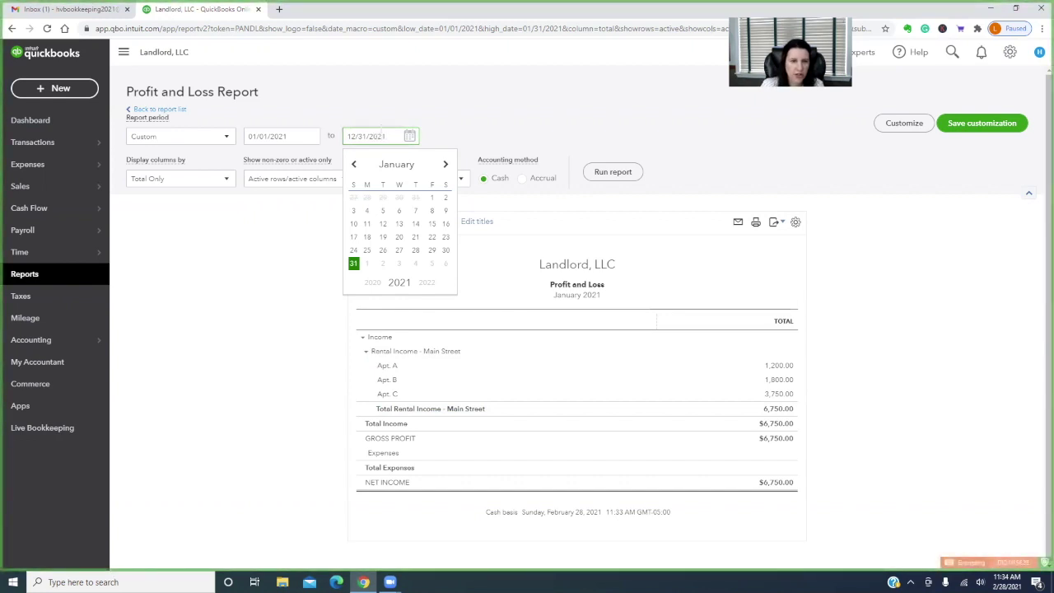
click(393, 105)
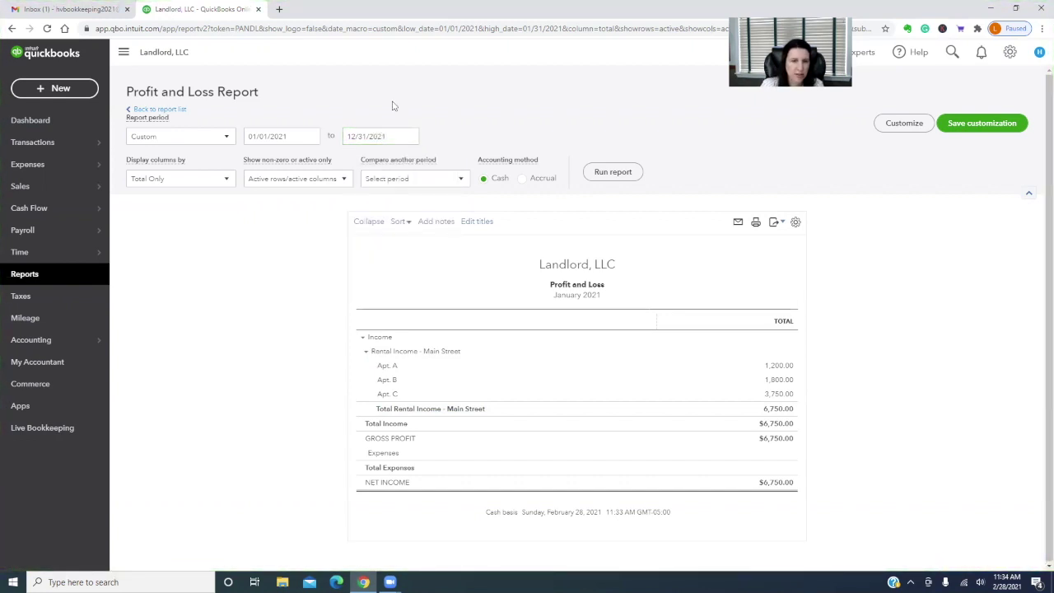
click(194, 181)
click(173, 250)
click(612, 173)
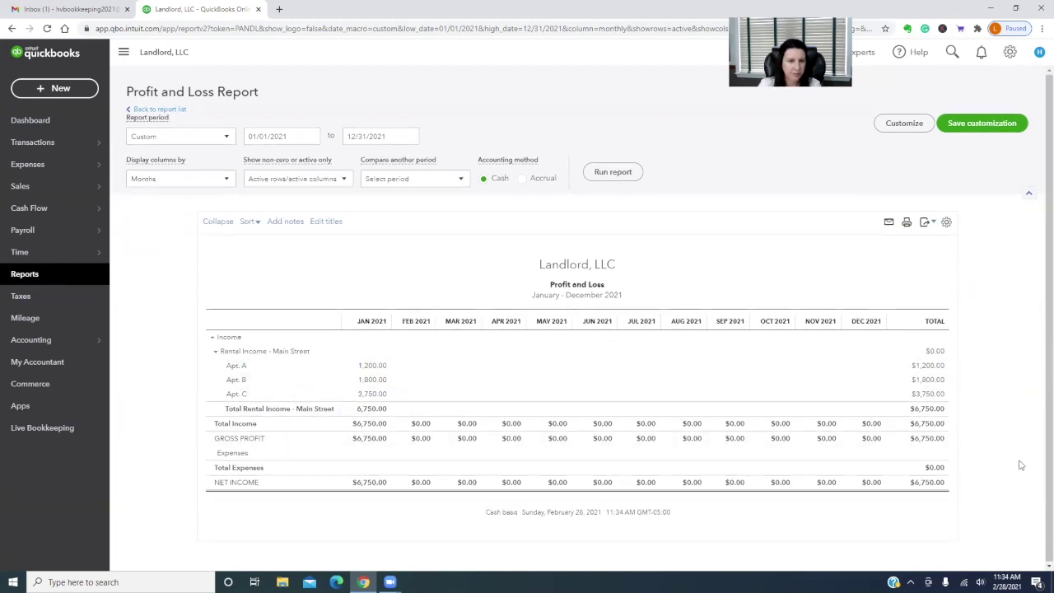
Go back to the report list and open the Balance Sheet report
click(160, 109)
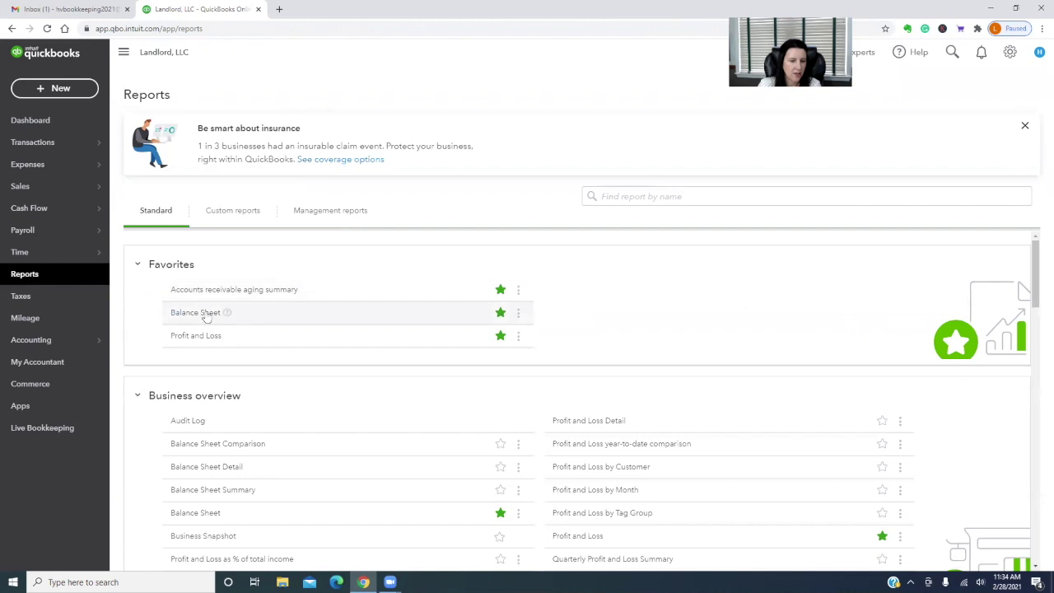
click(183, 314)
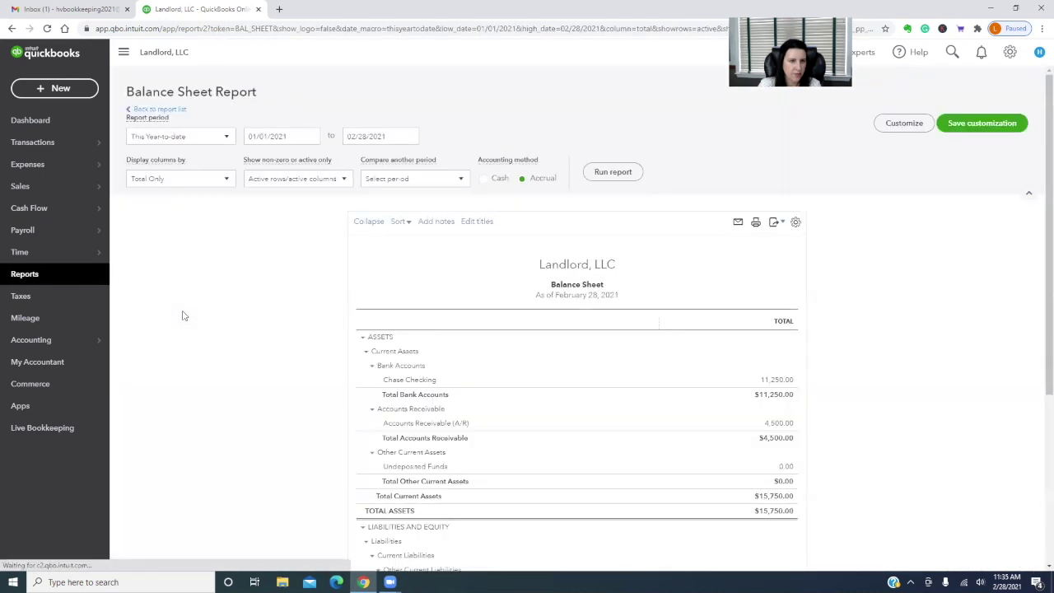
scroll(181, 313, down, 2)
scroll(851, 376, up, 2)
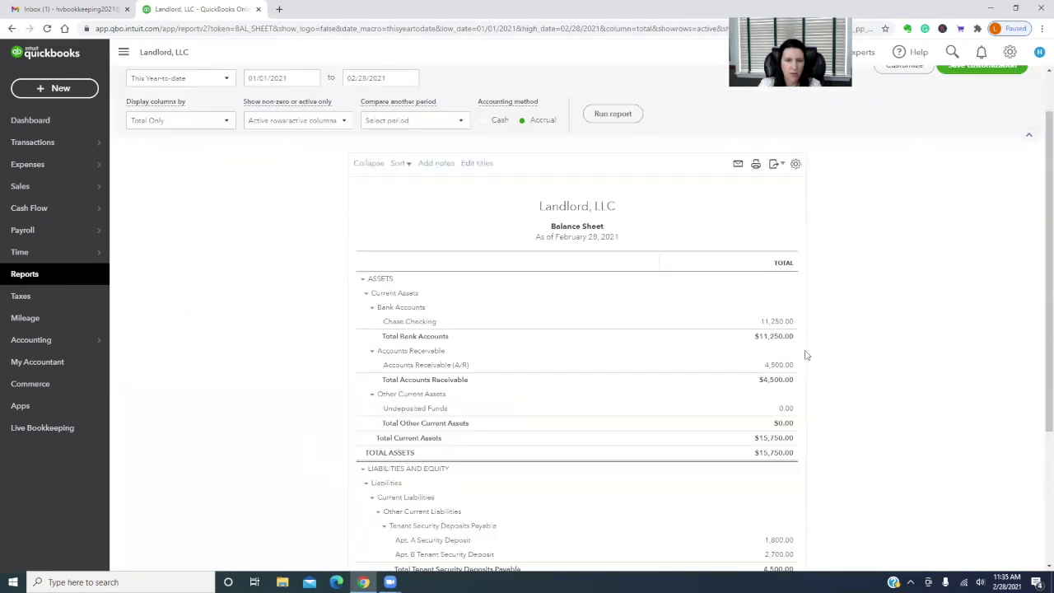
Run the Balance Sheet as of January 31, 2021 on cash basis and review it
click(409, 136)
click(354, 164)
click(359, 263)
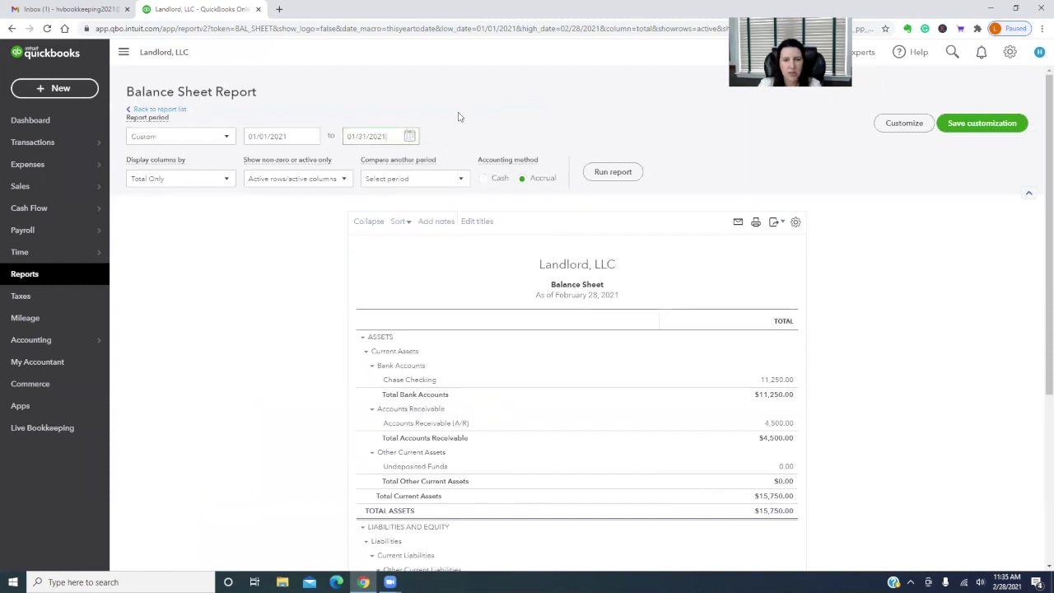
click(483, 178)
click(613, 173)
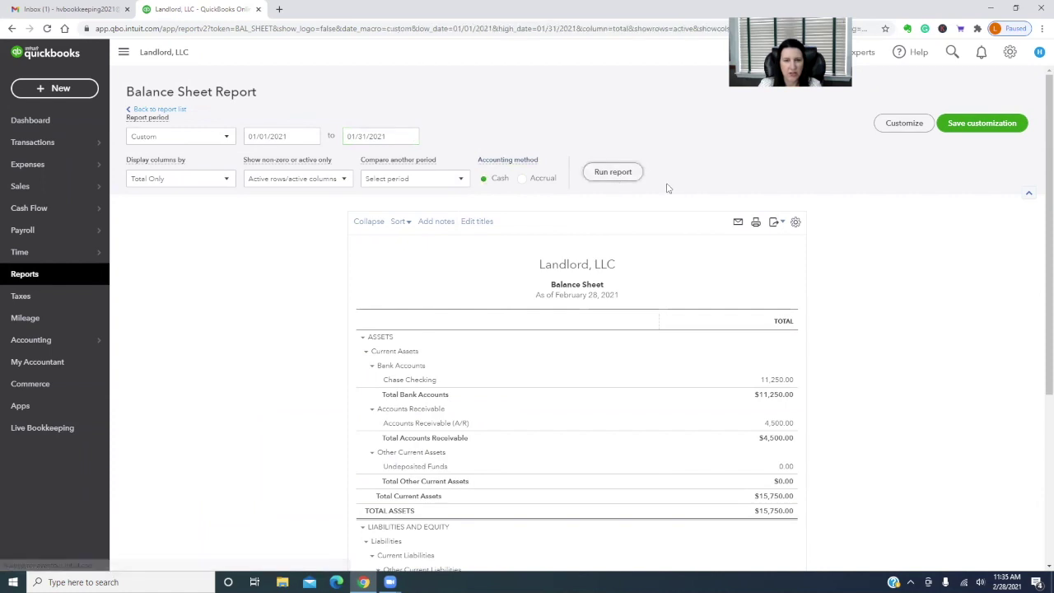
scroll(922, 314, down, 2)
scroll(927, 364, up, 1)
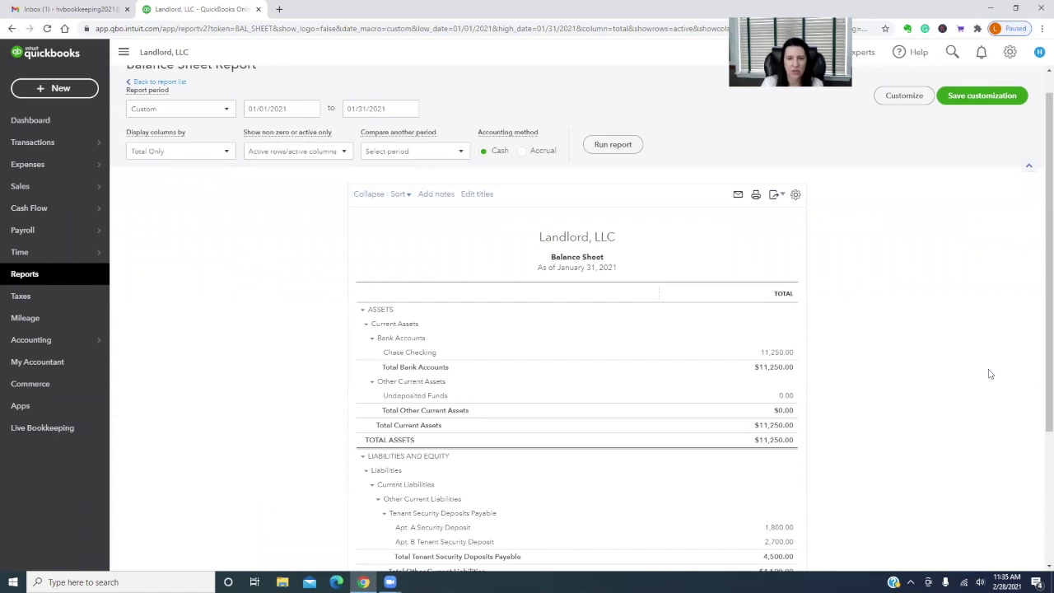
scroll(989, 373, down, 2)
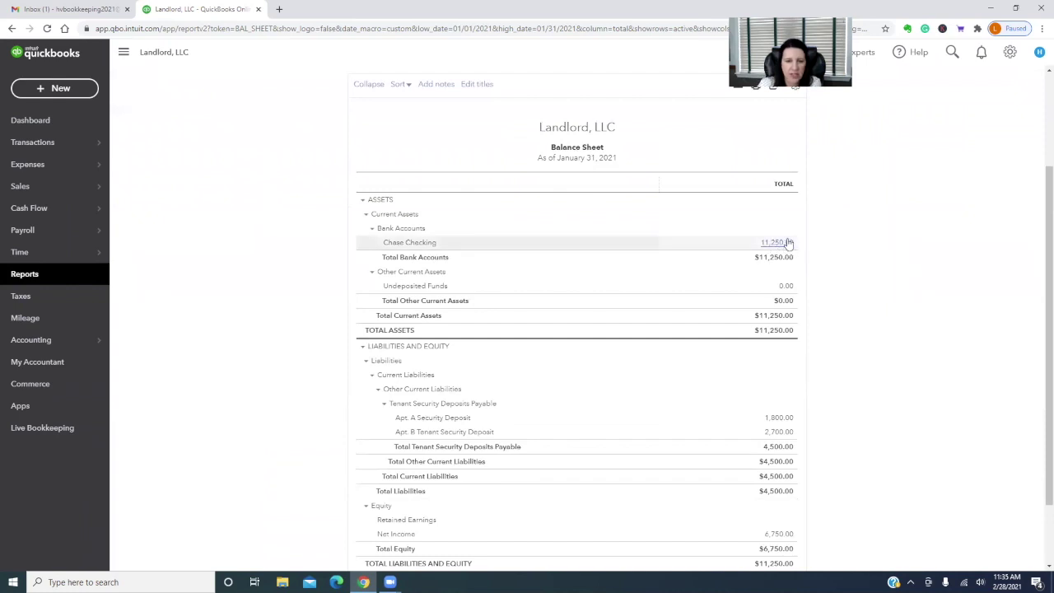
scroll(926, 336, down, 2)
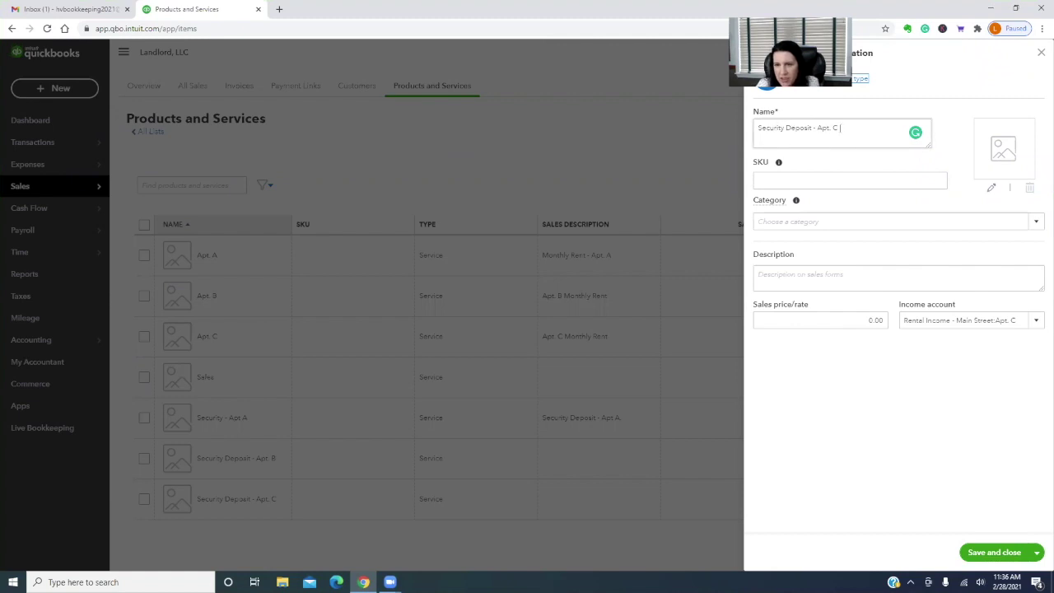
Post the Apt. C deposit item to Tenant Security Deposits Payable, updating historical transactions, and save
click(1038, 321)
scroll(975, 488, up, 2)
scroll(975, 488, up, 5)
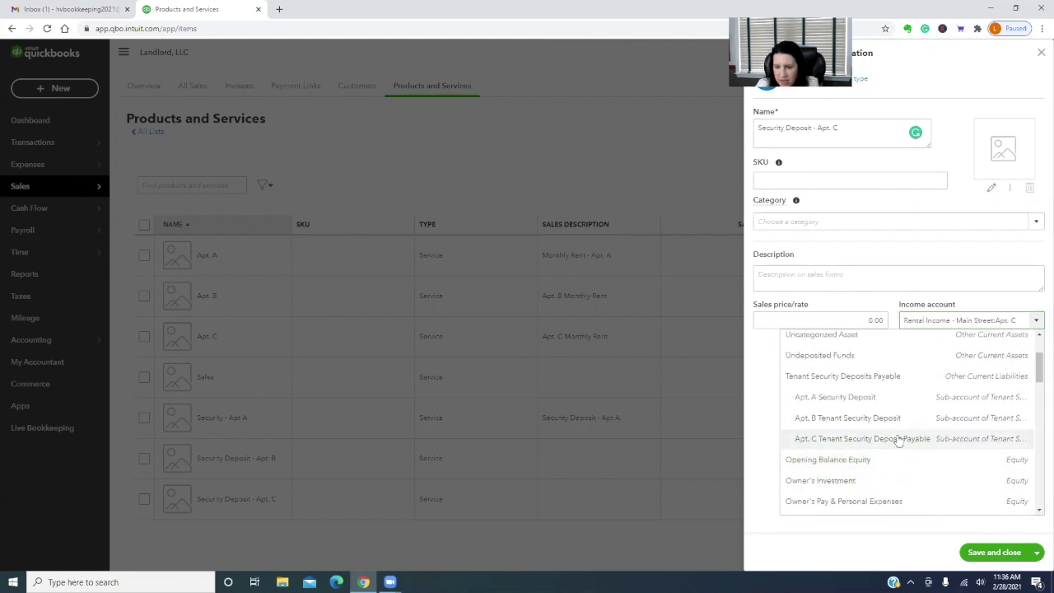
click(899, 440)
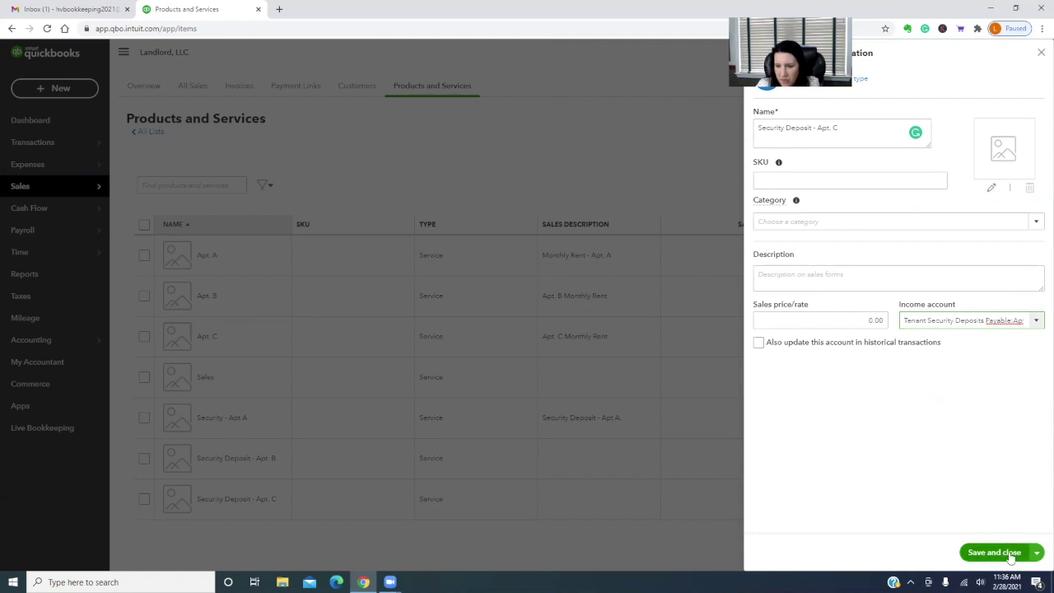
click(758, 343)
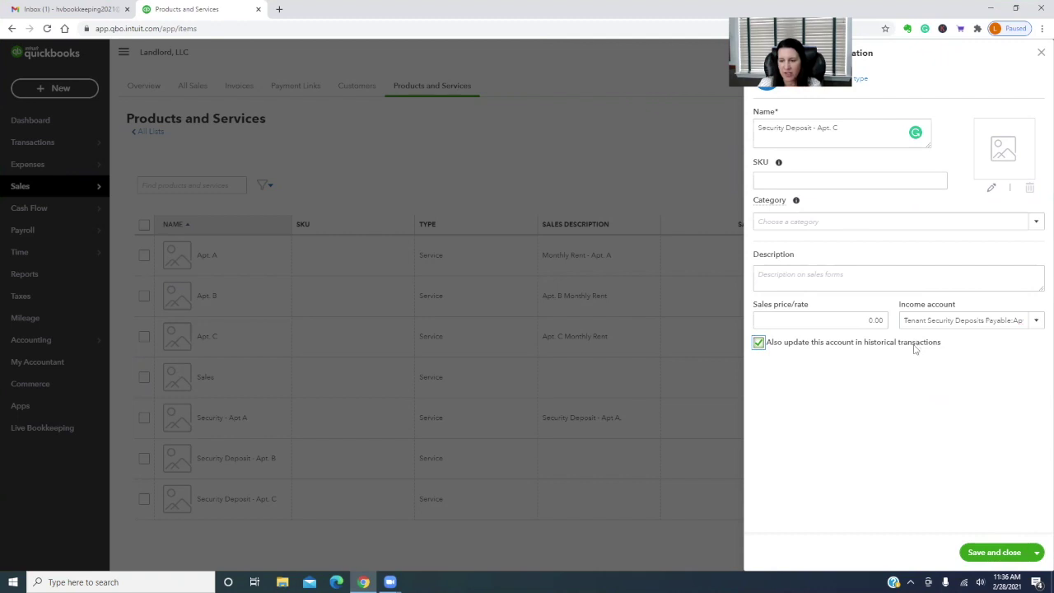
click(1002, 550)
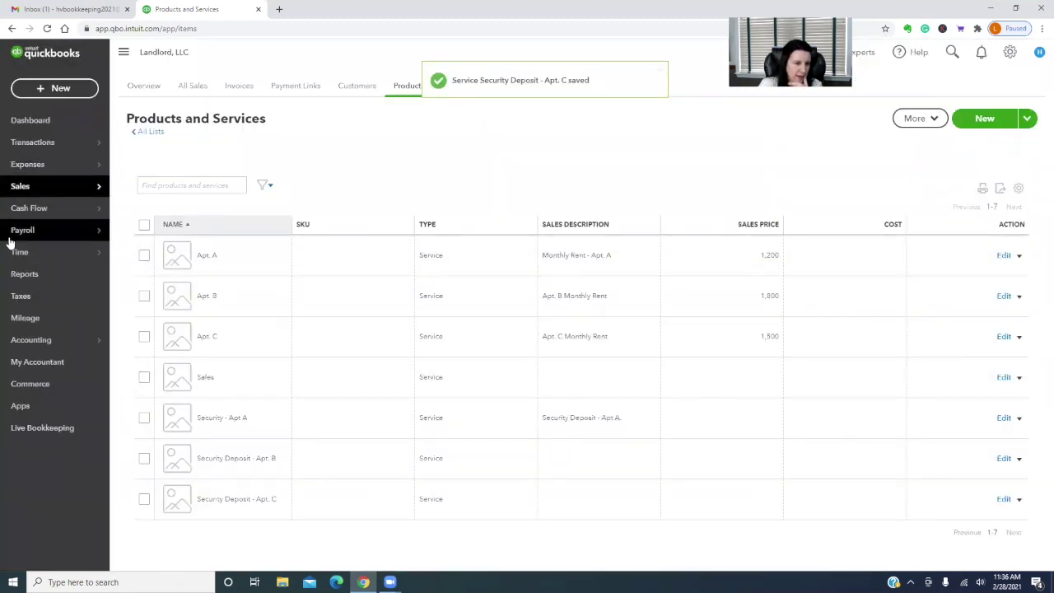
Run the Balance Sheet ending 12/31/2021 on cash basis and scroll through it
click(30, 276)
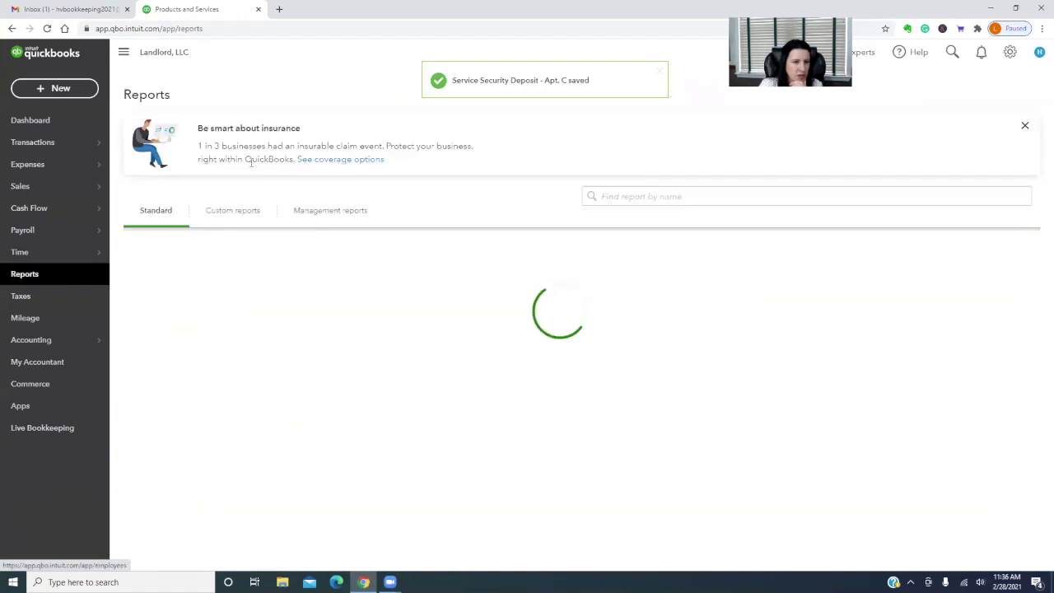
click(206, 313)
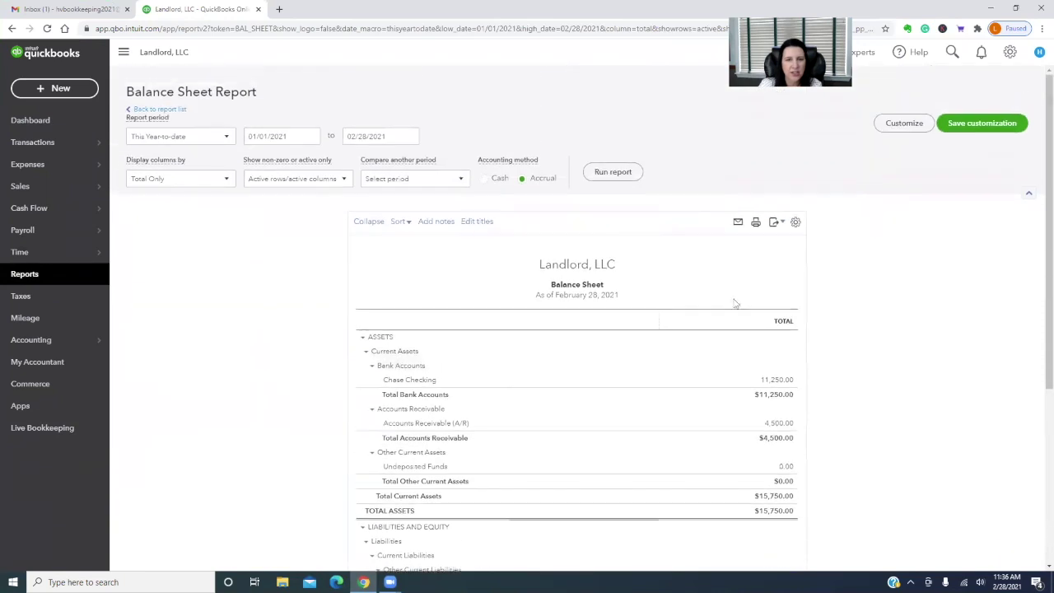
drag(347, 136, 427, 143)
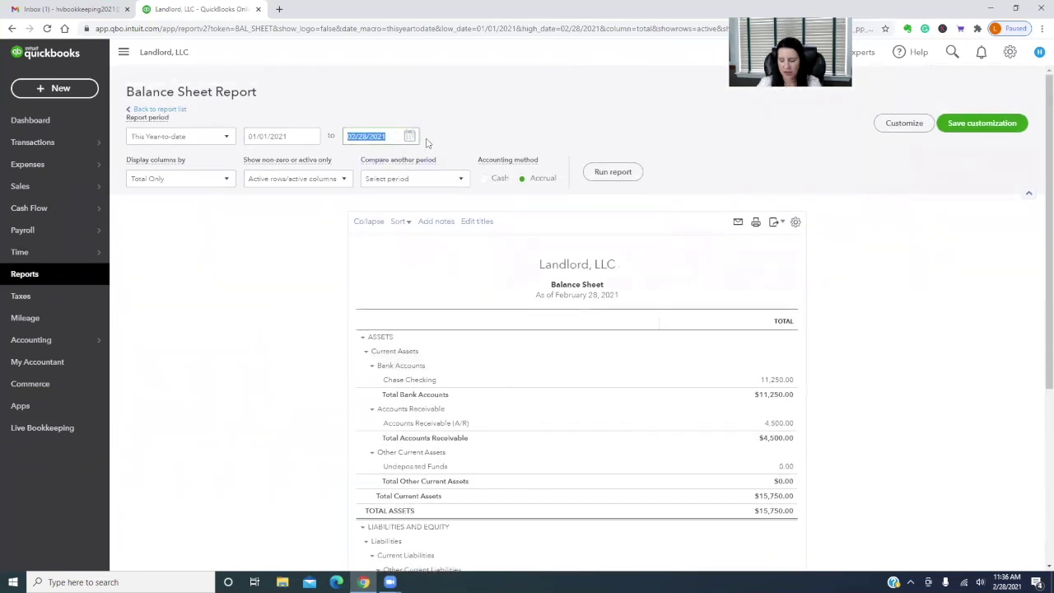
text(12/3)
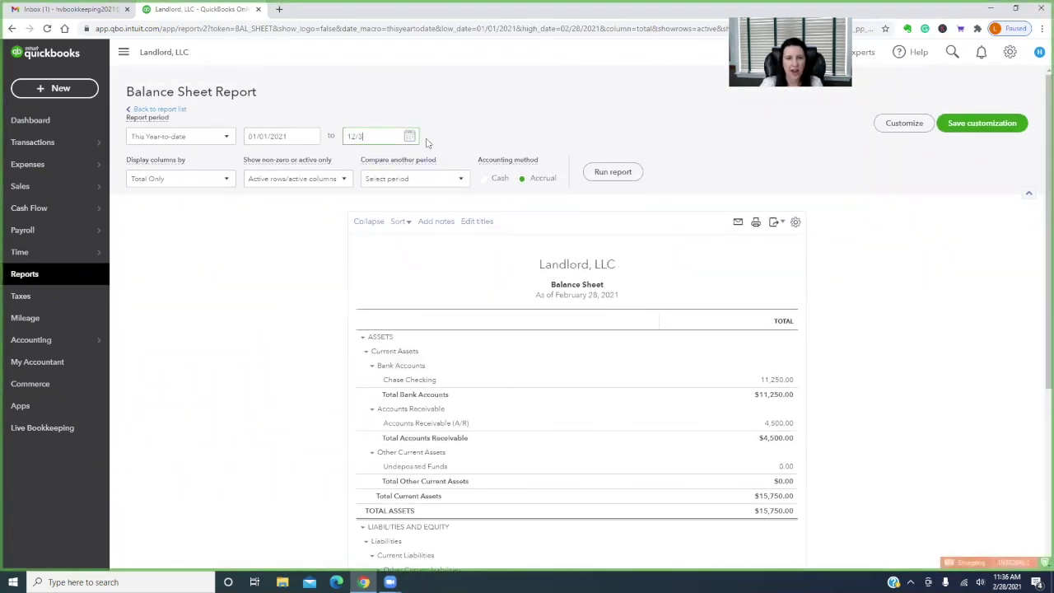
text(1/2021)
click(492, 179)
click(607, 173)
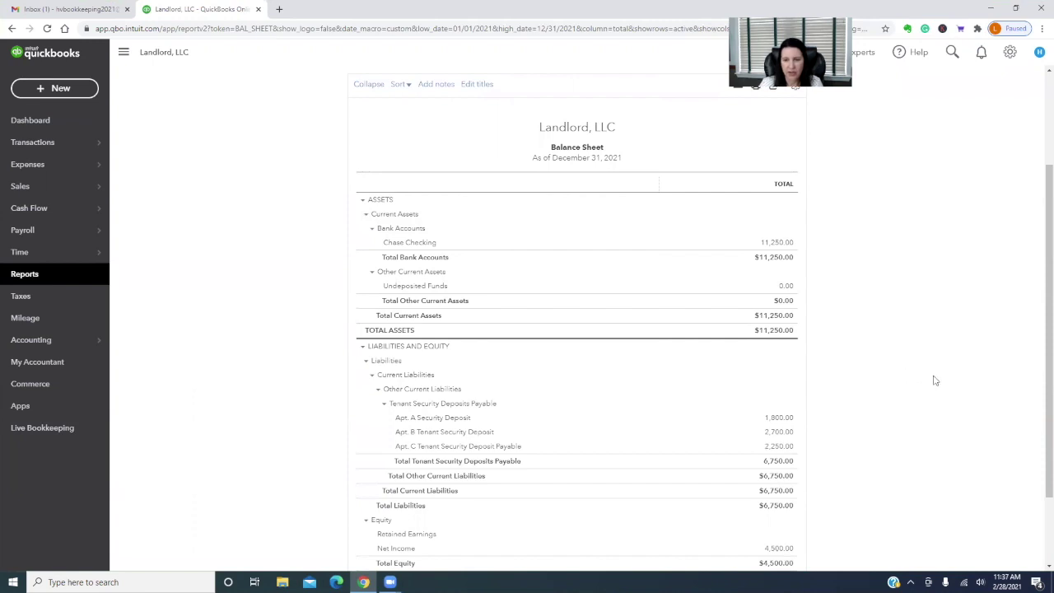
scroll(935, 380, down, 1)
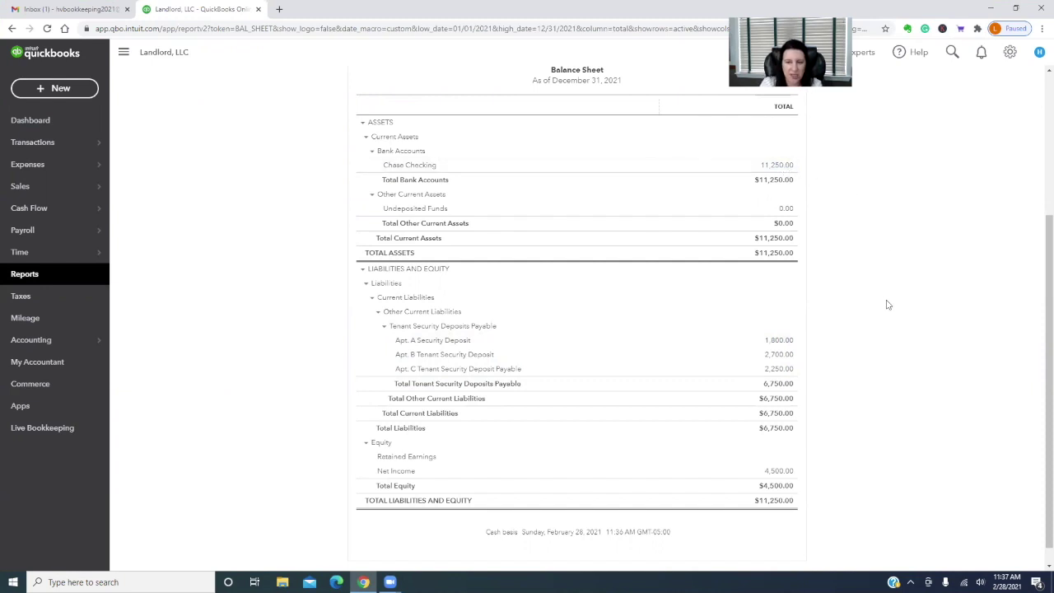
Create the bank account 'Chase - Security Deposit Savings' in the Chart of Accounts
mouse_move(37, 344)
click(136, 344)
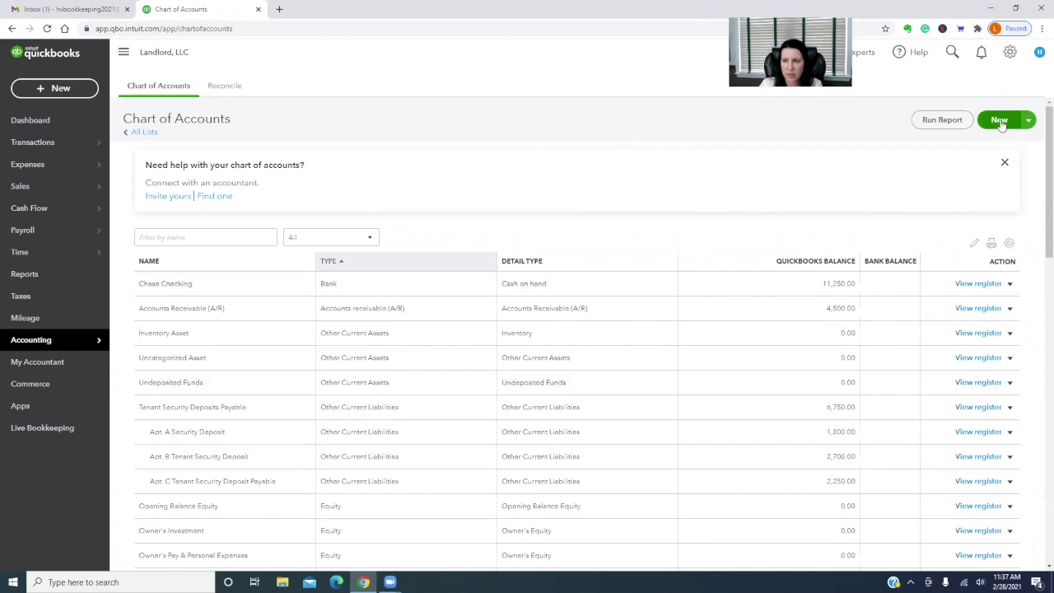
click(999, 119)
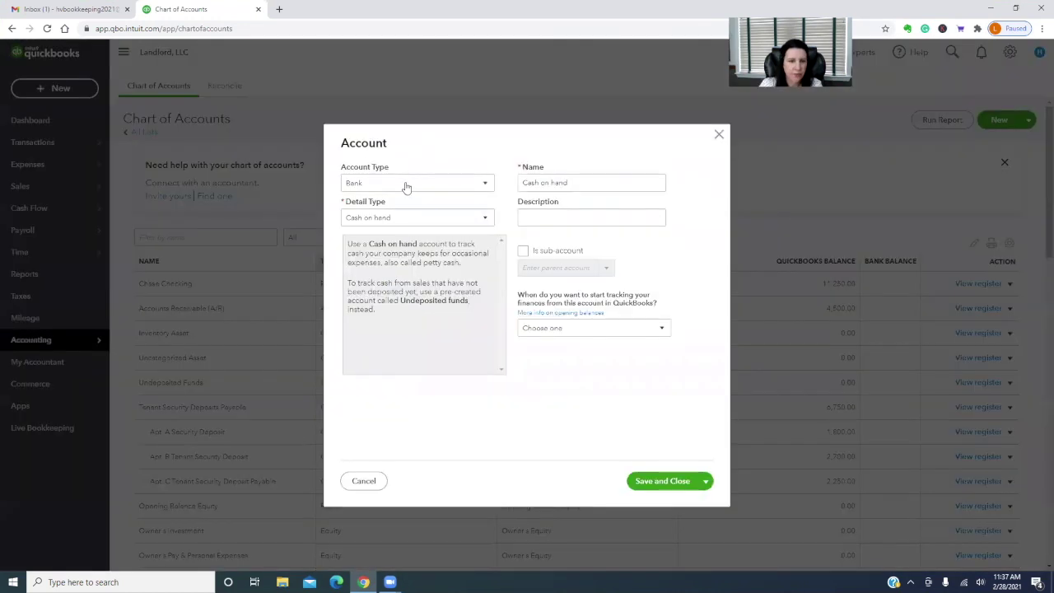
triple_click(614, 184)
text(C)
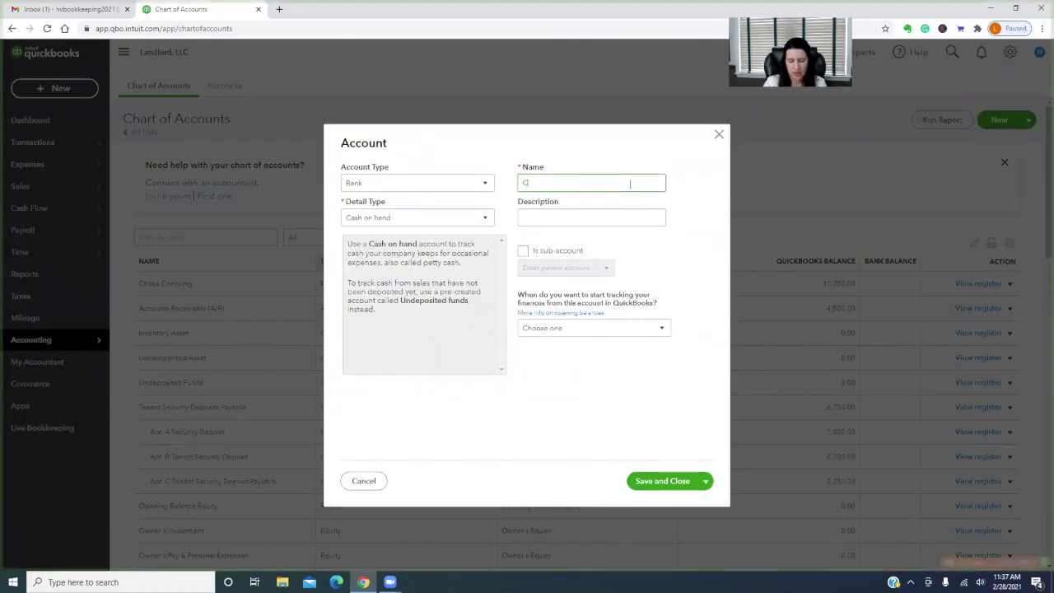
text(hase - Security)
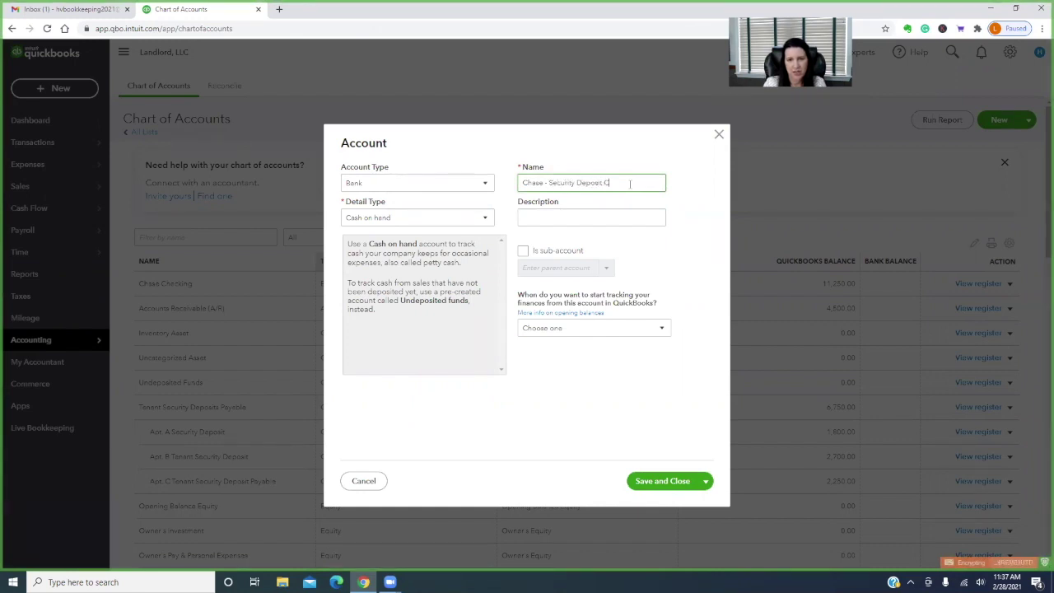
text( Deposit Savings)
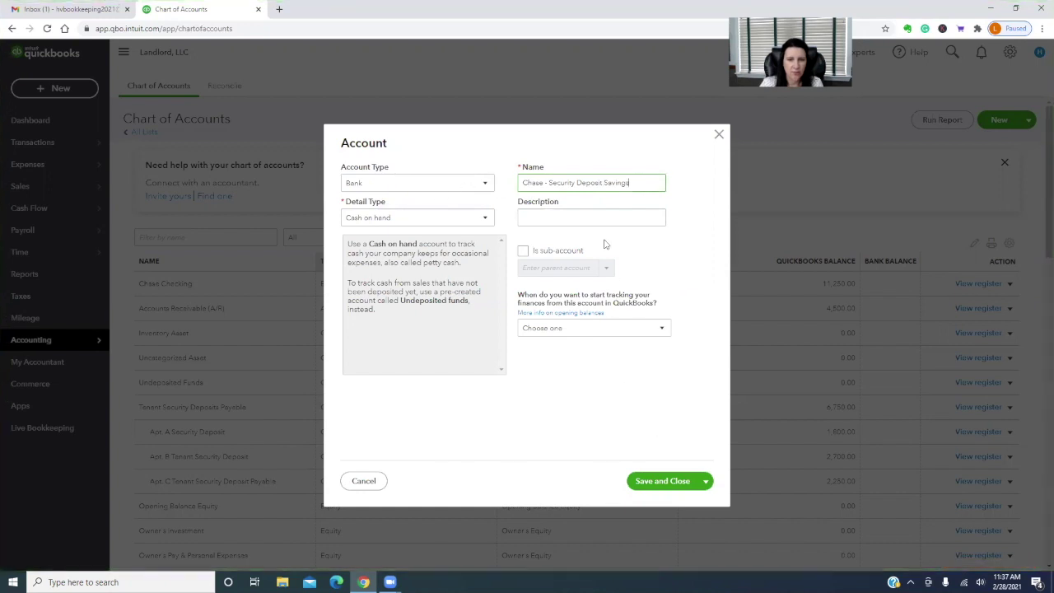
click(669, 482)
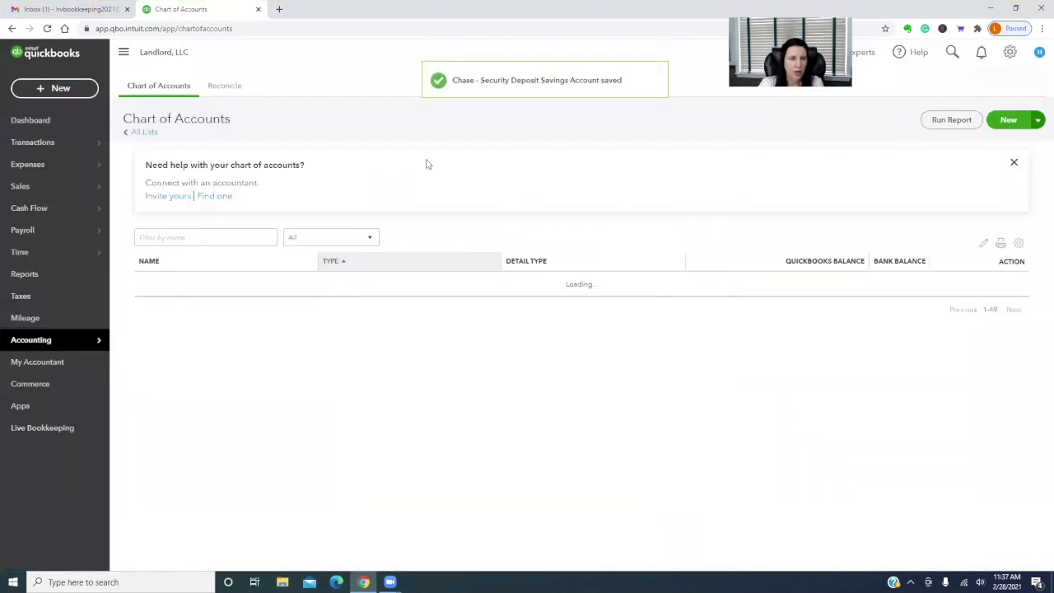
Review the accrual Balance Sheet showing $15,750.00 total assets, then bring up the + New menu
mouse_move(48, 348)
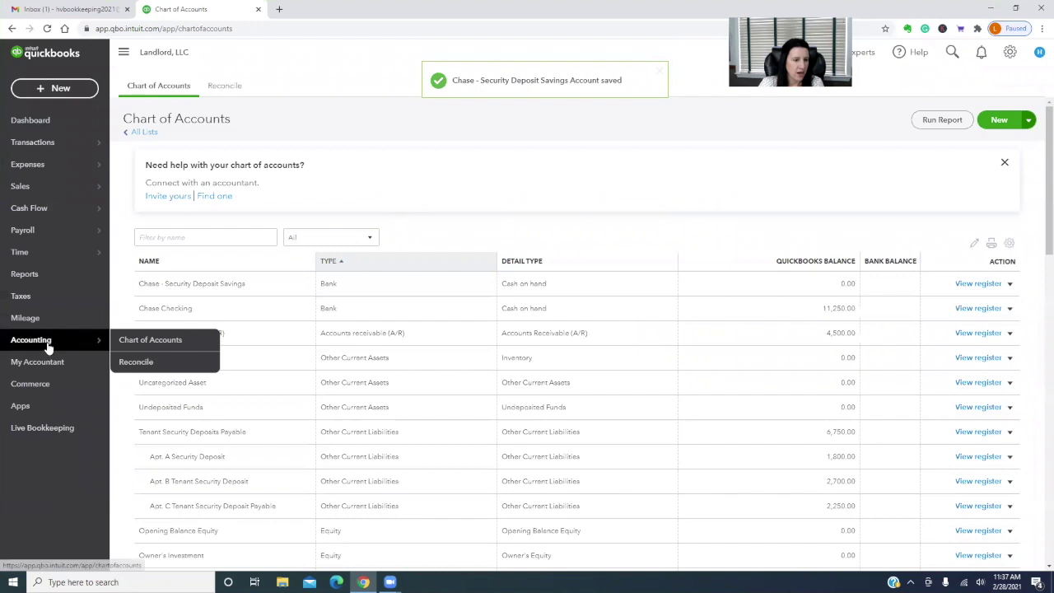
click(33, 275)
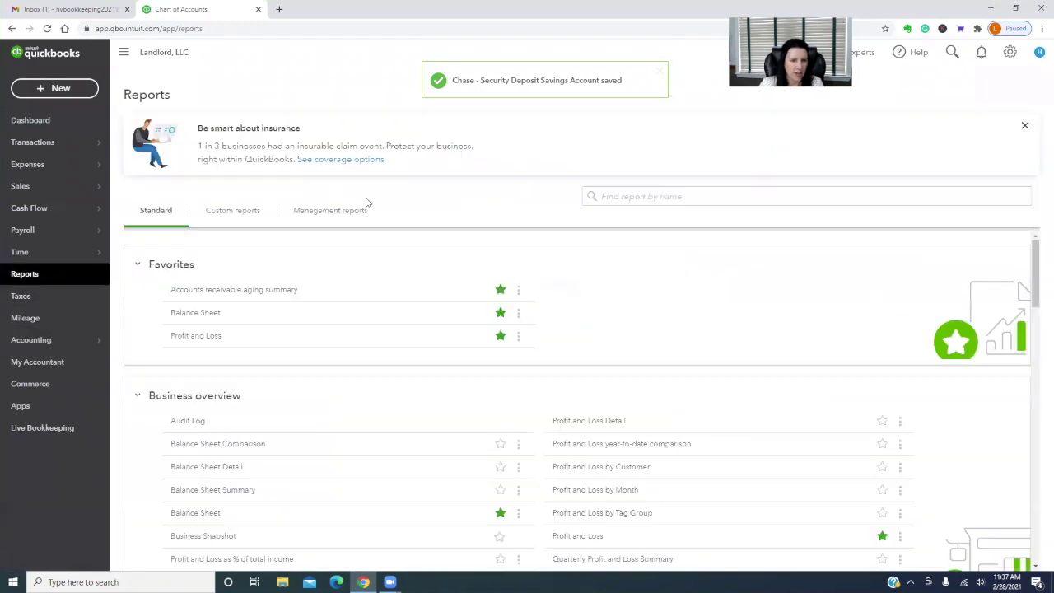
click(198, 315)
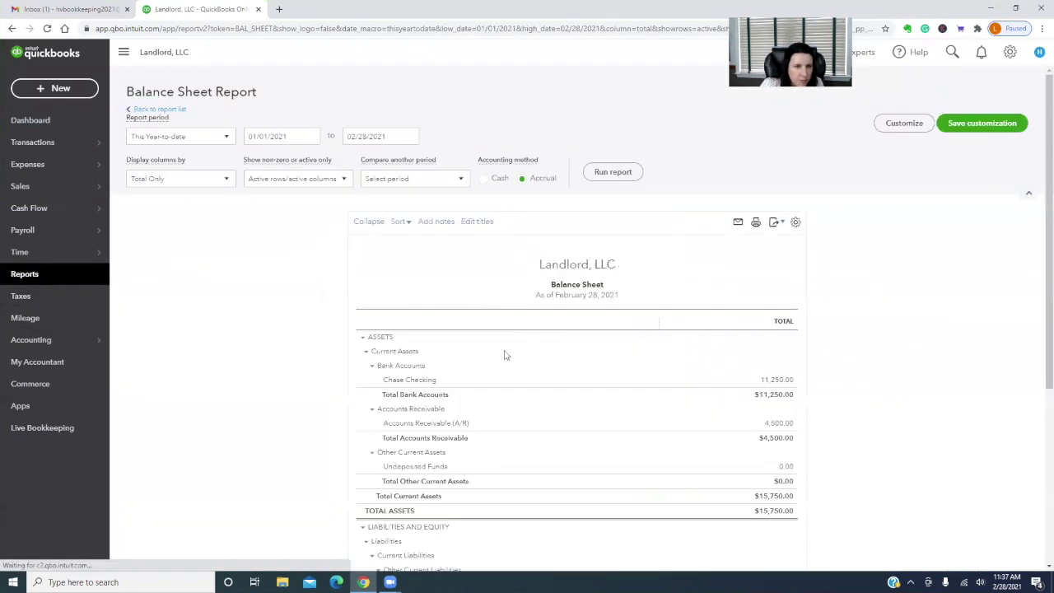
scroll(921, 387, down, 3)
scroll(921, 387, down, 3)
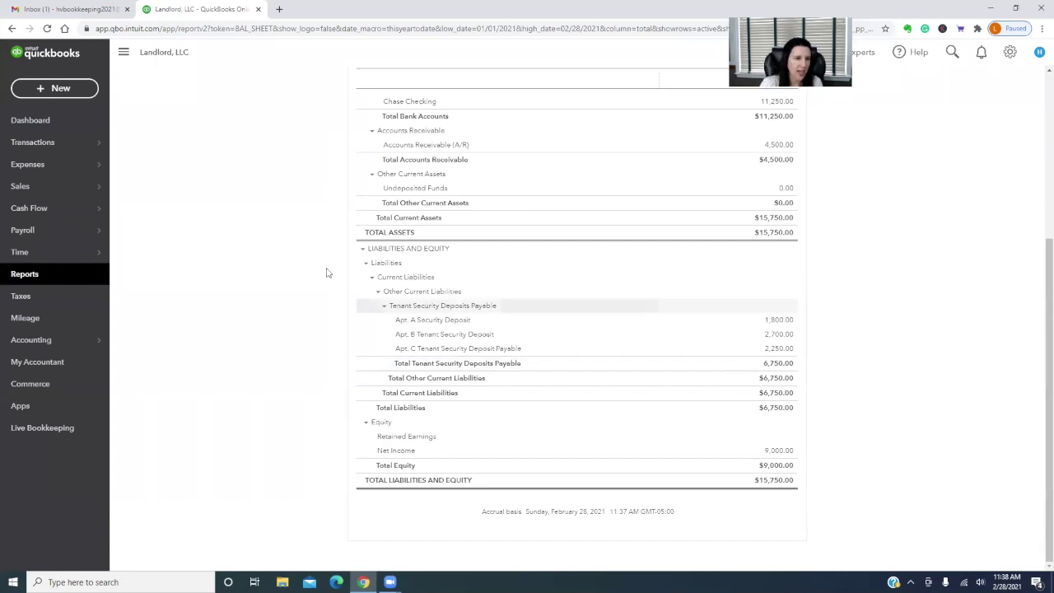
click(51, 88)
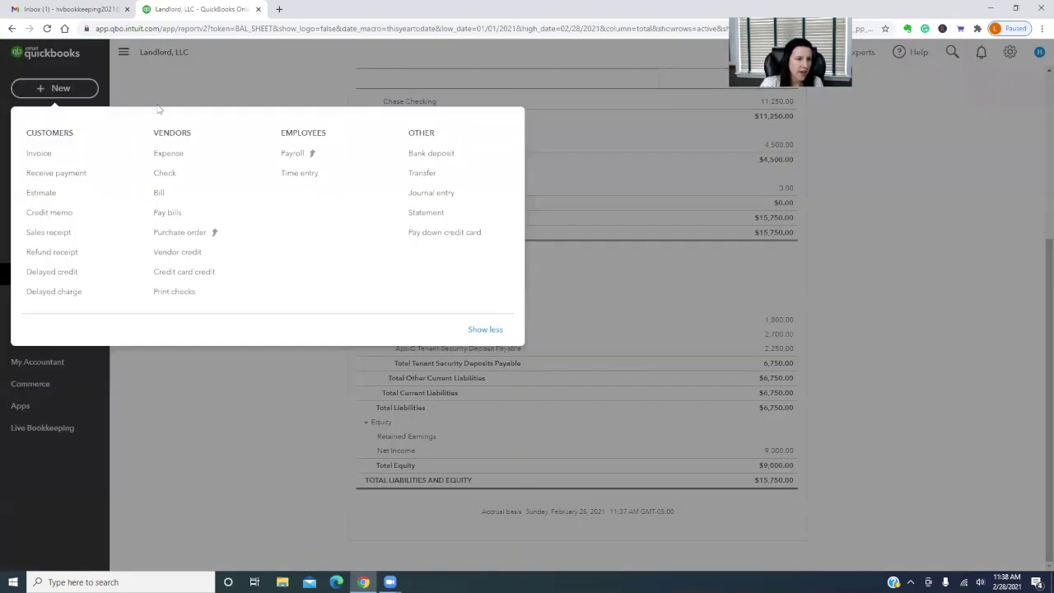
Start a new expense with Chase - Security Deposit Savings as the first line's category
click(173, 156)
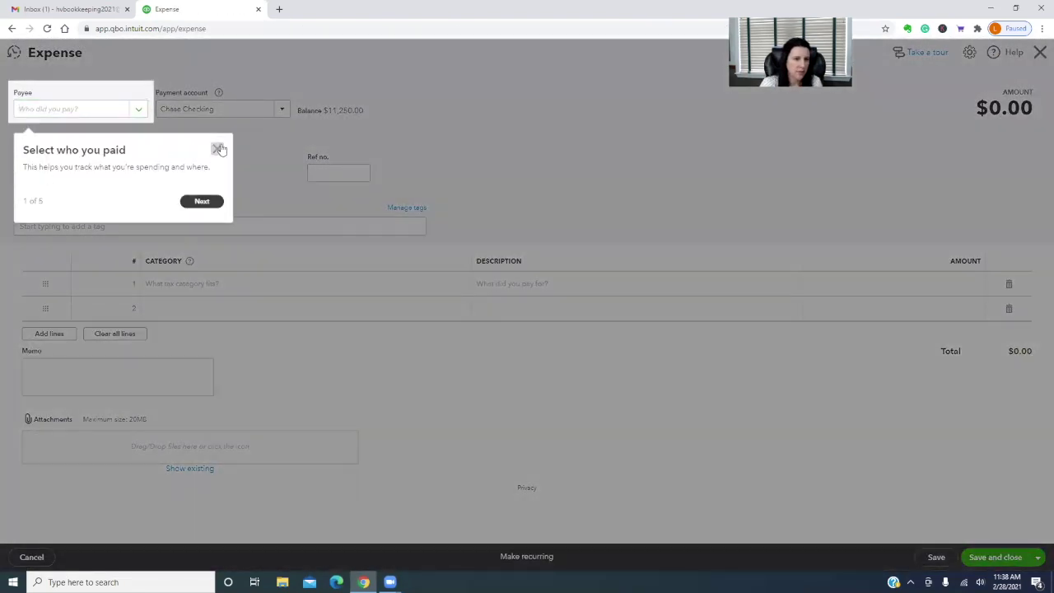
click(218, 148)
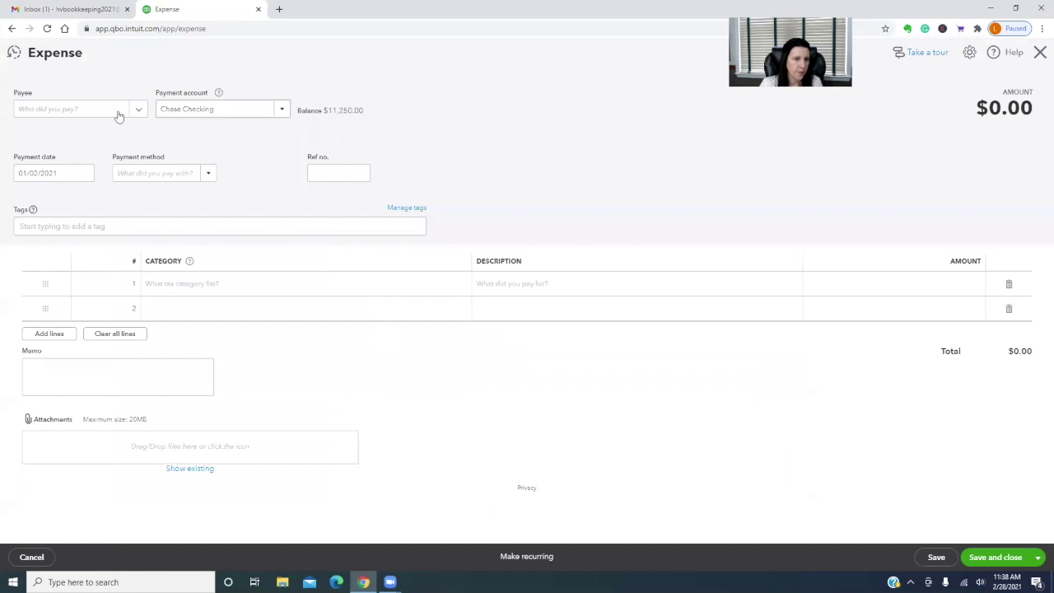
click(84, 109)
click(76, 86)
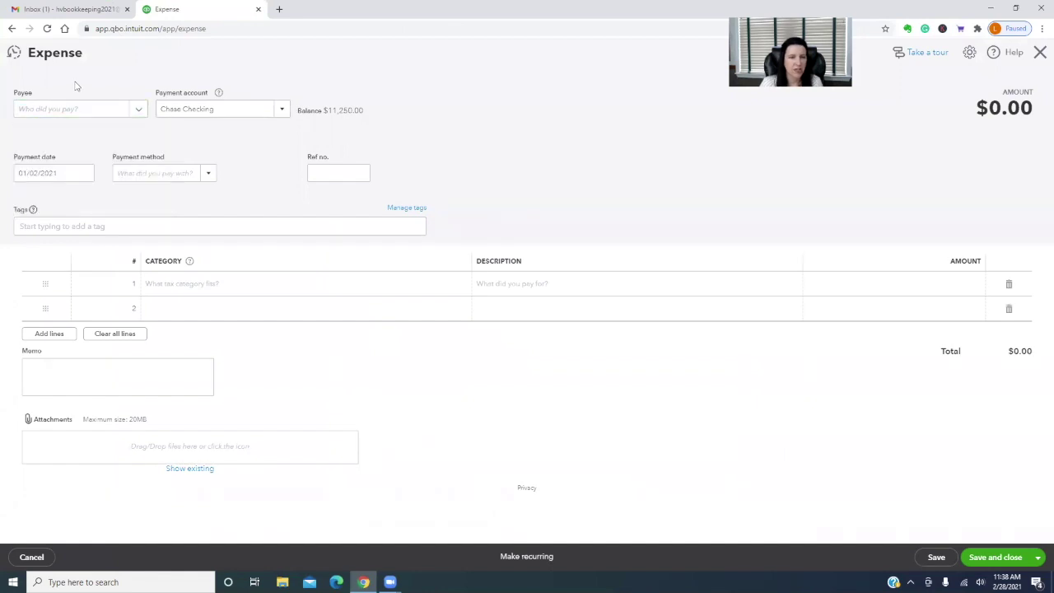
click(176, 283)
click(481, 283)
click(464, 284)
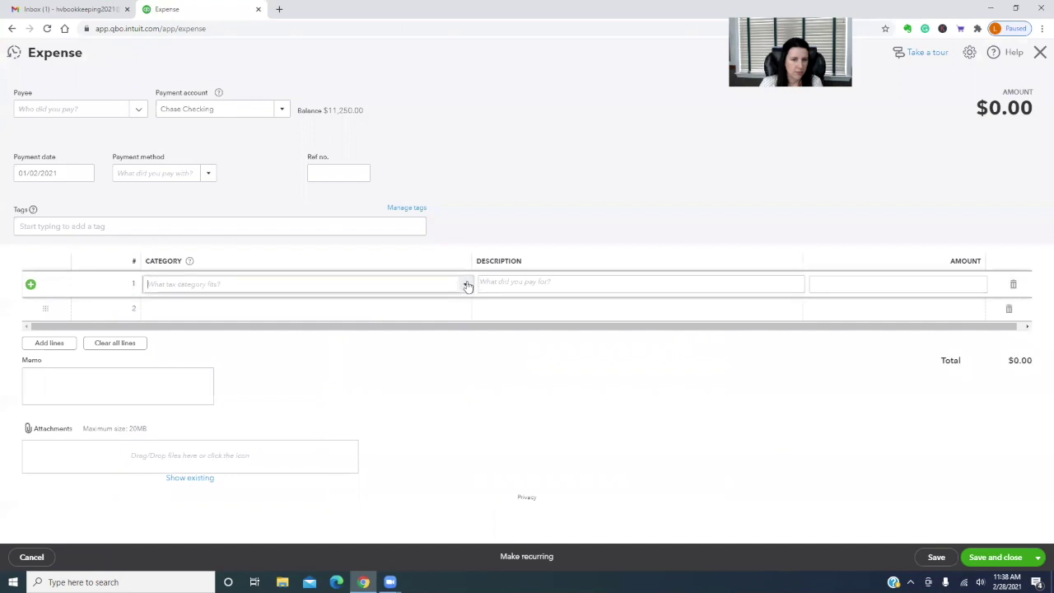
scroll(419, 405, down, 1)
scroll(419, 404, down, 10)
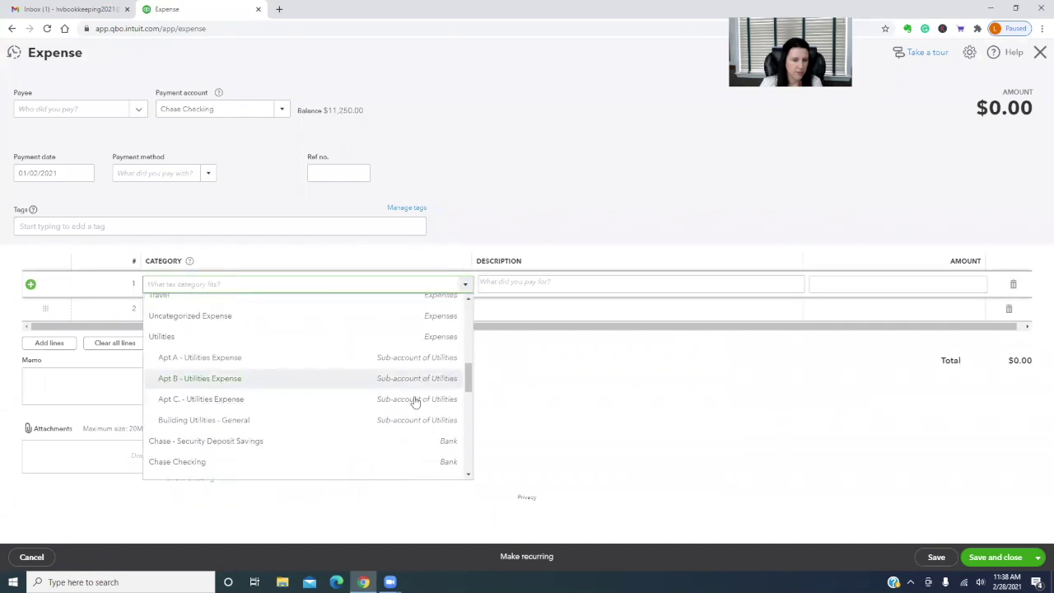
scroll(414, 397, up, 3)
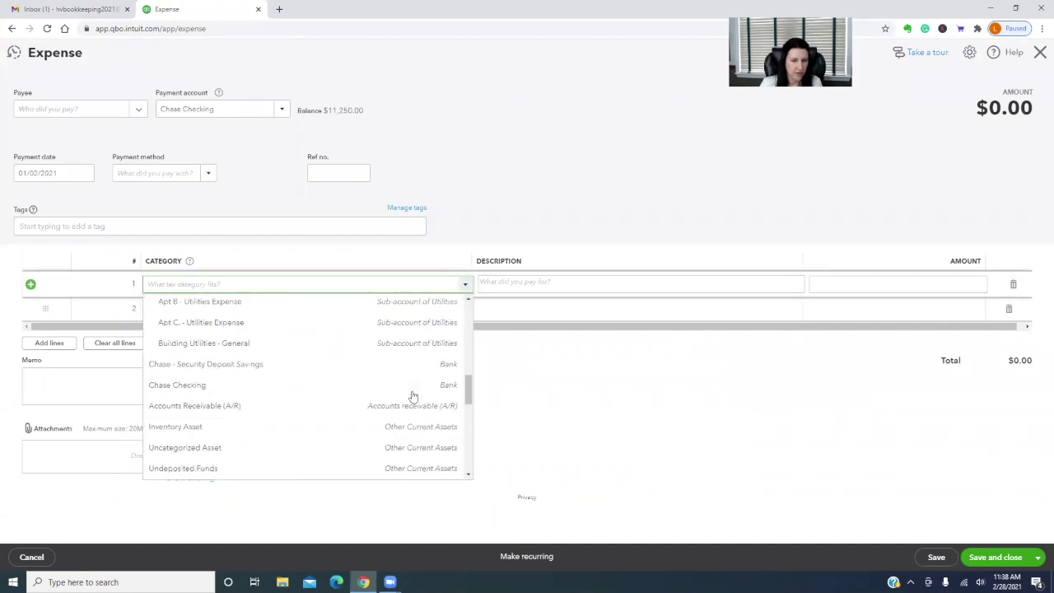
click(233, 387)
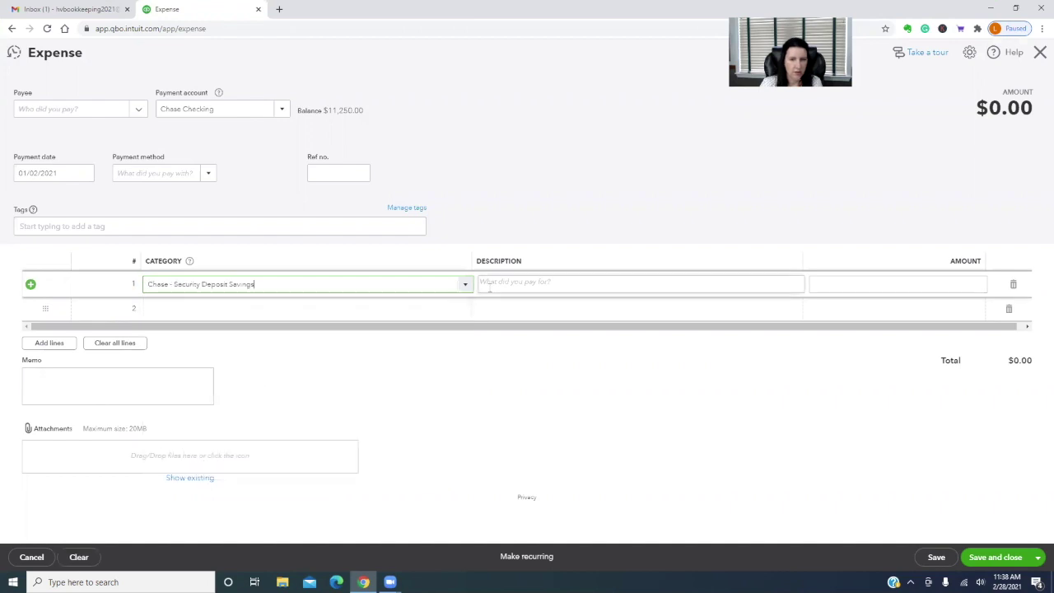
Describe the line as a security deposit transfer for A, B & C, enter 6,750 and save
click(506, 282)
text(Transfe)
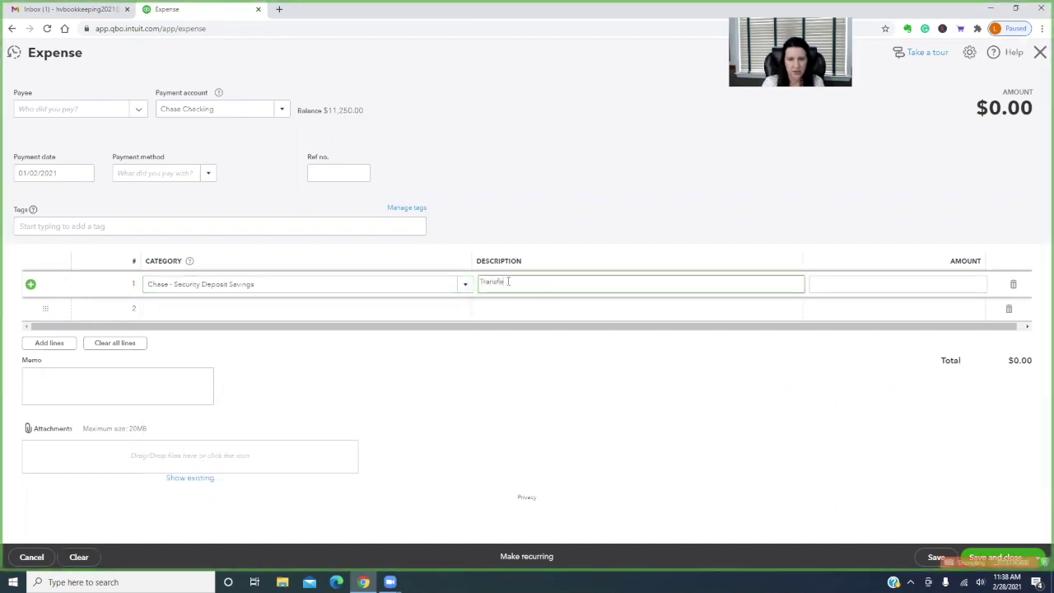
text(r to seuc)
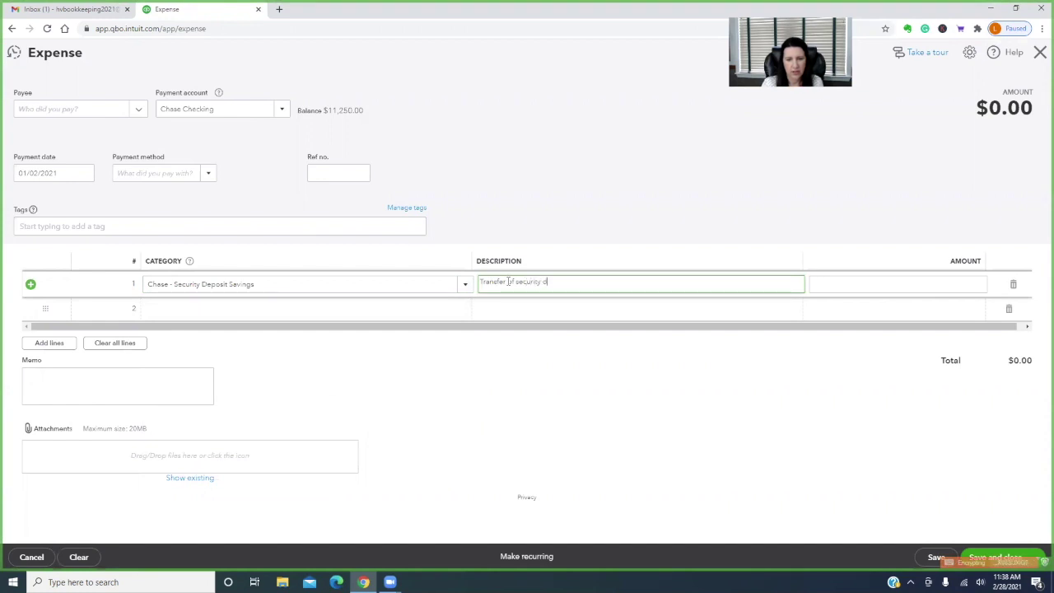
key(Tab)
click(588, 284)
click(582, 282)
text(-)
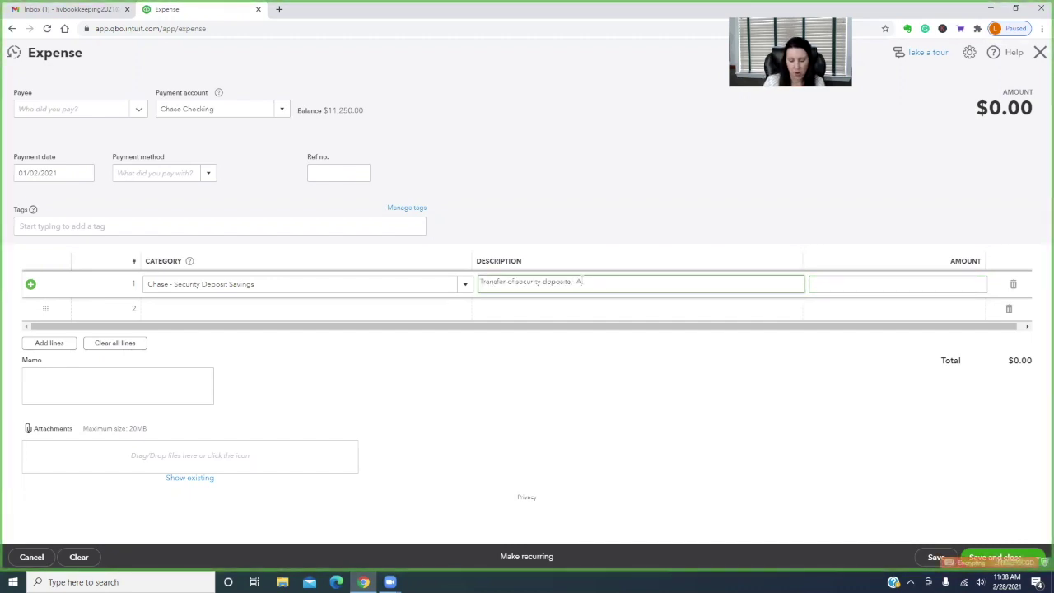
text( A B & C)
key(Tab)
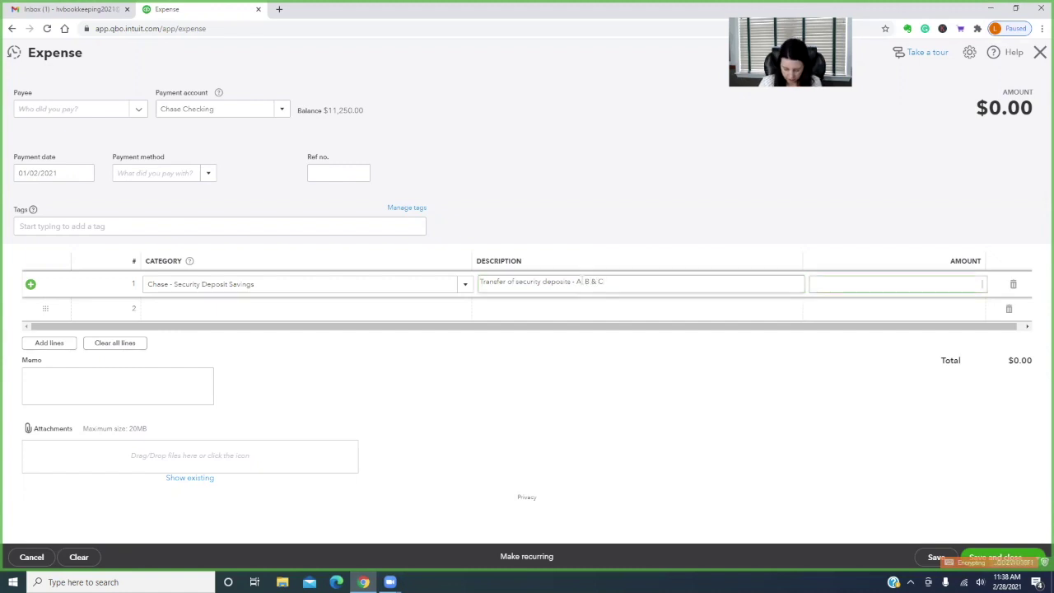
text(6750)
key(Tab)
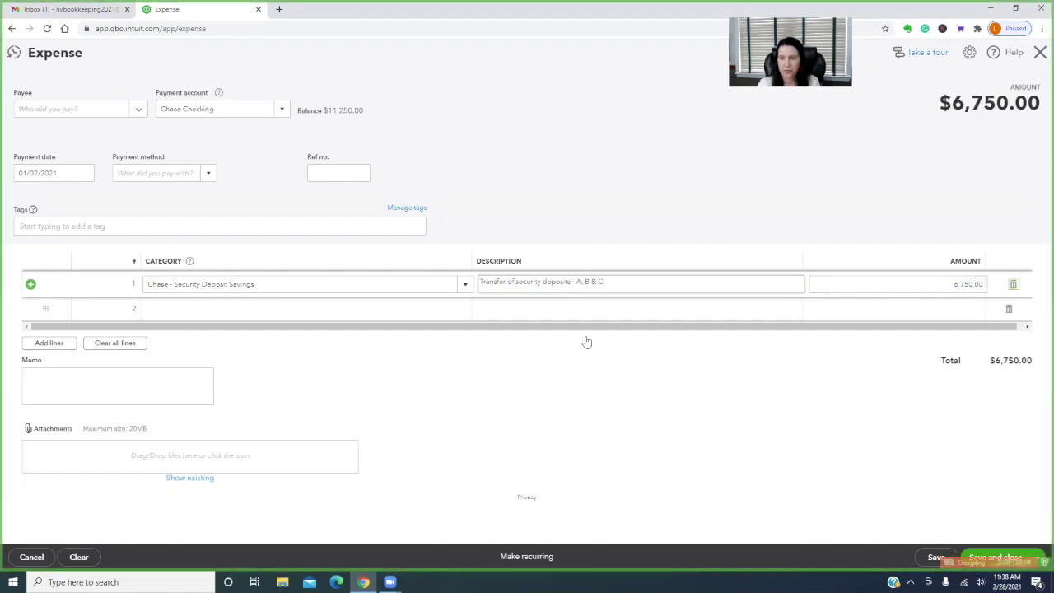
click(980, 558)
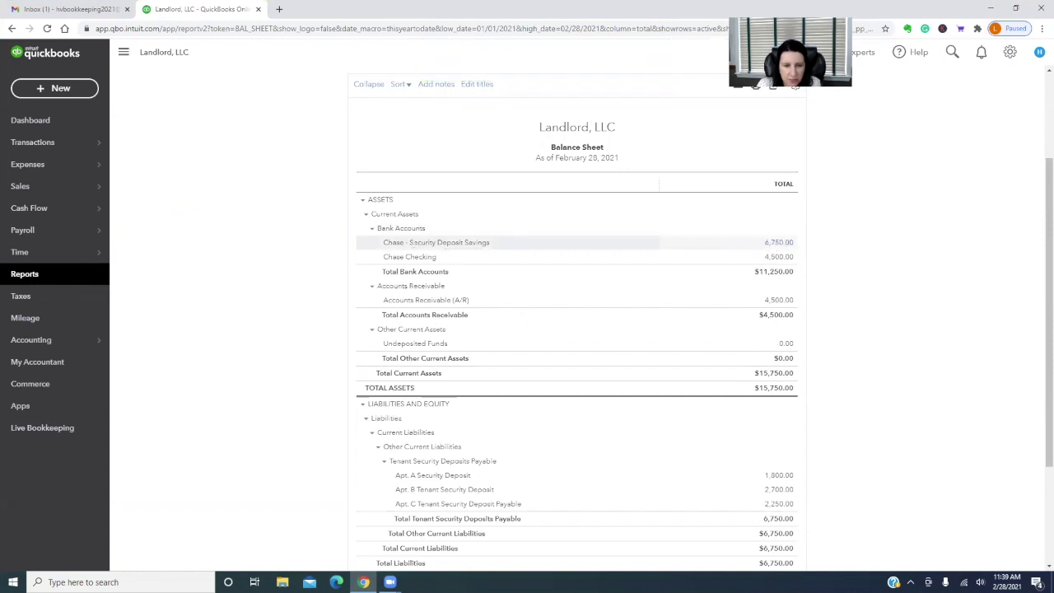
scroll(878, 370, down, 1)
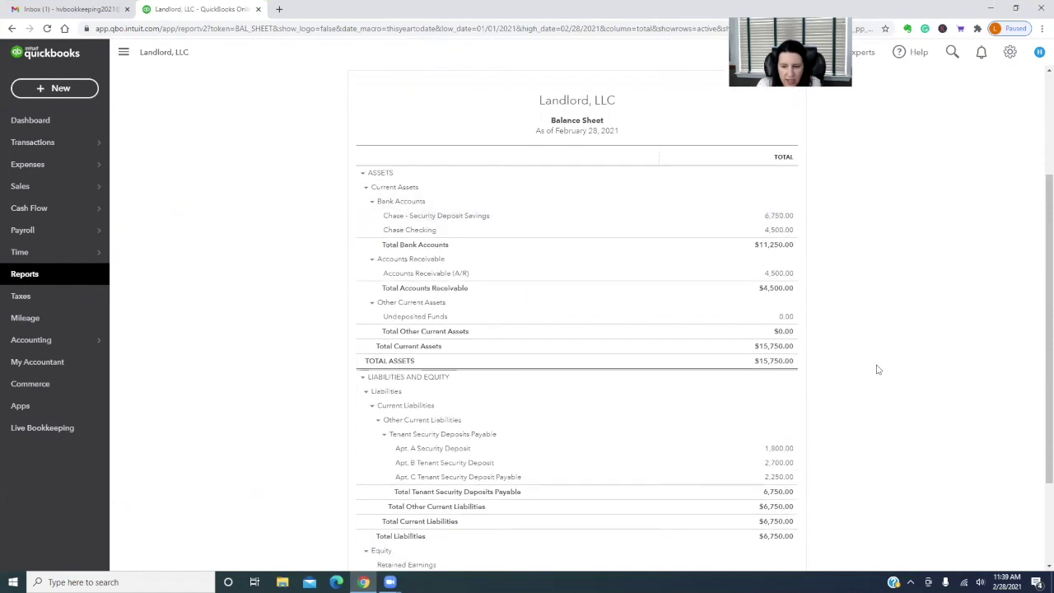
scroll(878, 370, down, 3)
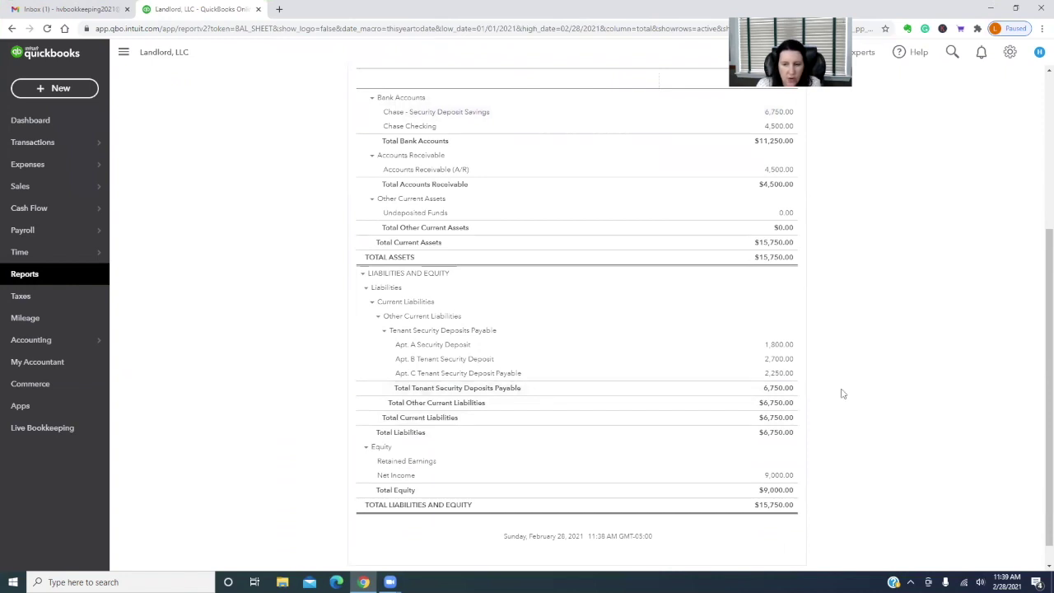
scroll(850, 377, up, 3)
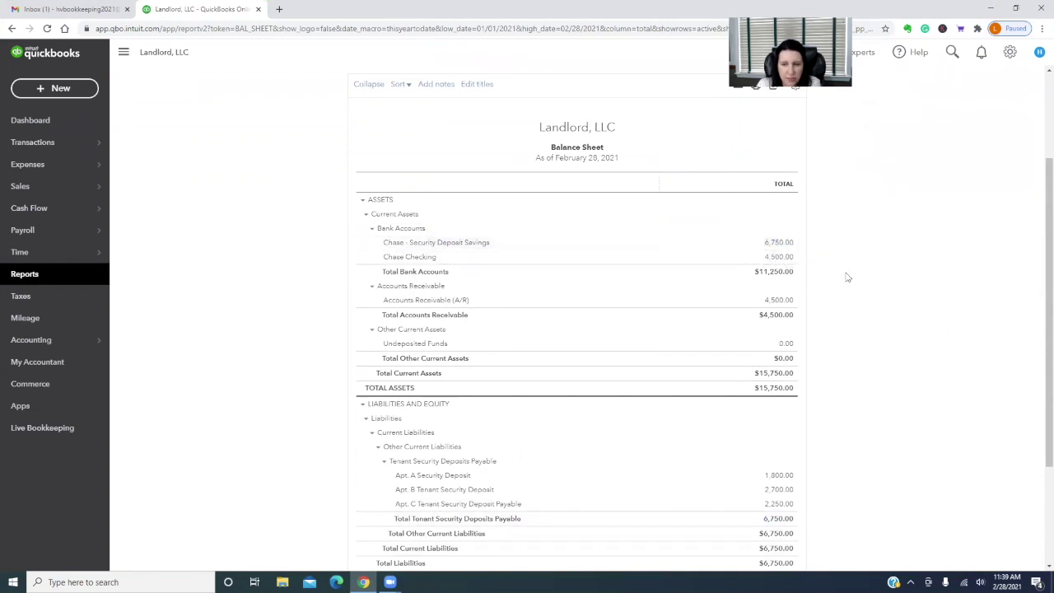
scroll(848, 288, down, 3)
scroll(860, 229, up, 2)
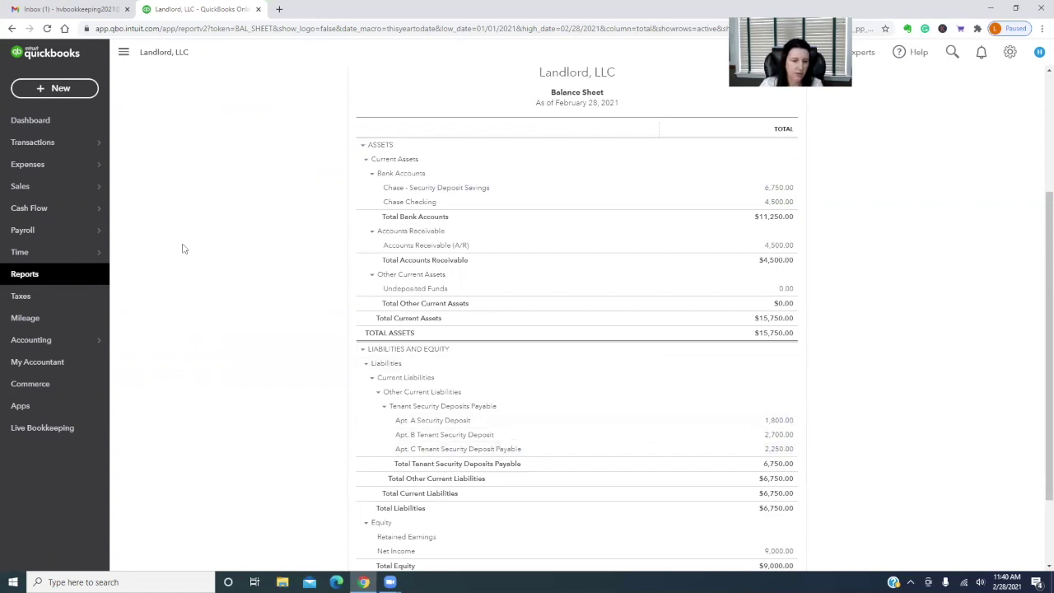
mouse_move(45, 341)
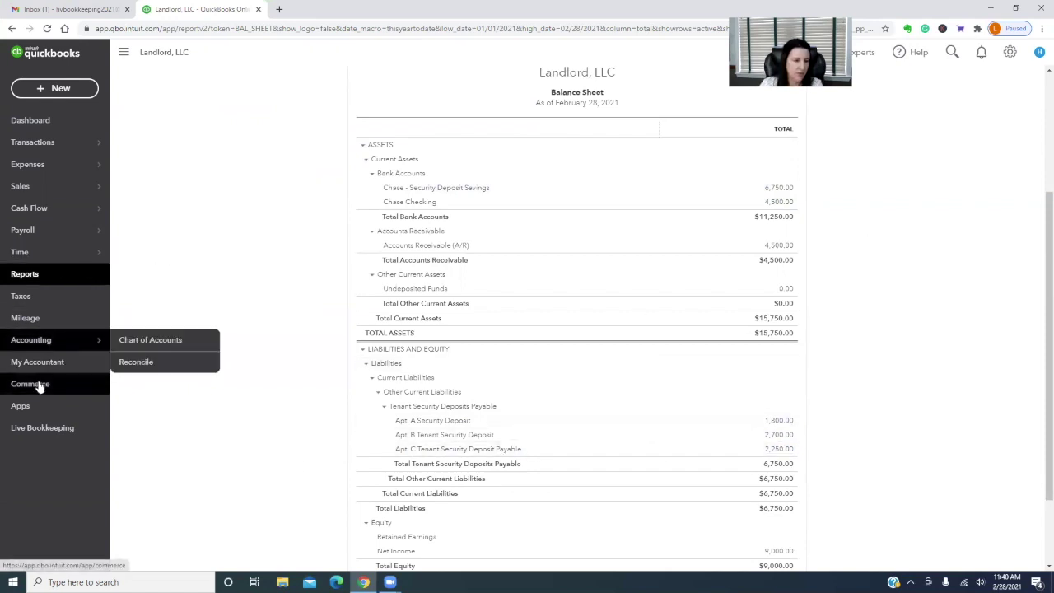
Open the Apt. C Tenant Security Deposit Payable register from the Chart of Accounts
click(153, 341)
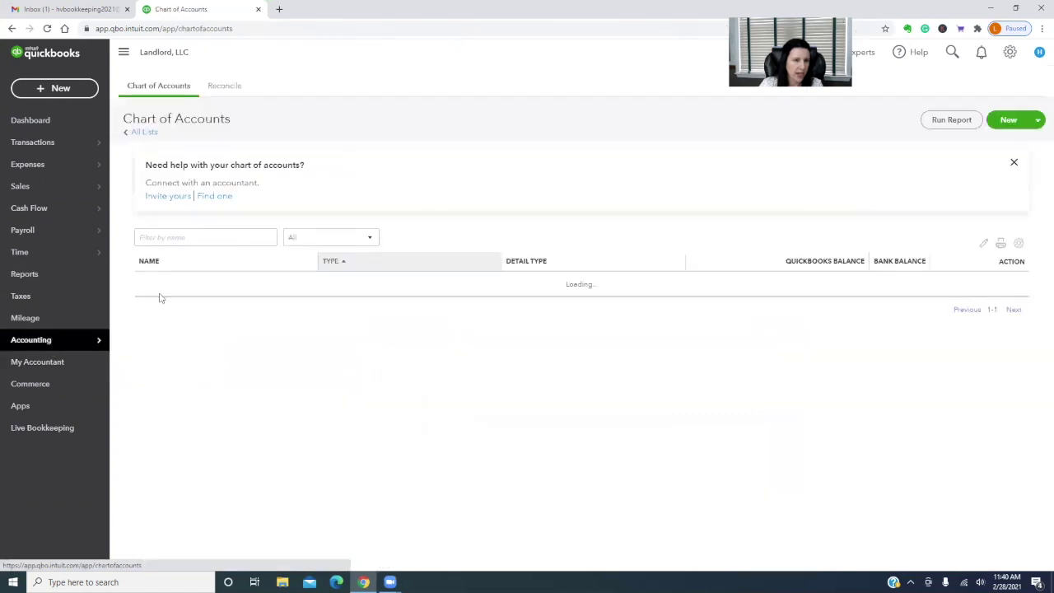
scroll(301, 400, down, 1)
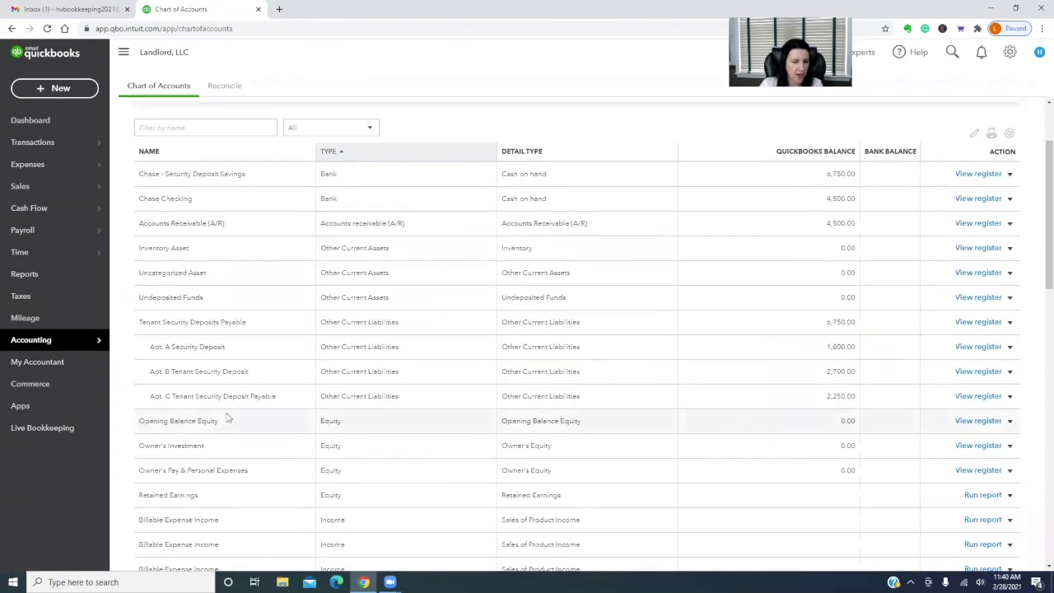
click(975, 396)
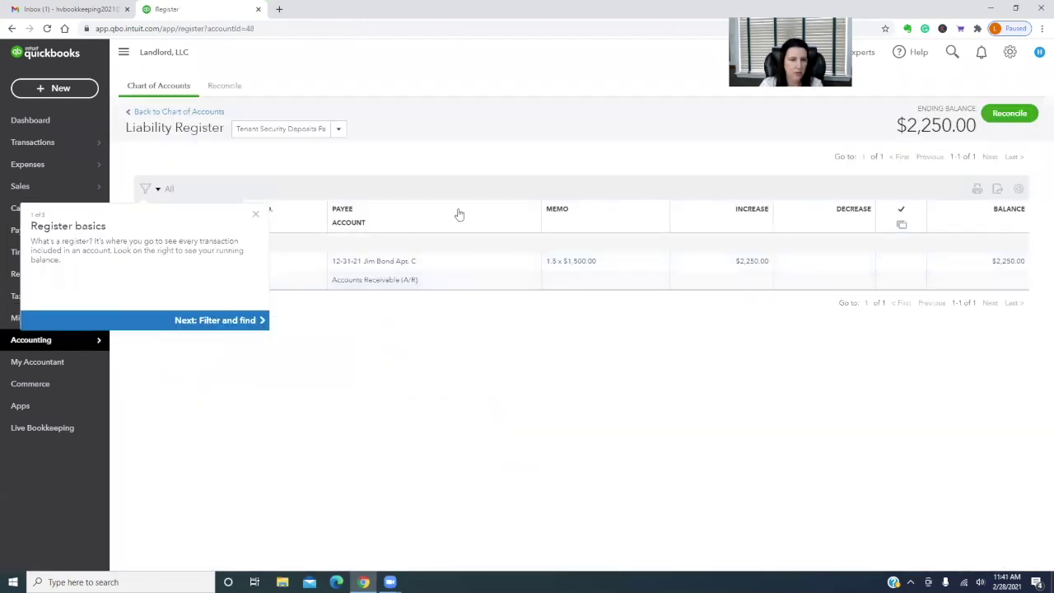
click(255, 216)
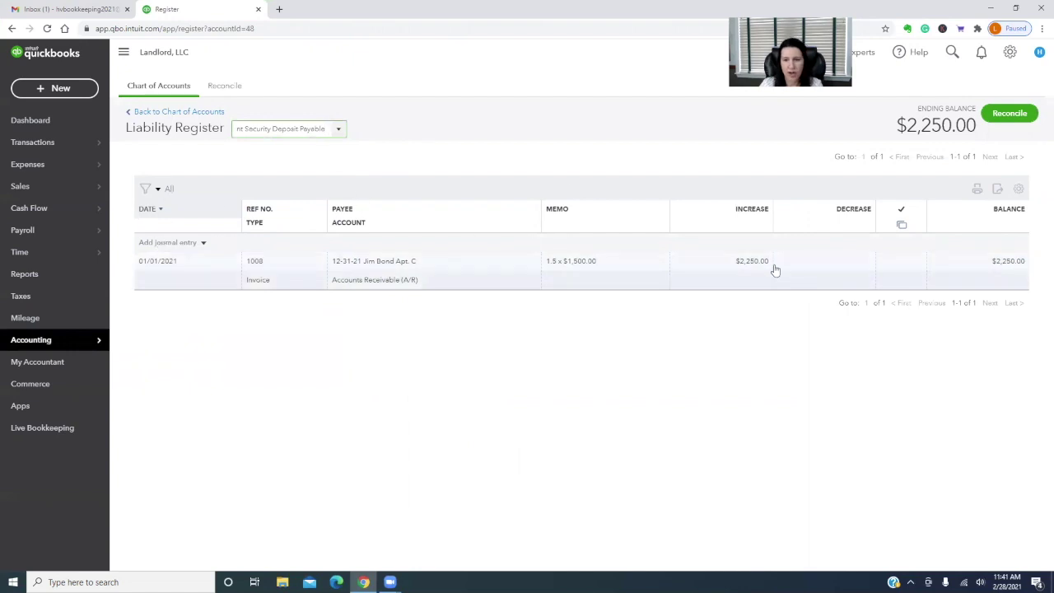
Add a 12/31/21 journal entry with memo 'Used security deposit for last month's rent', decreasing 2,250
click(165, 244)
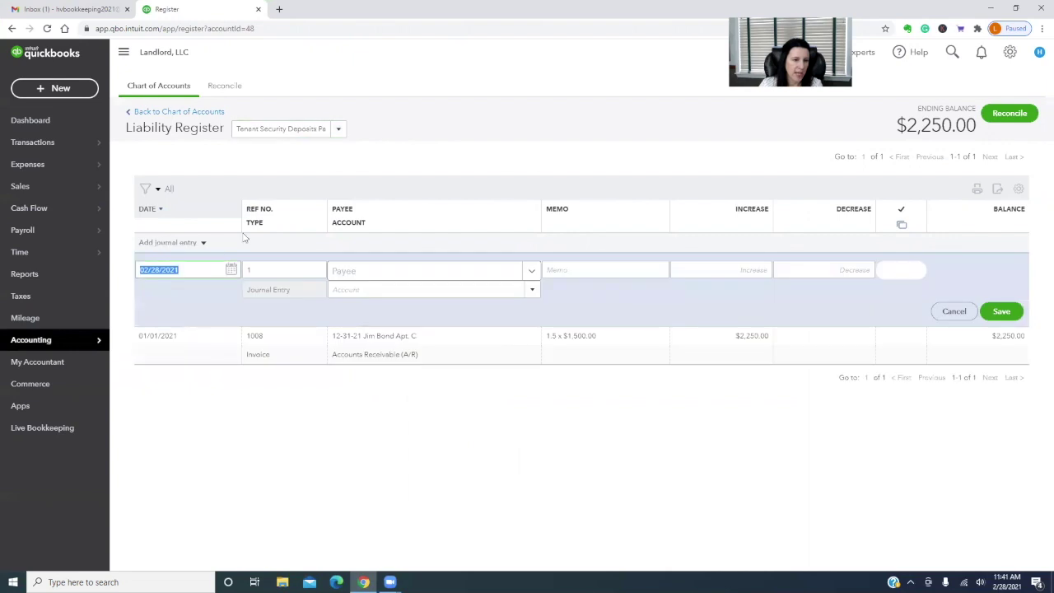
text(12/31/21)
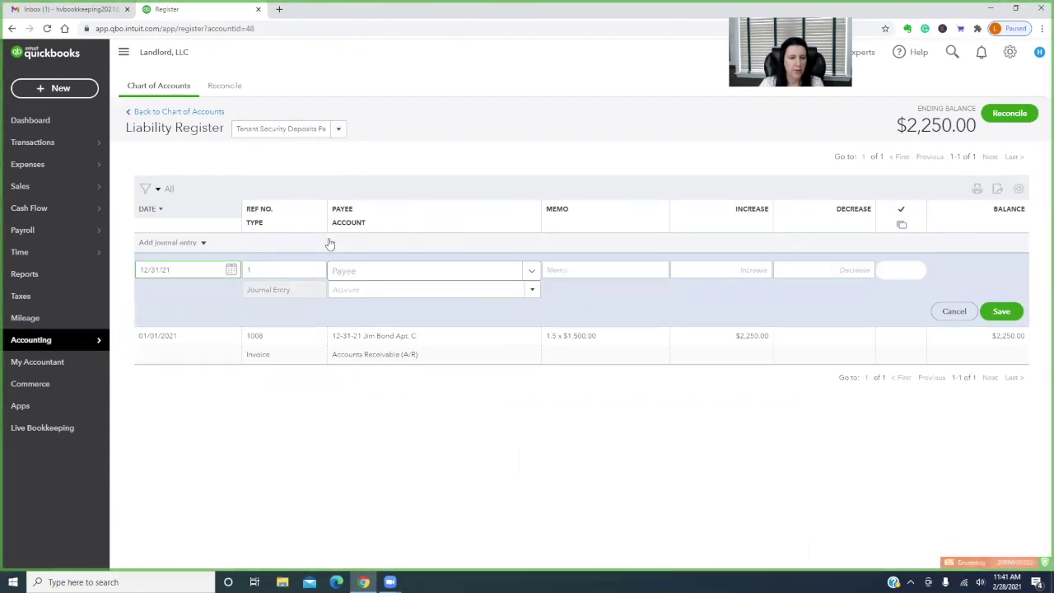
key(Tab)
key(Tab)
key(Tab)
text(Used)
text( security d)
text(eposit for last )
text(month's rent)
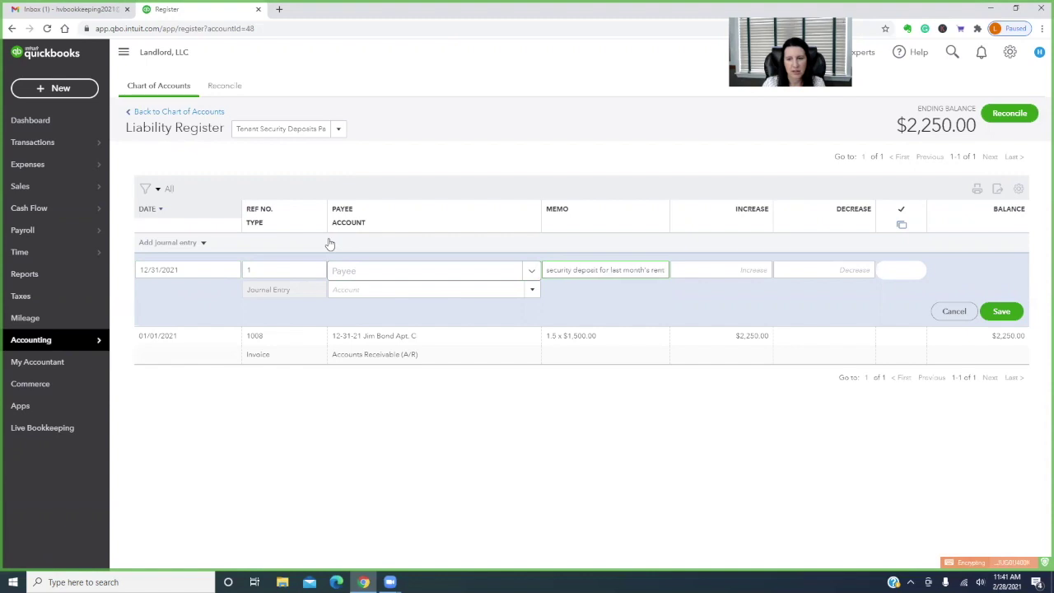
key(Tab)
key(Tab)
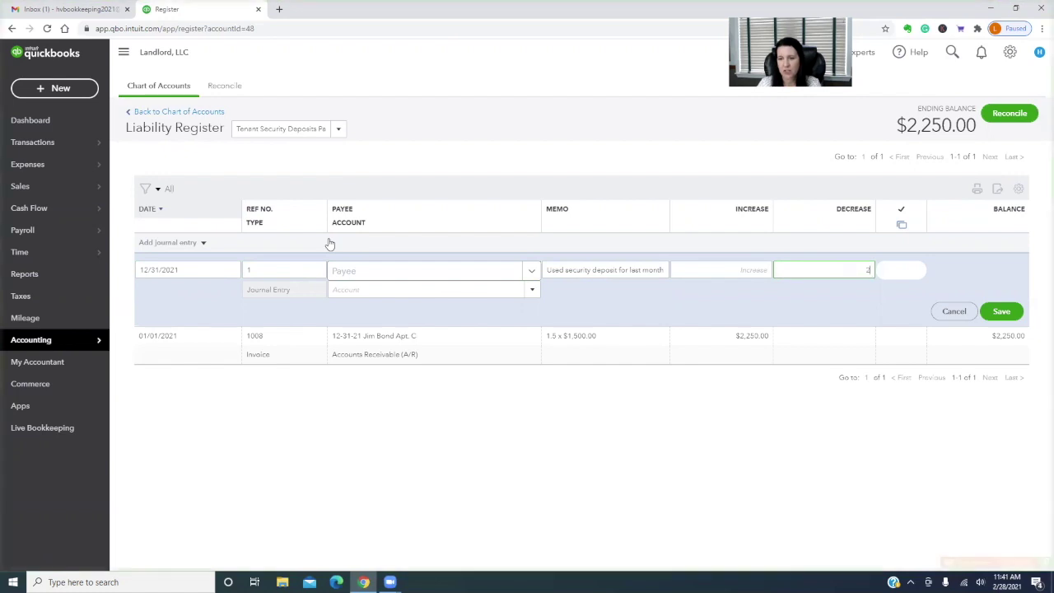
text(2250)
key(Return)
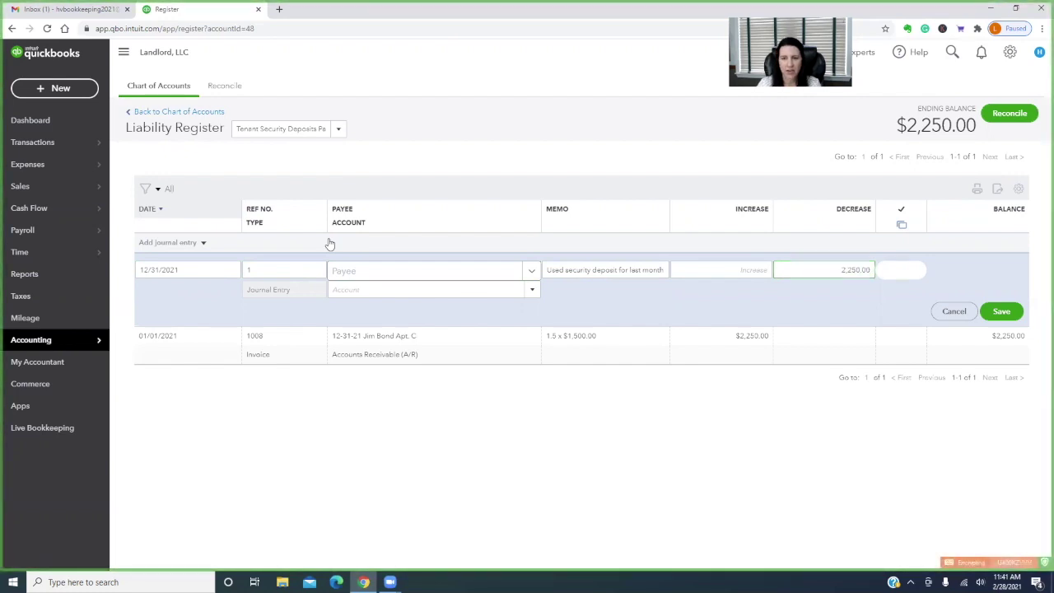
Assign the entry to Rental Income - Main Street:Apt. C and save it
text(rent)
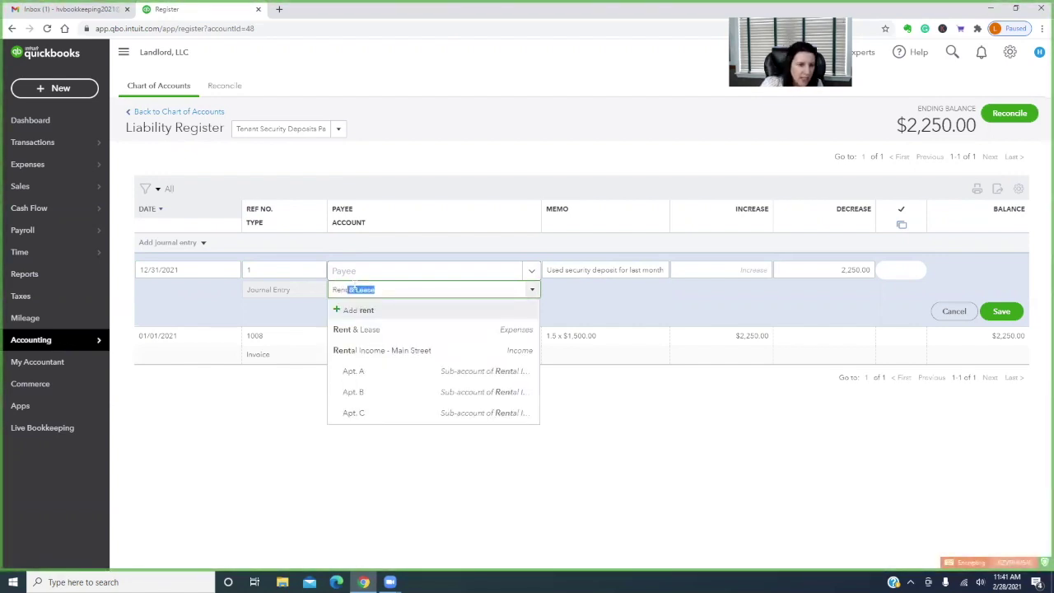
click(532, 478)
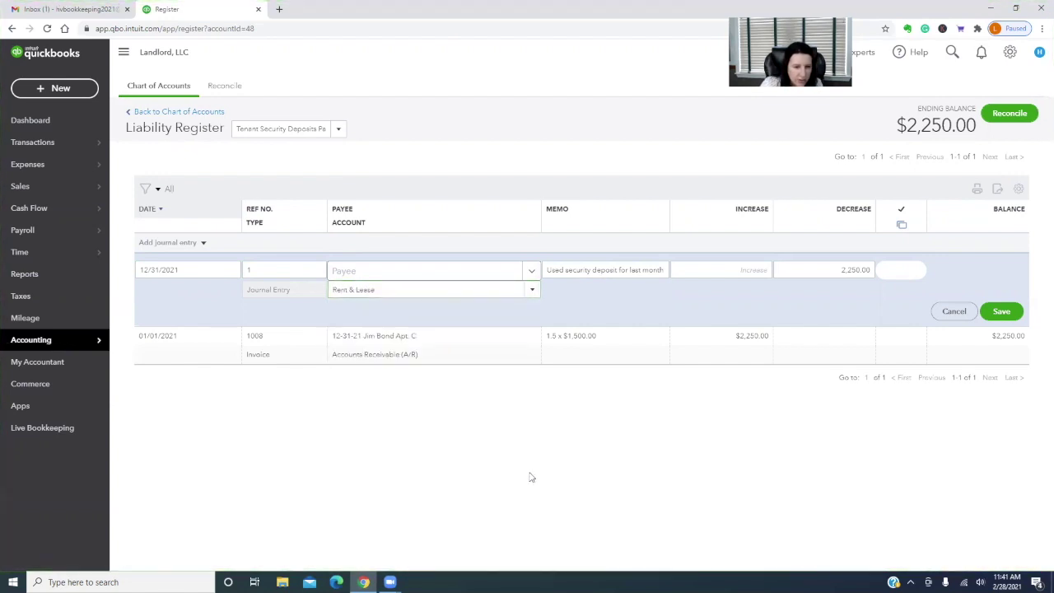
click(397, 291)
text(rental)
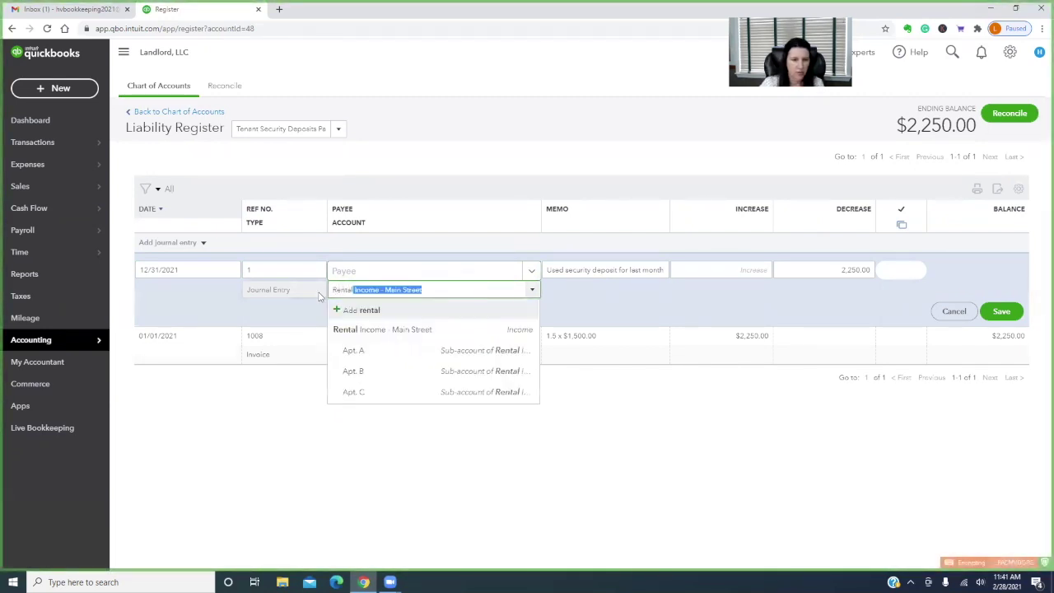
click(370, 392)
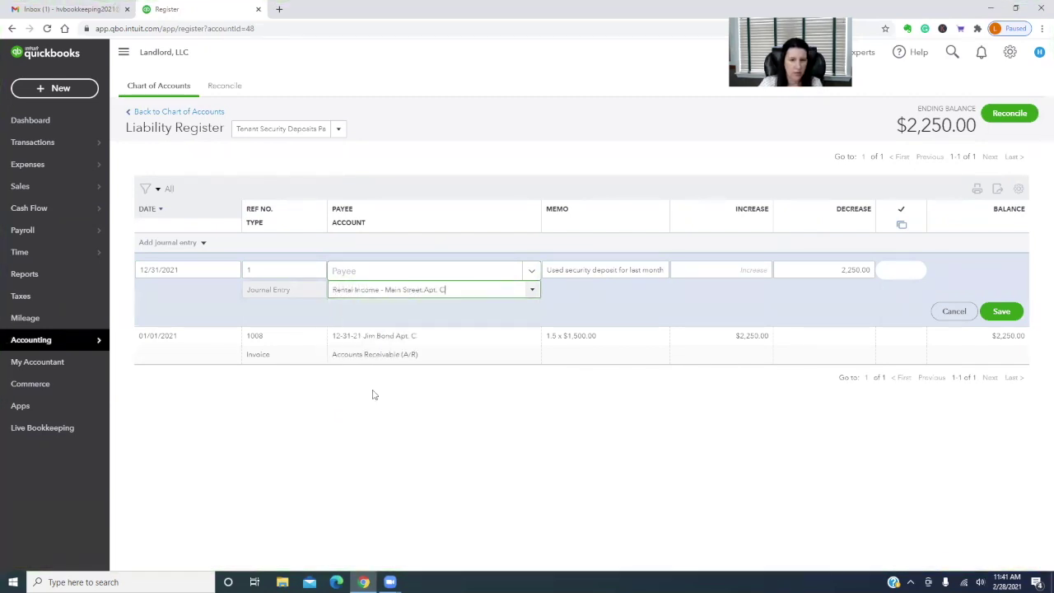
click(1008, 317)
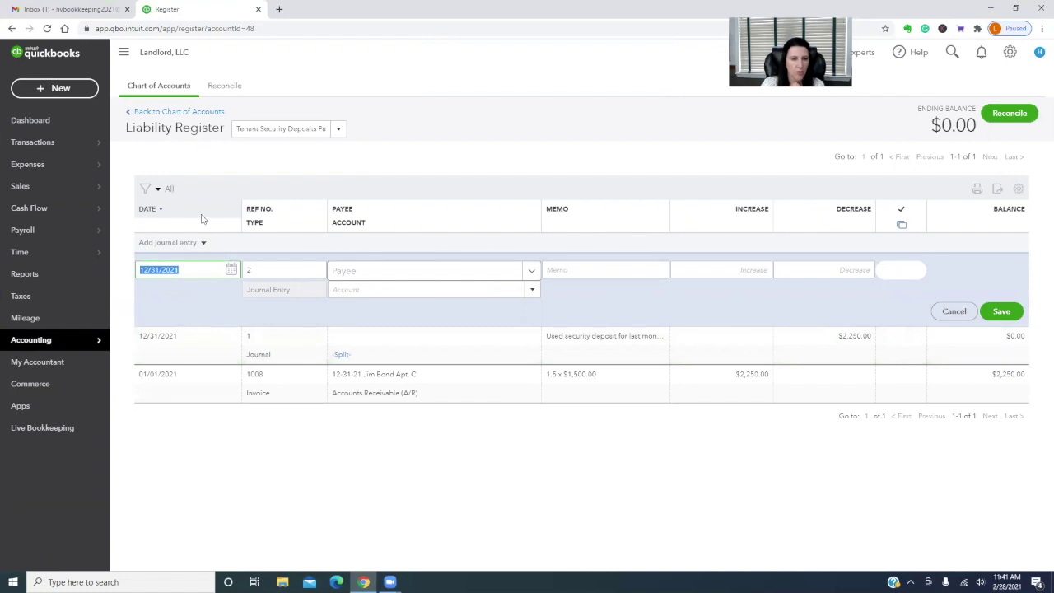
Run the Profit and Loss for 12/01/2021 to 12/31/2021, then return to the report list
click(35, 276)
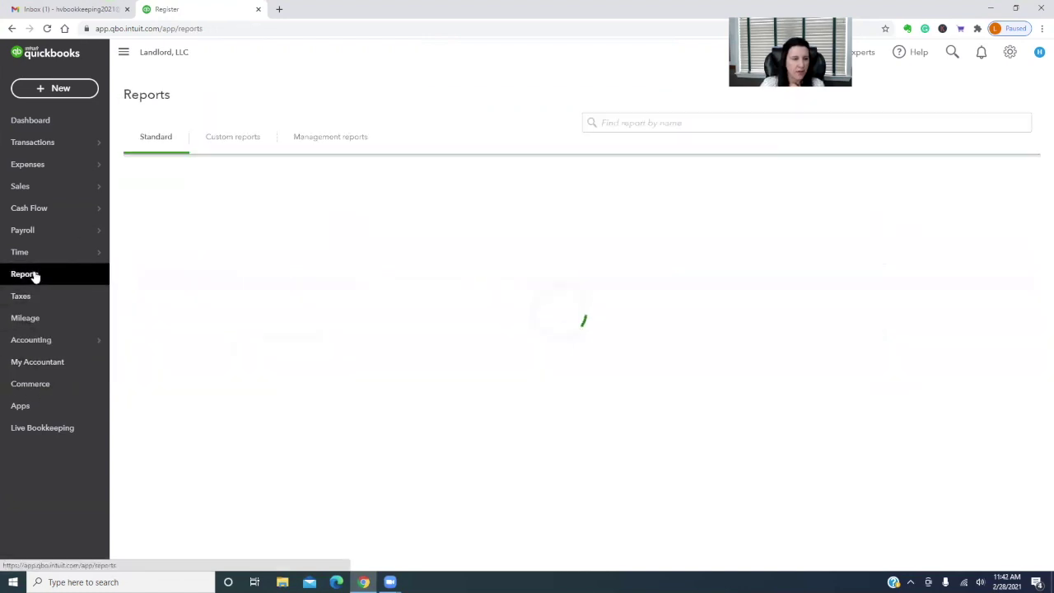
click(194, 336)
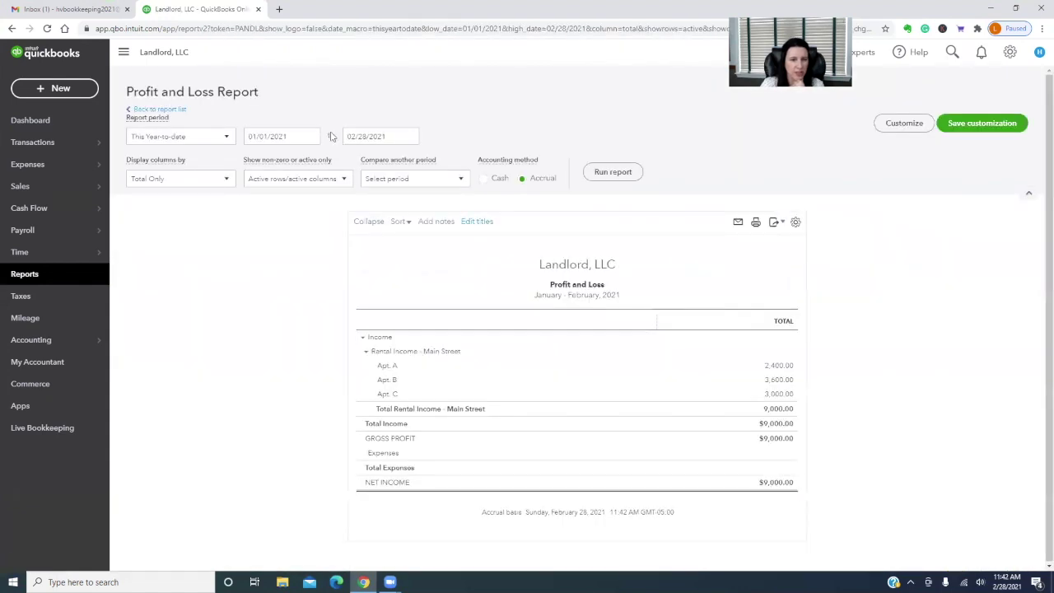
click(300, 137)
text(12/)
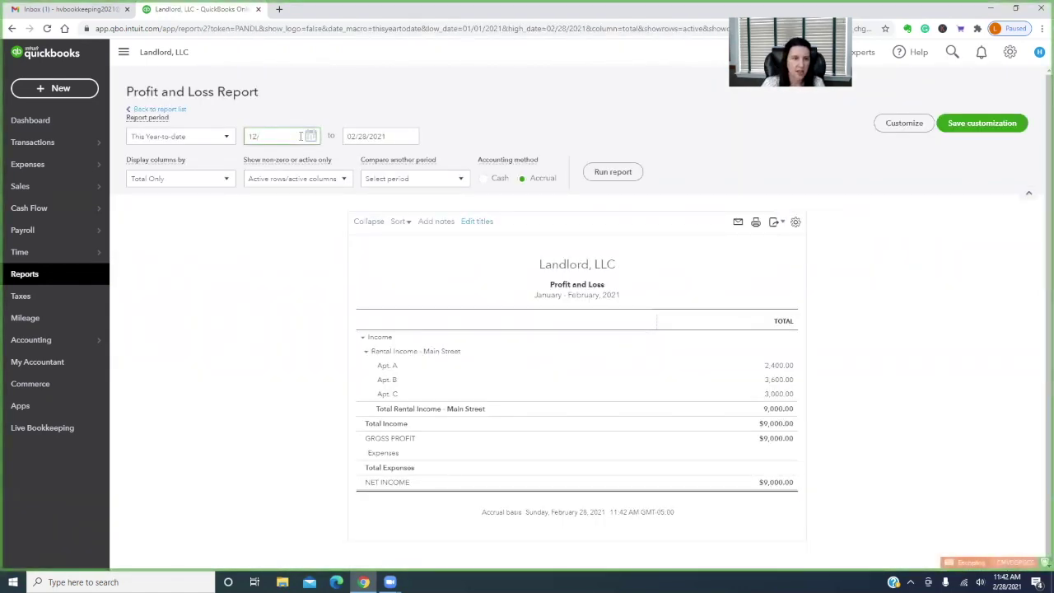
text(01)
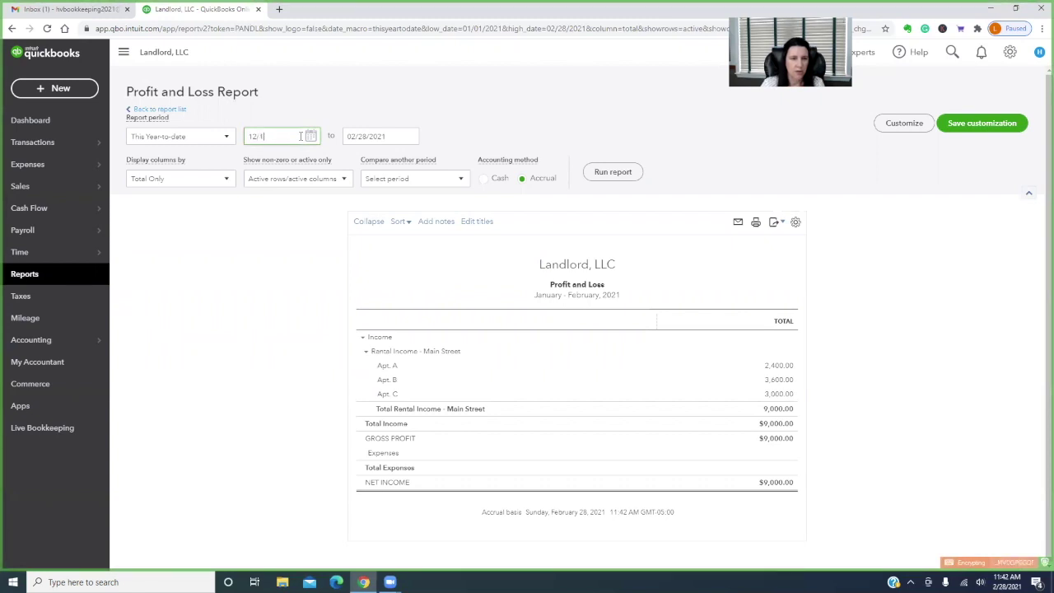
text(/2021)
key(Tab)
text(12/31/21)
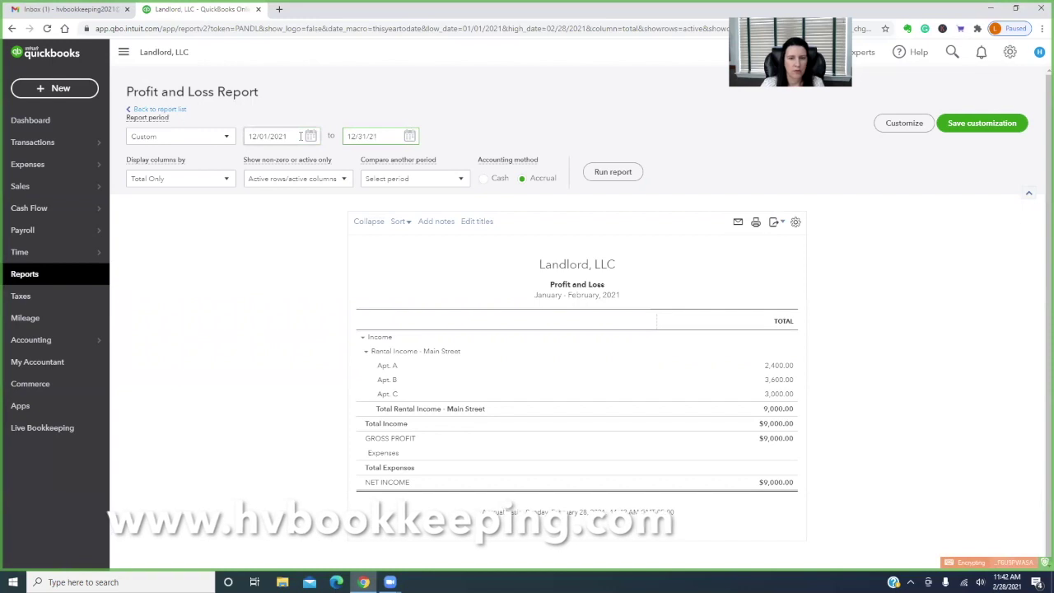
click(612, 171)
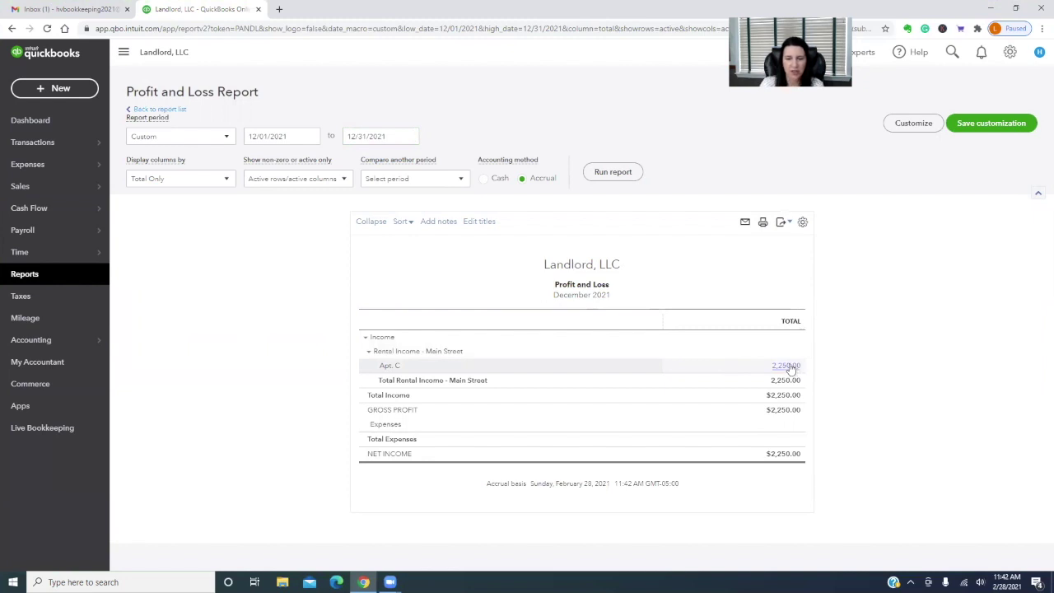
click(159, 109)
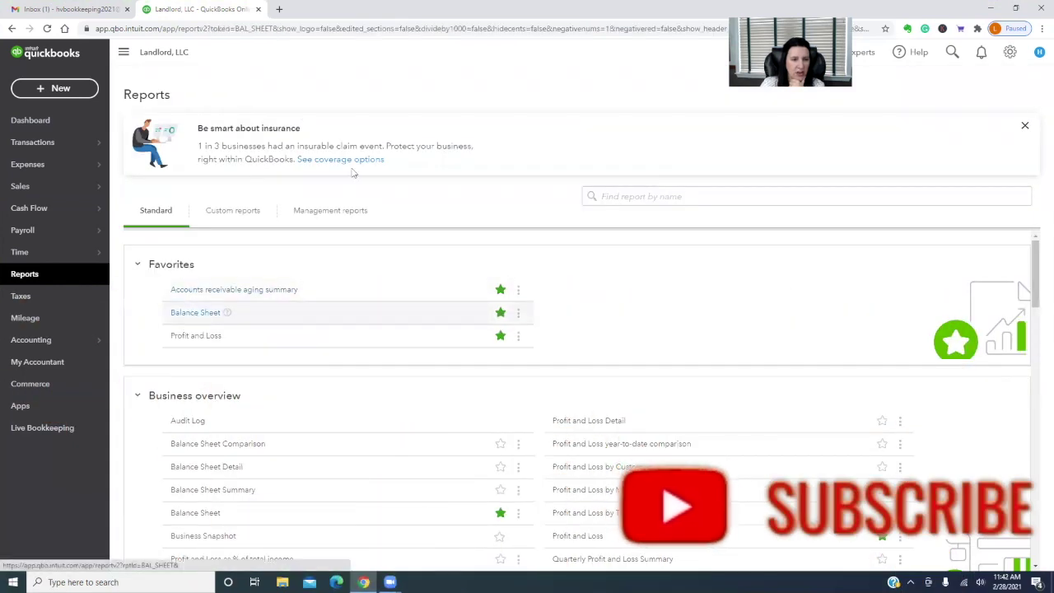
Run the Balance Sheet as of 12/31/21 and check Apt. C deposit payable shows 0.00
click(212, 308)
click(399, 136)
text(12/3)
text(1/21)
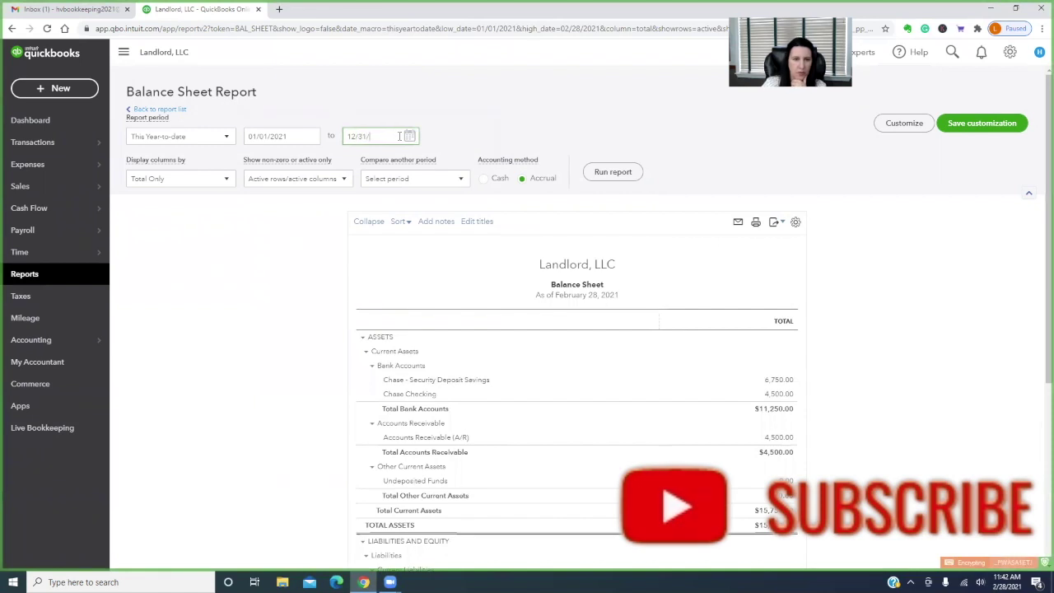
click(614, 172)
scroll(882, 292, down, 2)
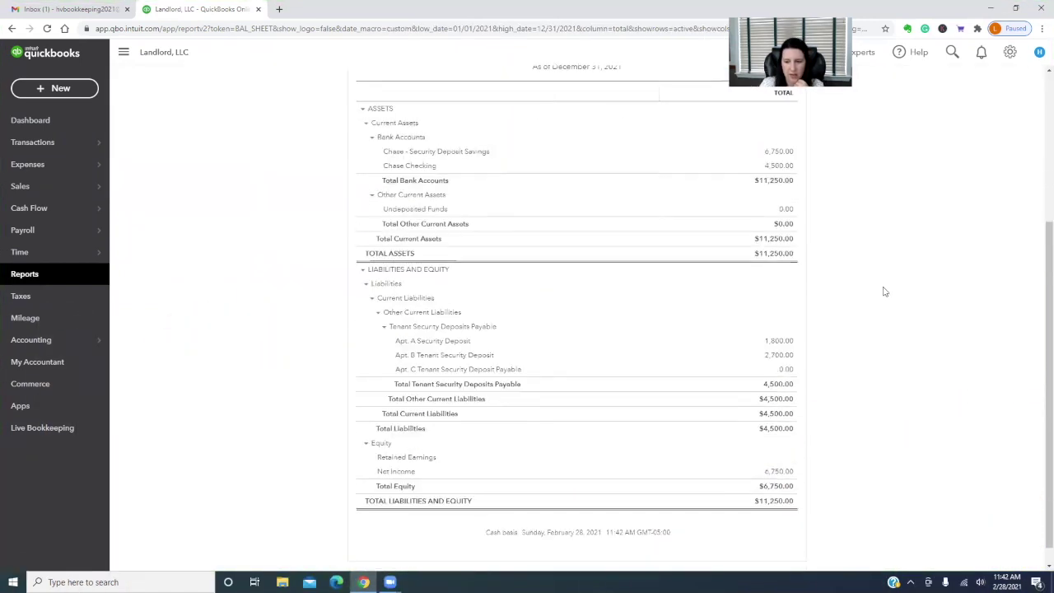
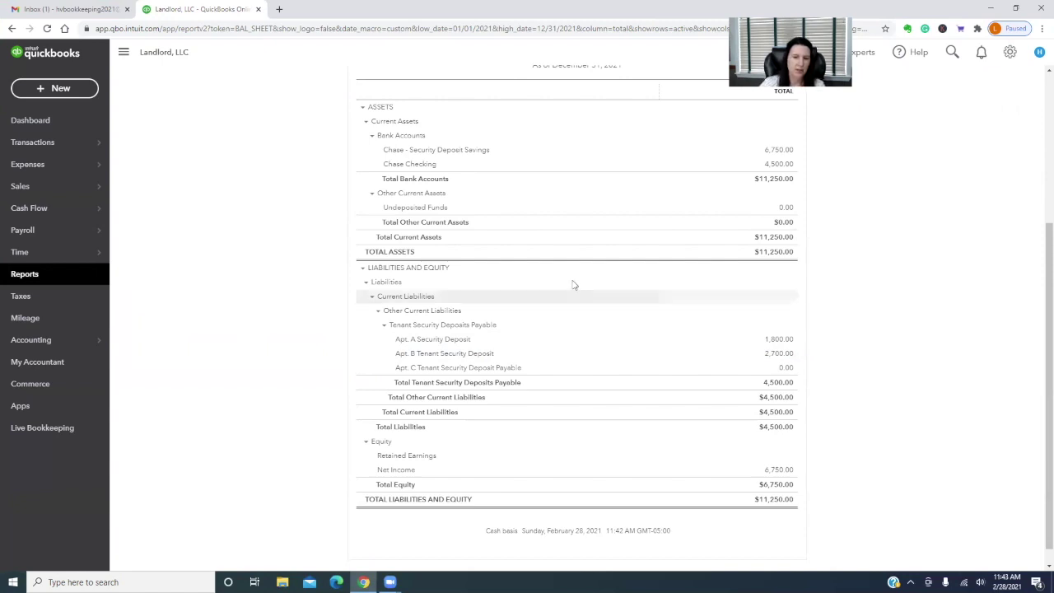
Open the Customers list showing the three tenants' open balances totaling $4,500
mouse_move(47, 191)
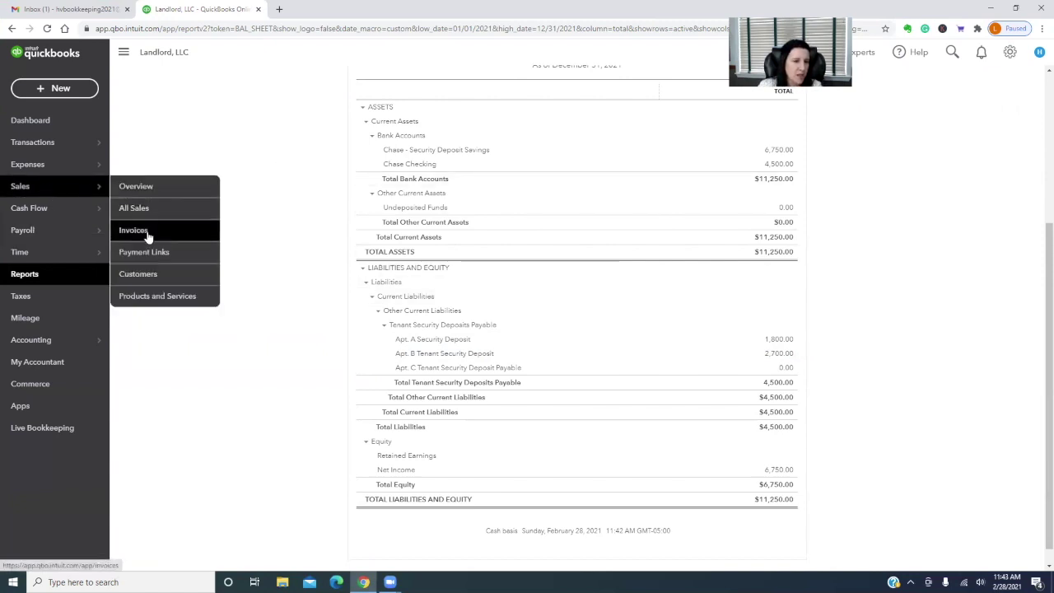
click(145, 275)
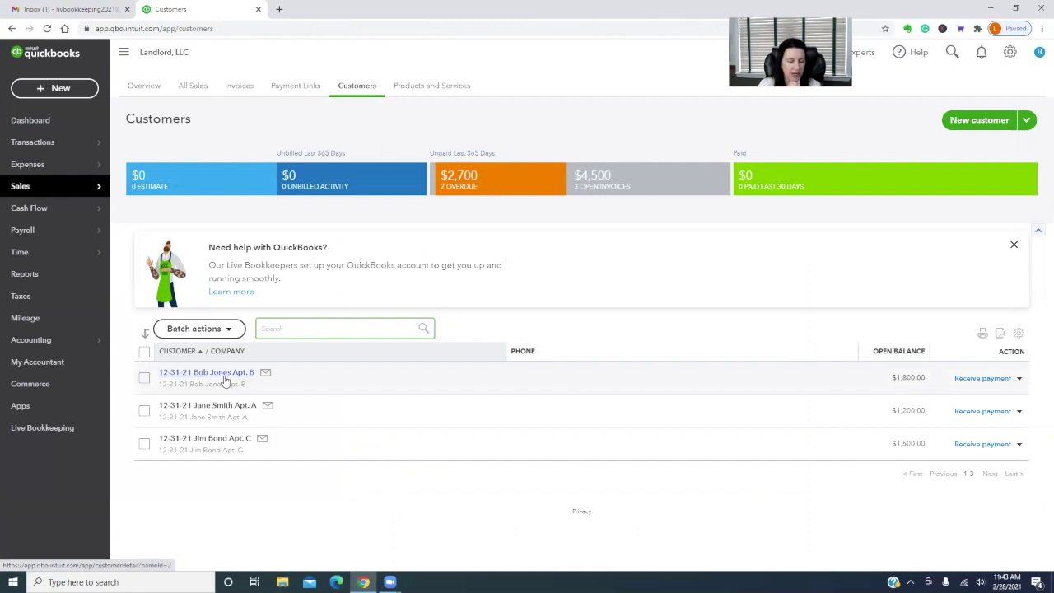
Start a check to the Apt. B tenant from Chase Checking dated 02/01/2022
click(55, 87)
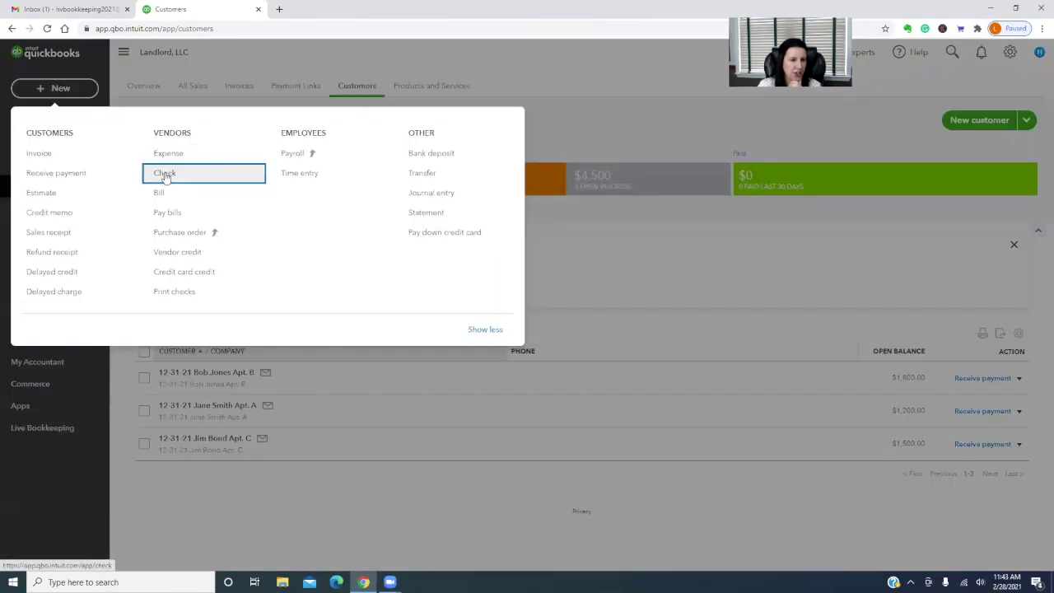
click(165, 176)
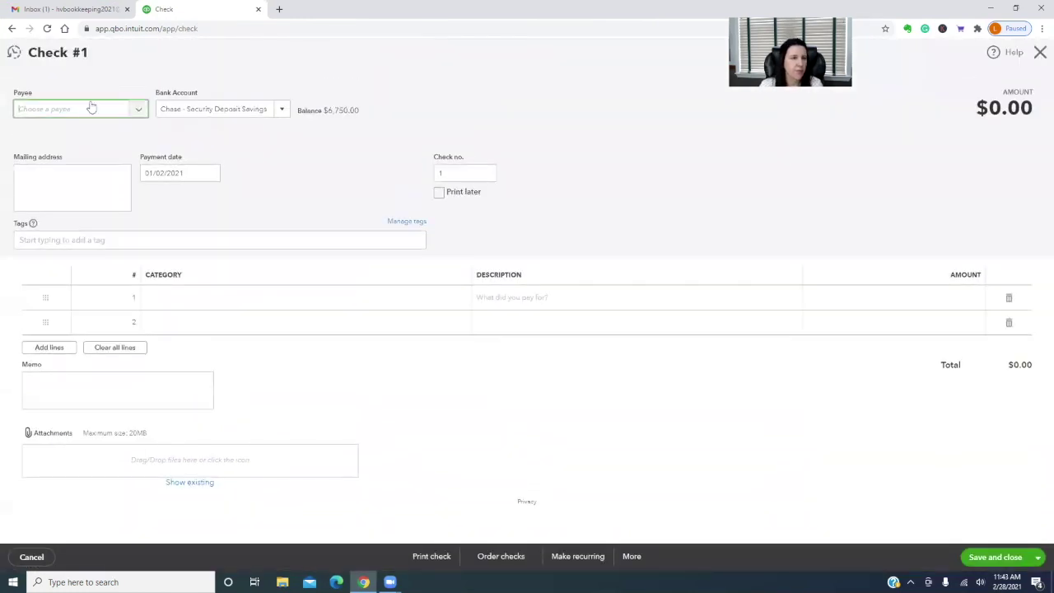
click(90, 109)
text(bob)
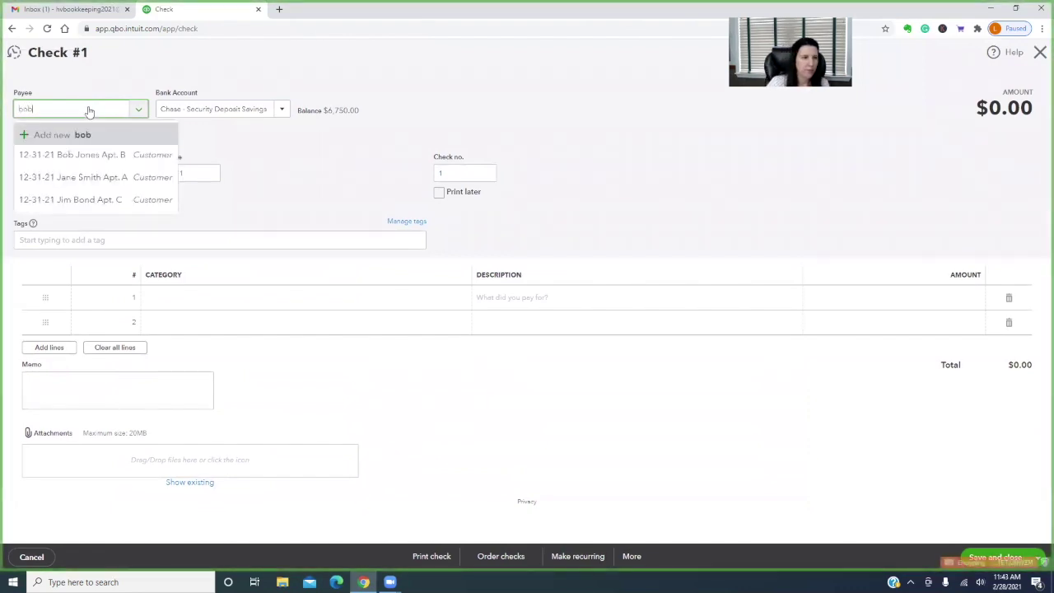
click(105, 155)
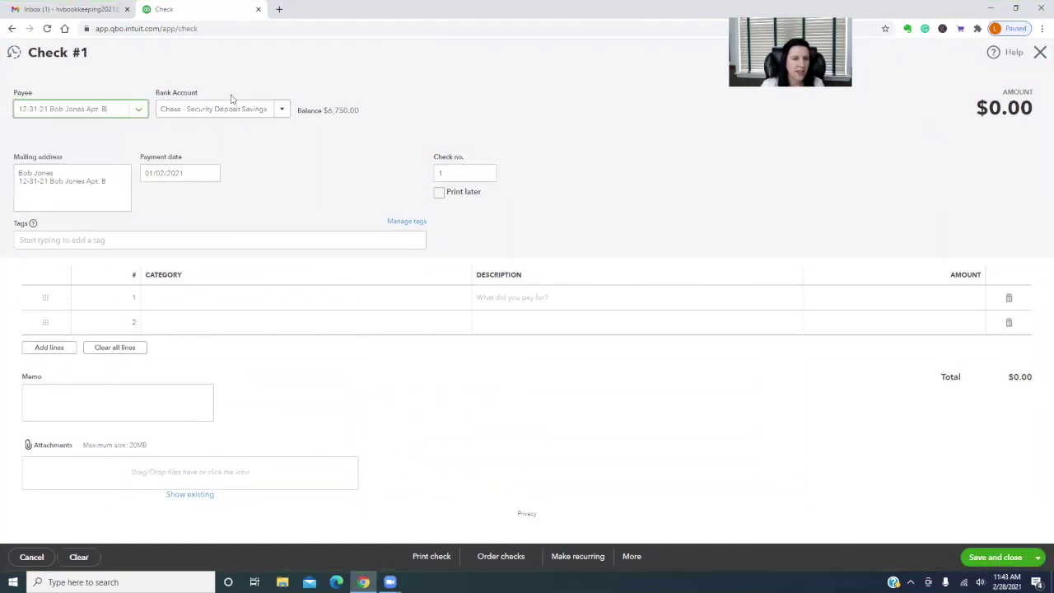
click(283, 110)
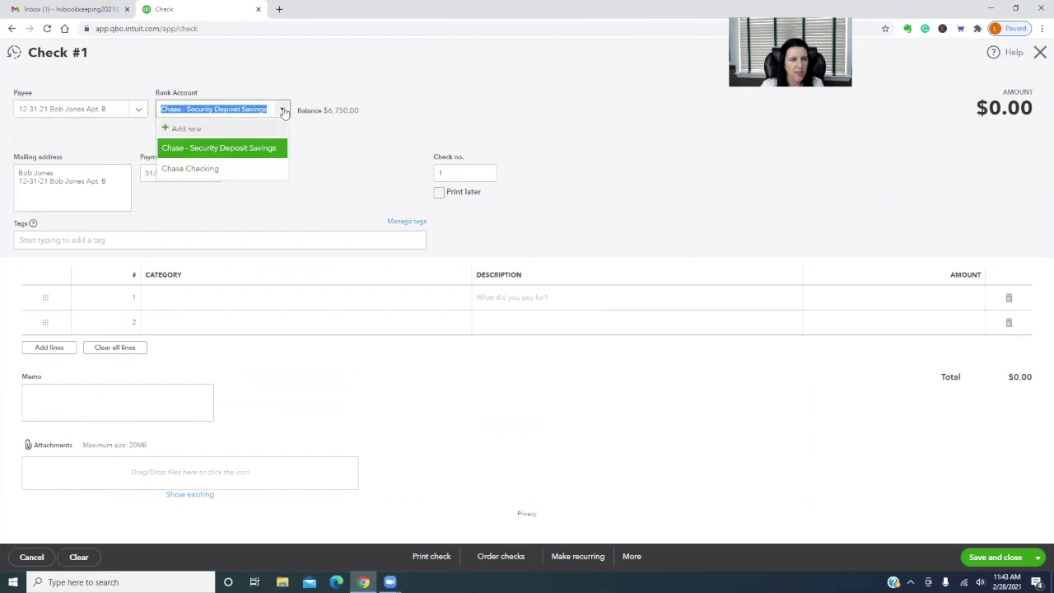
click(207, 169)
key(Tab)
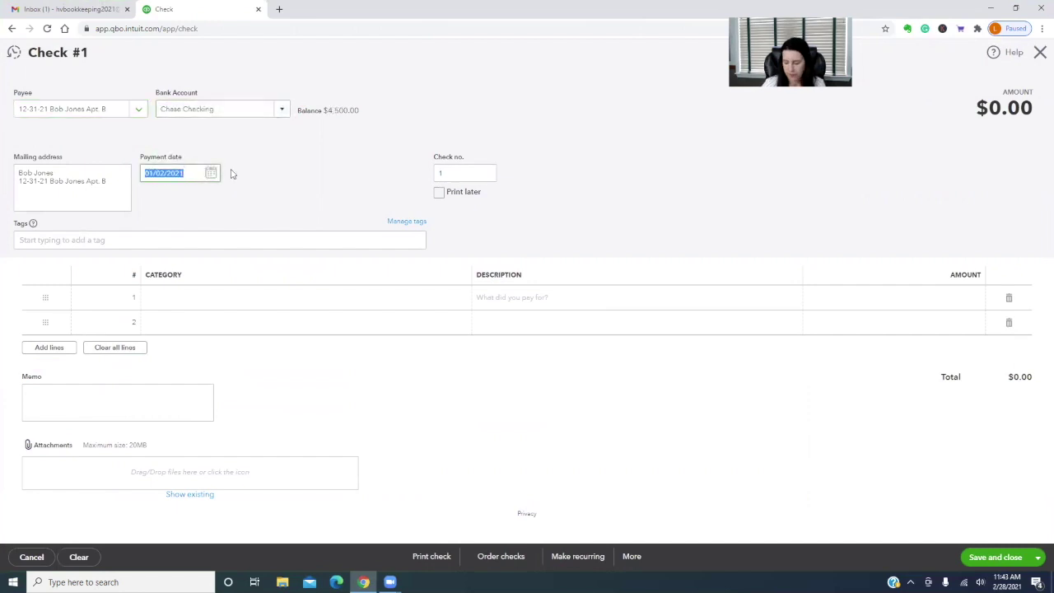
text(2/1)
text(/21)
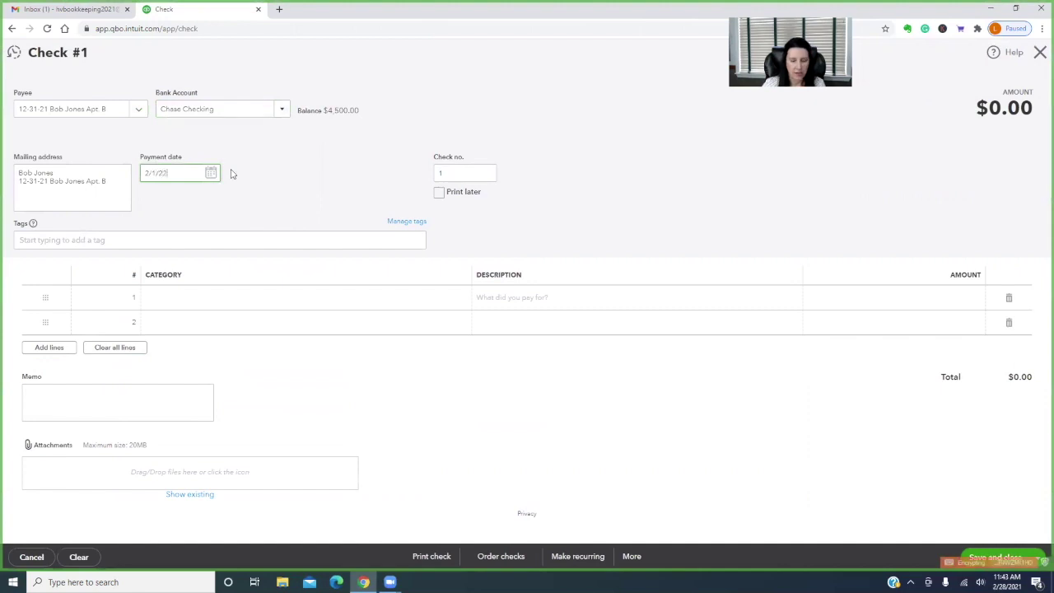
text(022)
key(Tab)
Add a $2,000 Apt. B Tenant Security Deposit line noting $700.00 kept for repairs, and save
click(218, 298)
text(sec)
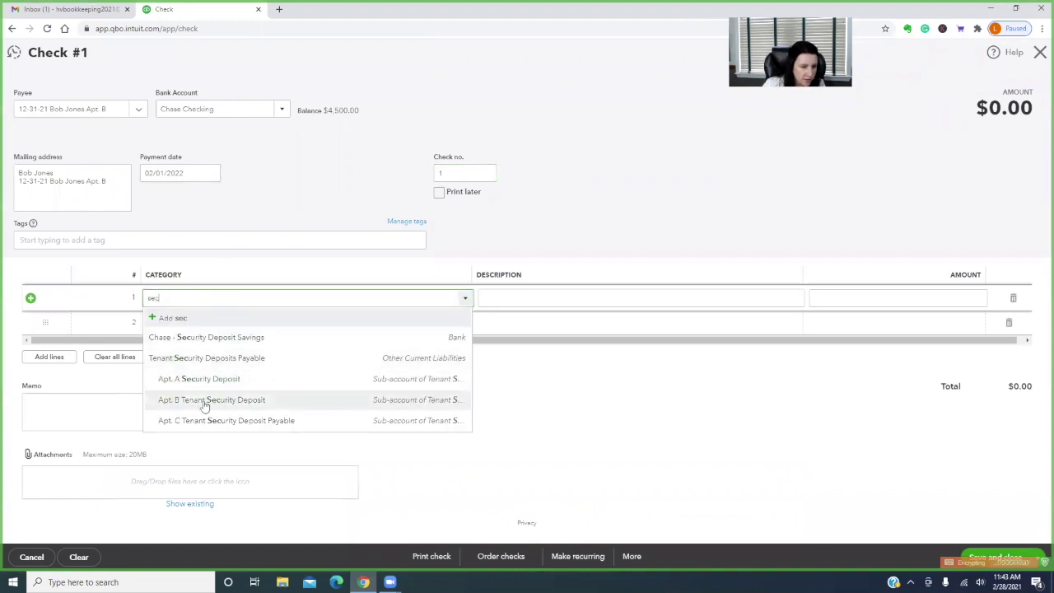
click(207, 399)
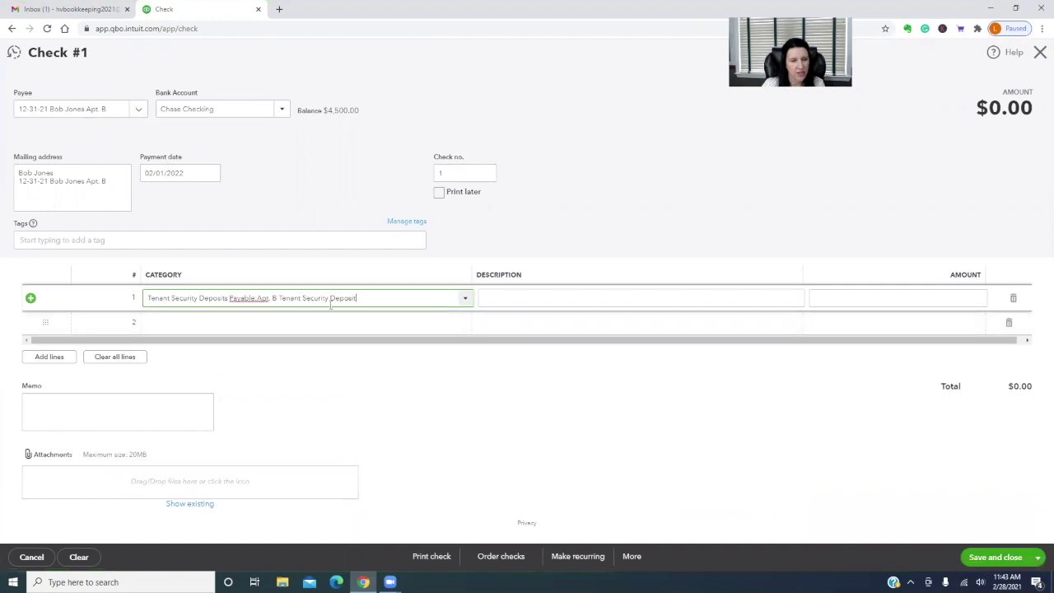
click(506, 295)
text(R)
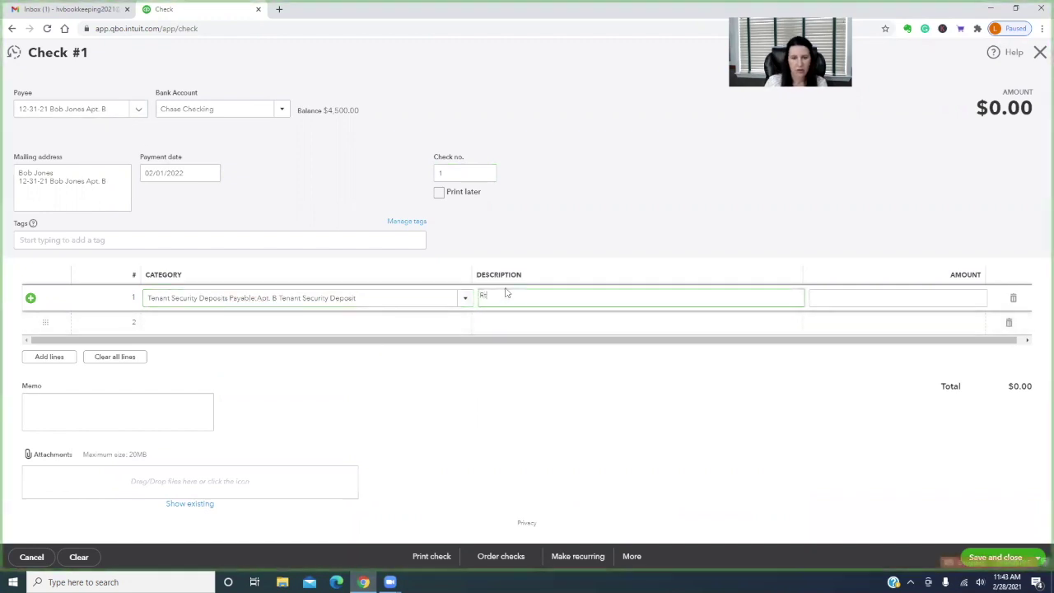
text(eturn security dep)
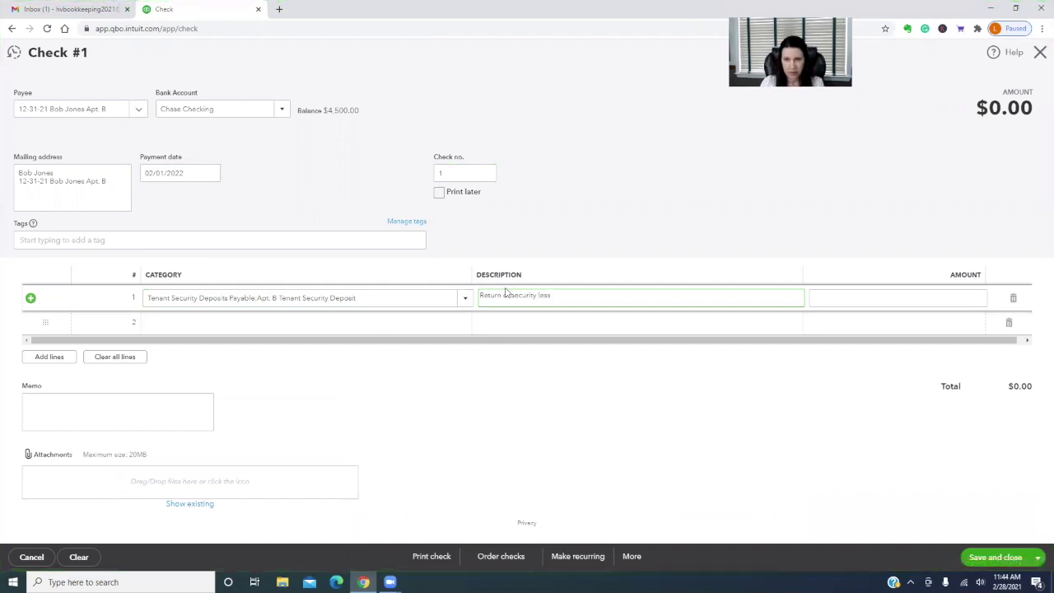
text($700.00 for repairs.)
key(Tab)
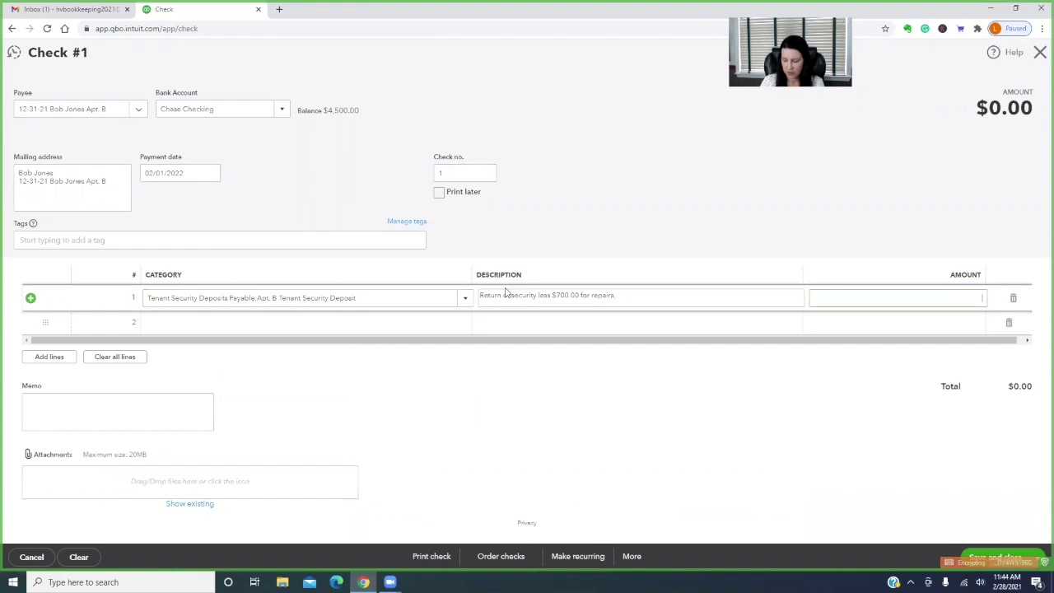
text(2,000)
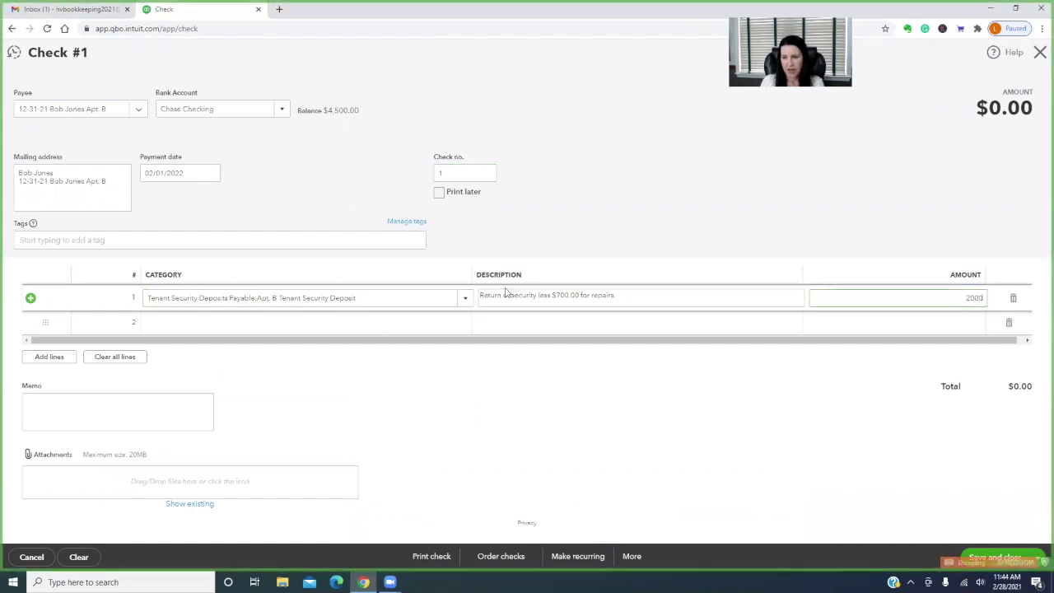
key(Tab)
click(1023, 560)
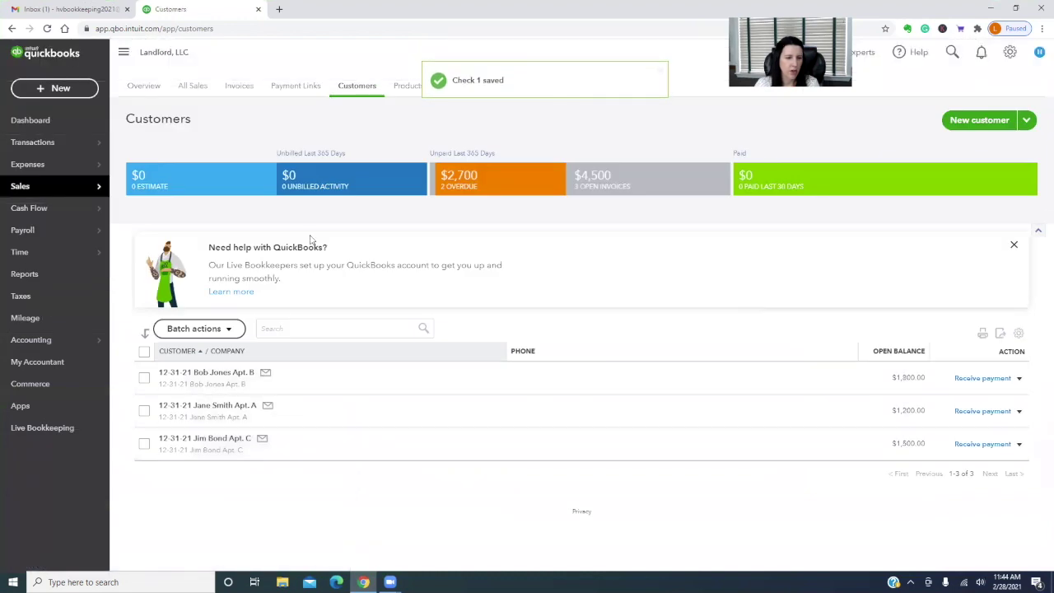
Run the Balance Sheet as of 01/31/2022 and review totals of $11,250.00
click(24, 274)
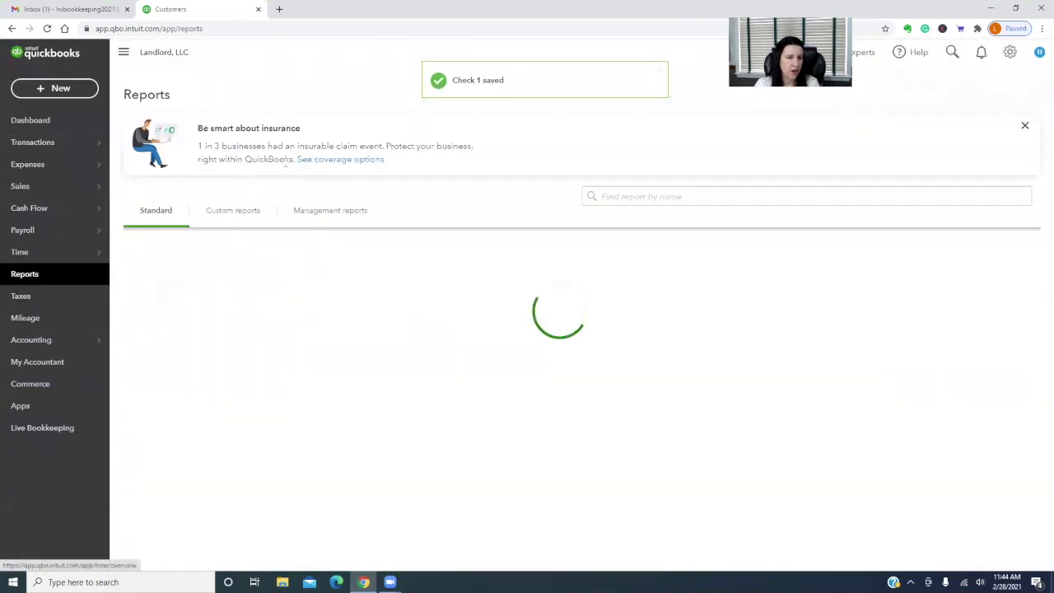
click(200, 314)
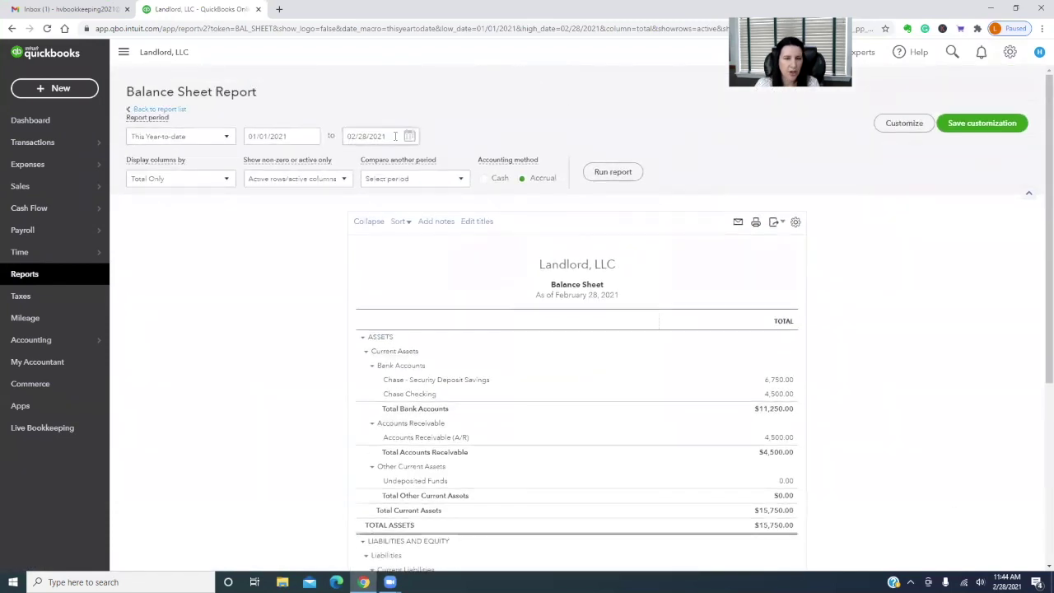
click(393, 136)
text(2/2)
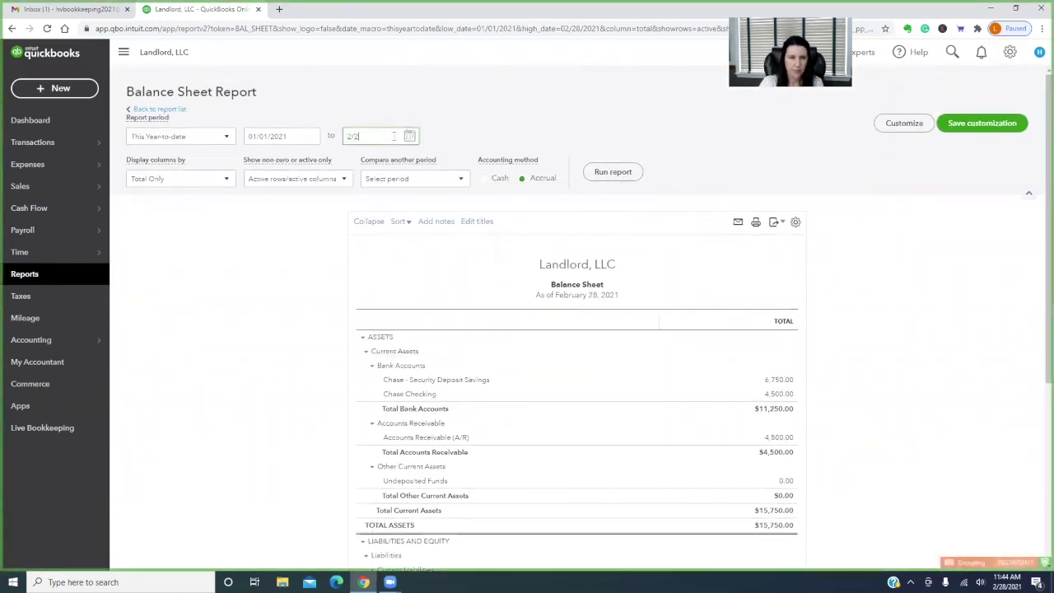
key(BackSpace)
key(BackSpace)
text(1/)
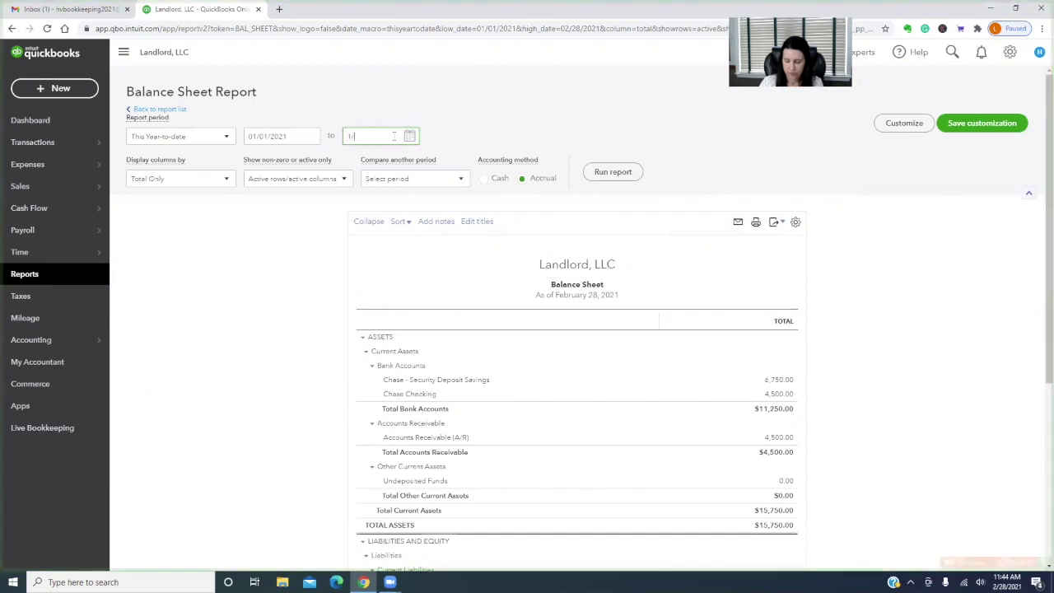
text(31/2022)
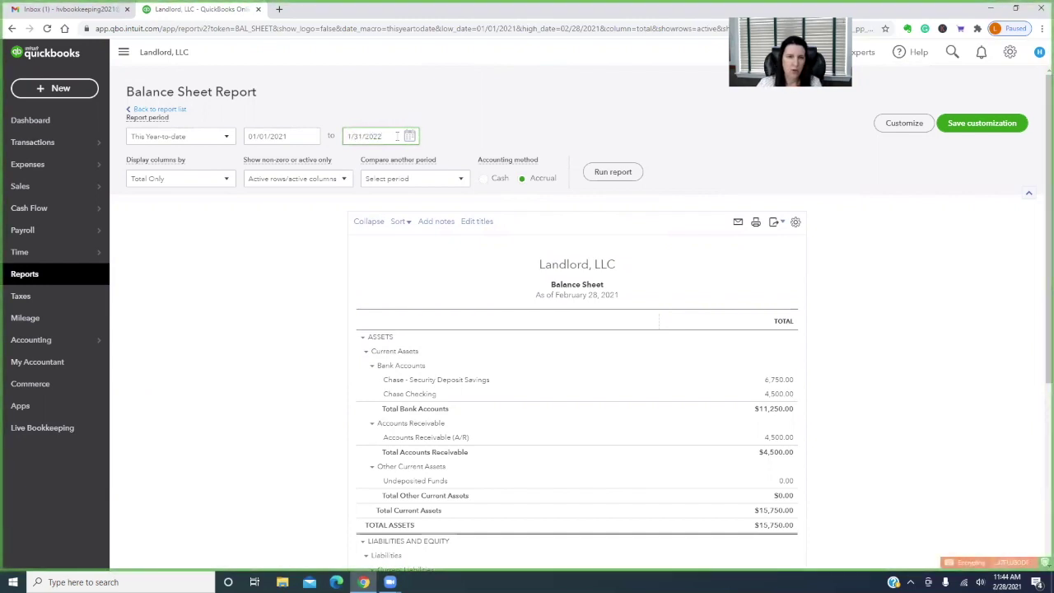
click(612, 171)
scroll(992, 336, down, 2)
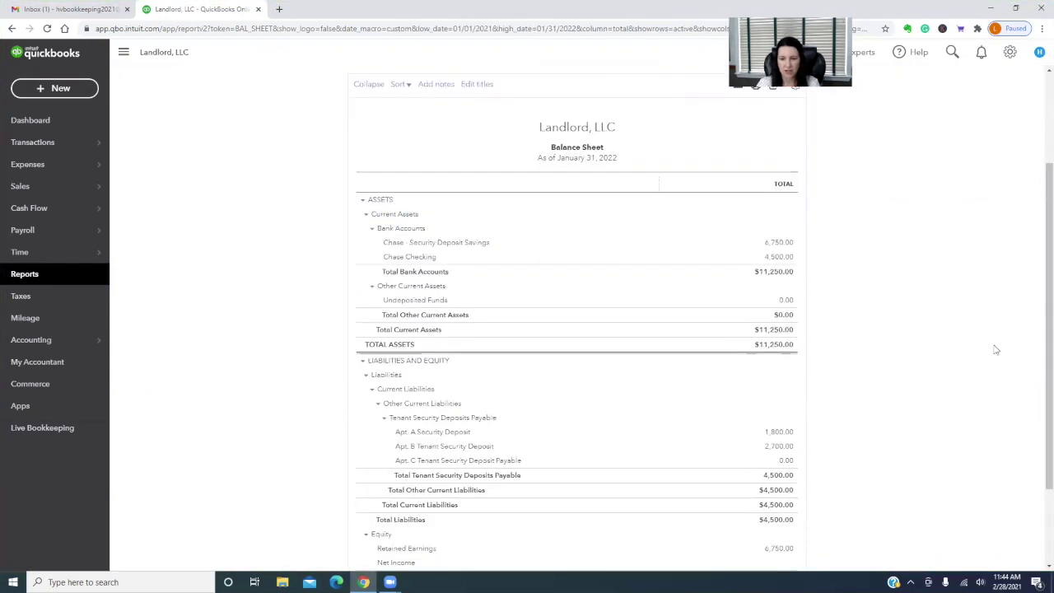
scroll(996, 356, down, 1)
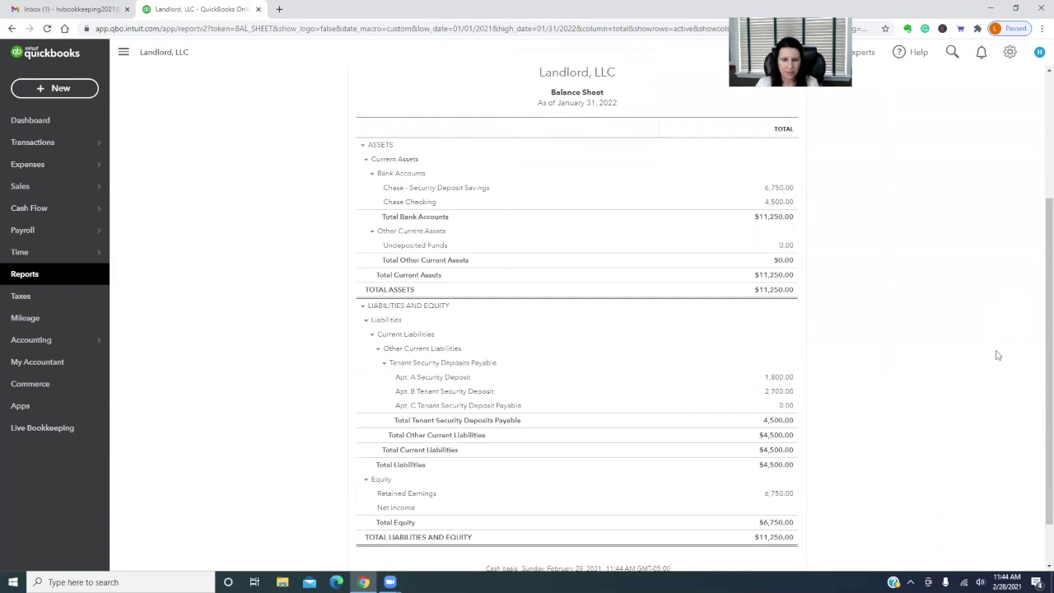
Drill into the Apt. B deposit and rerun its transactions through 02/28/2022
click(782, 392)
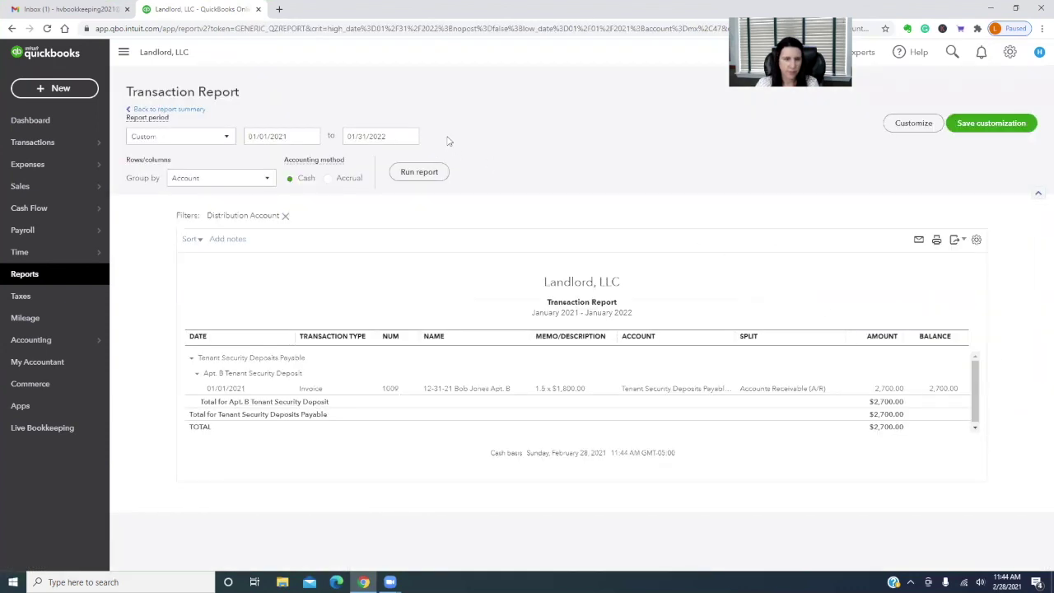
click(393, 136)
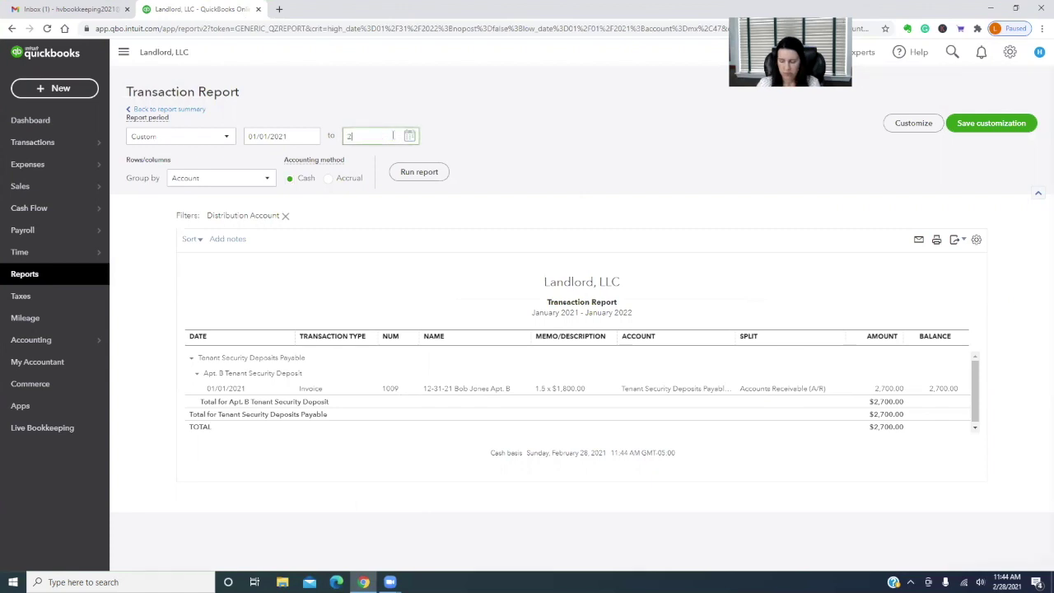
text(2/28/2022)
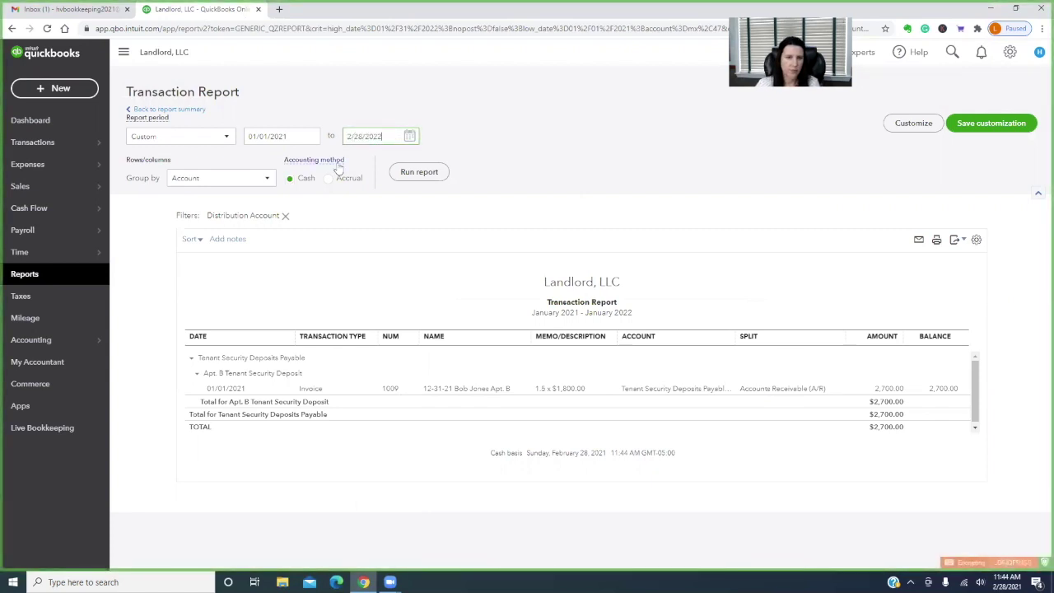
click(419, 172)
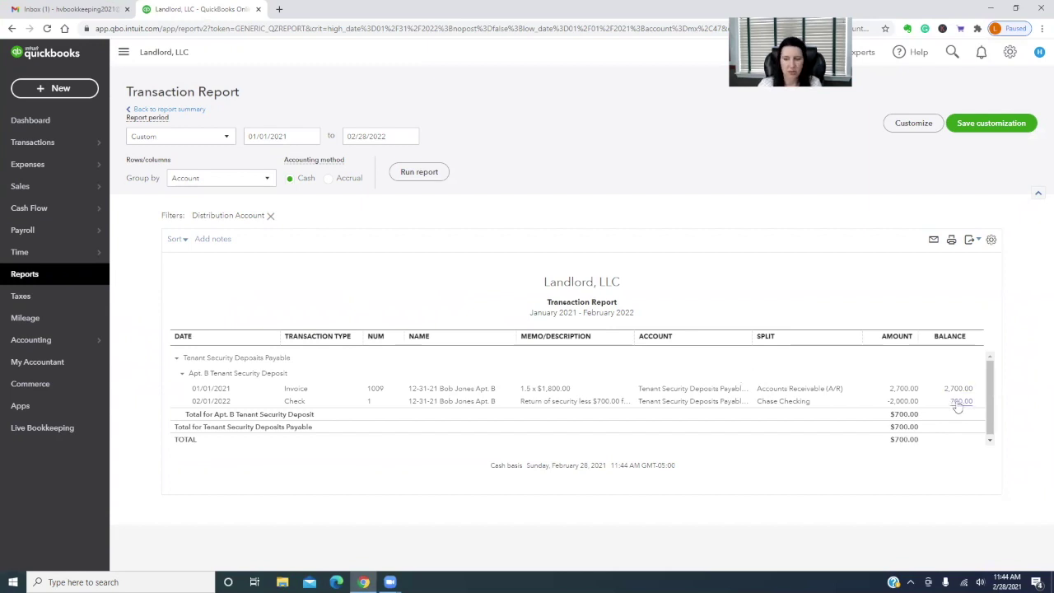
Open the Apt. B Tenant Security Deposit register from the chart of accounts
mouse_move(67, 342)
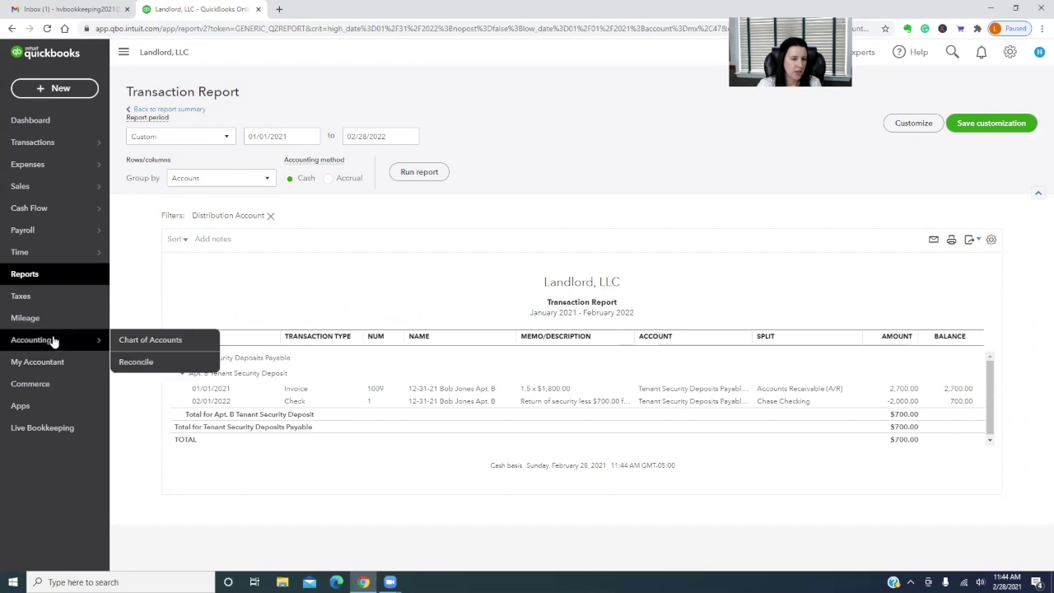
click(155, 340)
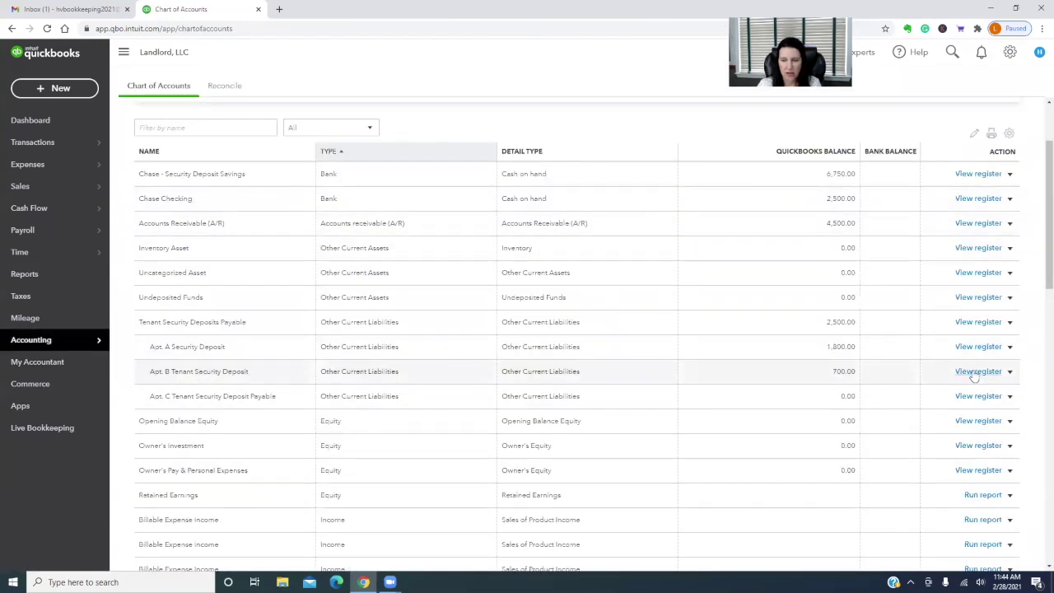
click(977, 371)
click(253, 216)
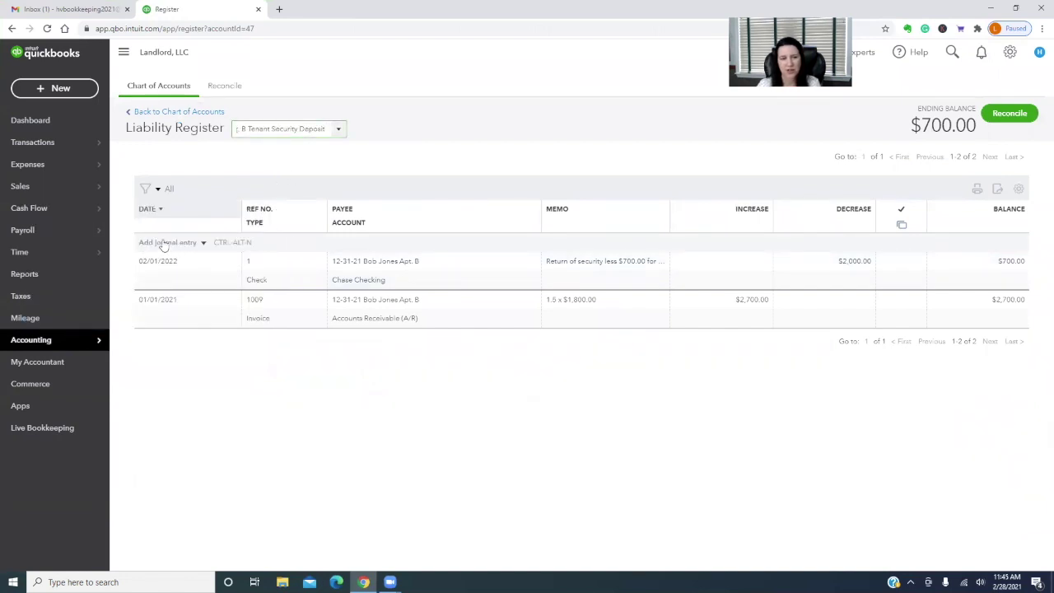
Save a 02/28/2022 journal entry decreasing the deposit 700.00 to Repairs & Maintenance, with a memo
click(165, 243)
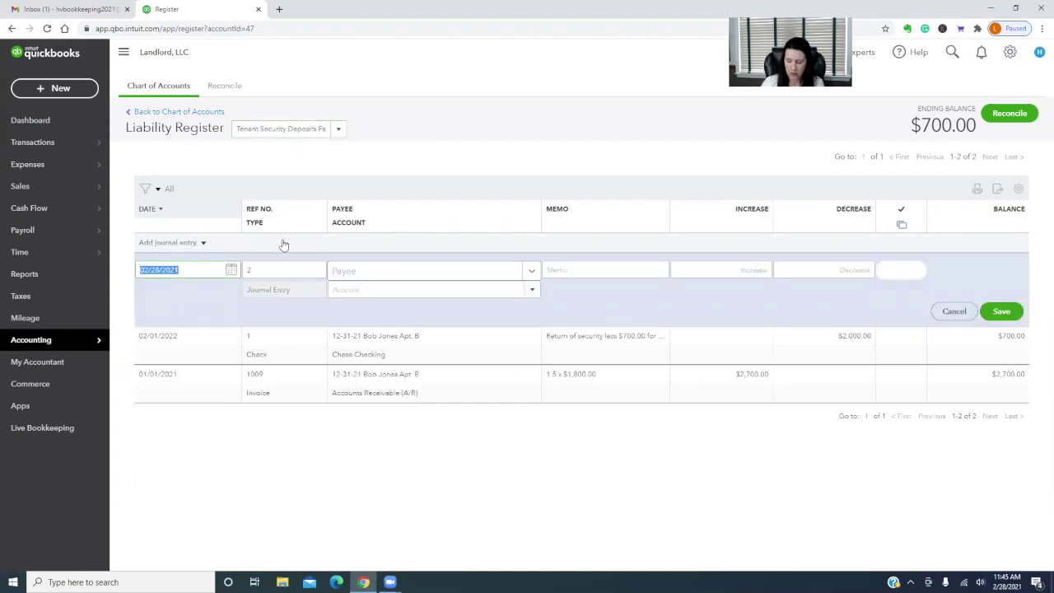
text(2/28/202)
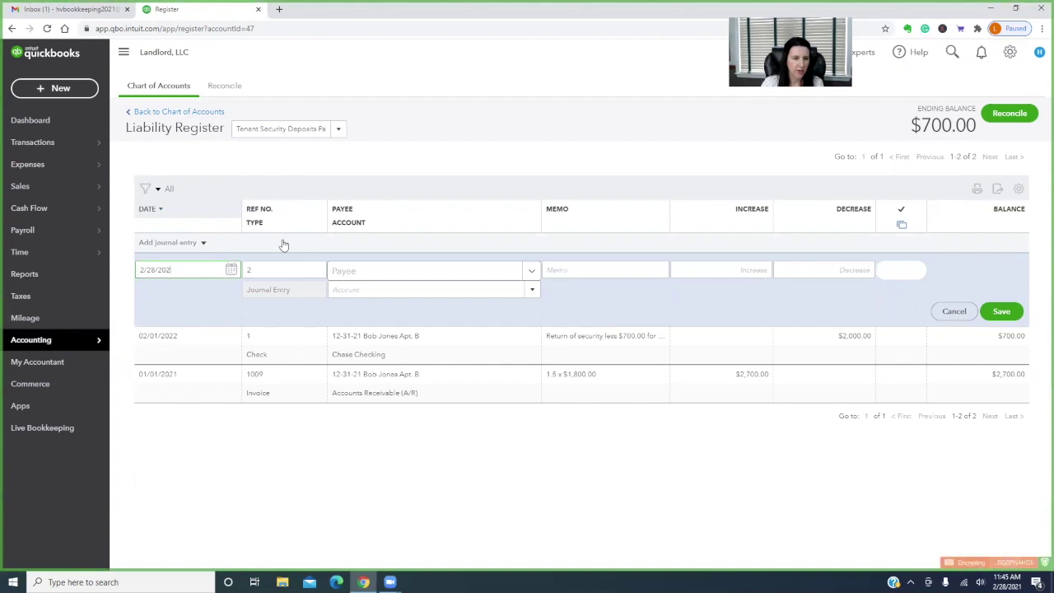
text(2)
key(Tab)
key(Tab)
key(Tab)
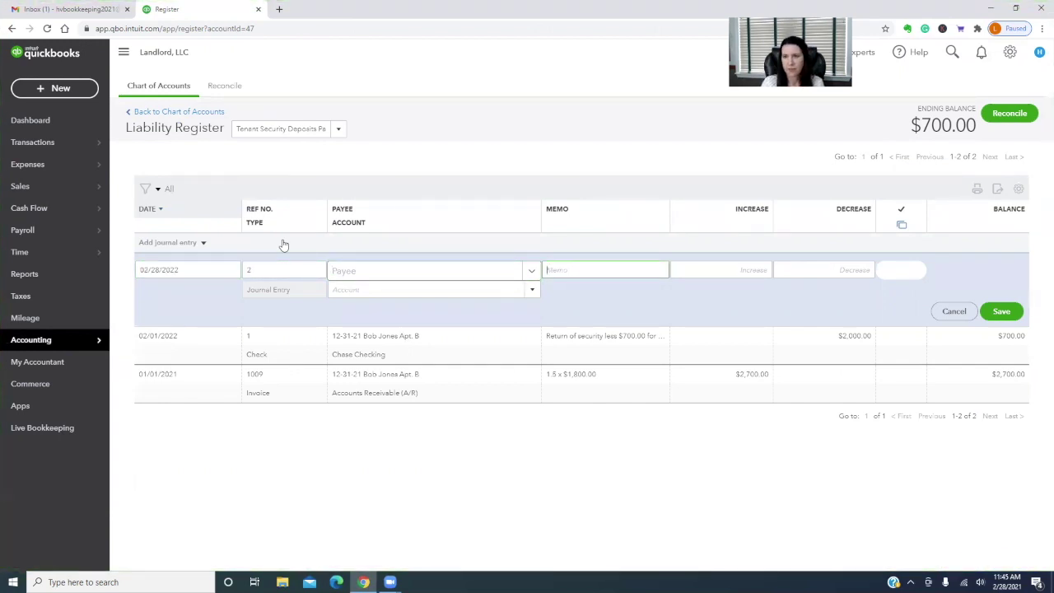
text(Reduce)
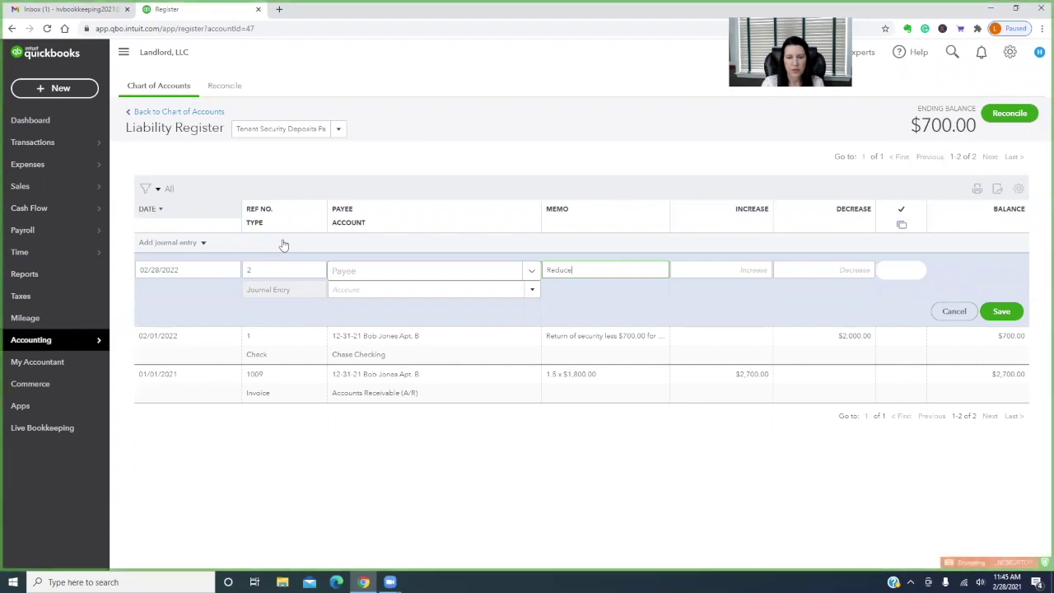
text( s)
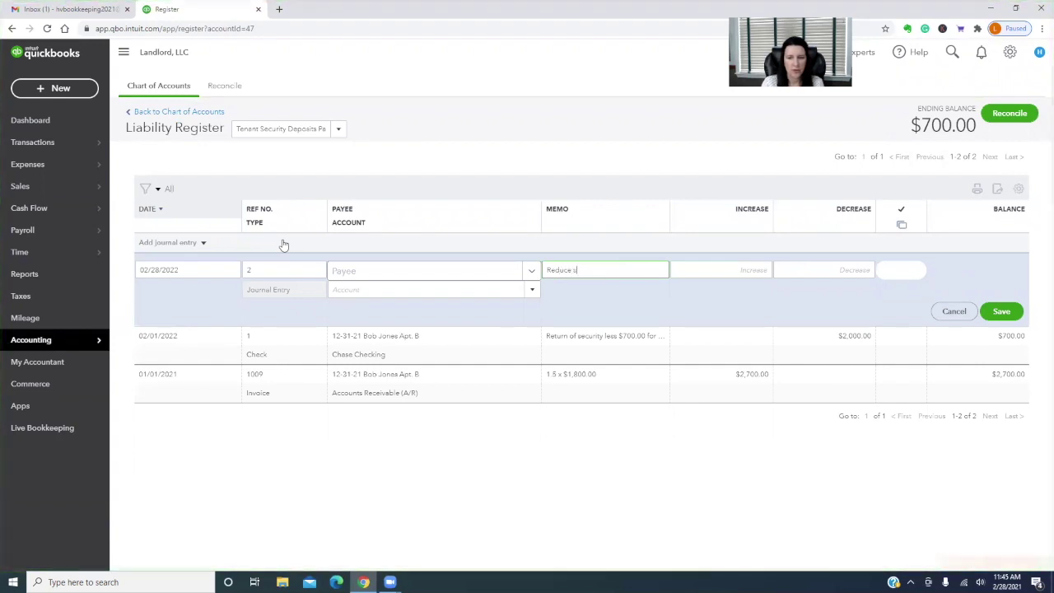
text(ecurity deposit)
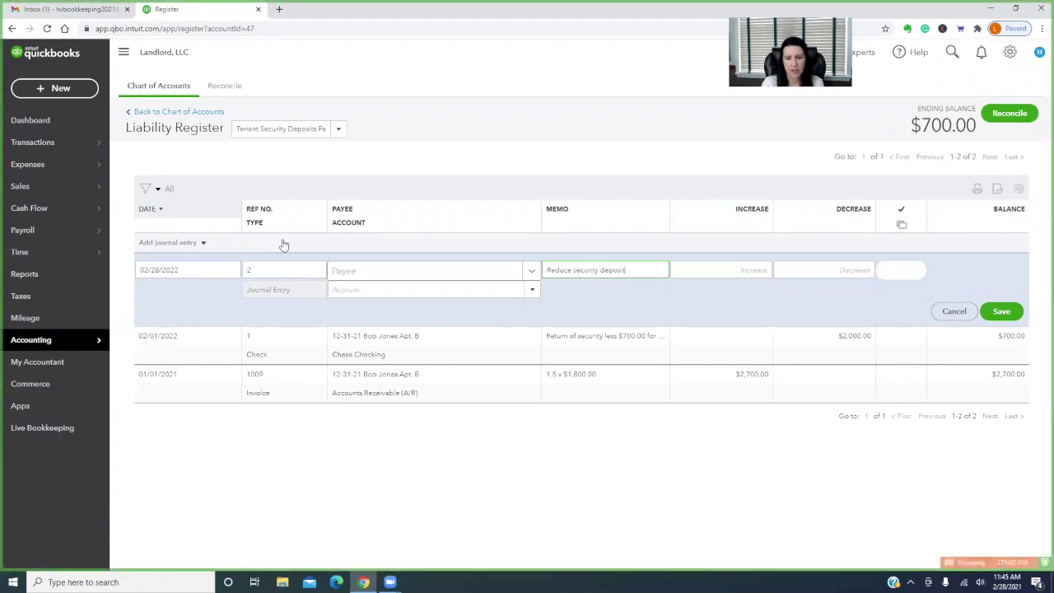
text( to zero.  Amount used (for repai)
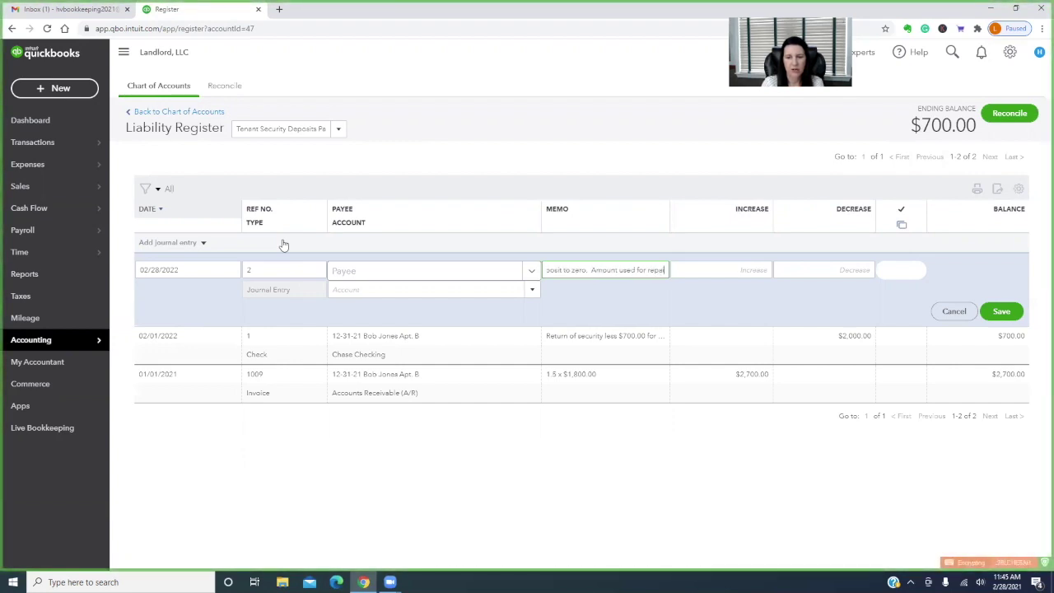
text(rs & mainte)
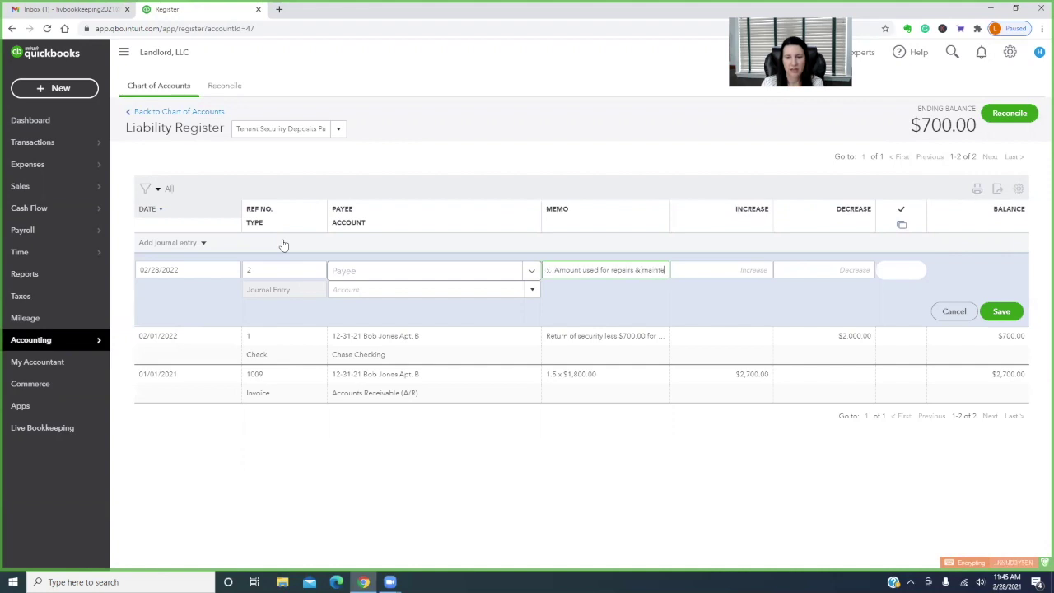
text(nance.)
key(Tab)
key(Tab)
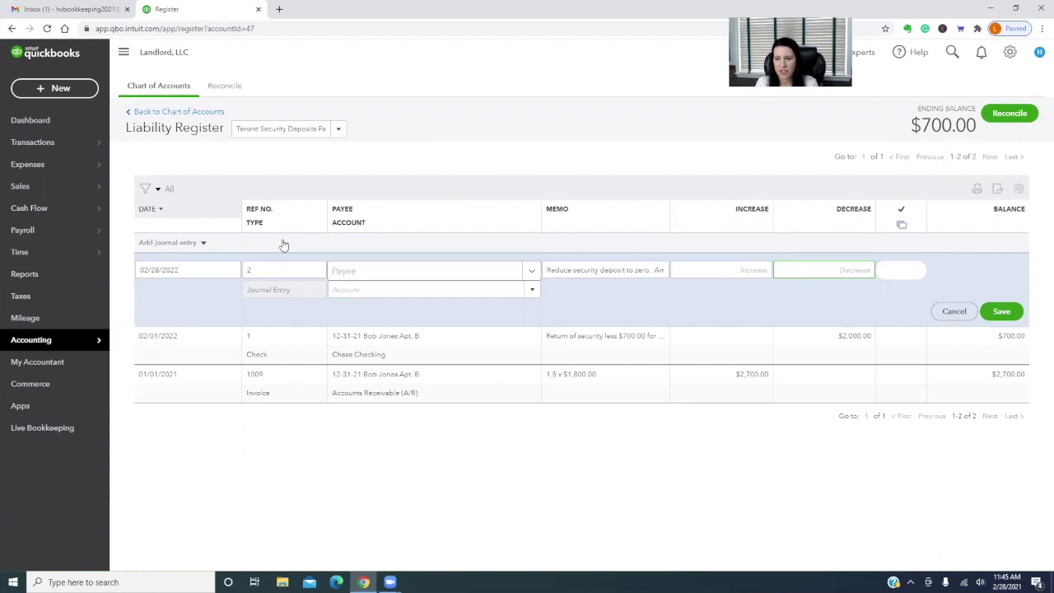
text(702)
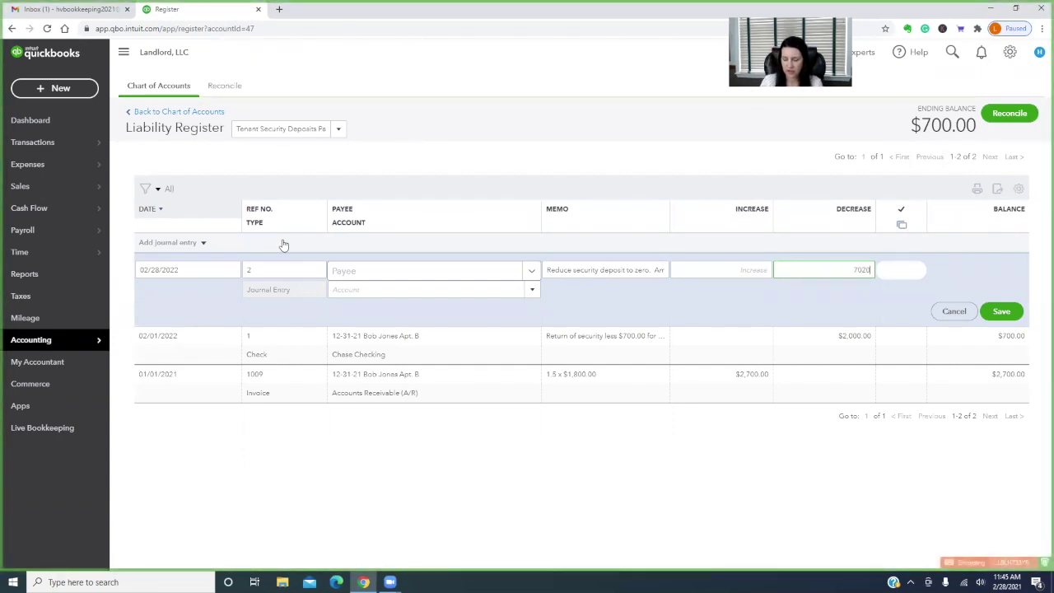
text(0)
key(Tab)
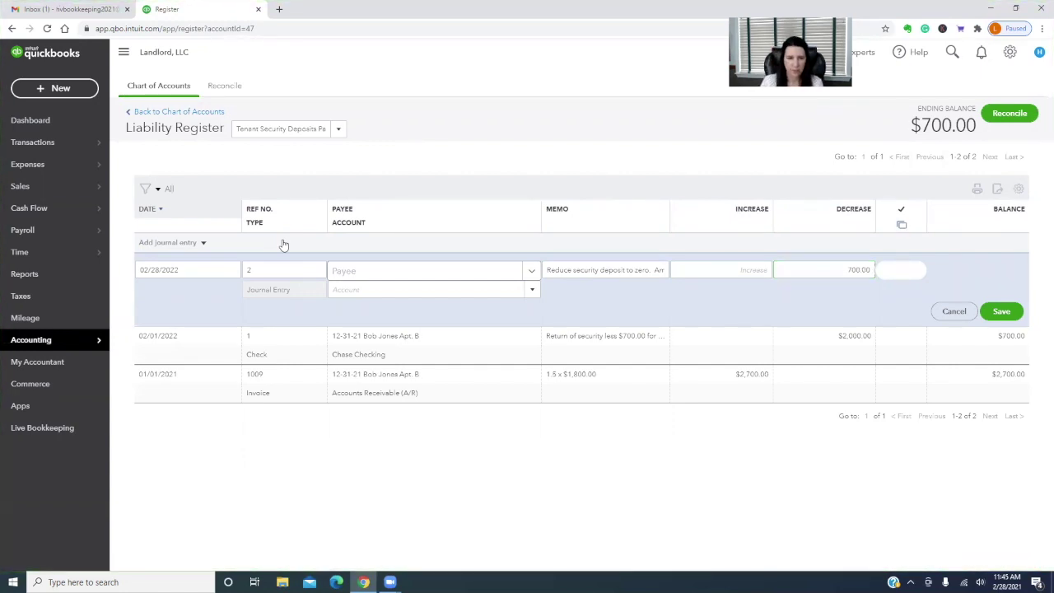
click(334, 289)
text(repai)
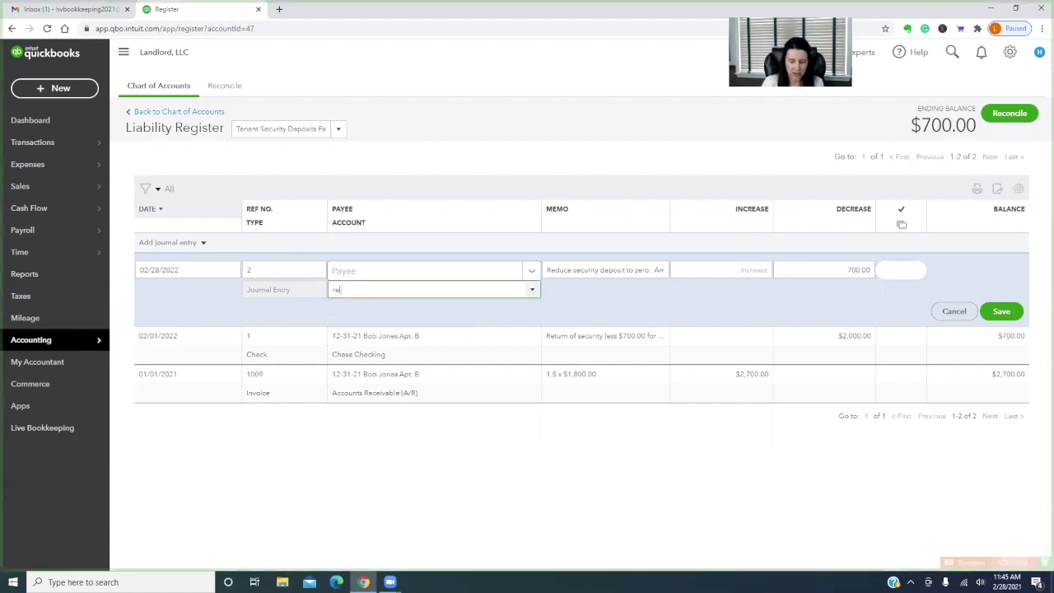
click(406, 333)
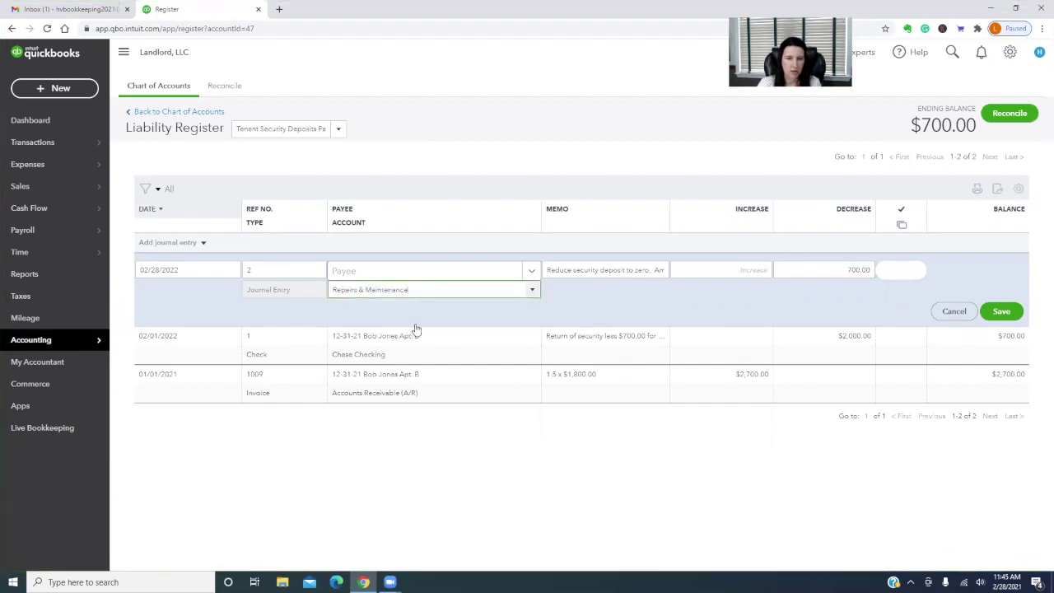
click(1006, 312)
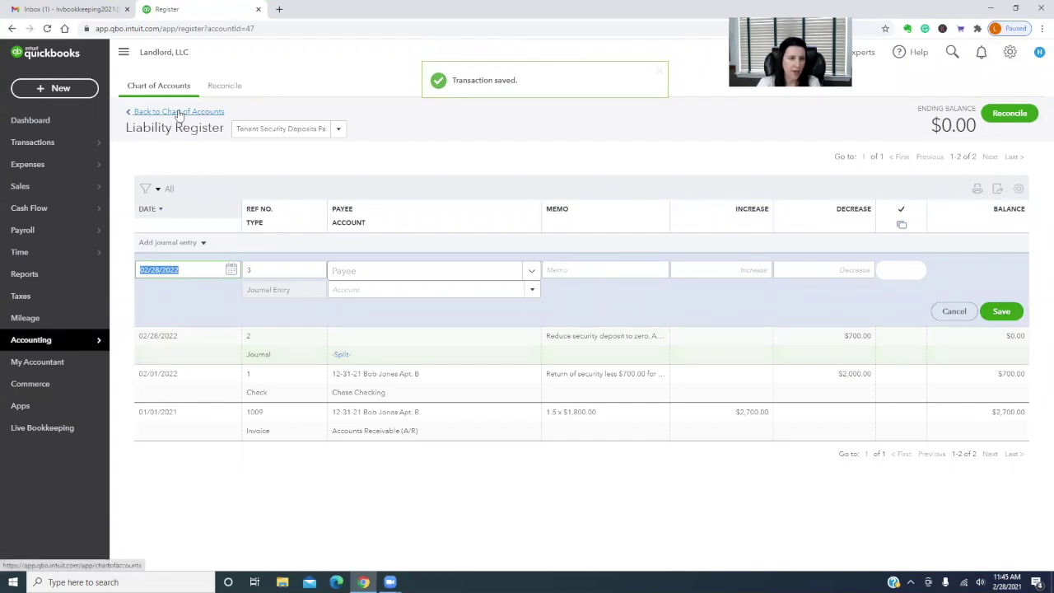
Run a cash-basis Profit and Loss through 02/28/2022, showing Repairs & Maintenance at -700.00
click(31, 274)
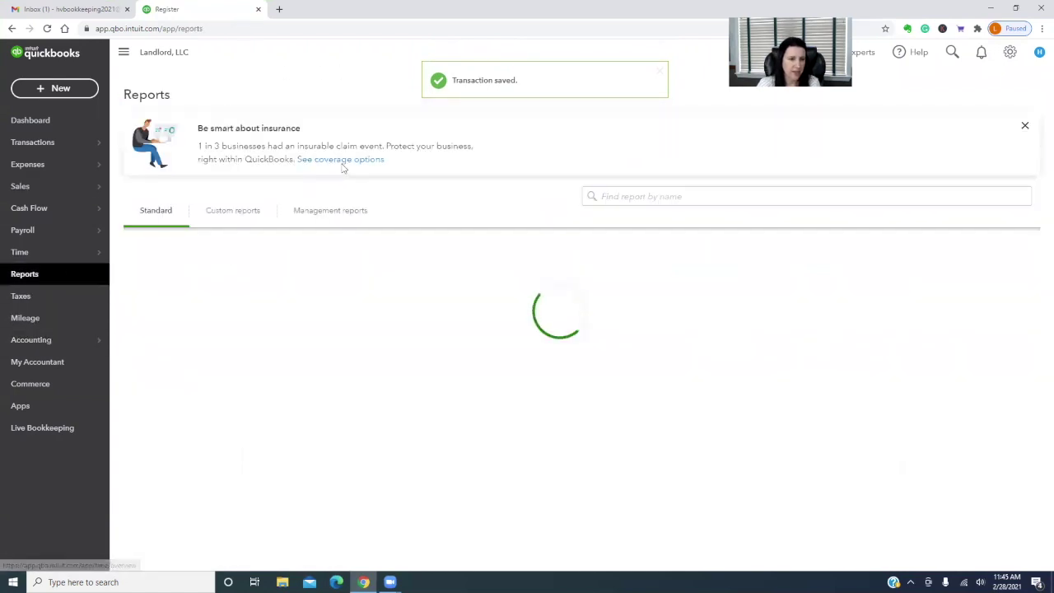
click(196, 336)
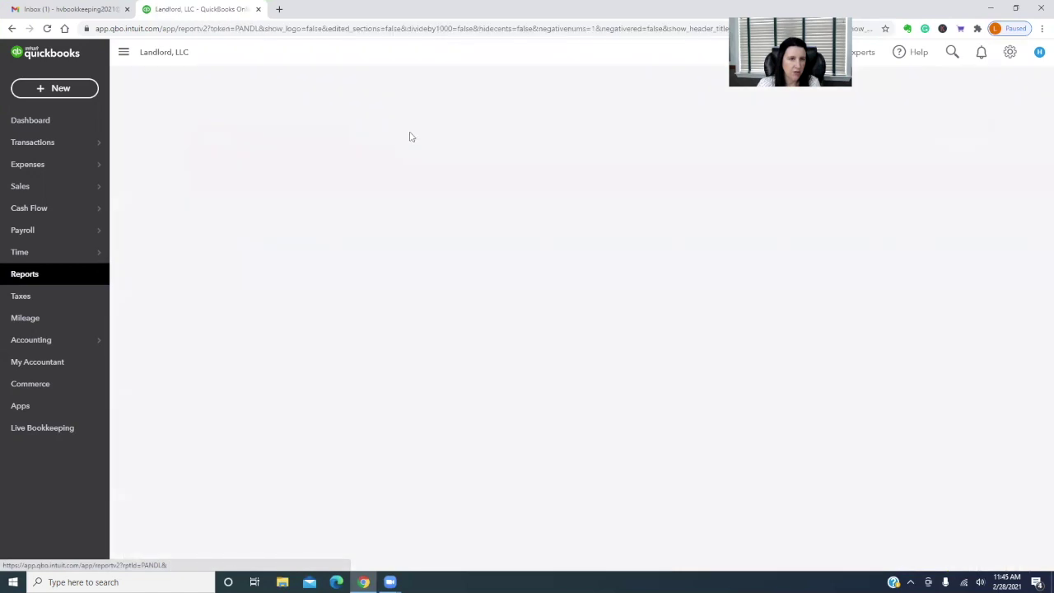
triple_click(389, 136)
text(2022)
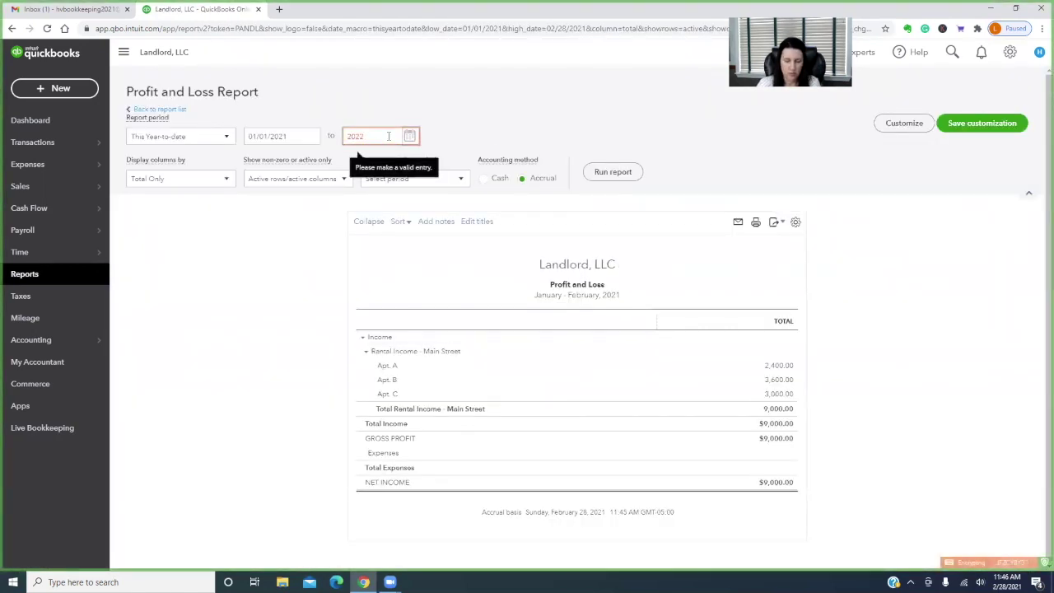
key(BackSpace)
key(BackSpace)
key(BackSpace)
key(BackSpace)
text(2/28/2022)
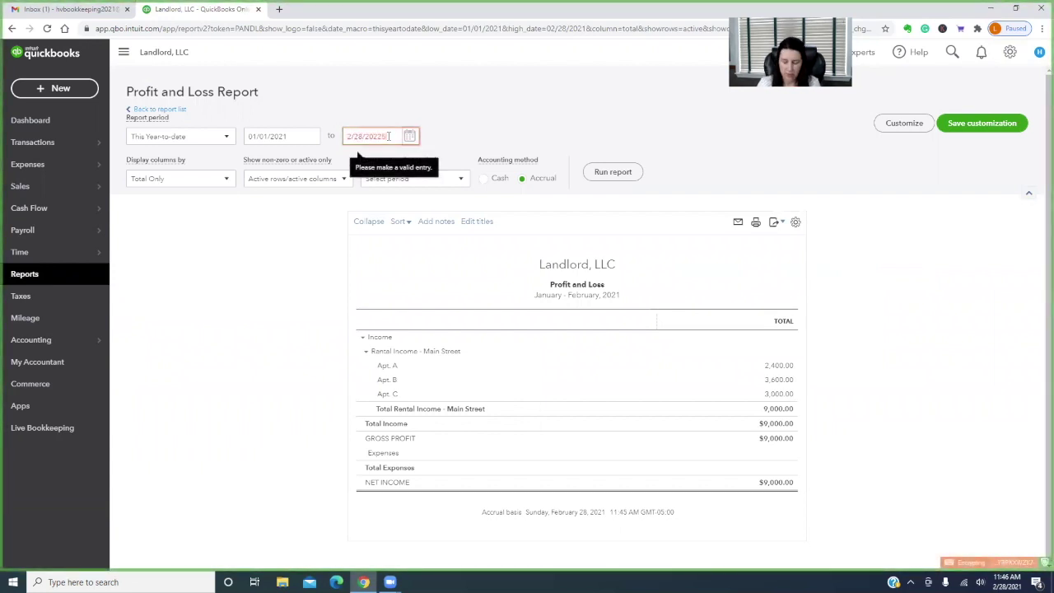
click(491, 180)
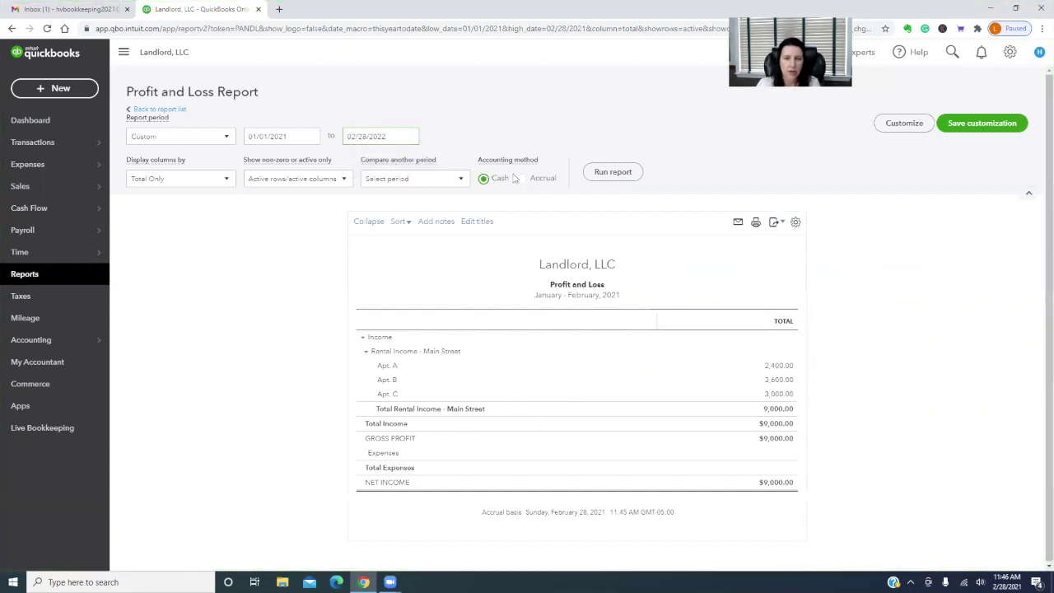
click(615, 173)
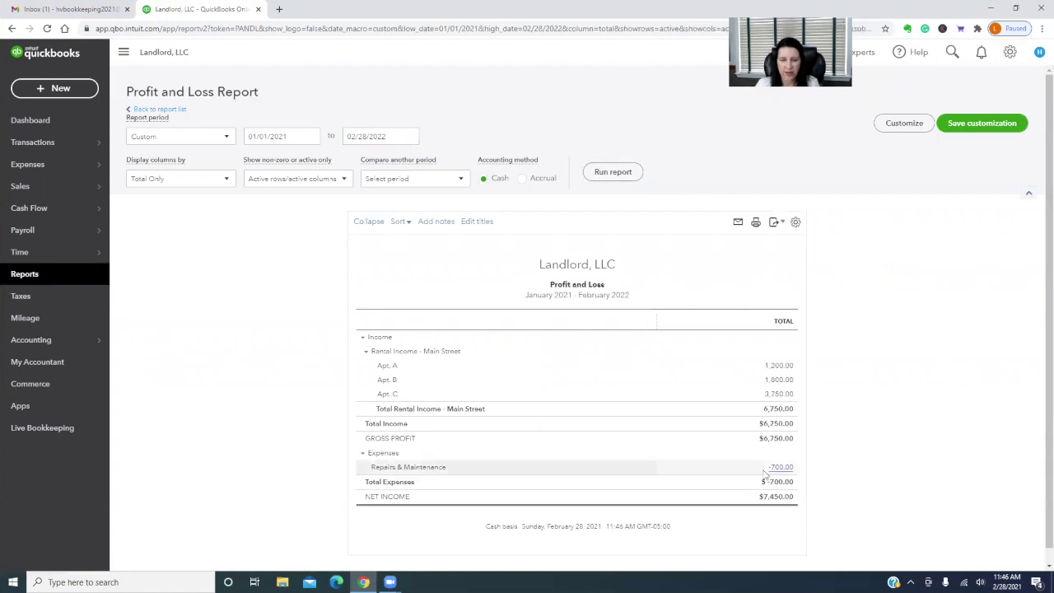
click(56, 89)
Start a new check with newly added vendor 'Painter' as payee
click(167, 172)
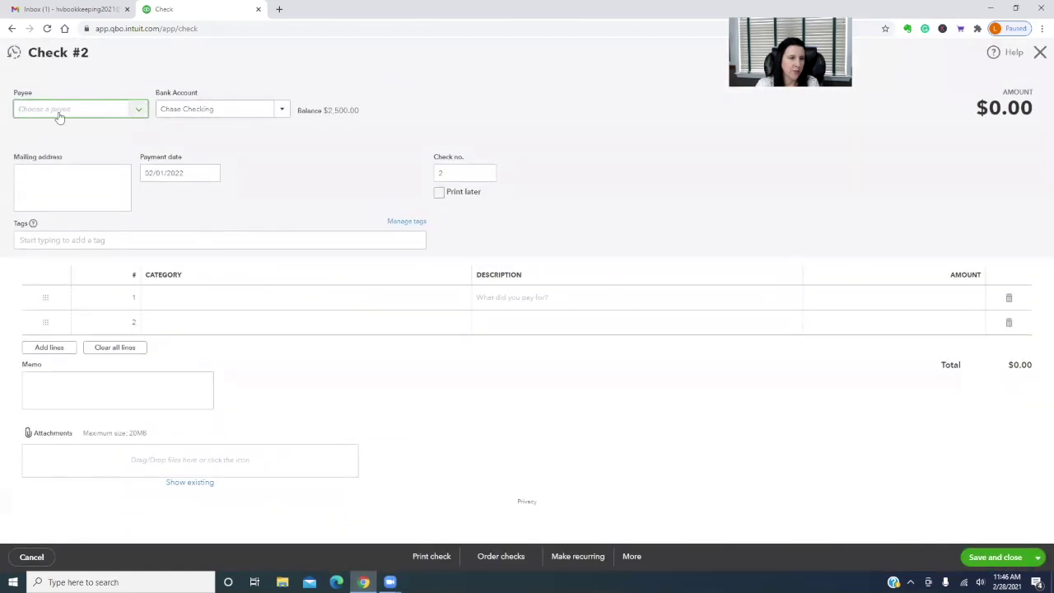
click(137, 108)
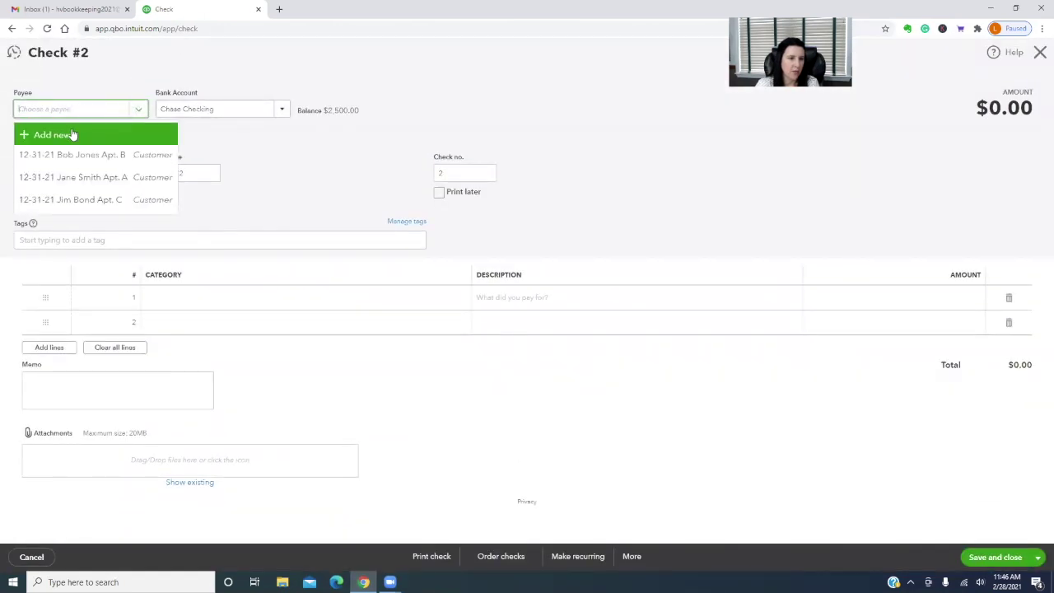
click(74, 134)
text(P)
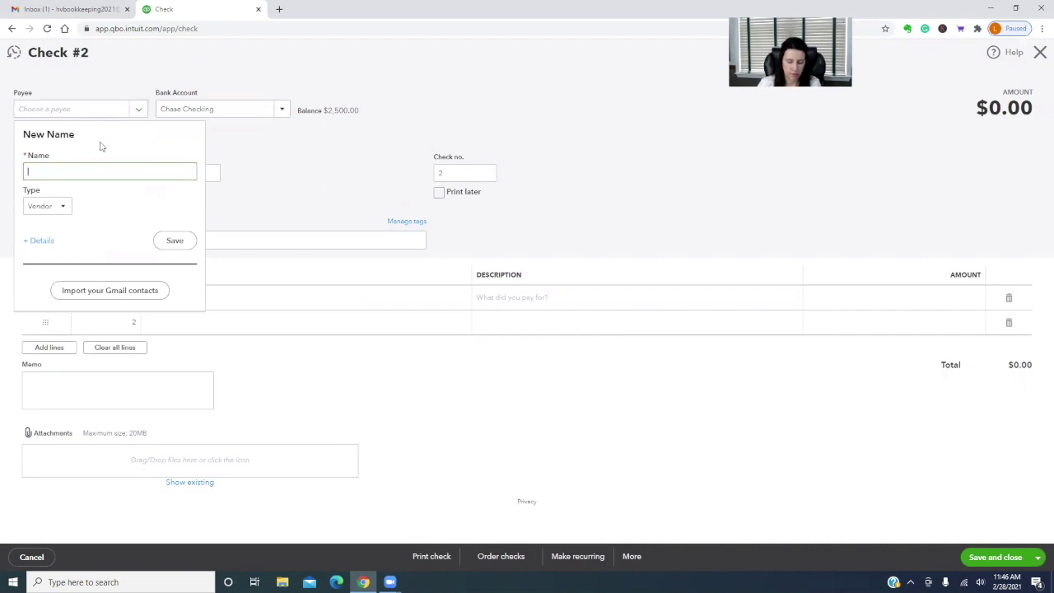
text(ainter)
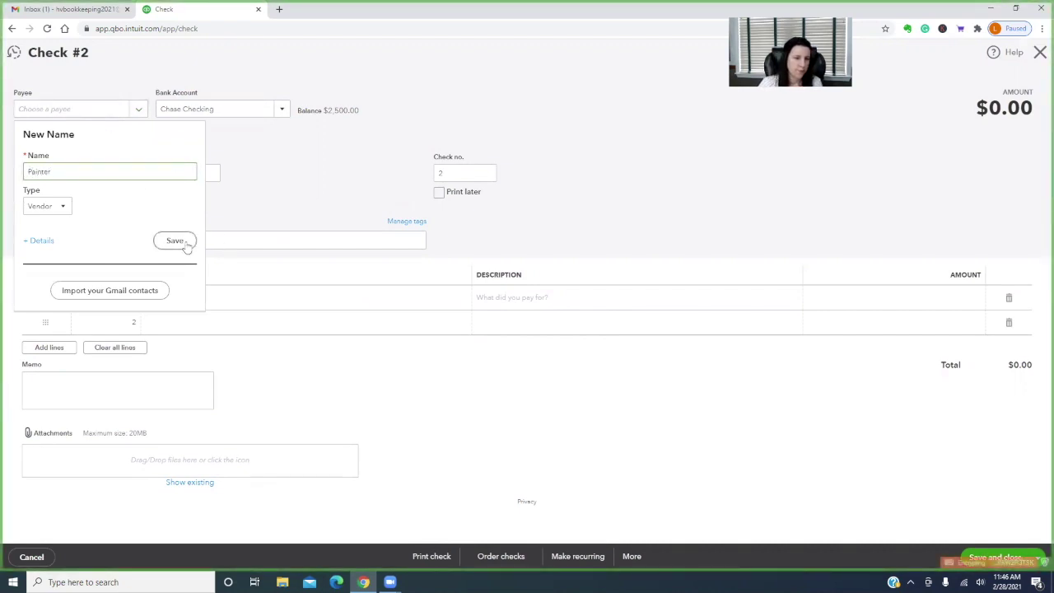
click(181, 241)
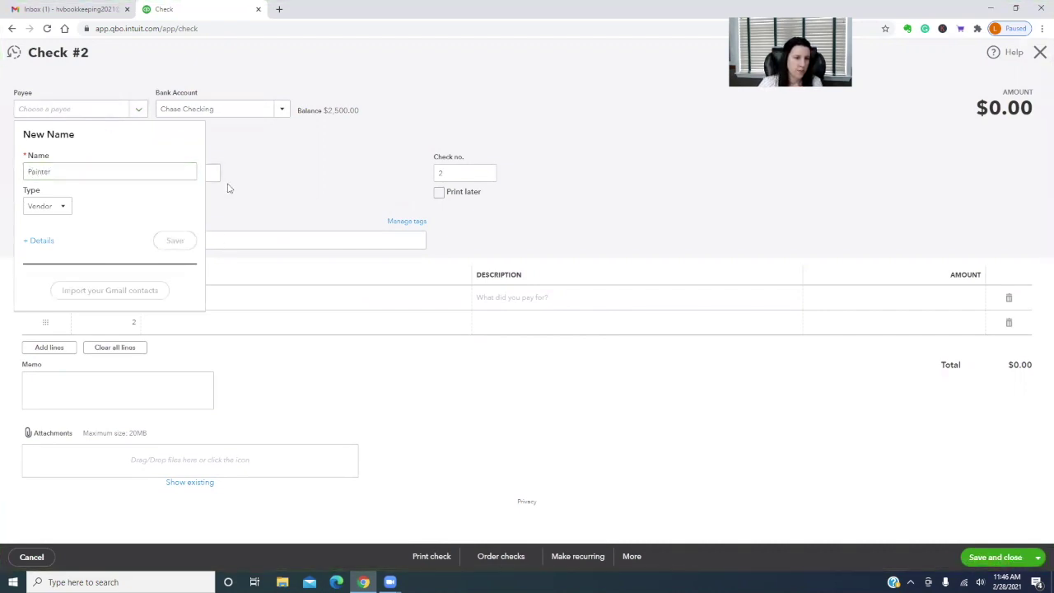
Add an 850 Repairs & Maintenance line described 'Apt B' and save the check
click(218, 295)
click(203, 299)
text(repai)
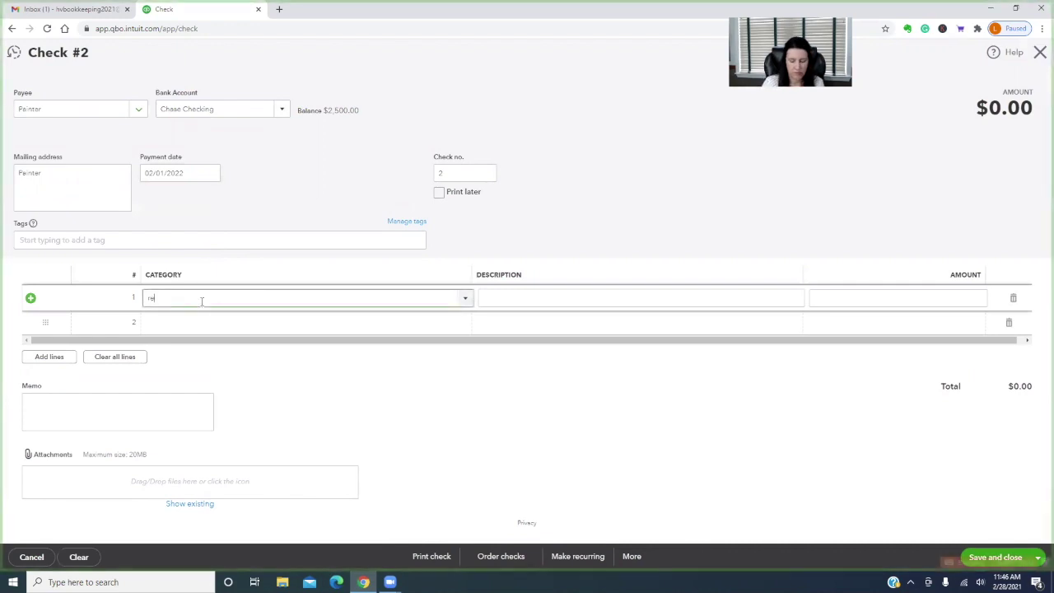
click(209, 336)
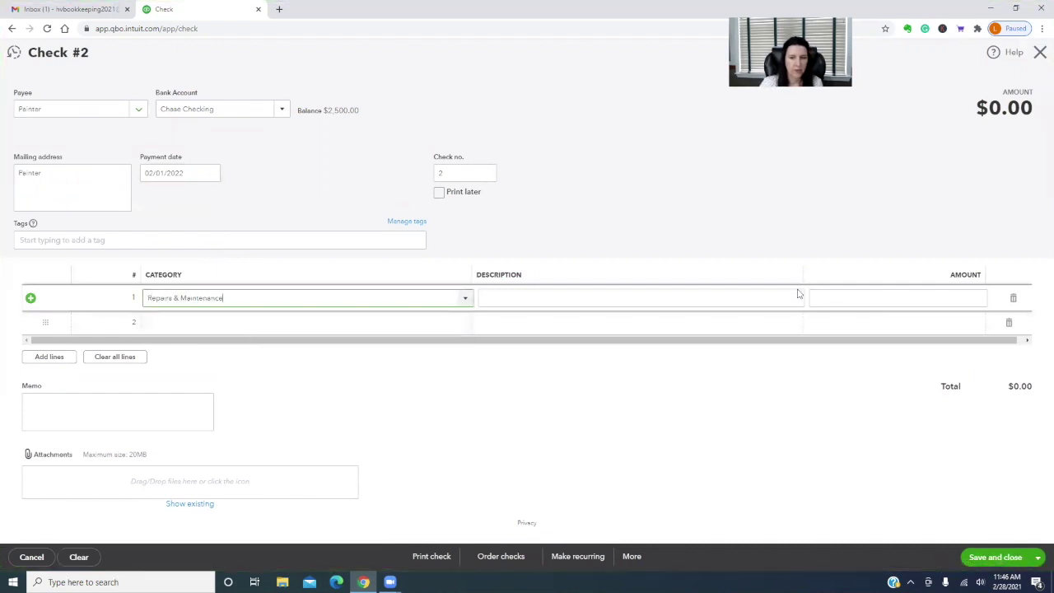
click(910, 298)
text(850)
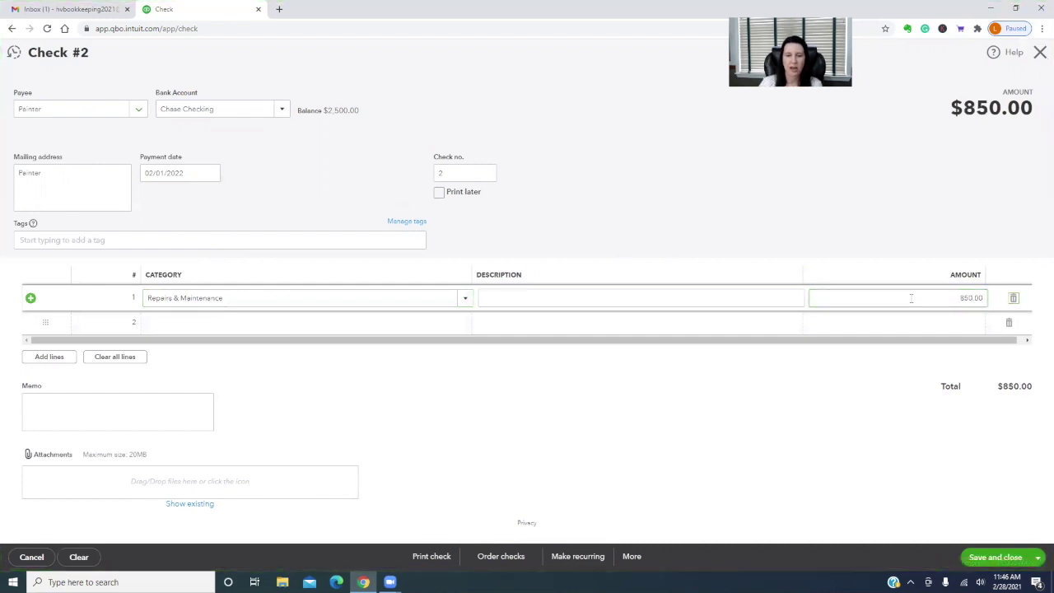
click(646, 305)
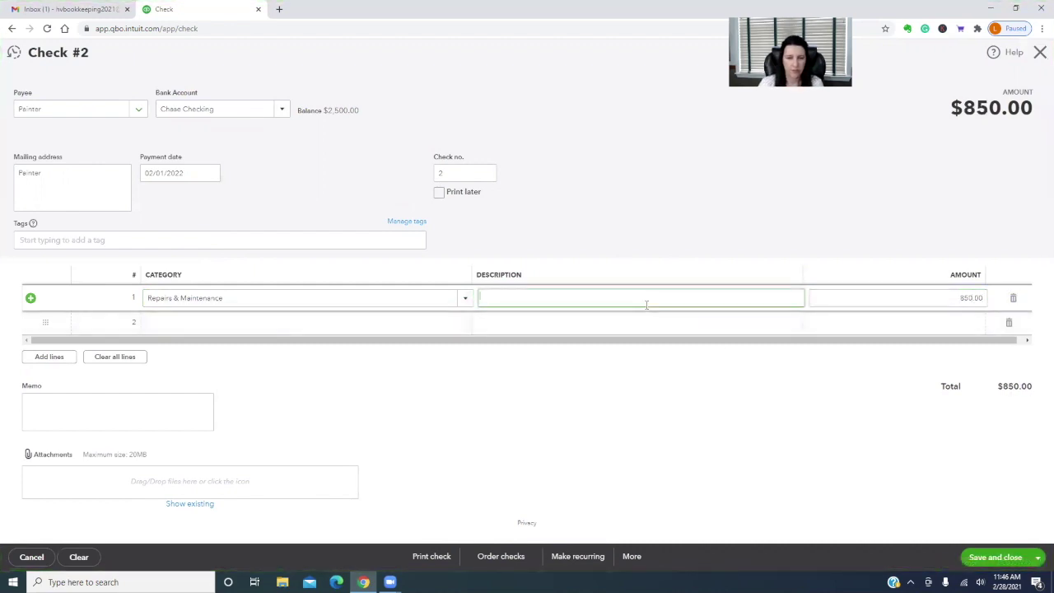
text(Apt)
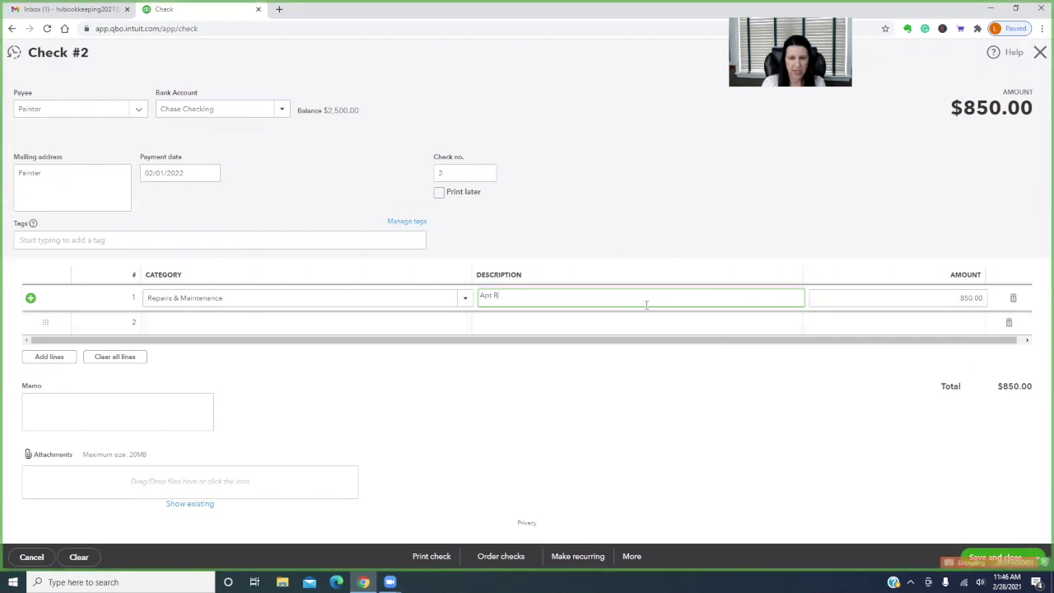
text( B)
click(1001, 557)
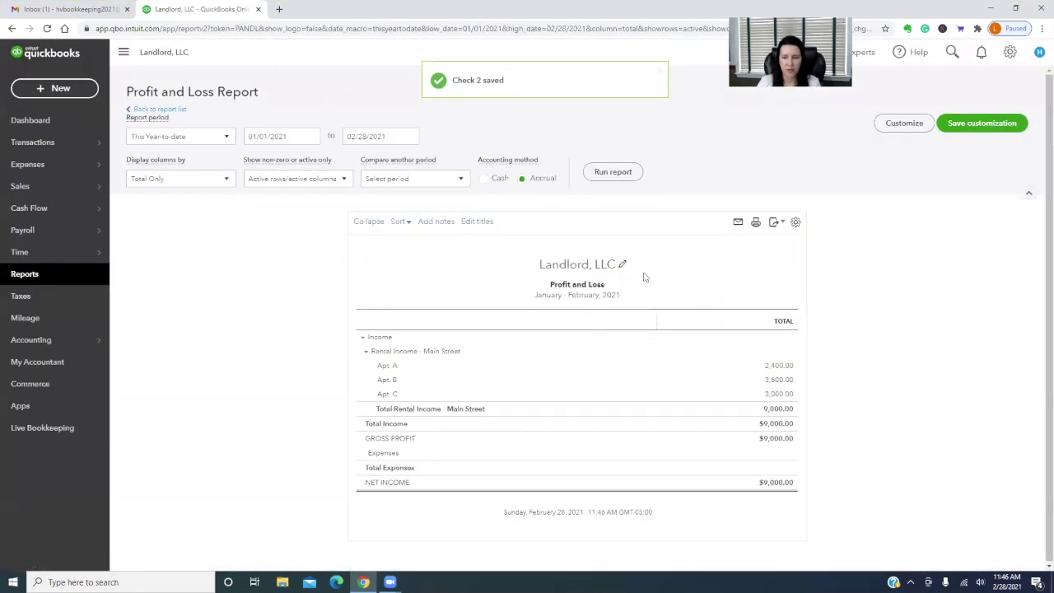
Rerun the Profit and Loss for 02/01/2022–02/28/2022 on a cash basis
click(399, 138)
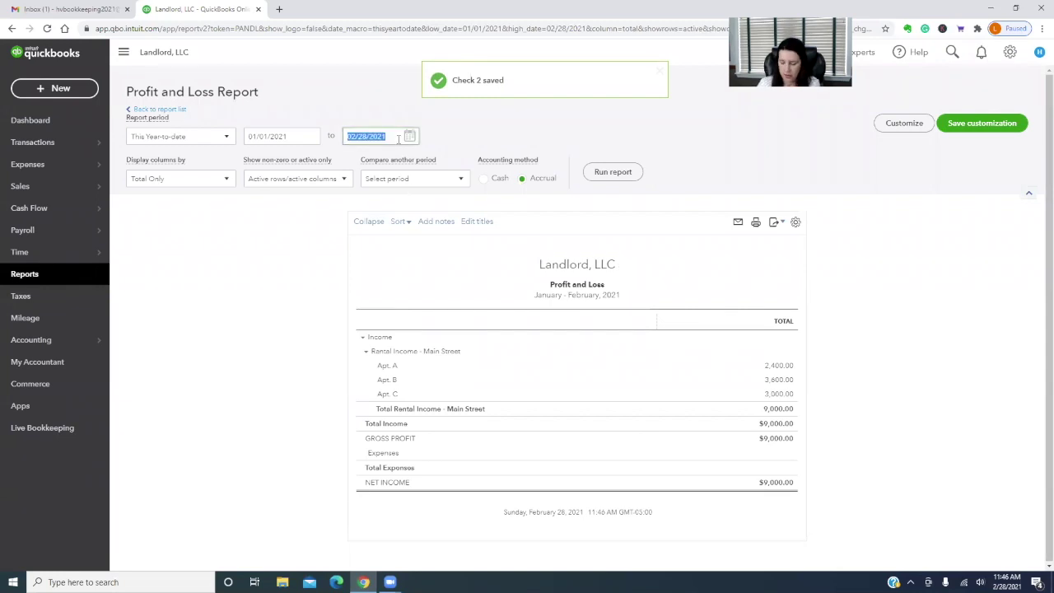
text(2/28/2022)
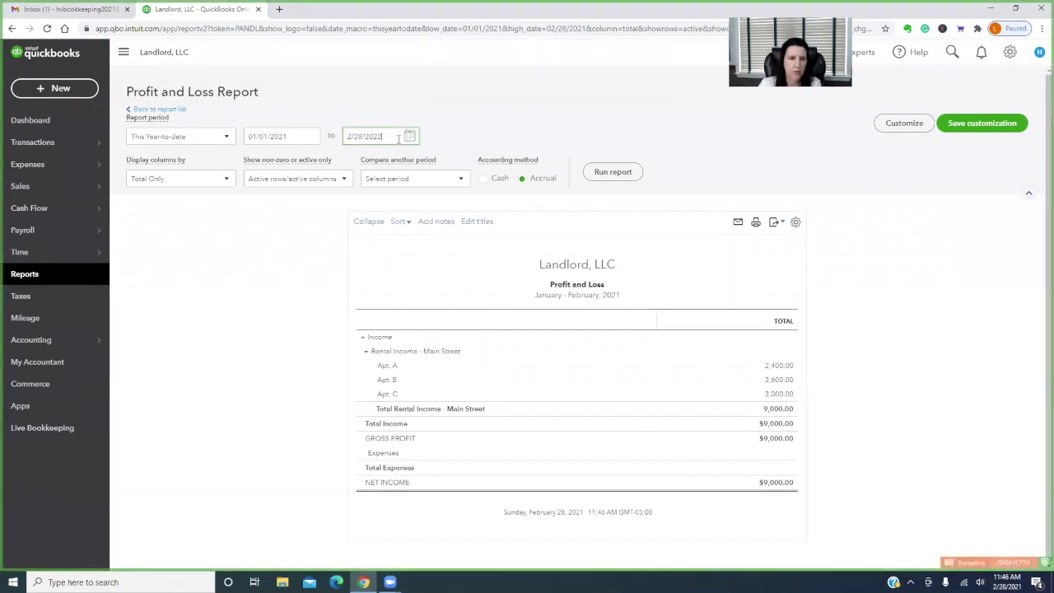
click(288, 136)
text(2/01/2022)
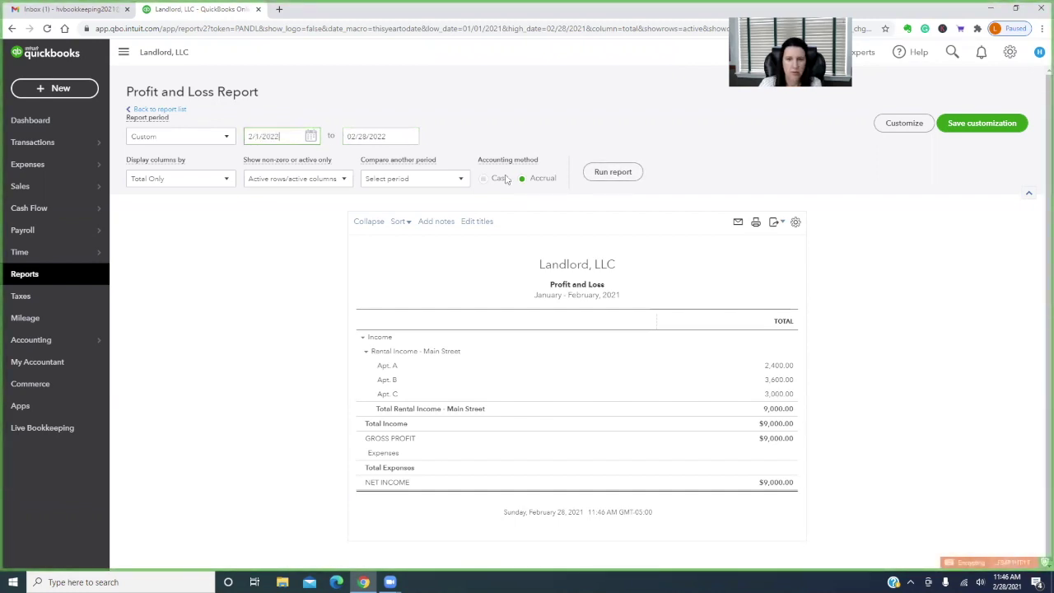
click(502, 179)
click(610, 175)
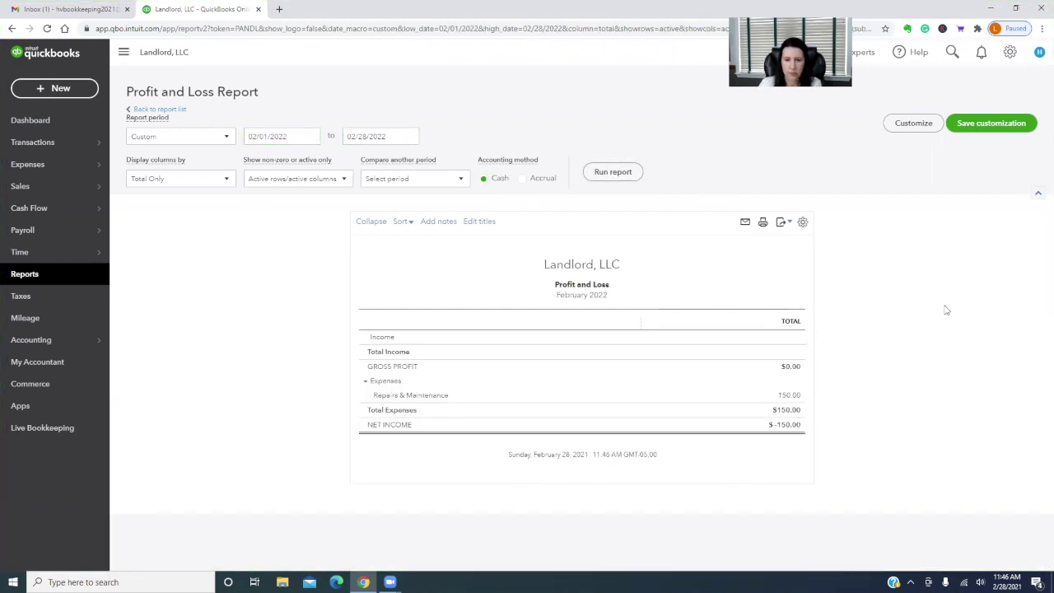
Inspect the transactions behind the $150 Repairs & Maintenance, then return to Reports
click(788, 396)
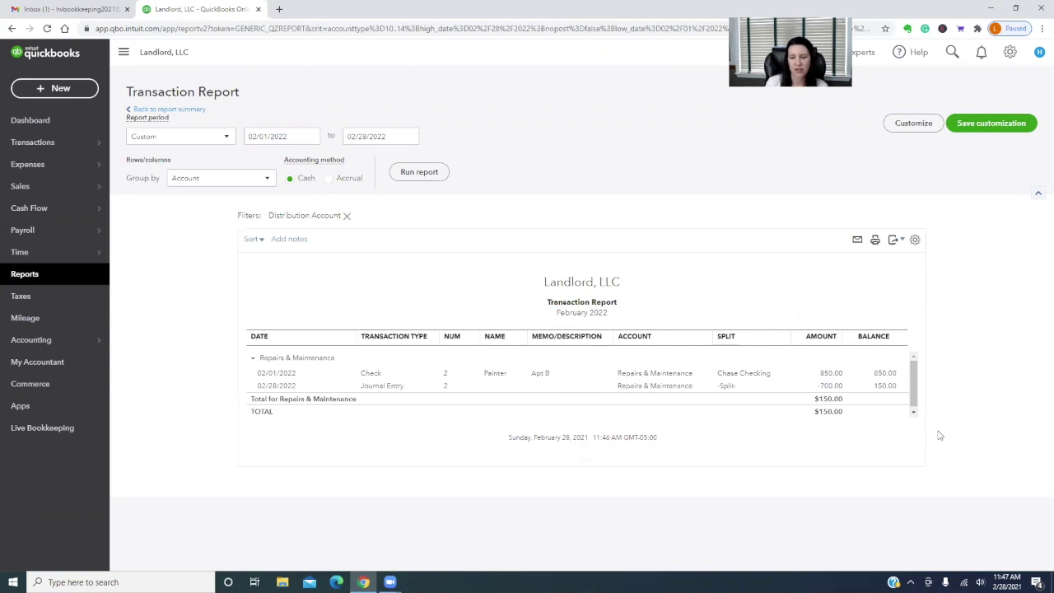
click(175, 110)
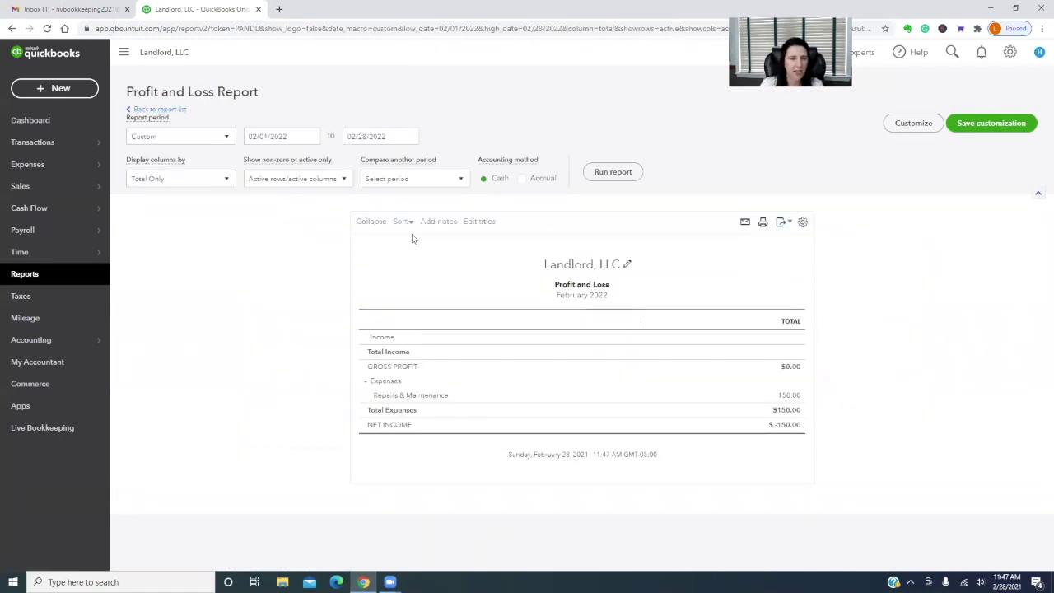
click(24, 275)
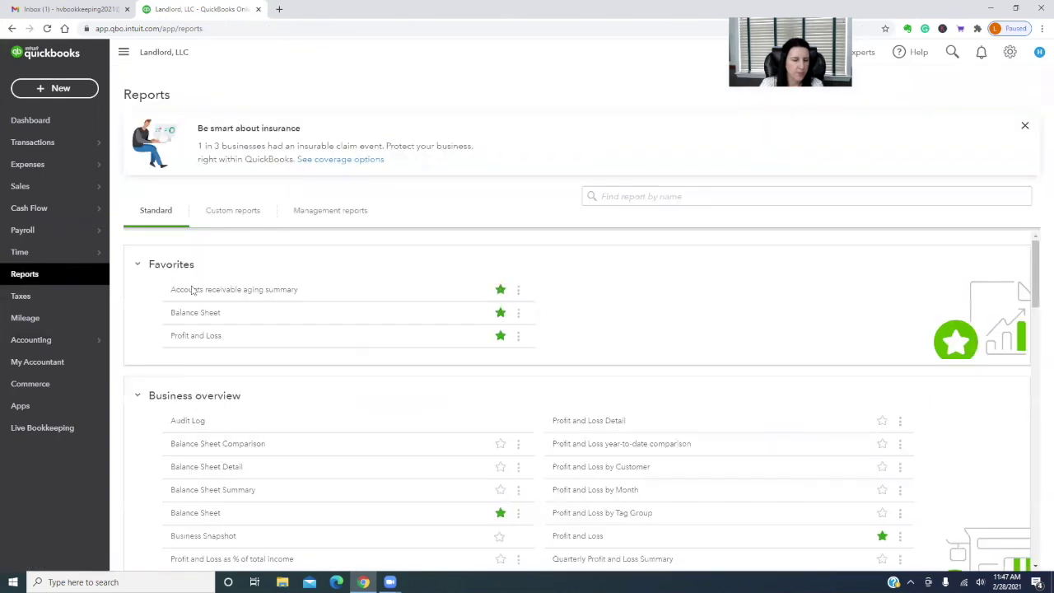
Run the cash-basis Balance Sheet as of 2/28/2022 and review the $1,800.00 liabilities
click(195, 315)
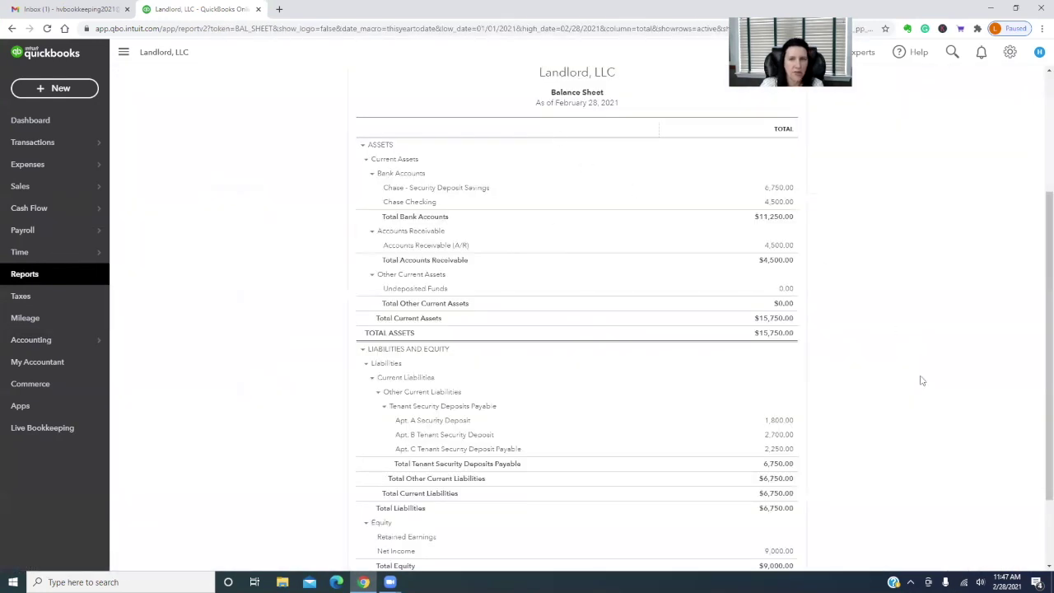
click(391, 137)
text(2/)
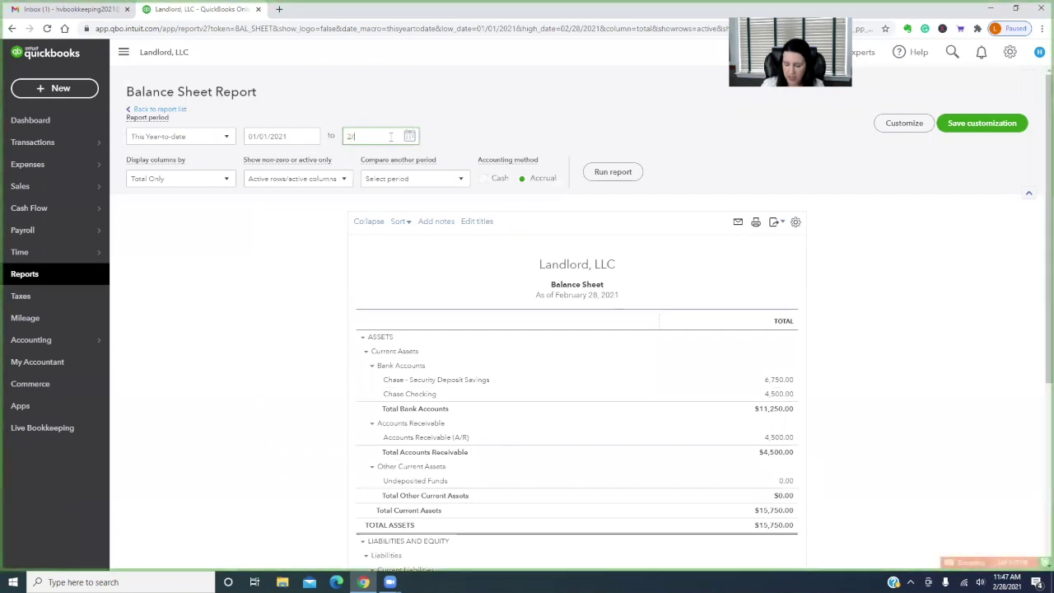
text(28/2022)
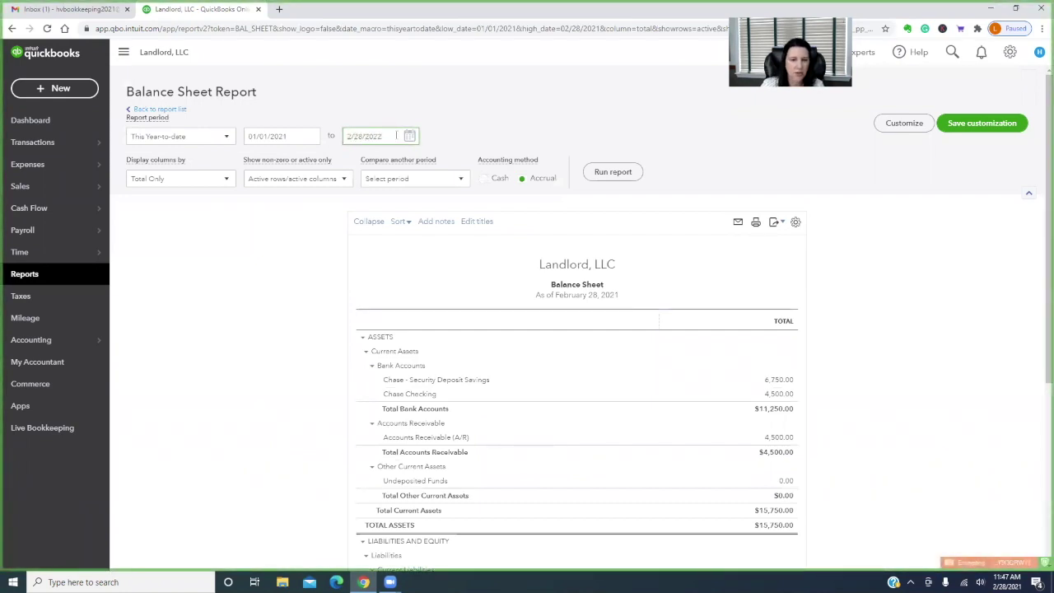
click(498, 177)
click(613, 172)
scroll(908, 357, down, 2)
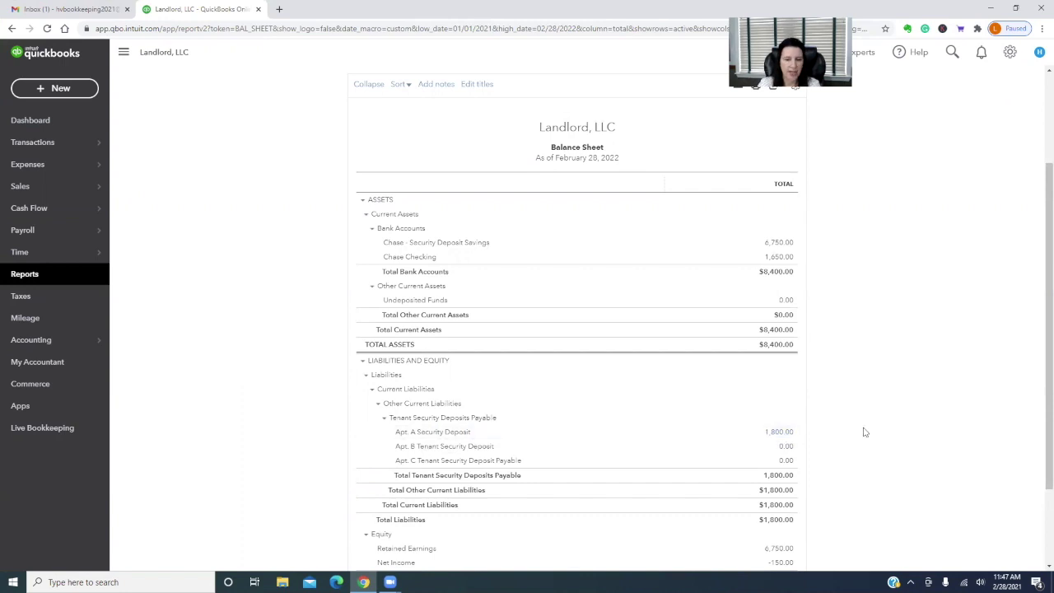
Create a new invoice (no. 1010) for the Apt. A tenant from the Customers list
click(54, 88)
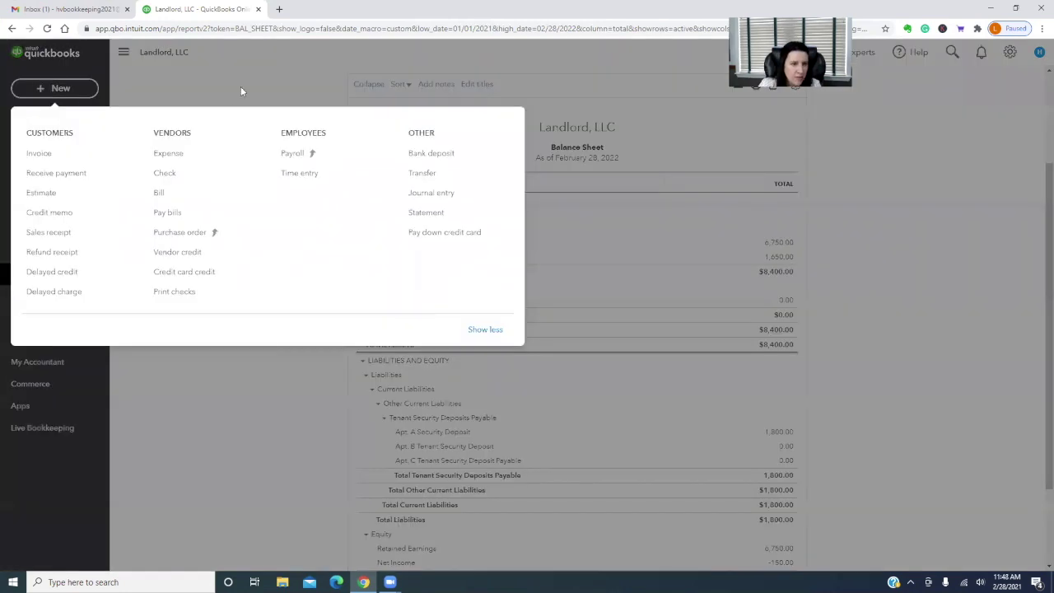
click(240, 86)
mouse_move(45, 189)
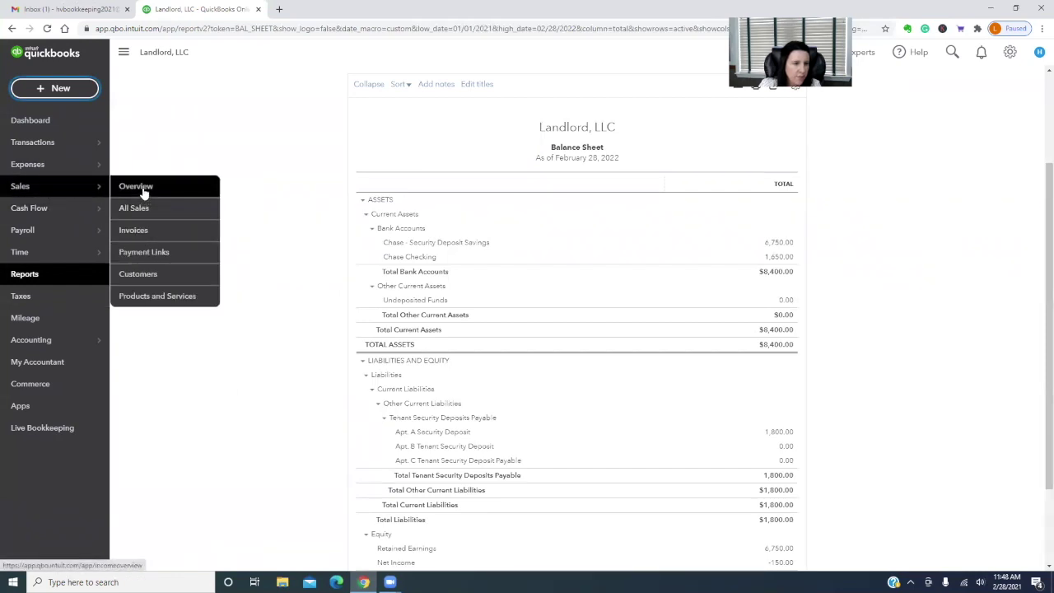
click(138, 273)
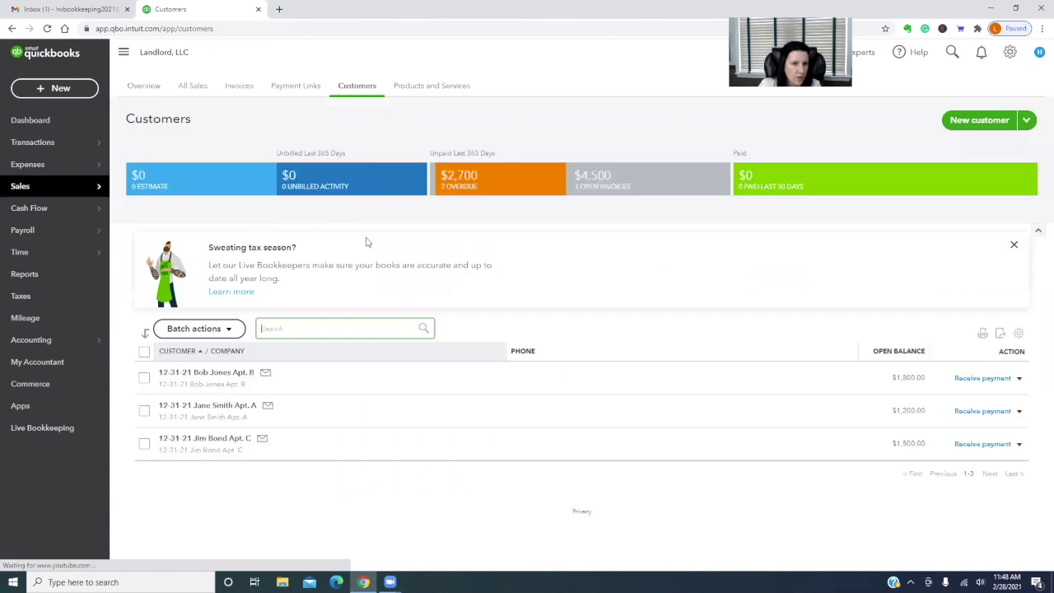
click(1018, 410)
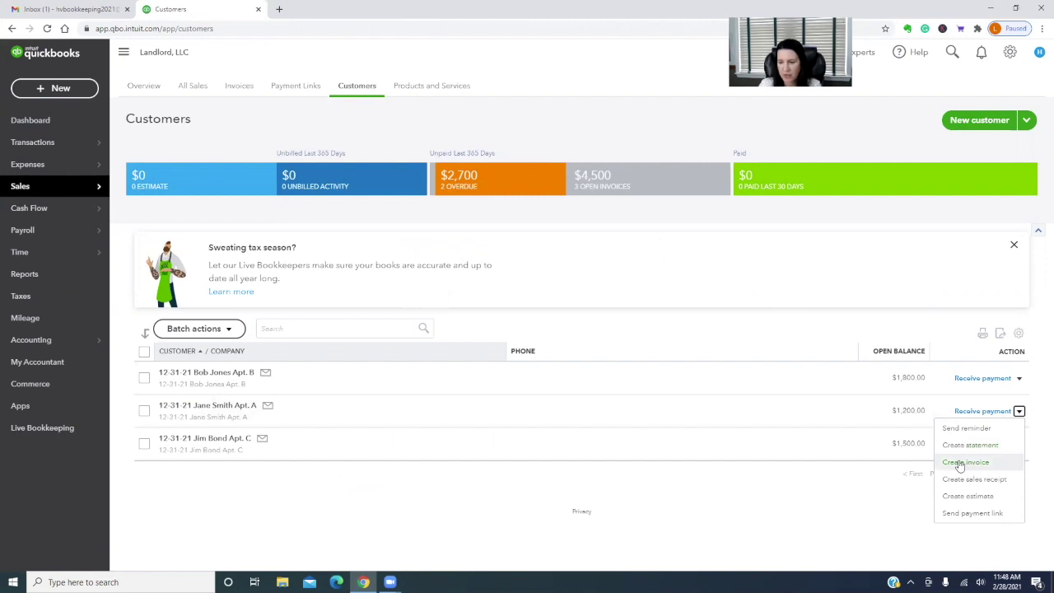
click(964, 463)
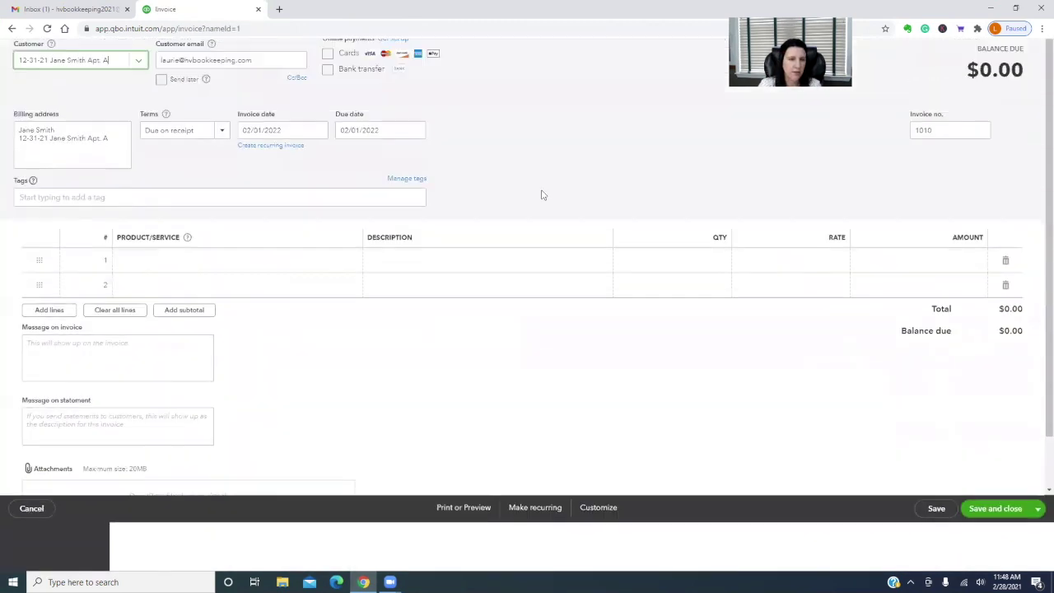
Set the invoice date to 01/01/2022
click(302, 179)
text(1/31)
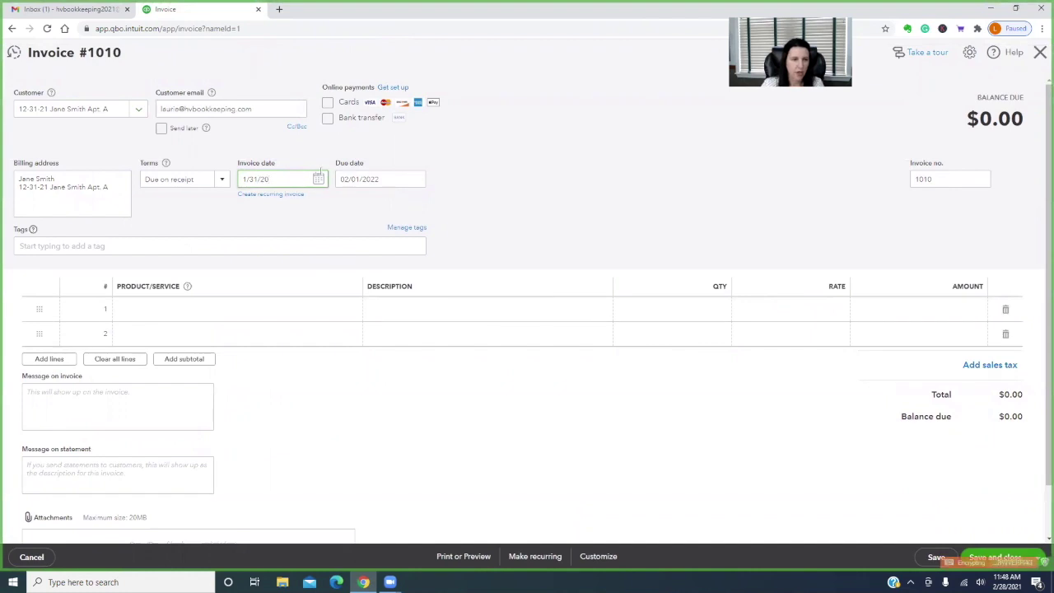
key(BackSpace)
key(BackSpace)
key(BackSpace)
key(BackSpace)
key(BackSpace)
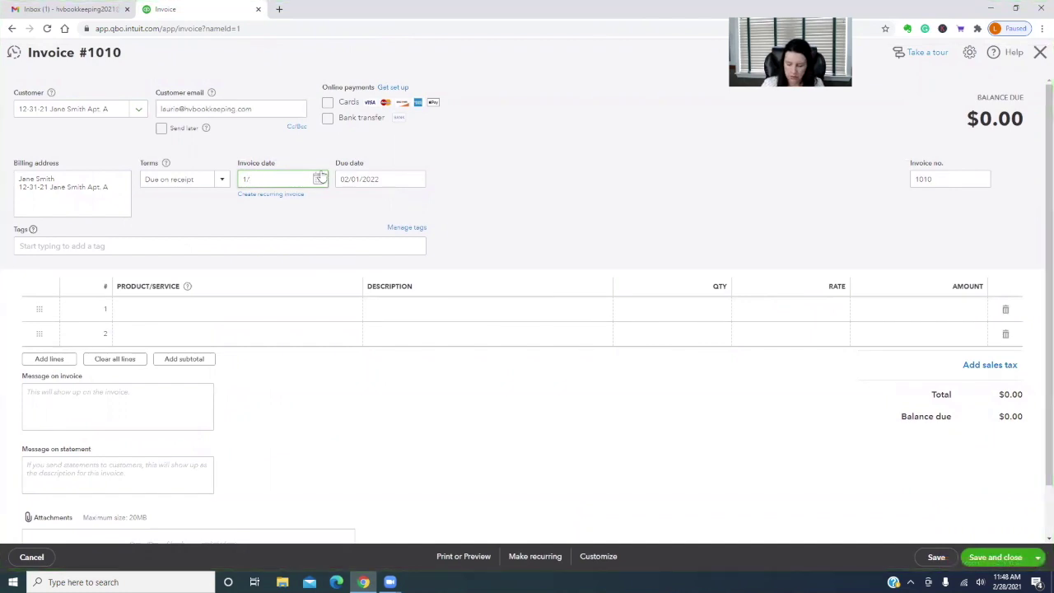
text(1/2022)
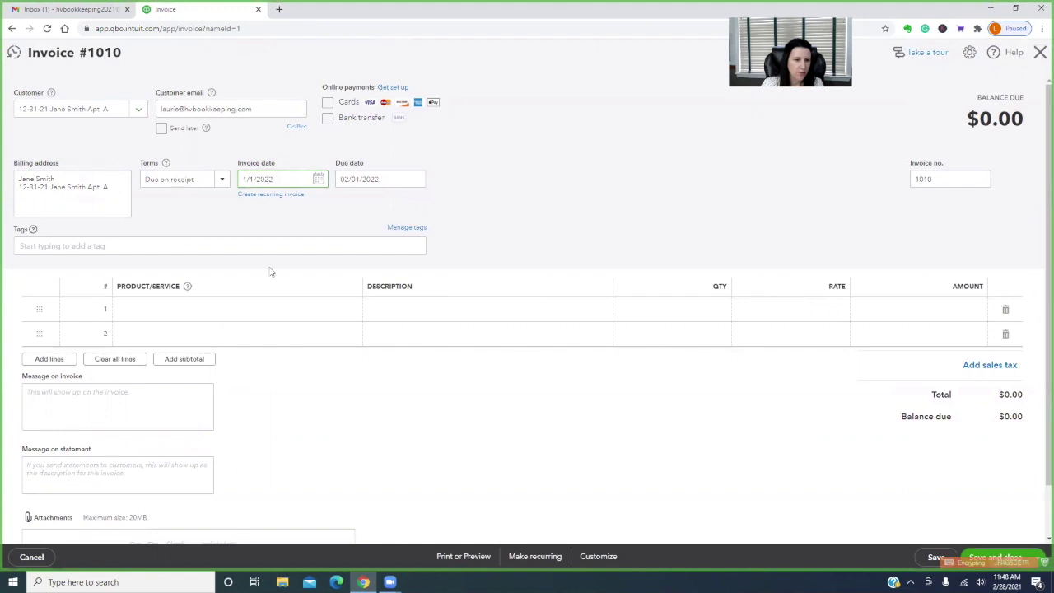
Bill Security - Apt A on line 1, extending its description with '- $150.00 ren…'
click(259, 309)
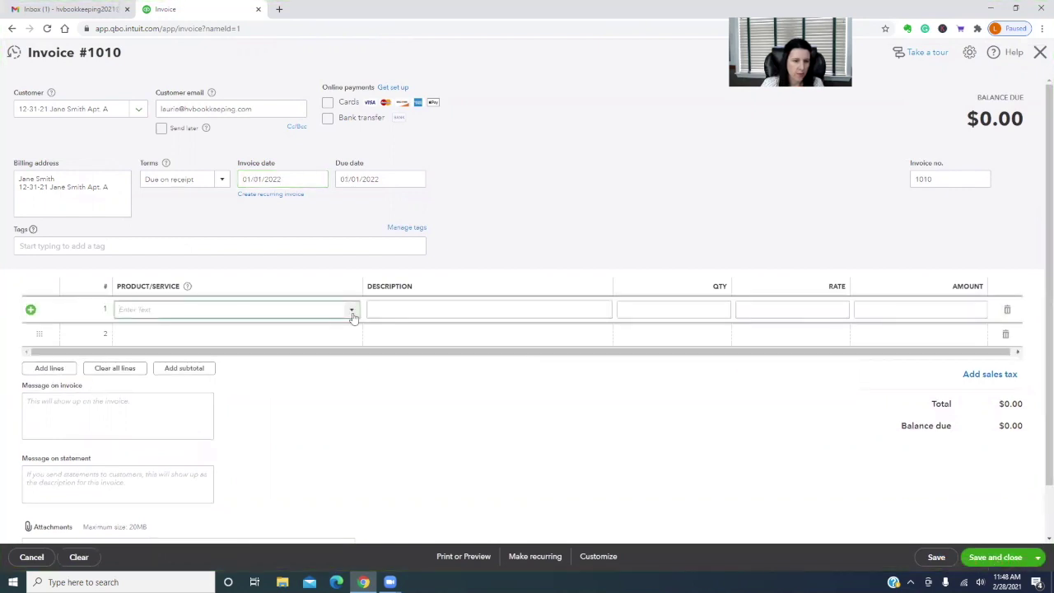
click(352, 316)
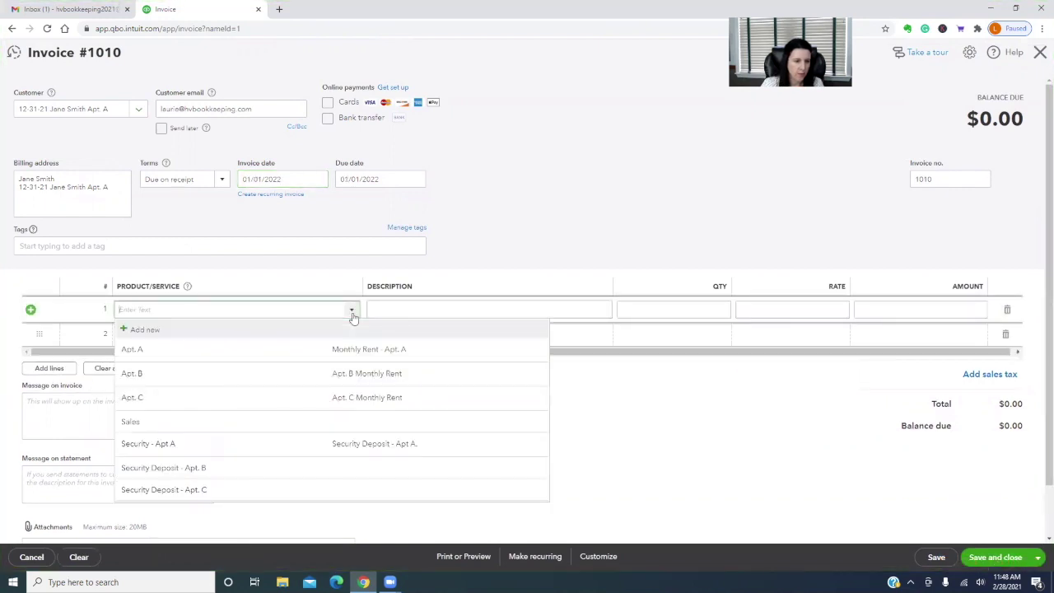
click(173, 449)
click(455, 308)
click(462, 306)
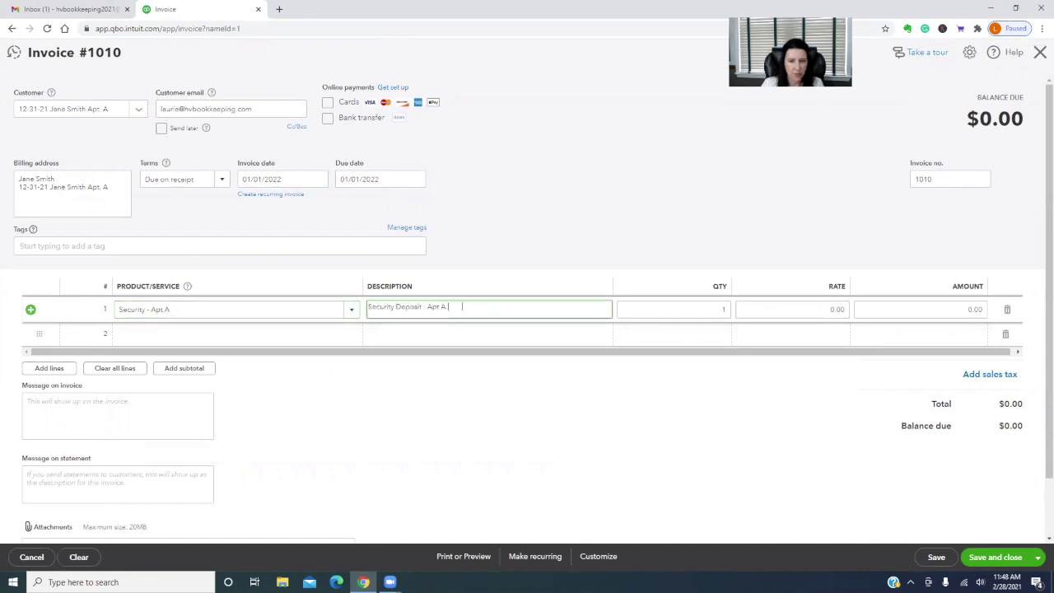
text(- Increase in rent.)
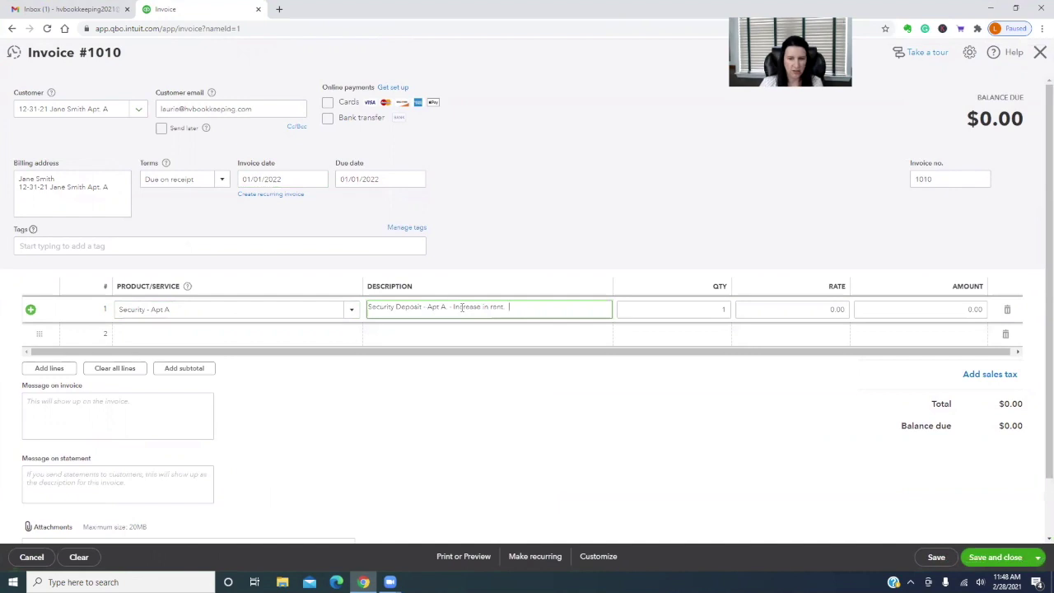
text($1)
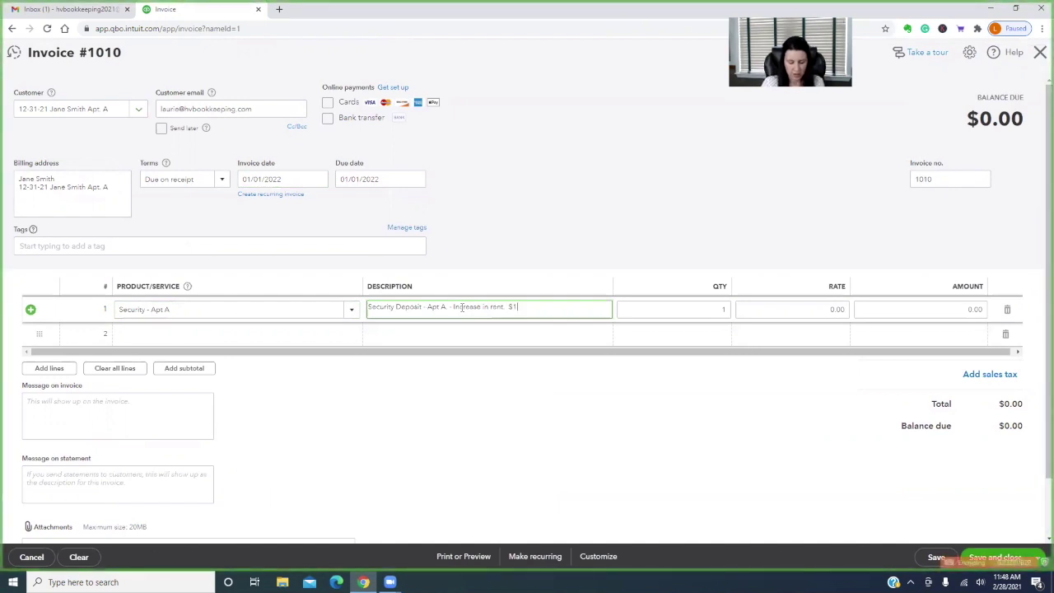
text(50.00 rent increase)
Enter quantity 1.5 and rate 150 for a $225.00 total, then save invoice 1010
key(Tab)
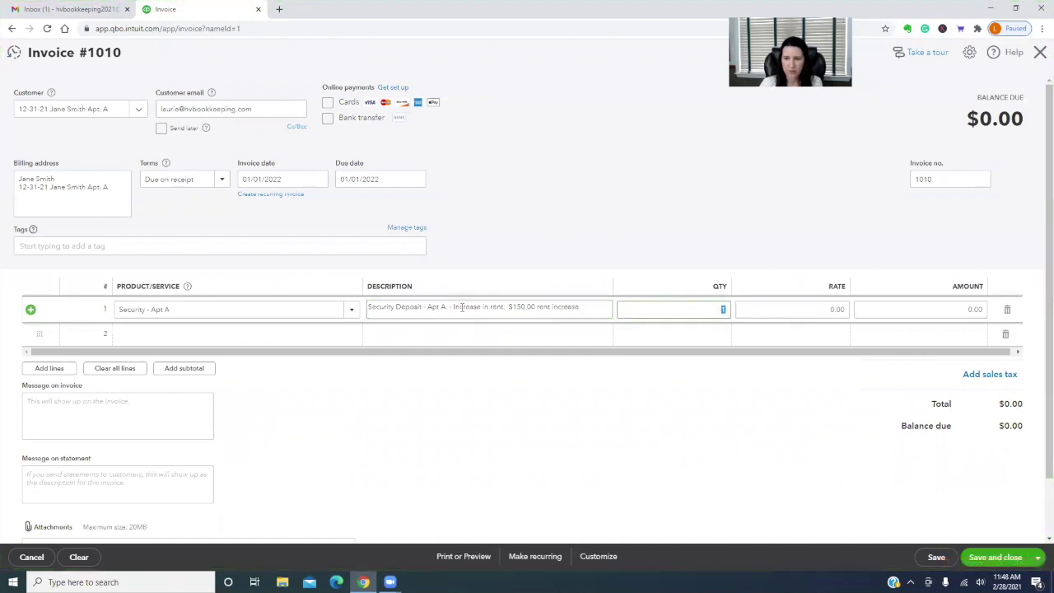
text(1.5)
key(Tab)
text(150)
key(Tab)
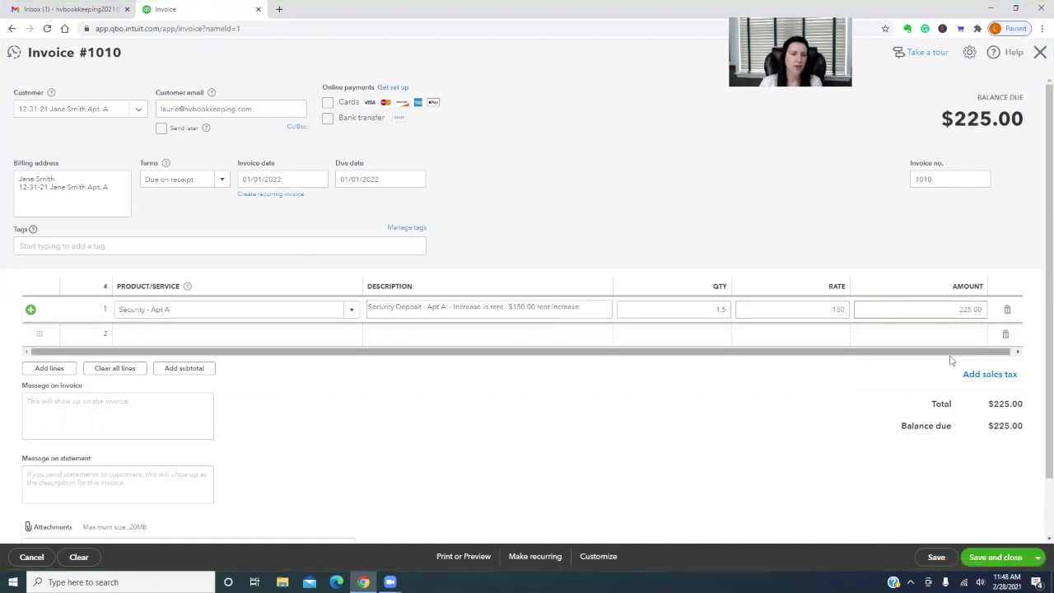
click(1012, 560)
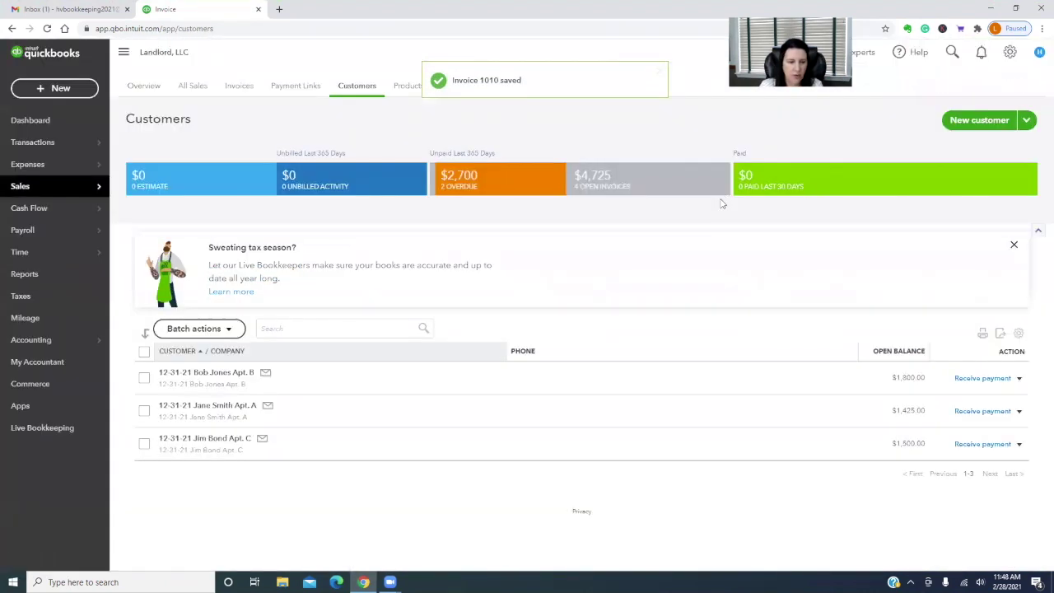
Apply the Apt. A tenant's $225.00 payment only to invoice 1010, excluding 1004, deposited to Chase - Security Deposit Savings
click(980, 411)
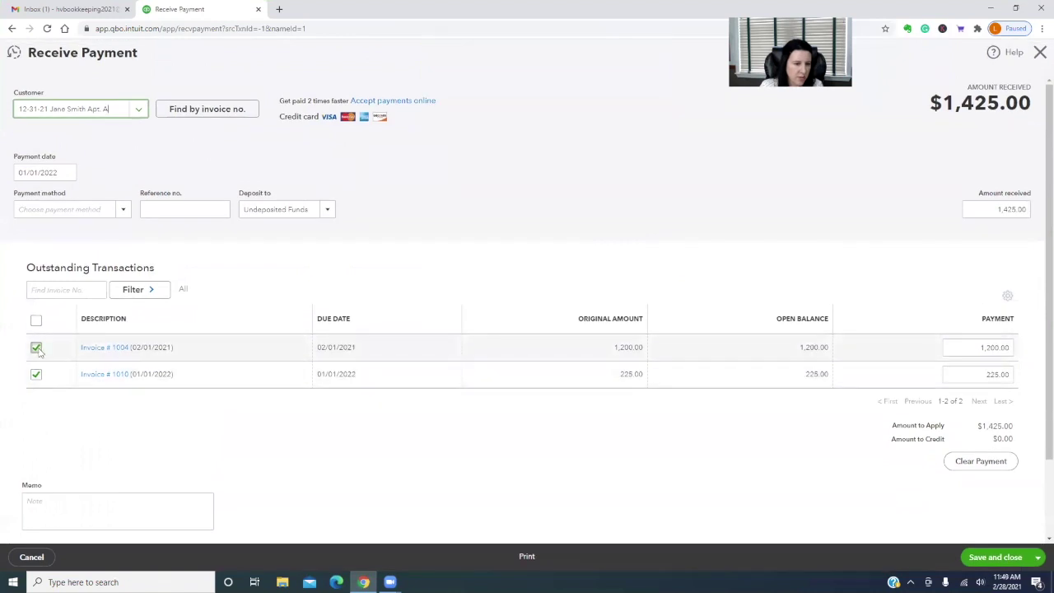
click(36, 349)
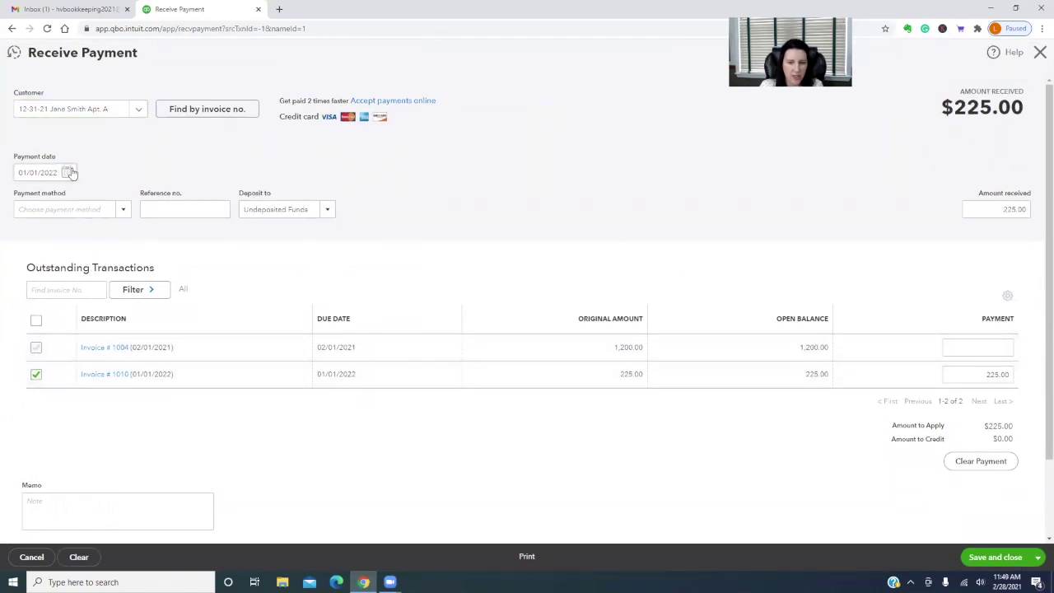
click(327, 209)
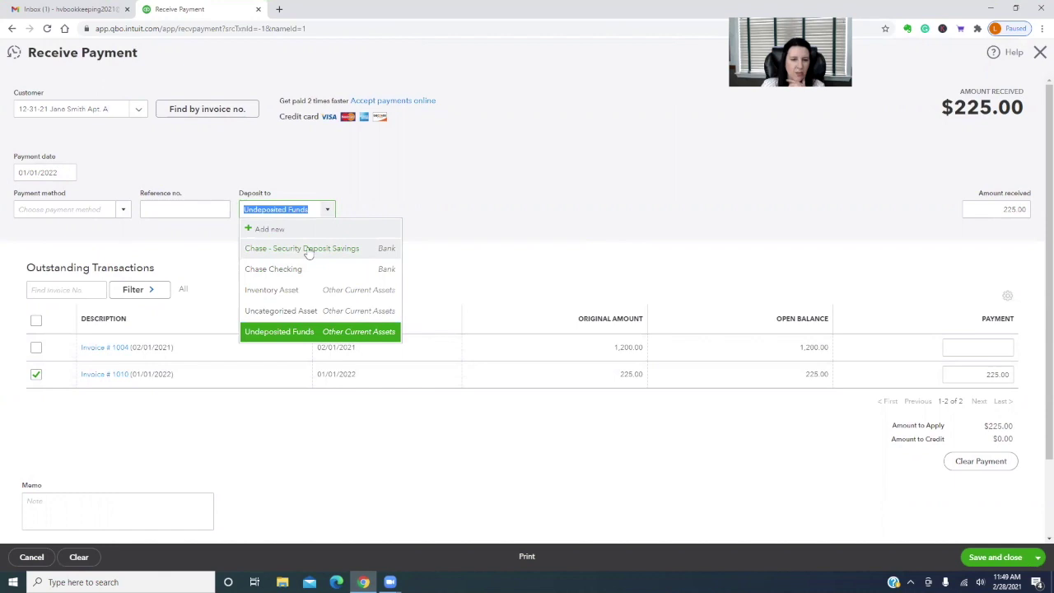
click(305, 249)
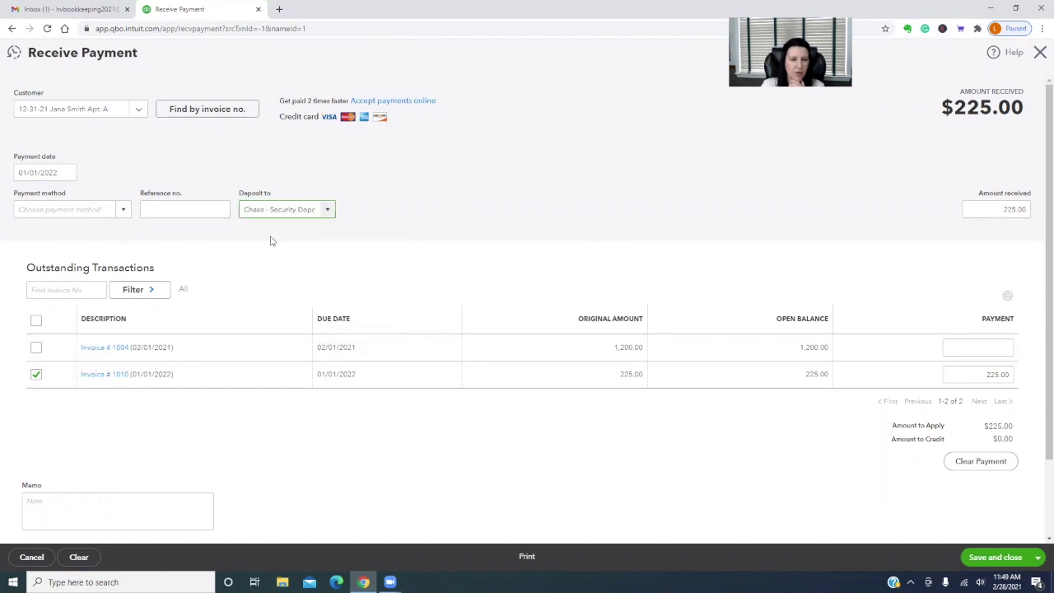
click(1013, 558)
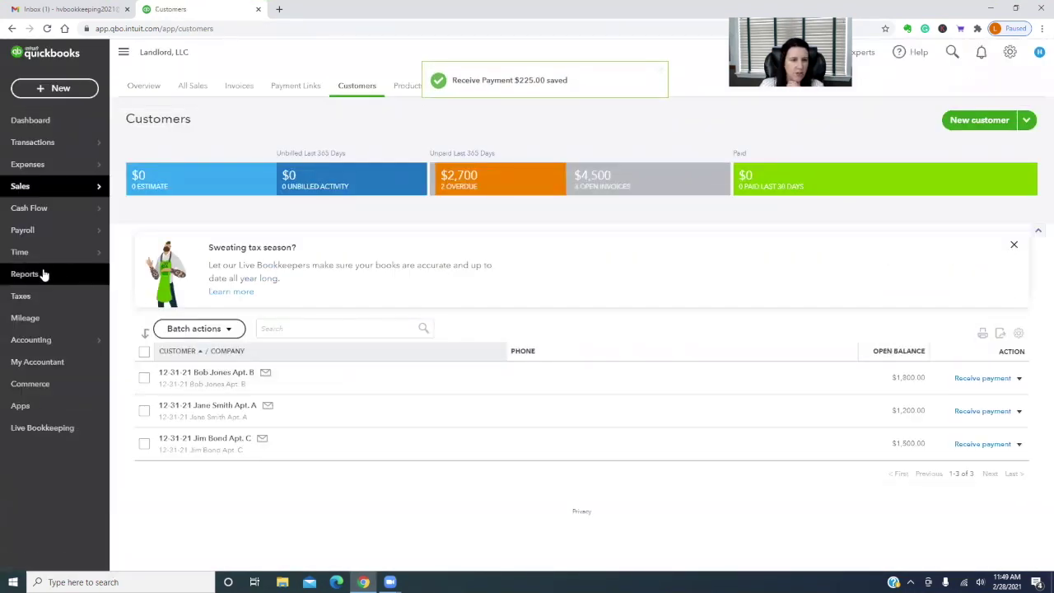
Run the Balance Sheet report with end date 2/28/2022 and scroll through the results
click(33, 277)
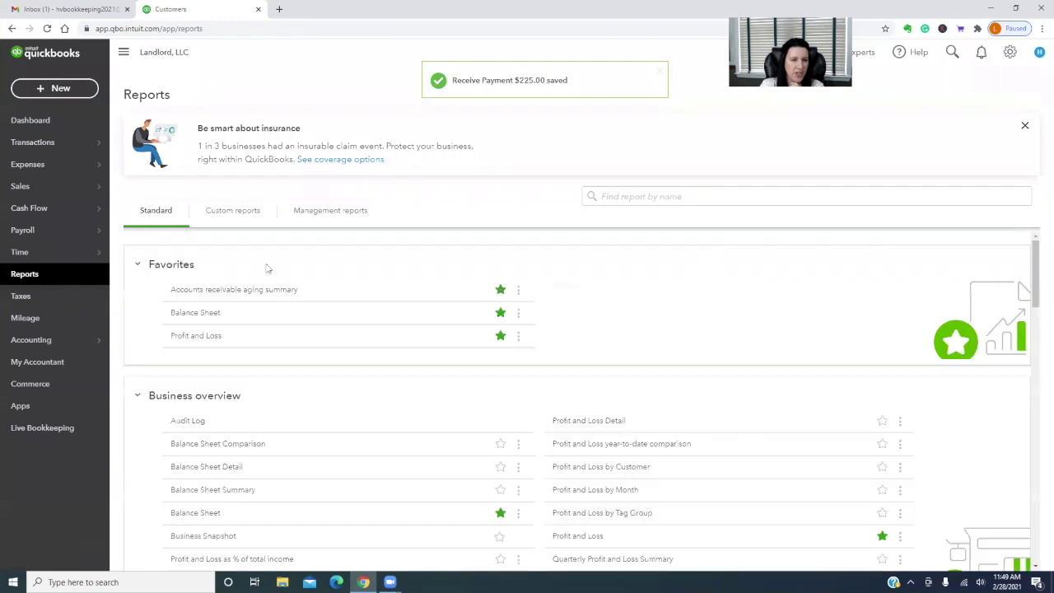
click(191, 316)
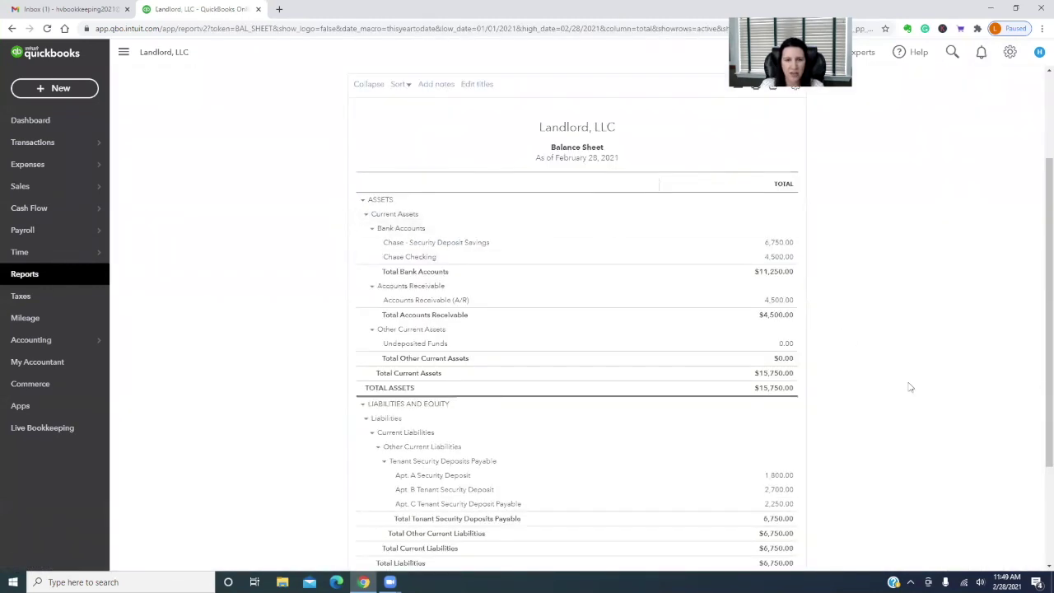
scroll(879, 352, up, 3)
click(365, 138)
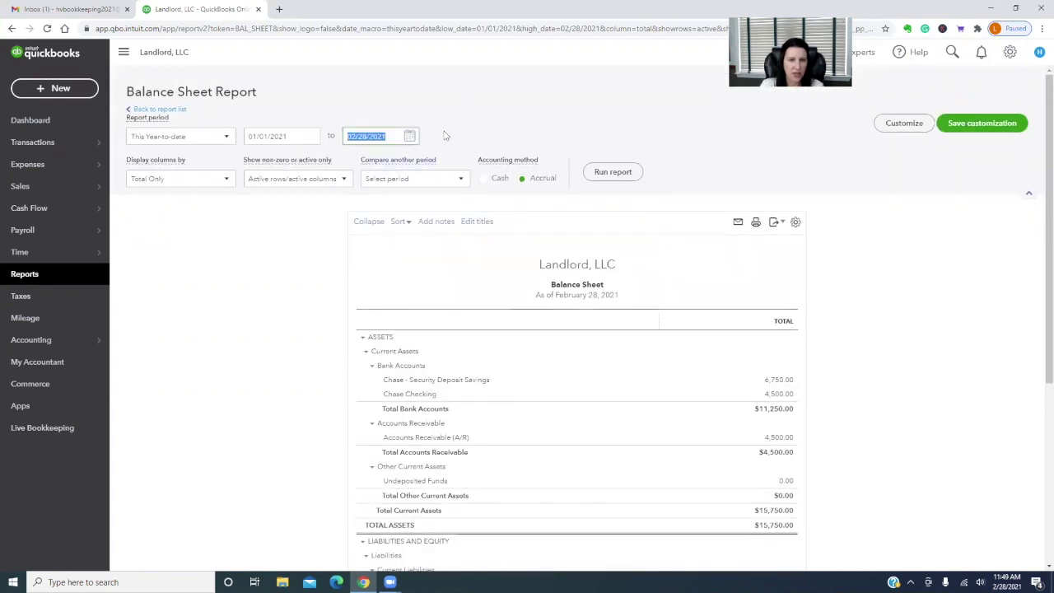
text(2/28/2022)
click(609, 172)
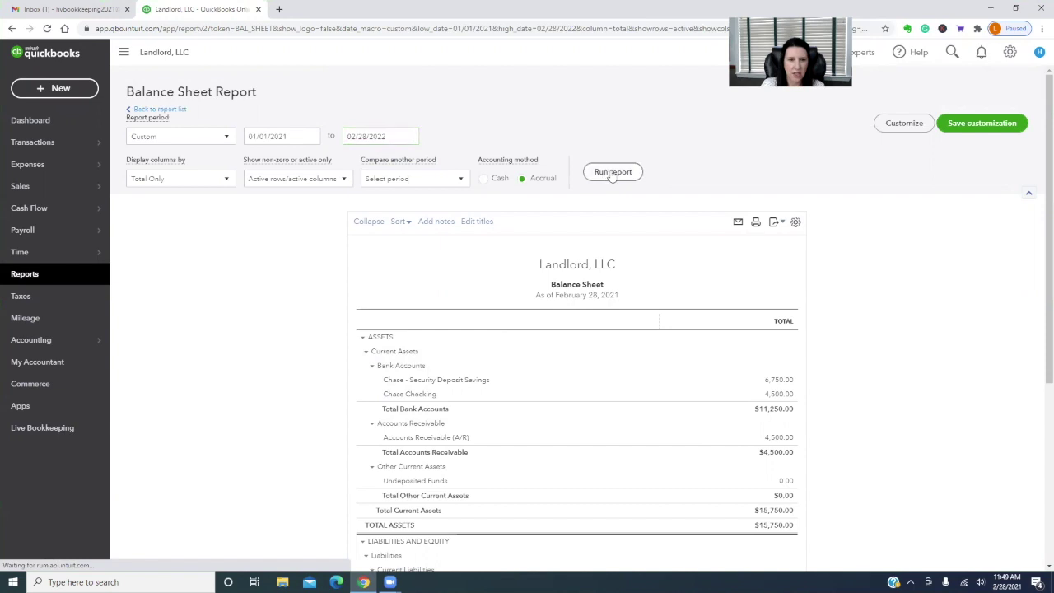
scroll(940, 324, down, 2)
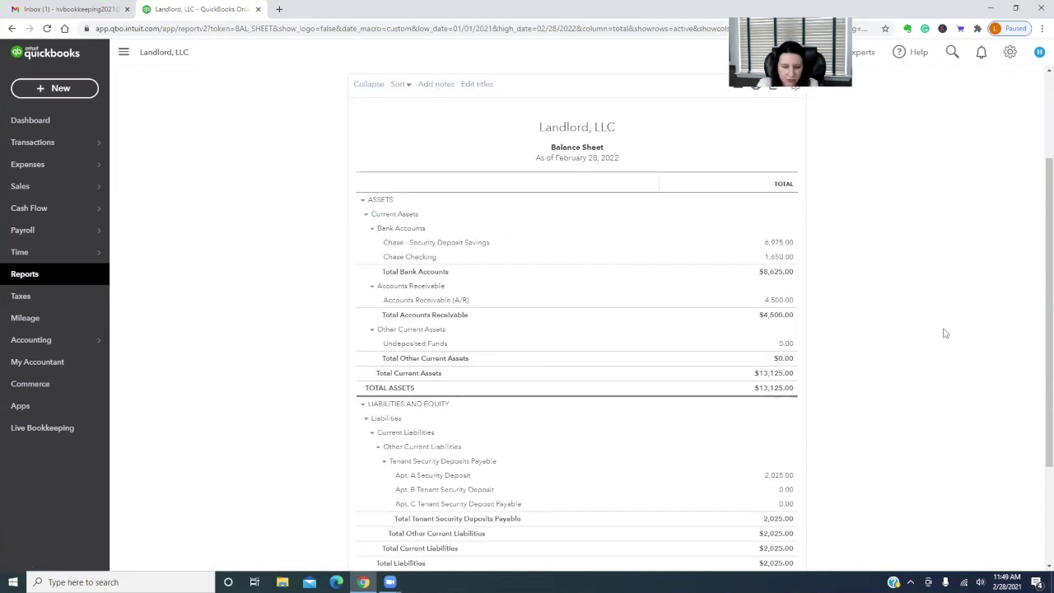
scroll(945, 332, down, 2)
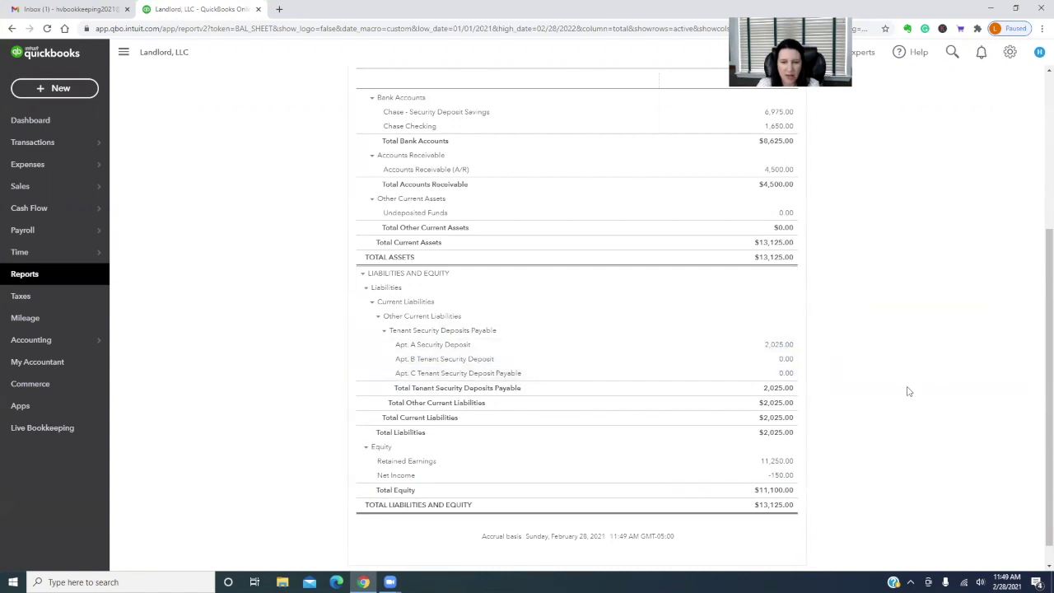
scroll(909, 391, up, 3)
scroll(909, 392, down, 2)
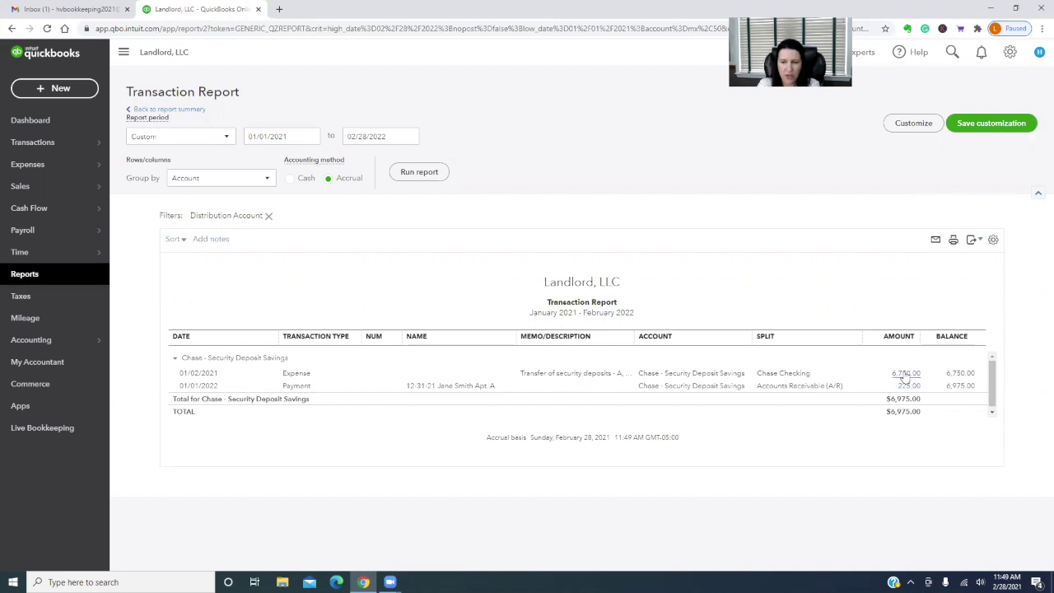
Inspect the 6,750.00 savings transfer expense, then close it back to the Transaction Report
click(904, 374)
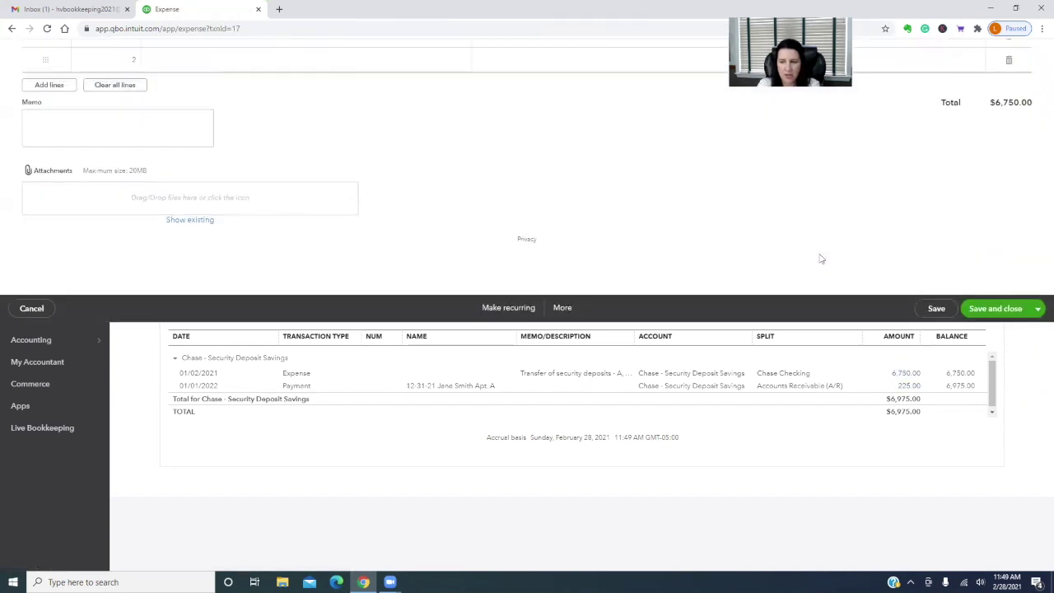
click(32, 557)
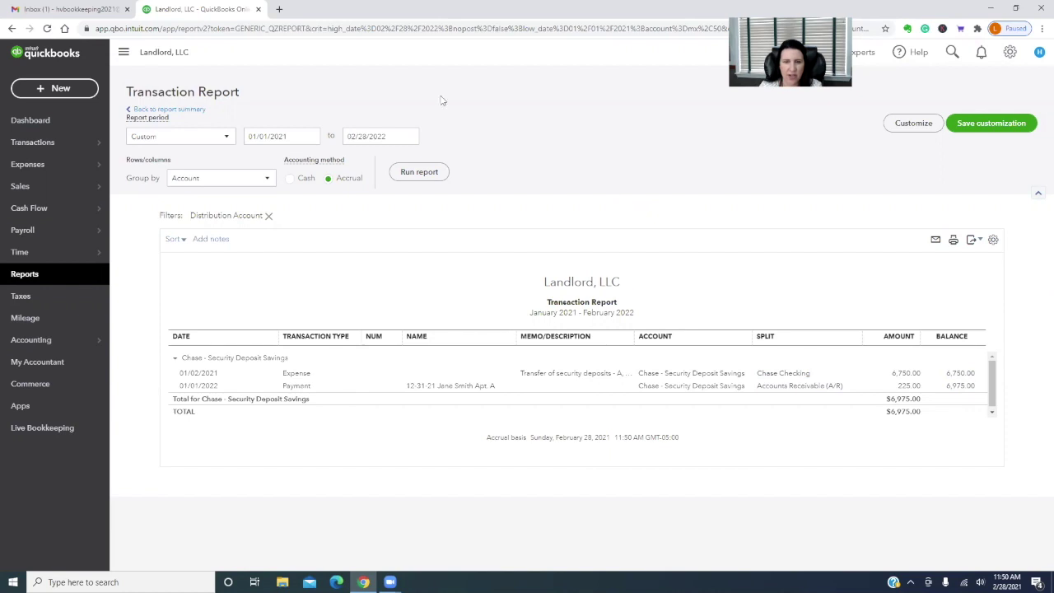
Change Apt. B's -2,000.00 deposit-return check to be paid from Chase - Security Deposit Savings
click(161, 108)
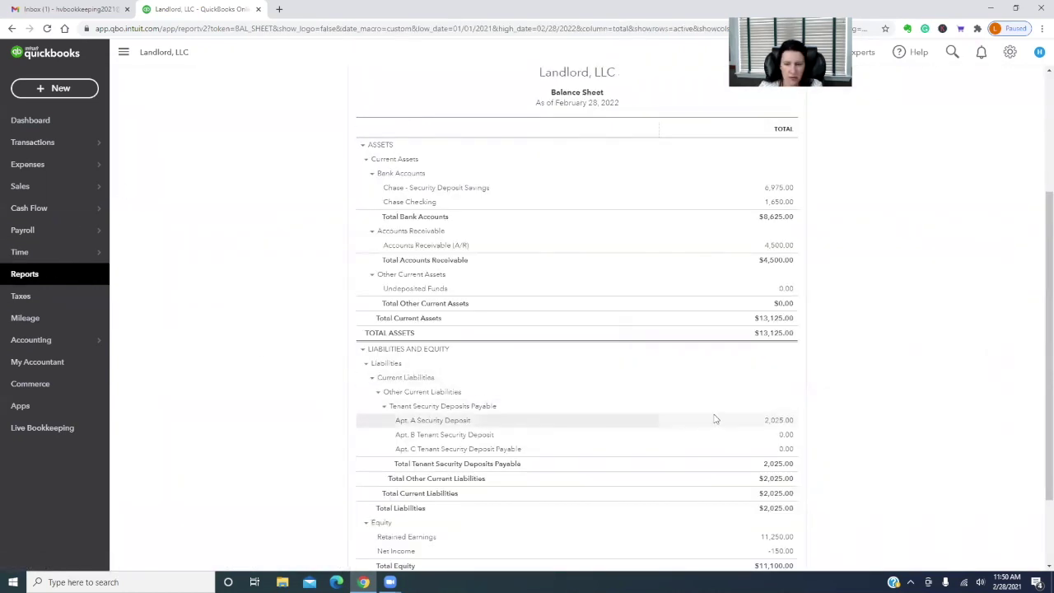
click(787, 436)
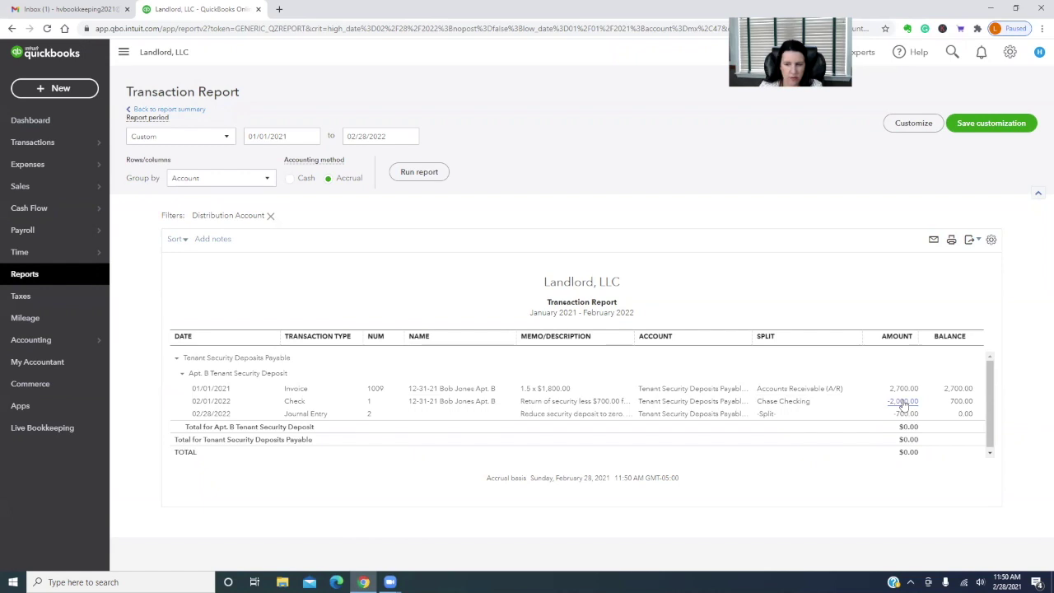
click(903, 403)
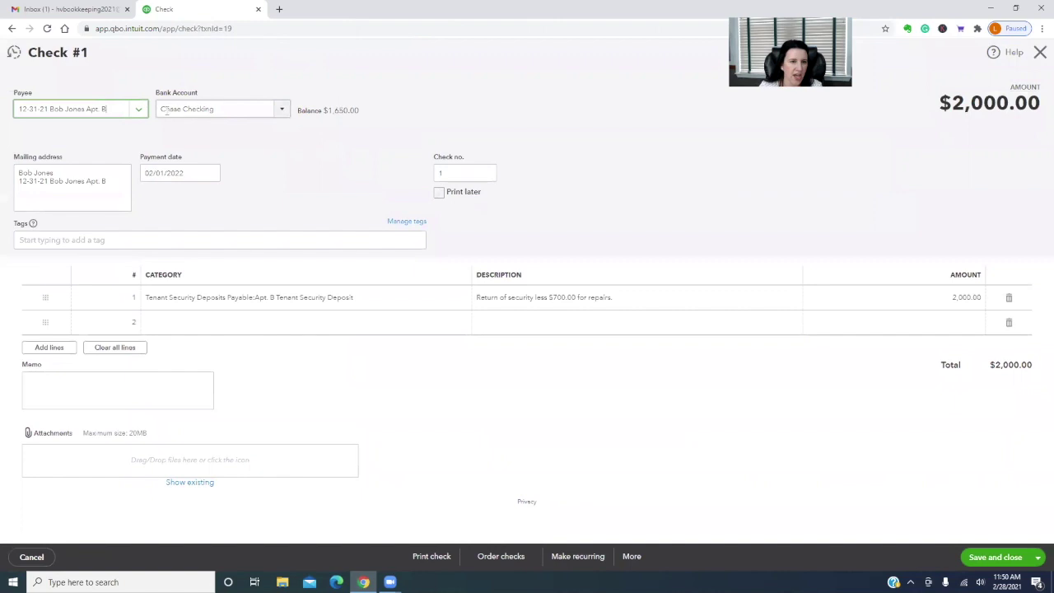
click(278, 109)
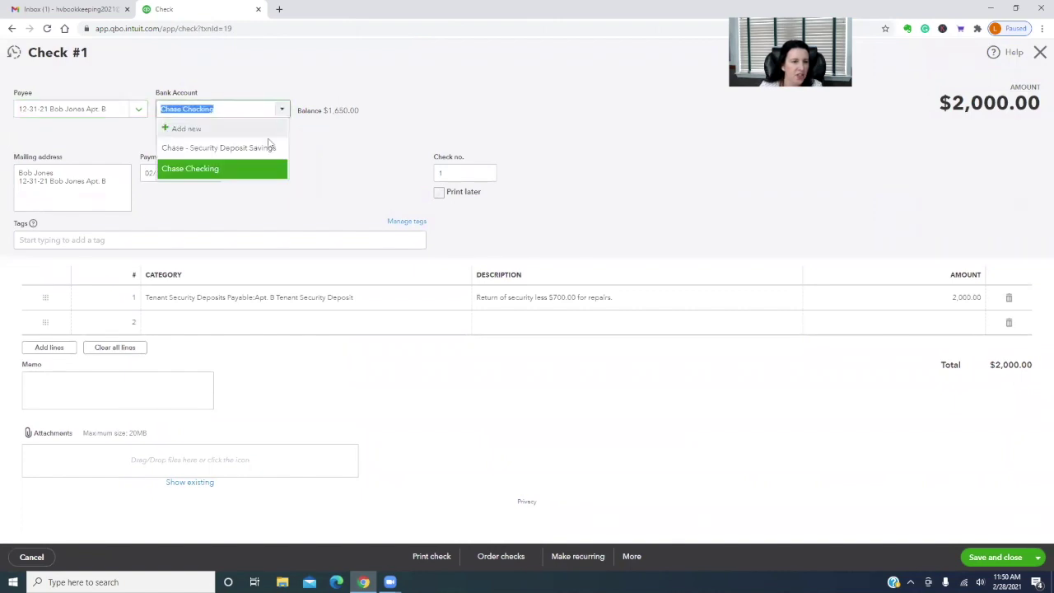
click(266, 146)
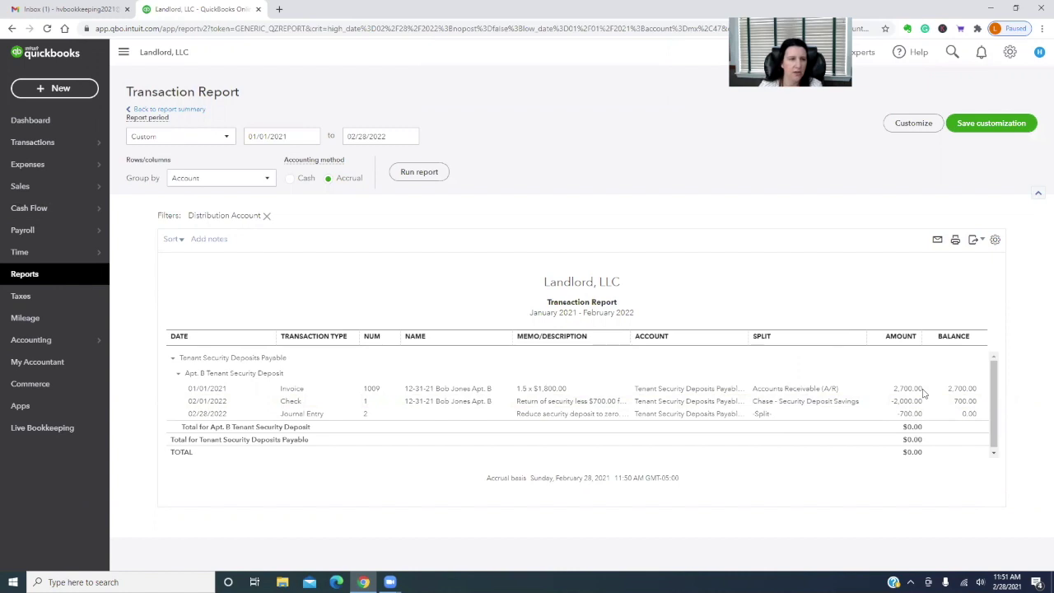
Start a new expense dated 02/01/2022 paid from Chase - Security Deposit Savings
click(51, 85)
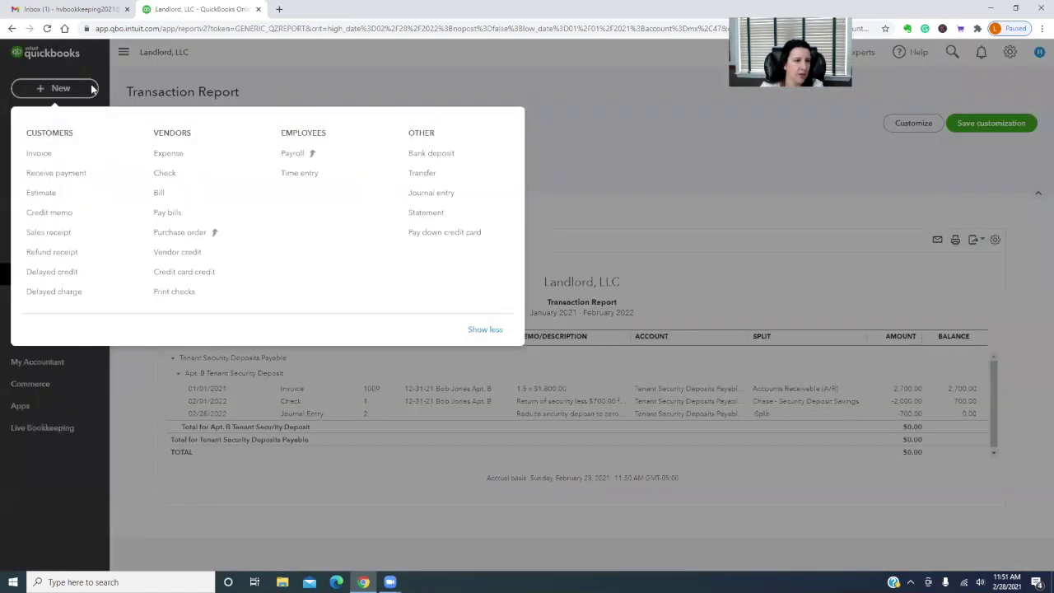
click(169, 155)
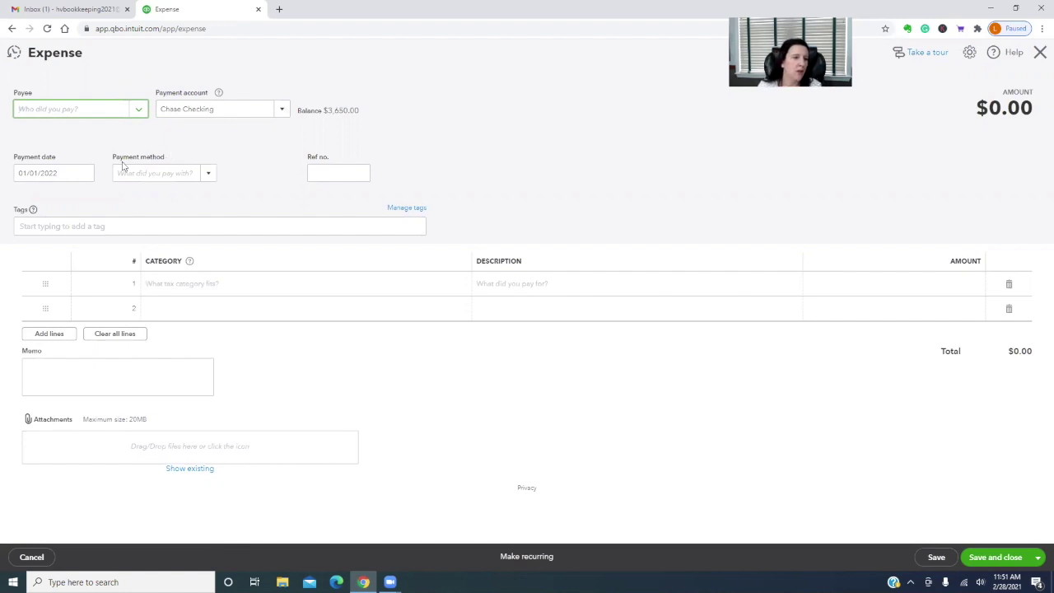
click(83, 174)
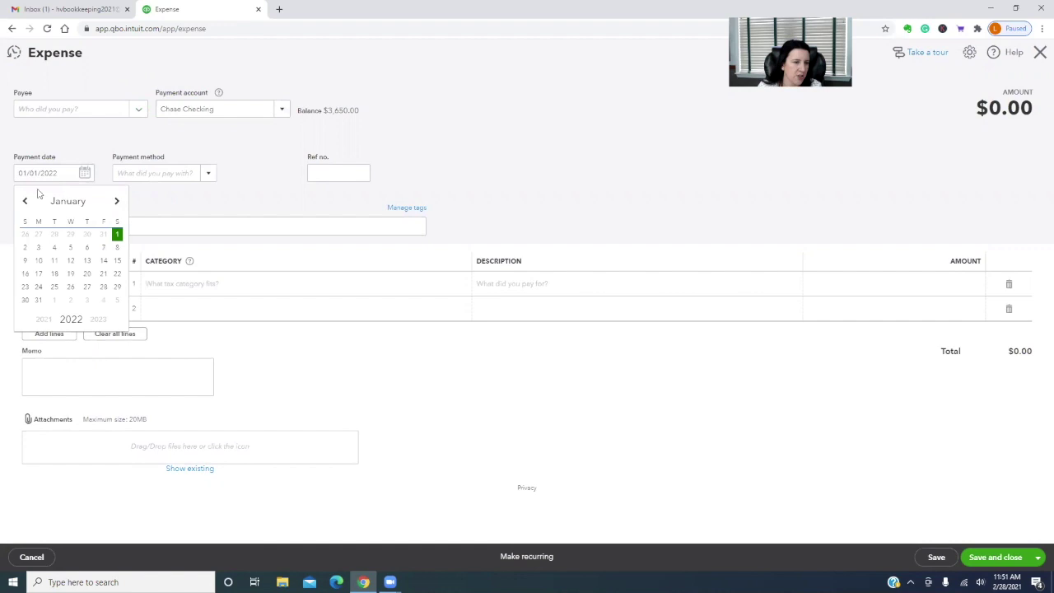
drag(58, 172, 1, 176)
text(2/1/)
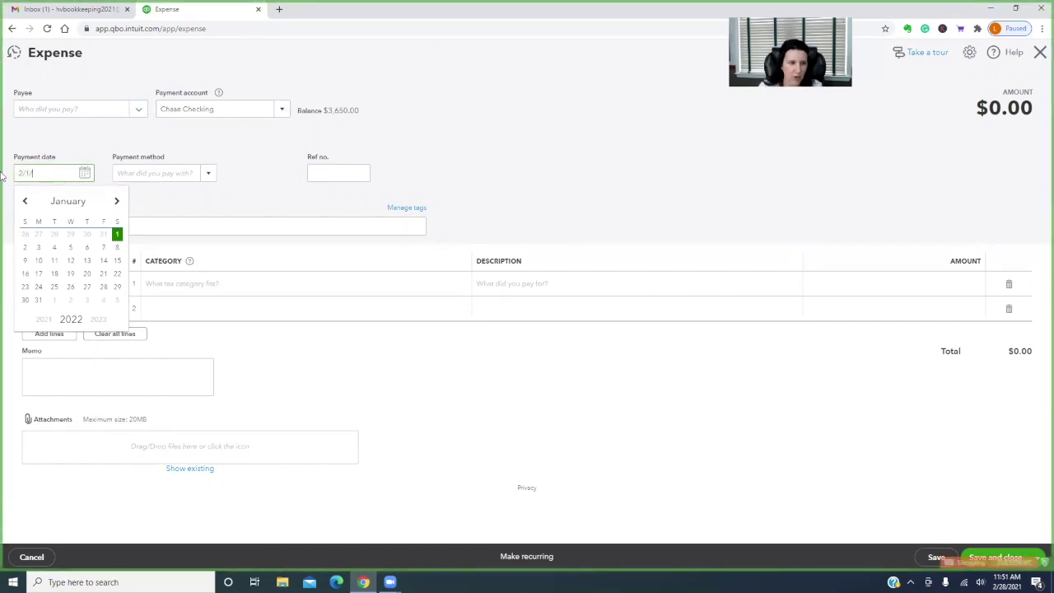
click(265, 173)
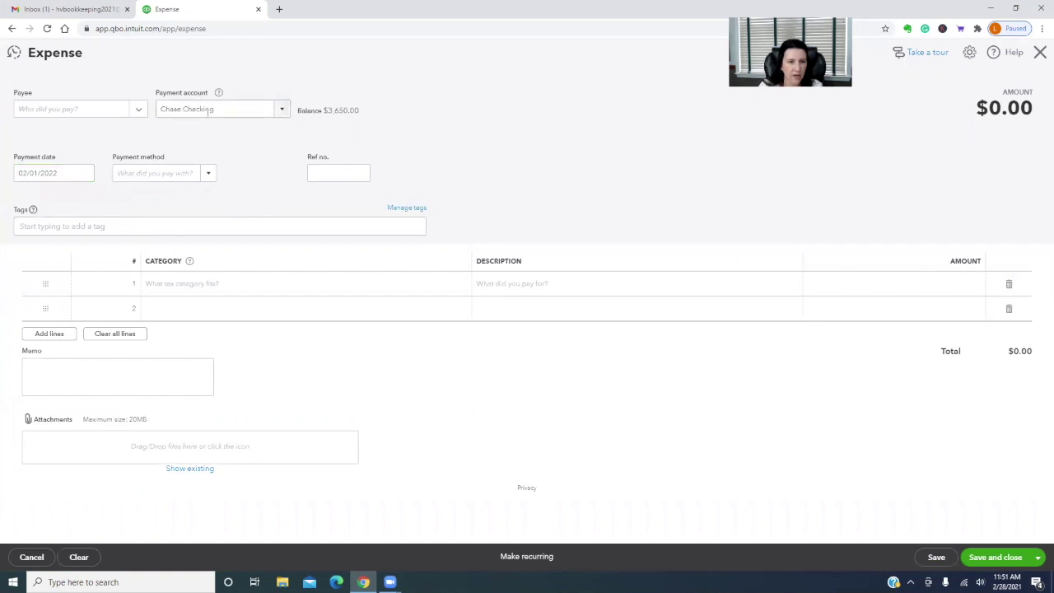
click(272, 108)
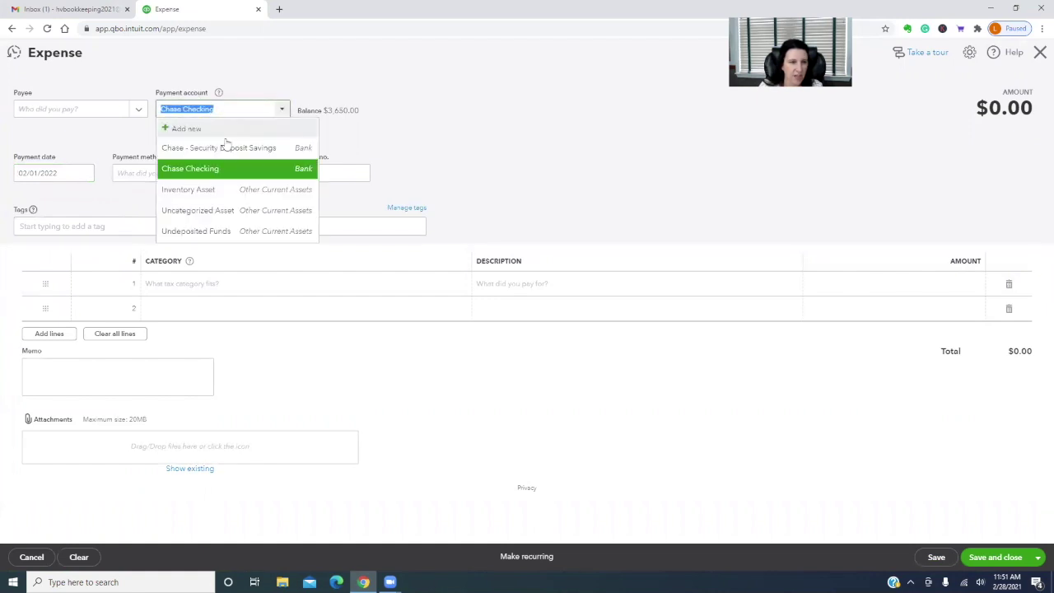
click(225, 145)
Categorise the line to Chase Checking, describe it as 'Transfer of security deposit forfeited…', and save
click(263, 283)
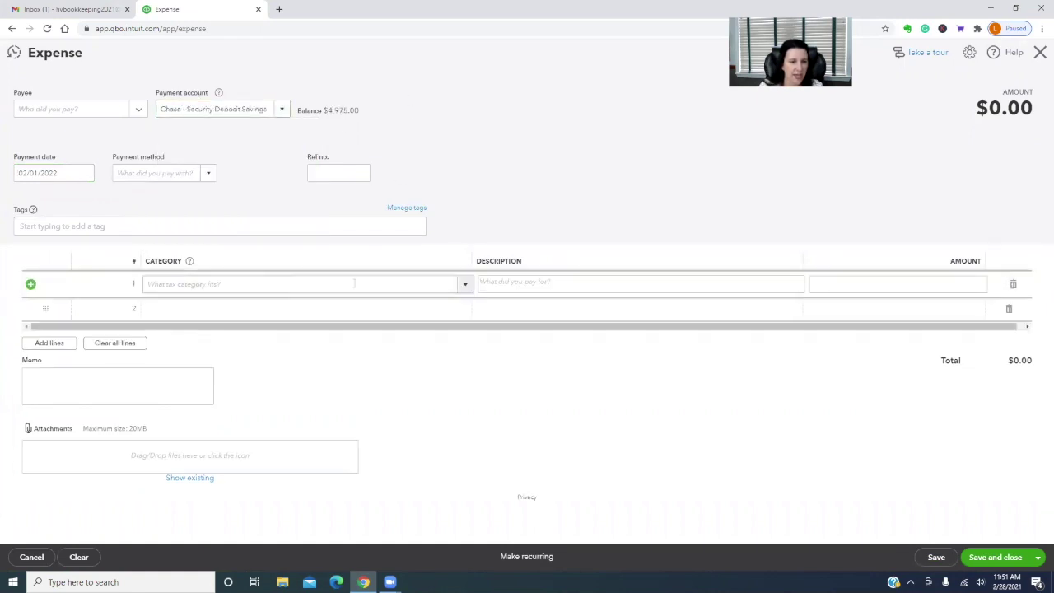
click(466, 286)
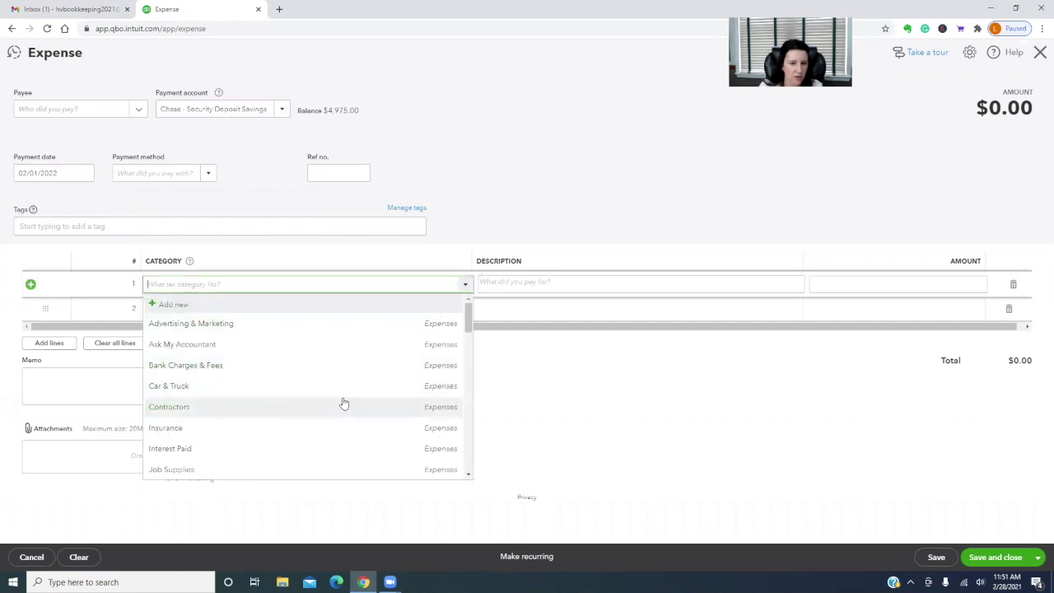
scroll(342, 402, down, 10)
scroll(343, 399, down, 3)
scroll(294, 399, up, 2)
click(235, 406)
click(517, 280)
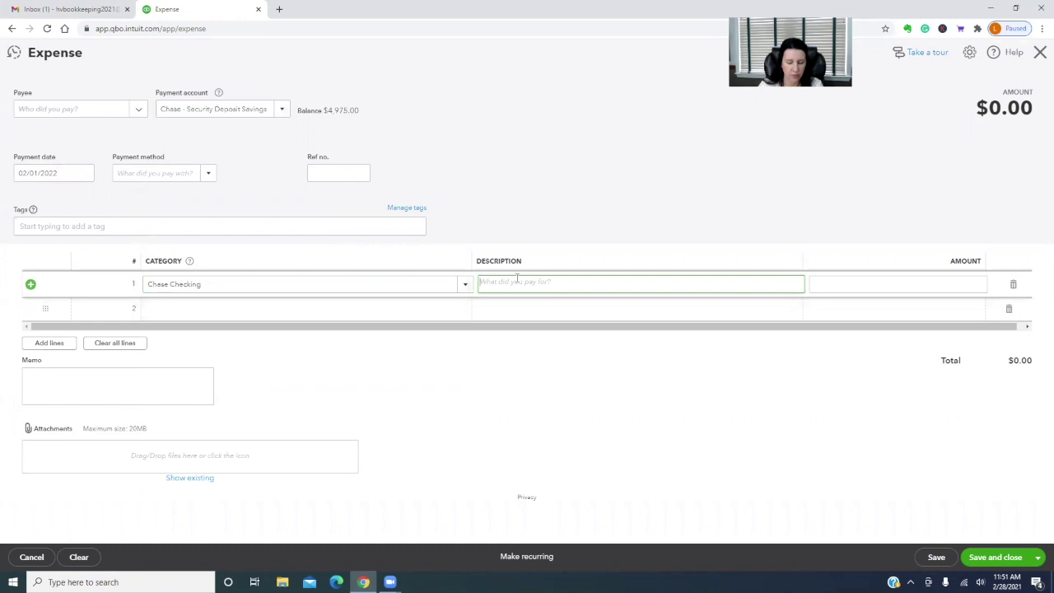
text(Transfer of security de)
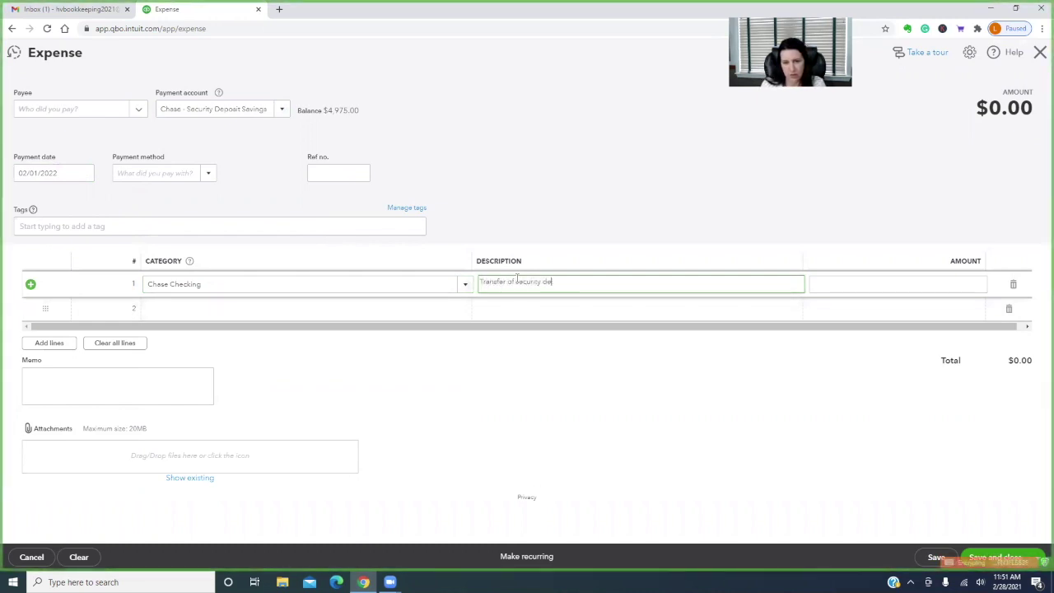
text(posit forfeited by tenant.)
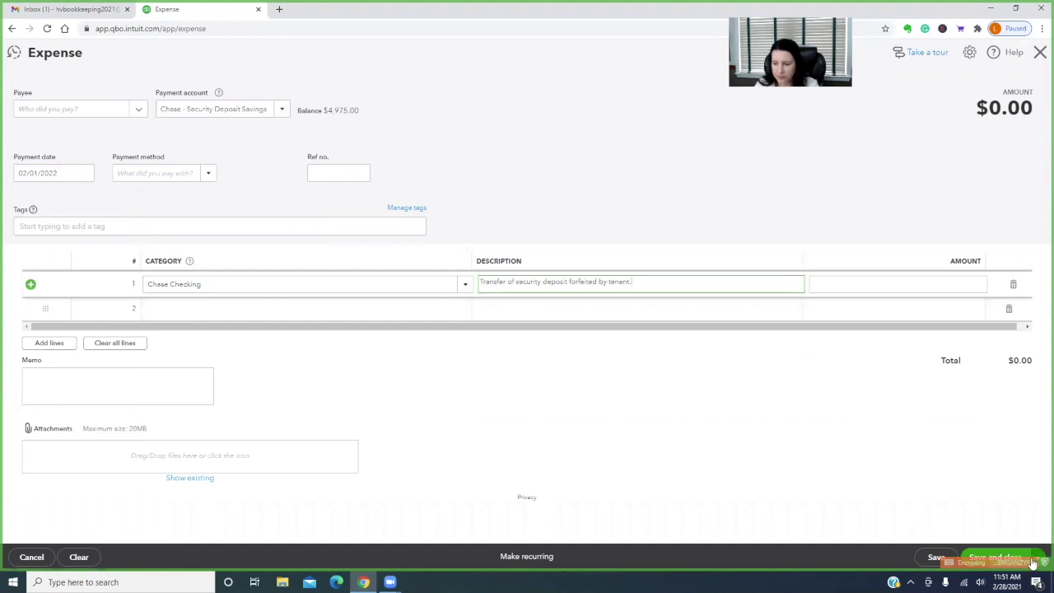
click(995, 558)
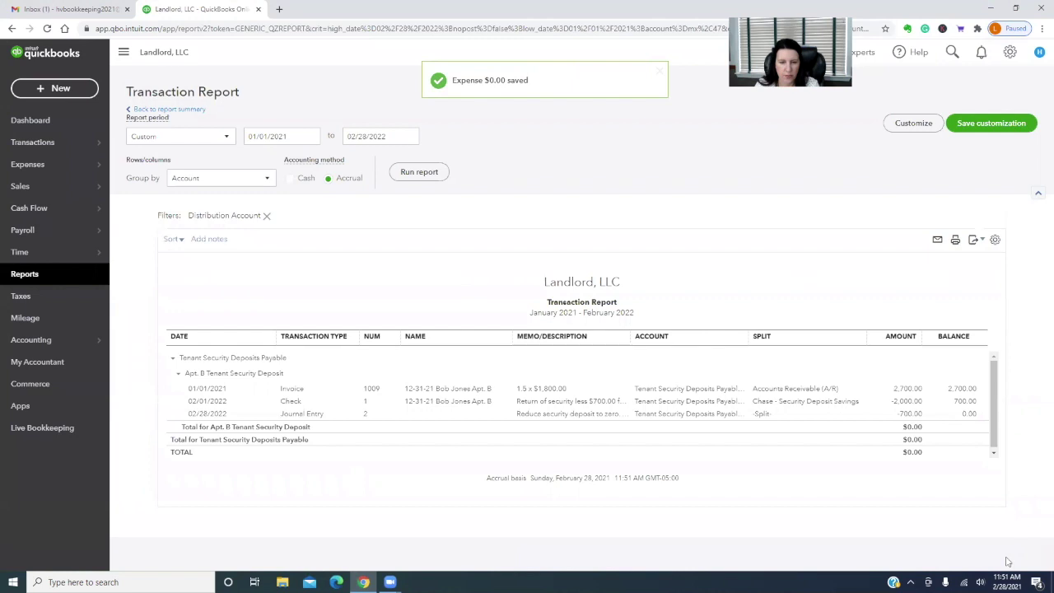
Move between the balance sheet and the security deposit transaction list, then bring up + New
click(173, 109)
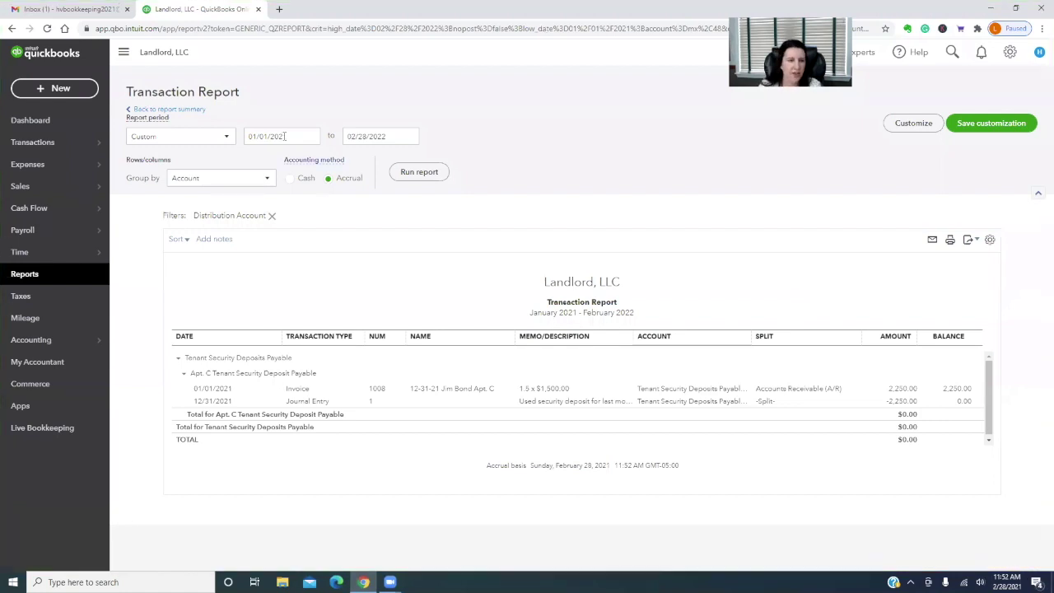
click(187, 110)
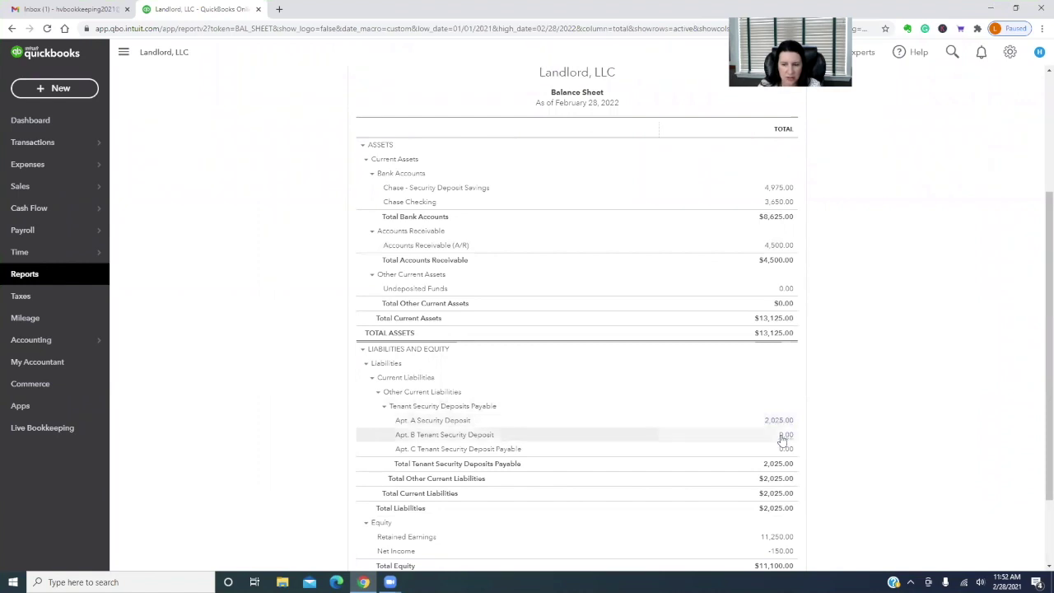
click(785, 434)
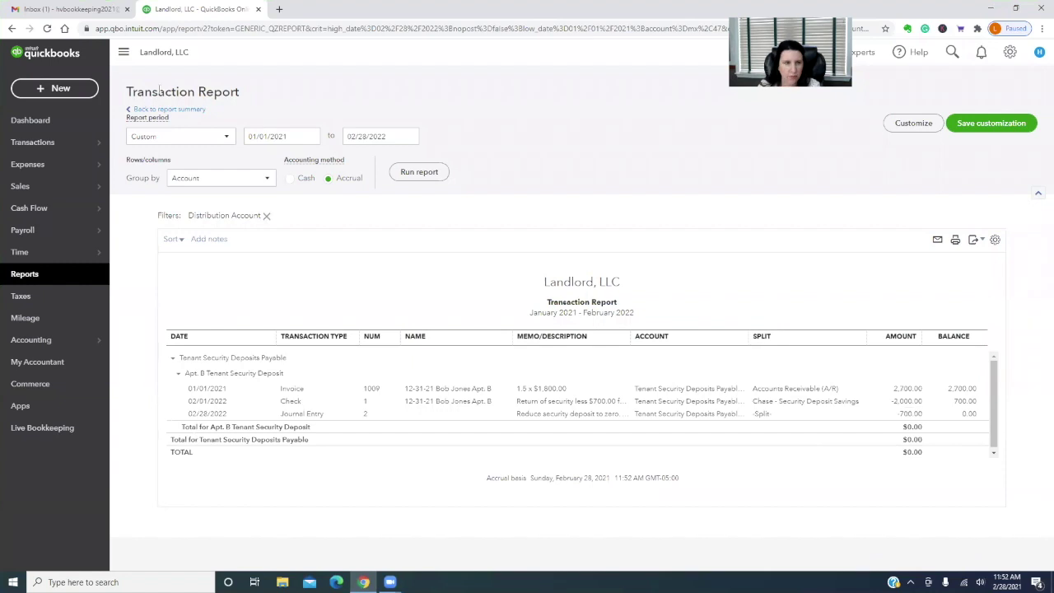
click(161, 109)
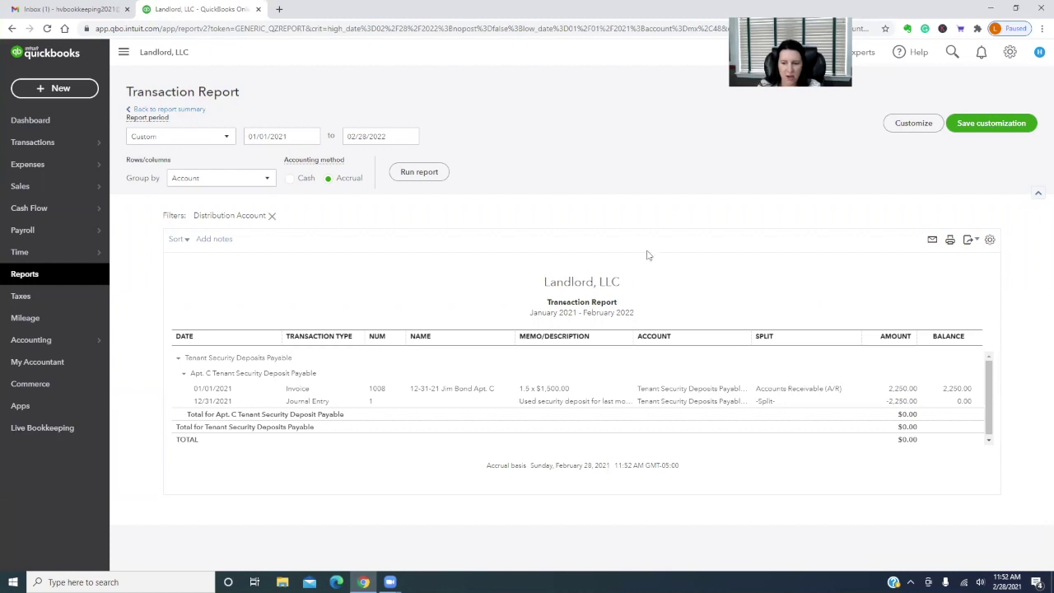
click(52, 89)
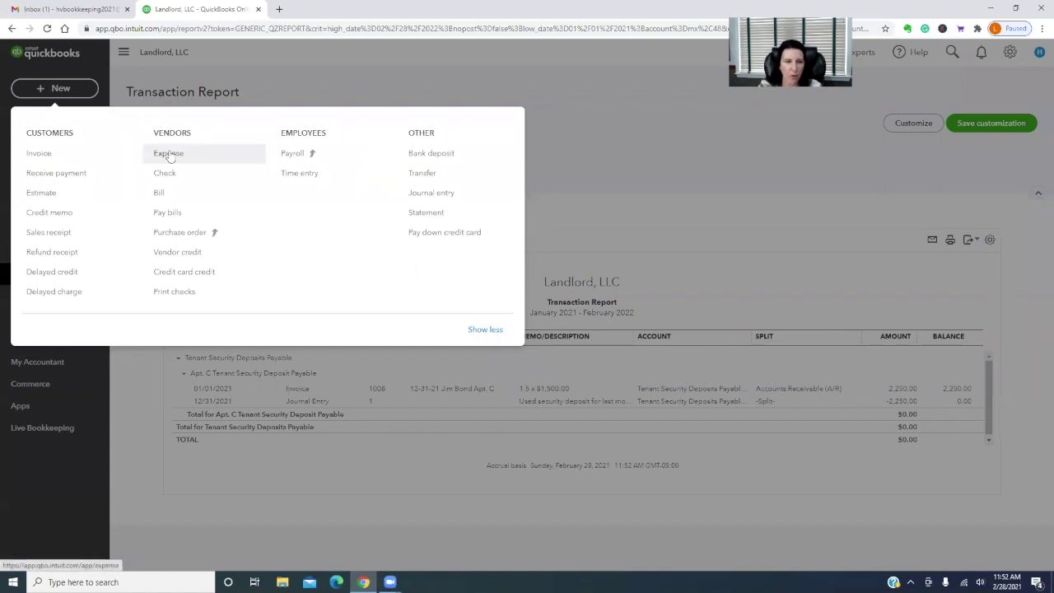
Create a new expense dated January 3, 2022
click(168, 155)
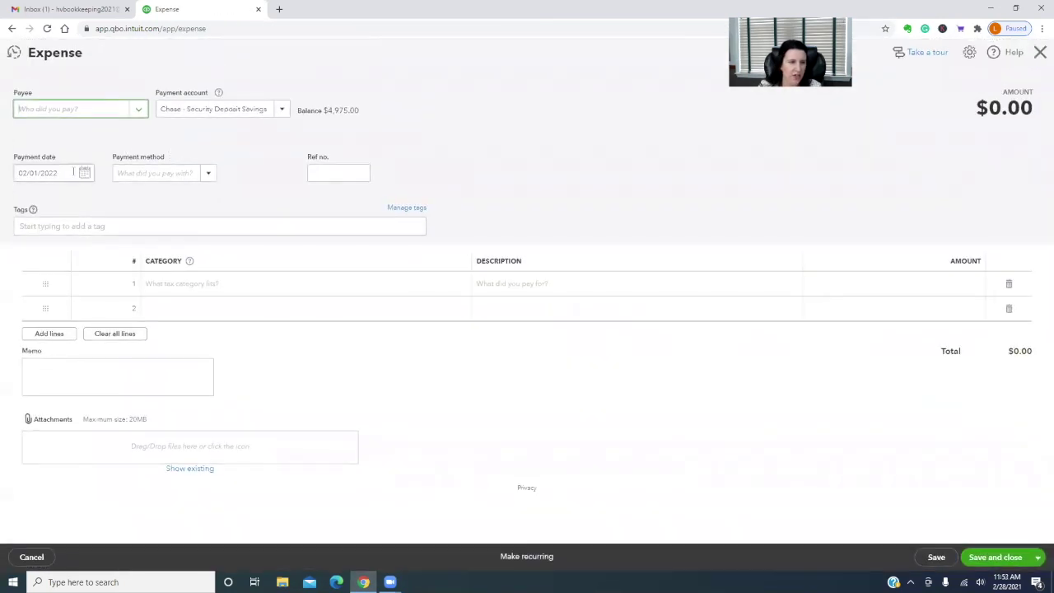
click(83, 174)
click(28, 203)
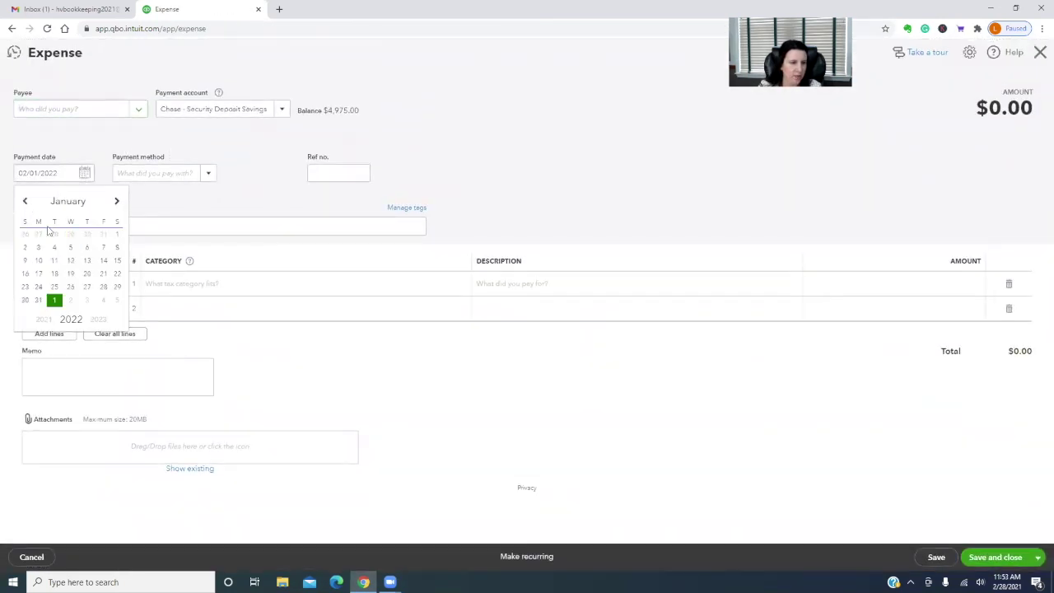
click(39, 248)
Add a Chase Checking line of 2,250.00 described 'Apt C. - Used security deposit for last month's rent.' and save
click(208, 284)
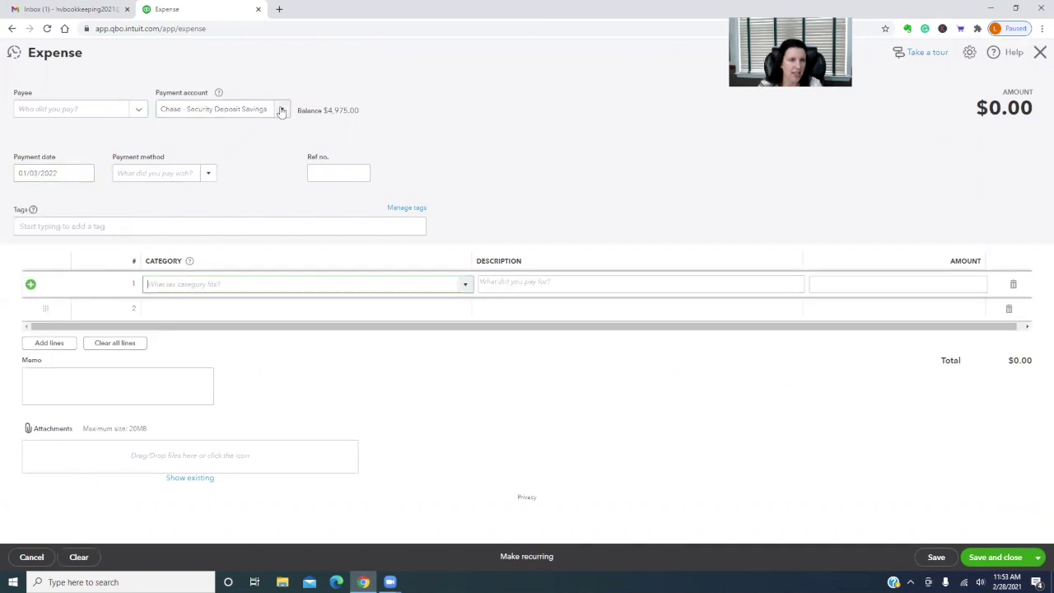
click(228, 282)
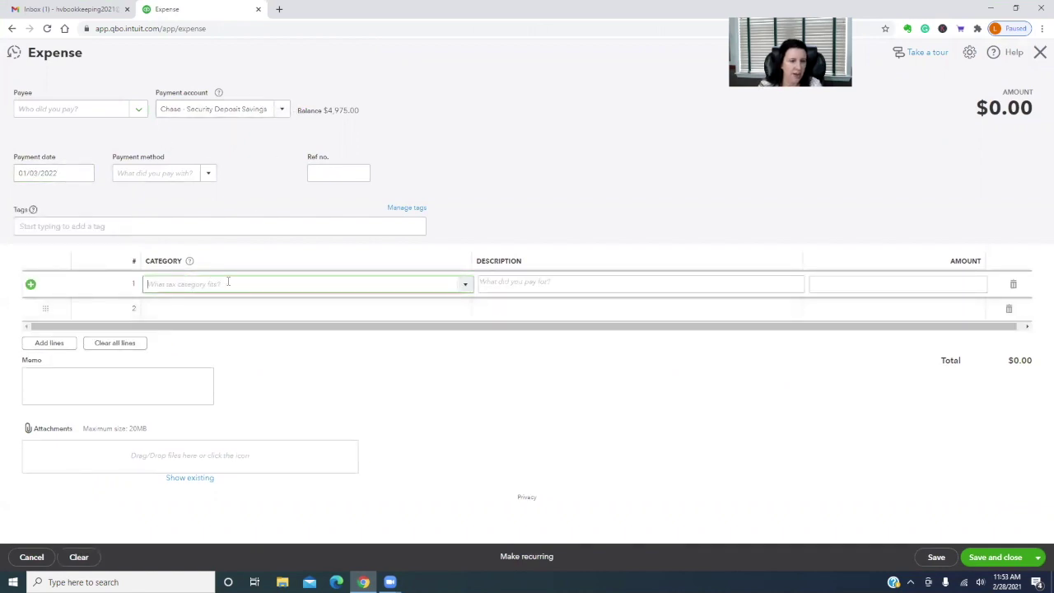
click(464, 285)
scroll(348, 384, down, 2)
scroll(348, 384, down, 5)
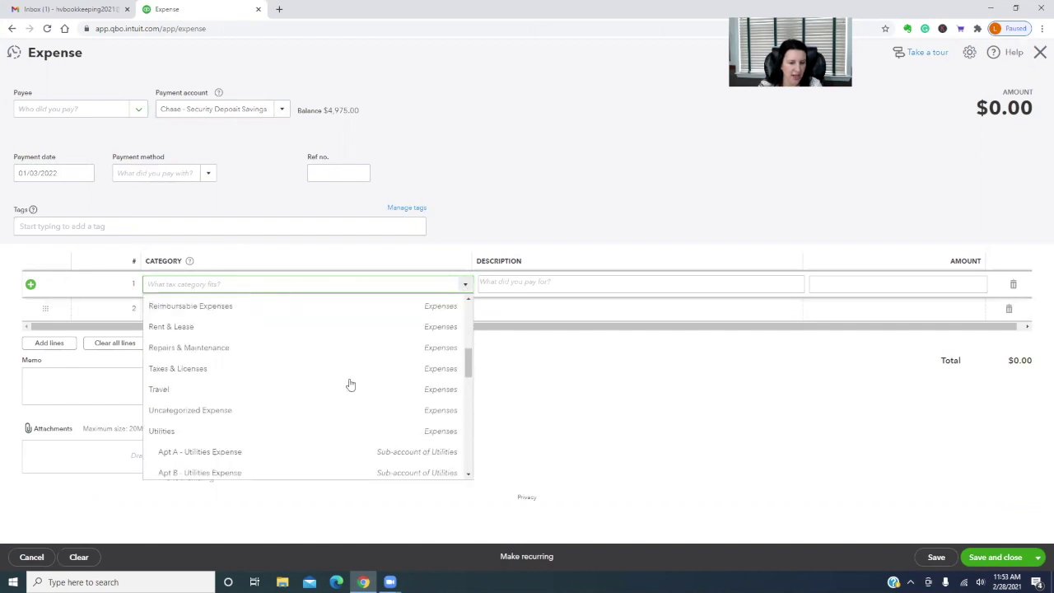
click(248, 405)
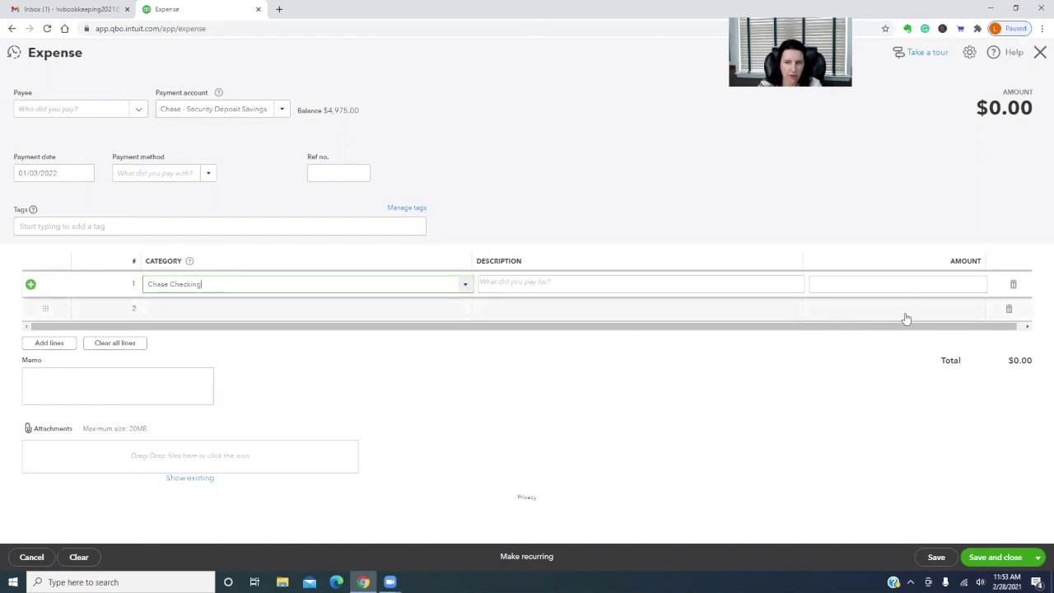
click(952, 284)
text(2250)
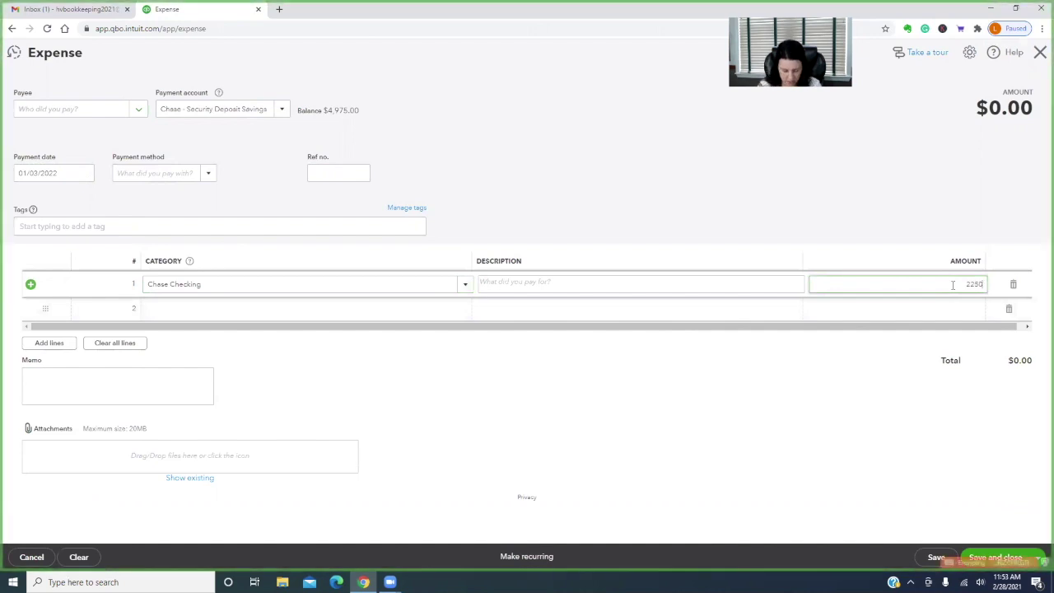
key(Tab)
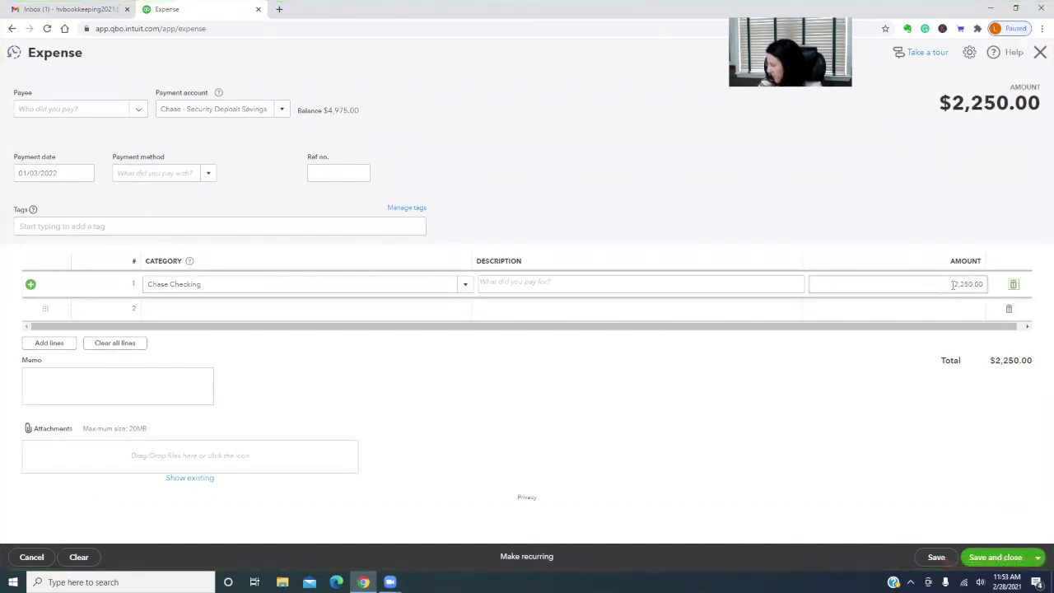
click(517, 280)
text(Apt C)
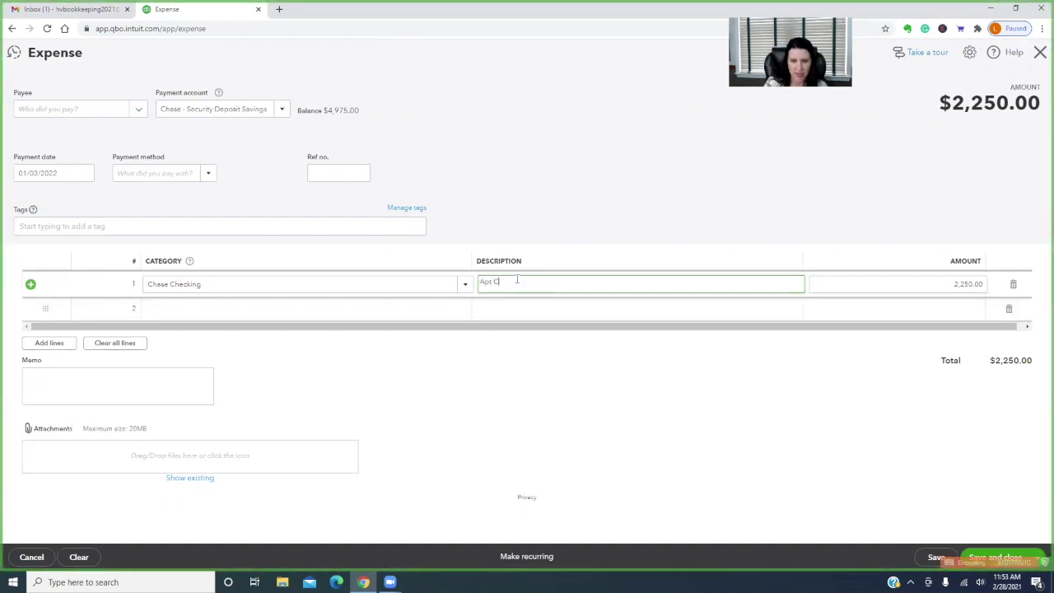
text(. - Used security deposit for last month's rent)
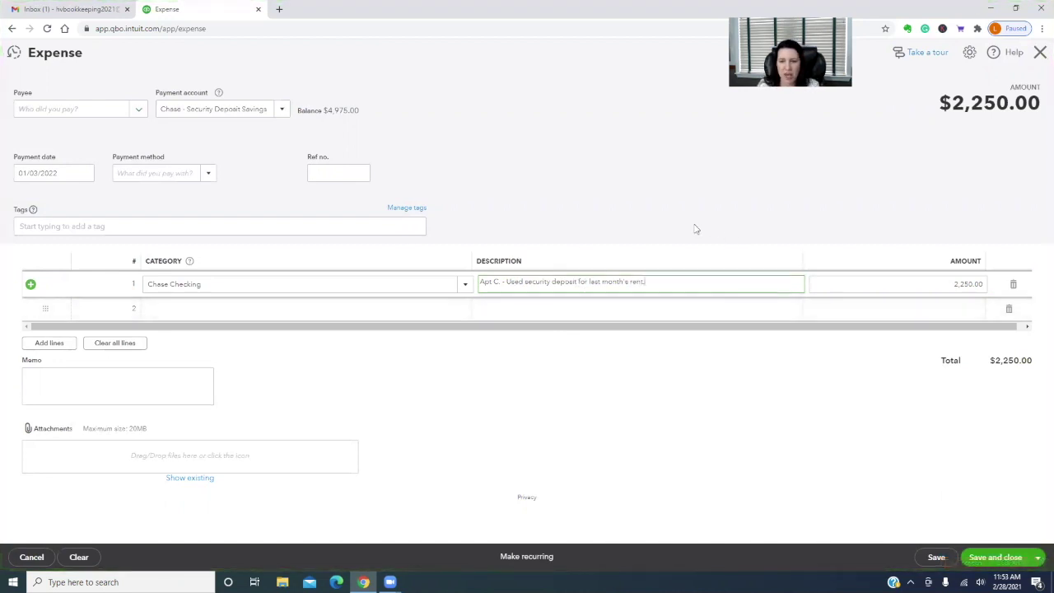
text(.)
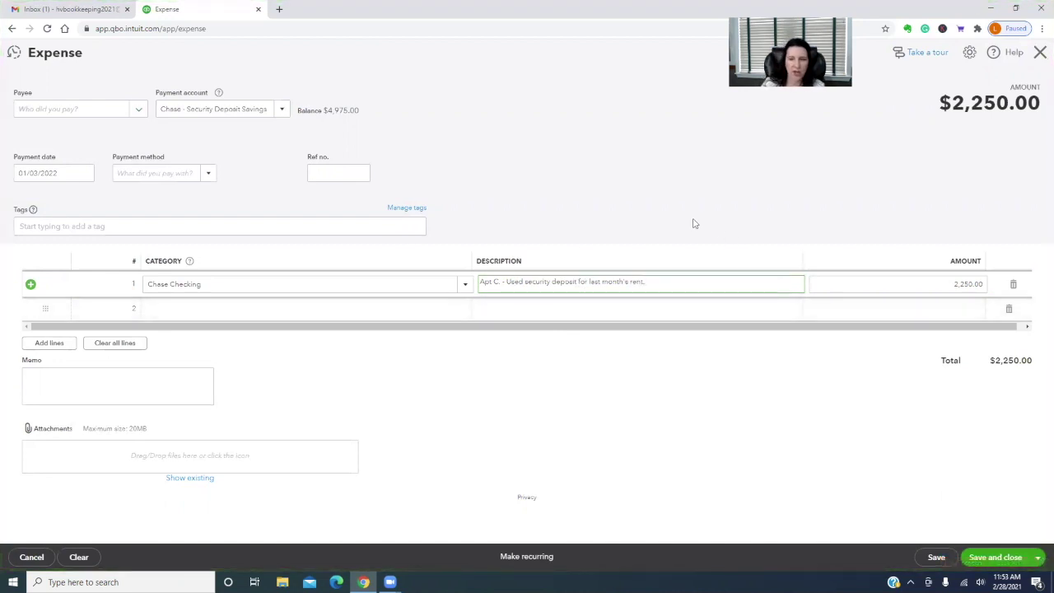
click(998, 558)
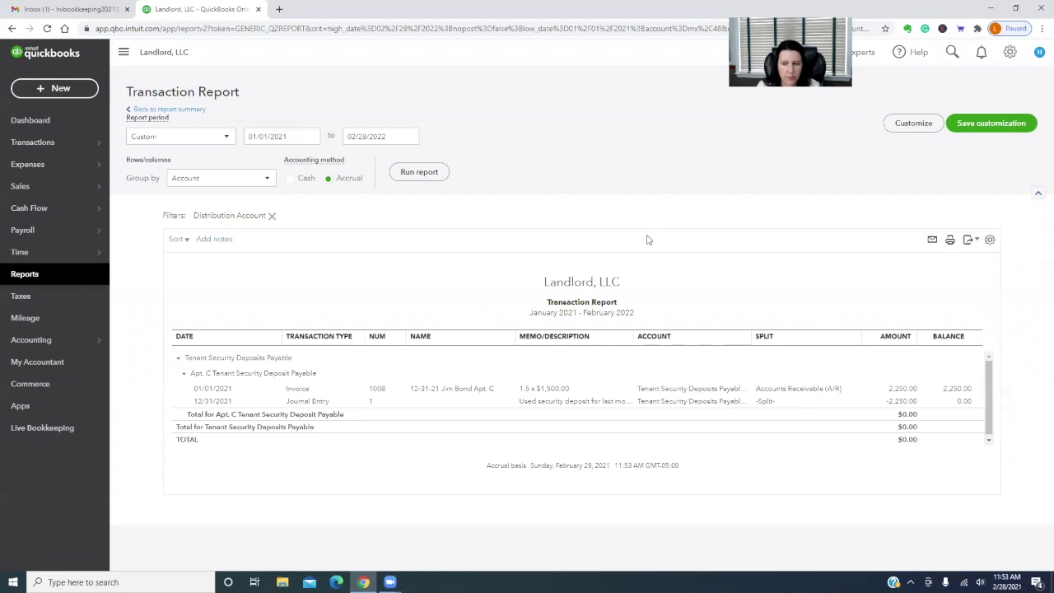
Check the balance sheet summary and the Apt. B -700.00 journal entry, then bring up + New
click(165, 108)
scroll(671, 370, down, 3)
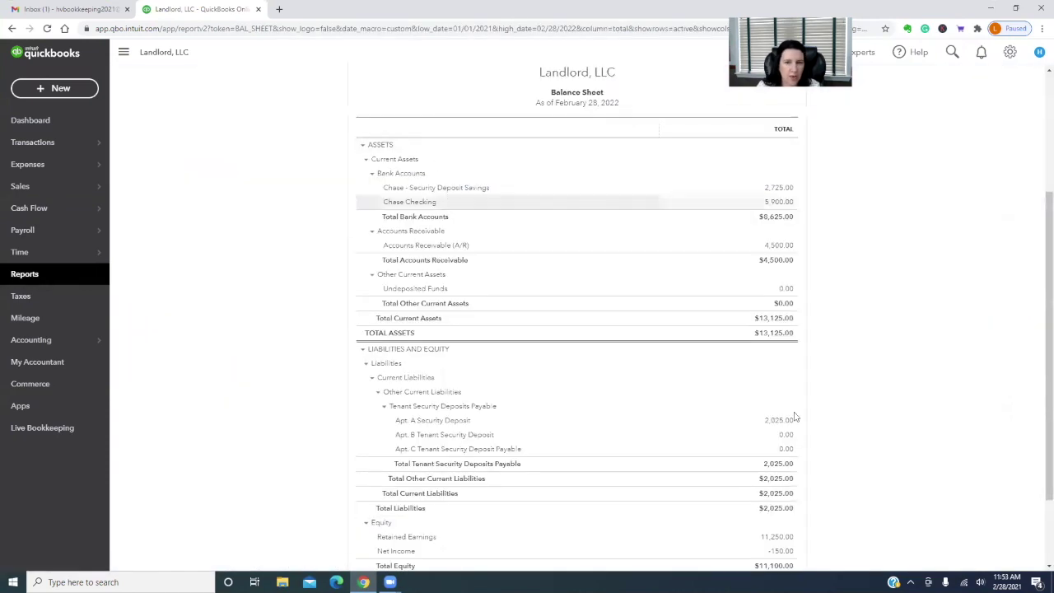
scroll(957, 449, up, 1)
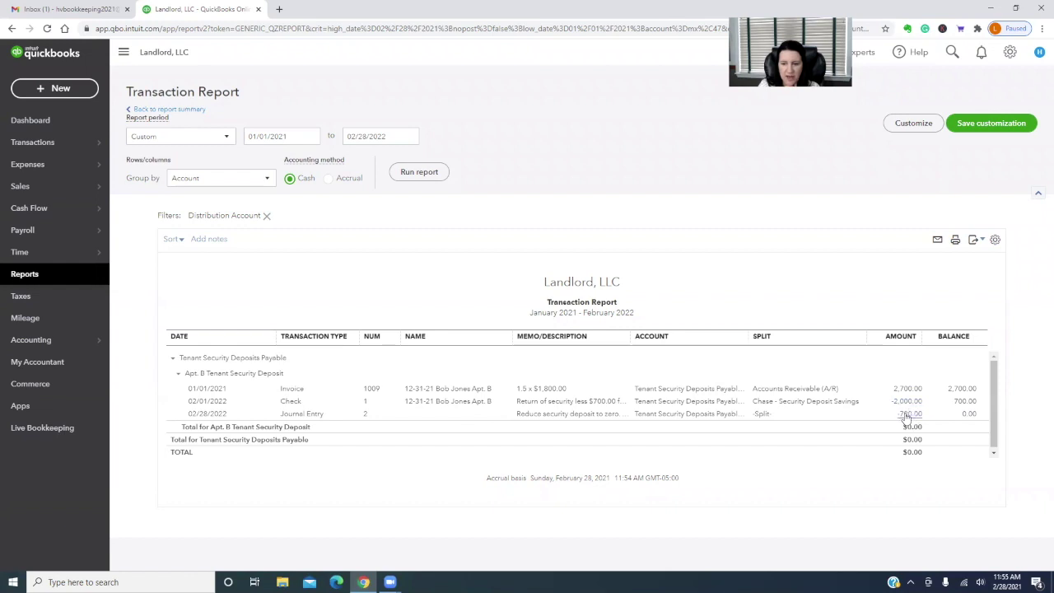
click(911, 414)
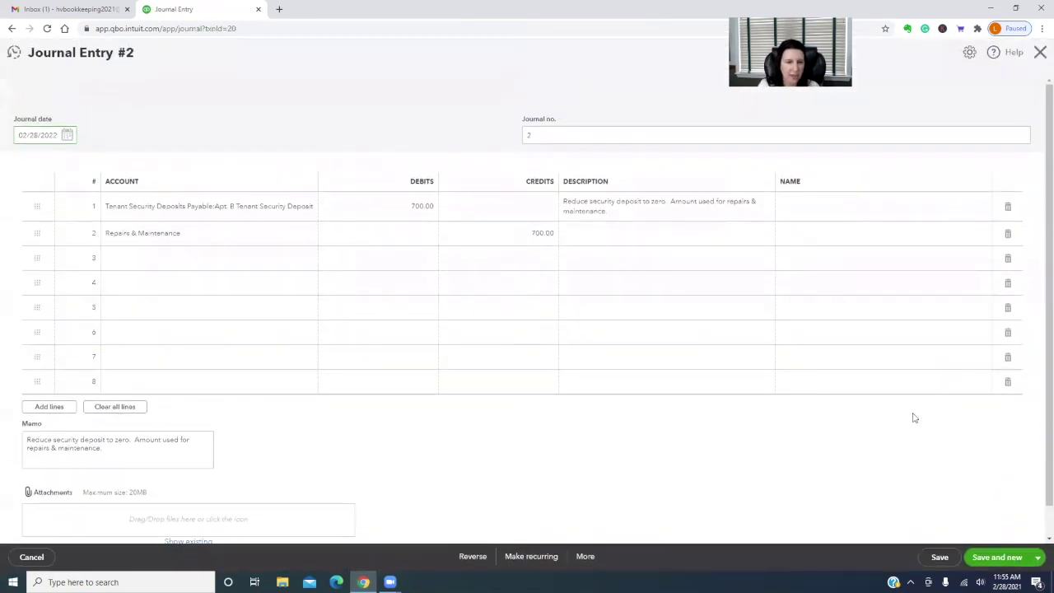
click(31, 556)
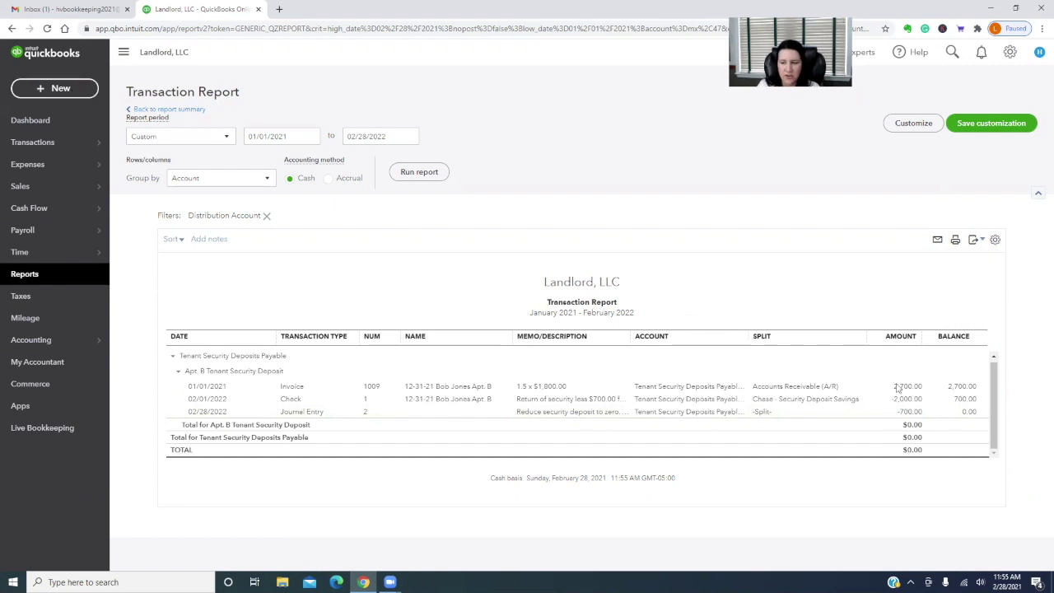
click(45, 91)
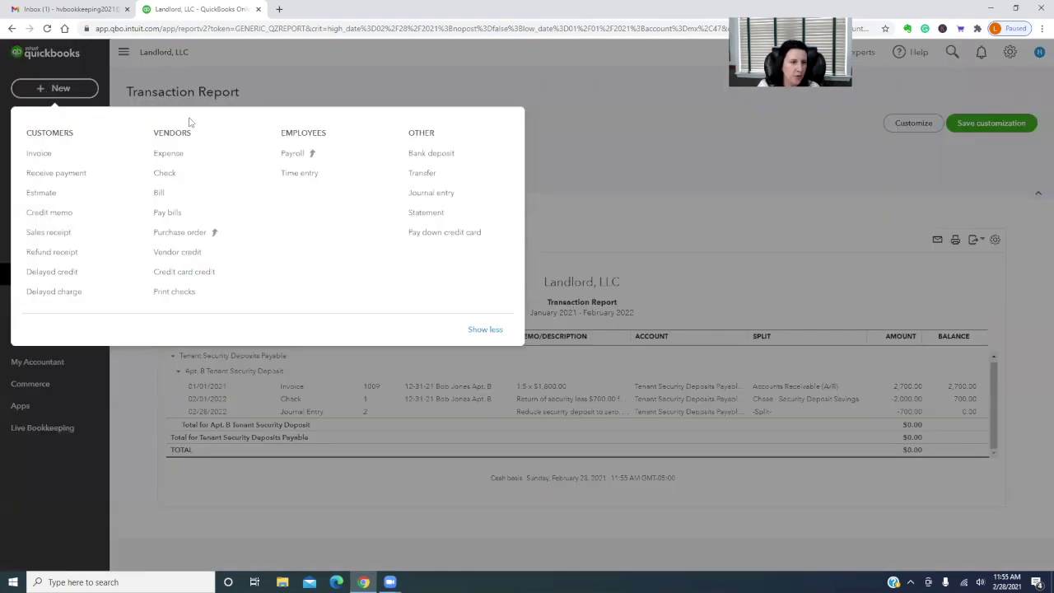
Save a 2/28/2022 expense categorised to Chase Checking for 700.00
click(186, 154)
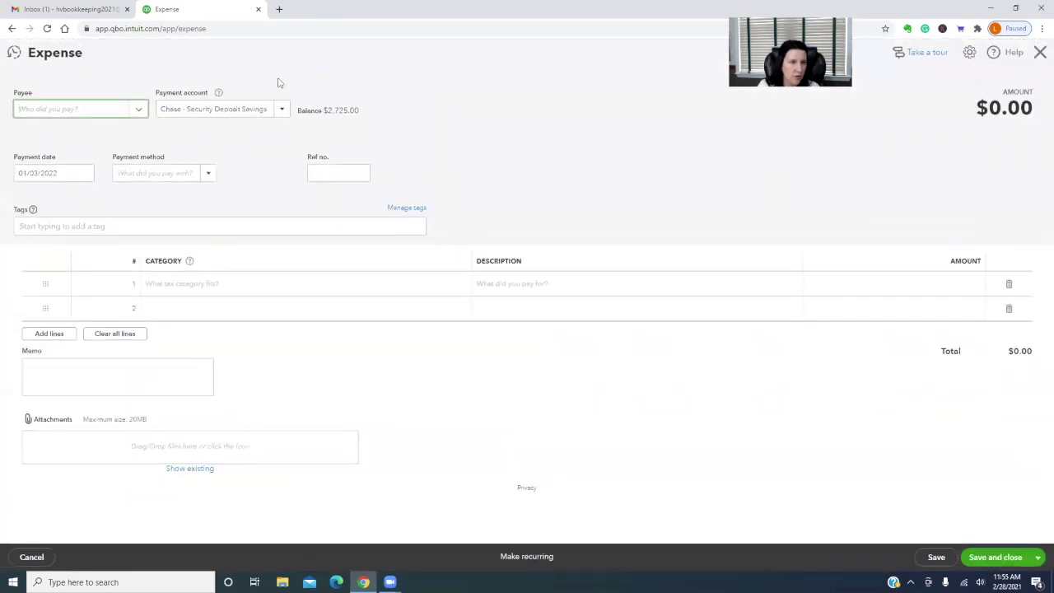
click(50, 173)
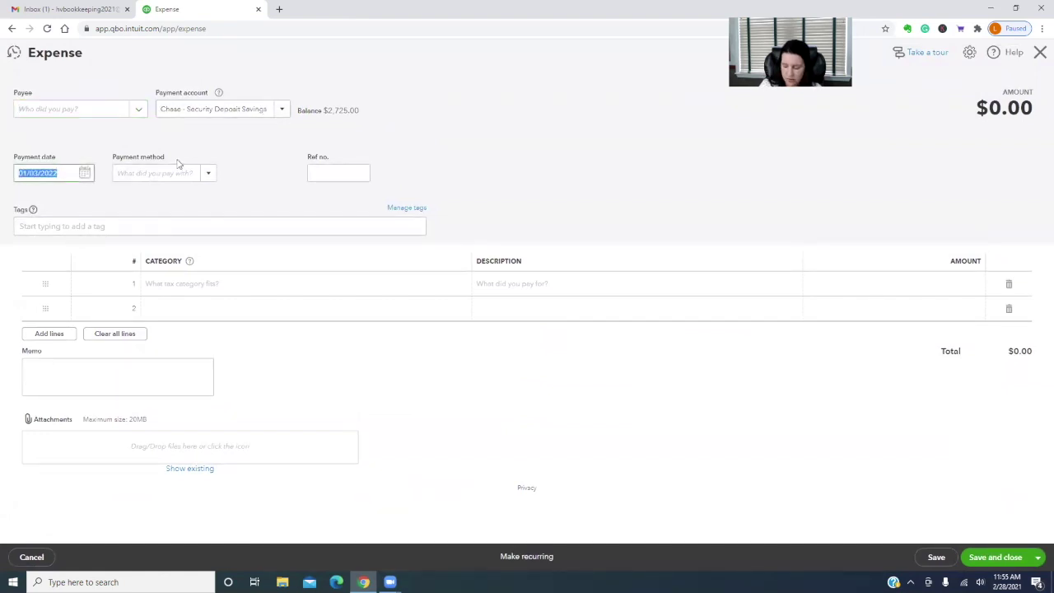
text(2/28/2022)
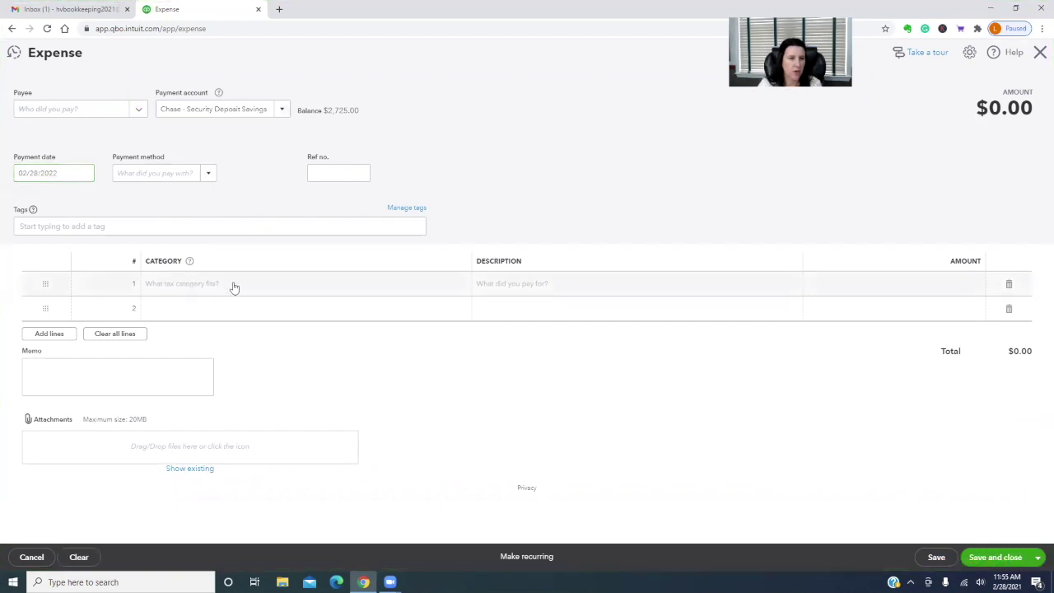
click(245, 284)
click(465, 284)
scroll(357, 385, down, 2)
scroll(358, 385, down, 5)
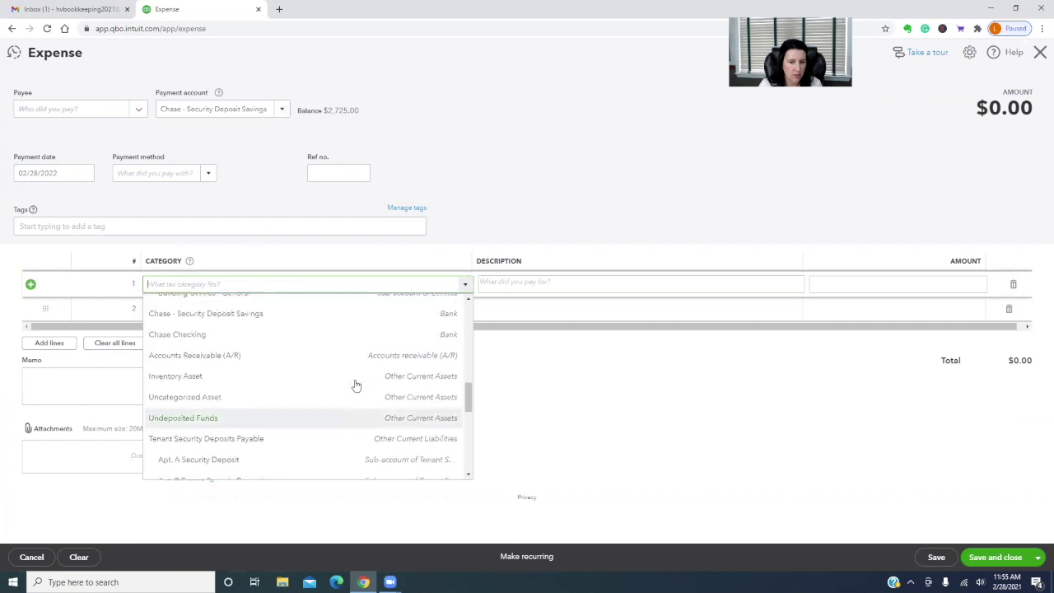
click(259, 350)
click(923, 284)
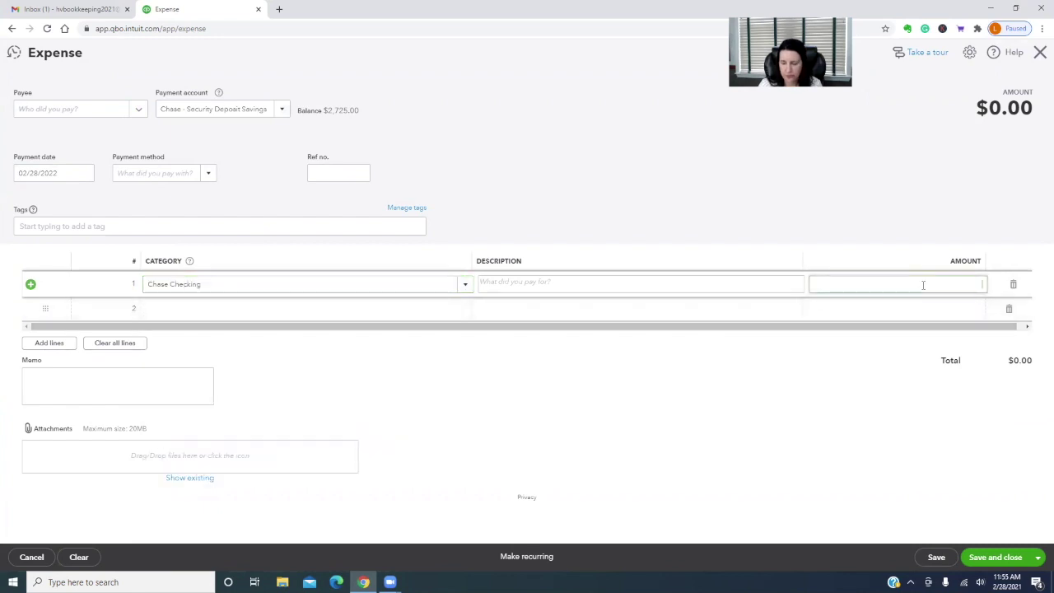
text(700)
click(738, 281)
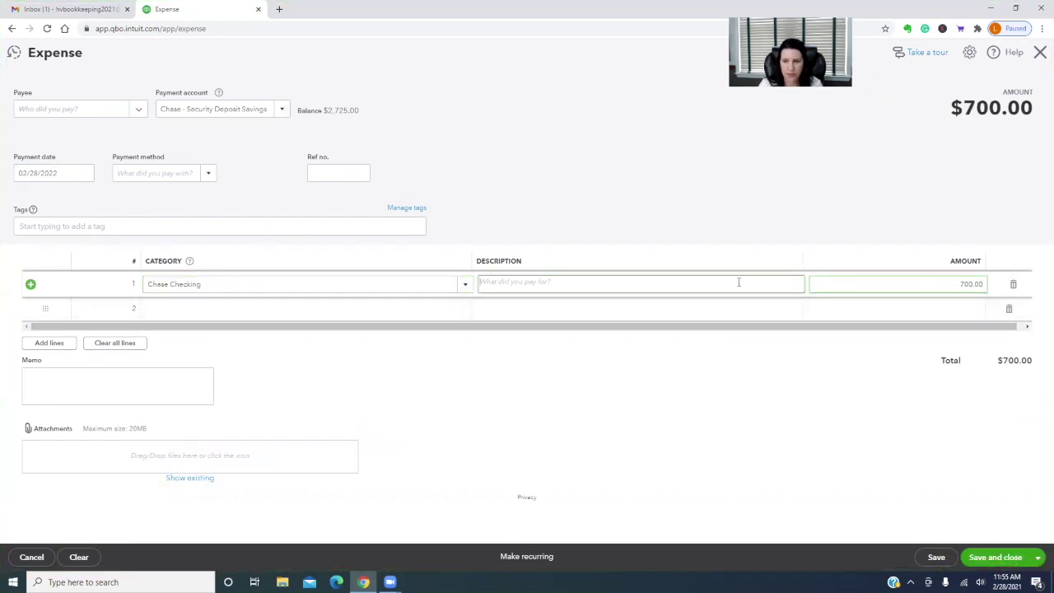
click(1026, 556)
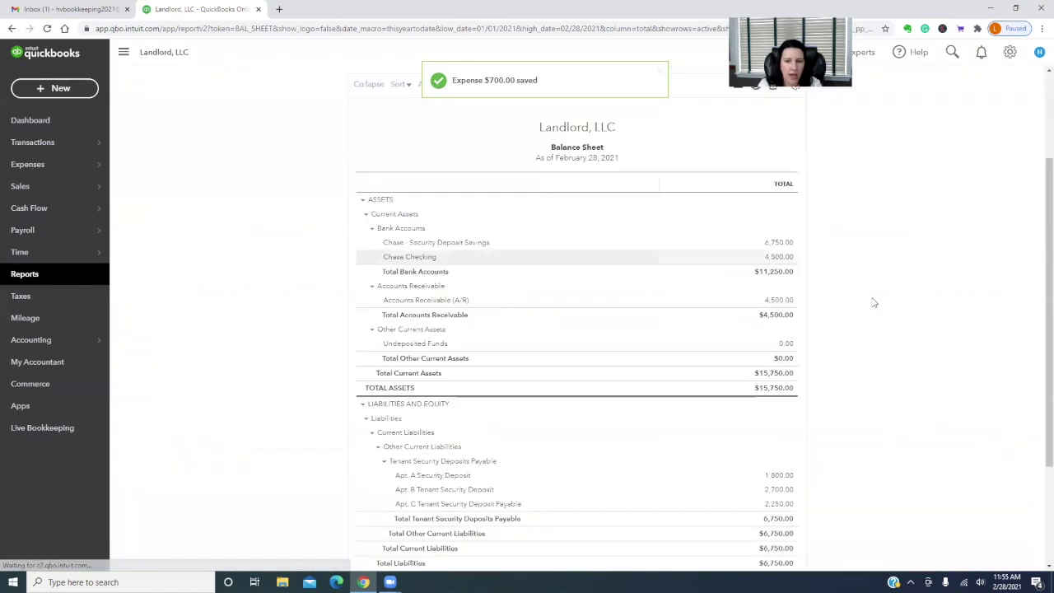
Rerun the cash-basis Balance Sheet as of 2/28/2022 to show total assets of $8,625.00
click(387, 136)
text(2/28/2022)
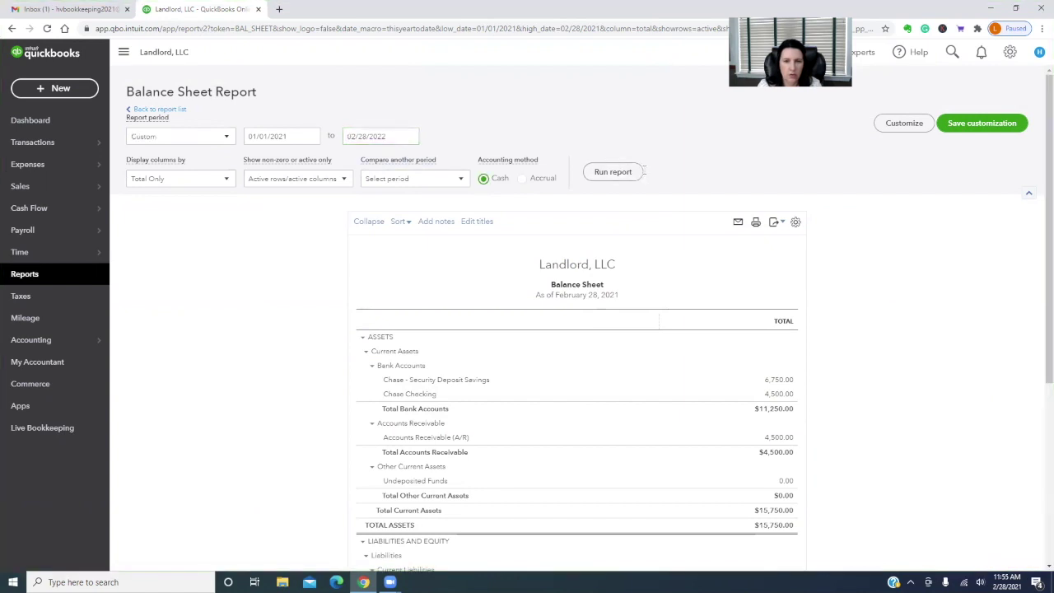
click(613, 171)
scroll(924, 376, down, 2)
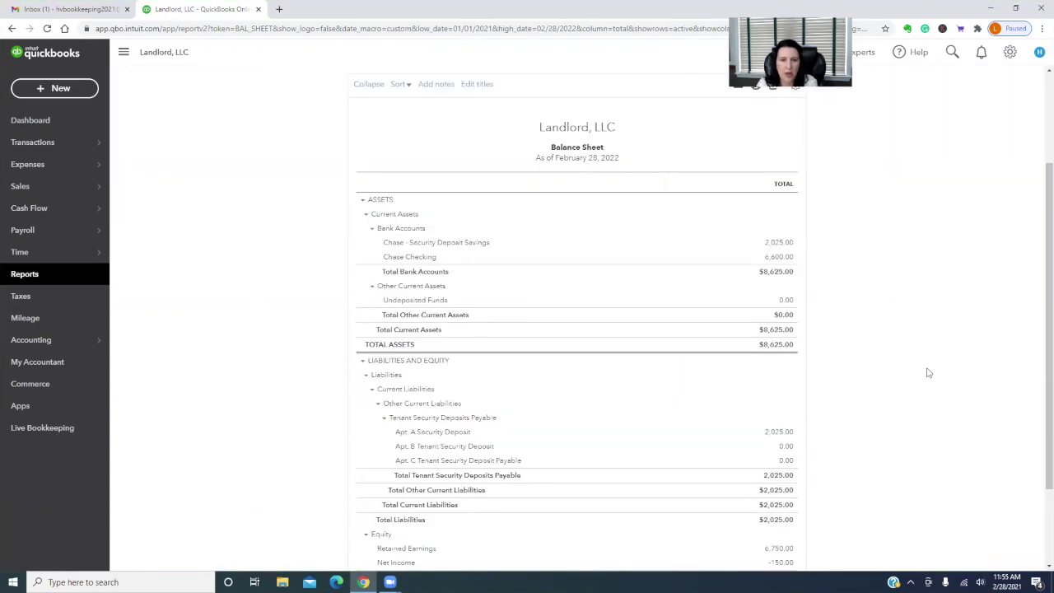